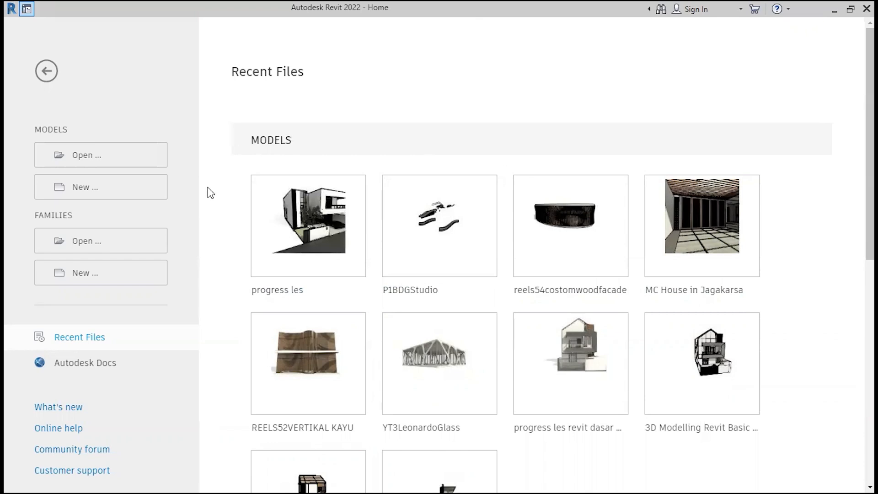
Create a new project from the template file BDGTemplate Arsitektur.rte stored on the Desktop
left_click(156, 197)
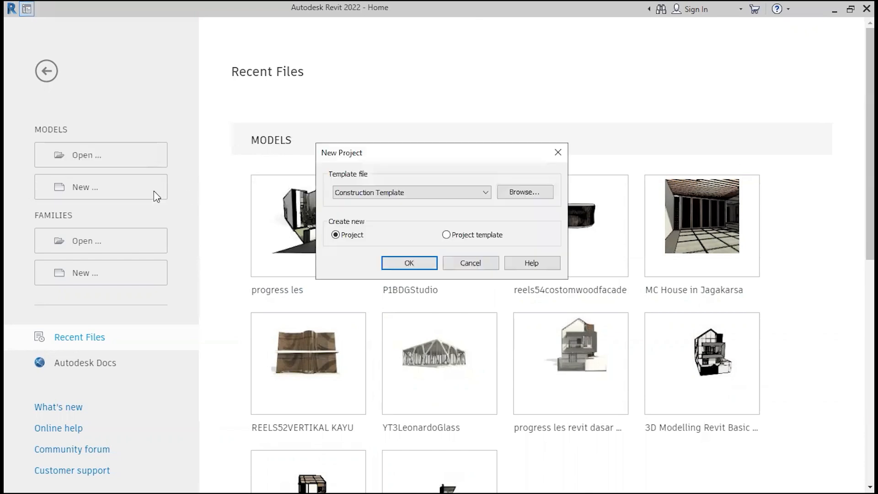
left_click(480, 195)
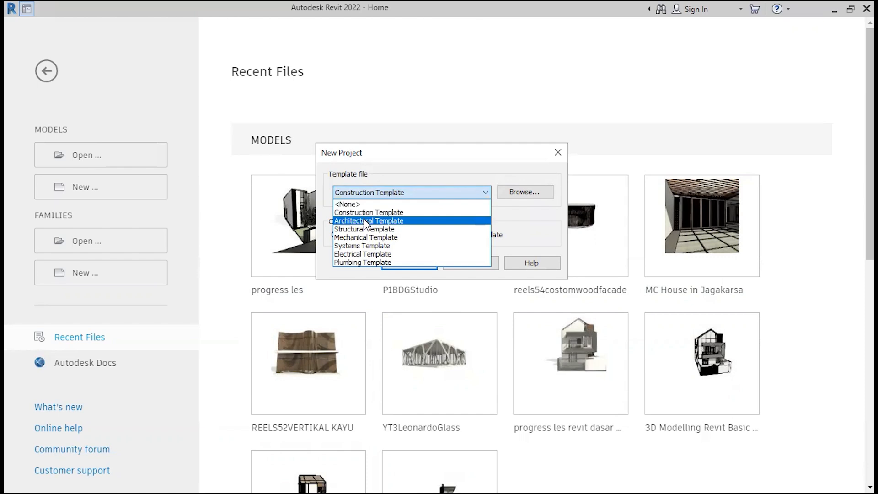
left_click(499, 164)
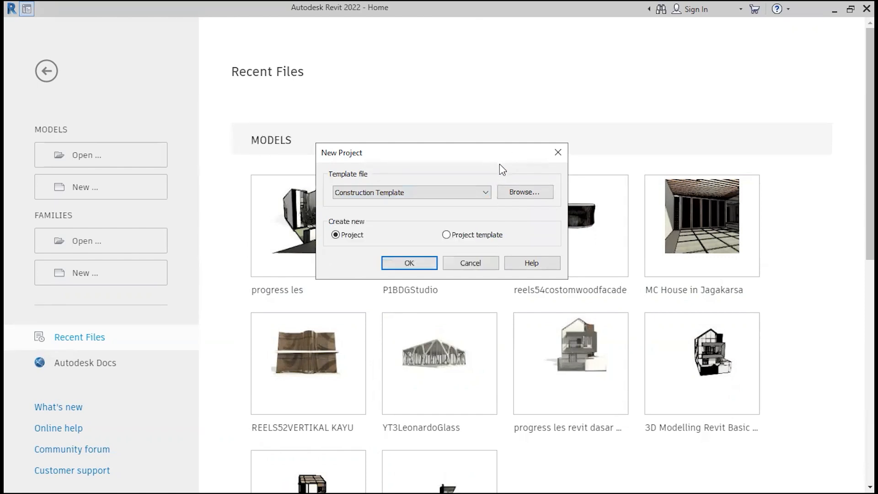
left_click(523, 197)
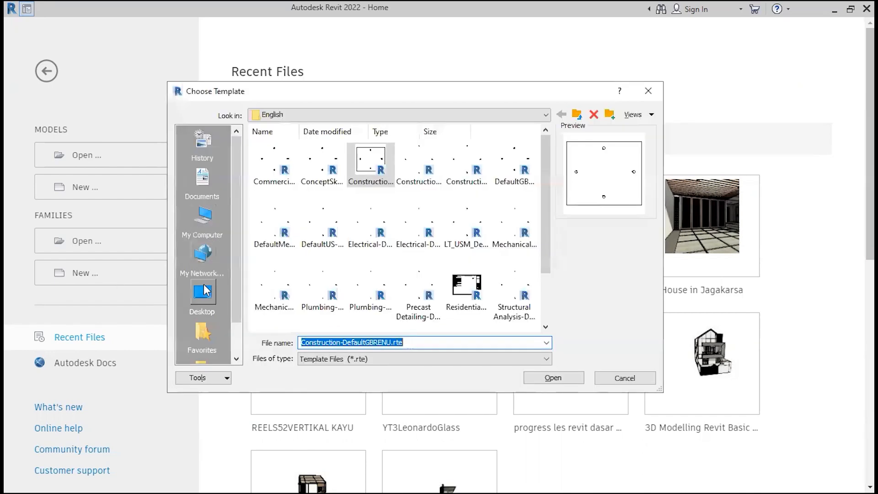
left_click(203, 291)
left_click(429, 248)
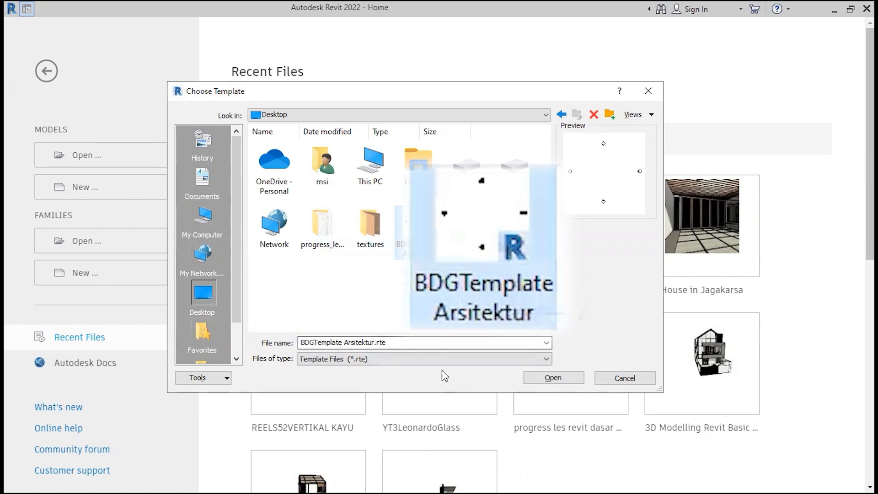
left_click(544, 380)
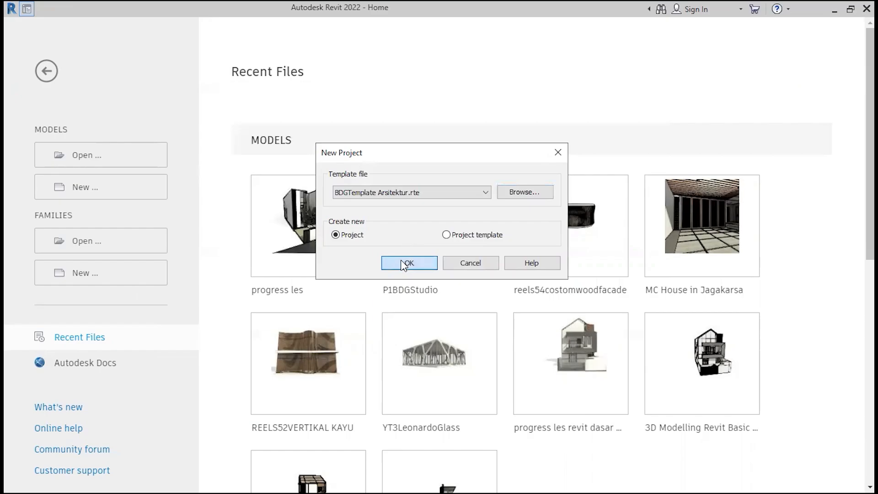
left_click(404, 263)
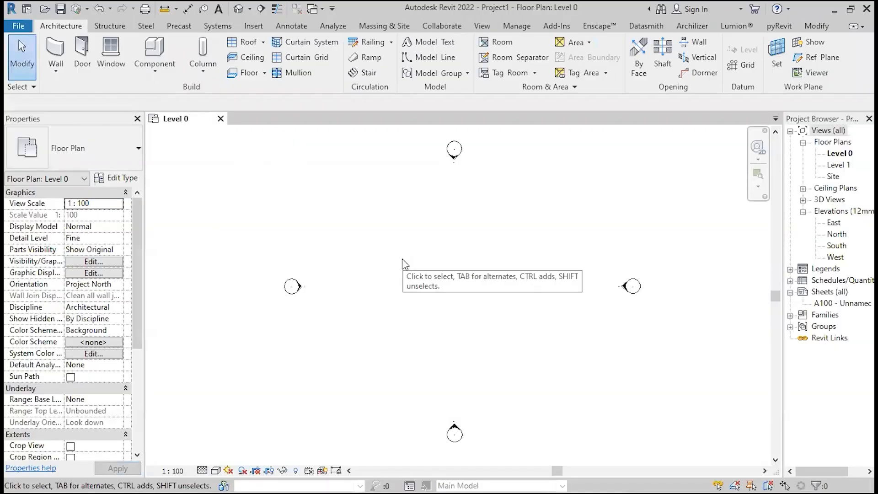
Look through the basic, curtain and stacked wall types available for the Wall tool
left_click(52, 53)
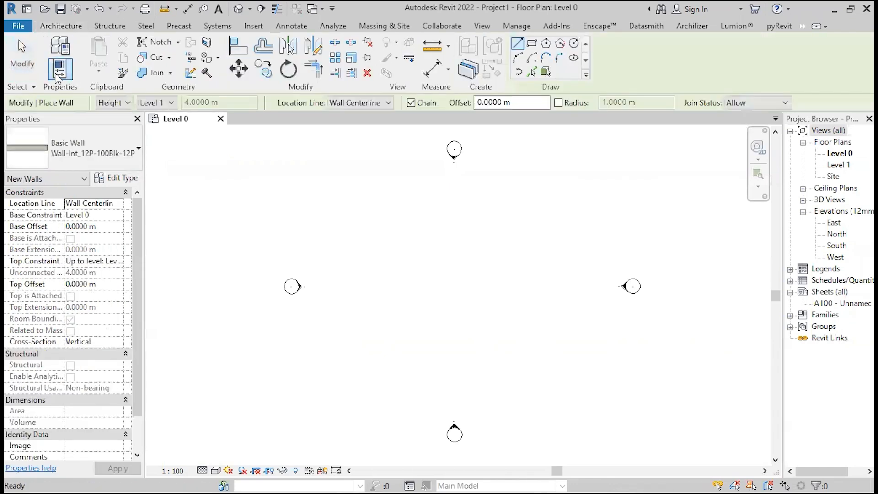
left_click(74, 146)
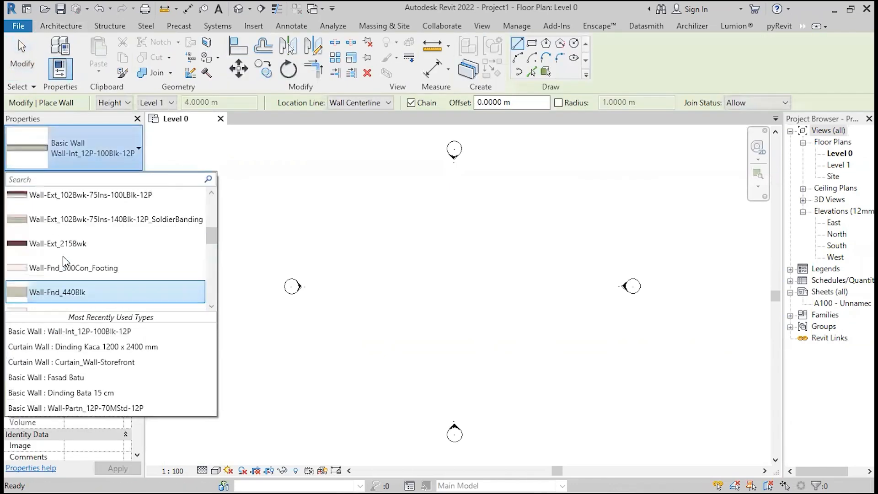
scroll(64, 260, "up", 5)
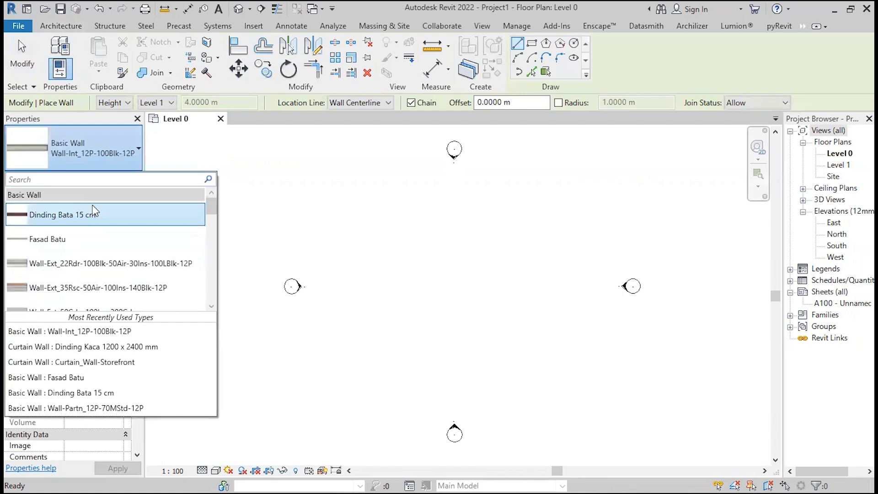
scroll(89, 247, "down", 5)
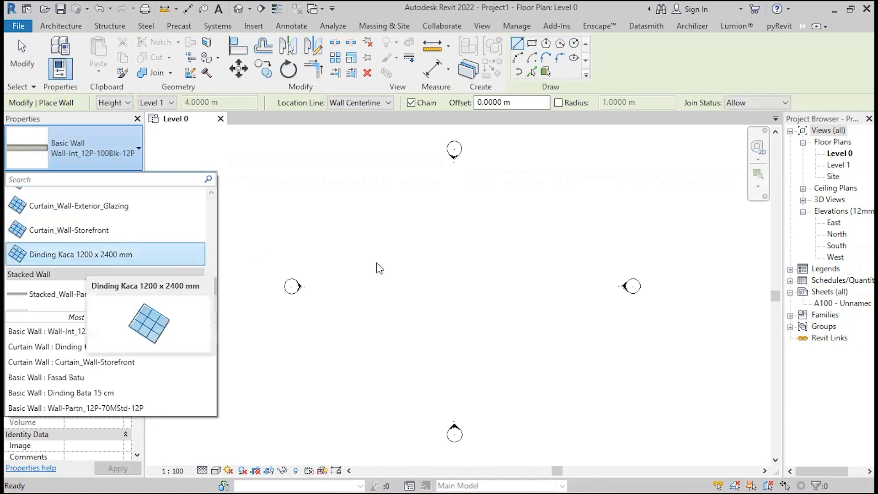
key("Escape")
key("Escape")
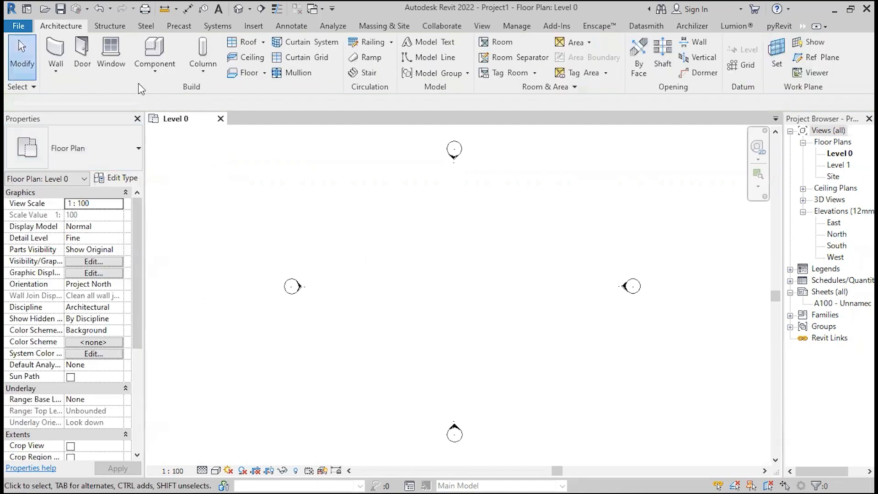
Look through the floor types available for the Floor tool, including the ceramic tile ones, and leave the sketch
left_click(236, 74)
left_click(92, 139)
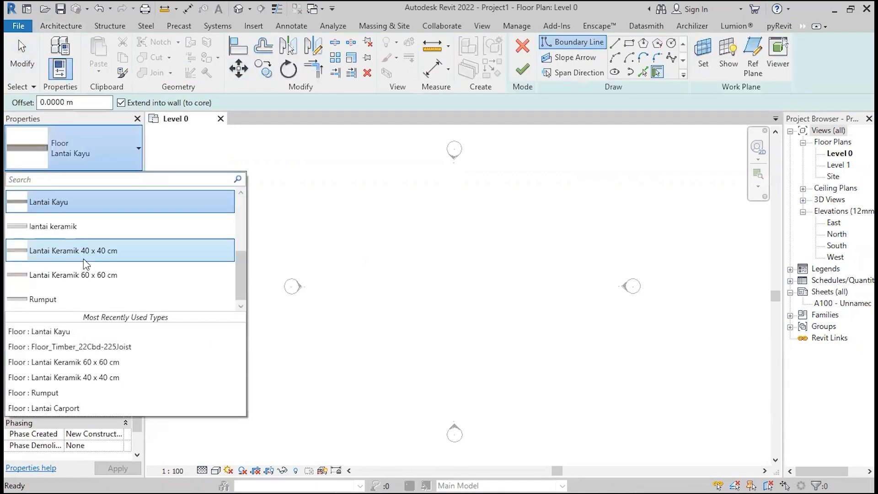
scroll(84, 260, "up", 3)
key("Escape")
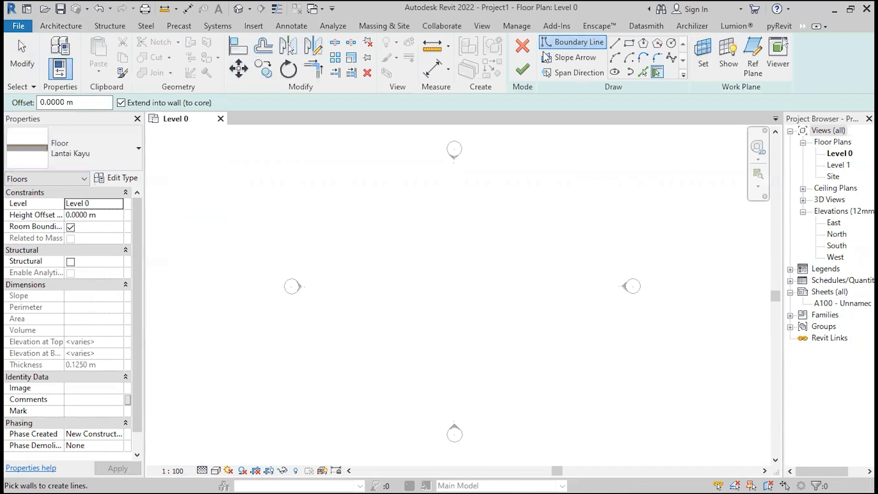
left_click(521, 54)
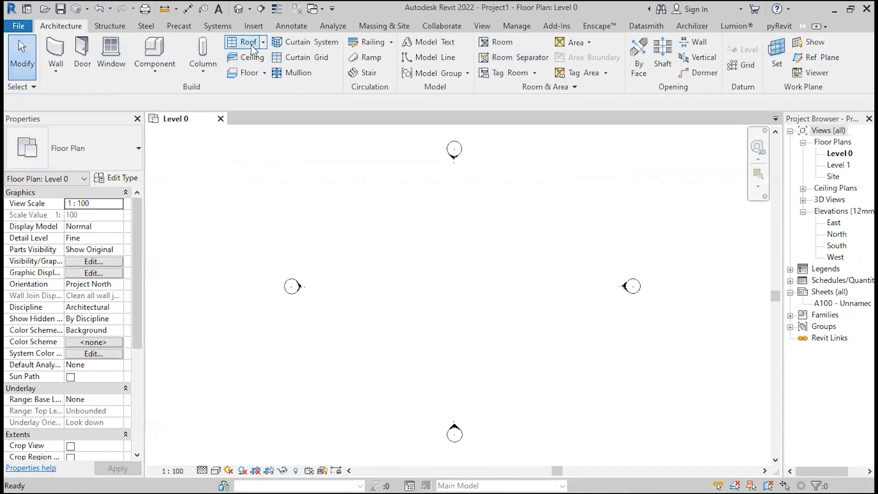
left_click(248, 43)
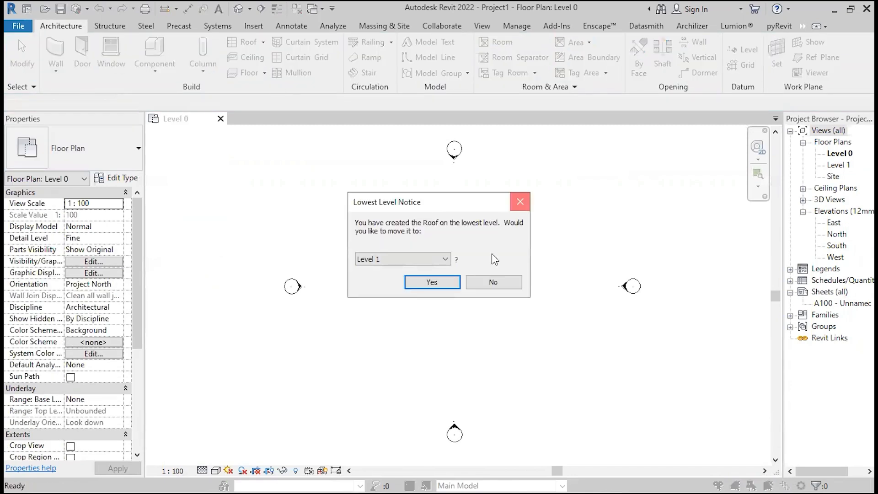
left_click(490, 281)
left_click(522, 46)
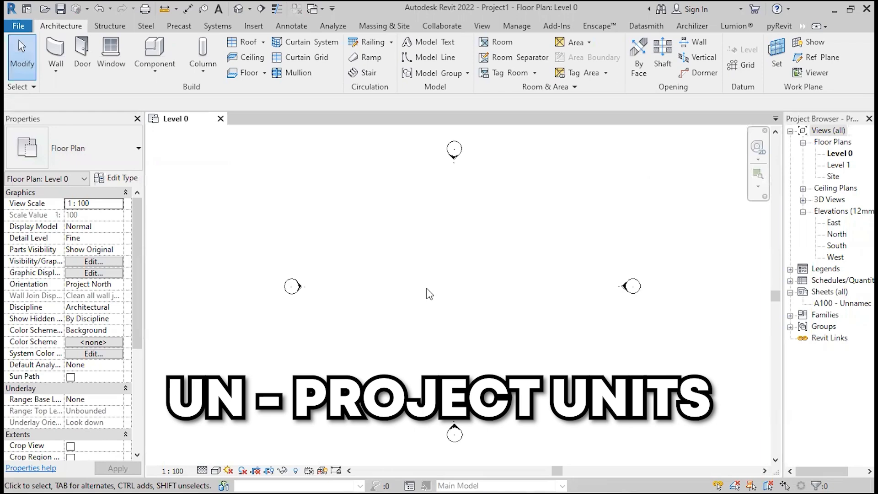
Check the Length format in the project units, including its unit, rounding and unit symbol
key("u")
key("n")
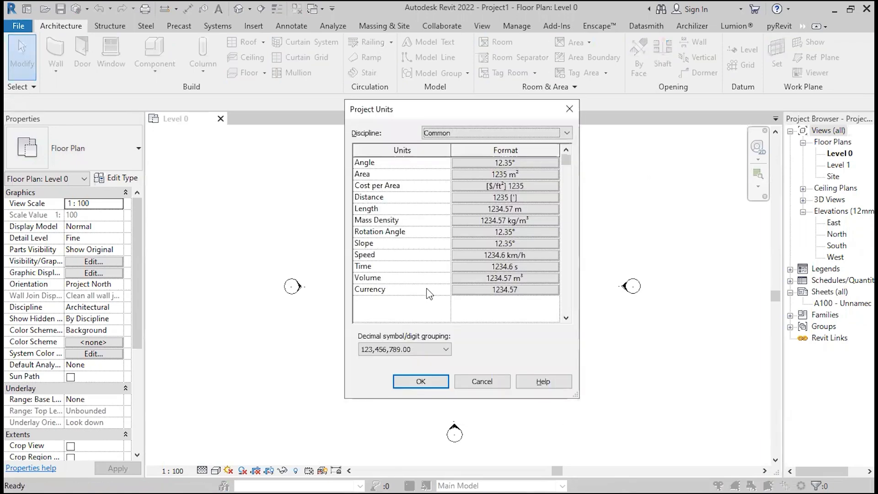
left_click(489, 212)
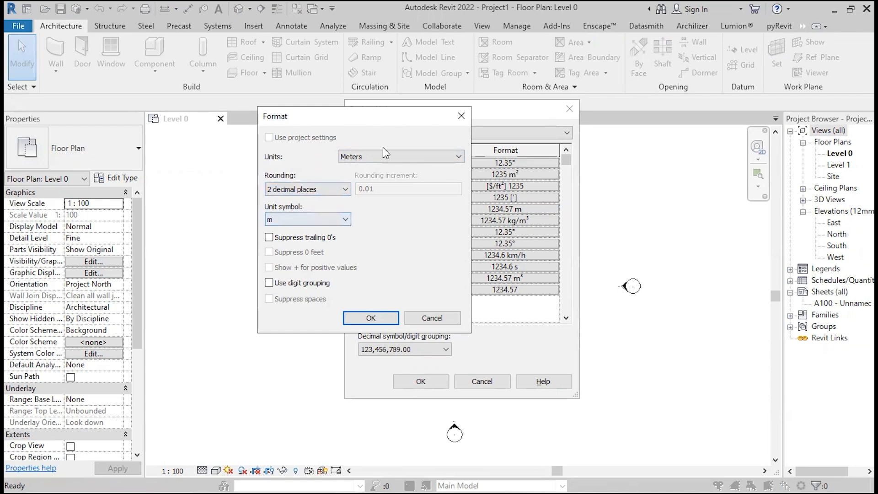
left_click(378, 320)
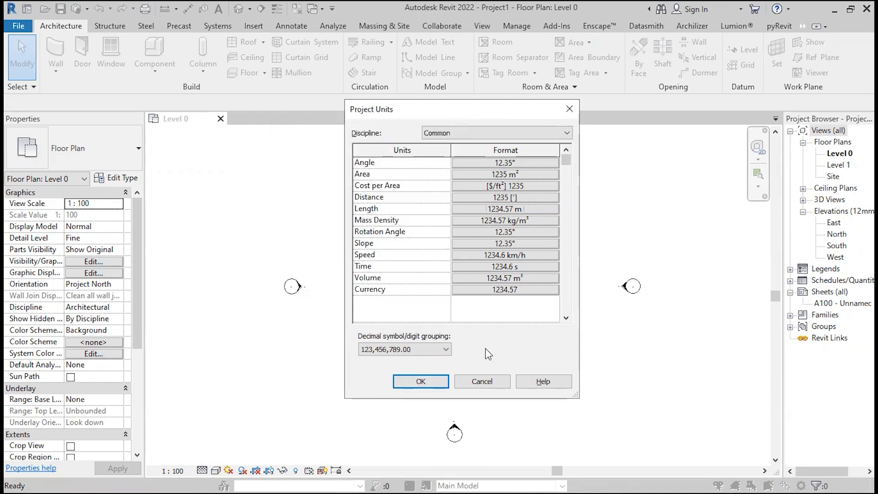
left_click(426, 379)
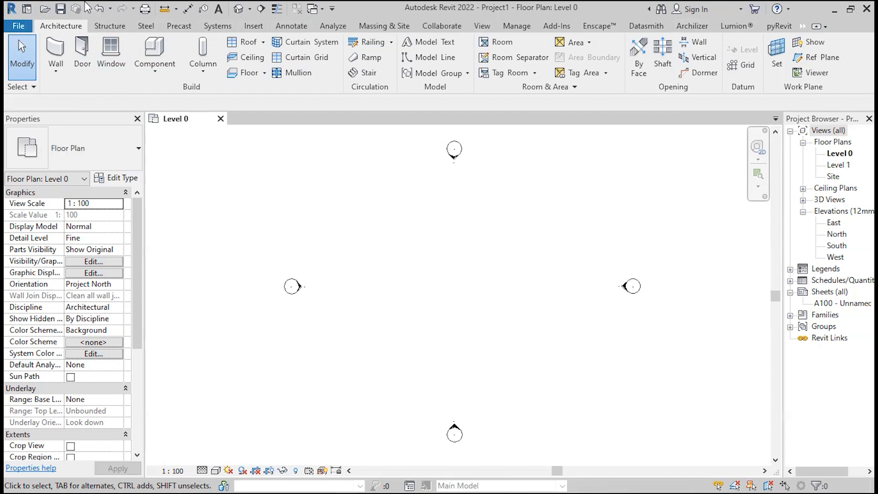
Examine the tool sets for inserting, annotating, massing and site, managing, pyRevit, modifying, architecture and structure
left_click(112, 29)
left_click(253, 27)
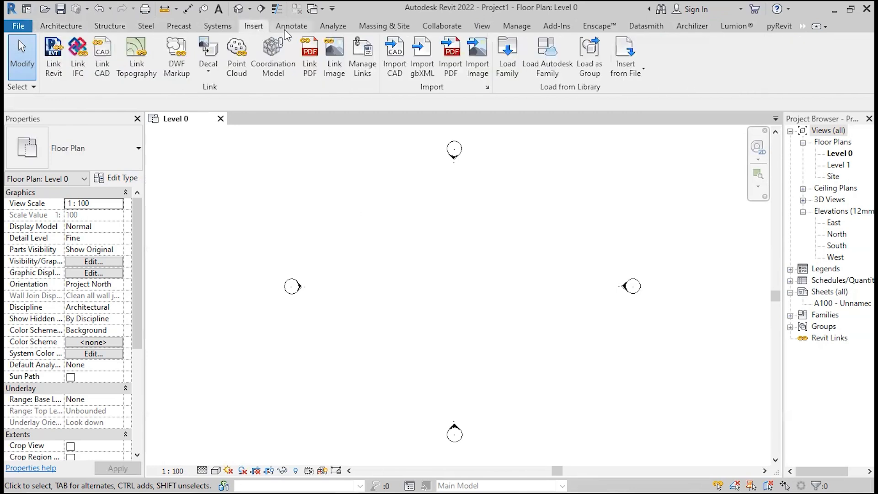
left_click(286, 30)
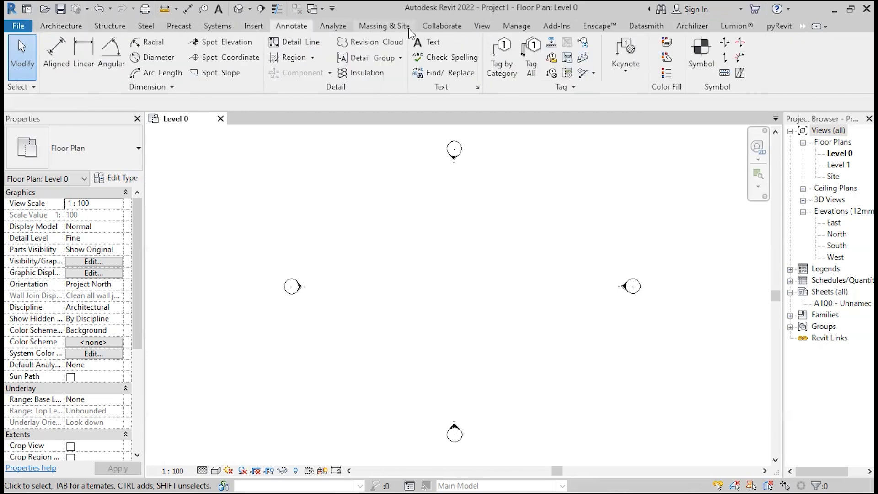
left_click(390, 27)
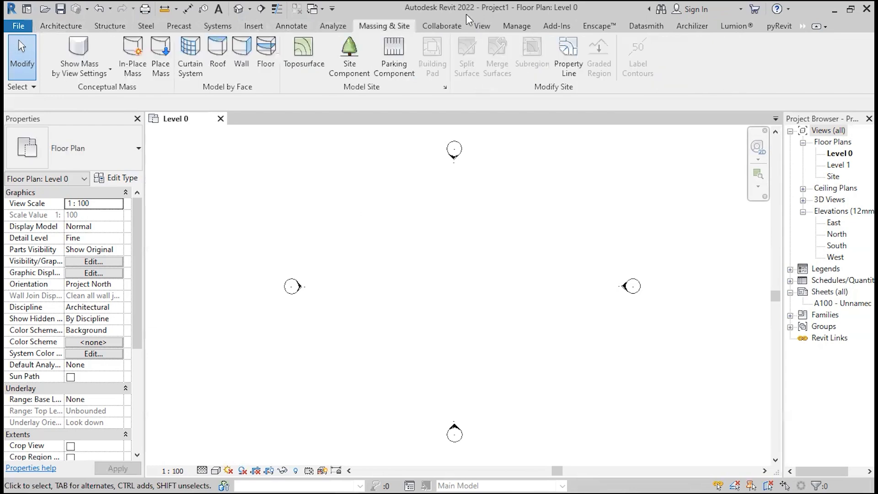
left_click(488, 28)
left_click(516, 26)
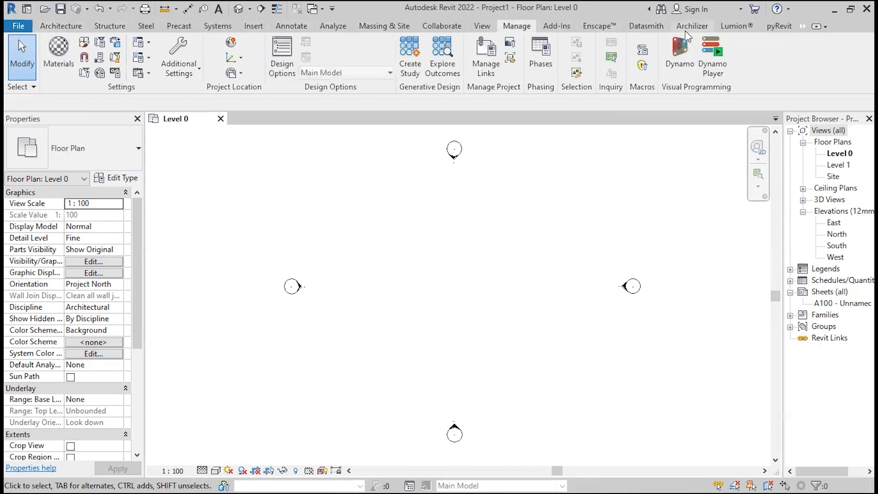
left_click(789, 27)
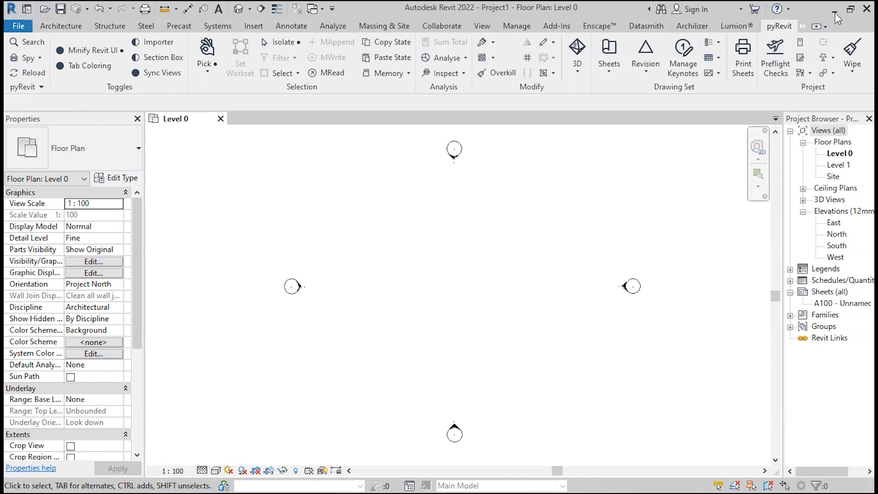
left_click(803, 27)
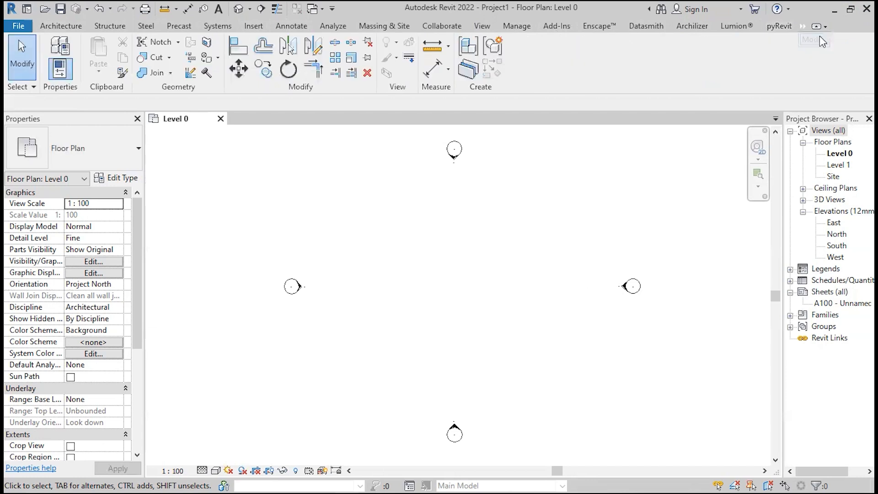
left_click(51, 27)
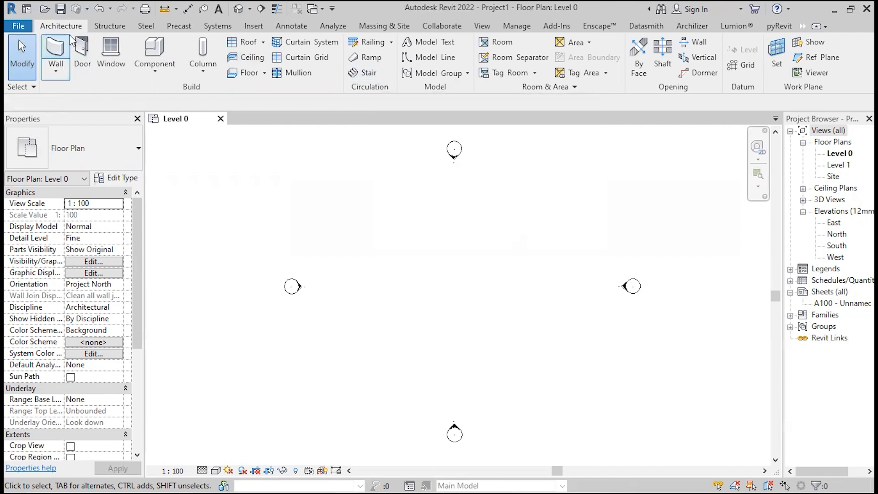
left_click(113, 26)
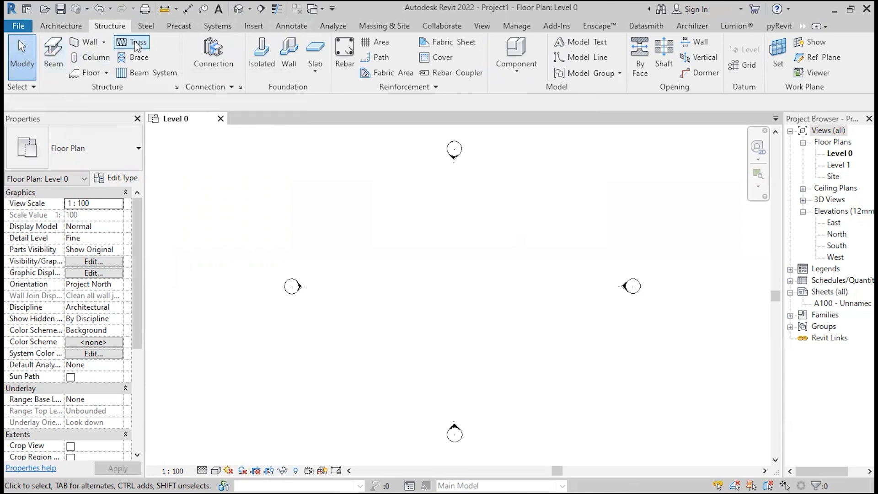
Browse the US library of loadable families and preview M_Mirror-Ellipse in its Furniture folder
left_click(253, 26)
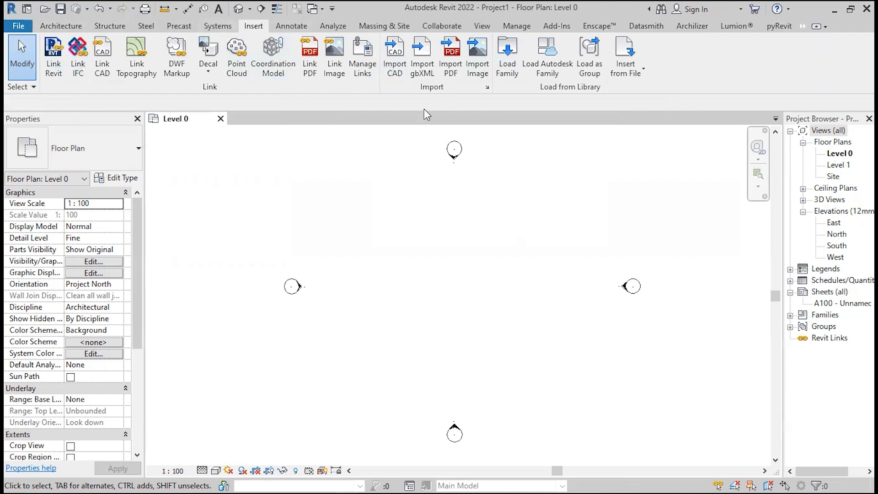
left_click(507, 57)
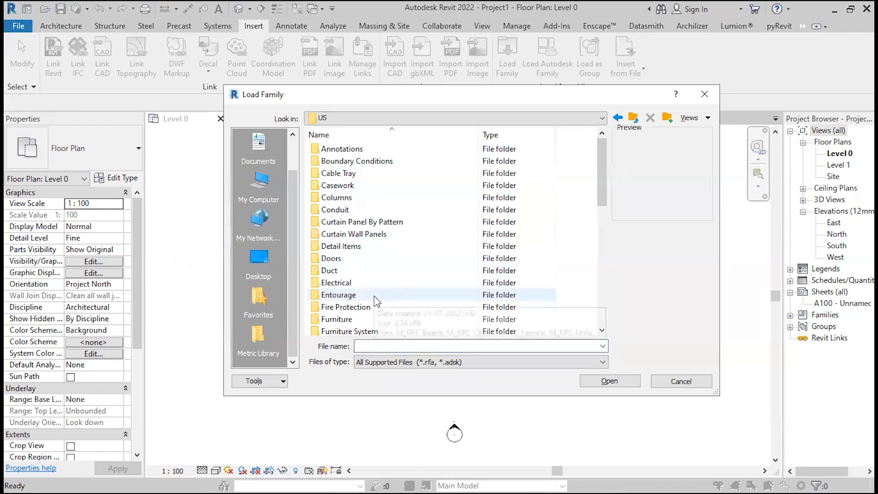
scroll(371, 295, "down", 2)
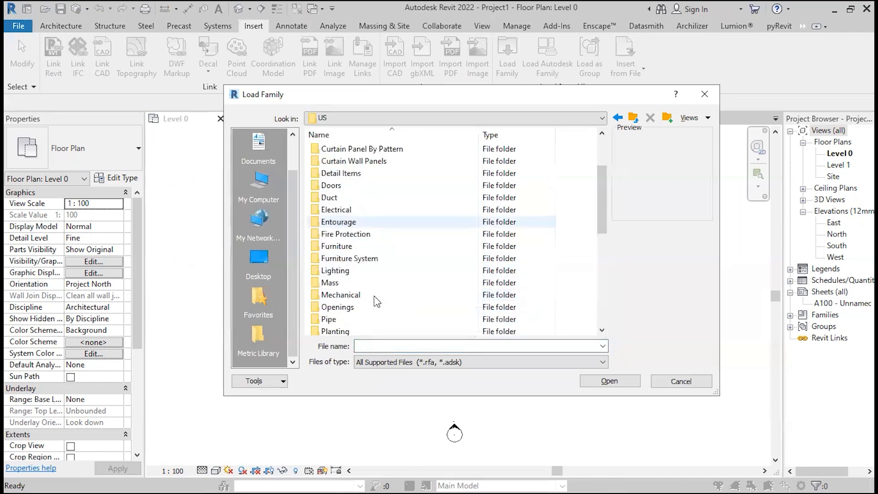
double_click(361, 246)
left_click(377, 208)
left_click(382, 198)
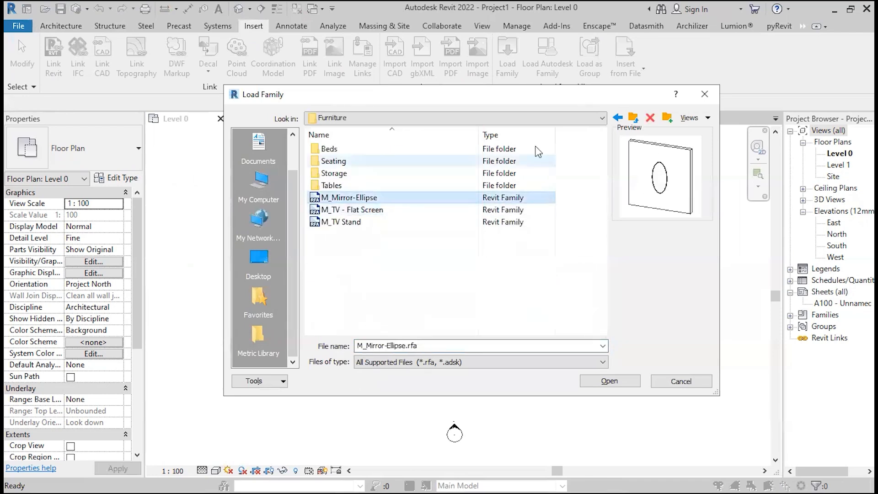
left_click(633, 118)
scroll(453, 237, "down", 5)
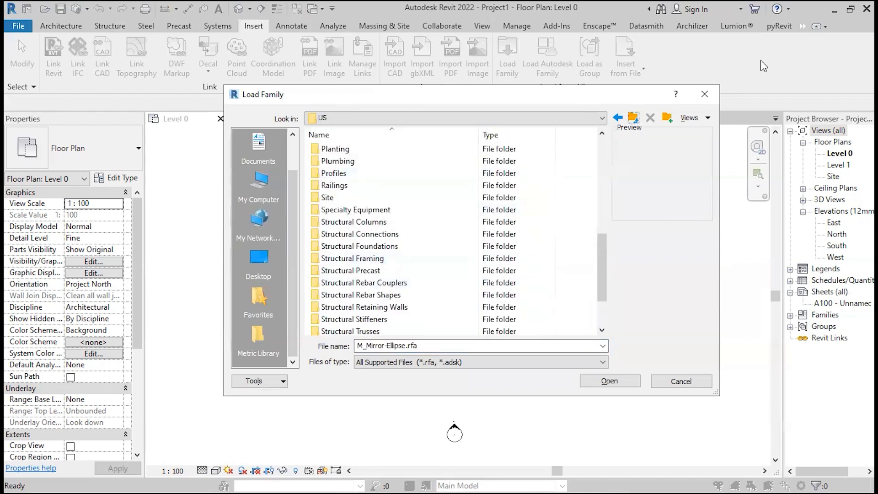
left_click(708, 94)
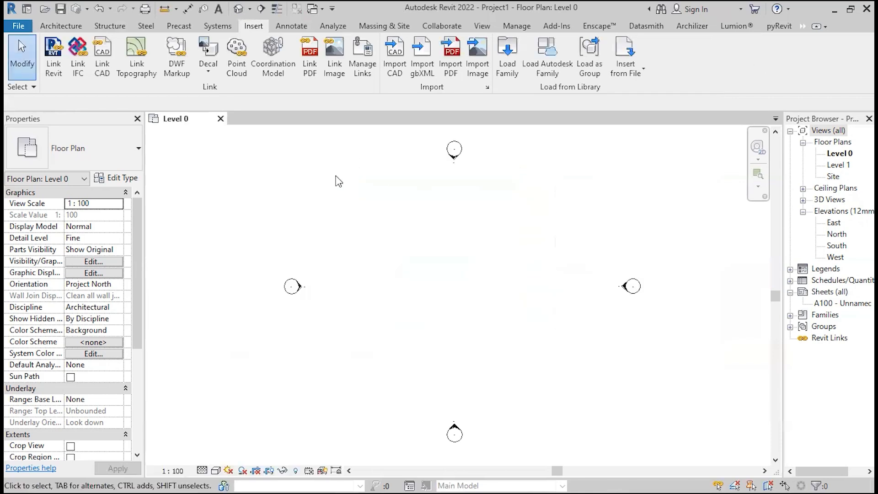
Look through the tool sets for annotating, massing and site work, and creating views such as callouts
left_click(292, 26)
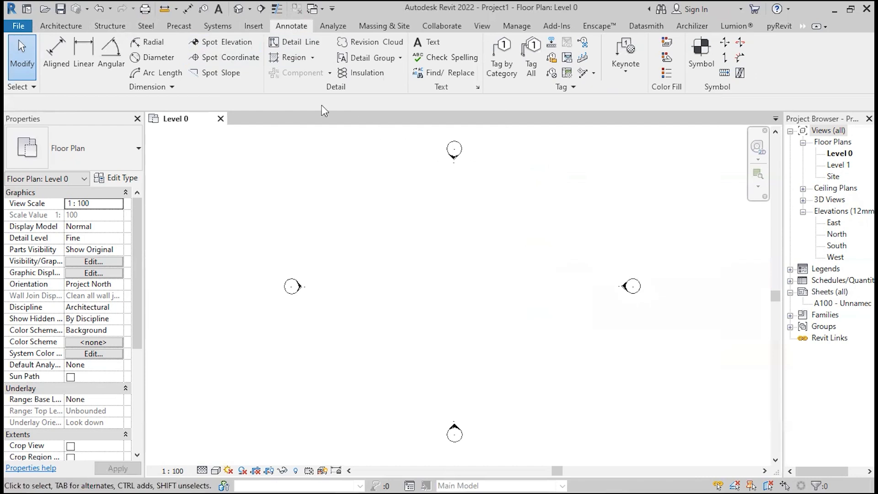
left_click(379, 23)
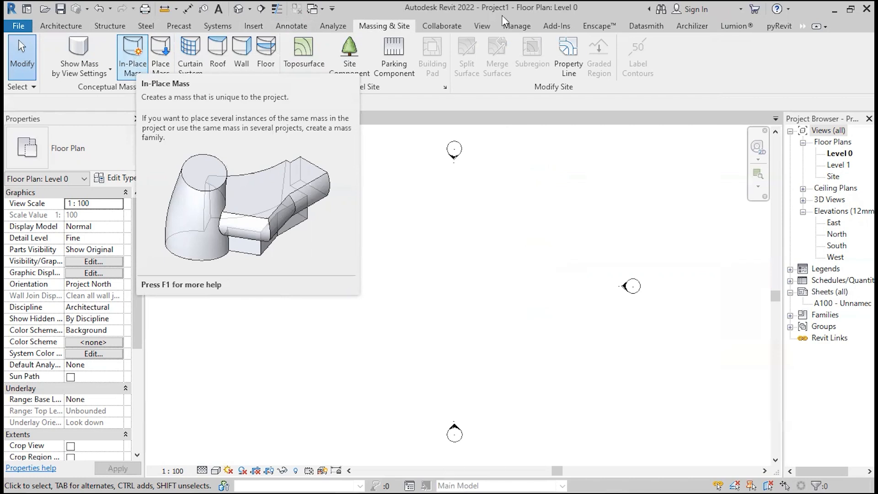
left_click(496, 26)
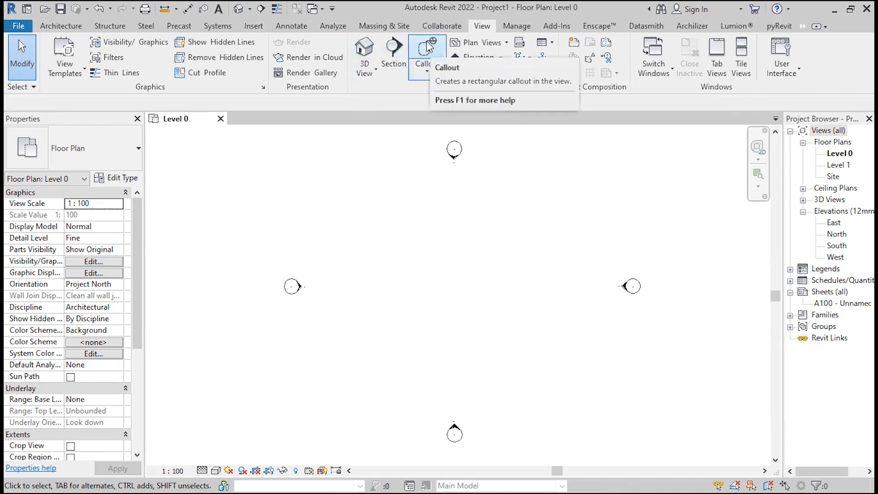
left_click(484, 44)
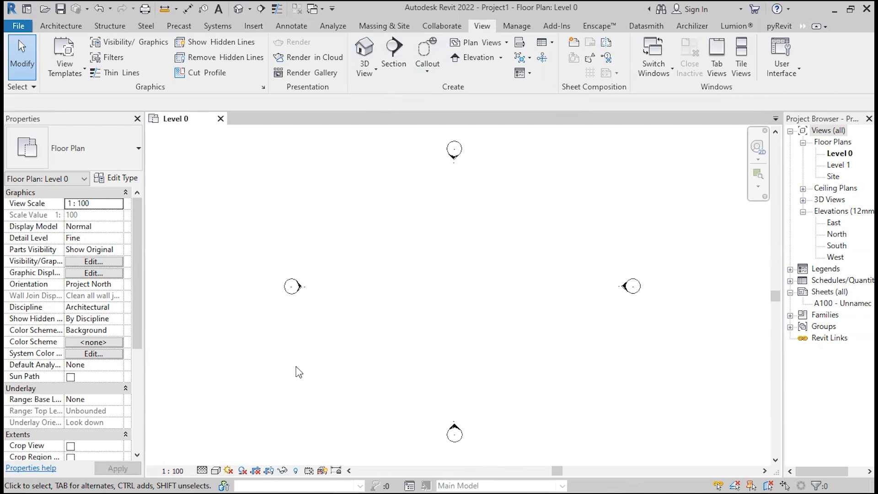
Check the Object Styles of the model categories among the project settings, and look over the pyRevit and modify tools
left_click(519, 27)
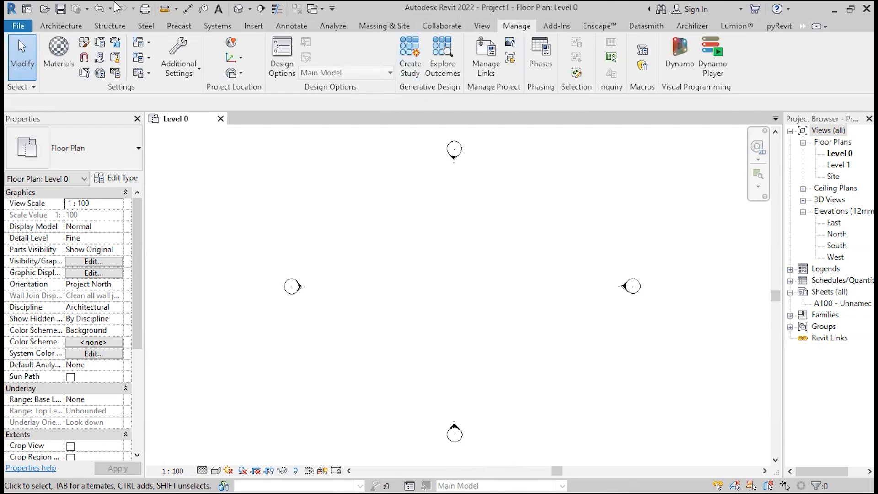
left_click(84, 43)
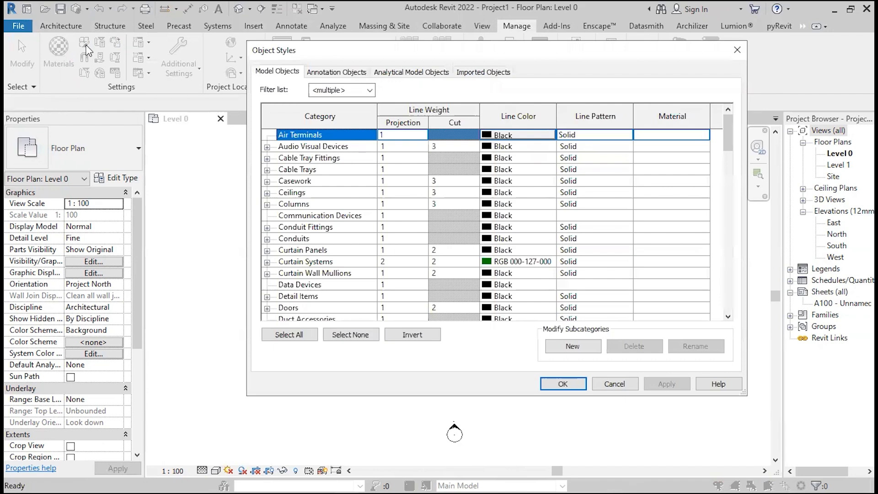
left_click(738, 54)
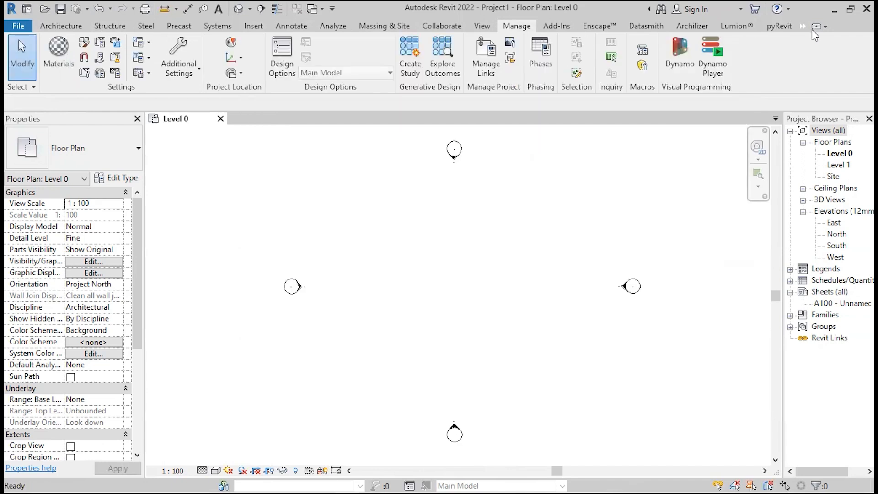
left_click(787, 26)
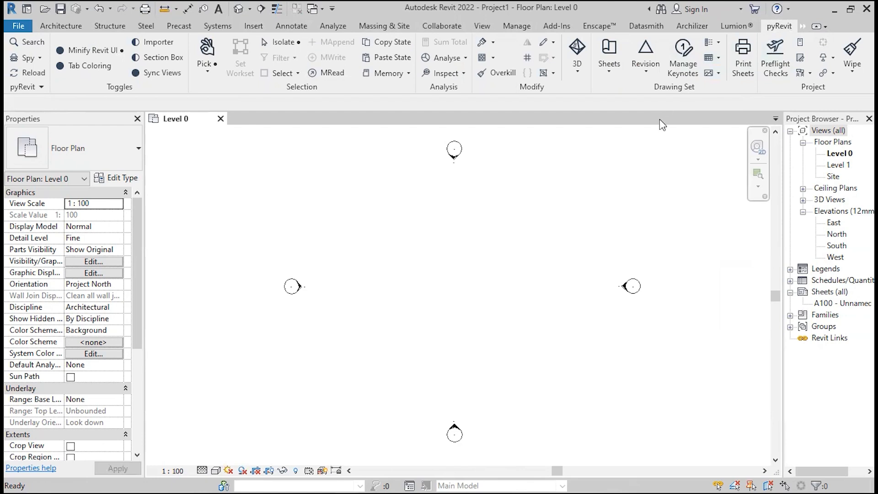
left_click(803, 26)
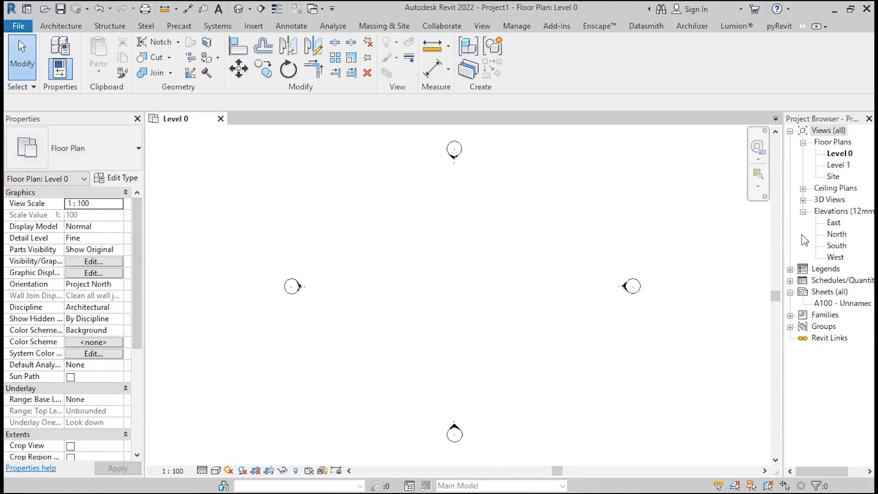
Draw a horizontal wall about 4.7 m long on Level 0, between the elevation markers
left_click(837, 155)
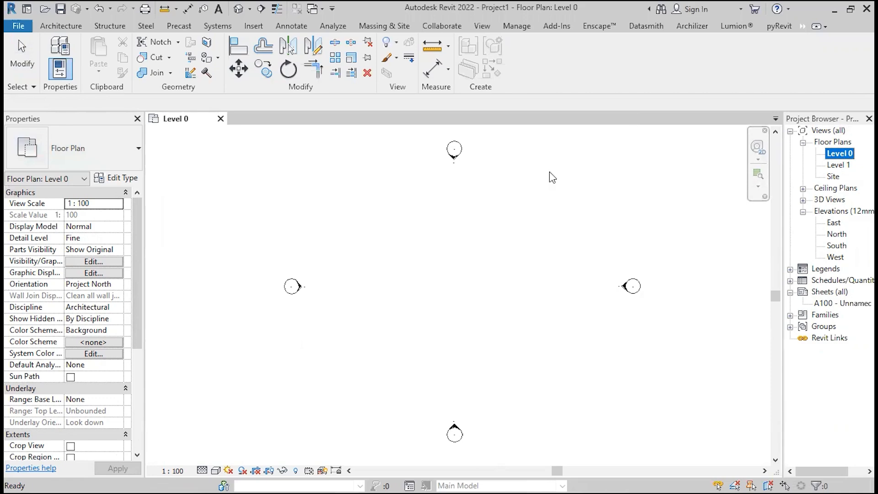
left_click(367, 246)
left_click(52, 27)
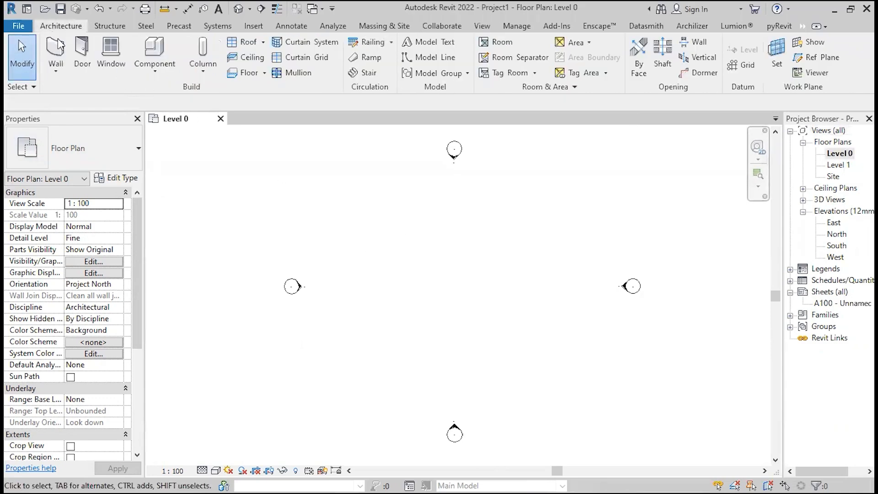
left_click(60, 50)
left_click(389, 288)
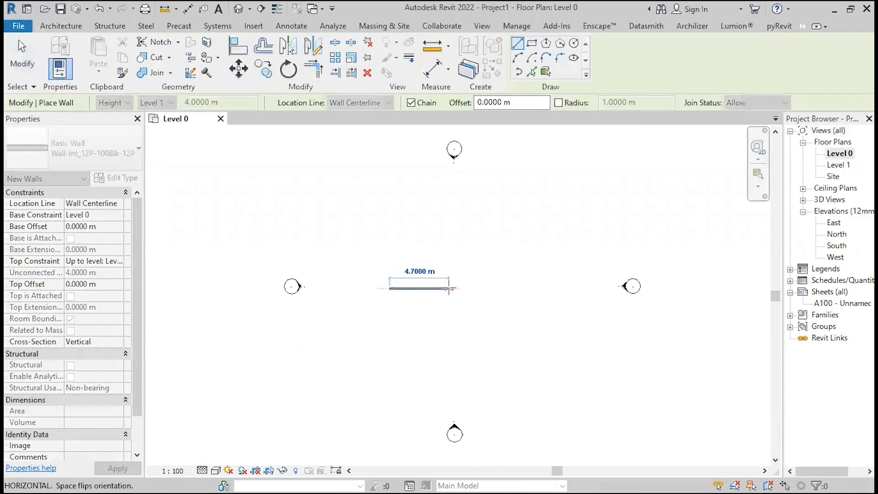
left_click(448, 288)
key("Escape")
key("Escape")
Change the type of the horizontal wall to Dinding Bata 15 cm
scroll(423, 289, "up", 6)
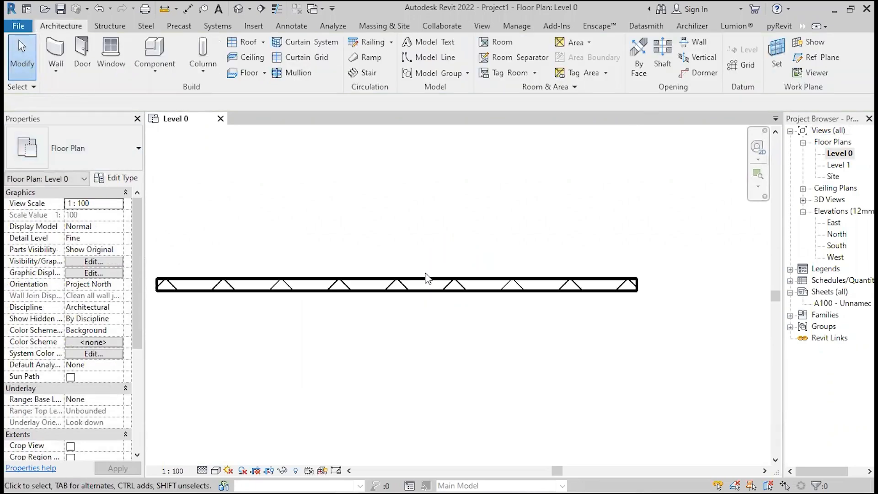
middle_click_drag(450, 286, 486, 311)
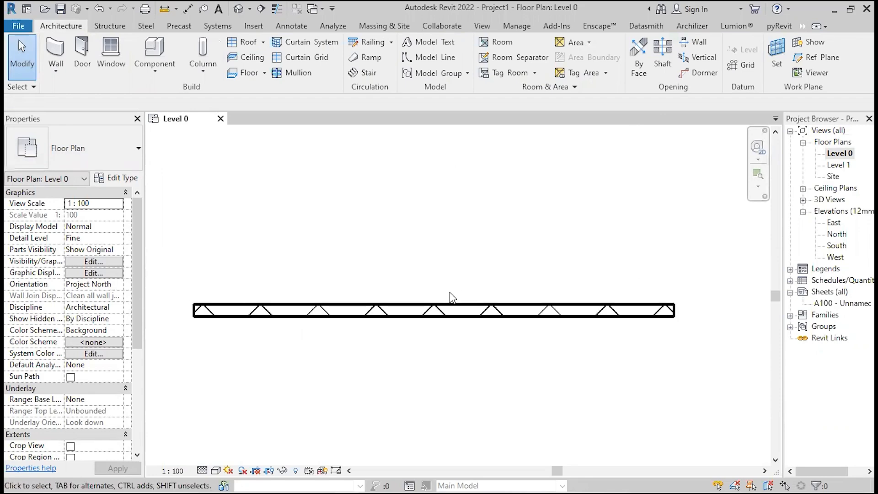
left_click(451, 307)
left_click(452, 307)
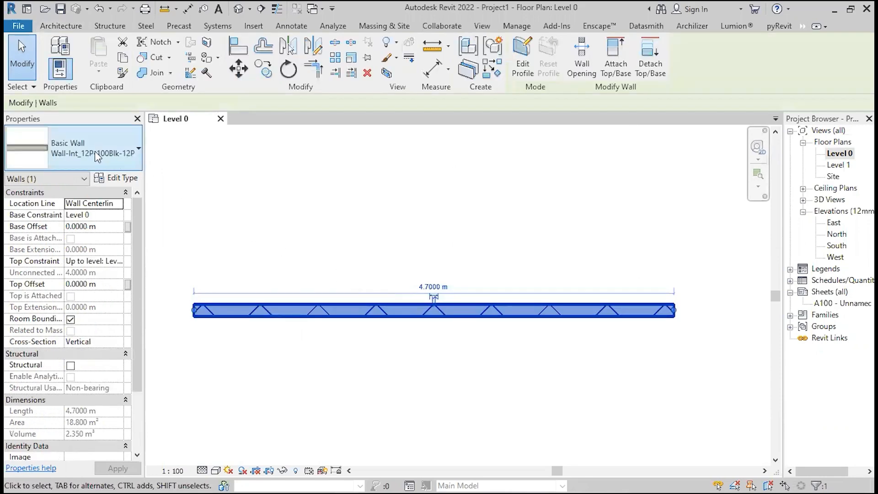
left_click(118, 159)
scroll(84, 254, "up", 2)
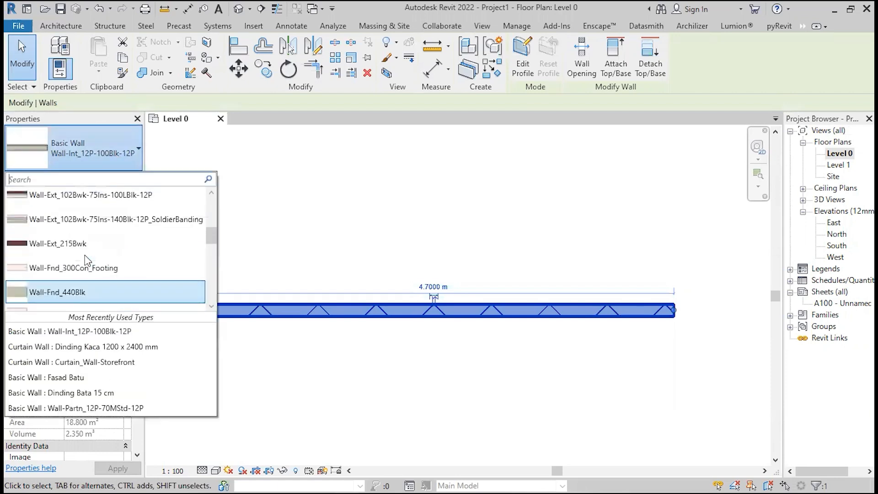
scroll(86, 260, "up", 3)
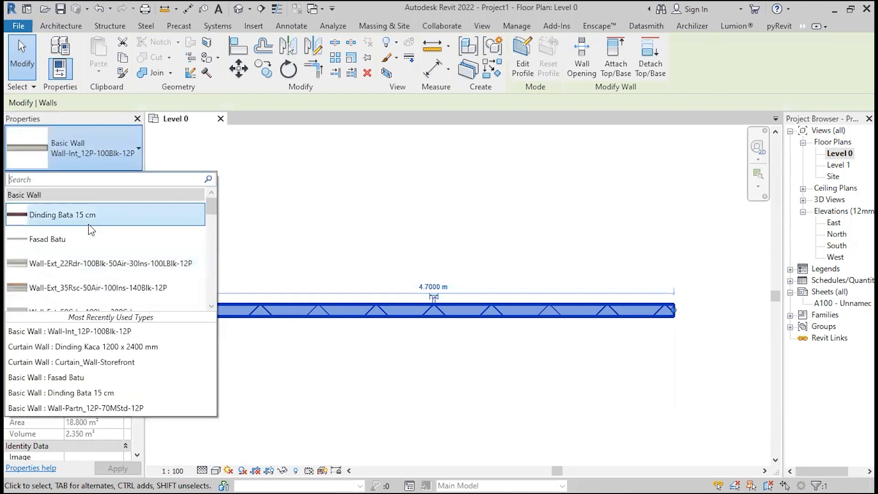
left_click(94, 224)
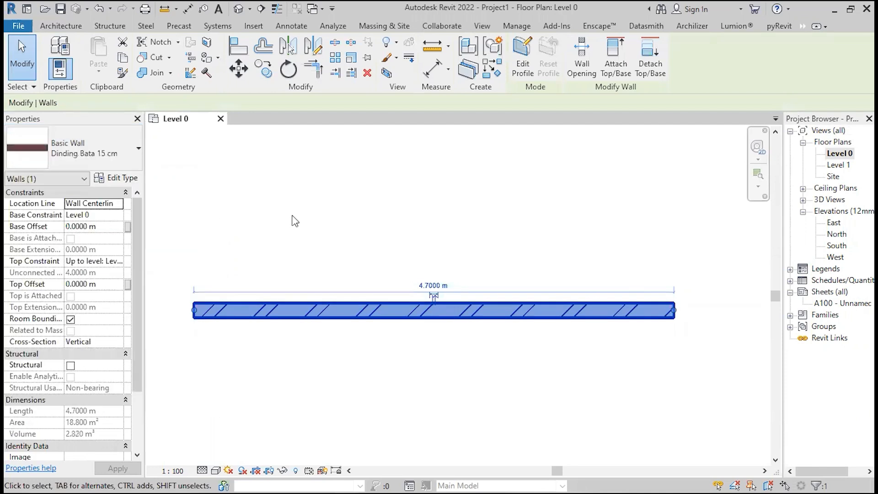
Check the Location Line and Base Constraint properties of the selected wall
left_click(112, 204)
left_click_drag(9, 209, 54, 205)
key("Escape")
left_click(113, 215)
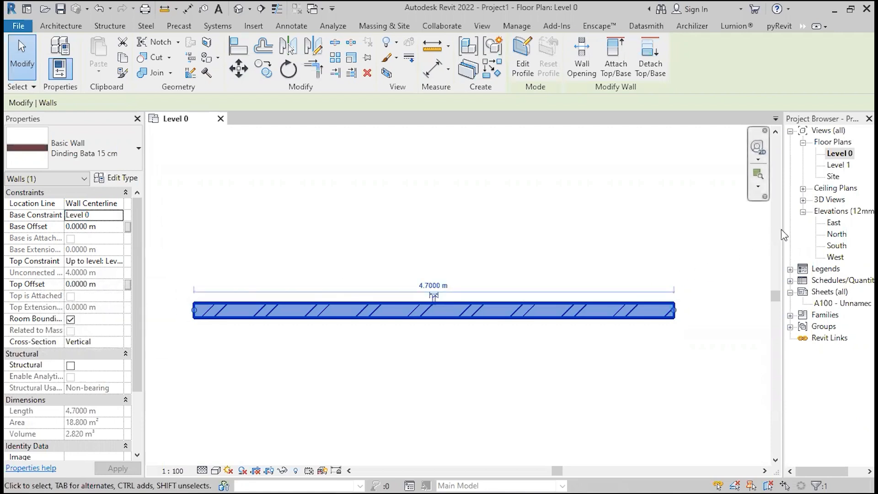
Open the South elevation and frame the wall together with Level 0 and Level 1
left_click(835, 247)
double_click(835, 247)
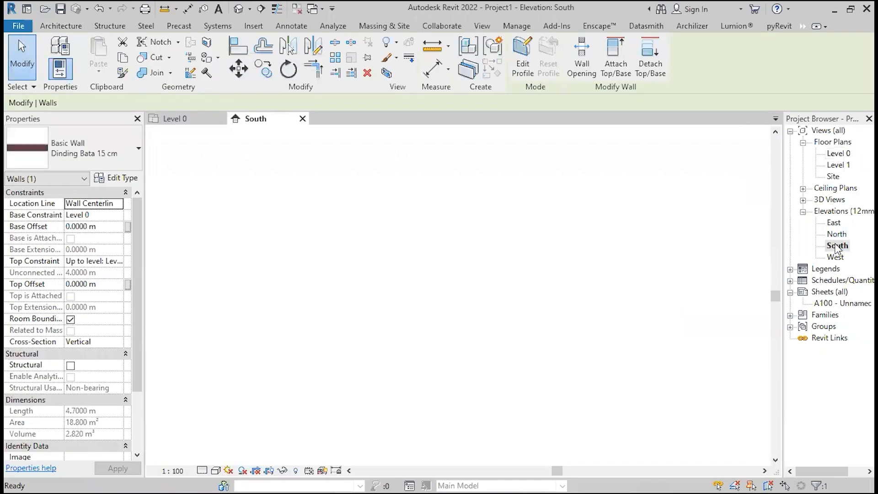
middle_click_drag(520, 370, 503, 215)
scroll(458, 276, "up", 1)
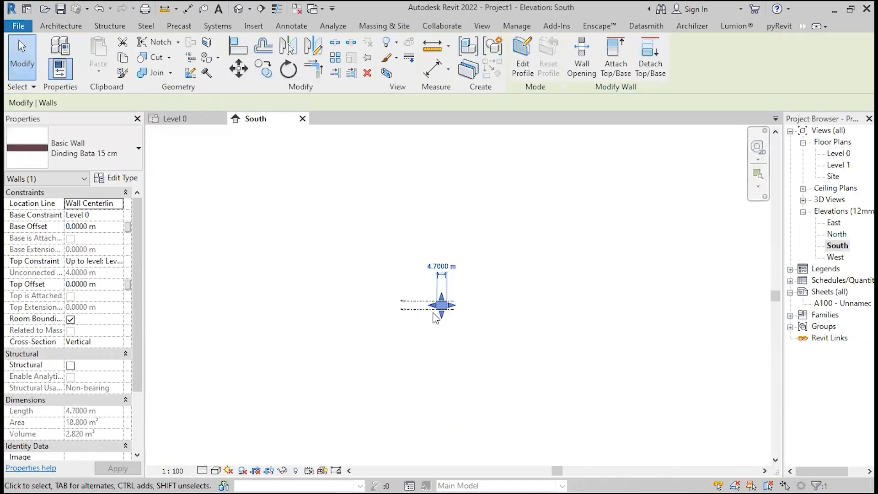
scroll(450, 299, "up", 8)
scroll(448, 308, "down", 2)
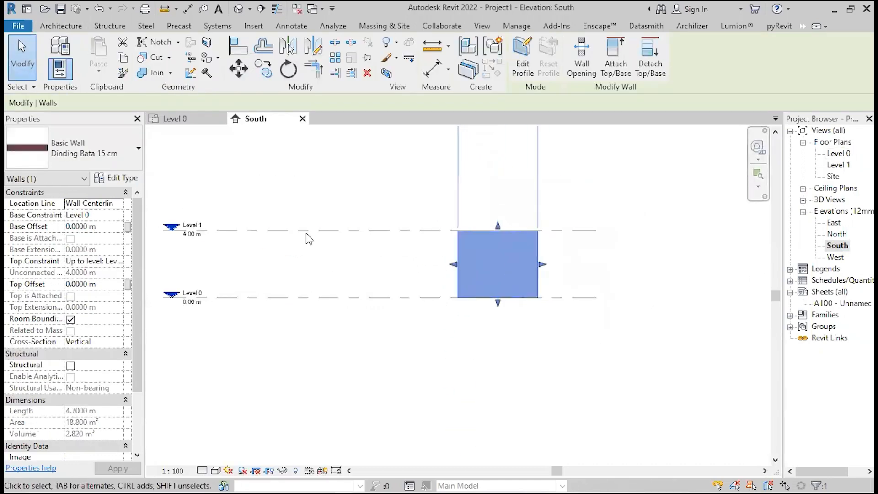
Shorten the Level 1 and Level 0 lines together so that their heads sit closer to the wall
left_click(307, 235)
left_click(177, 235)
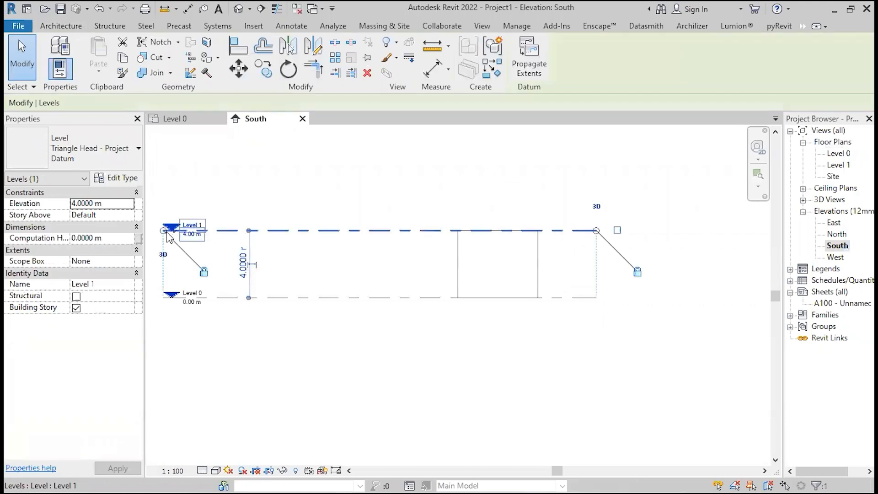
left_click_drag(164, 230, 361, 231)
left_click(529, 207)
scroll(493, 235, "up", 2)
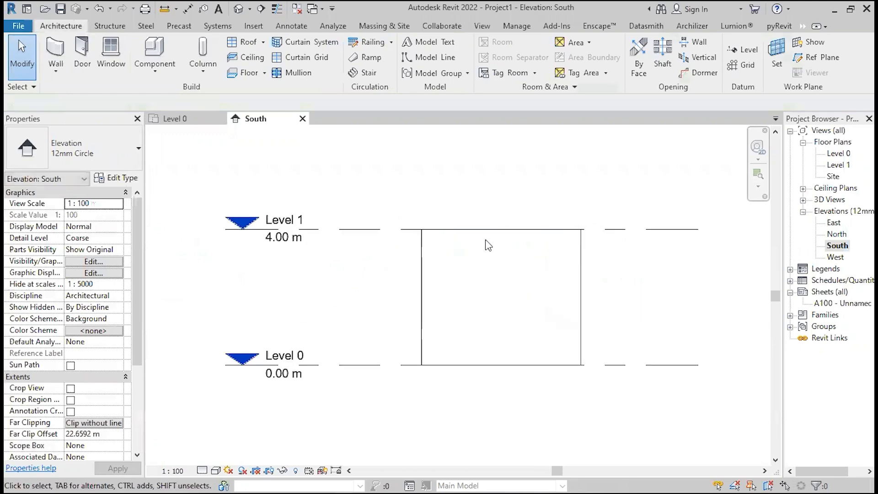
Check the wall's Base Constraint and Top Constraint against the levels in the South elevation
left_click(421, 291)
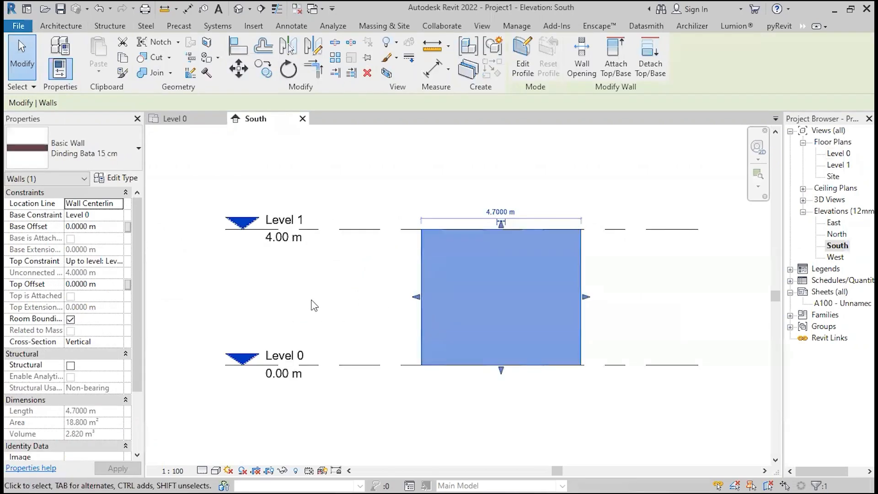
middle_click_drag(304, 303, 324, 302)
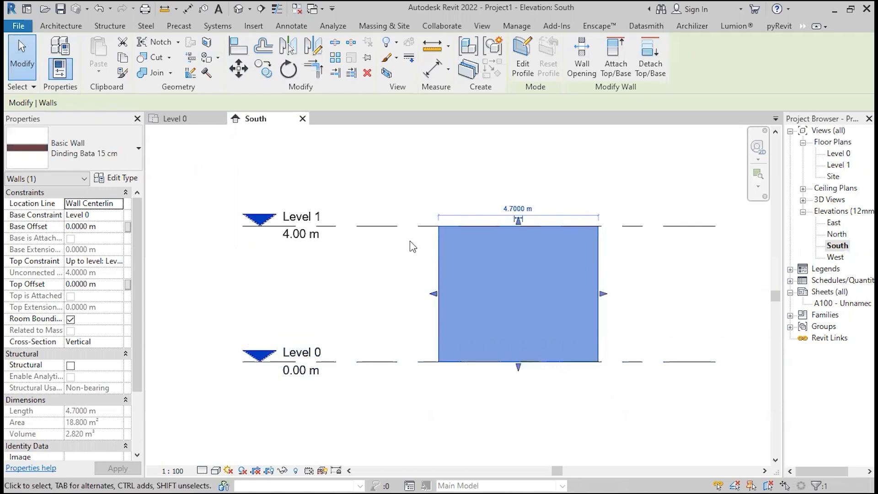
left_click(106, 215)
left_click(106, 261)
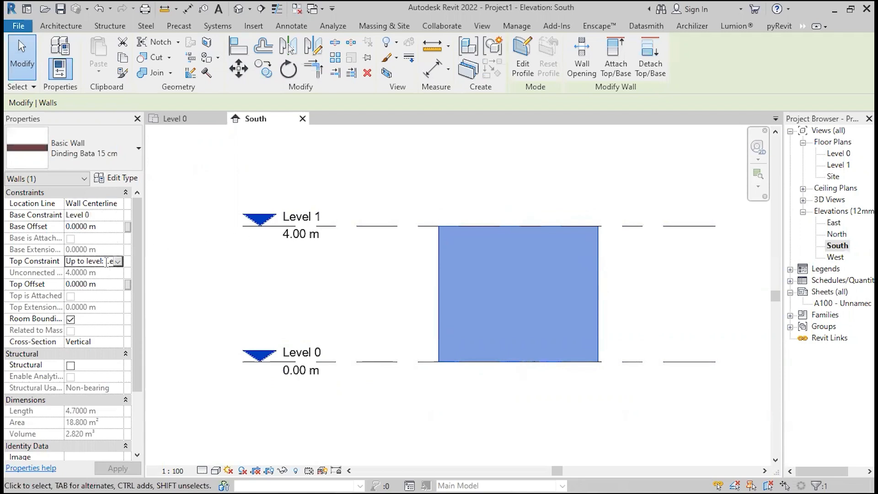
left_click(403, 249)
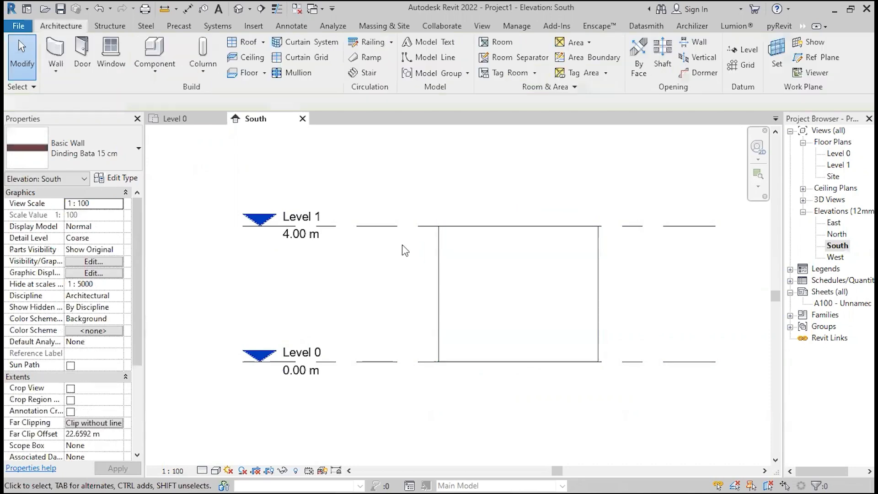
Try raising Level 1 to an elevation of 10 m to test the wall's top constraint, and undo the move
scroll(404, 248, "down", 3)
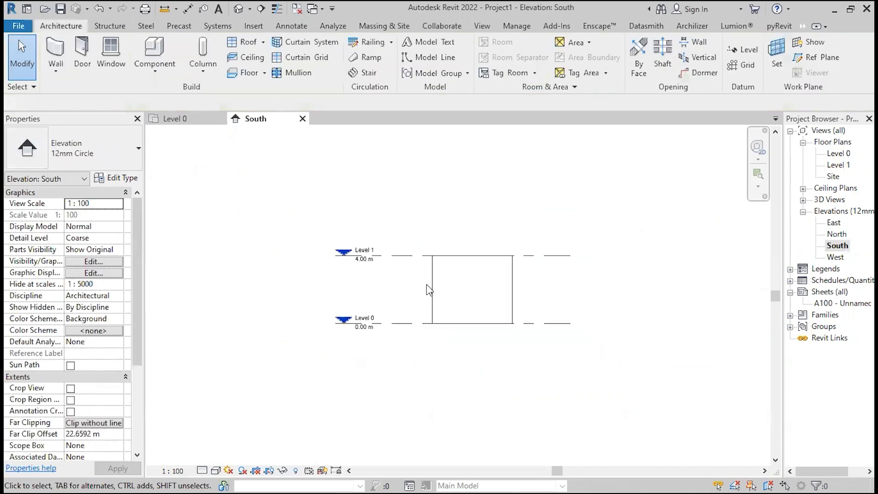
left_click(395, 256)
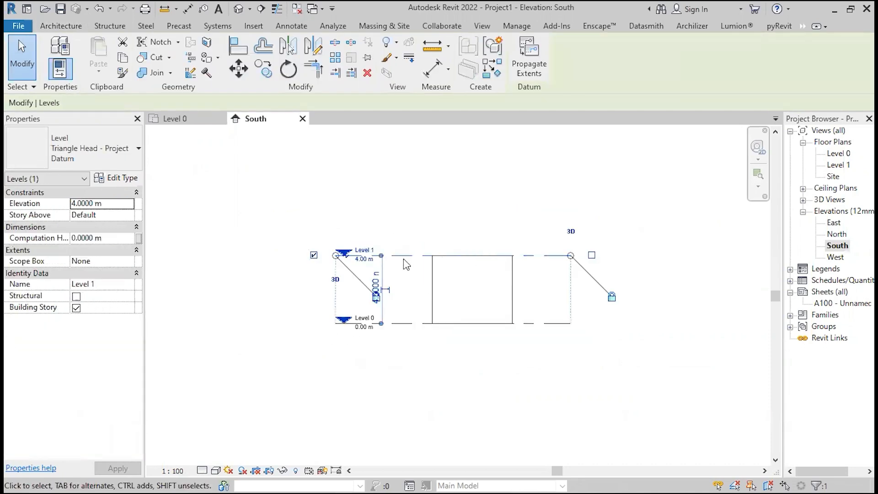
left_click_drag(404, 255, 409, 153)
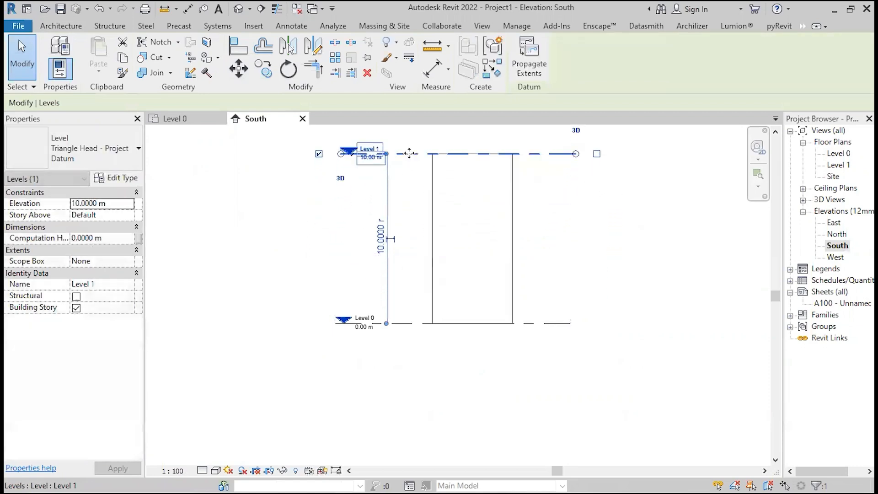
left_click(511, 189)
left_click(576, 216)
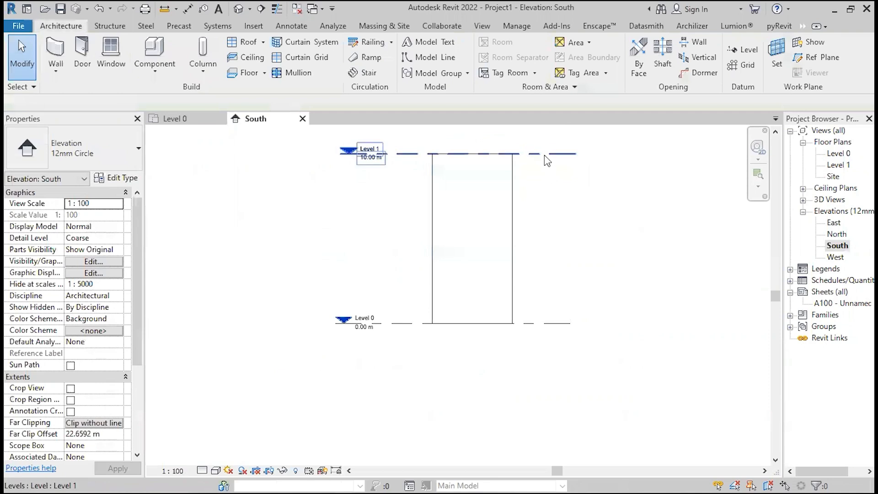
key("ctrl+z")
Try lowering Level 0 to an elevation of about -4.3 m to test the wall's base constraint, and undo the move
scroll(399, 340, "up", 2)
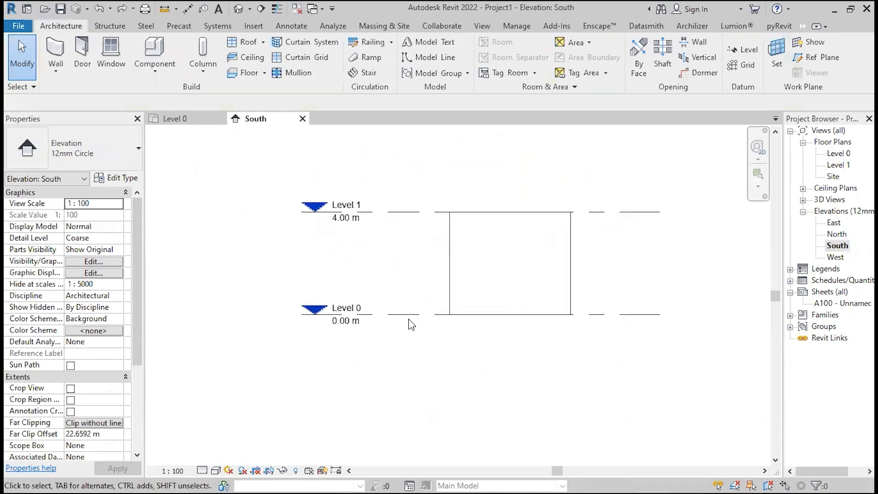
left_click_drag(411, 324, 406, 425)
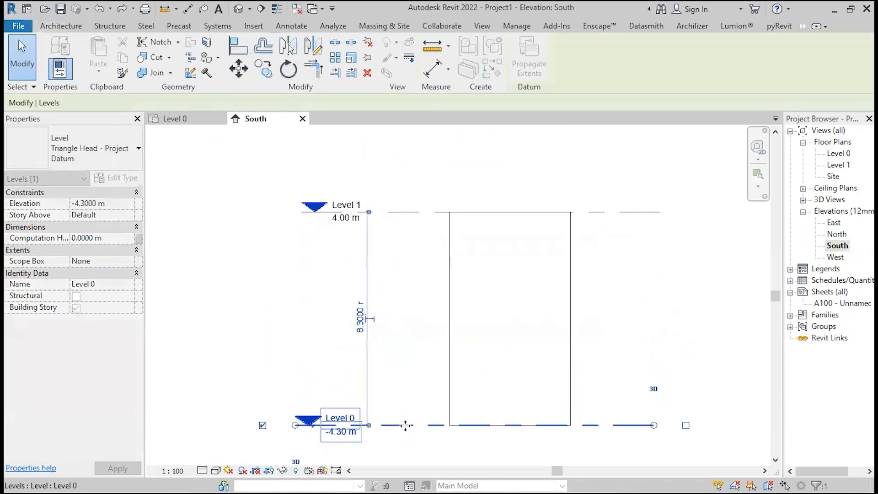
key("ctrl+z")
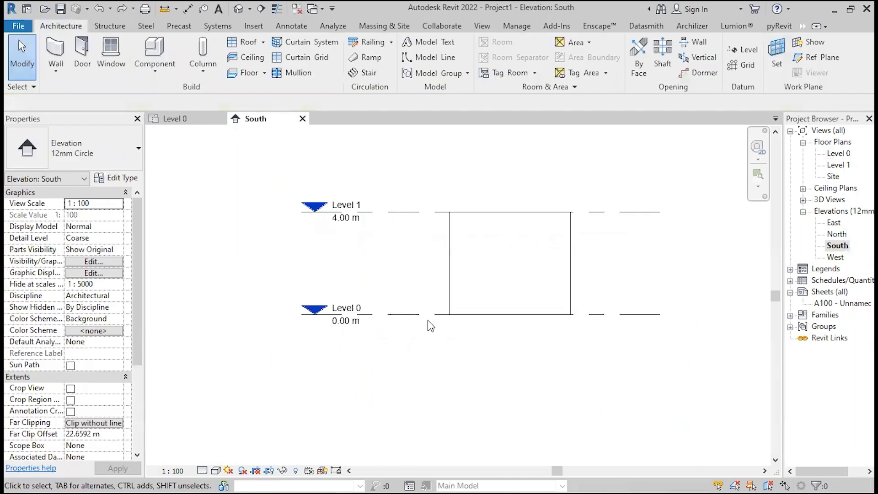
Set the wall's Base Offset to 1 m in the South elevation
left_click(451, 281)
scroll(465, 215, "up", 1)
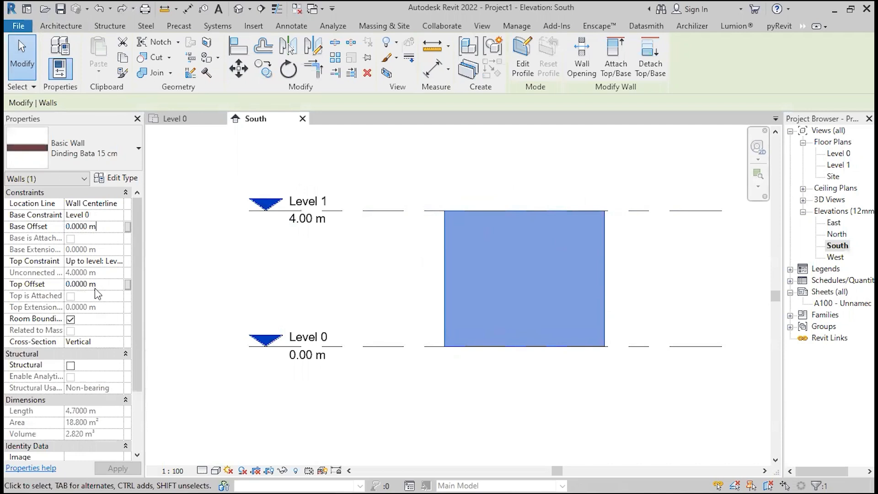
left_click(97, 283)
left_click(109, 225)
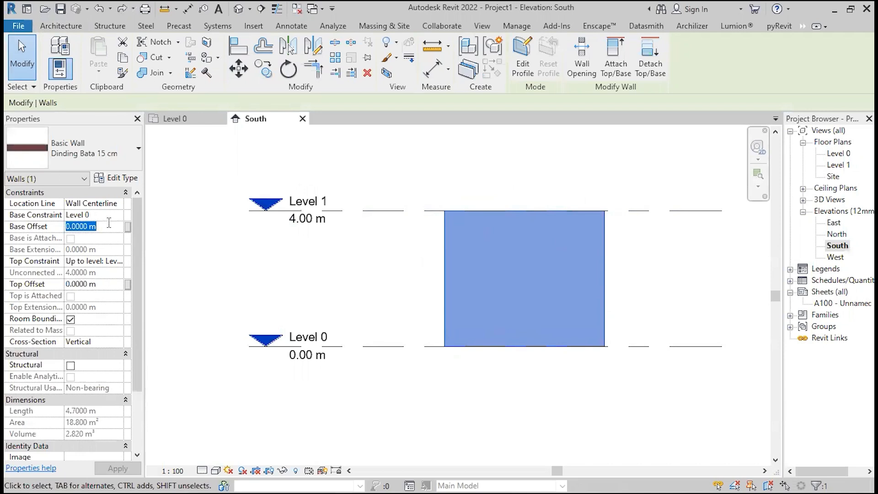
type("1")
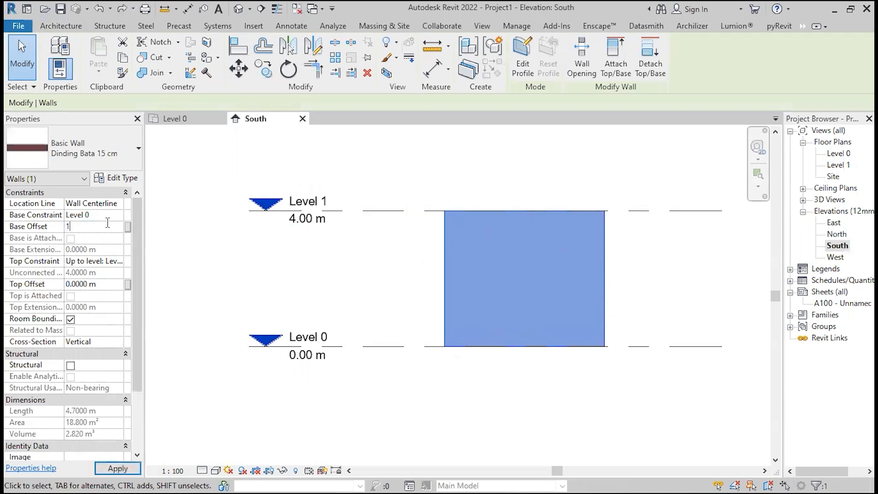
left_click(117, 469)
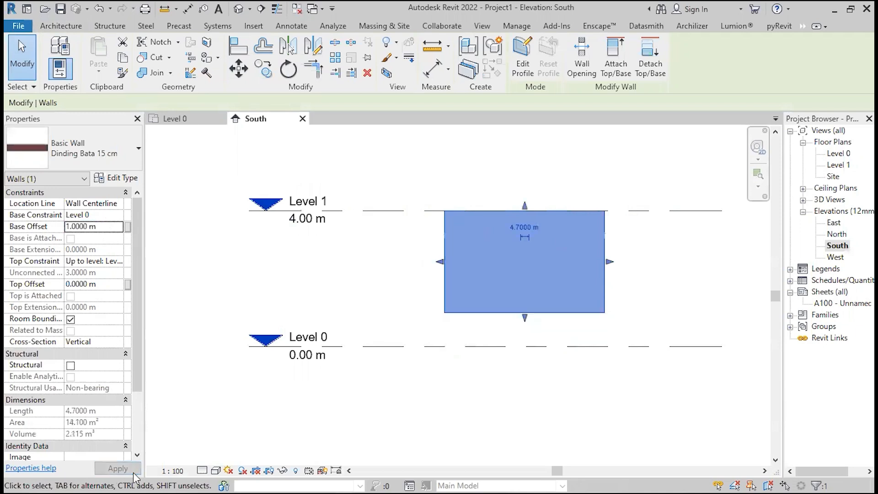
left_click(582, 409)
Add an aligned dimension between the wall's bottom edge and Level 0, placed beside the wall
key("d")
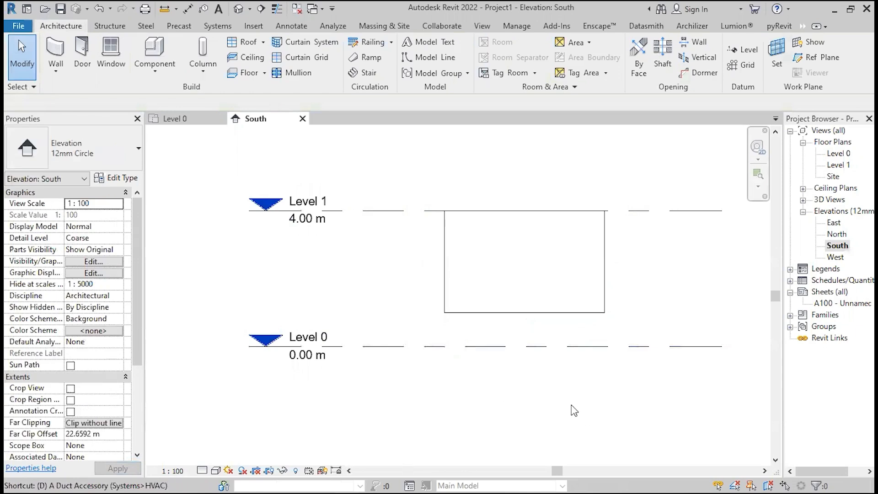
key("i")
left_click(533, 312)
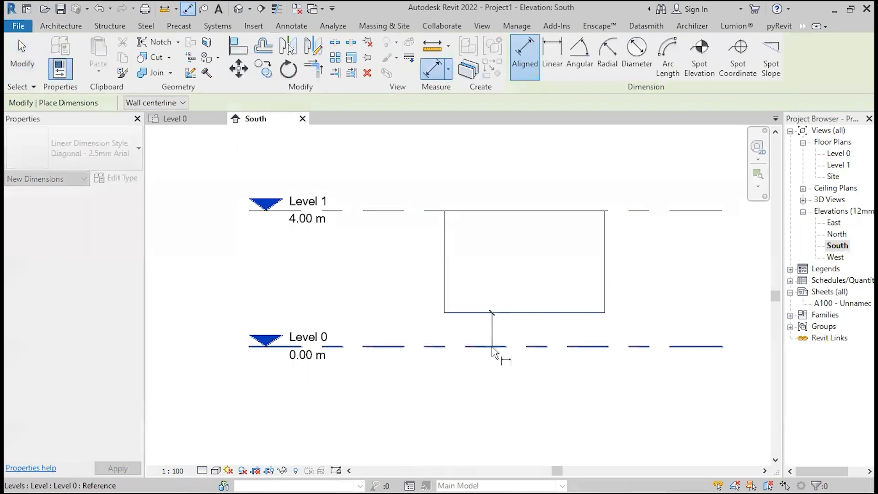
left_click(492, 347)
left_click(407, 329)
key("Escape")
key("Escape")
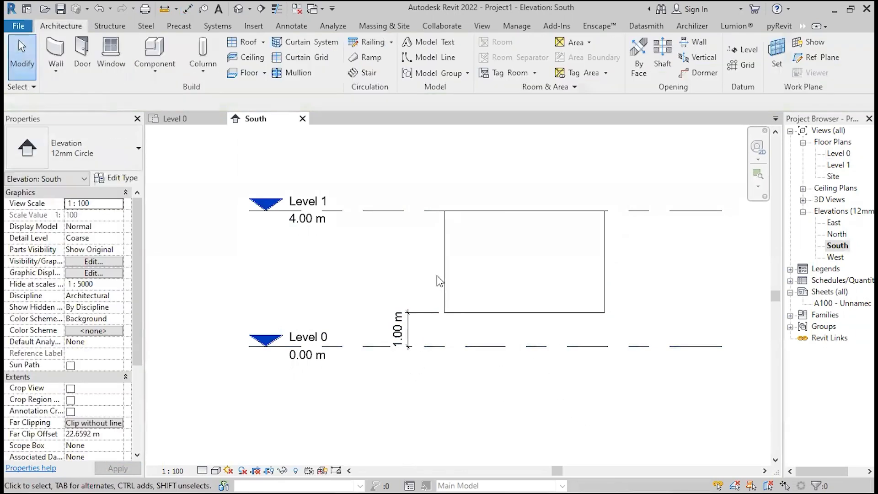
Set the wall's Base Offset to -1 m so its base extends below Level 0
left_click(444, 278)
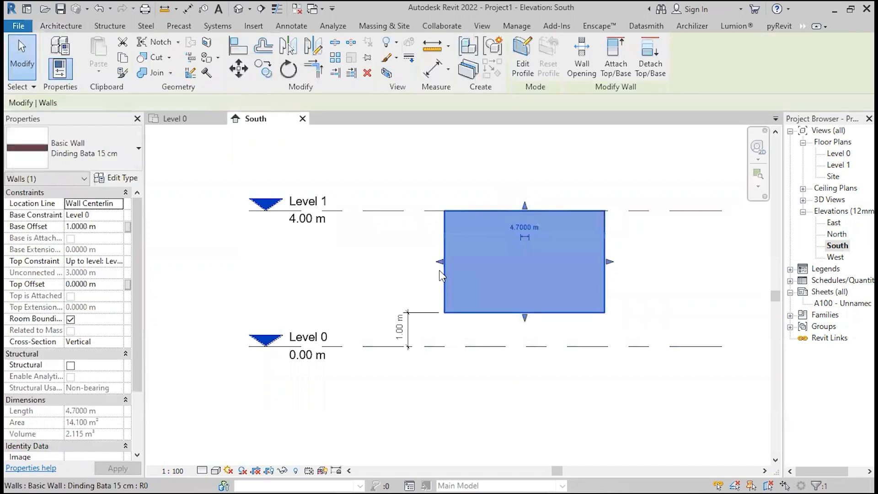
left_click(72, 225)
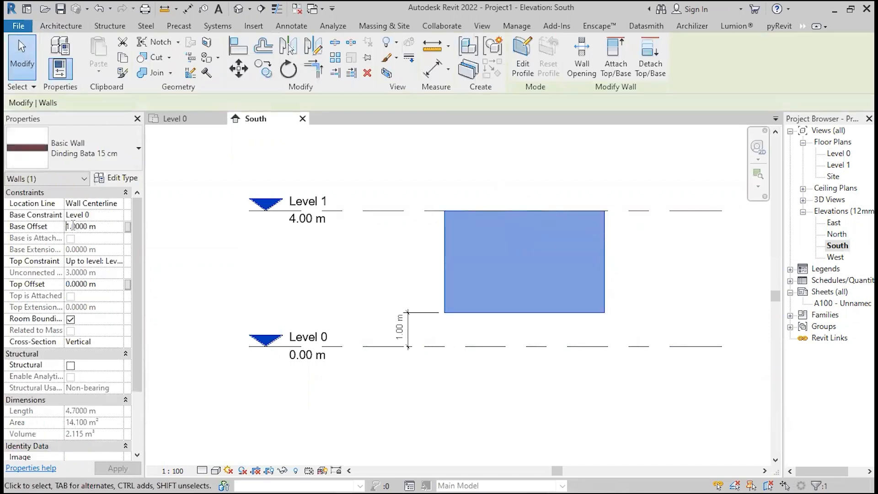
type("-")
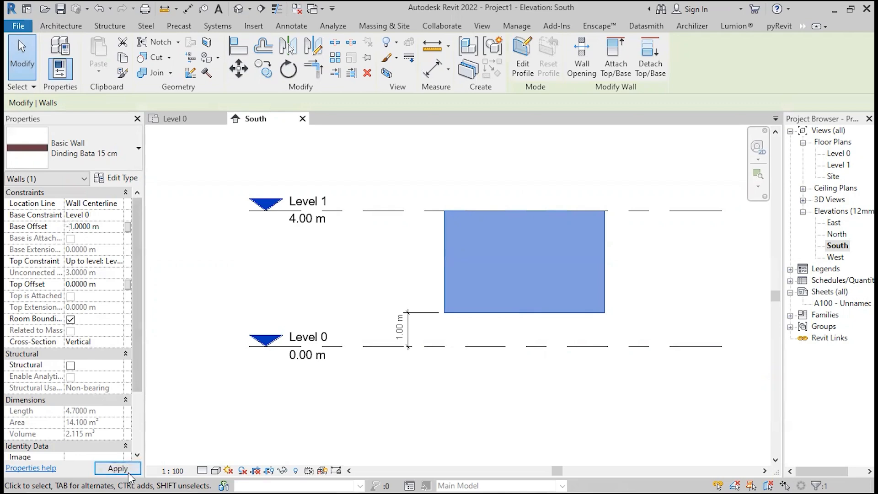
left_click(128, 471)
left_click(384, 291)
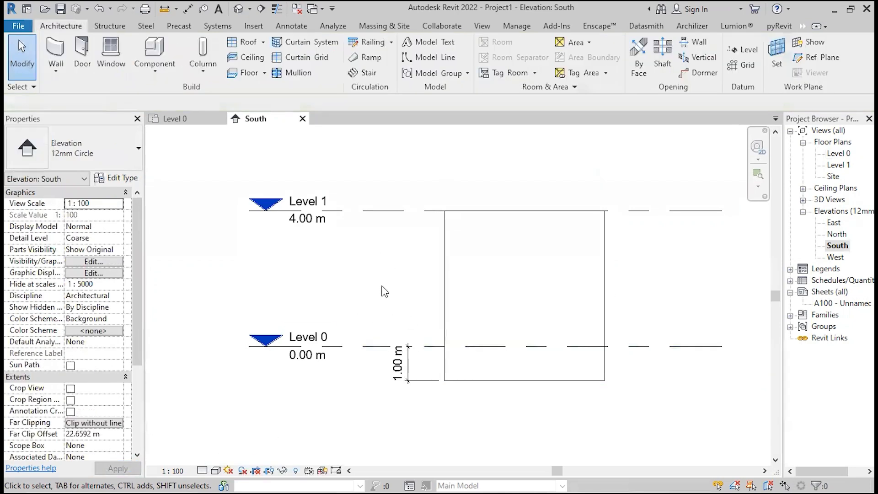
Undo the wall's Base Offset changes and the dimension to Level 0
left_click(408, 380)
key("Escape")
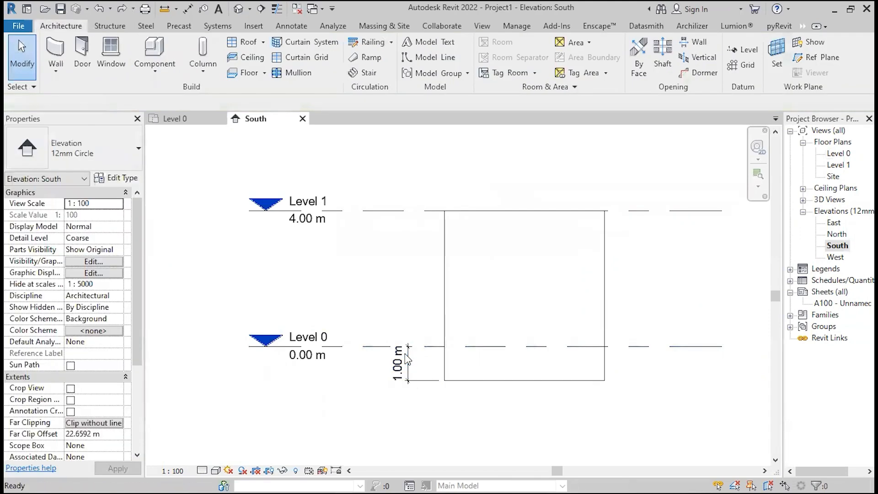
key("ctrl+z")
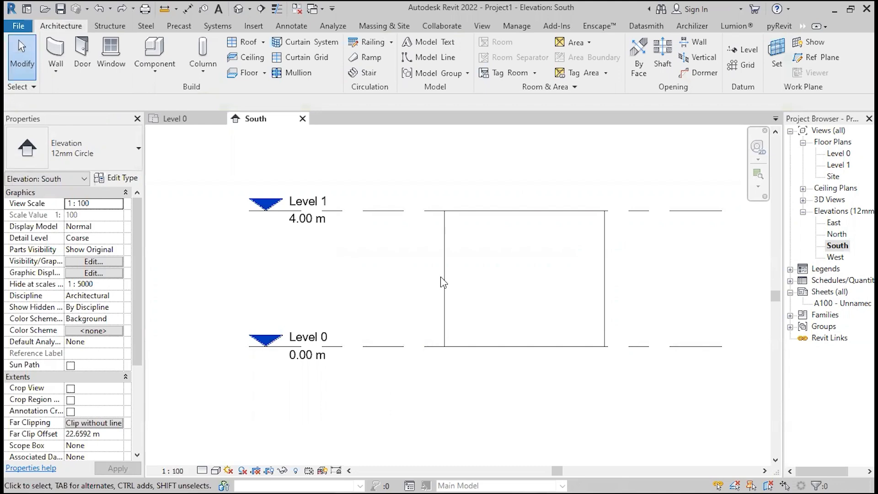
Select the wall and view it in the Level 0 floor plan together with the surrounding elevation markers
left_click(446, 252)
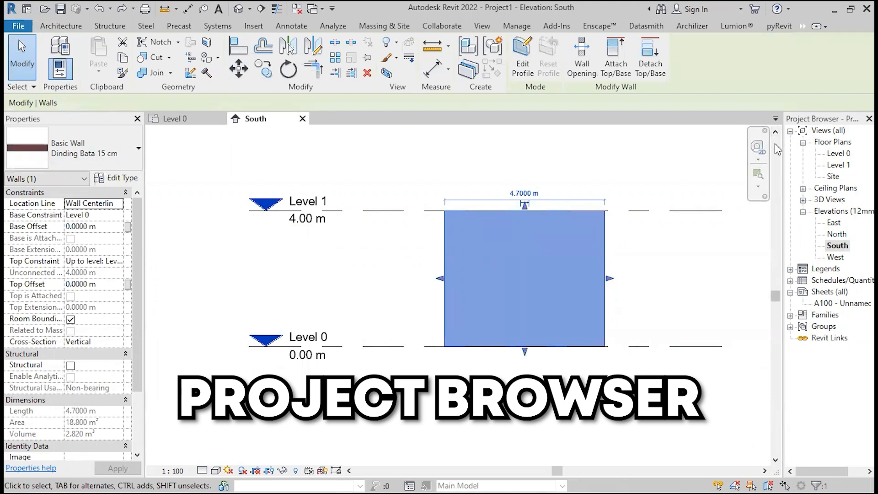
double_click(833, 154)
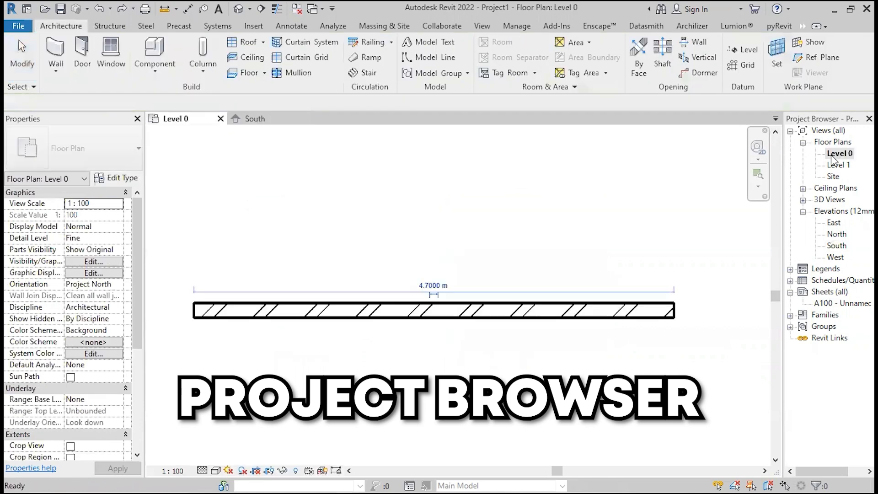
scroll(602, 248, "down", 6)
scroll(603, 248, "up", 4)
scroll(603, 249, "down", 1)
middle_click_drag(619, 222, 614, 246)
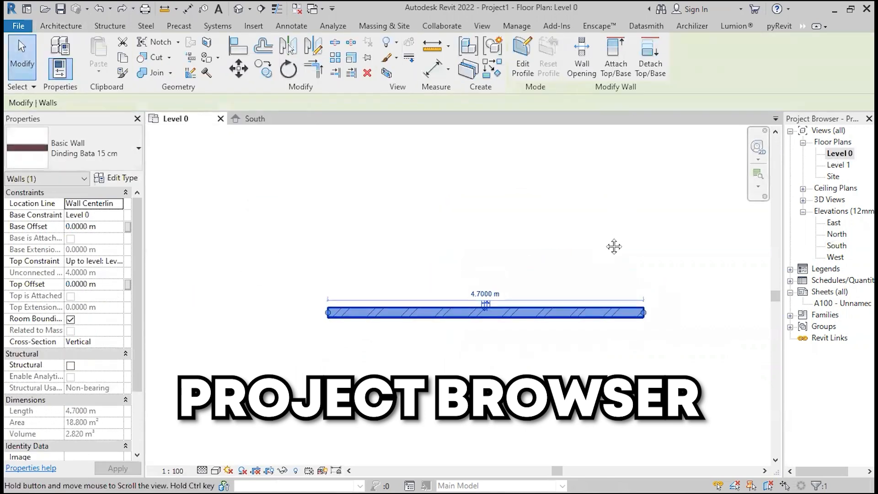
scroll(597, 231, "down", 9)
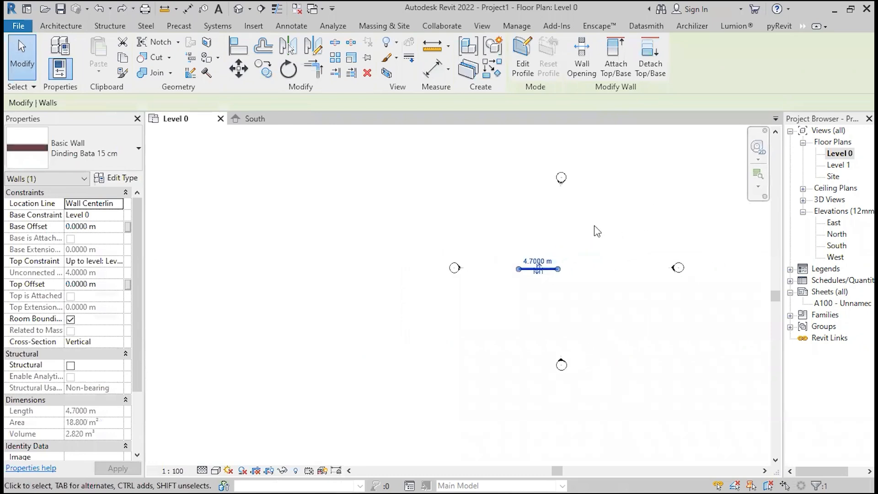
scroll(597, 231, "up", 4)
Open the Level 1 floor plan to view the wall, and expand the project's Families to browse its categories
double_click(846, 167)
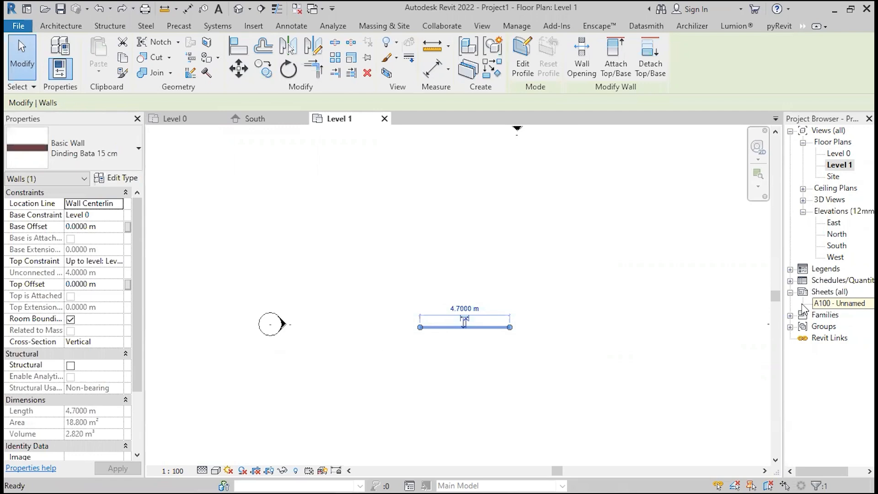
scroll(501, 375, "up", 3)
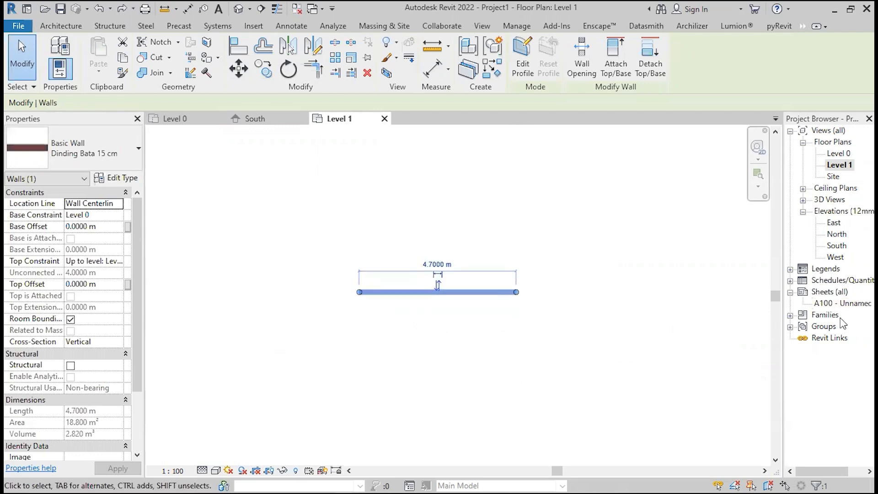
left_click(790, 315)
scroll(810, 309, "up", 2)
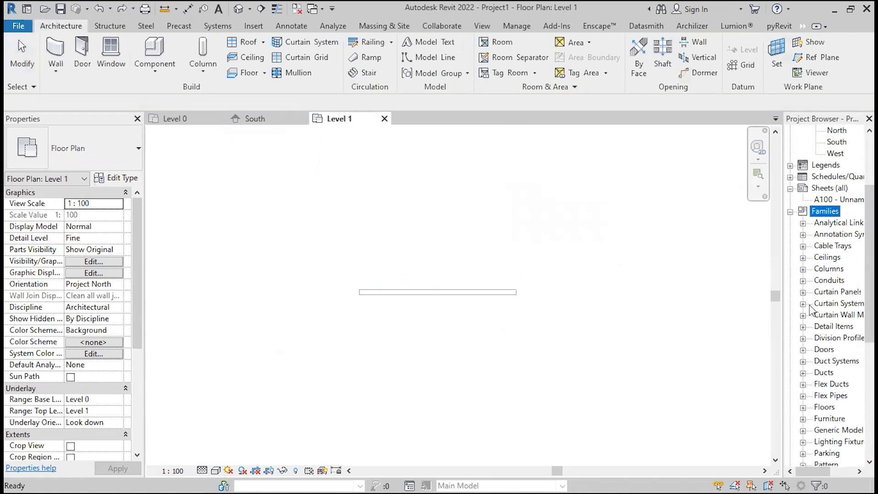
scroll(810, 310, "up", 5)
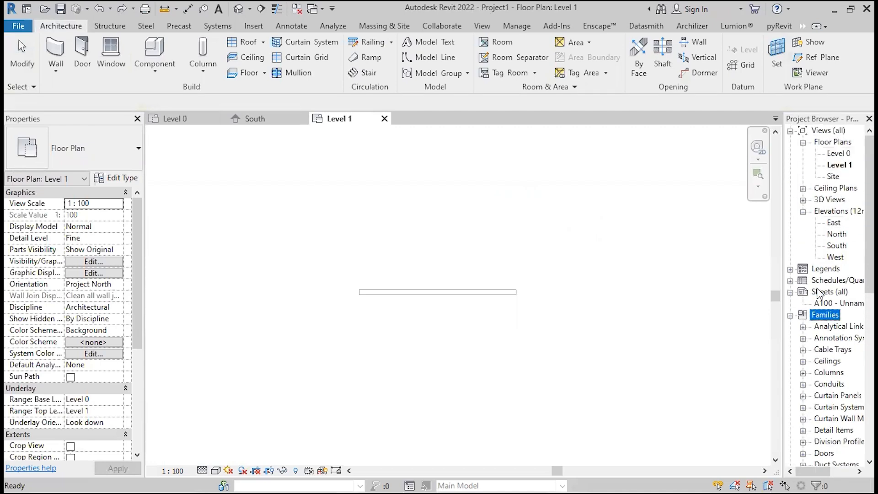
Return to the Level 0 floor plan, clear the wall selection and inspect the wall's hatched section
double_click(841, 154)
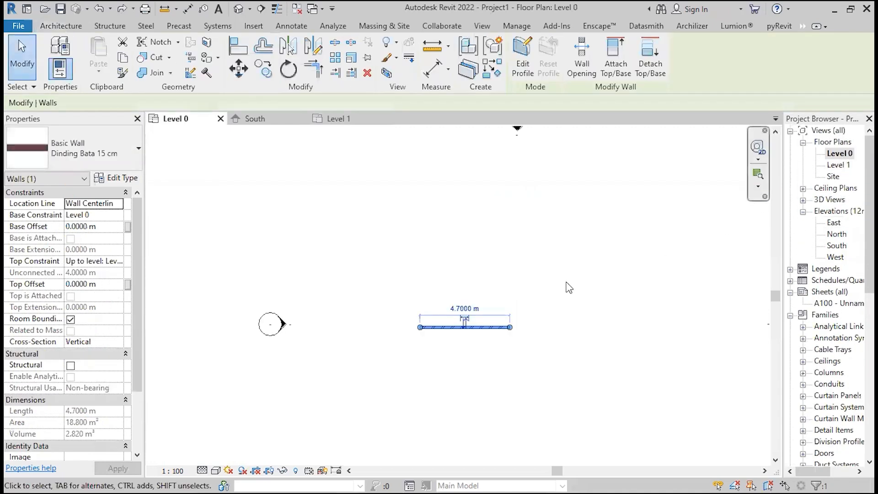
scroll(459, 351, "up", 5)
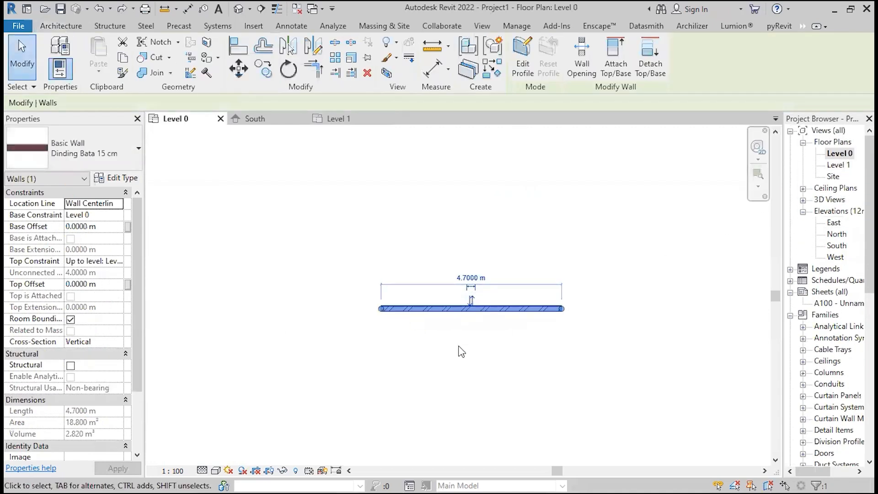
key("Escape")
key("Escape")
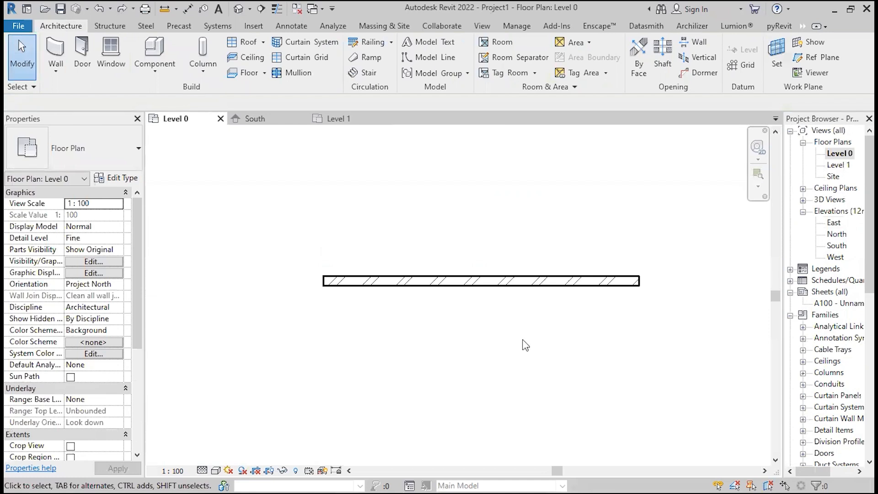
scroll(525, 346, "down", 3)
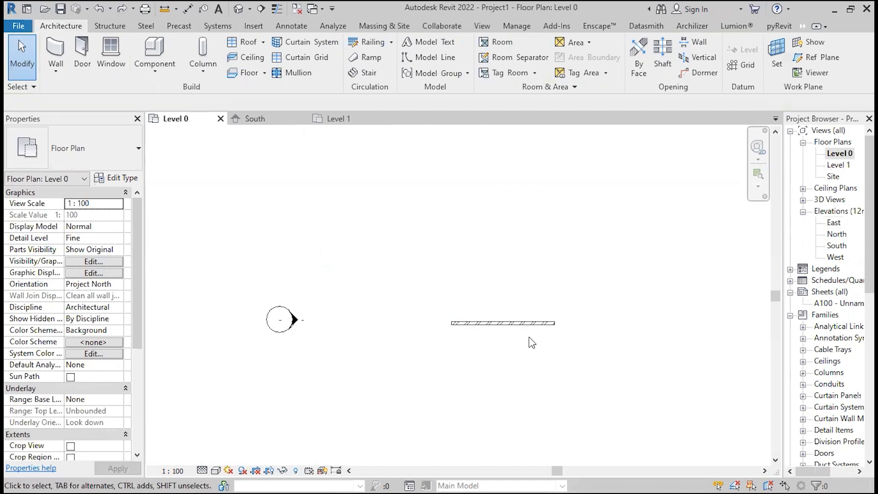
scroll(530, 299, "up", 2)
middle_click_drag(531, 352, 531, 342)
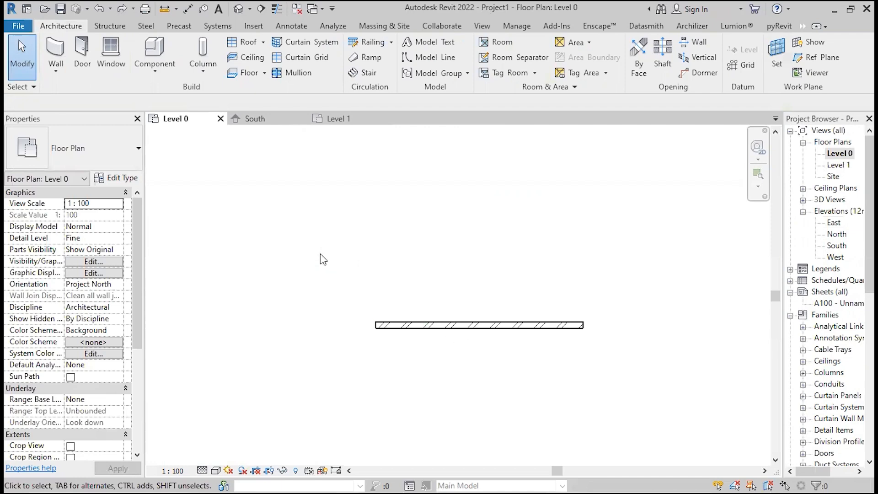
Select the wall and open the layer structure of its type, Dinding Bata 15 cm
left_click_drag(474, 359, 406, 289)
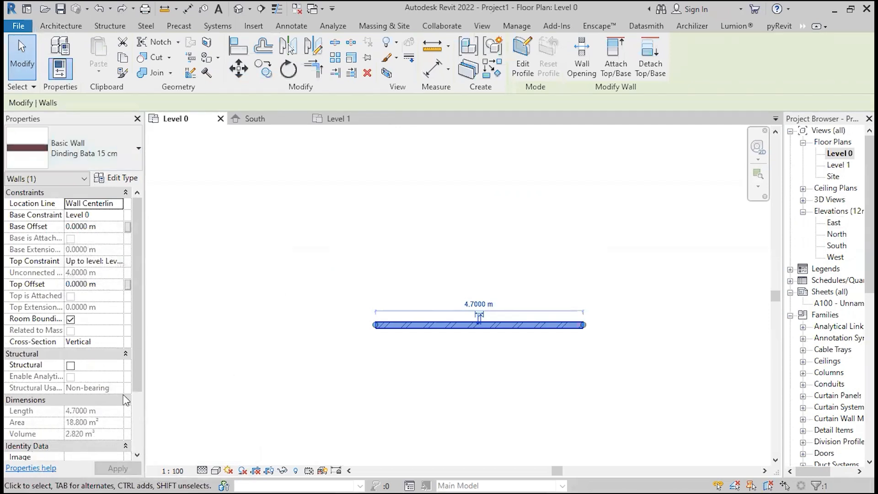
left_click(128, 179)
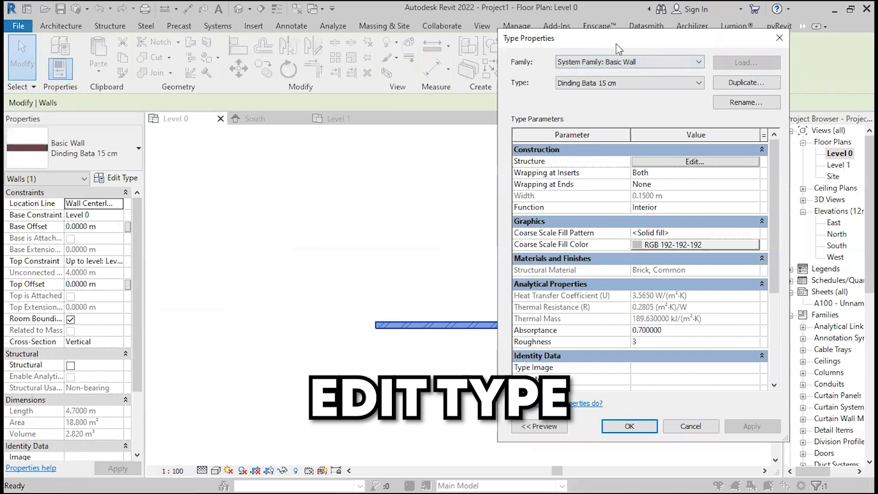
left_click_drag(615, 43, 185, 59)
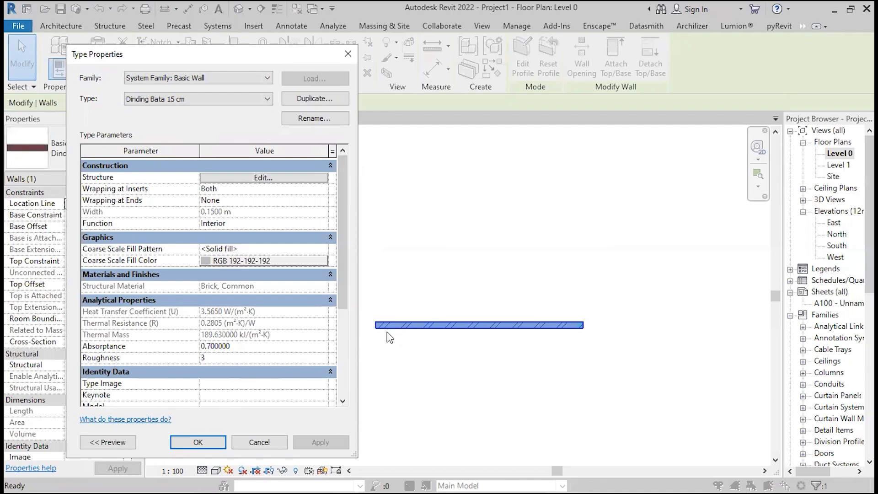
left_click(299, 180)
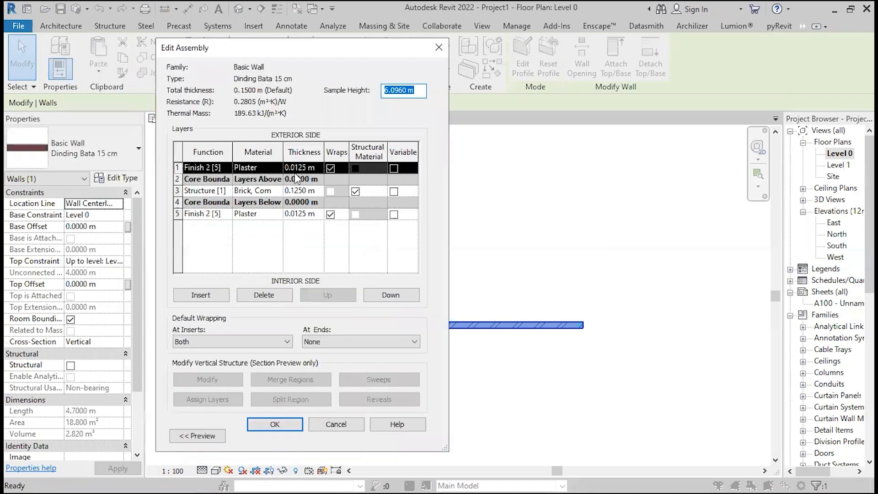
Check the materials of the plaster finish and brick structure layers, and show the assembly's floor plan preview
left_click(251, 168)
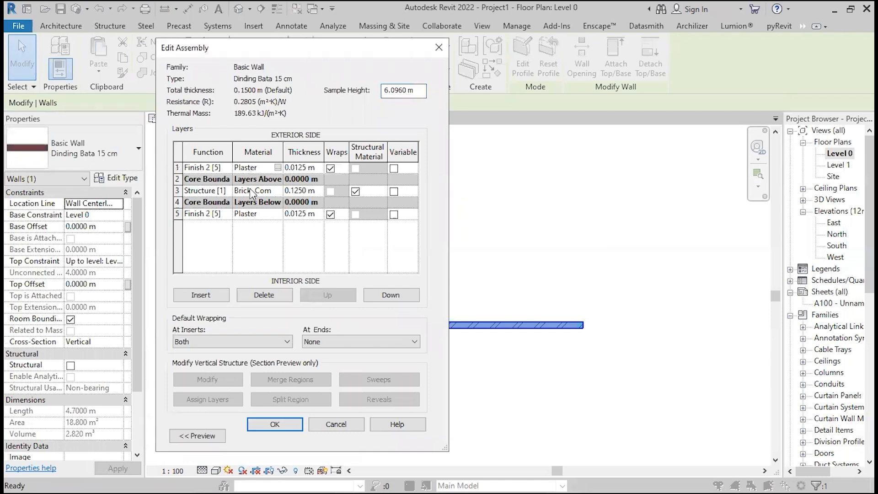
left_click(252, 191)
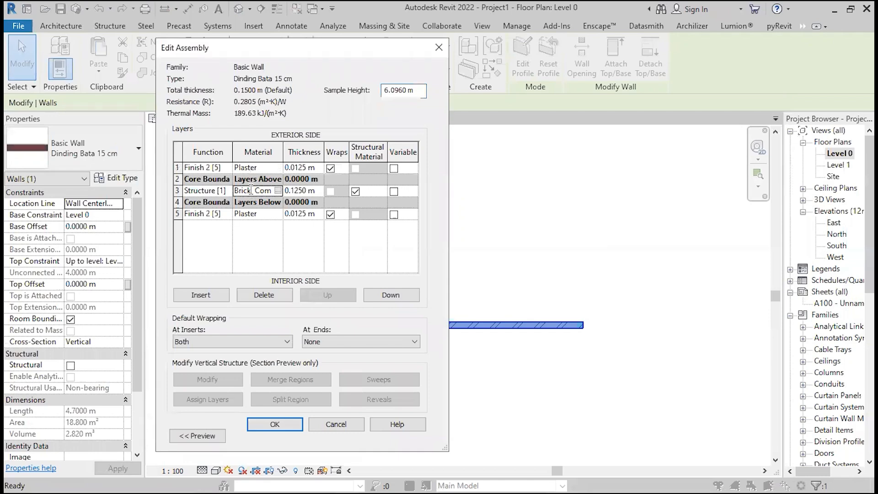
left_click(247, 215)
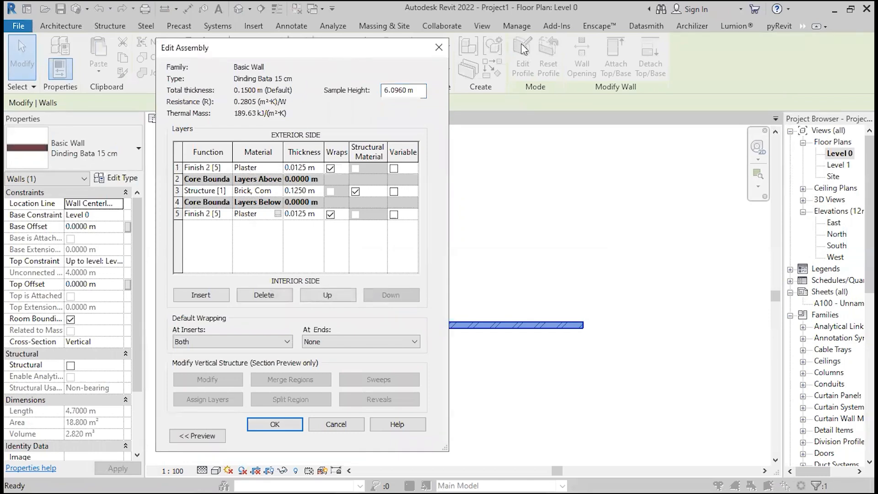
left_click_drag(365, 48, 549, 41)
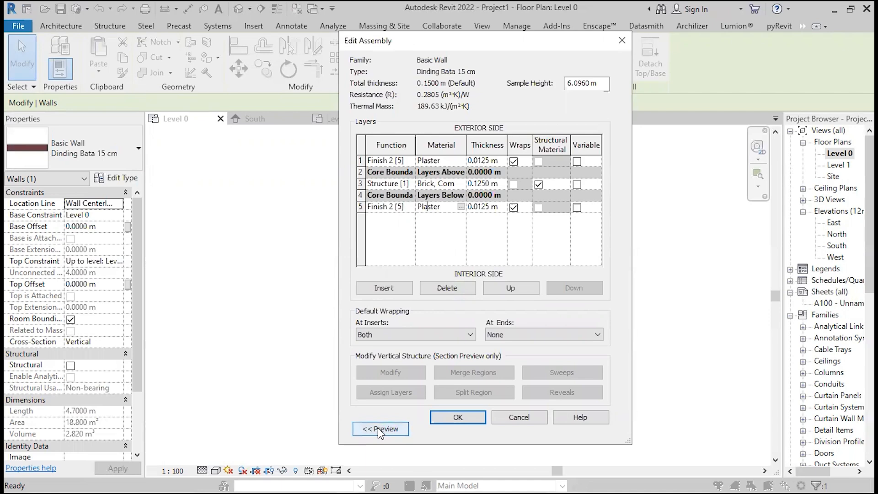
left_click(378, 427)
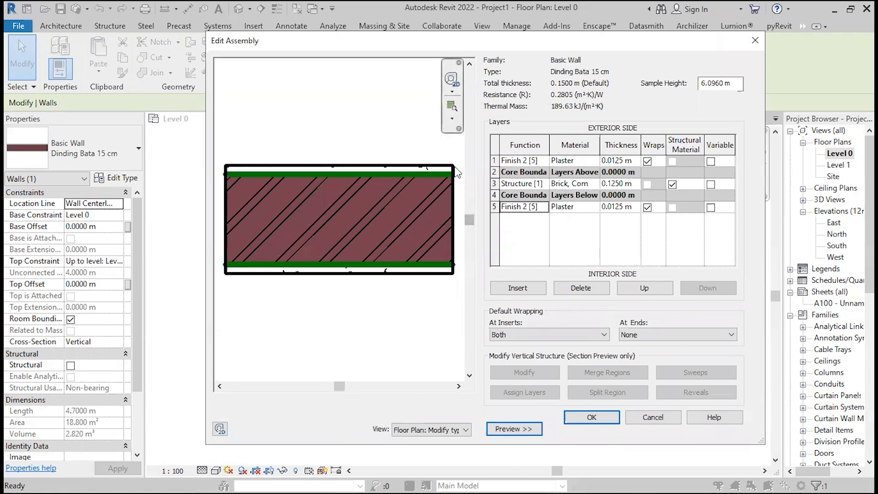
Set the thickness of the brick structure layer to 0.2 m in the wall assembly
left_click(579, 161)
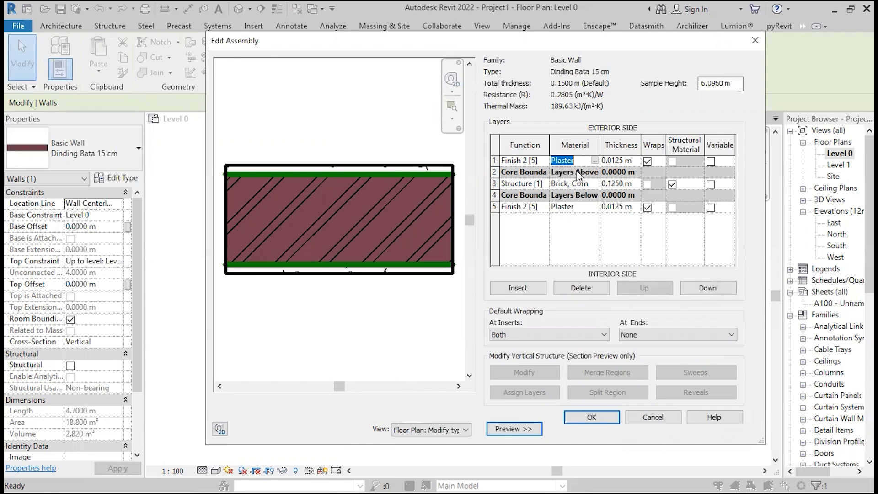
left_click(614, 161)
left_click(616, 184)
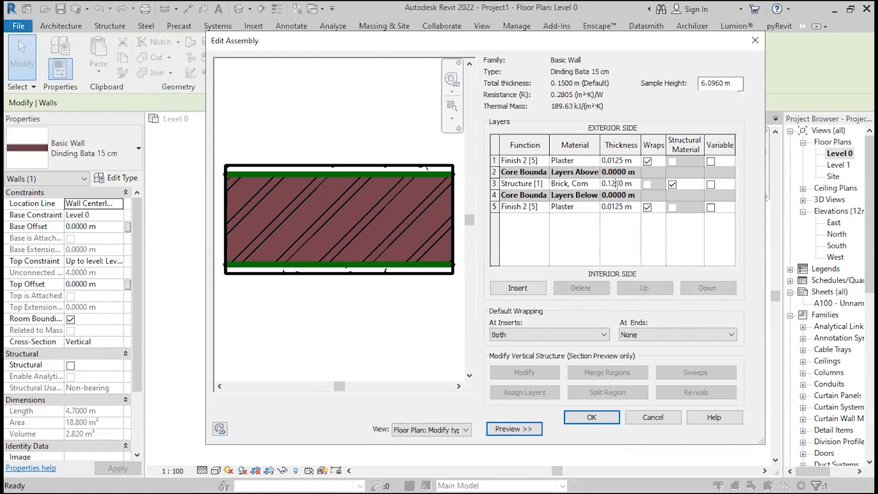
left_click_drag(623, 183, 608, 183)
left_click(654, 241)
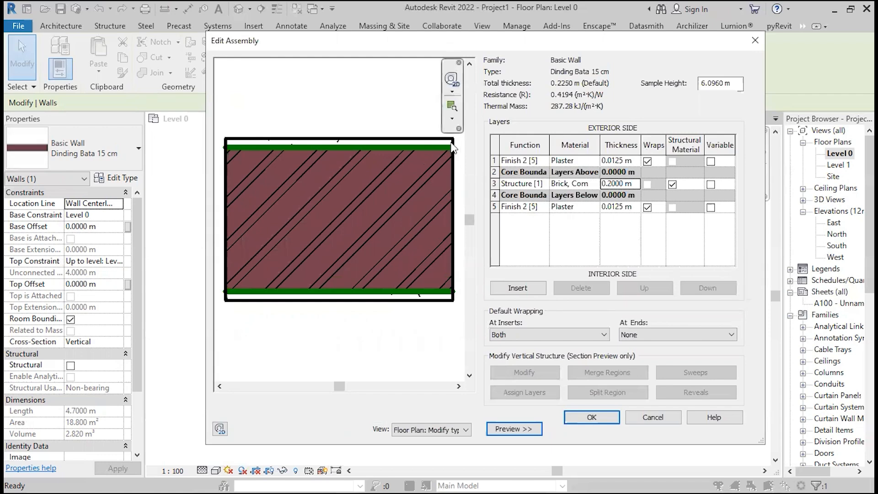
Set the brick structure layer's thickness to 0.125 m
left_click(609, 183)
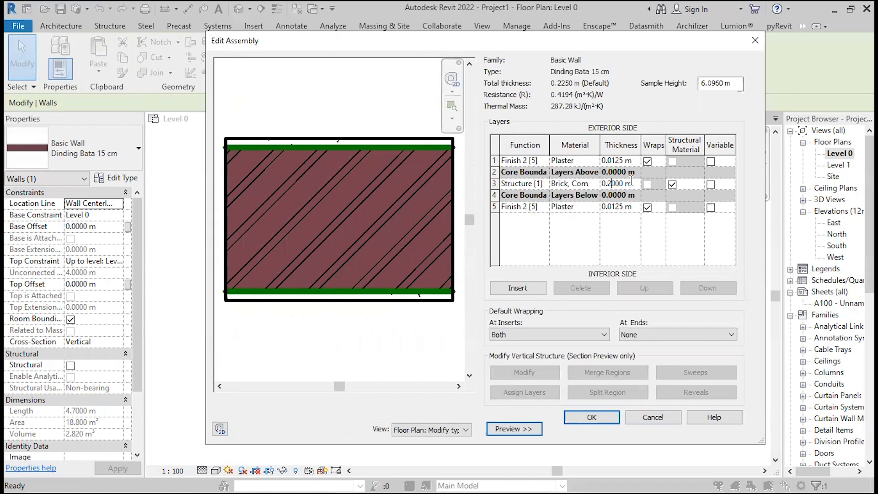
left_click_drag(631, 180, 608, 185)
type("125")
left_click(587, 240)
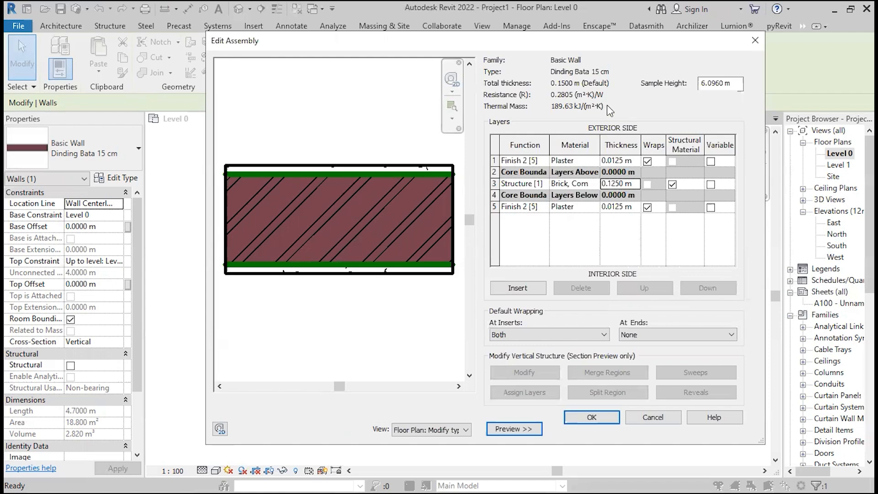
Open the material selection for the exterior plaster finish layer and look through the project materials
left_click(574, 161)
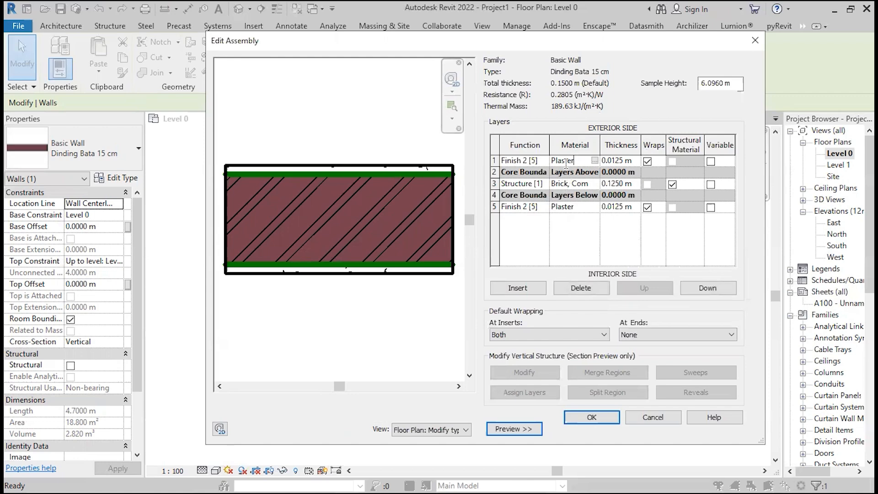
double_click(589, 160)
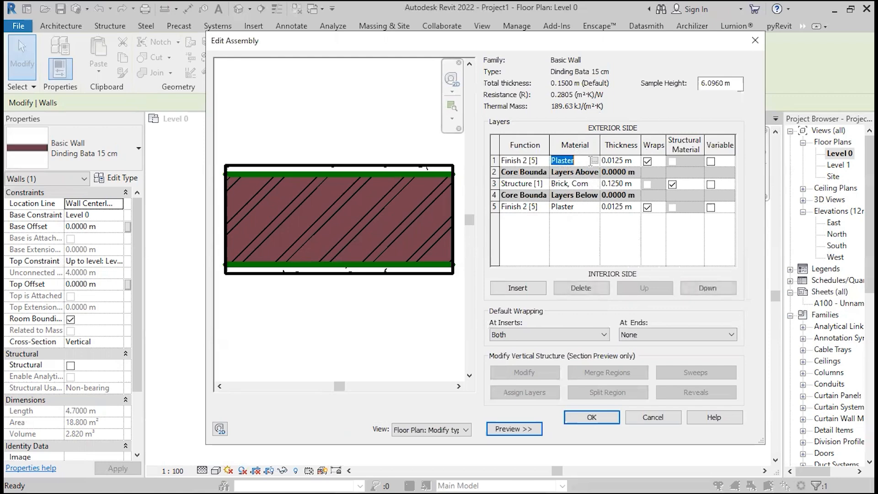
left_click(595, 160)
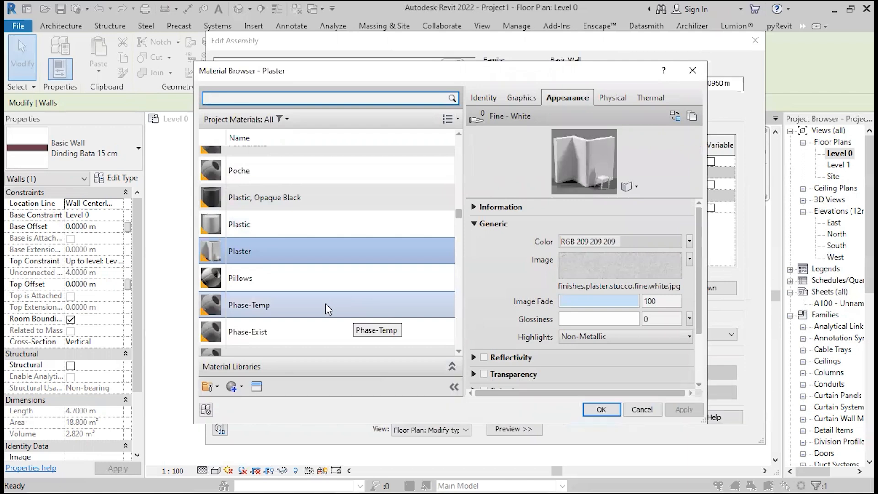
scroll(325, 303, "up", 20)
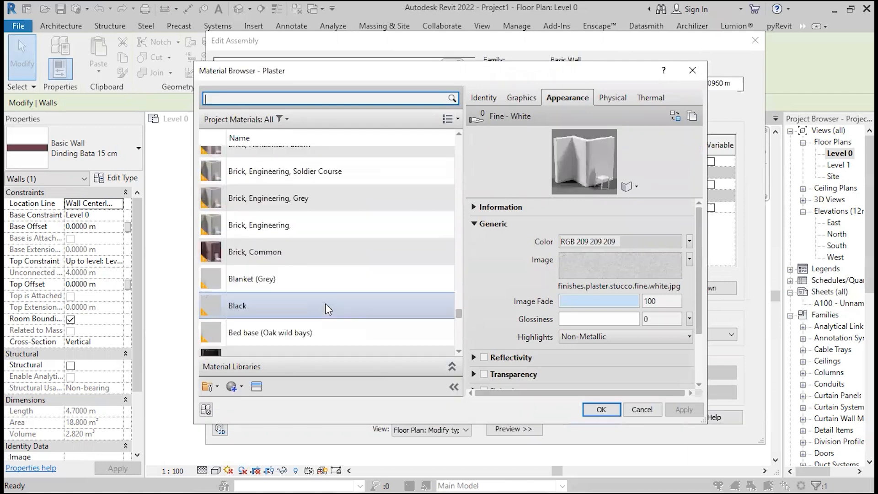
scroll(325, 303, "up", 6)
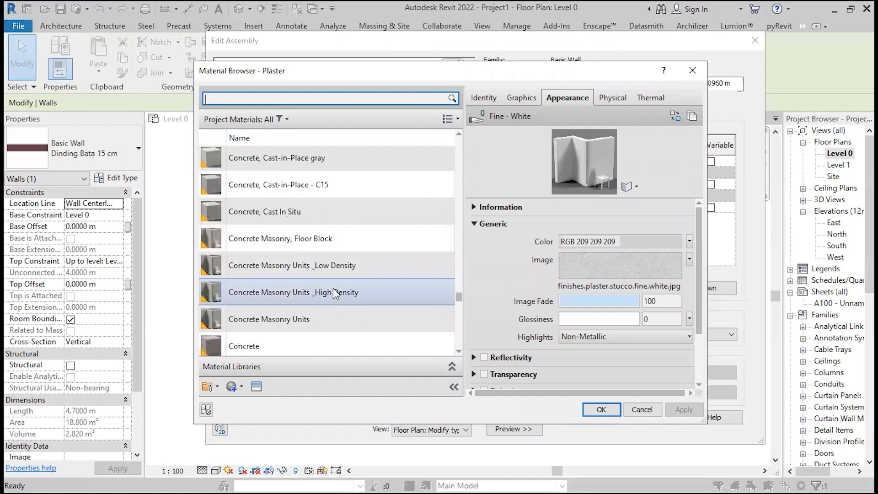
scroll(264, 313, "up", 6)
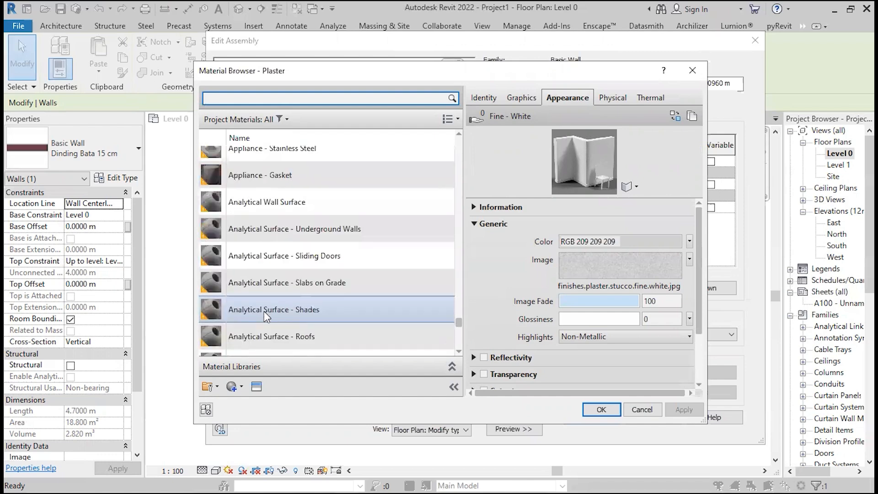
scroll(264, 314, "down", 5)
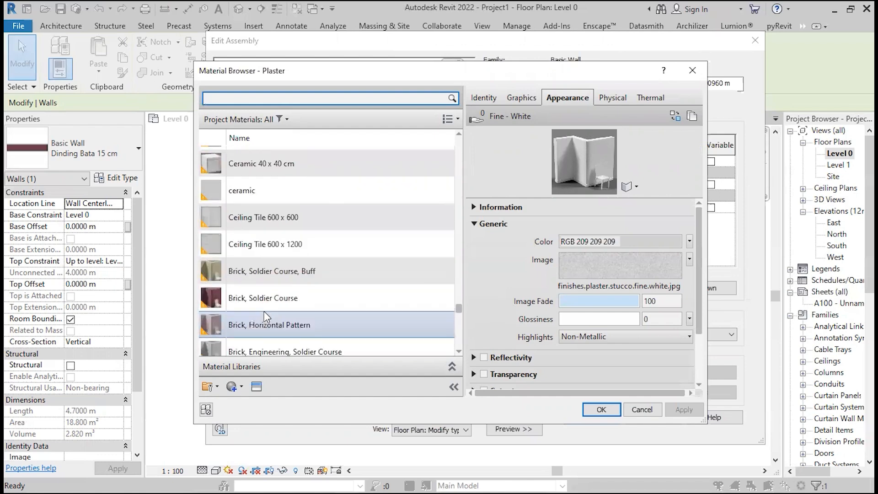
scroll(265, 311, "down", 10)
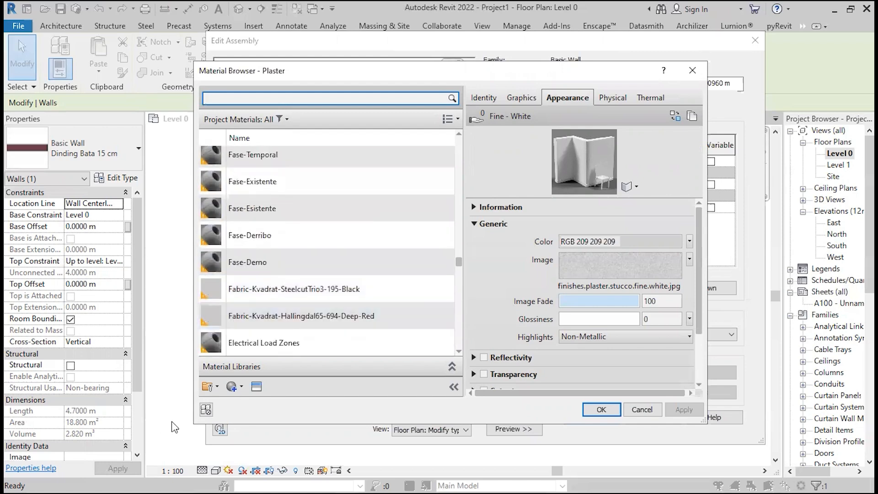
Create a new project material and rename it "custom material"
left_click(236, 389)
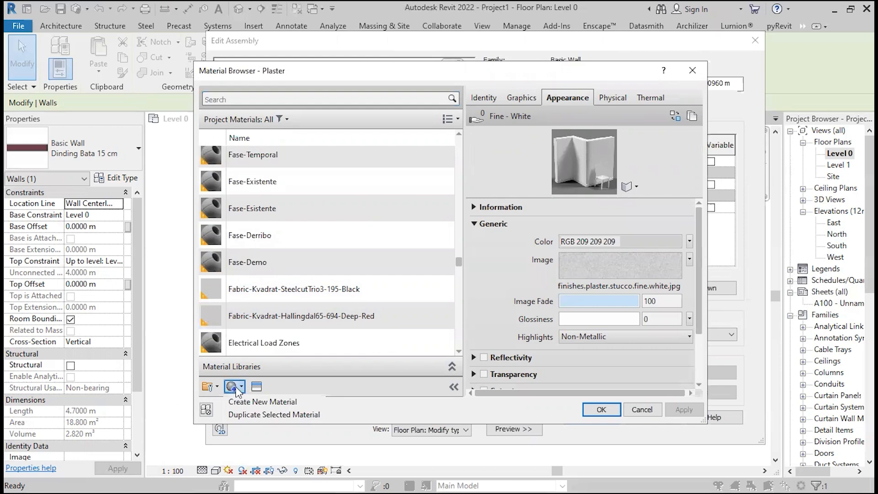
left_click(265, 403)
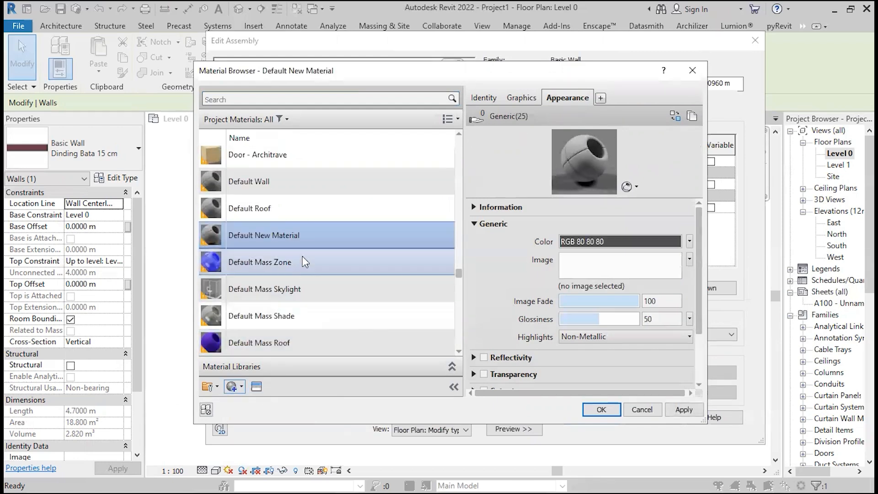
right_click(307, 239)
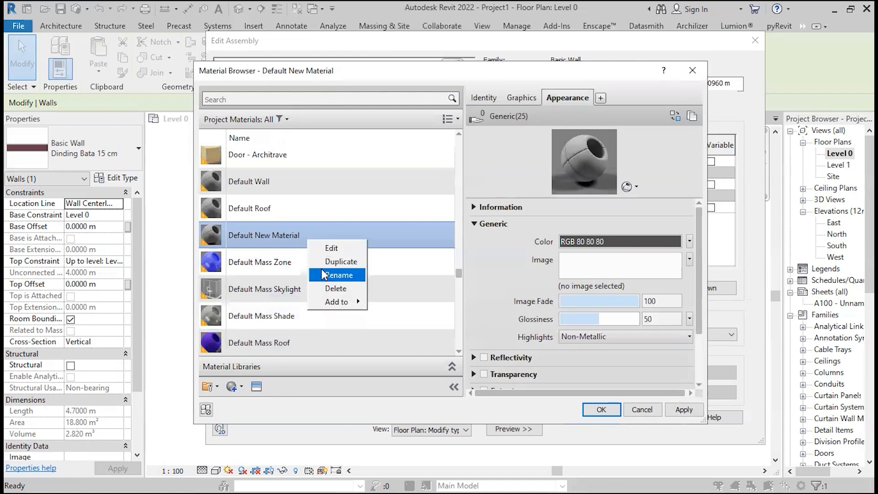
left_click(338, 275)
type("cu")
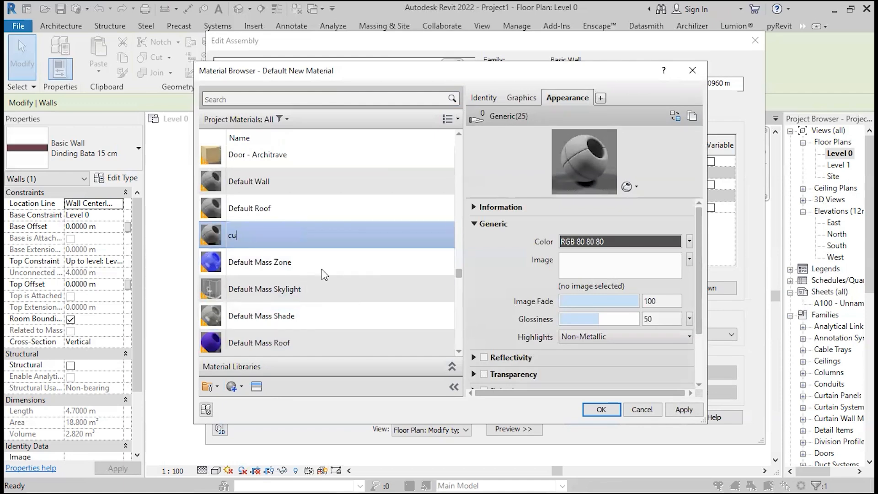
type("stom material")
key("Return")
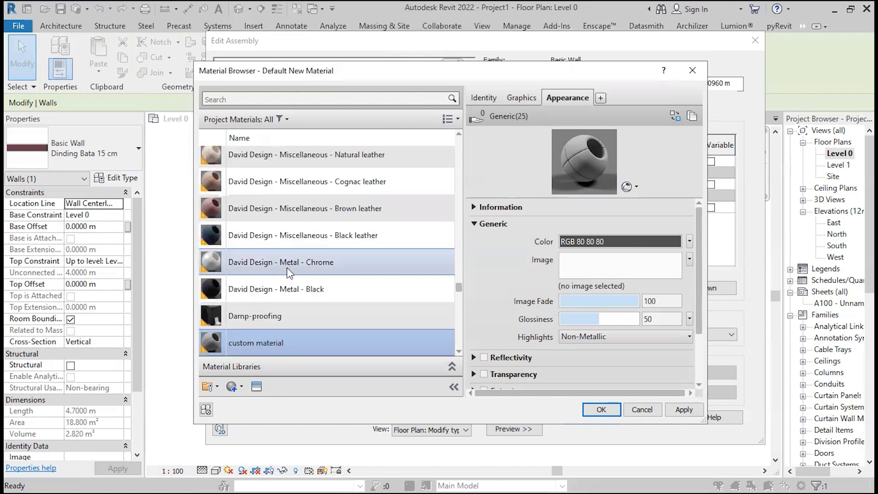
scroll(286, 267, "down", 1)
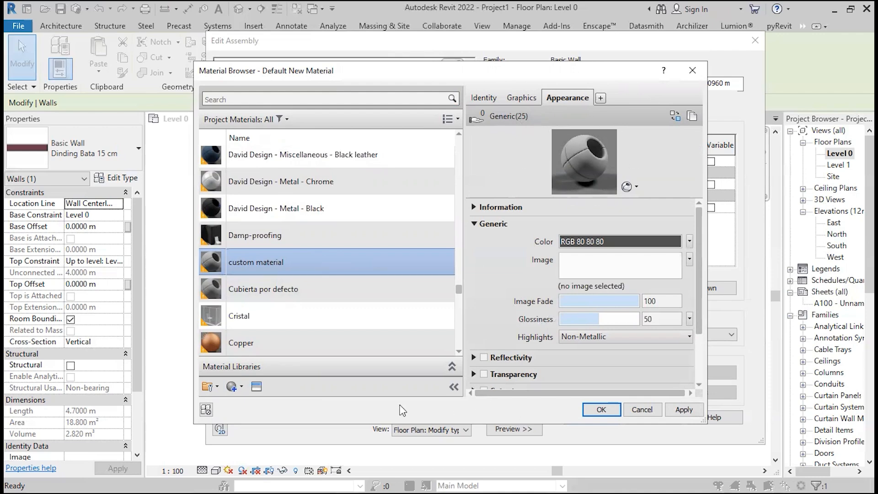
Open the asset library for the custom material and examine the Autodesk Physical Assets categories, including Glass, Default, Fabric and Wall Paint
left_click(256, 386)
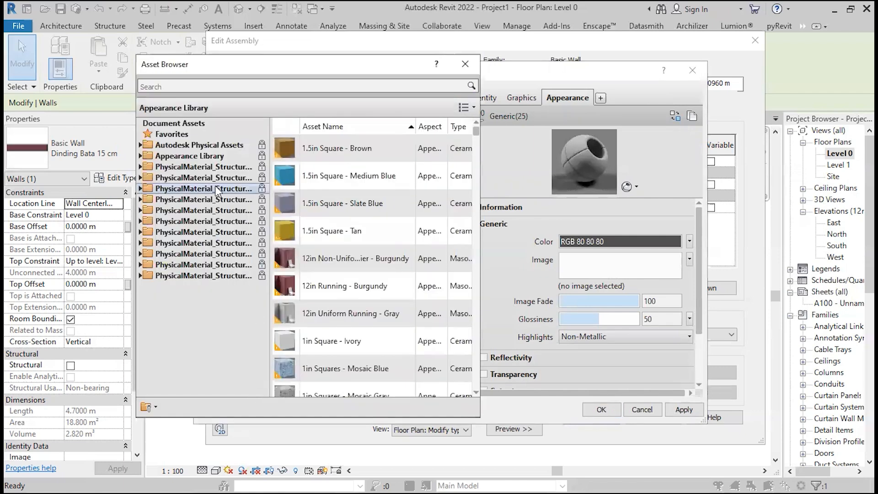
left_click(204, 148)
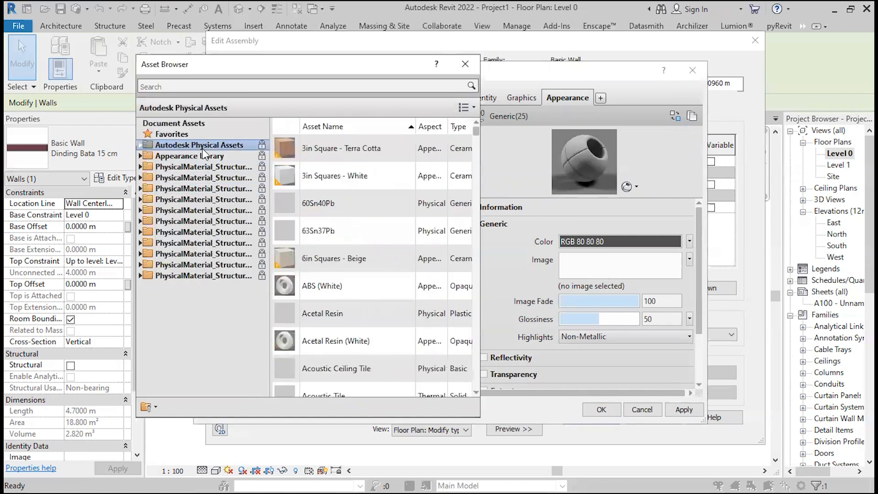
left_click(141, 144)
scroll(314, 286, "down", 1)
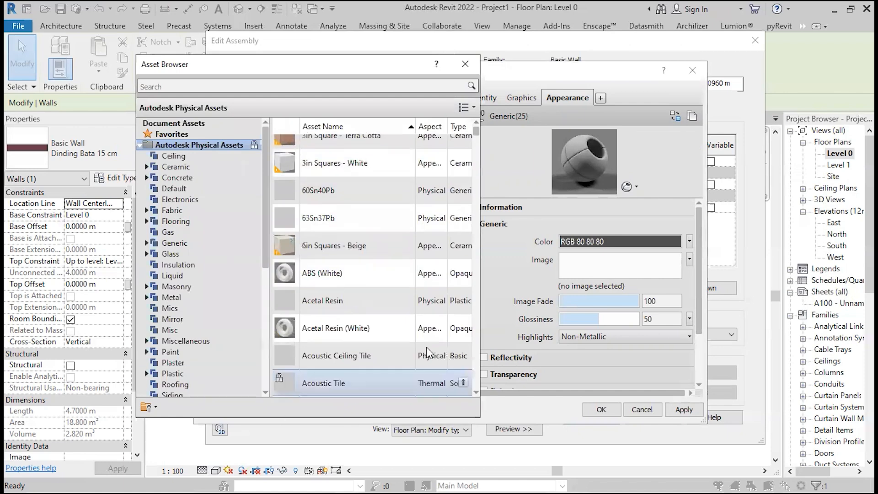
left_click(184, 253)
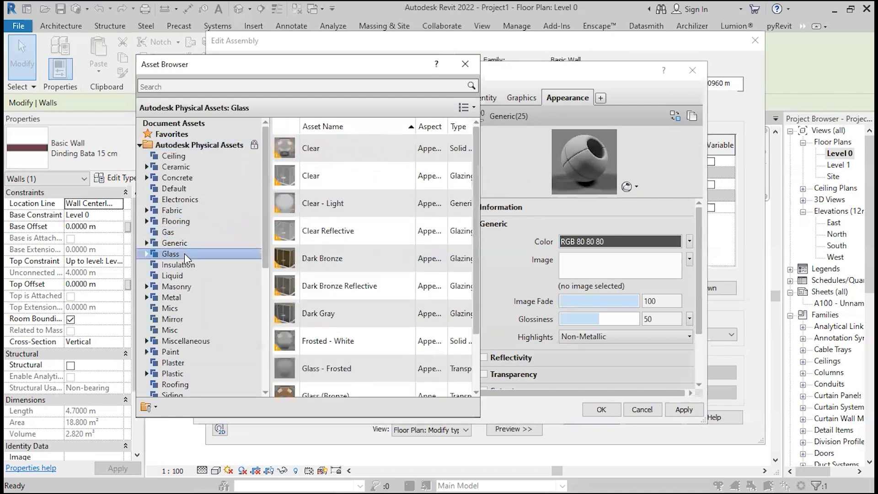
left_click(195, 210)
left_click(188, 188)
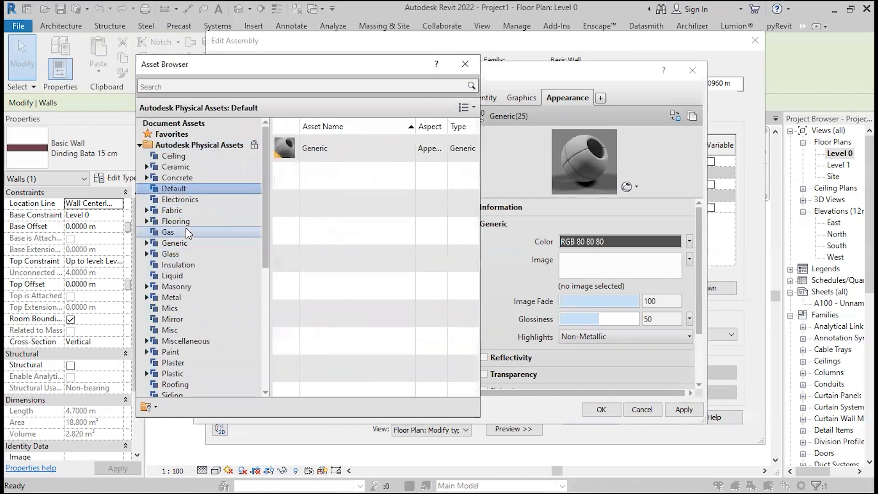
left_click(192, 221)
left_click(199, 211)
left_click(183, 177)
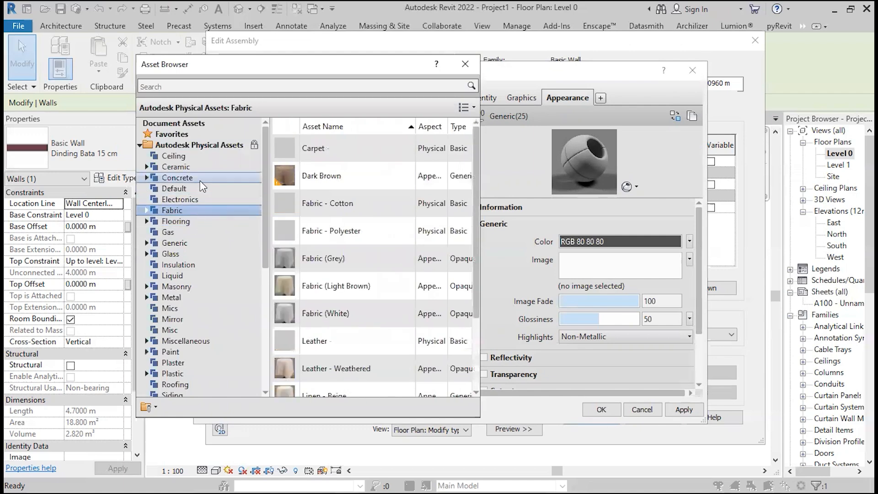
scroll(191, 263, "down", 7)
left_click(188, 243)
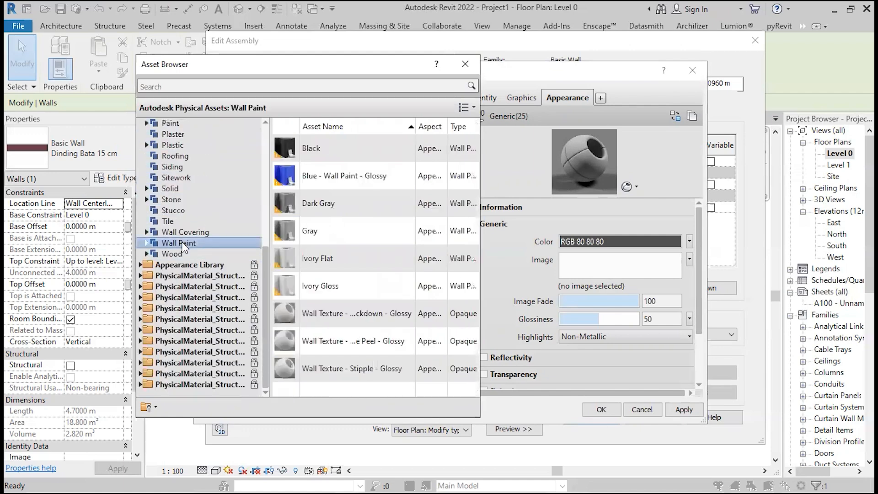
Apply the Birch appearance asset from the Wood category to the custom material and accept the material
left_click(174, 252)
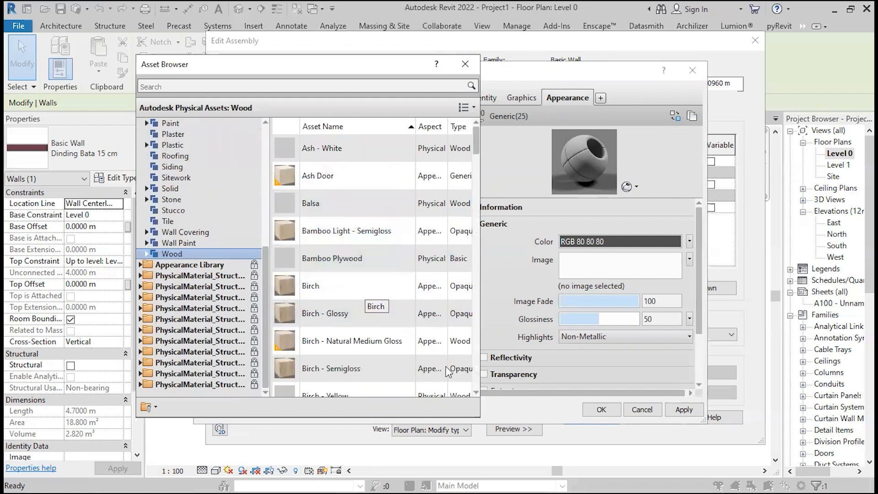
scroll(465, 275, "down", 1)
left_click(464, 273)
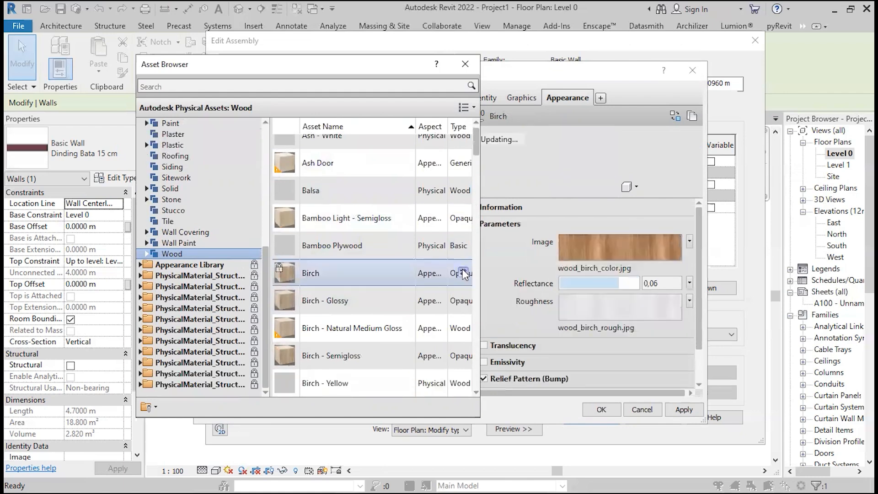
left_click(478, 66)
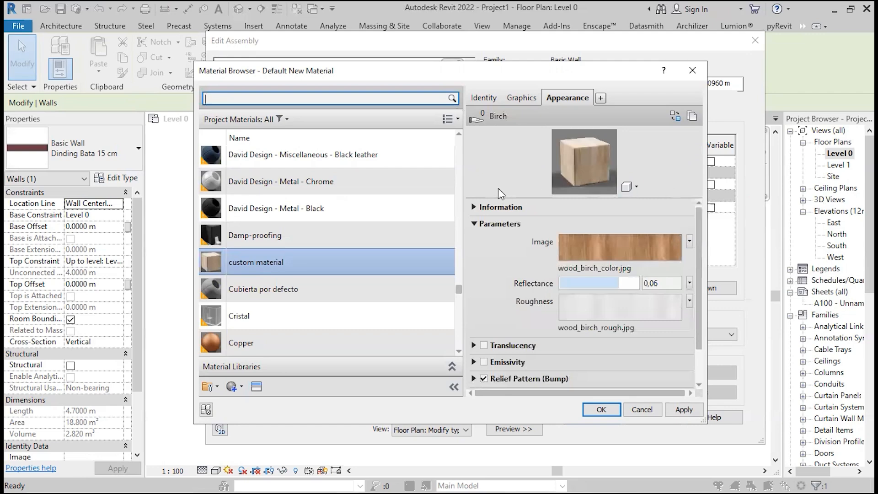
left_click(601, 410)
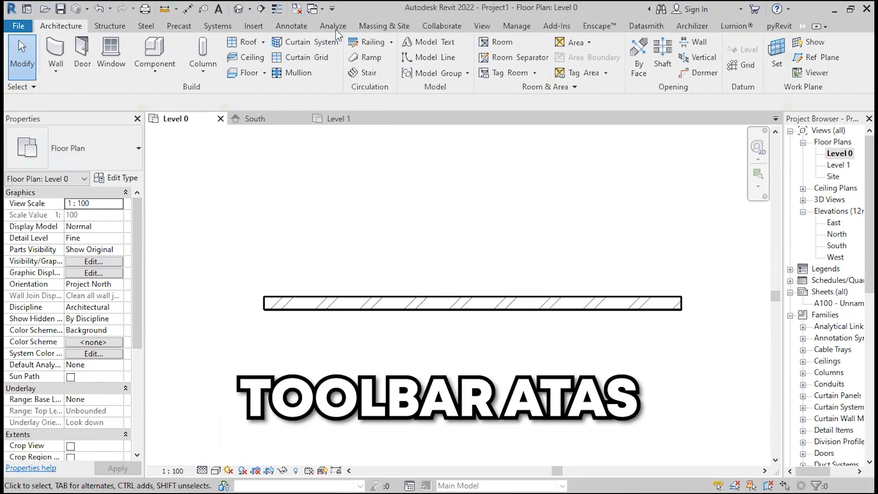
View the home page with the recent models, and return to the Level 0 floor plan
left_click(31, 10)
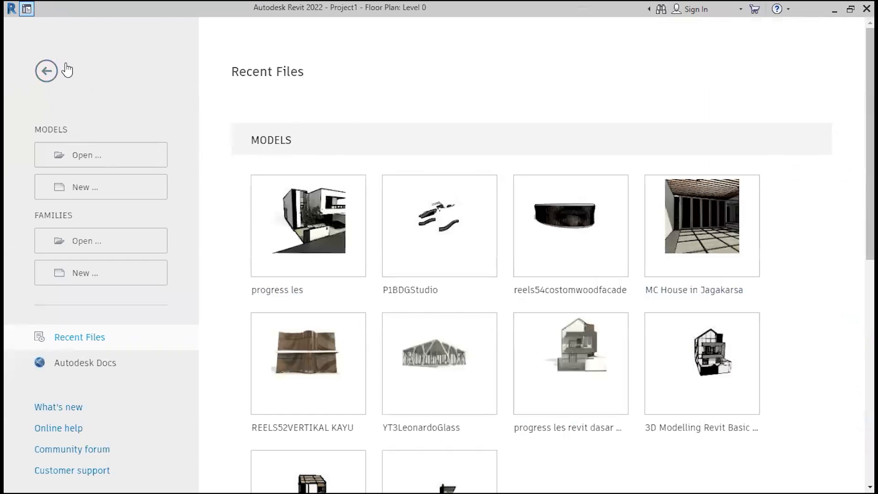
left_click(46, 70)
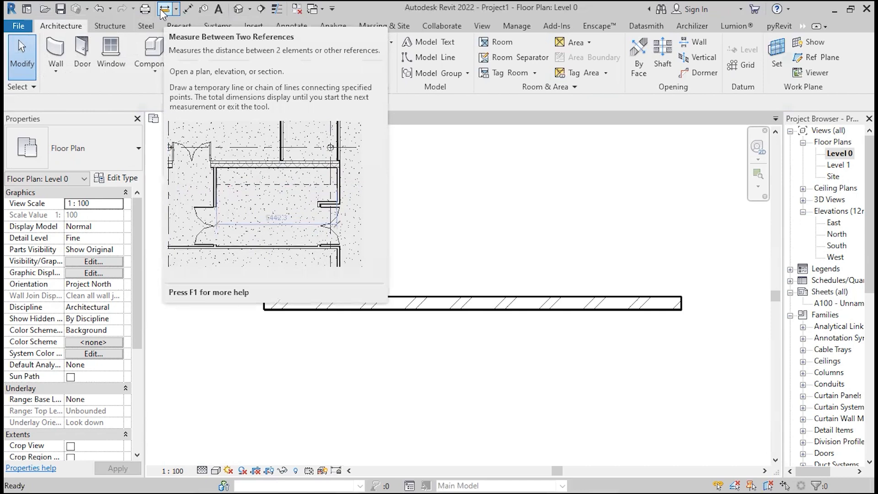
Measure the wall's length between the two endpoints of its upper edge in the plan, and exit the measuring tool
left_click(163, 9)
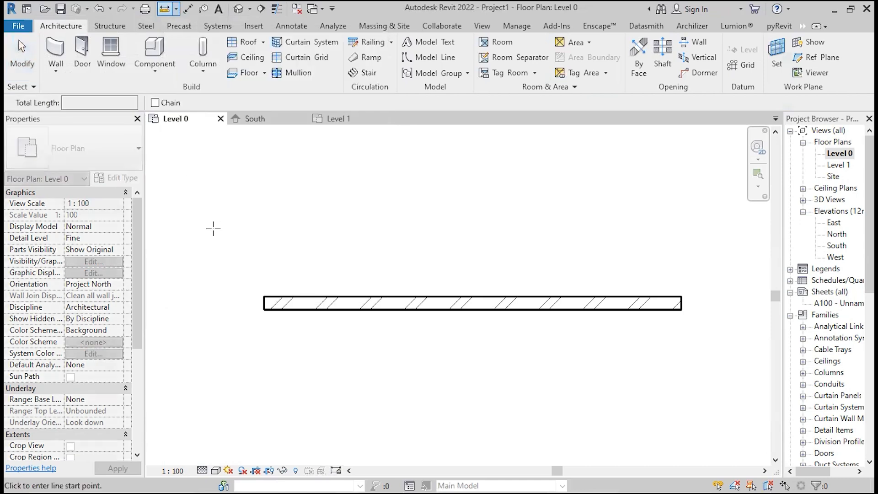
left_click(265, 296)
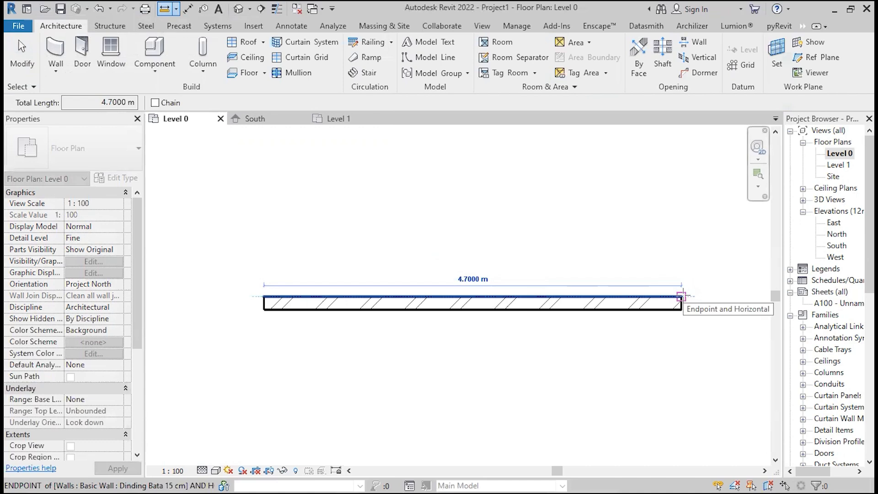
key("Escape")
key("Escape")
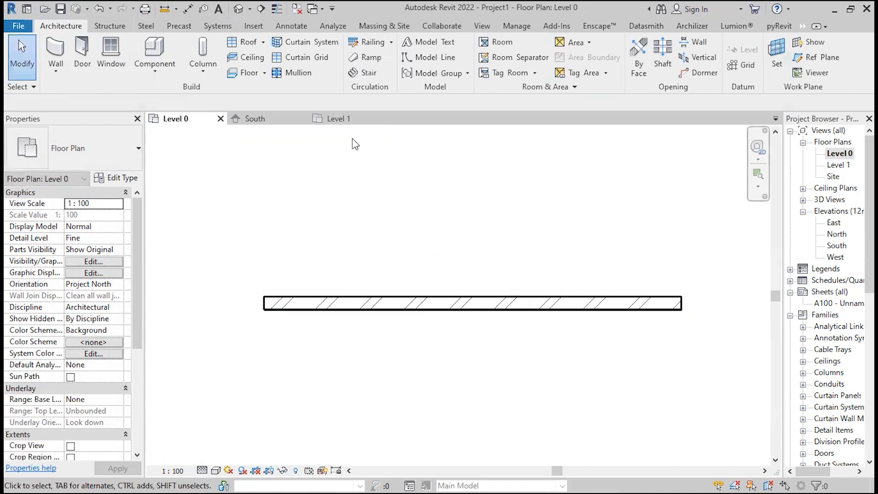
Place an aligned dimension above the wall between its two ends, and delete that dimension
left_click(187, 10)
left_click(267, 305)
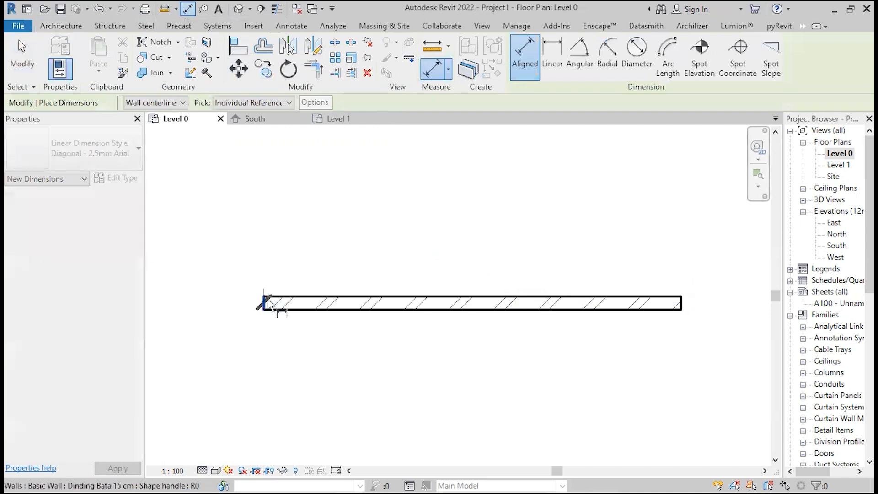
left_click(684, 311)
left_click(598, 247)
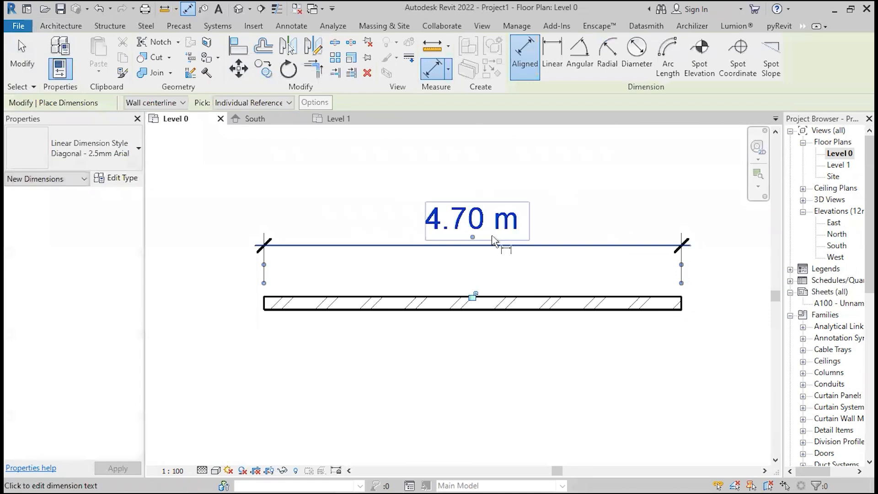
key("Escape")
left_click(469, 249)
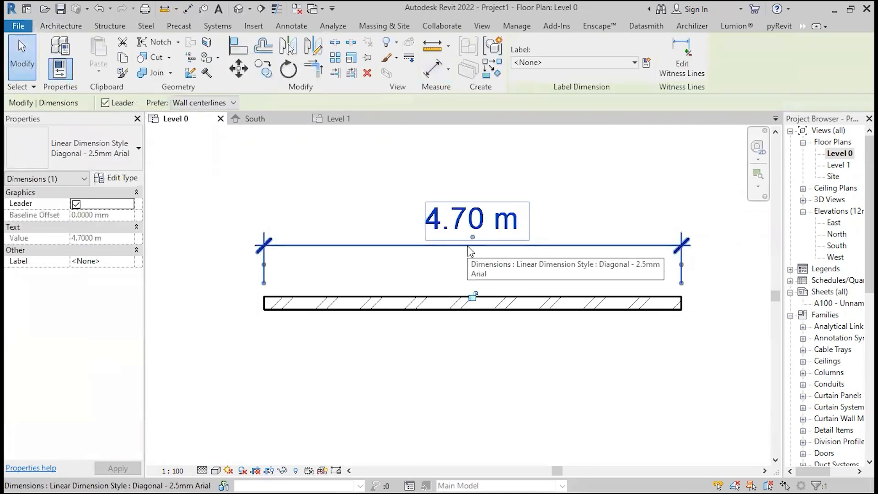
key("Delete")
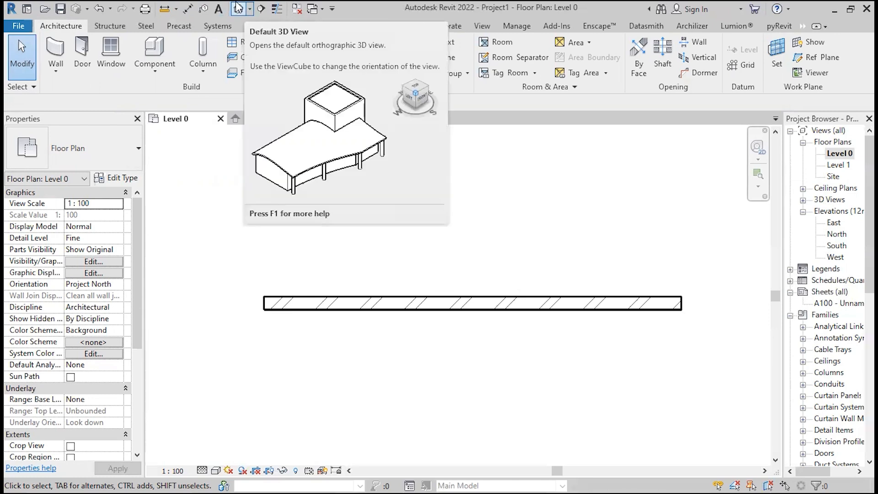
Open the default 3D view and look at the wall in three dimensions
scroll(501, 248, "down", 2)
scroll(499, 249, "up", 2)
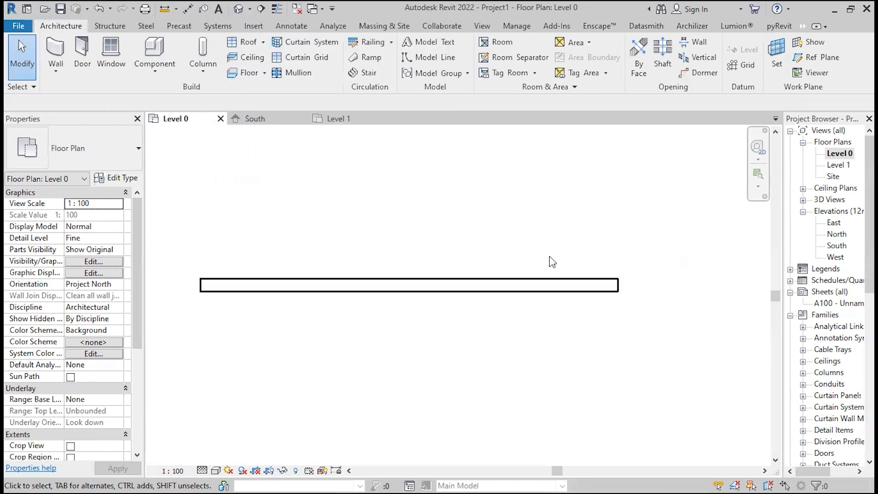
left_click(239, 11)
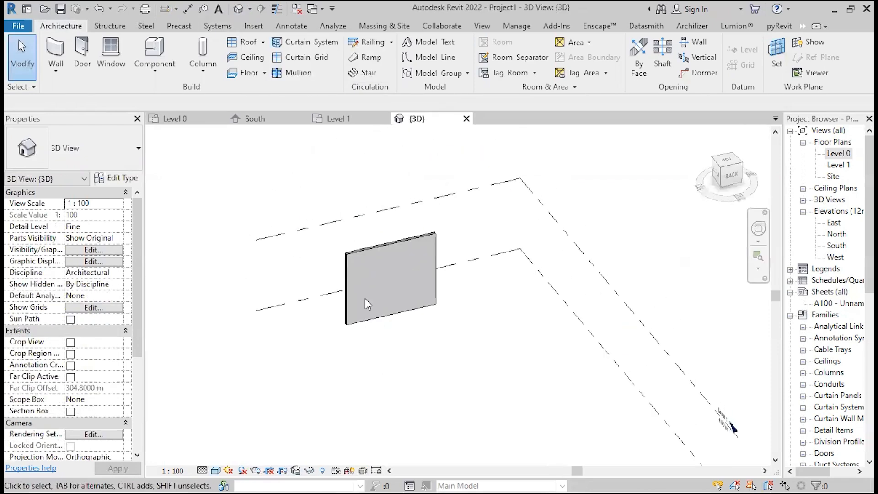
scroll(365, 298, "up", 3)
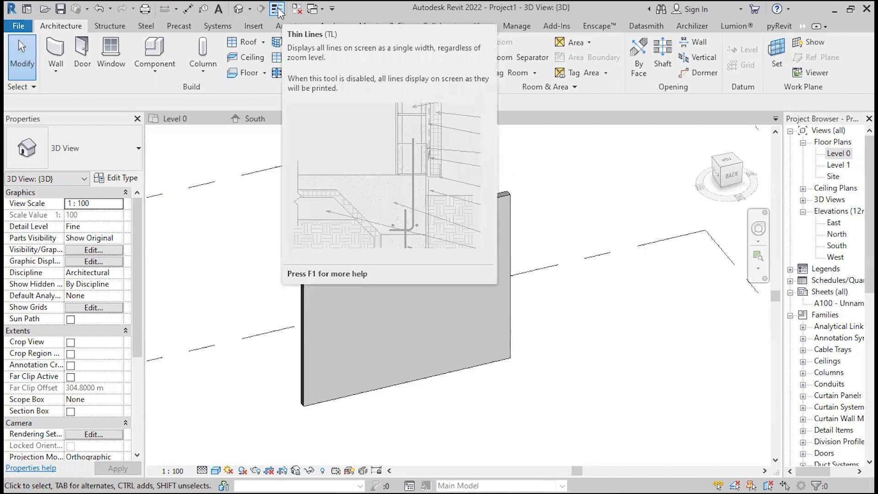
Turn Thin Lines on in the Level 0 floor plan to view the wall's layer lines, and turn it off again
double_click(840, 154)
scroll(542, 281, "up", 8)
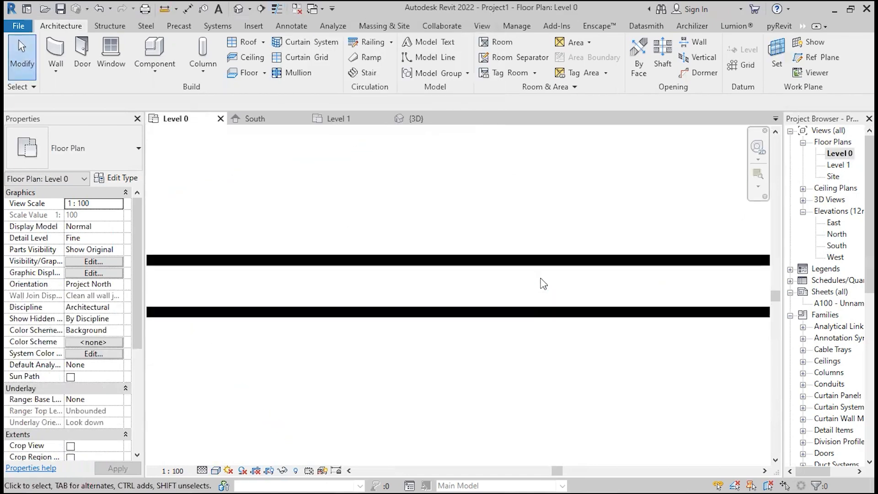
left_click(489, 255)
left_click(469, 339)
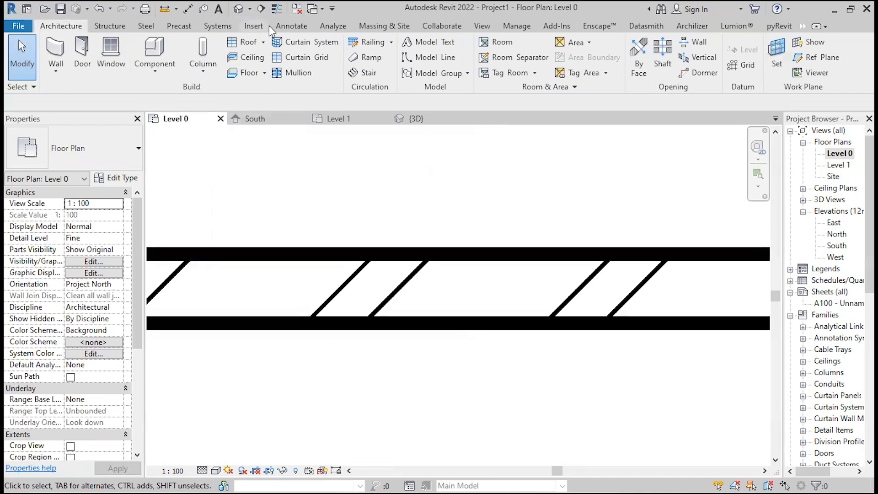
left_click(276, 11)
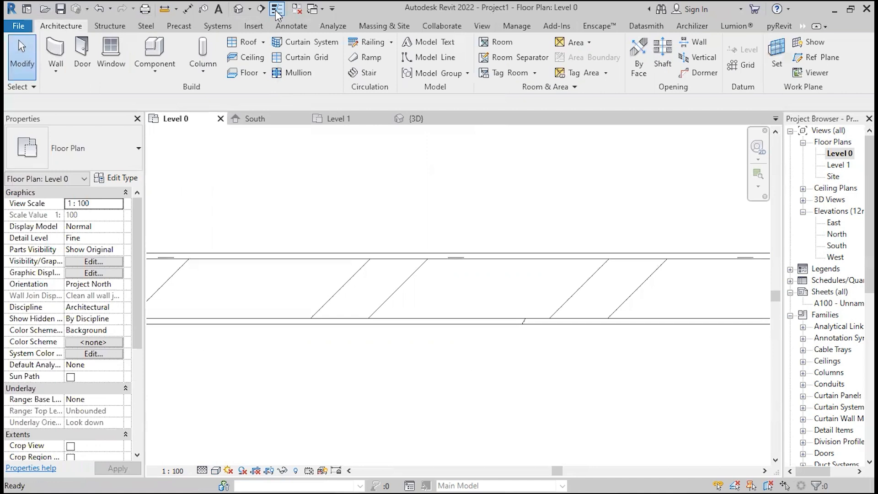
left_click(276, 12)
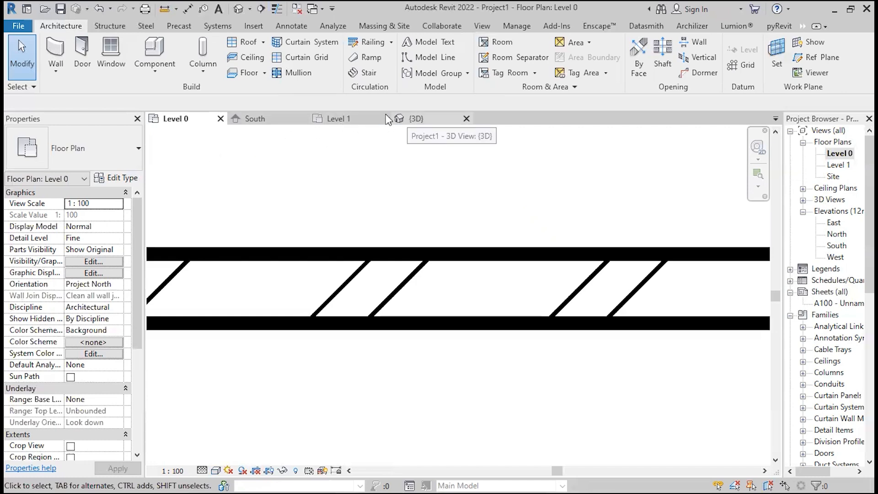
Close the inactive views, reopen the default 3D and Level 1 views, and close all inactive views again from Level 0
left_click(300, 8)
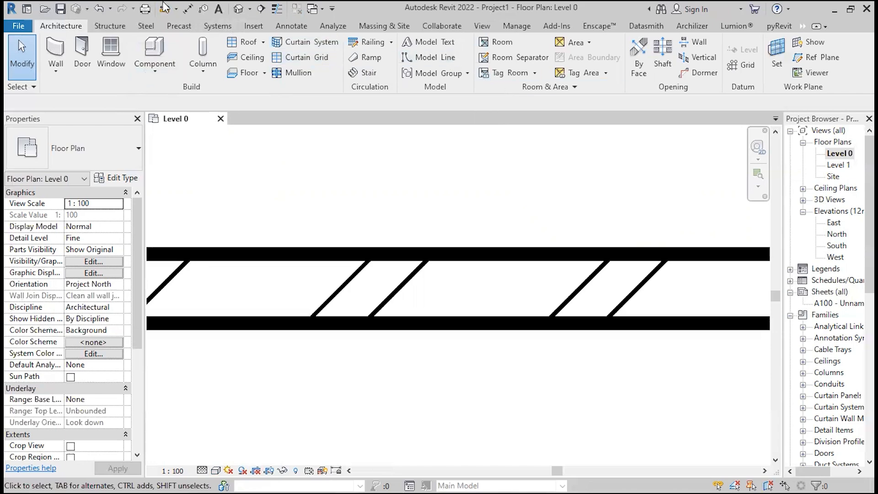
left_click(238, 8)
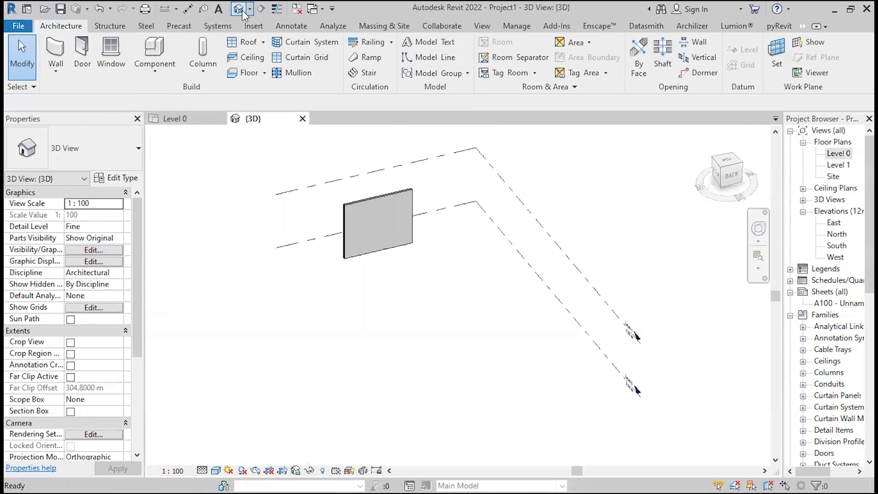
double_click(835, 166)
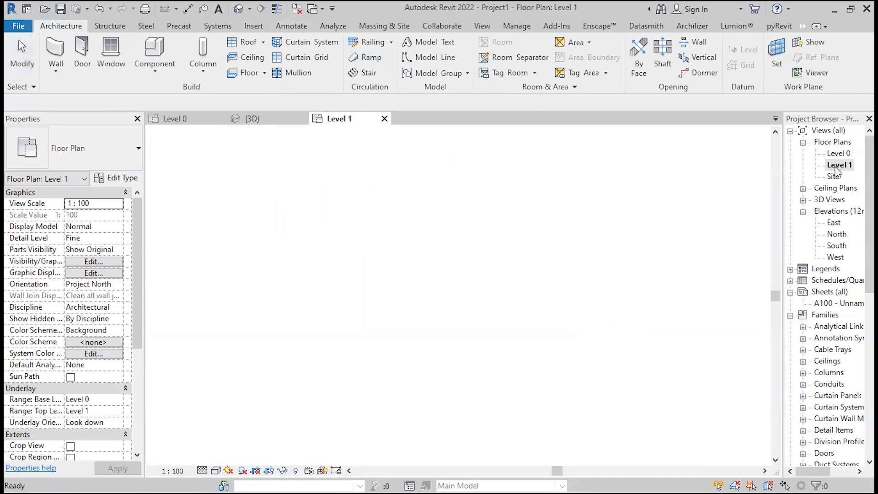
left_click(170, 121)
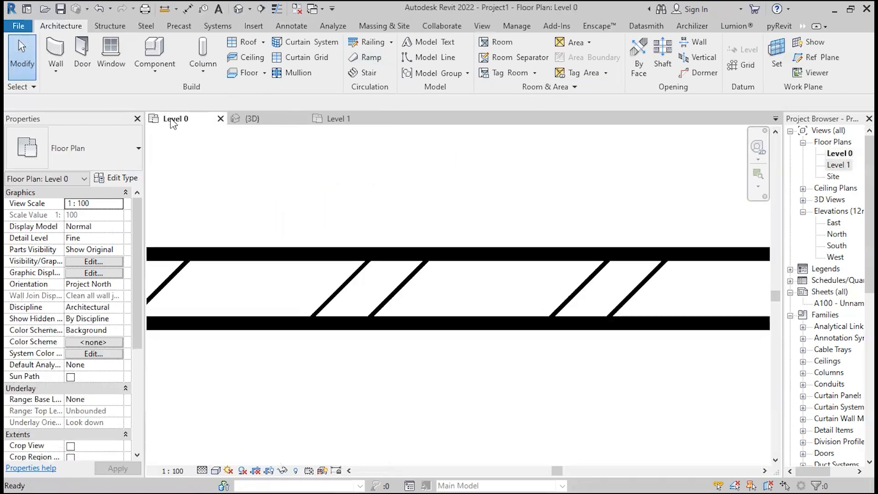
scroll(413, 300, "down", 3)
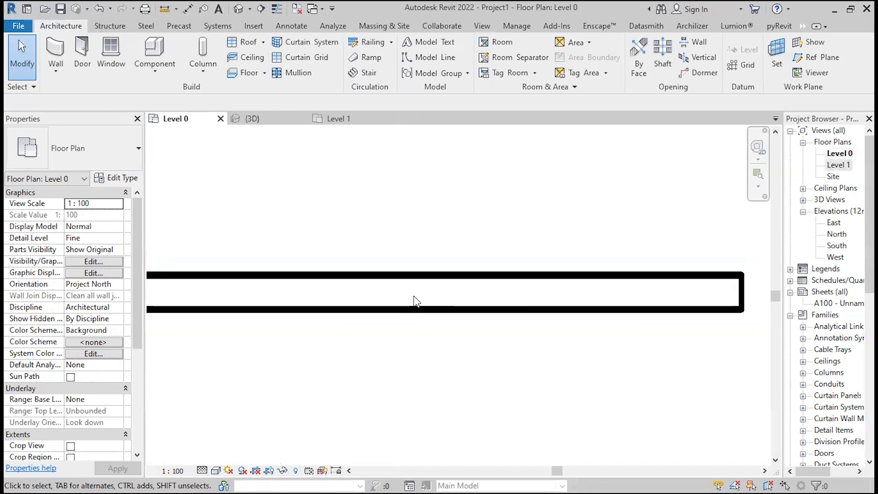
scroll(378, 308, "up", 3)
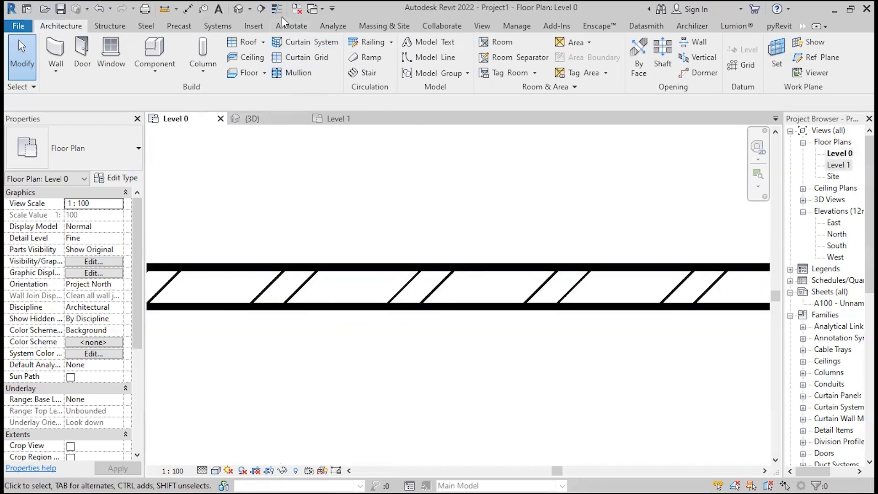
left_click(293, 13)
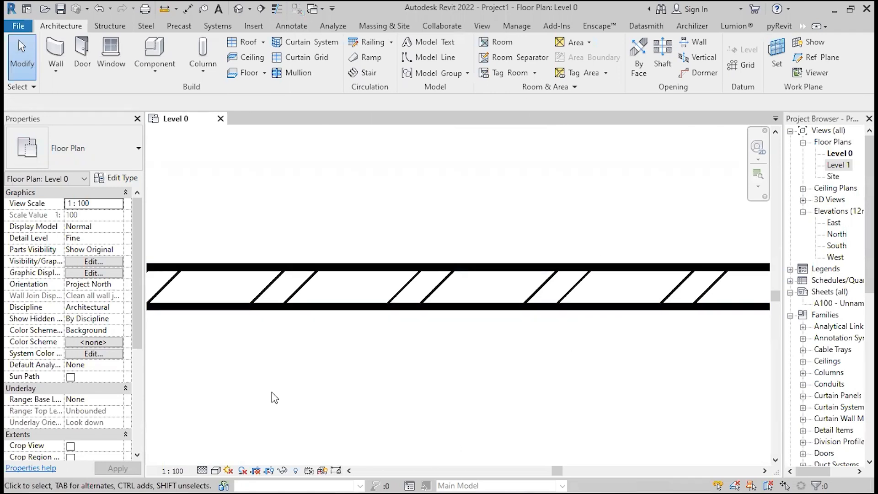
Examine the view scale choices and the Custom Scale settings of the Level 0 plan, leaving the scale unchanged
left_click(172, 470)
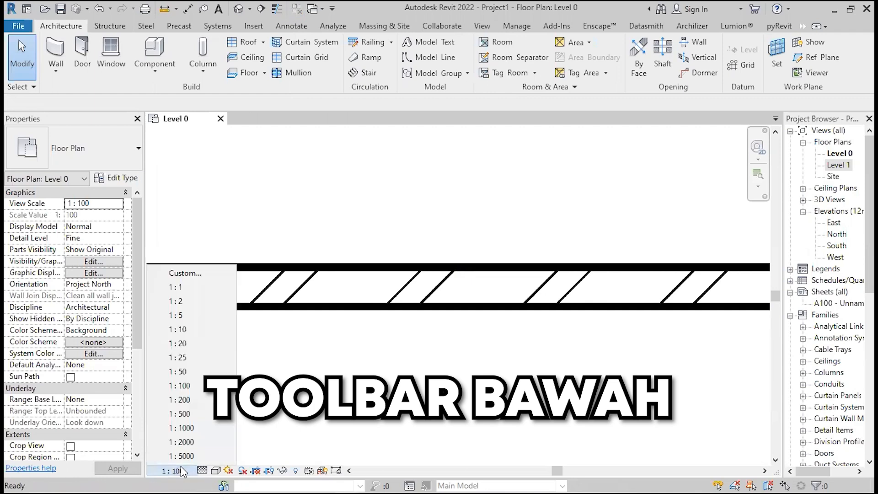
left_click(198, 274)
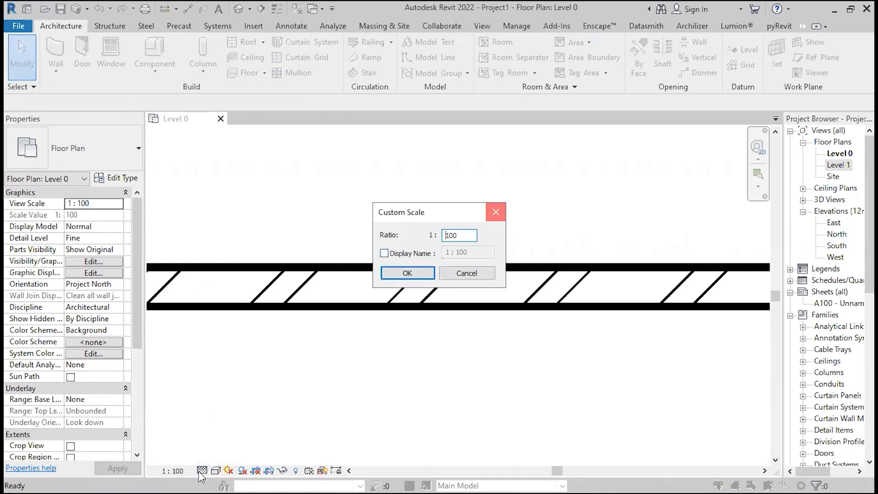
left_click(495, 212)
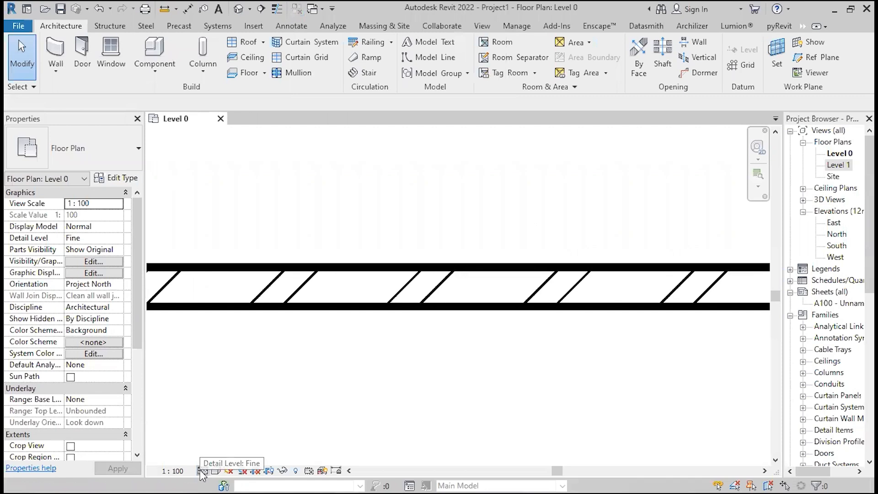
Set the Level 0 plan's detail level to Coarse to view the wall, and set it back to Fine
left_click(202, 471)
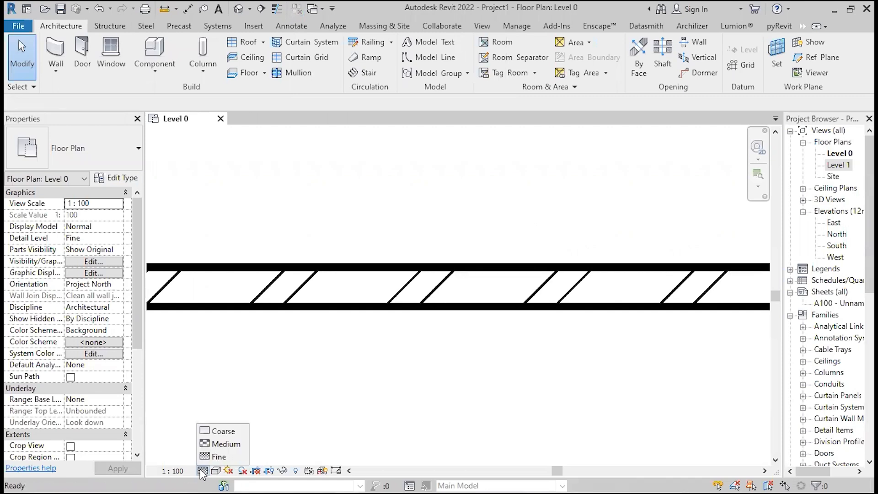
left_click(224, 431)
scroll(296, 270, "up", 3)
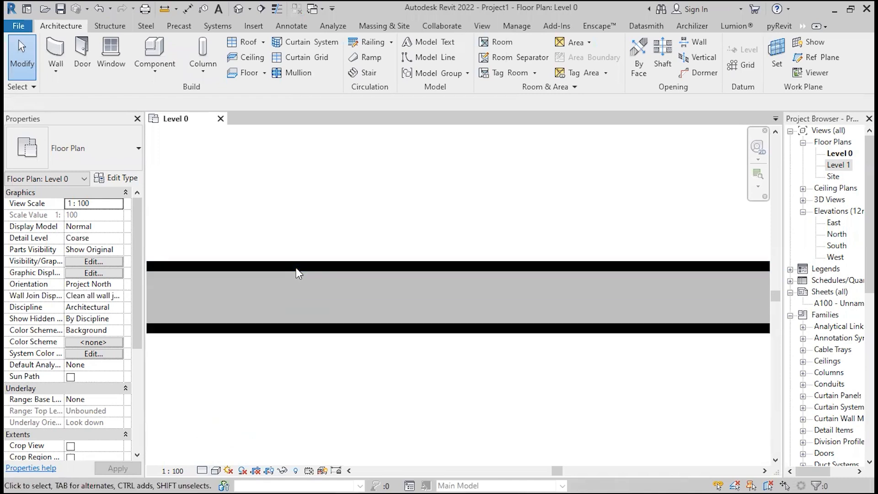
left_click(202, 471)
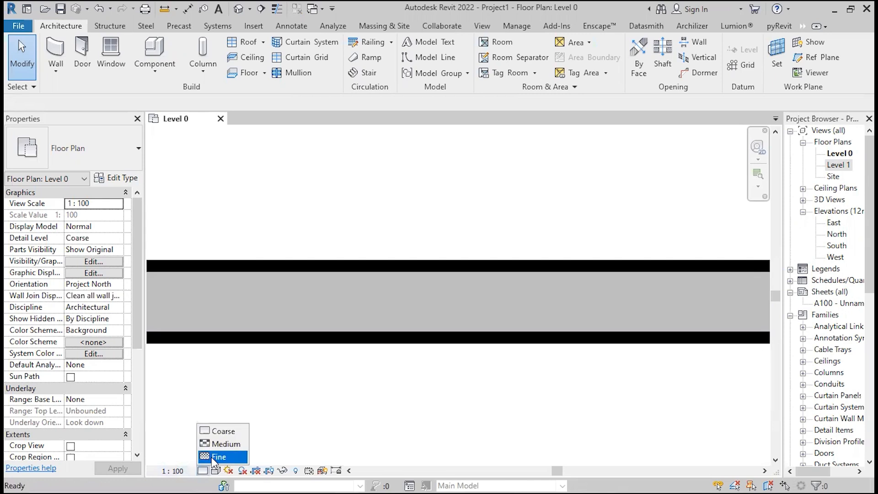
left_click(211, 456)
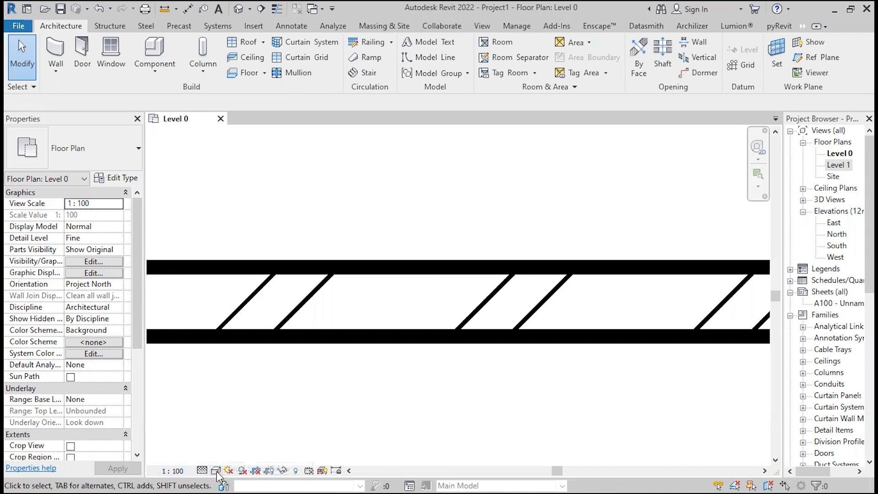
View the visual style options of the Level 0 plan, and open the recent model progress les at the house's front in 3D
left_click(216, 471)
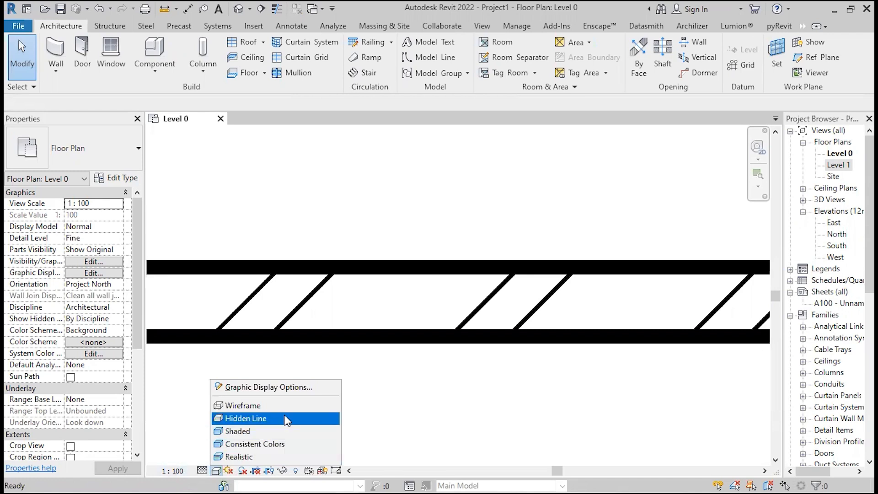
left_click(305, 202)
key("ctrl+d")
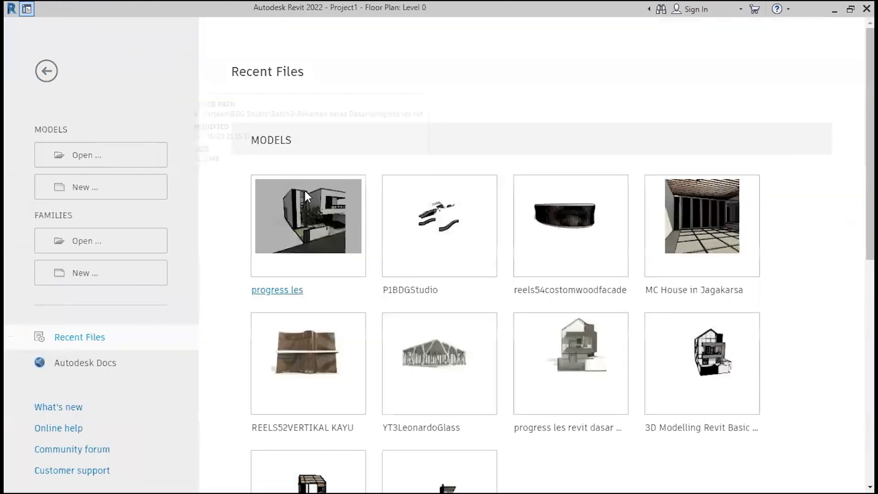
key("ctrl+d")
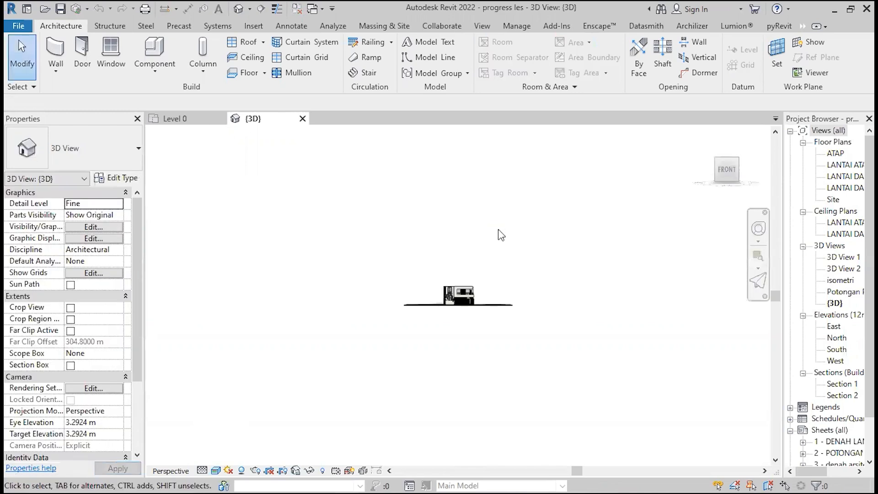
scroll(462, 302, "up", 4)
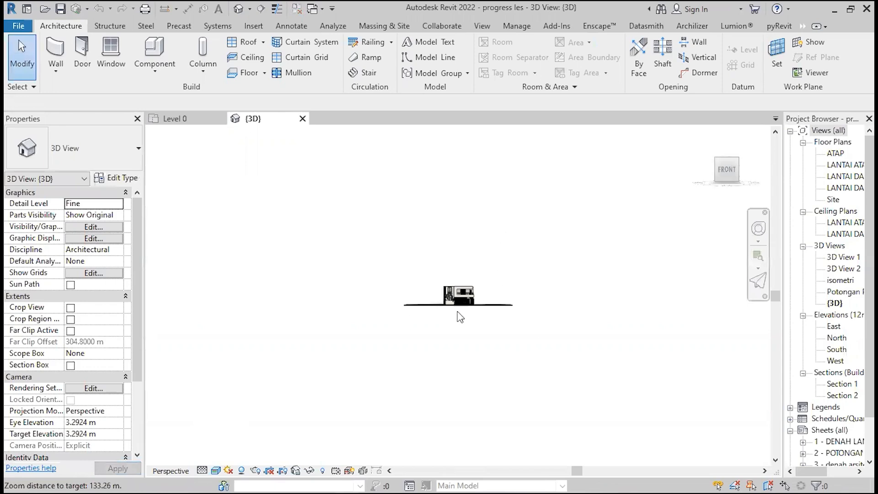
scroll(468, 298, "up", 10)
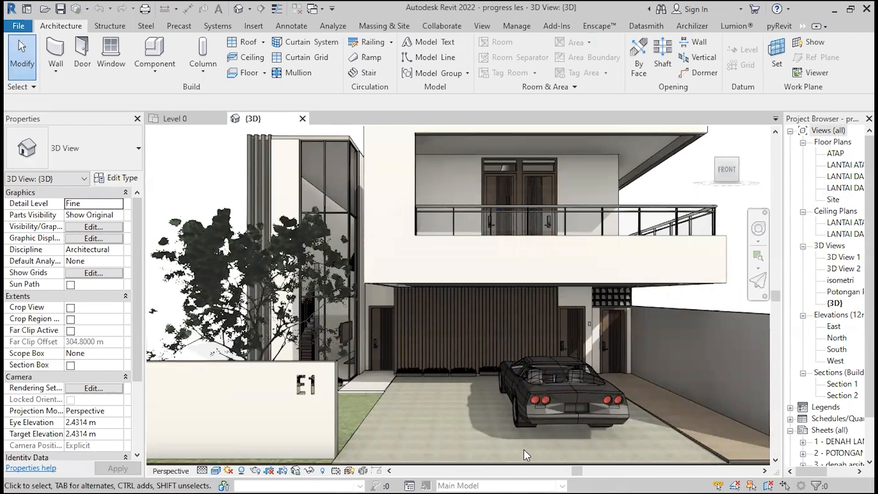
Set the 3D view's visual style to Hidden Line and view the house from an angle at the front
left_click(215, 471)
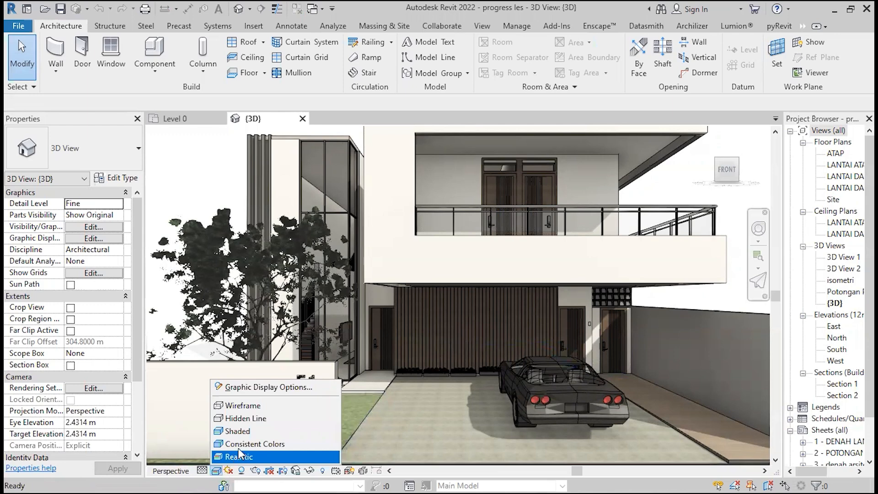
left_click(245, 418)
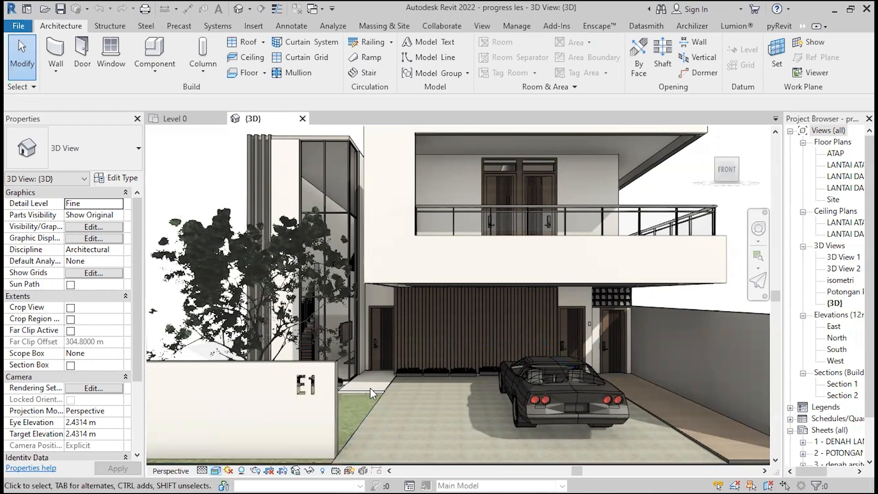
scroll(370, 388, "up", 3)
scroll(373, 390, "down", 4)
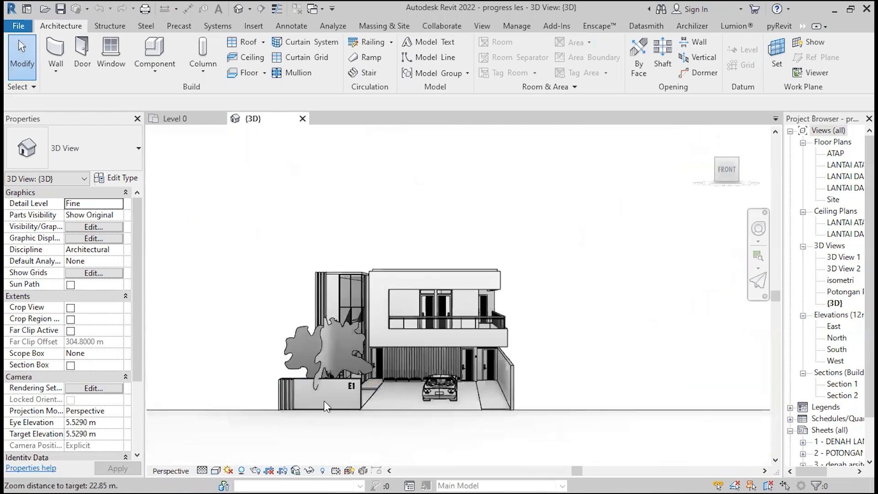
middle_click_drag(371, 396, 470, 392, "shift")
scroll(397, 388, "up", 5)
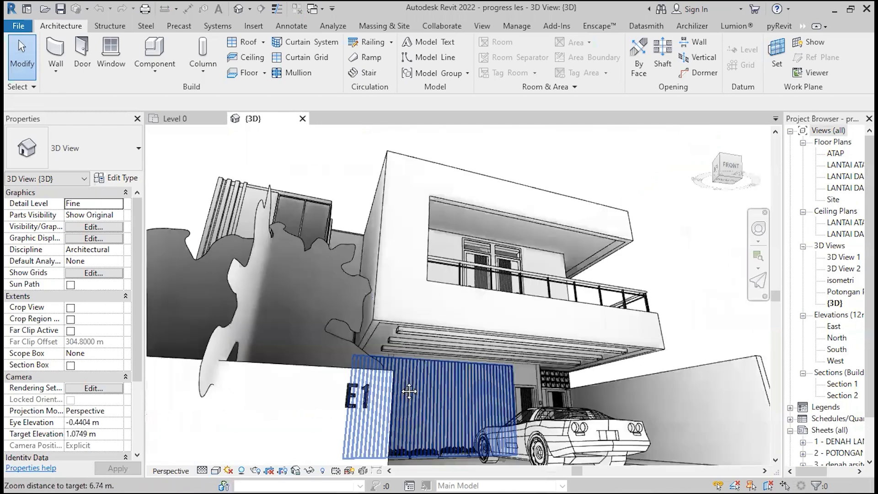
scroll(398, 392, "down", 3)
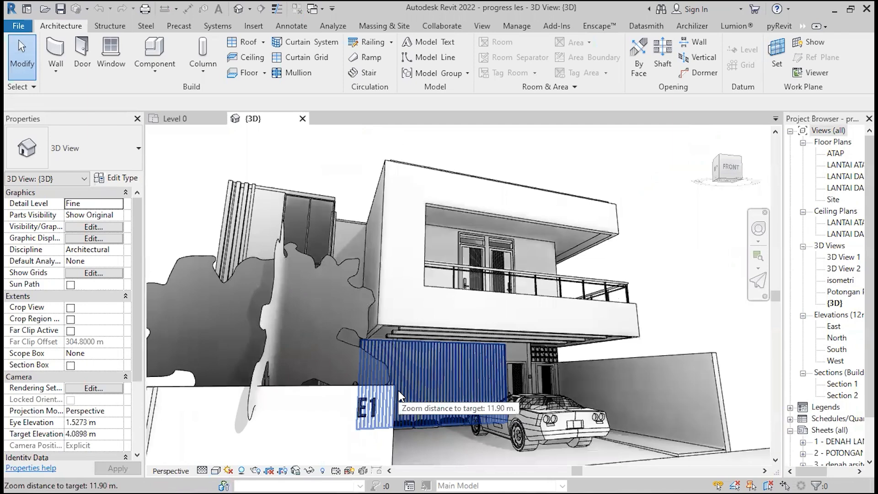
Set the 3D view's visual style to Realistic to view the house from the front, and set it back to Hidden Line
mouse_move(458, 448)
middle_mouse_down("shift")
mouse_move(424, 470)
mouse_move(443, 445)
middle_mouse_up("shift")
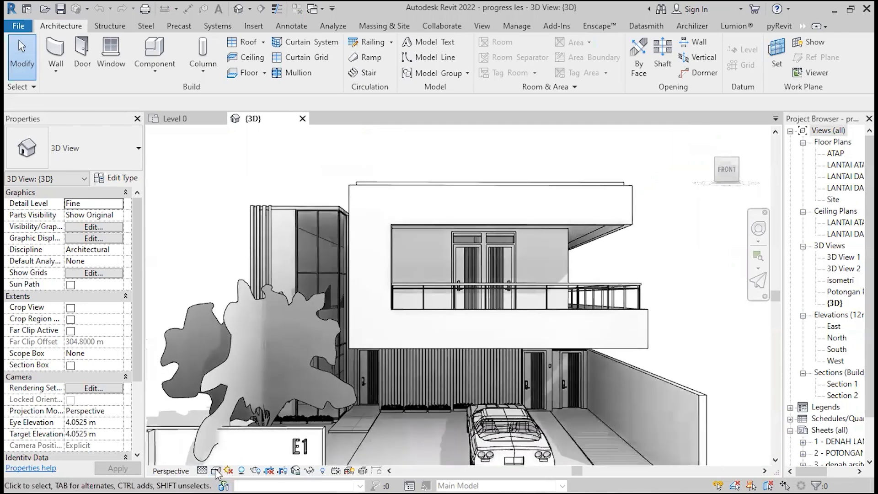
left_click(215, 471)
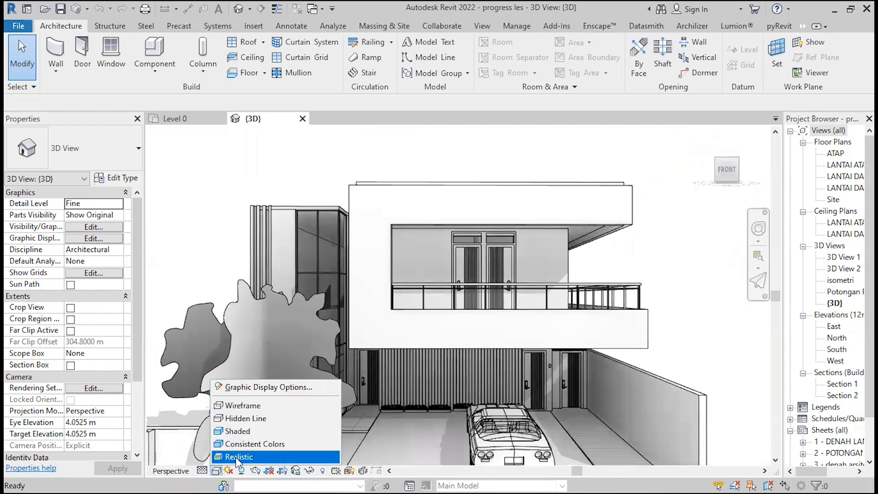
left_click(235, 457)
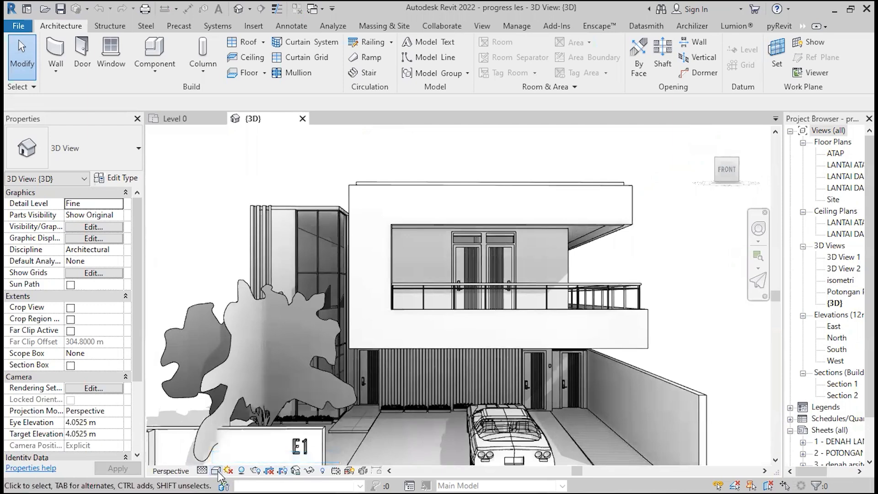
left_click(216, 471)
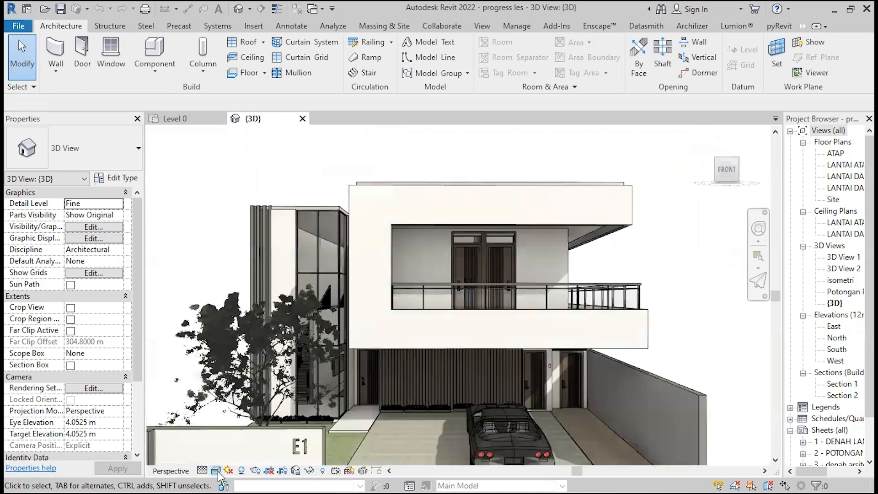
left_click(216, 471)
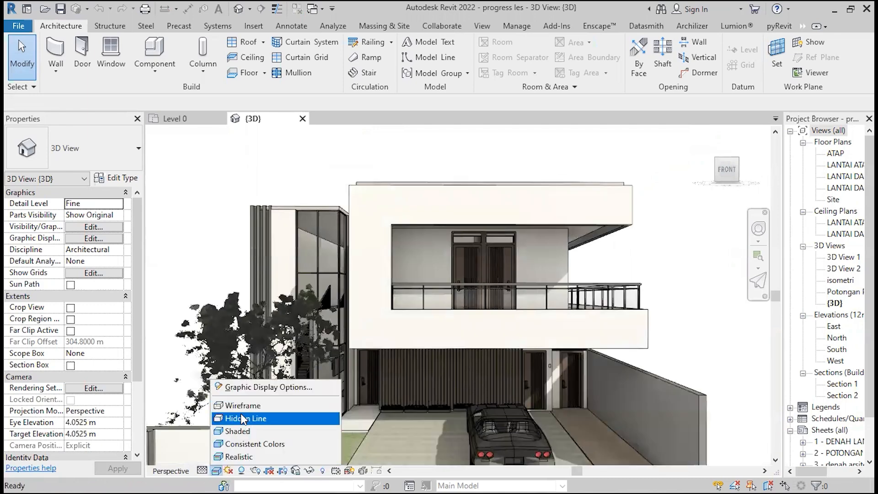
left_click(242, 418)
scroll(320, 366, "down", 2)
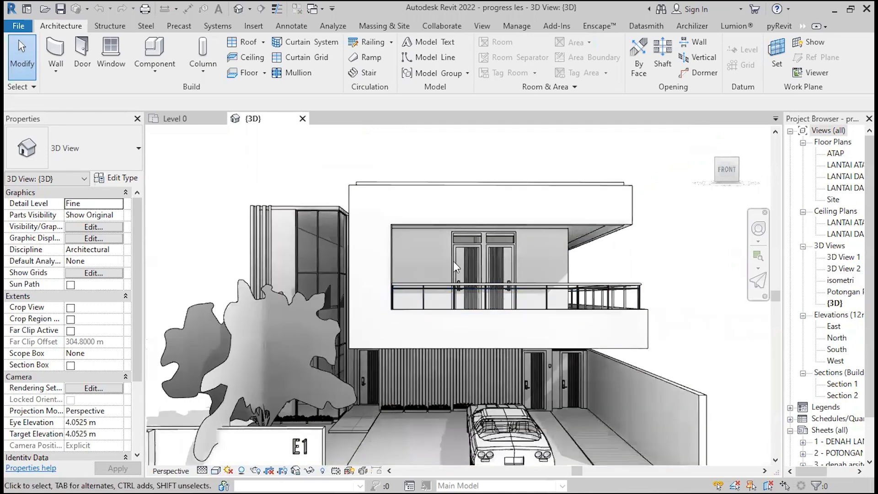
scroll(402, 342, "down", 1)
scroll(401, 342, "up", 2)
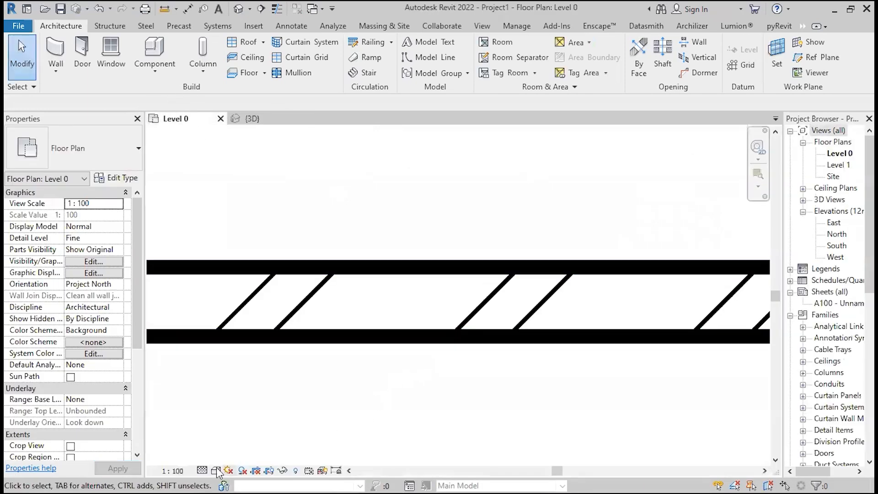
Examine the Graphic Display Options of Project1's Level 0 plan and close them without changes
left_click(215, 471)
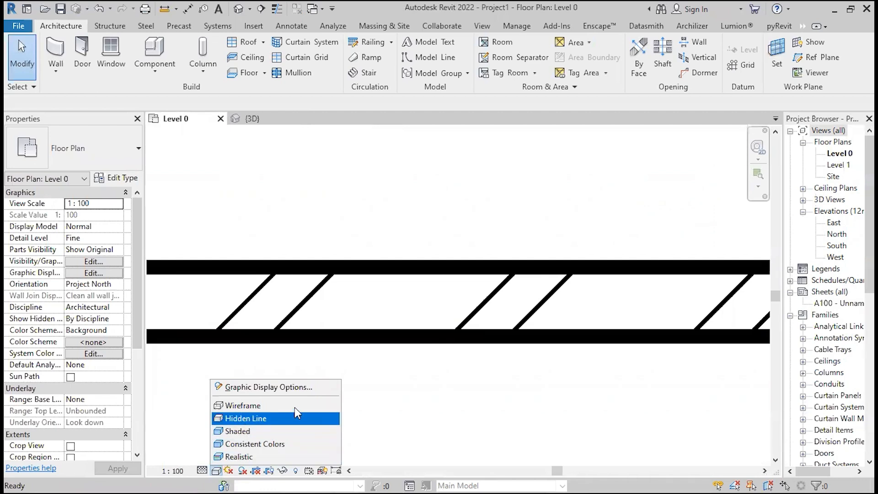
left_click(330, 388)
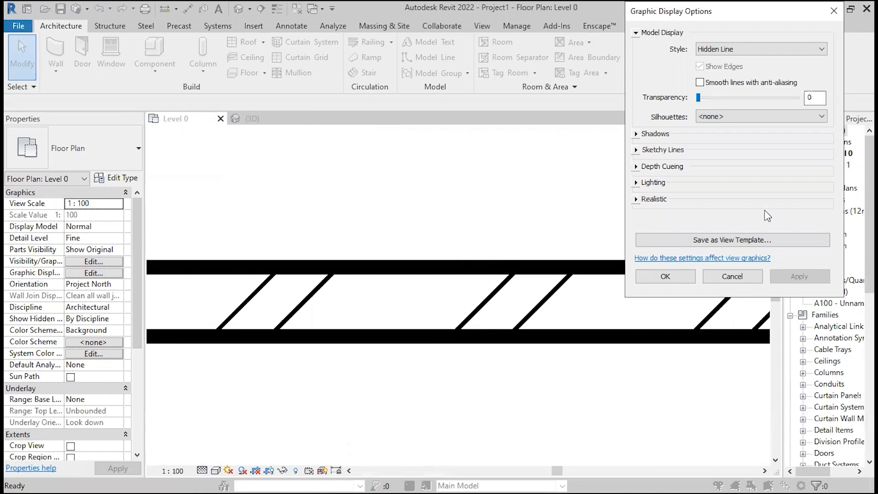
left_click(833, 19)
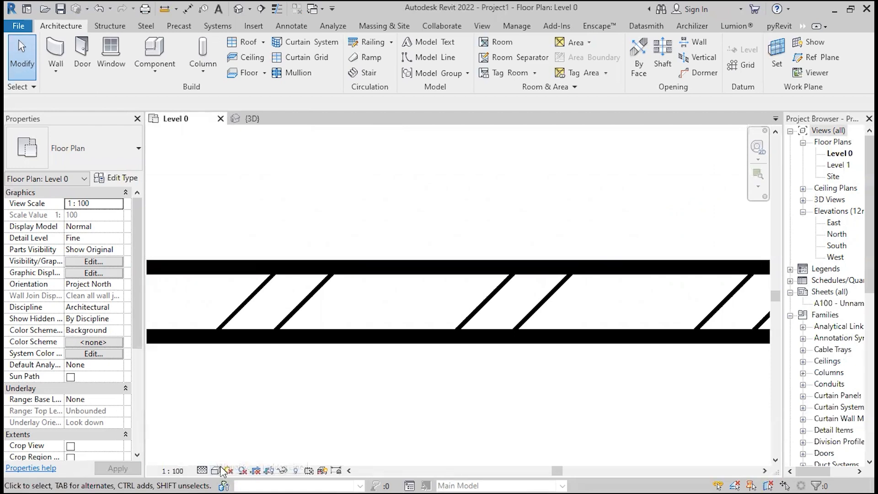
Turn on the sun path in the Level 0 plan and view it around the wall
scroll(520, 318, "down", 5)
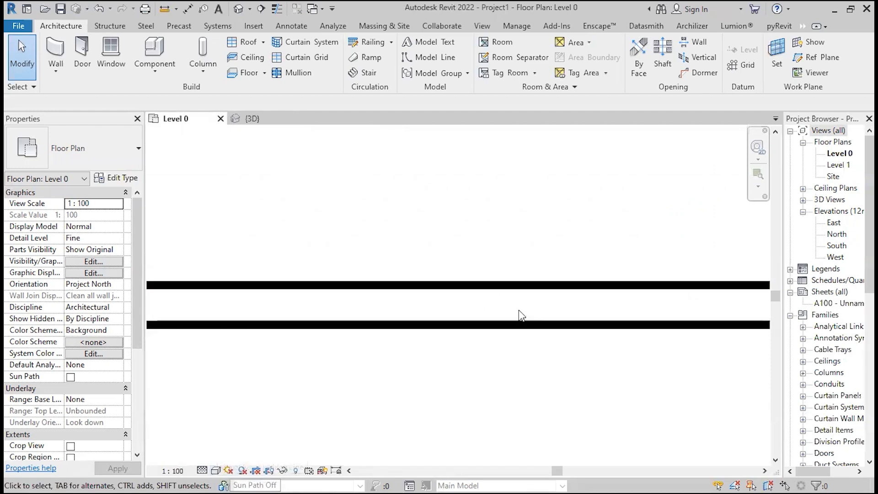
left_click(228, 470)
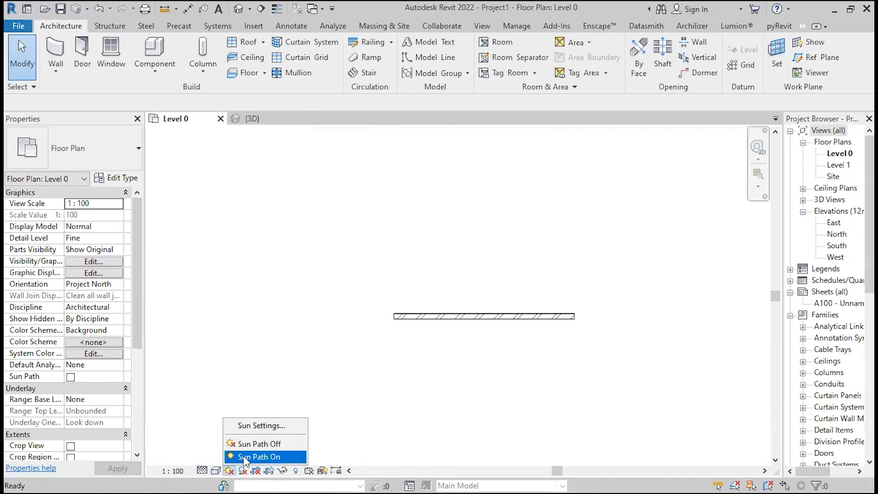
left_click(251, 456)
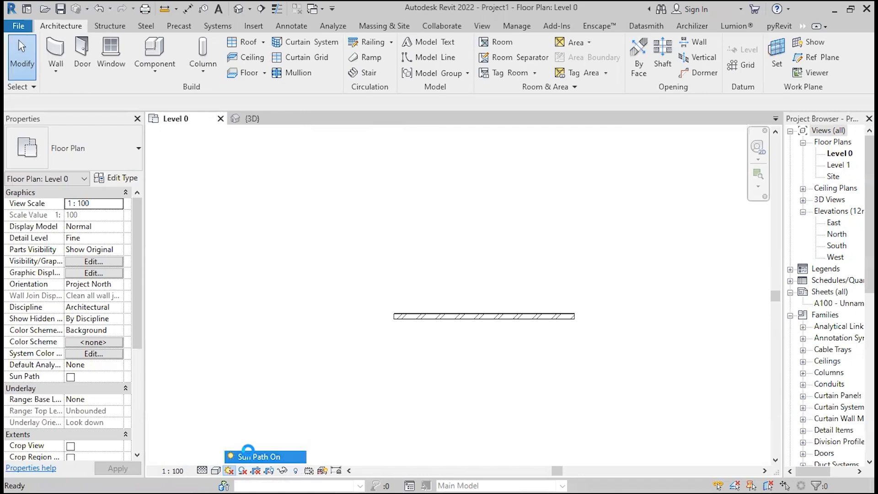
left_click(455, 215)
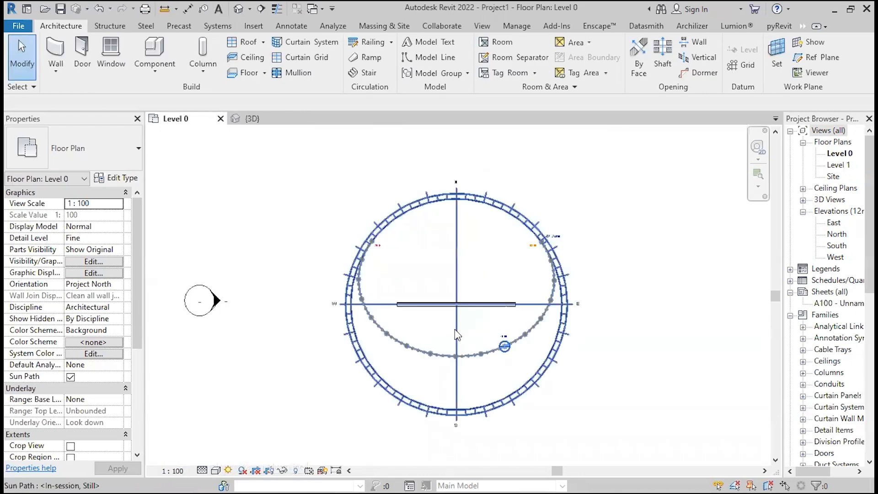
scroll(454, 329, "up", 2)
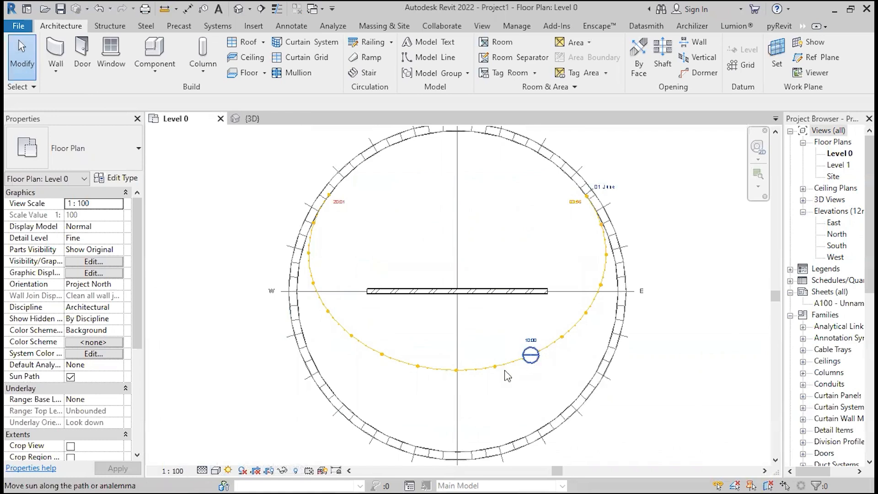
Open the Sun Settings of the Level 0 plan and examine the location, date and time
left_click(229, 471)
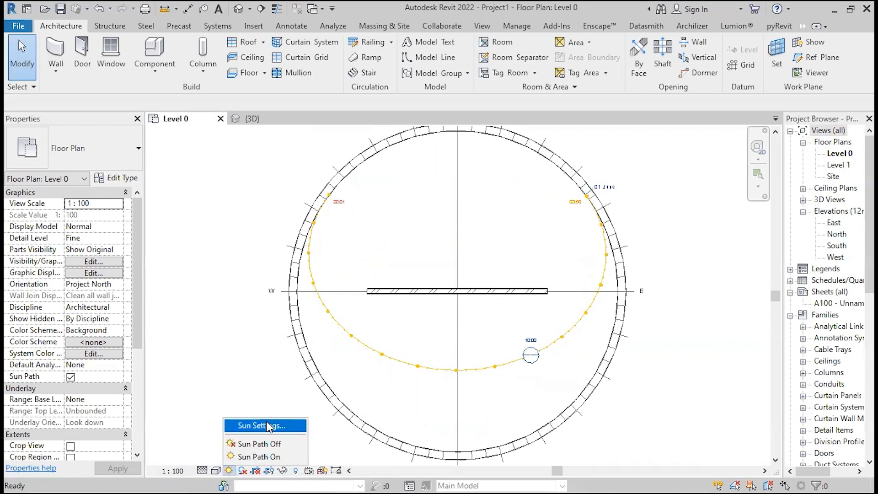
left_click(267, 426)
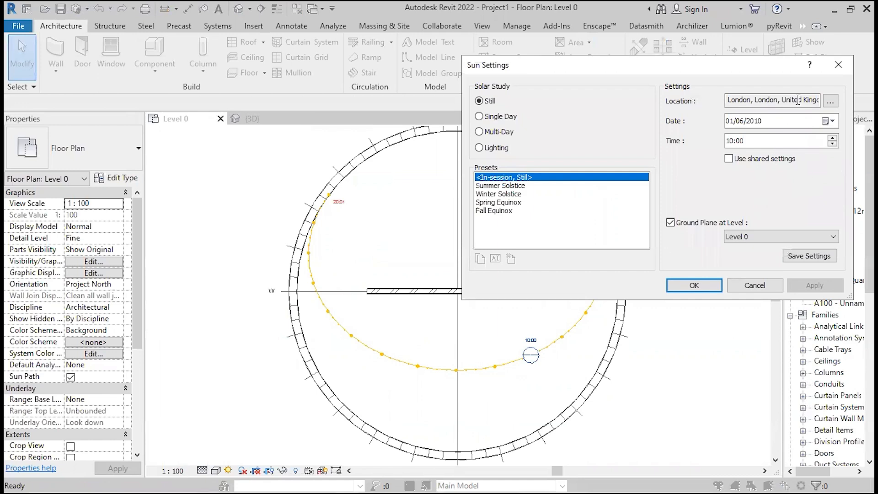
left_click_drag(804, 100, 604, 44)
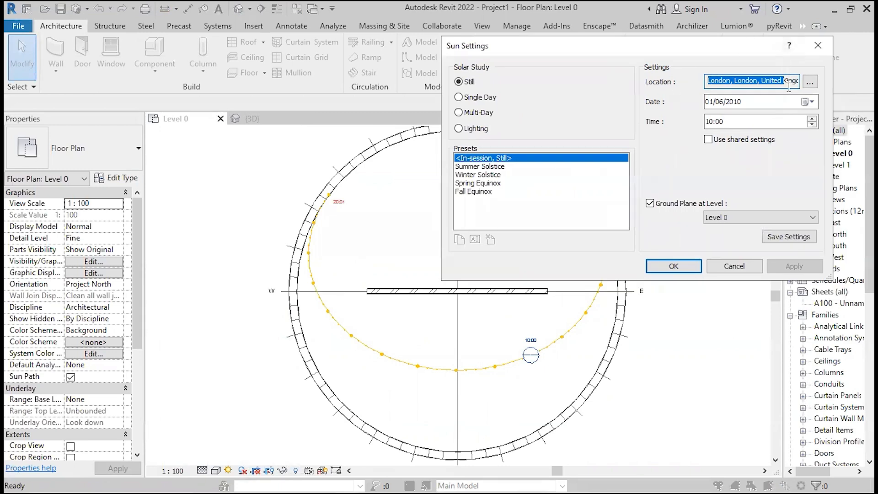
double_click(734, 102)
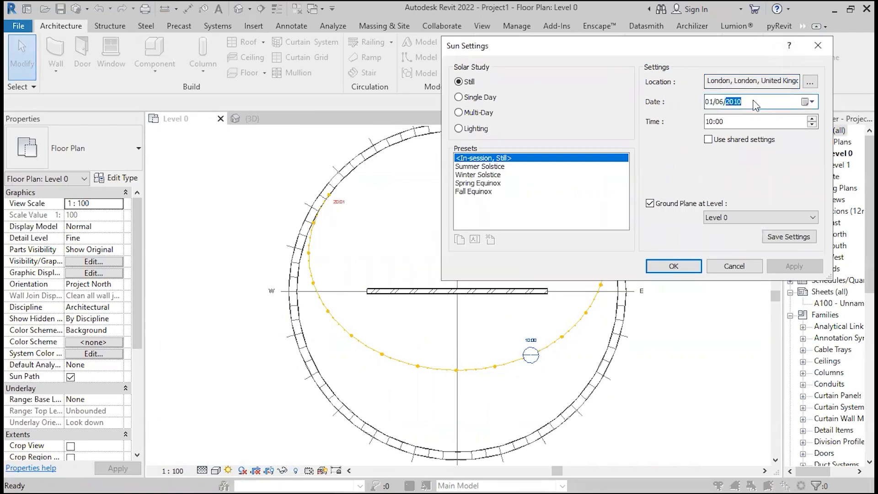
left_click(778, 80)
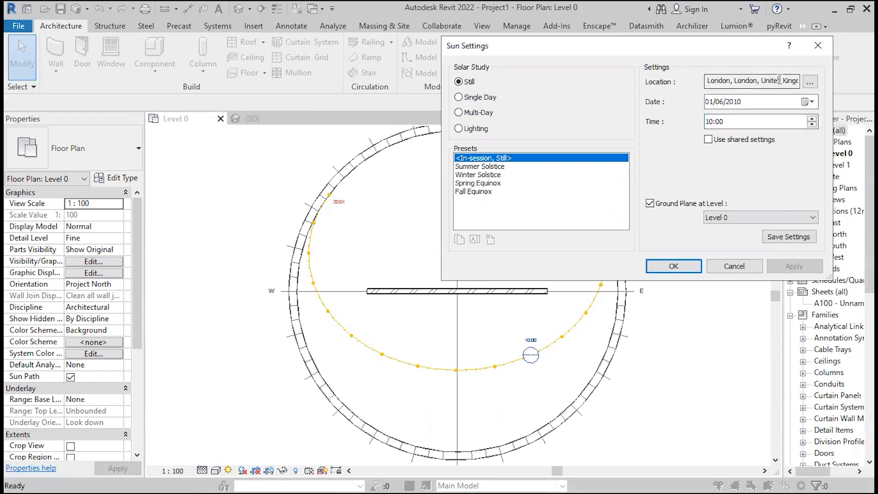
Open the project's location settings and examine the map around London
left_click(813, 87)
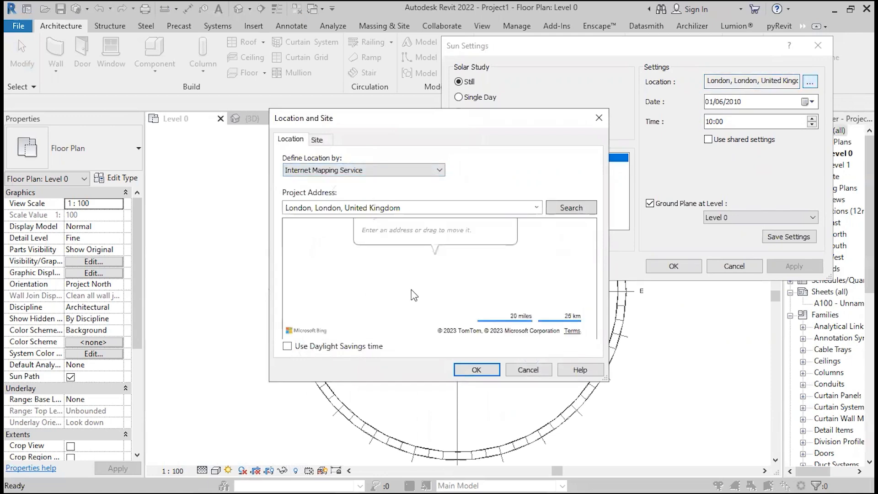
scroll(410, 288, "up", 2)
scroll(412, 287, "down", 4)
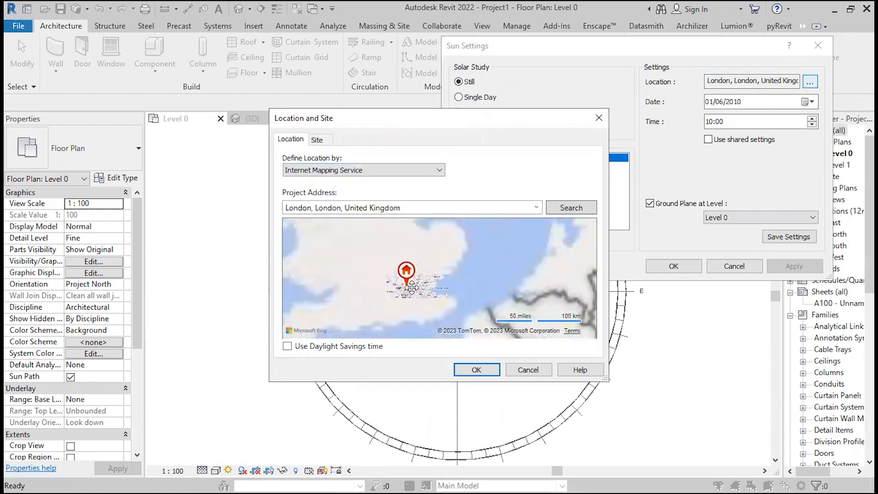
scroll(410, 306, "up", 3)
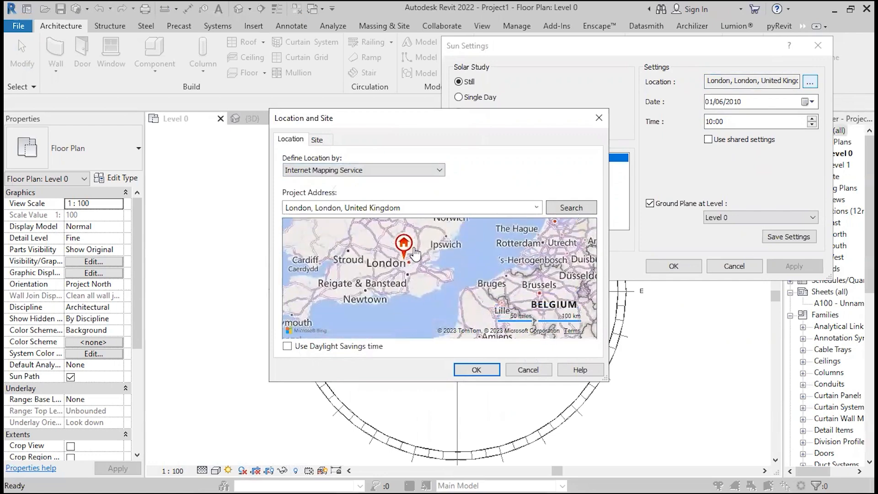
scroll(409, 242, "down", 2)
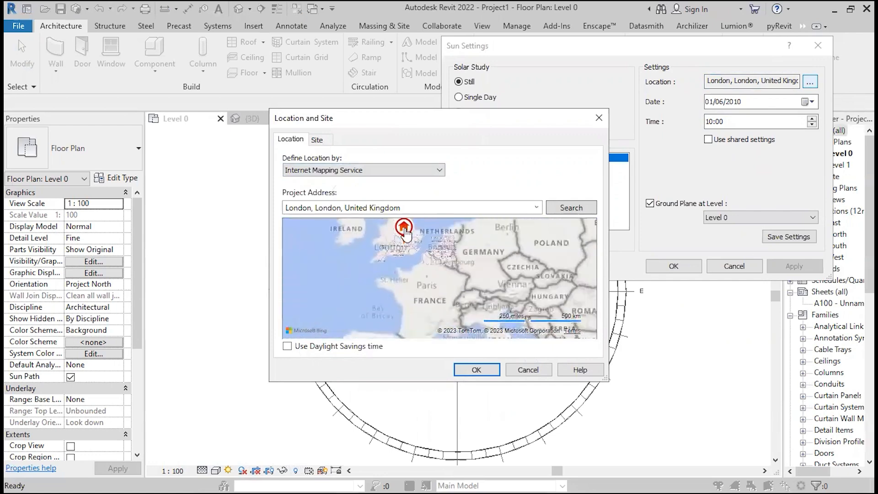
Try to move the project location marker from London by way of southern Europe to the sea west of Thailand
left_click_drag(408, 231, 517, 352)
scroll(409, 304, "down", 2)
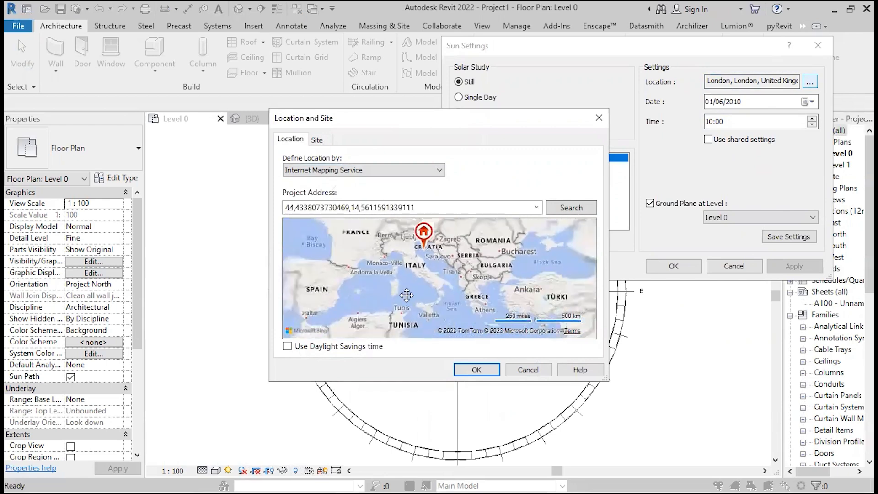
scroll(370, 236, "down", 2)
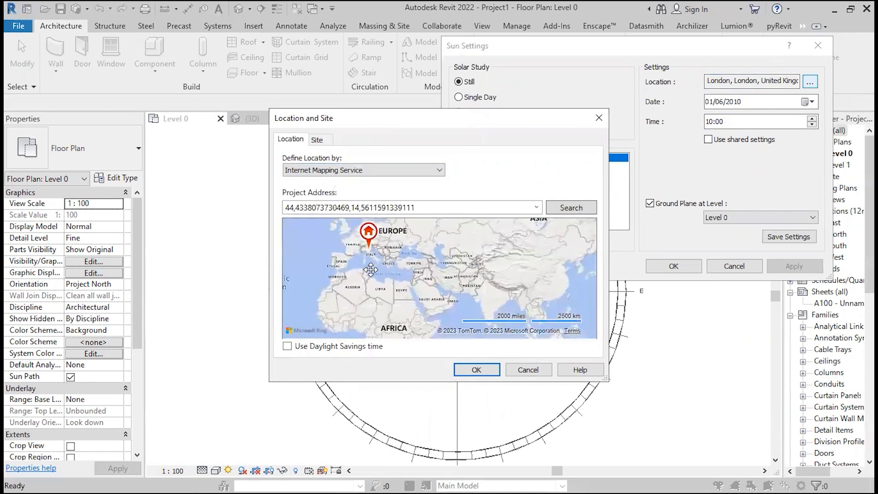
left_click_drag(369, 237, 511, 300)
scroll(448, 285, "up", 3)
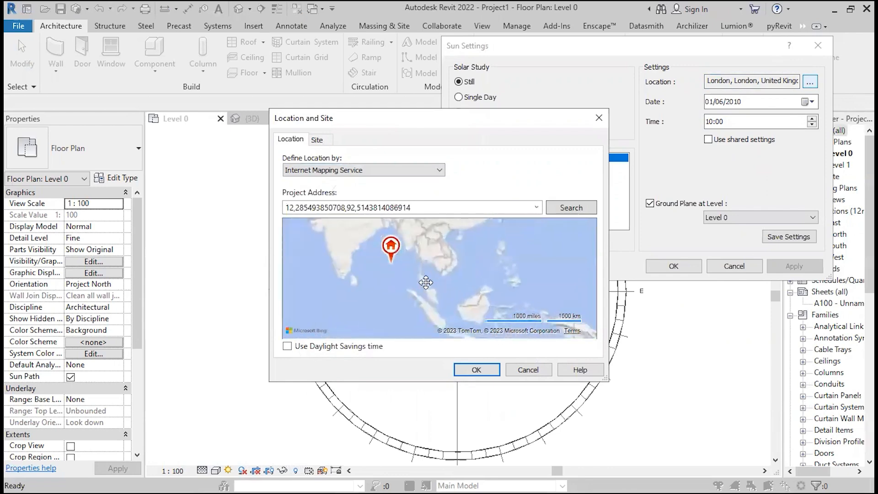
scroll(448, 285, "down", 2)
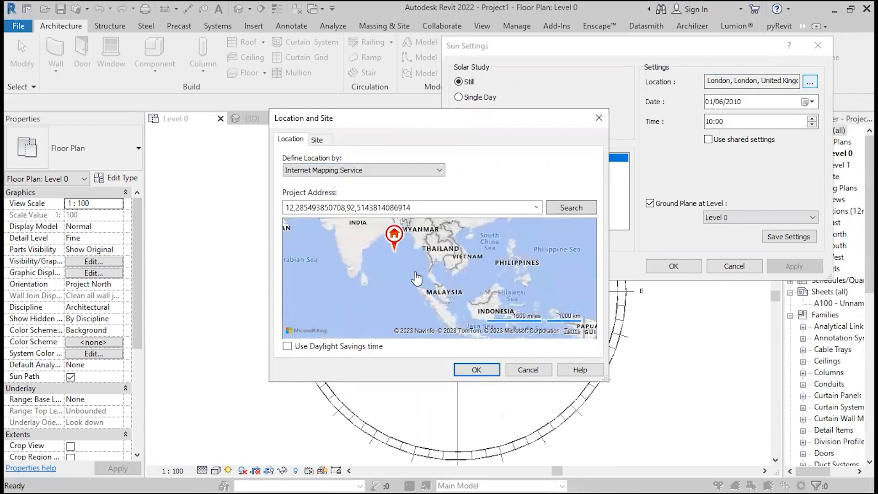
Try to move the project location marker to Java near Yogyakarta, and discard the location and sun settings
left_click_drag(384, 256, 437, 297)
scroll(440, 275, "up", 1)
scroll(440, 274, "up", 3)
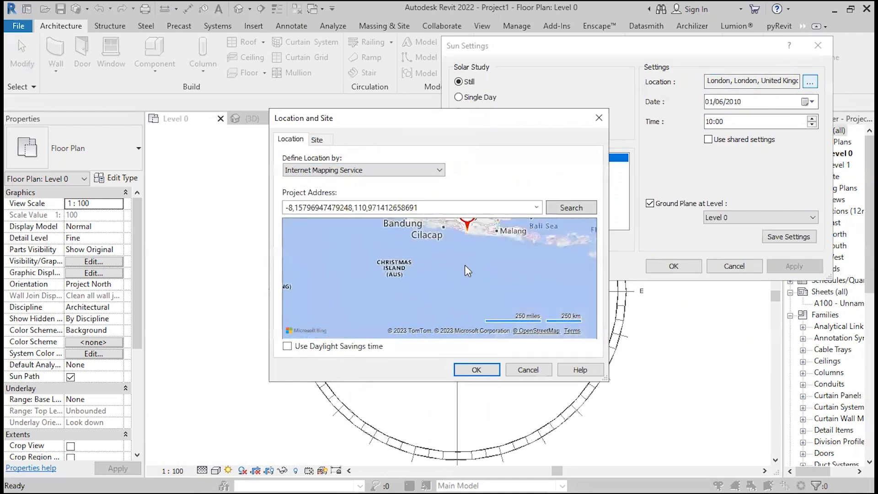
left_click_drag(464, 265, 462, 327)
scroll(471, 295, "up", 1)
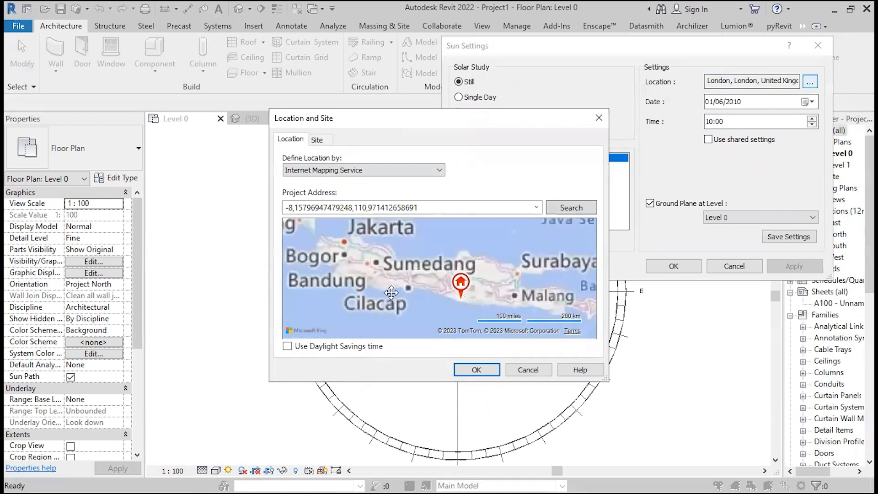
double_click(334, 207)
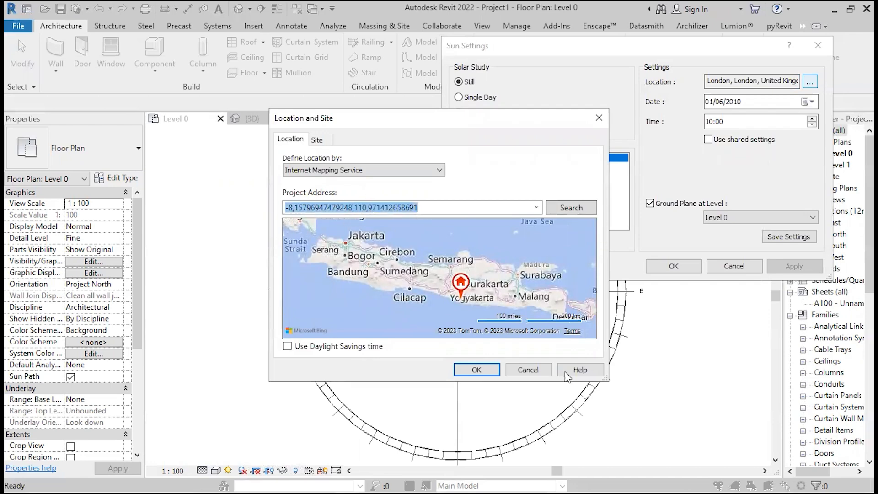
left_click(528, 370)
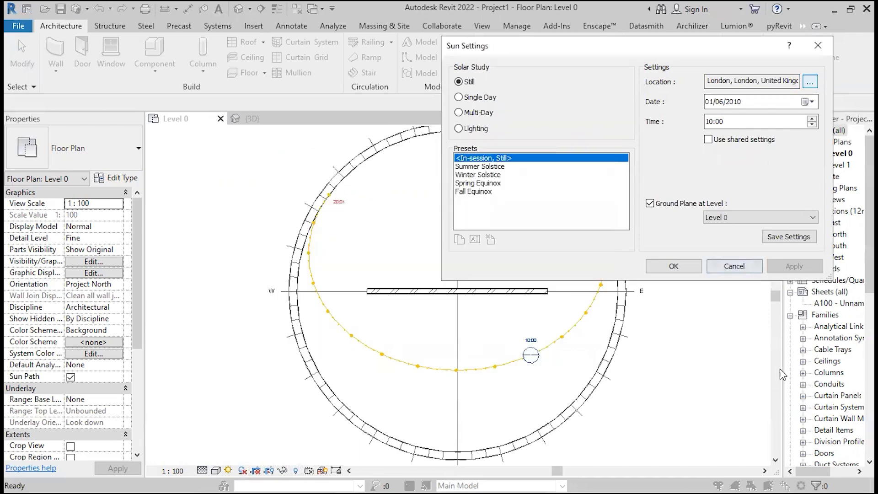
left_click(732, 266)
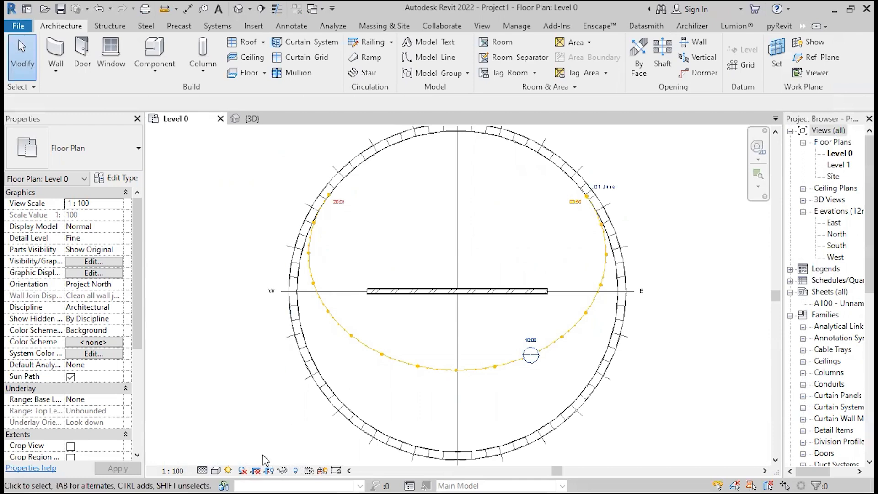
Turn on shadows in the Level 0 plan and move the sun along its path to about 15:45
left_click(242, 471)
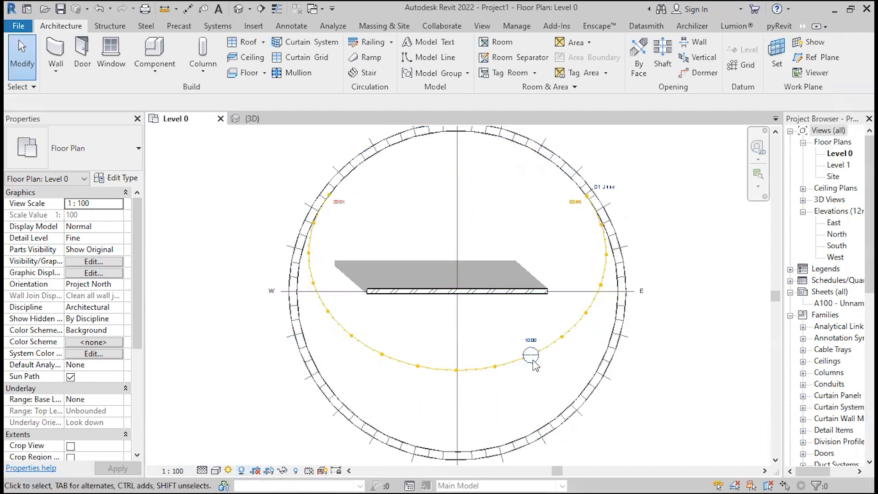
left_click_drag(533, 358, 331, 329)
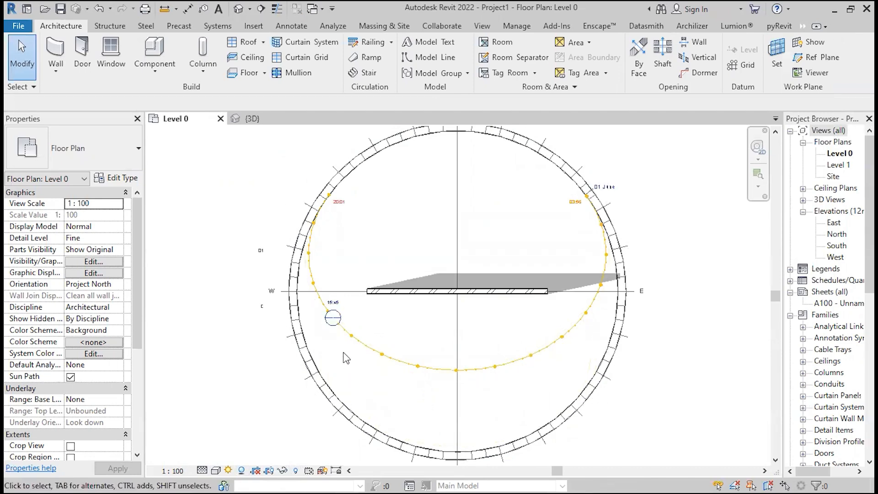
Move the sun along its path to about 13:00 and turn off the sun path in the Level 0 plan
mouse_move(332, 330)
left_click_drag(331, 329, 384, 396)
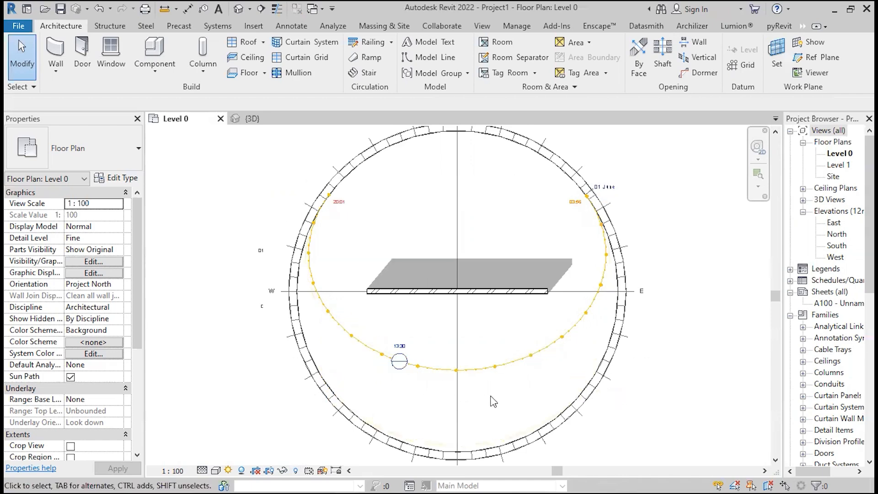
left_click(619, 245)
left_click(659, 291)
left_click(228, 470)
left_click(255, 444)
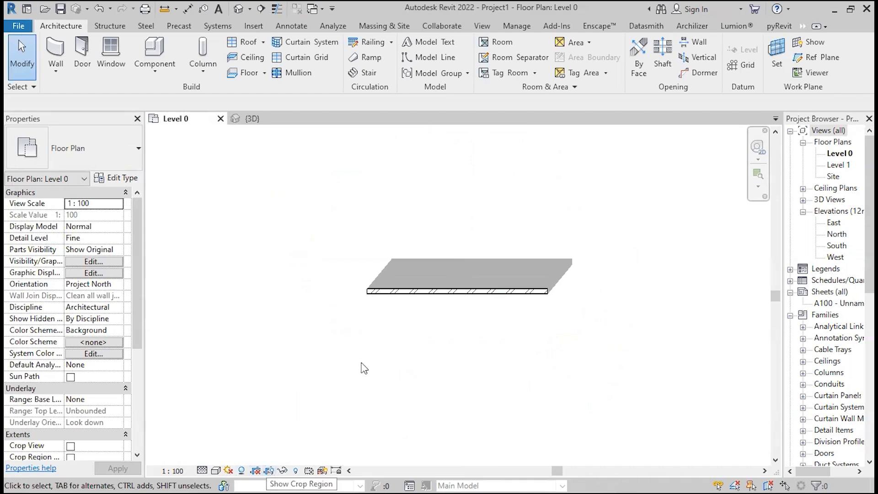
Turn on view cropping and show the crop region around the wall and the four elevation markers
scroll(363, 379, "down", 4)
scroll(363, 393, "up", 3)
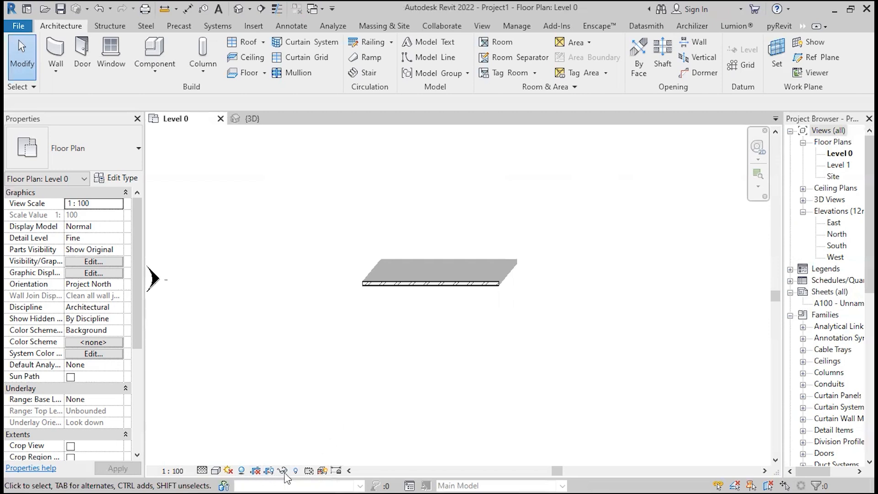
scroll(383, 346, "down", 3)
scroll(383, 346, "down", 2)
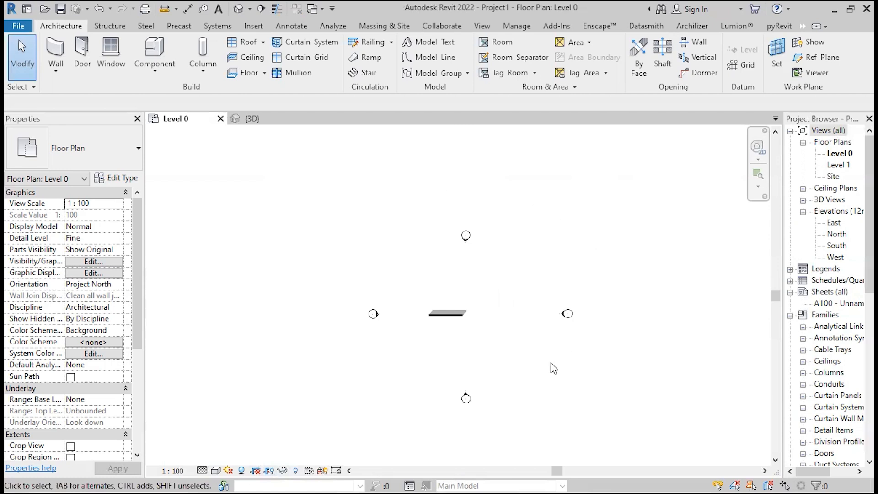
scroll(455, 352, "up", 2)
scroll(454, 336, "up", 2)
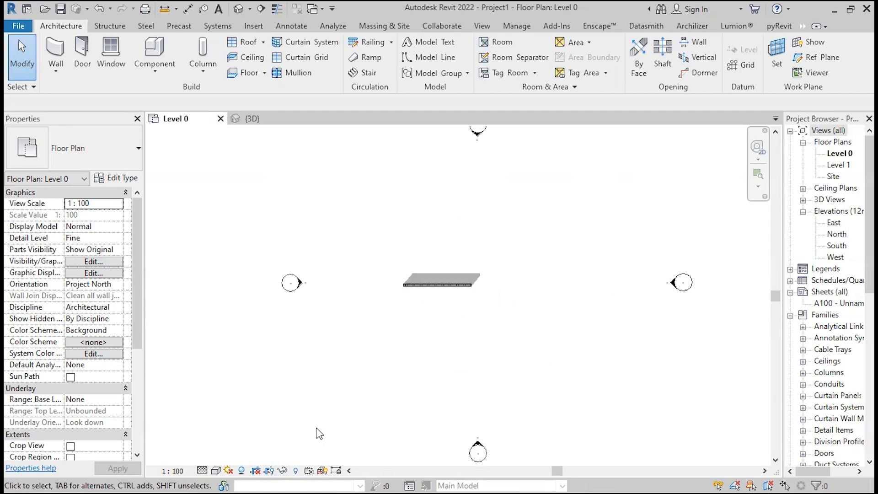
left_click(270, 472)
scroll(369, 333, "down", 3)
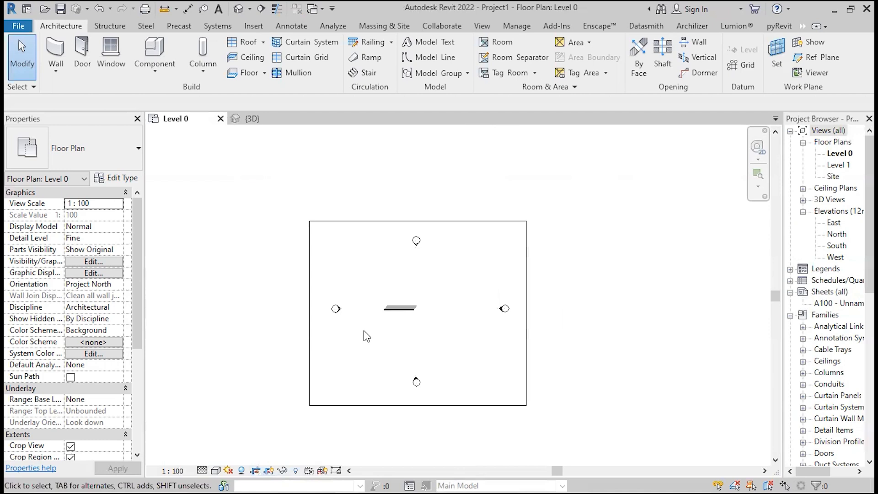
Pull the crop region's east edge inward until it cuts through the wall and its shadow
left_click(475, 222)
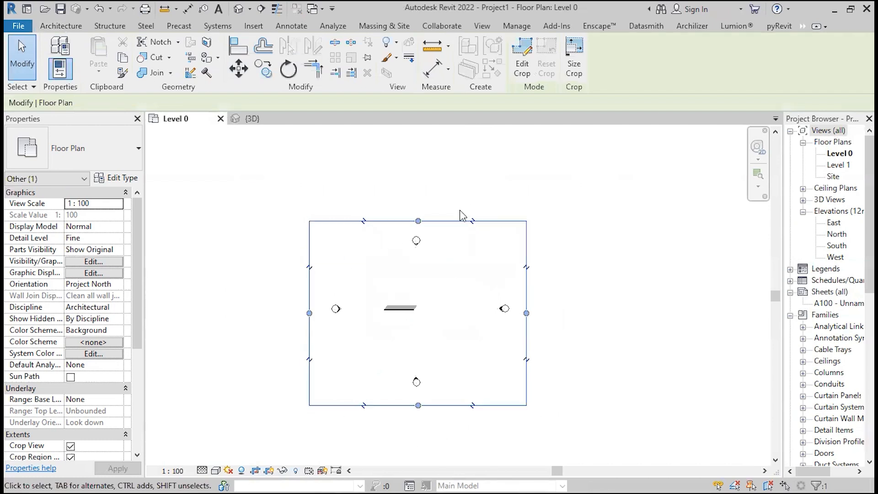
scroll(441, 382, "up", 3)
left_click_drag(591, 264, 381, 276)
scroll(362, 251, "up", 4)
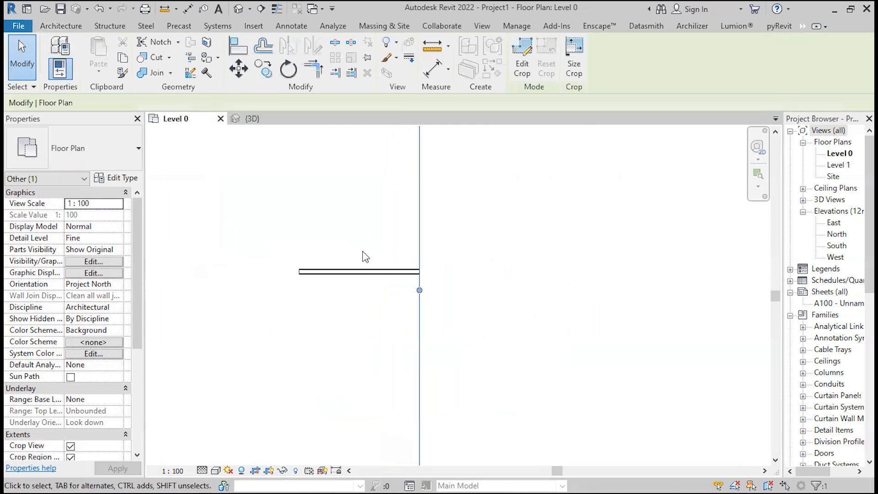
scroll(362, 251, "up", 2)
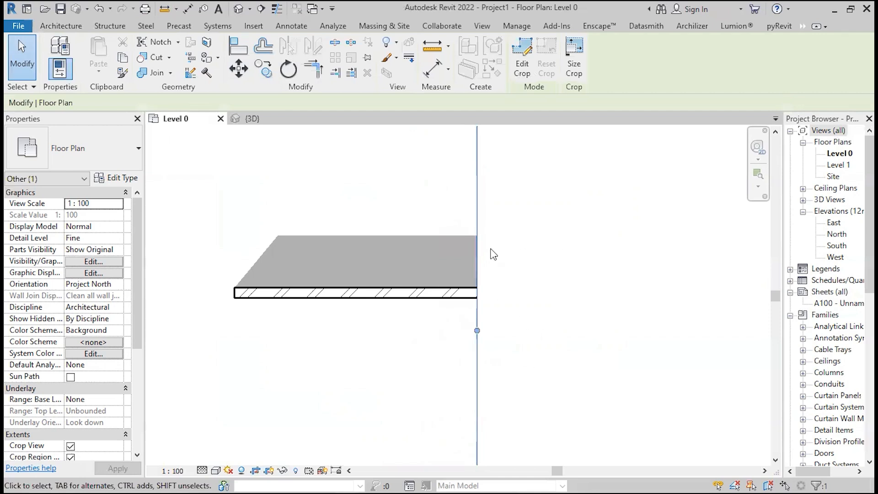
scroll(498, 256, "down", 8)
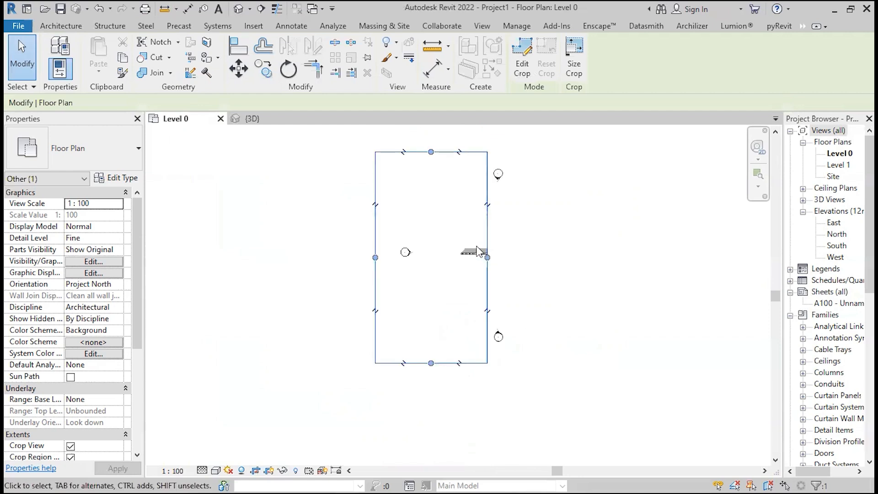
scroll(475, 249, "up", 2)
scroll(476, 249, "up", 1)
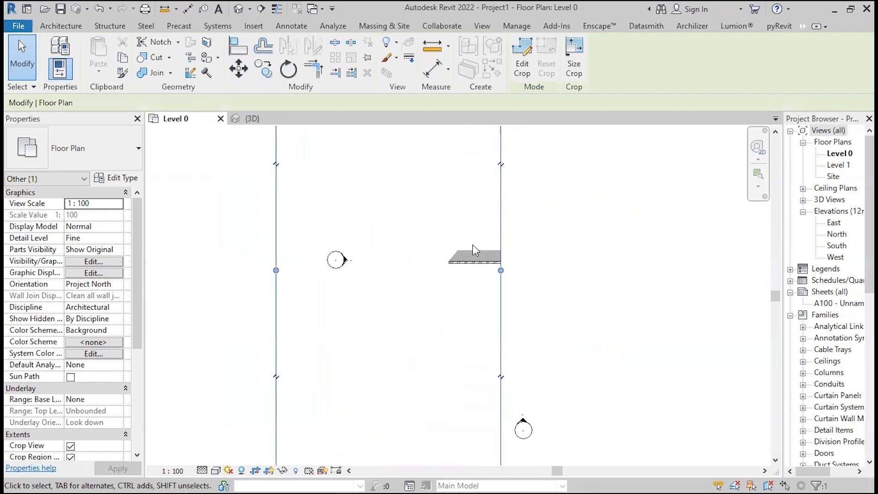
scroll(472, 251, "down", 3)
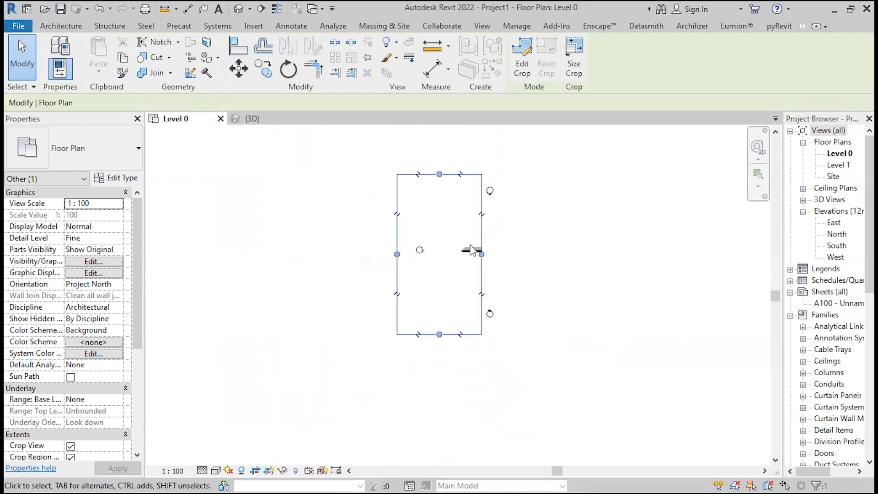
scroll(470, 239, "up", 2)
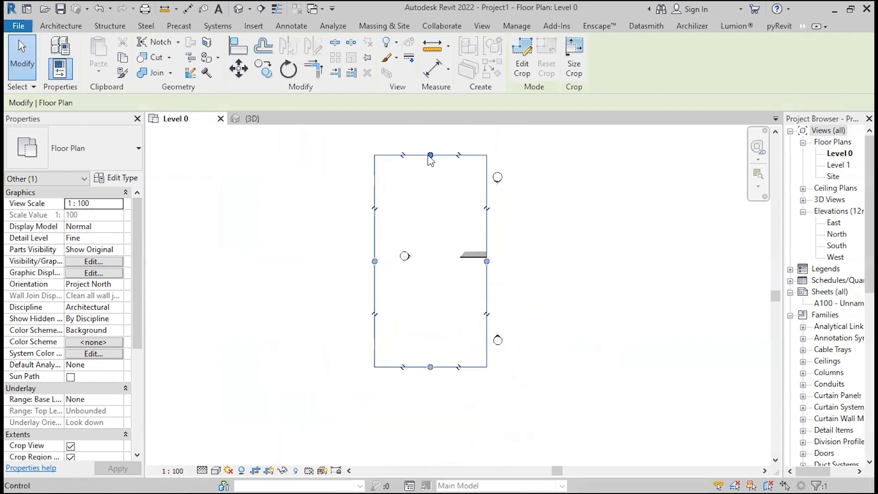
Pull the crop region's north edge down to just above the wall, leaving out the northern elevation marker
left_click_drag(428, 156, 428, 227)
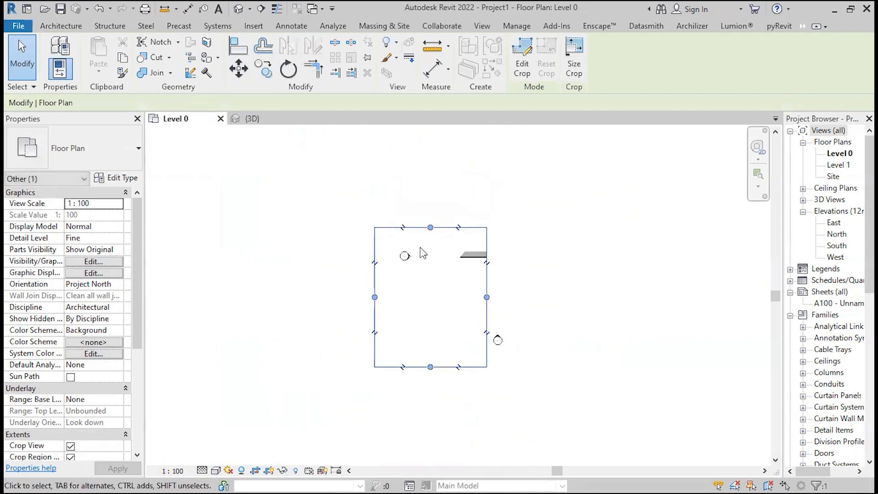
scroll(422, 253, "down", 2)
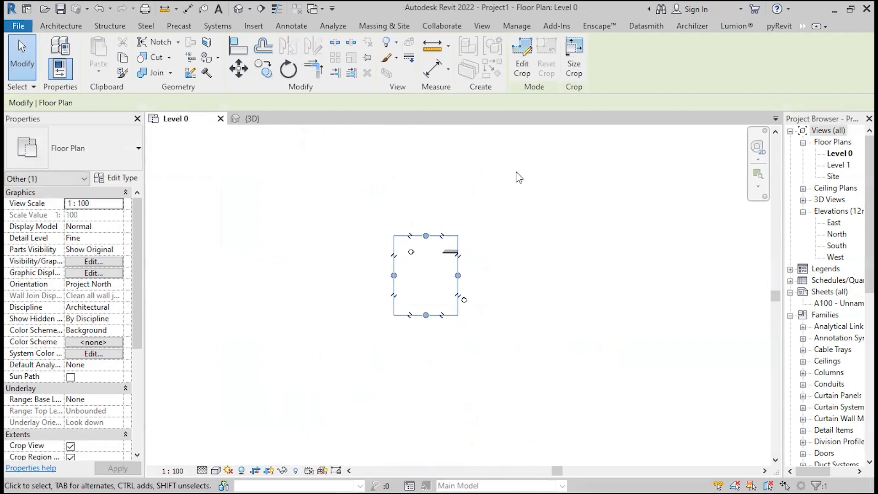
scroll(508, 179, "up", 2)
scroll(406, 274, "down", 2)
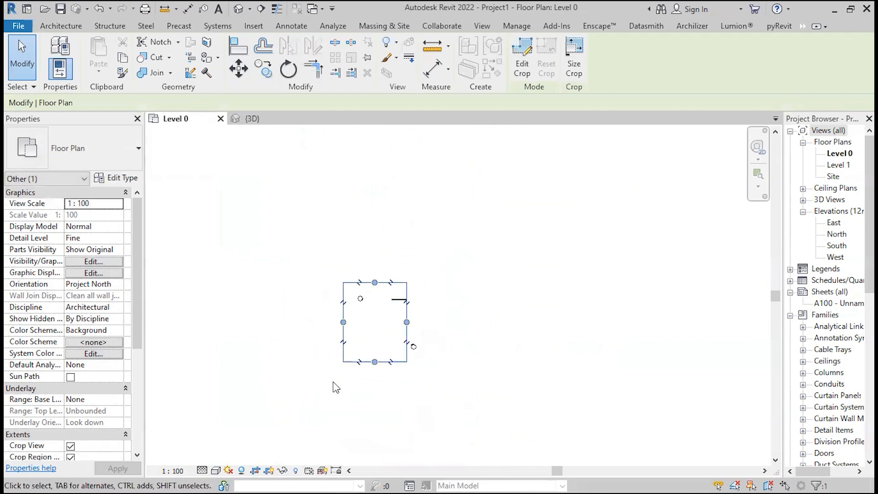
Toggle view cropping, ending with it off while the crop region's boundary stays displayed
left_click(260, 471)
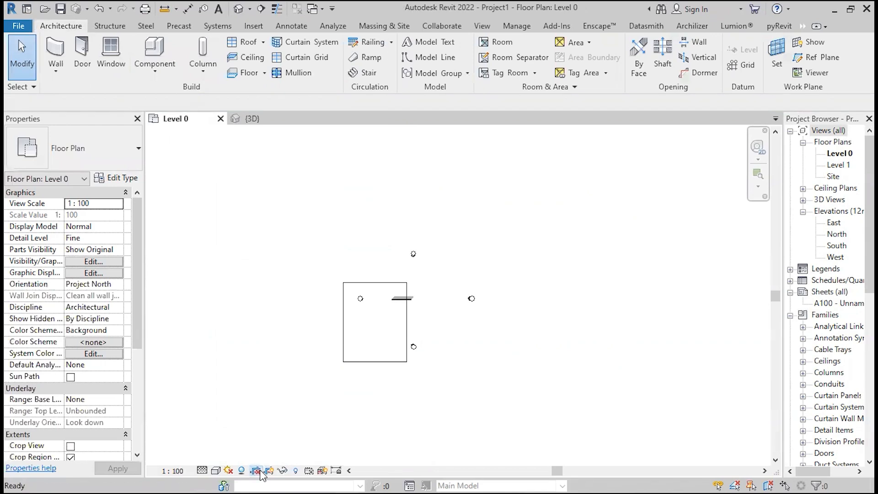
left_click(256, 470)
left_click(256, 471)
scroll(416, 309, "up", 2)
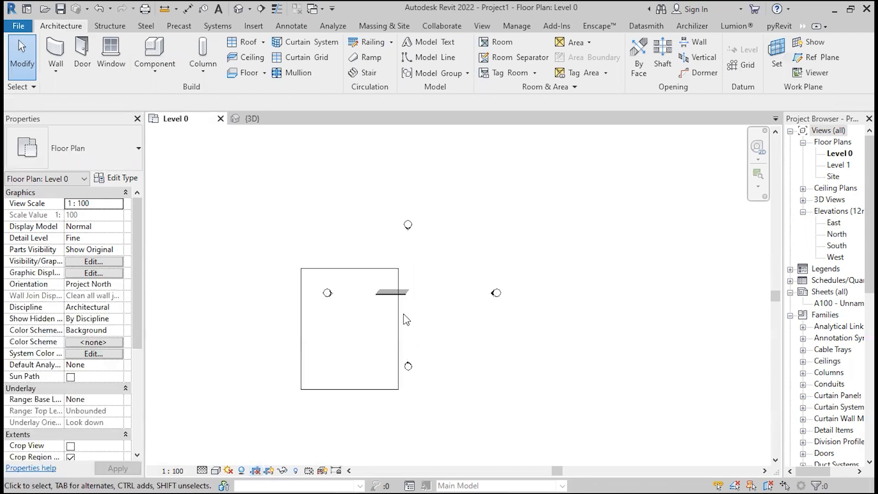
Extend the crop region's east and north edges outward so it encloses the wall and all four elevation markers
left_click(403, 323)
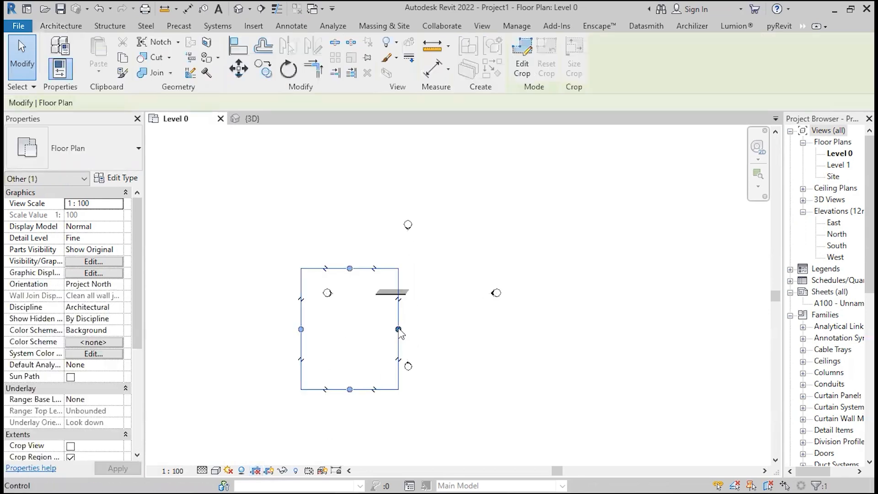
left_click_drag(399, 323, 528, 324)
left_click_drag(415, 268, 415, 198)
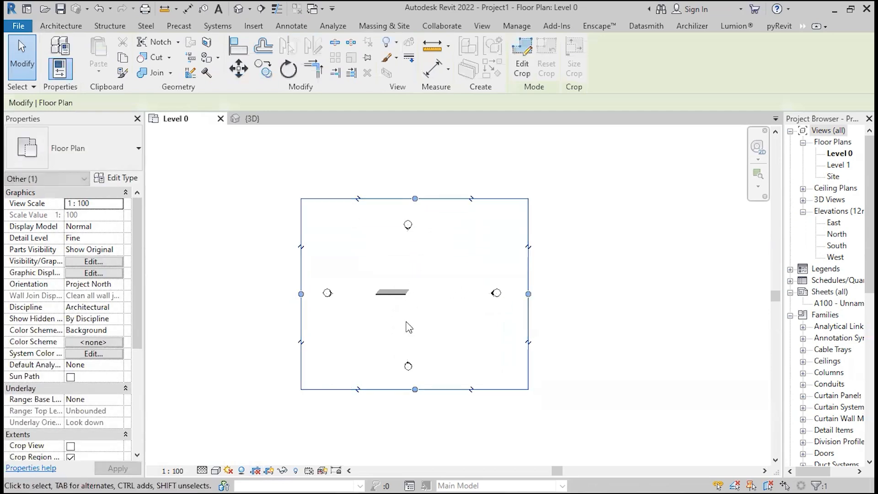
Turn view cropping back on and hide the crop region's boundary in the Level 0 plan
left_click(254, 471)
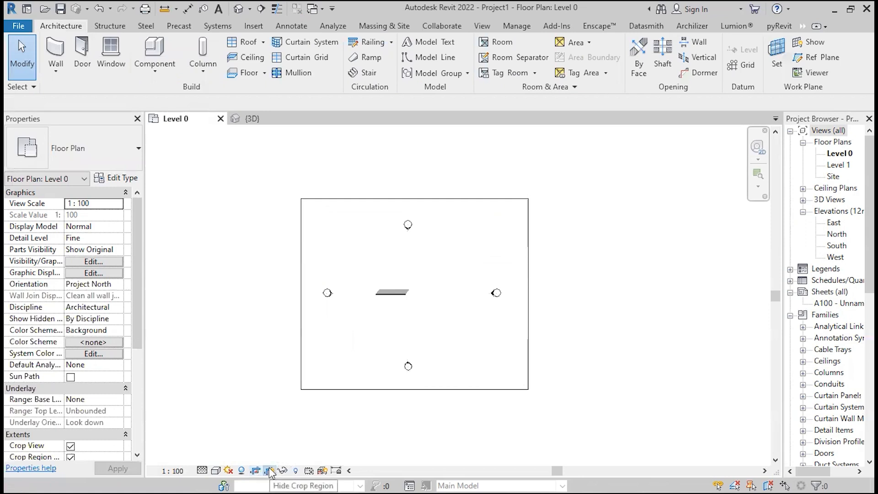
left_click(270, 471)
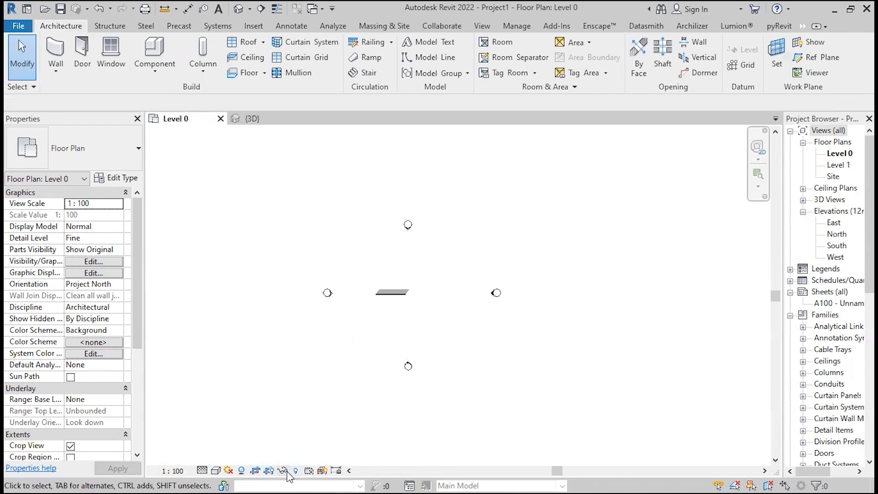
scroll(412, 295, "up", 4)
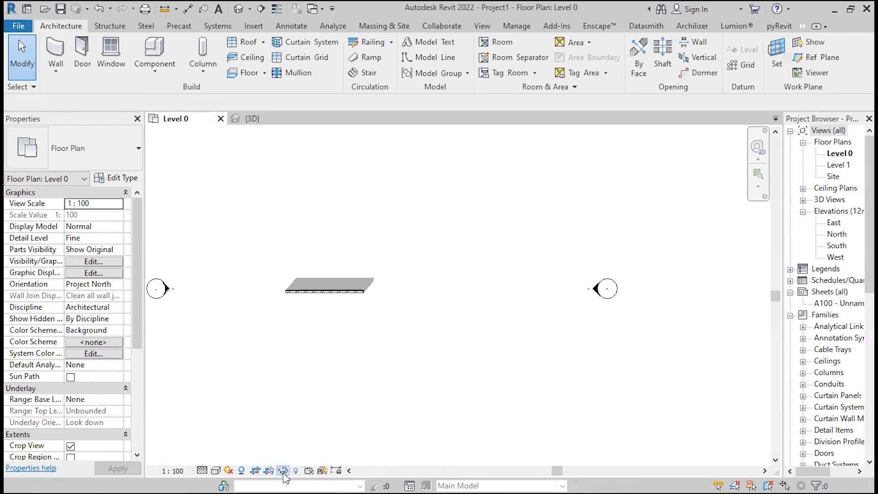
Open the temporary hide/isolate options and examine the commands for isolating or hiding categories and elements
left_click(284, 471)
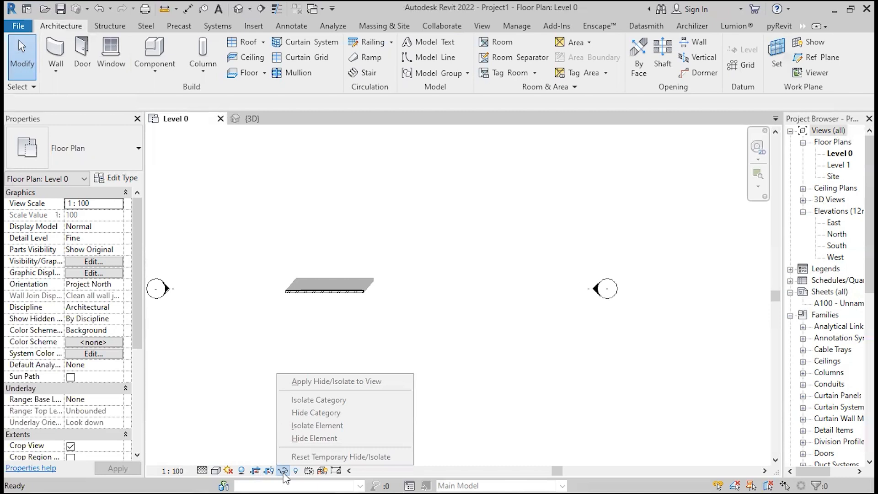
left_click(283, 471)
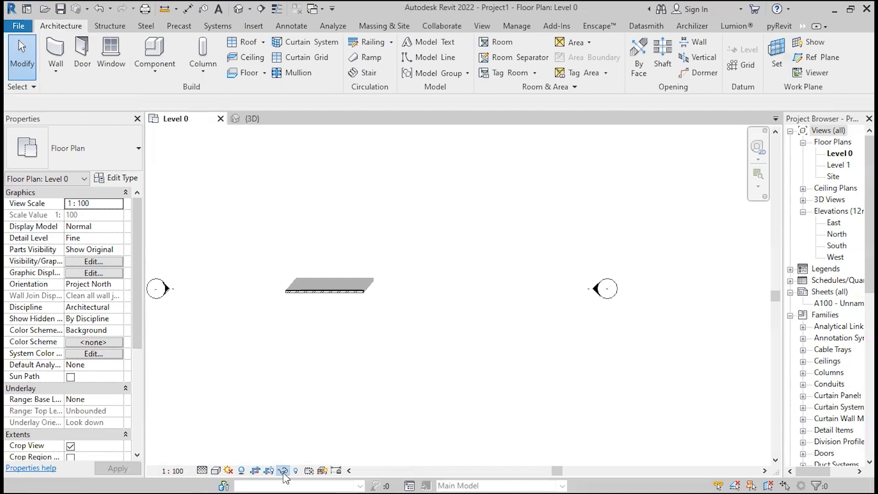
left_click(283, 471)
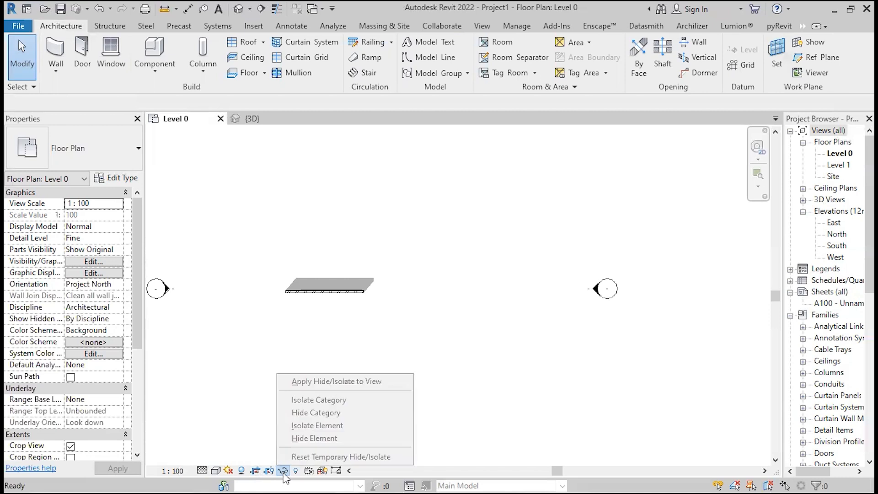
left_click(428, 290)
scroll(320, 243, "up", 3)
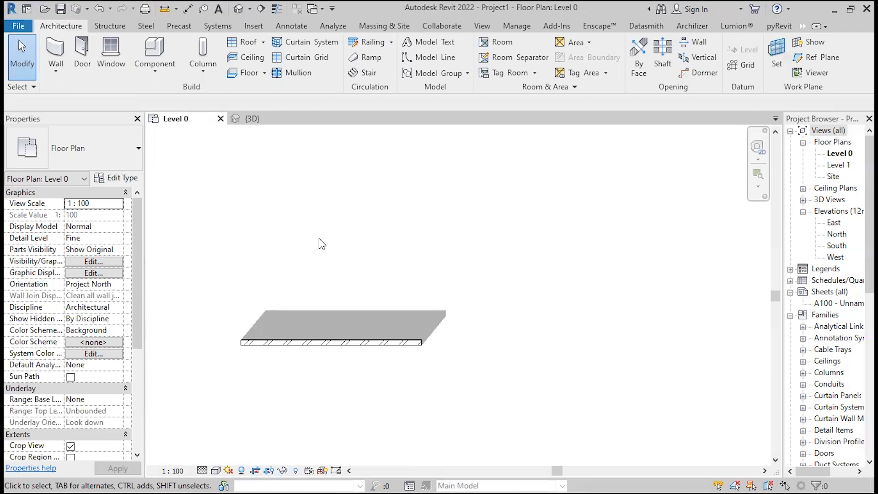
scroll(318, 249, "down", 3)
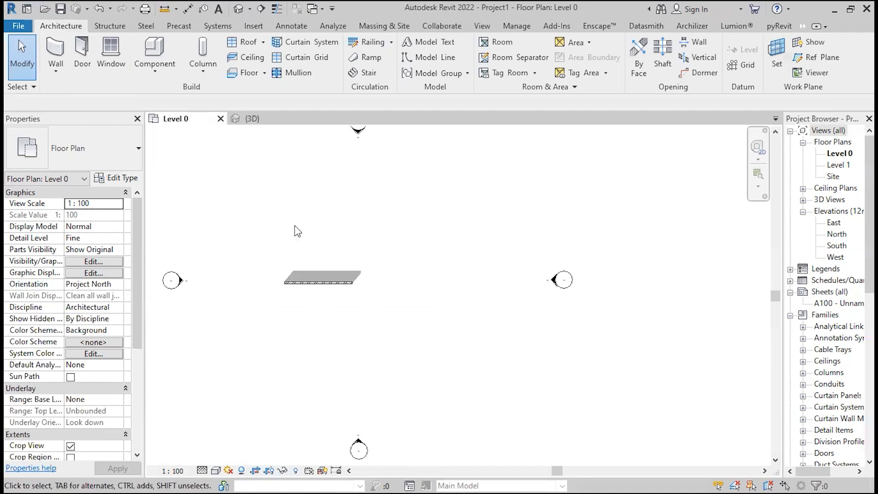
scroll(296, 251, "up", 3)
Select the wall, first directly and again with a crossing window, and clear the selection
left_click(445, 328)
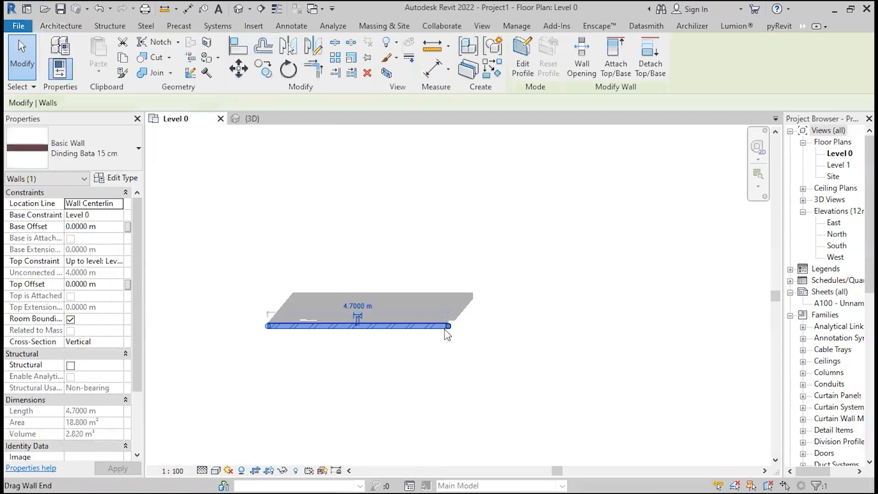
left_click(501, 372)
left_click_drag(525, 382, 442, 320)
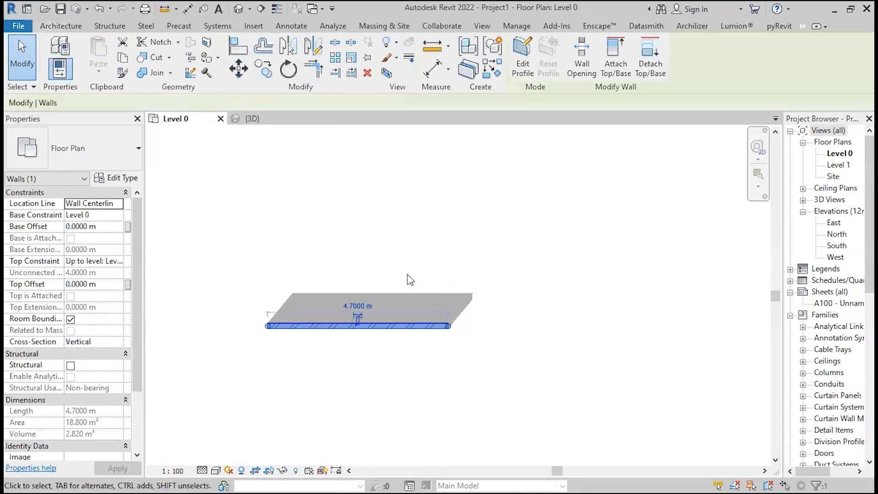
left_click(510, 155)
Select the building elements around the balcony in the 3D view of progress les with a crossing window and examine their category filter
left_click(252, 118)
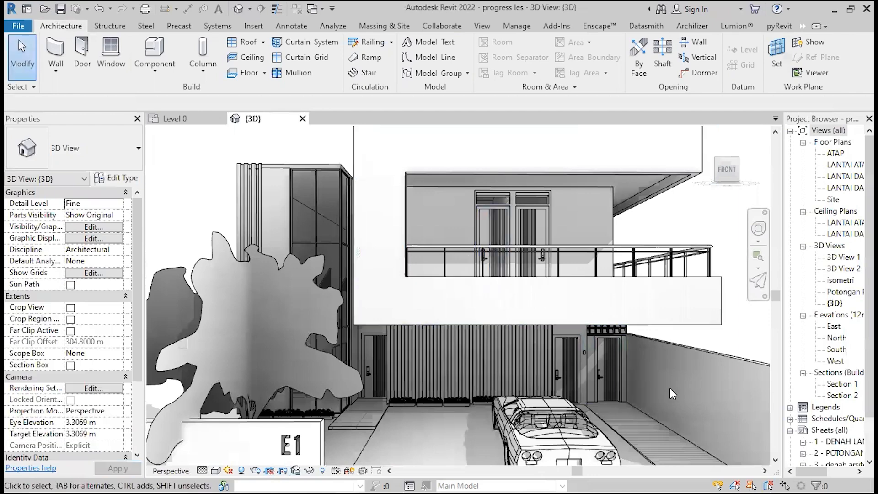
left_click_drag(700, 334, 529, 237)
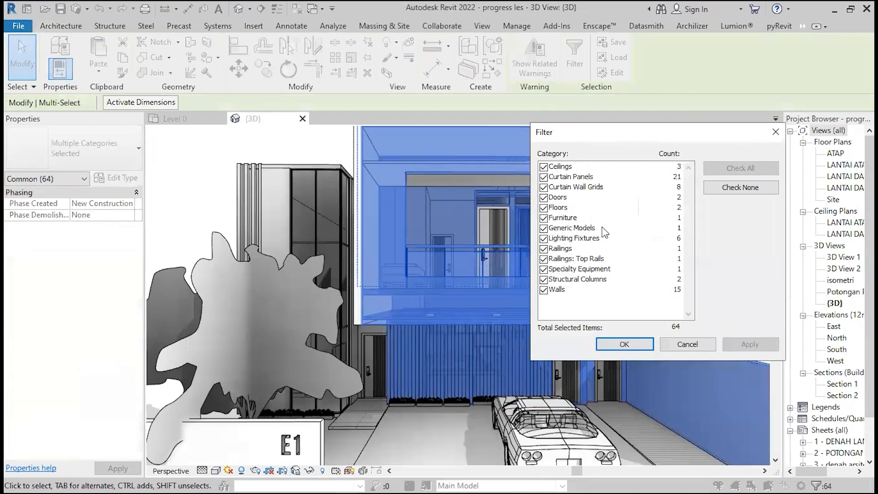
left_click(775, 131)
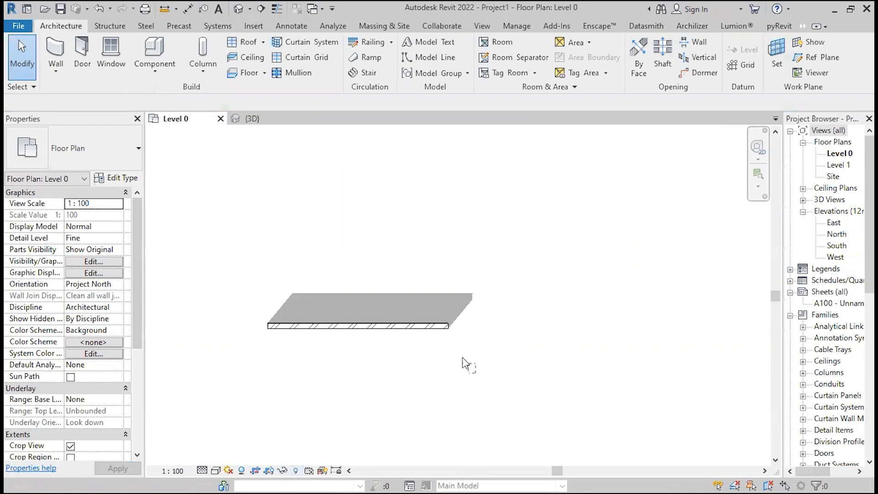
Hide the wall as an individual element in the Level 0 floor plan
left_click(416, 326)
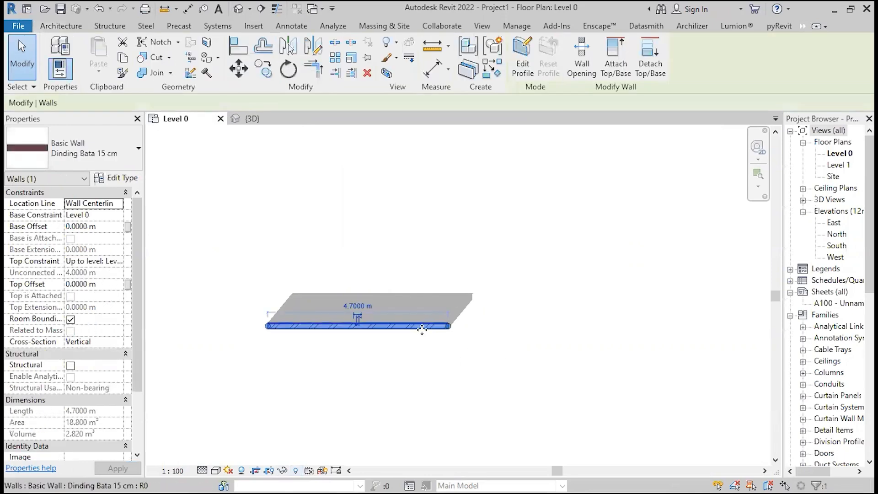
right_click(422, 329)
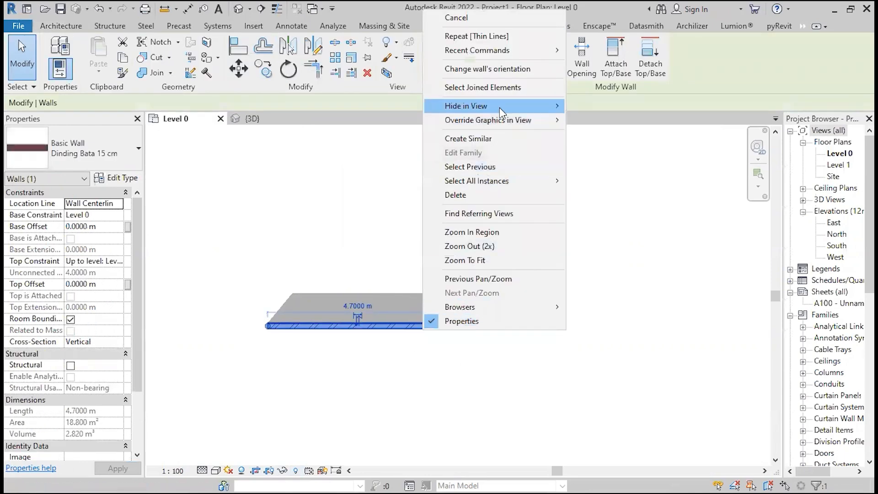
mouse_move(499, 107)
left_click(580, 108)
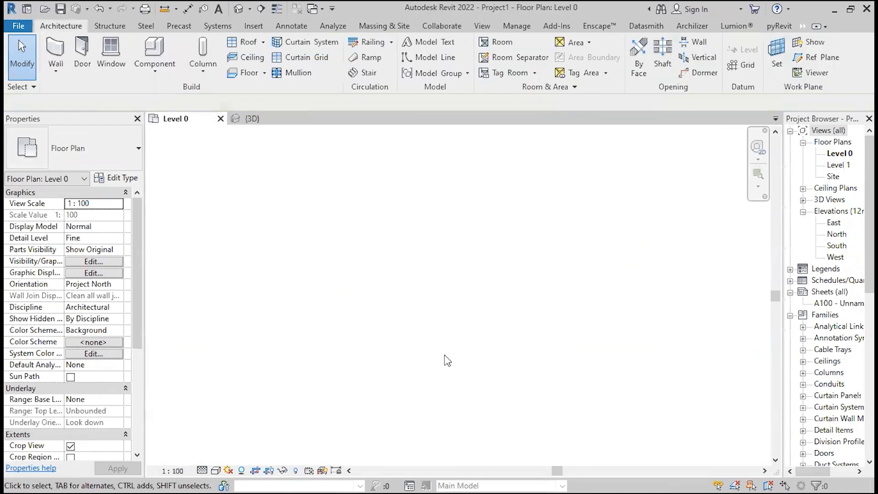
Unhide the wall in the Level 0 plan using Reveal Hidden Elements mode, and leave that mode
left_click(300, 471)
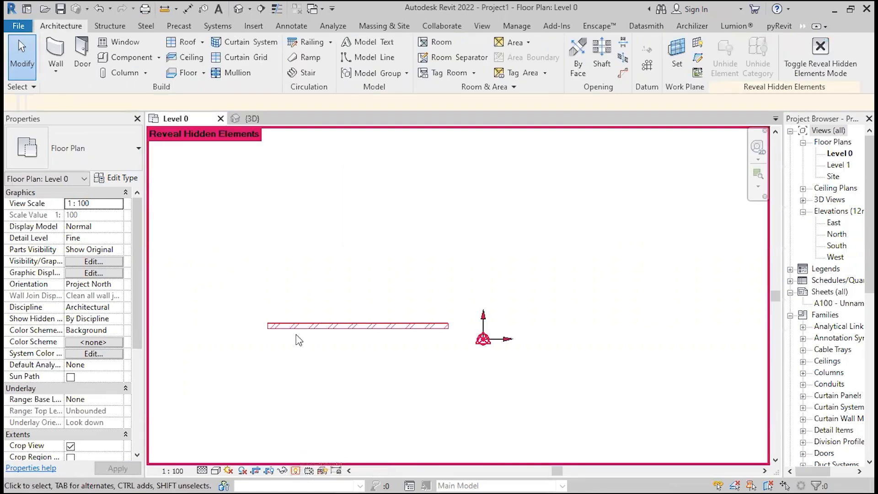
scroll(343, 336, "up", 3)
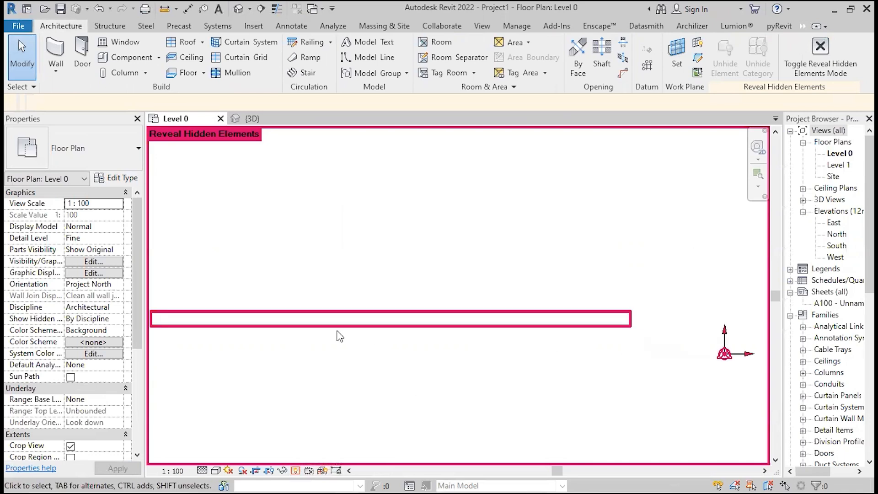
left_click_drag(495, 387, 359, 255)
scroll(357, 260, "down", 3)
scroll(339, 246, "up", 1)
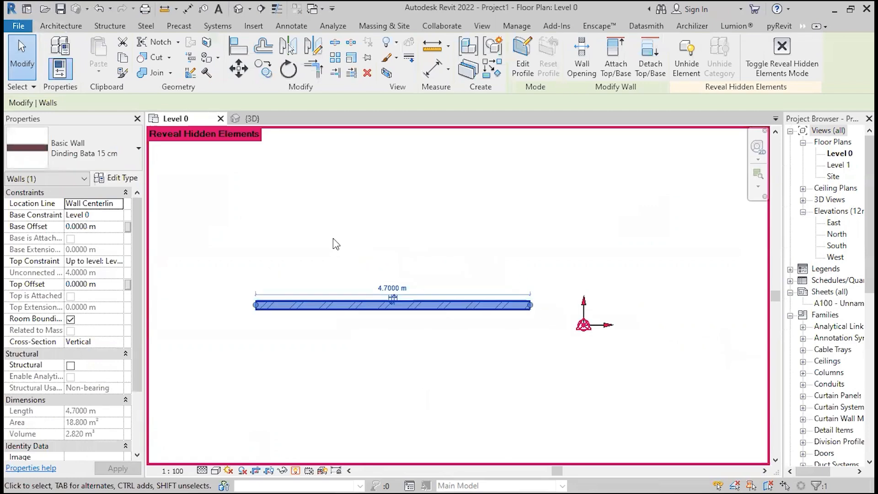
right_click(414, 311)
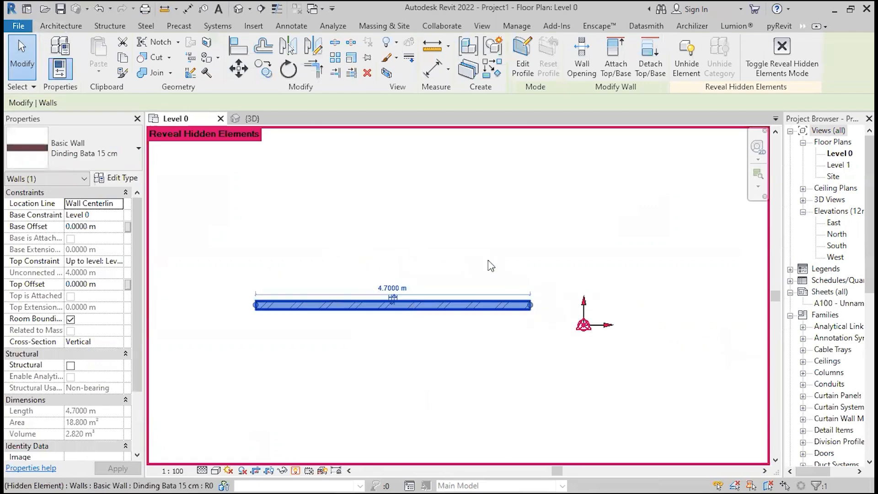
mouse_move(497, 270)
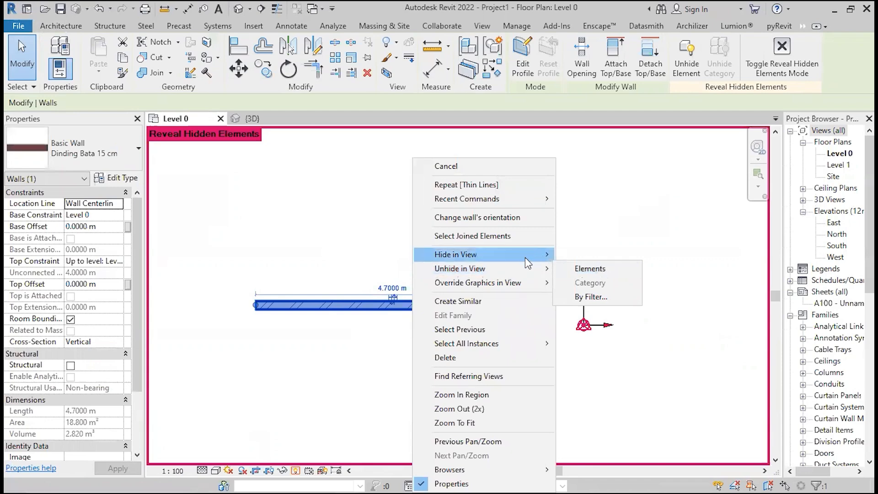
left_click(685, 50)
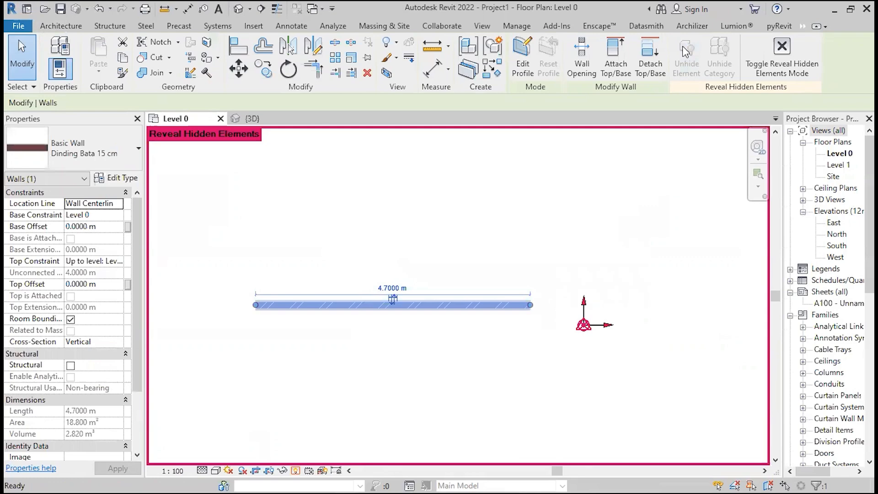
left_click(787, 50)
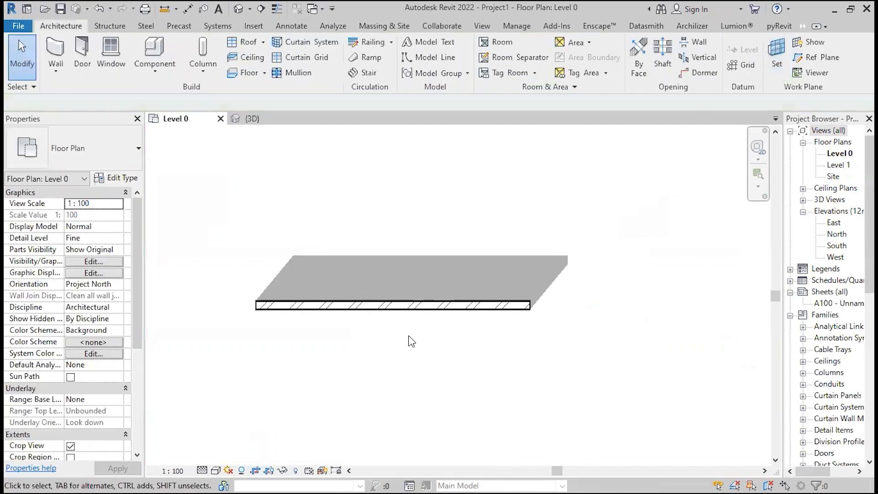
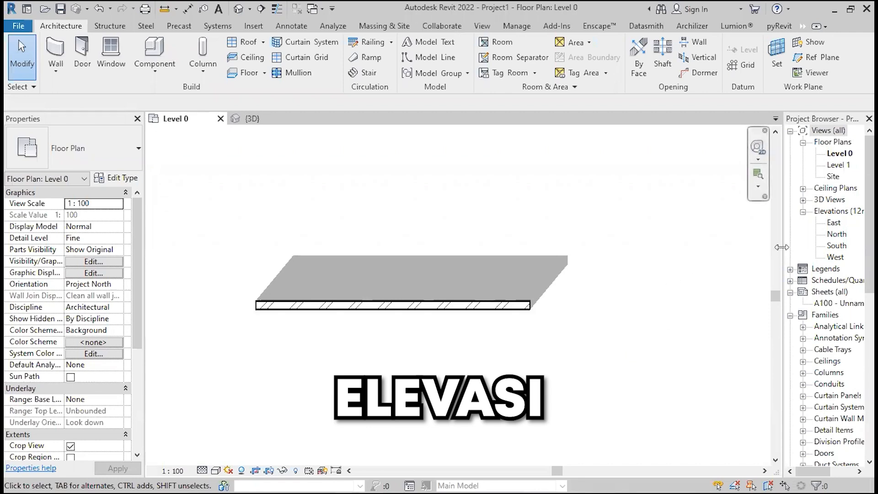
In the South elevation, copy the Level 1 line 4 m straight up to add another level above it
double_click(835, 247)
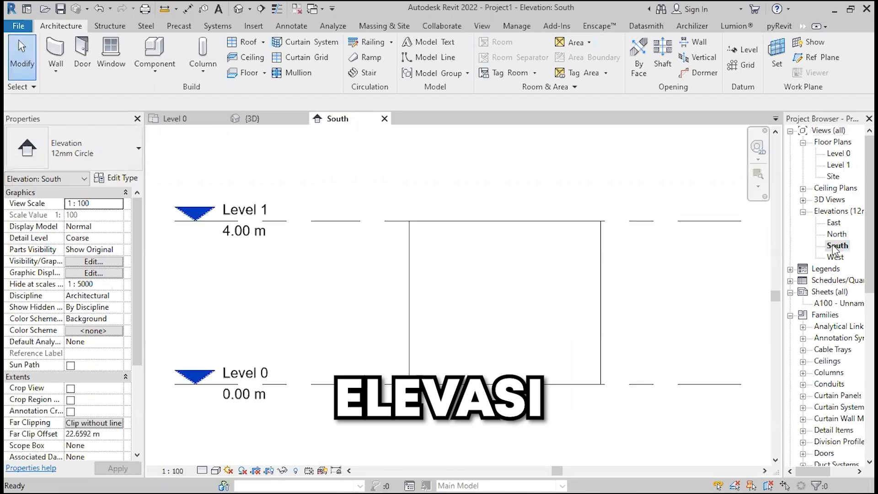
scroll(460, 309, "down", 3)
scroll(464, 301, "up", 2)
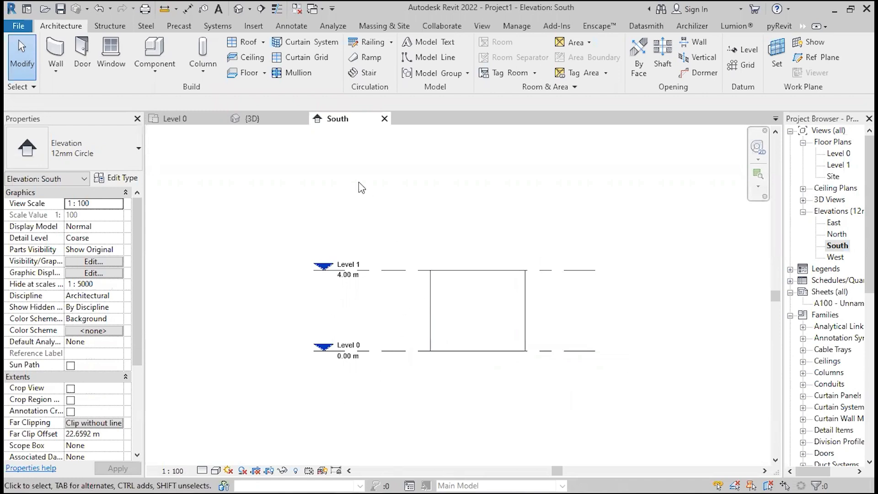
left_click(385, 273)
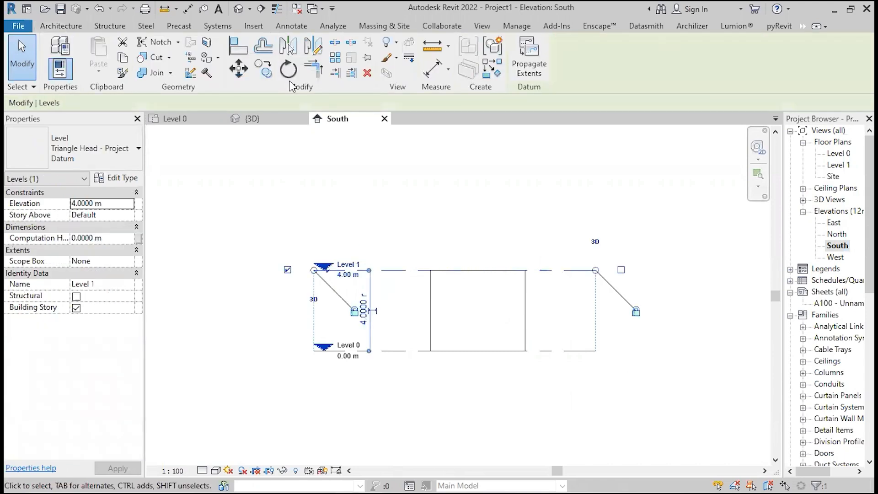
left_click(266, 73)
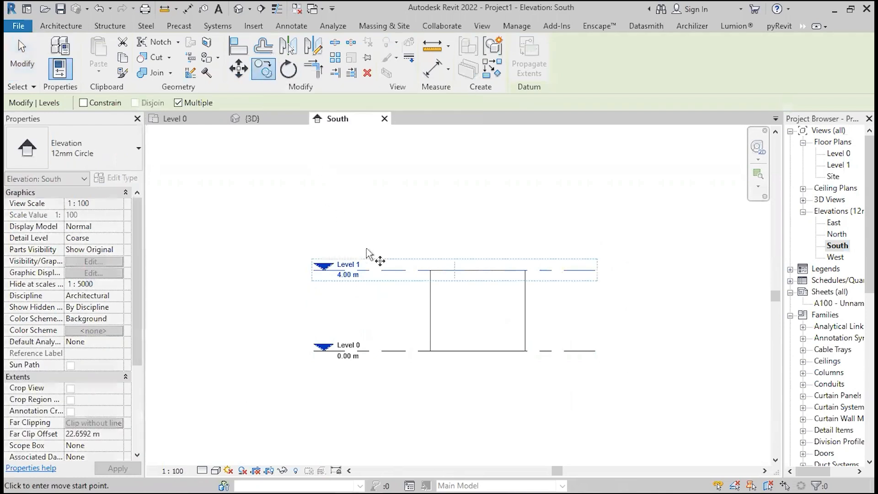
left_click(373, 272)
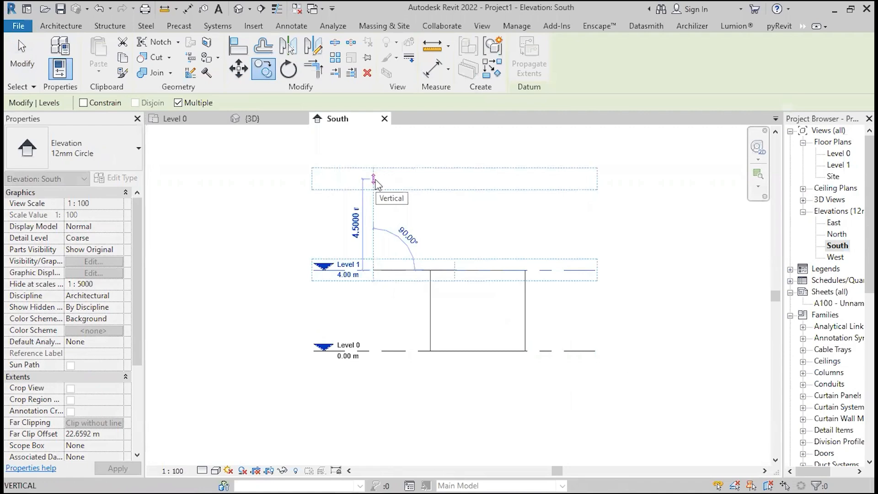
type("4")
key("Return")
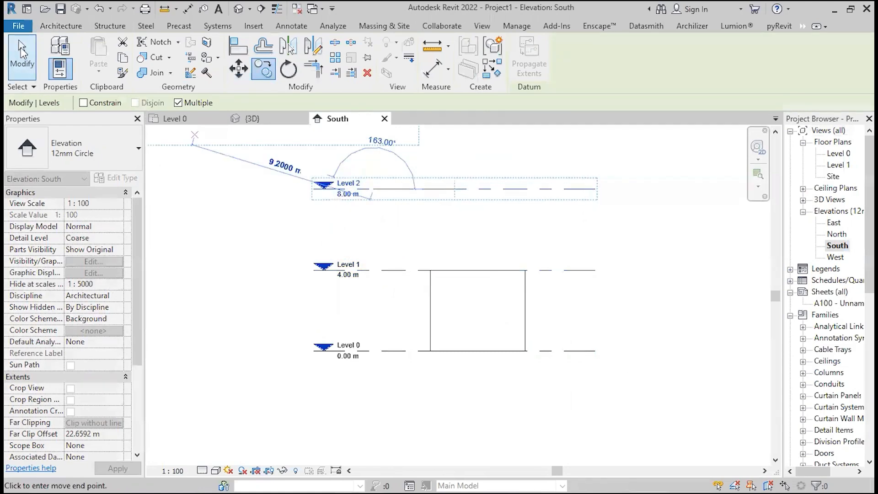
left_click(20, 50)
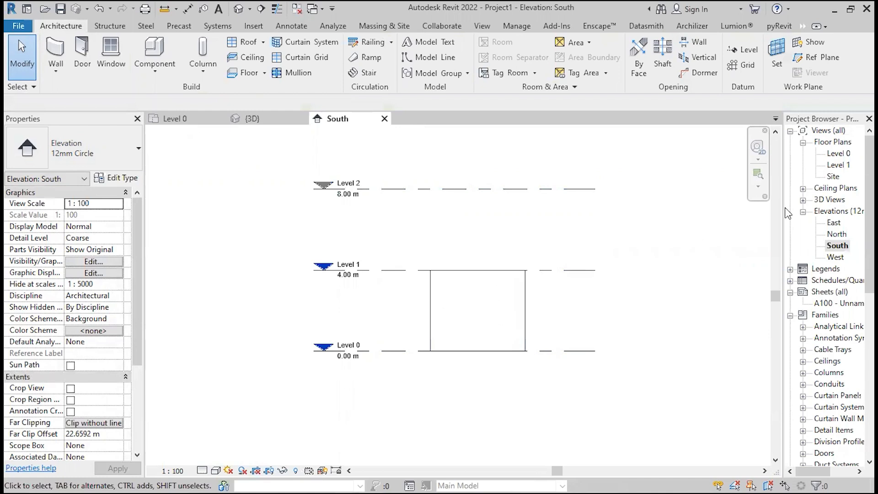
Open the view range settings of the Level 0 floor plan and show the sample view range diagram
double_click(839, 153)
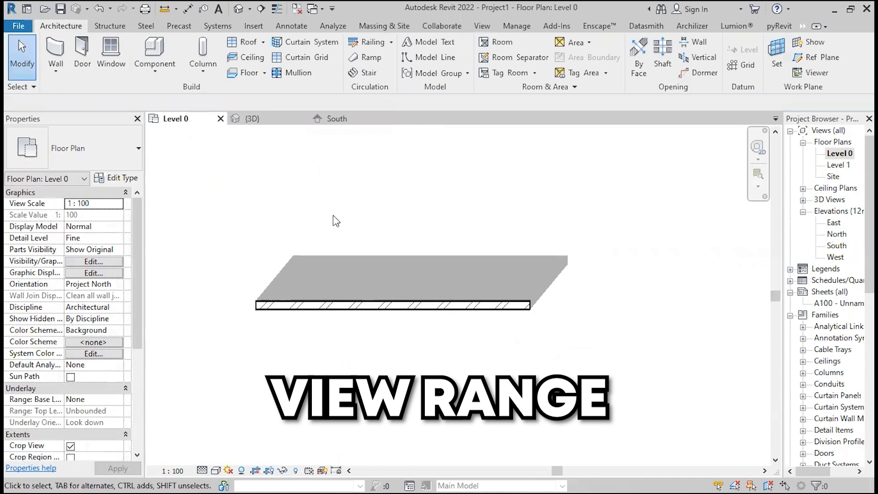
middle_click_drag(290, 239, 459, 215)
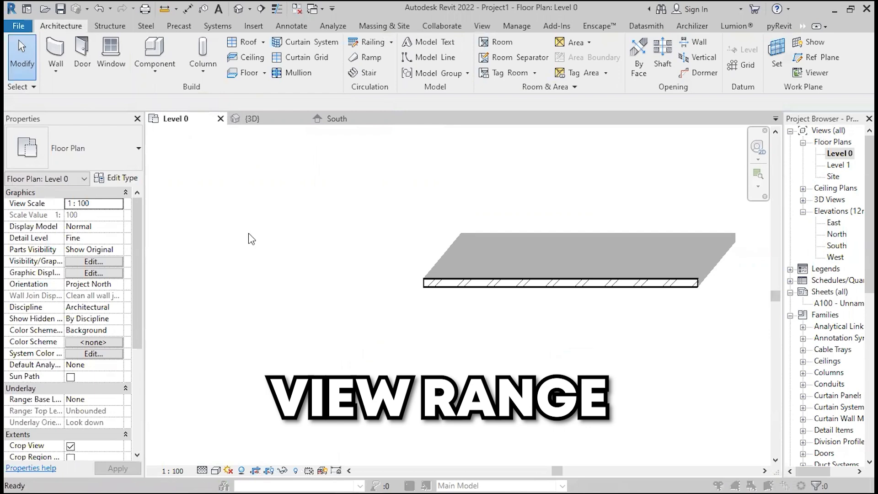
key("v")
key("r")
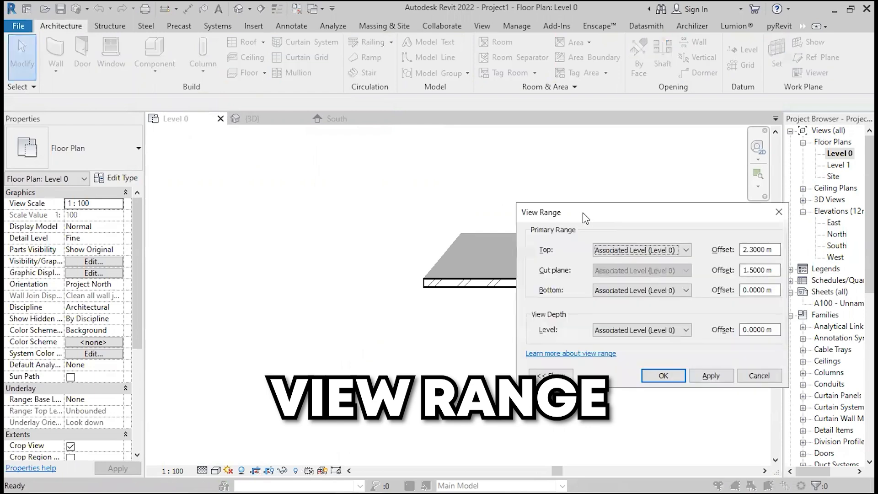
left_click_drag(585, 217, 382, 148)
left_click(347, 306)
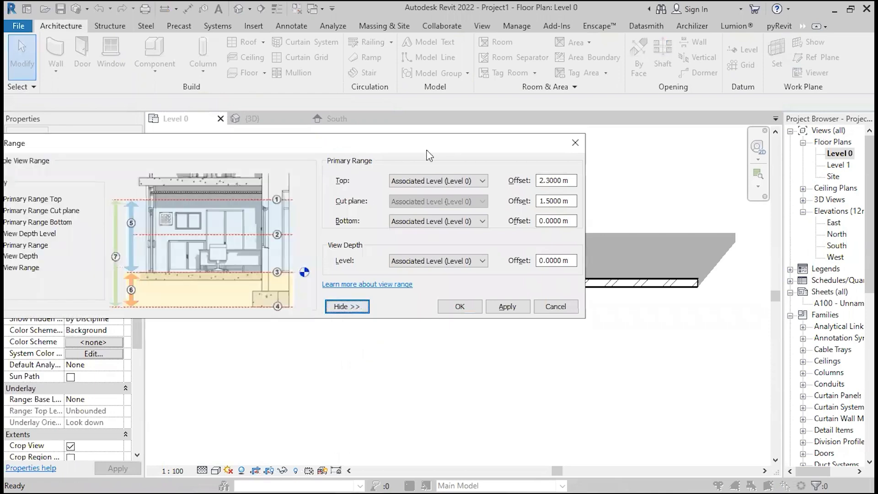
left_click_drag(447, 144, 526, 153)
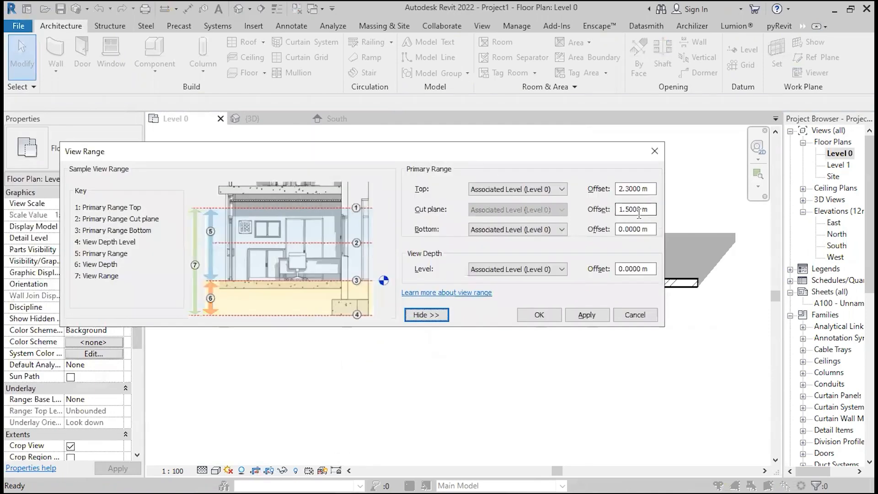
Examine the top, cut plane, bottom and view depth offsets of the view range, and close the settings and the save reminder
left_click_drag(654, 209, 618, 210)
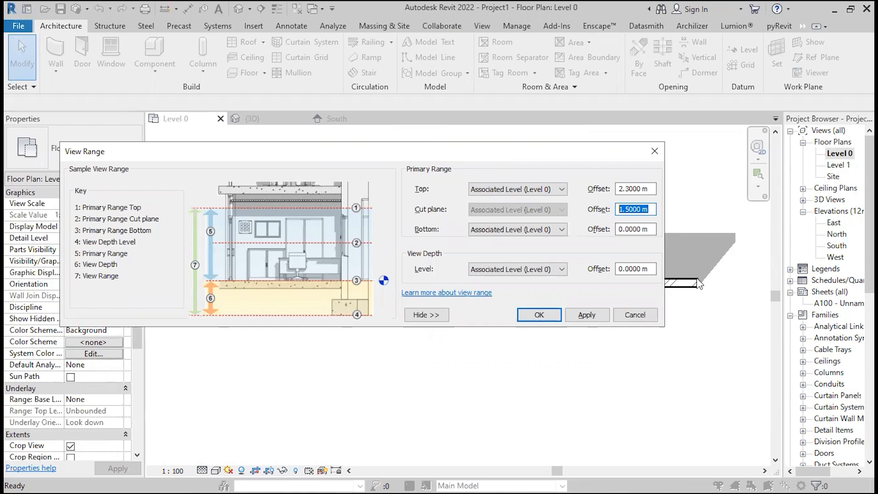
left_click(649, 191)
left_click_drag(649, 190, 607, 182)
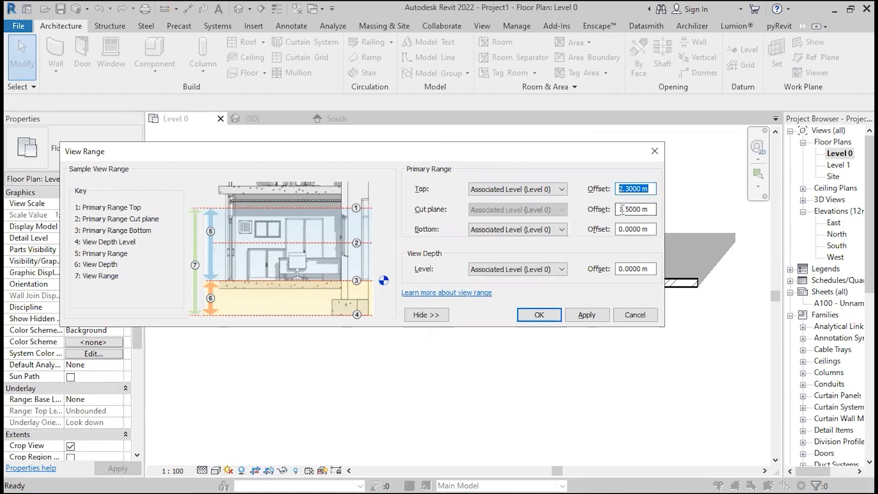
left_click_drag(623, 210, 656, 212)
left_click(637, 189)
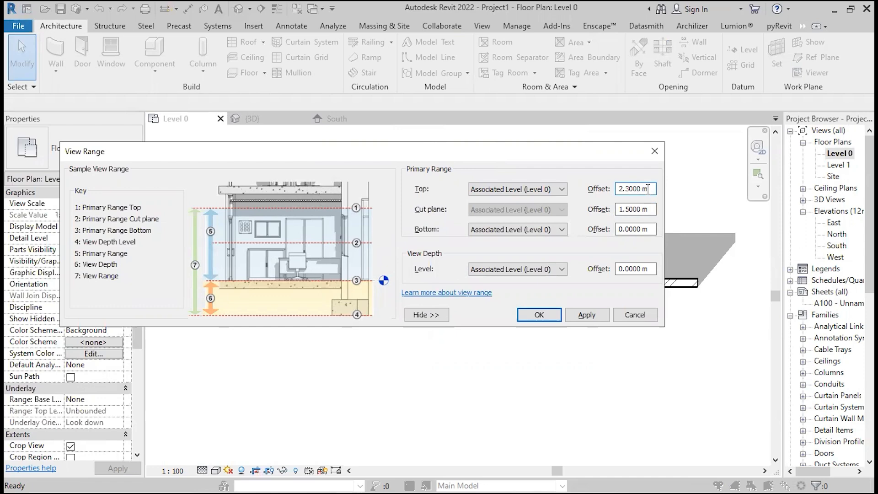
left_click_drag(653, 209, 577, 209)
left_click(617, 229)
left_click_drag(653, 229, 604, 228)
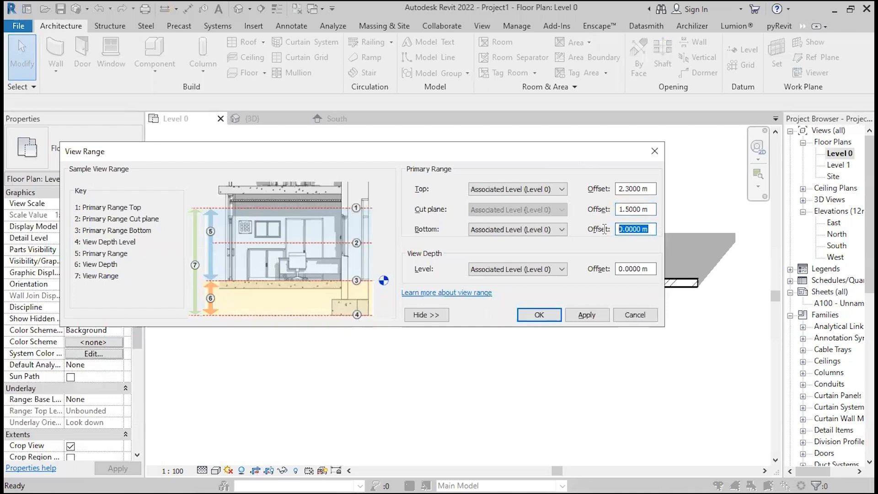
left_click(653, 229)
left_click(640, 269)
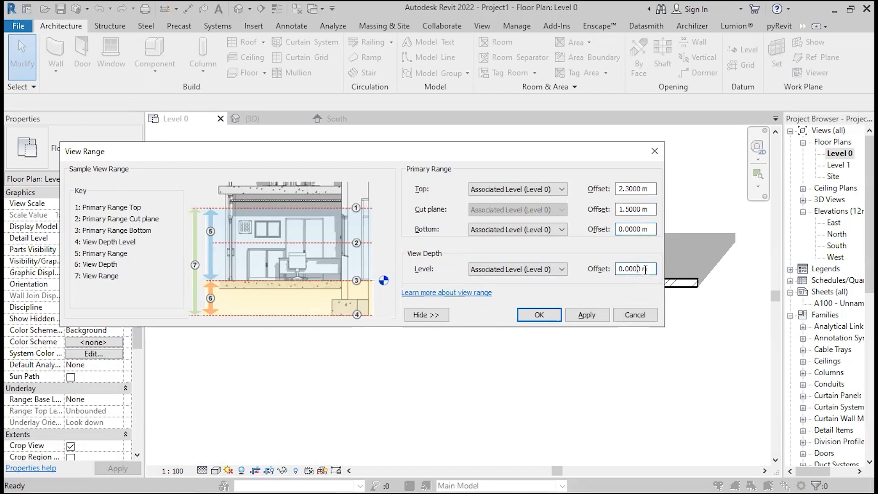
left_click_drag(653, 269, 560, 271)
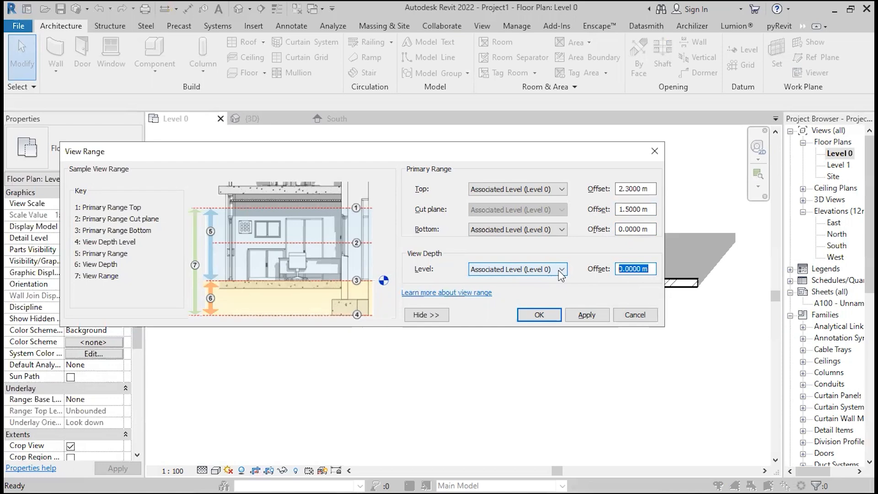
left_click(627, 269)
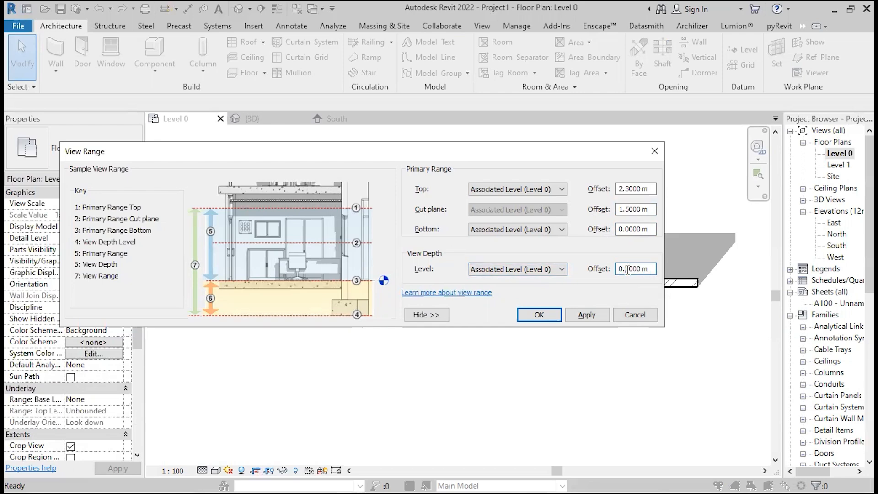
left_click(653, 269)
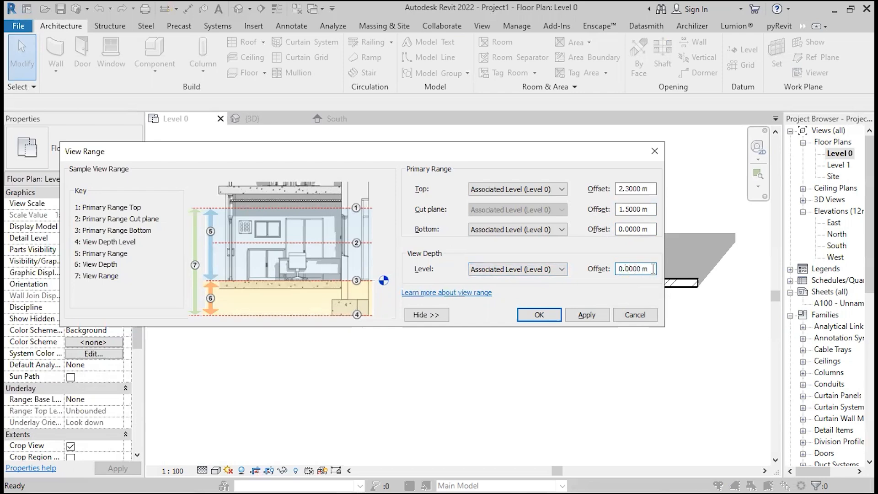
left_click(552, 314)
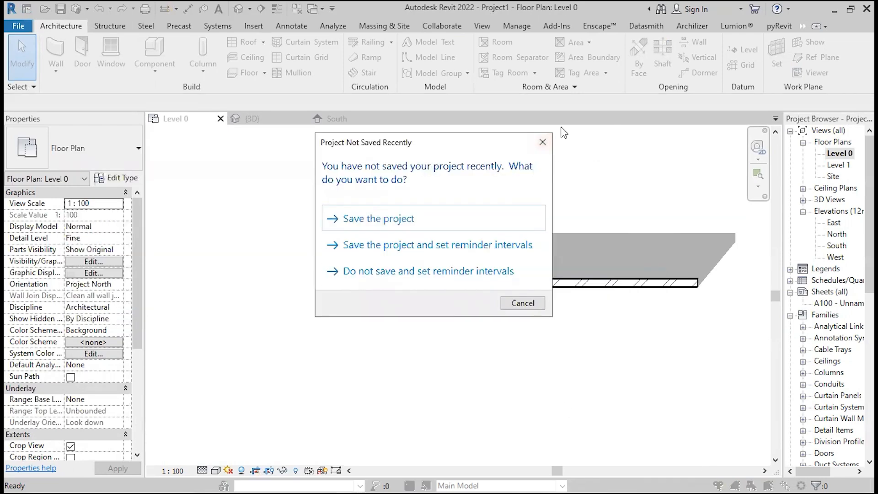
left_click(542, 142)
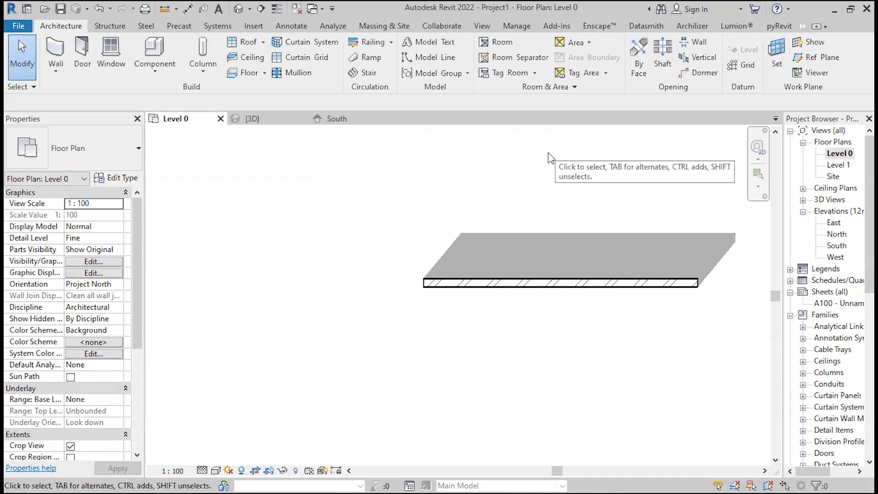
scroll(496, 165, "down", 3)
mouse_move(543, 185)
middle_mouse_down()
mouse_move(554, 194)
mouse_move(517, 211)
middle_mouse_up()
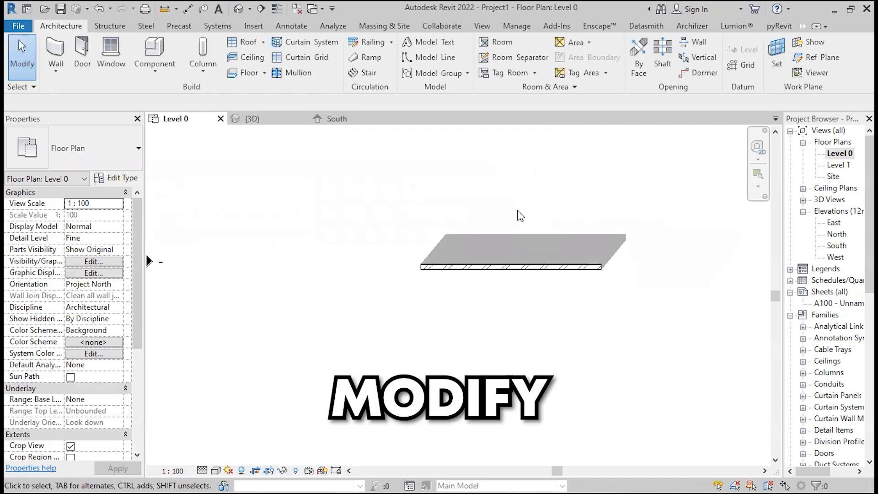
scroll(520, 216, "up", 1)
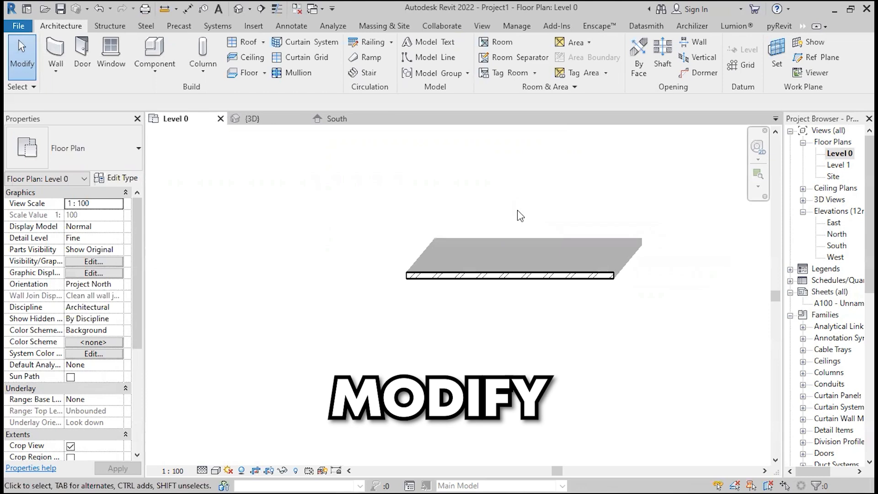
Move the horizontal wall in the Level 0 plan diagonally up and to the right with the Move tool
left_click(802, 27)
left_click(812, 41)
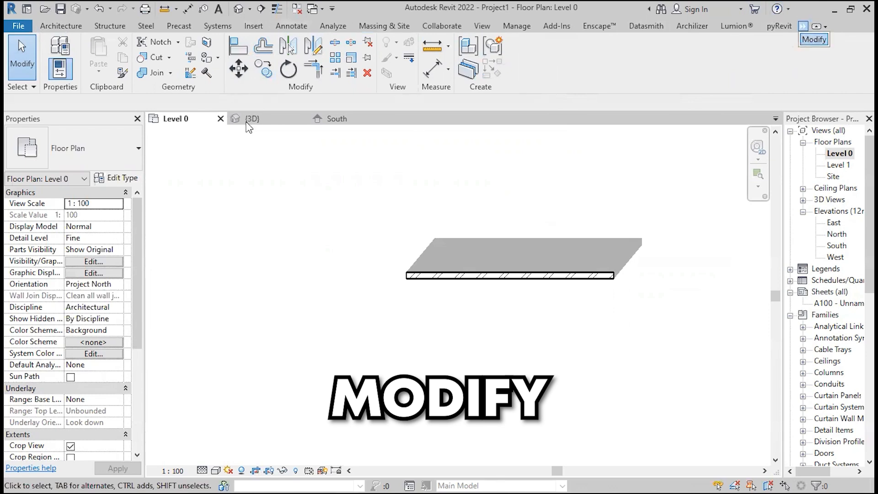
scroll(518, 249, "up", 3)
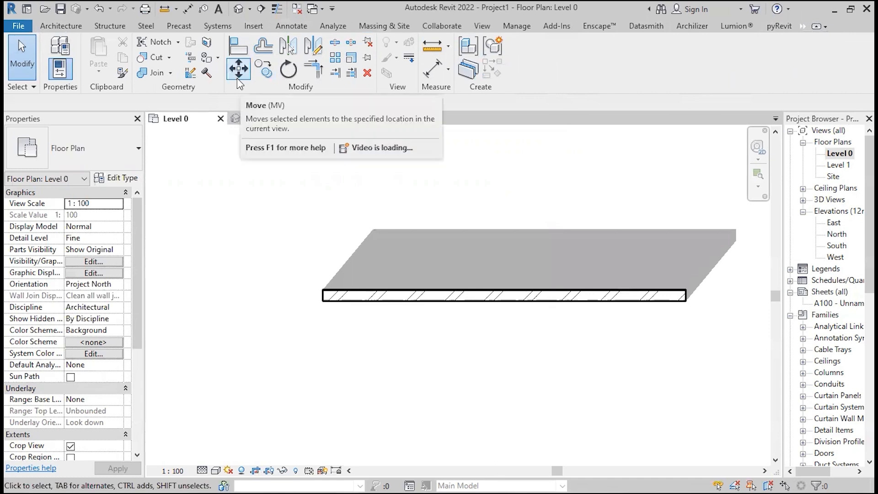
scroll(186, 297, "down", 2)
middle_click_drag(313, 327, 330, 345)
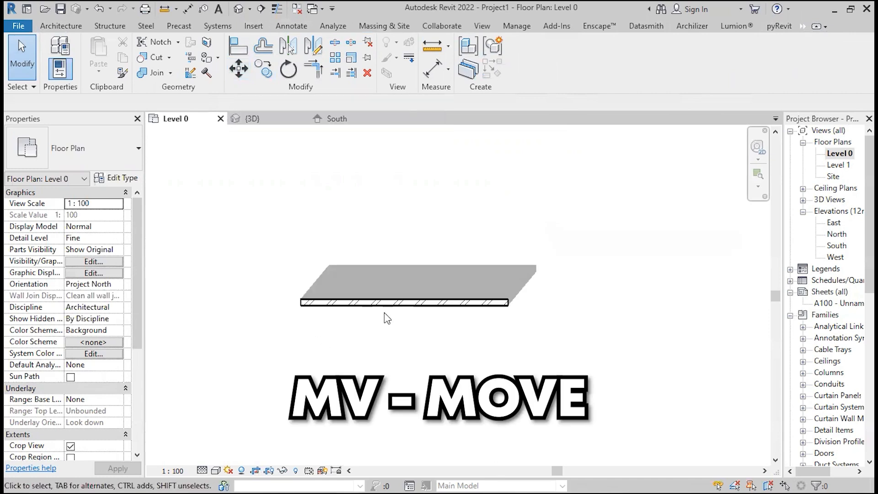
left_click(441, 305)
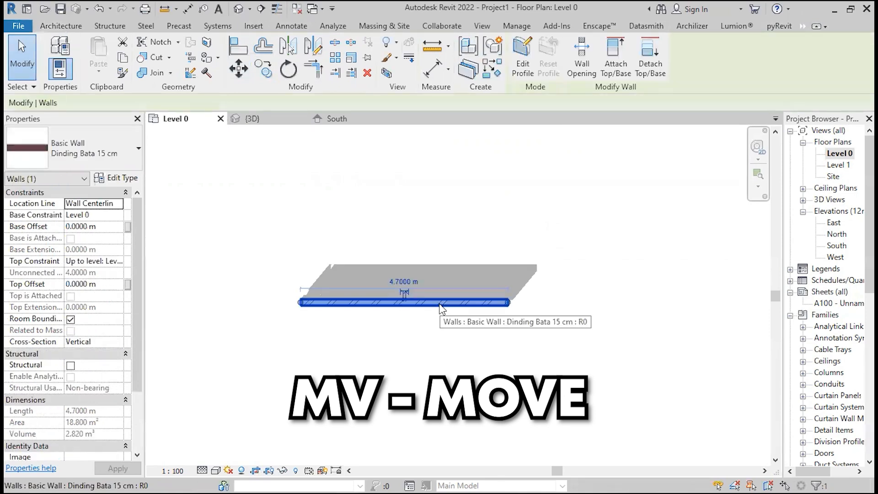
left_click(239, 68)
left_click(372, 300)
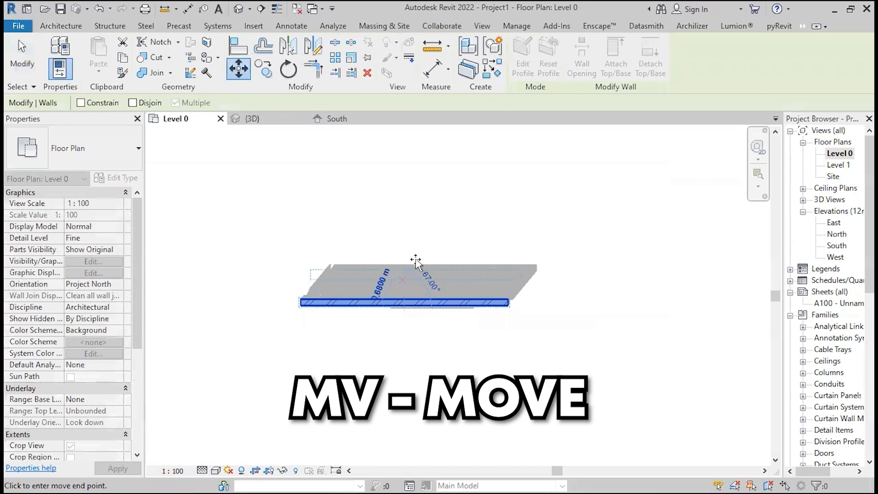
left_click(426, 229)
Move the same wall diagonally down and to the left, using two freely chosen points
key("m")
key("v")
left_click(439, 235)
left_click(346, 328)
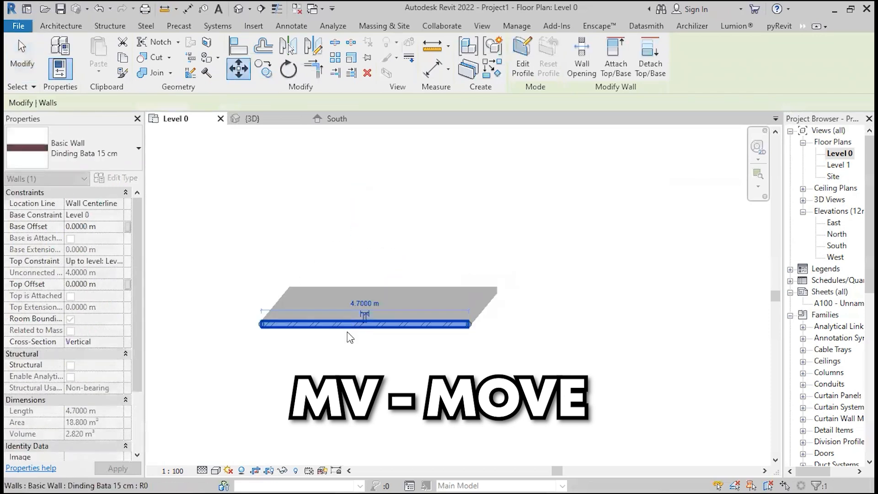
Move the wall about 2.08 m straight up in the plan
key("m")
key("v")
left_click(392, 327)
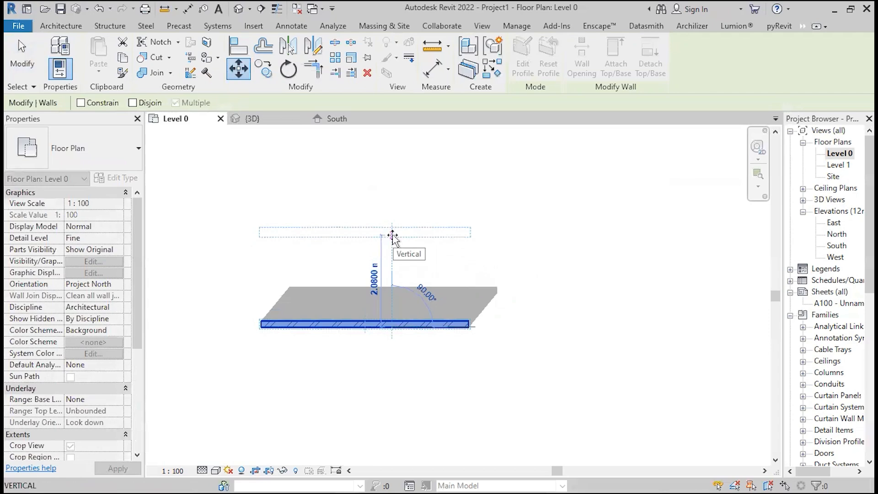
left_click(392, 235)
Move the wall about 3.32 m straight down in the plan and deselect it
key("m")
key("v")
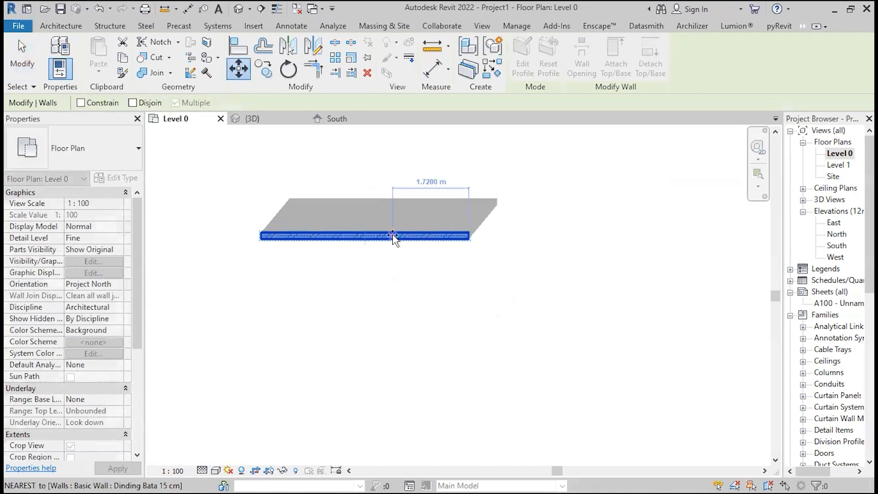
left_click(392, 235)
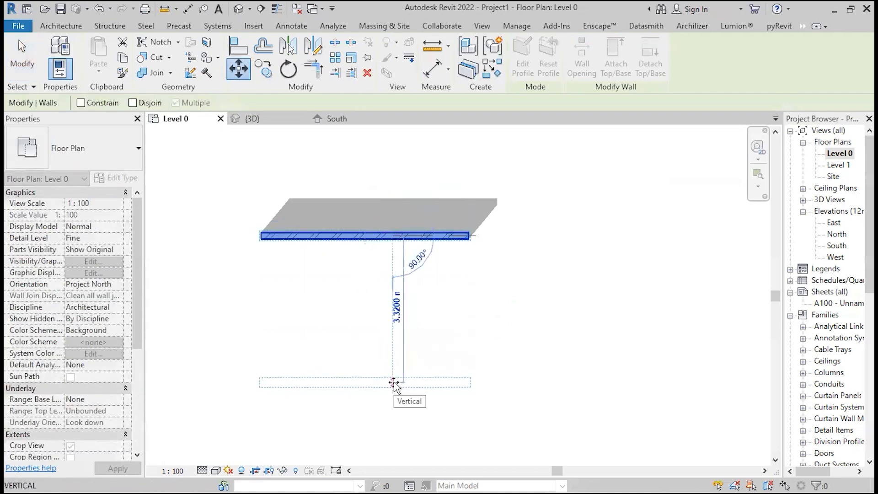
left_click(393, 382)
scroll(393, 384, "up", 3)
middle_click_drag(394, 385, 403, 392)
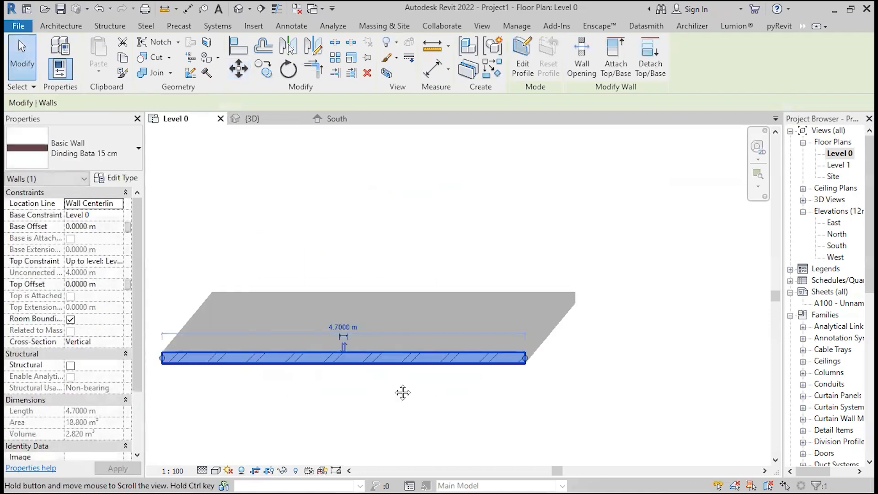
left_click(416, 386)
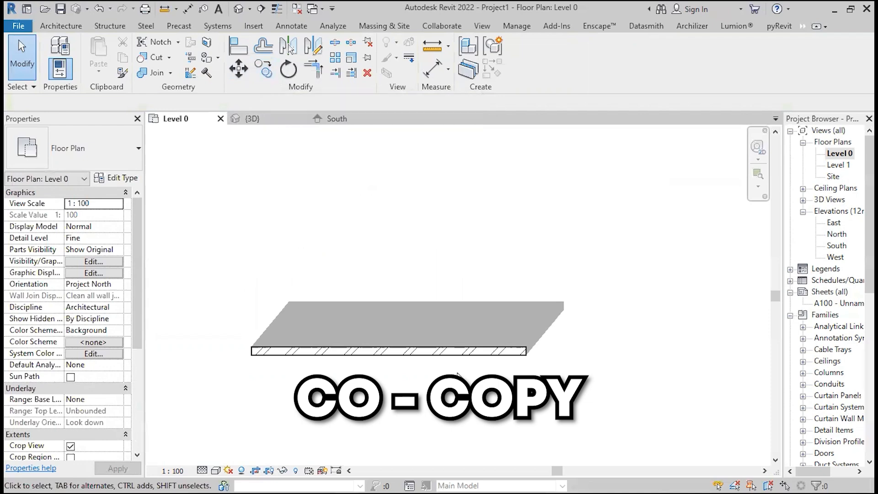
Copy the wall 5 m straight up in the plan, with multiple copies allowed
left_click(411, 311)
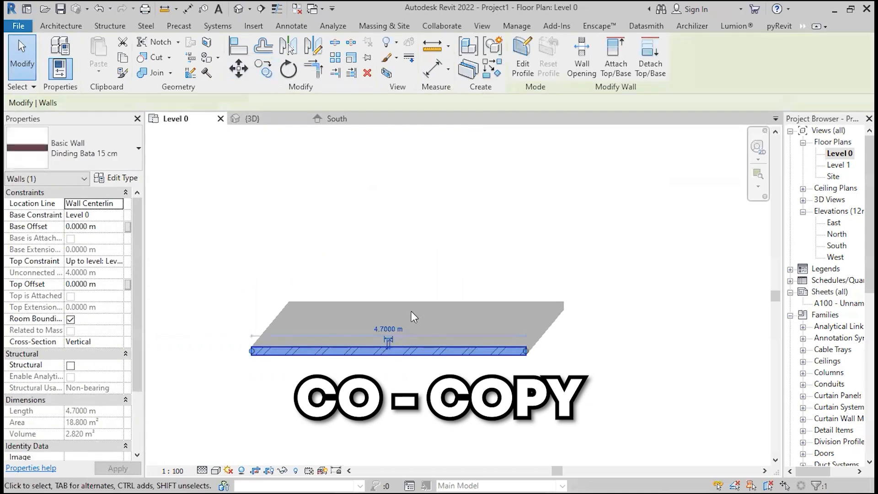
key("c")
key("o")
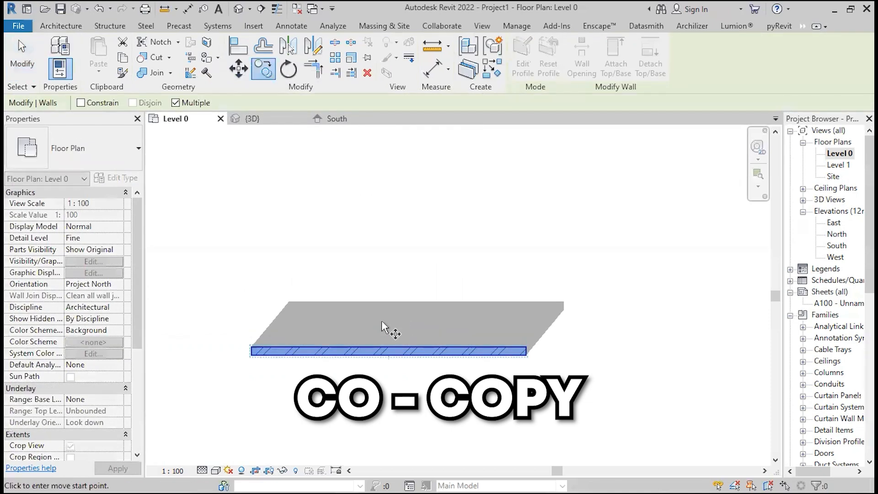
left_click(398, 352)
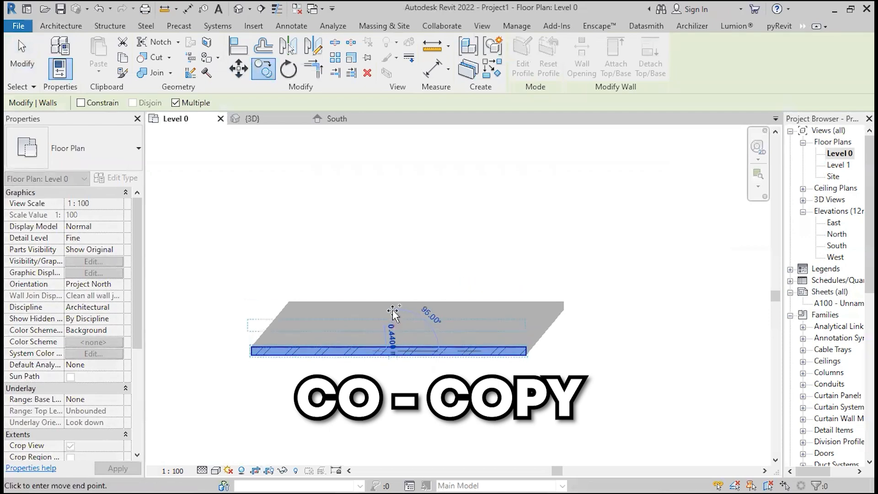
middle_click_drag(398, 180, 401, 240)
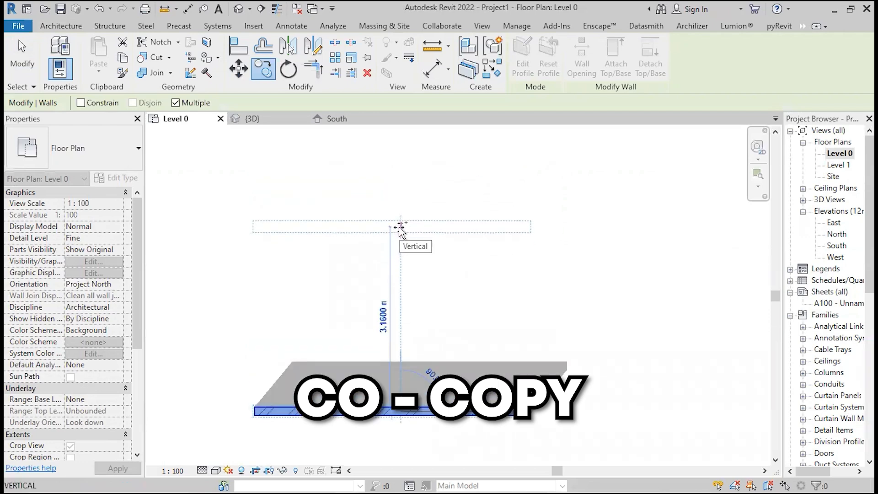
type("5")
key("Return")
scroll(402, 227, "down", 4)
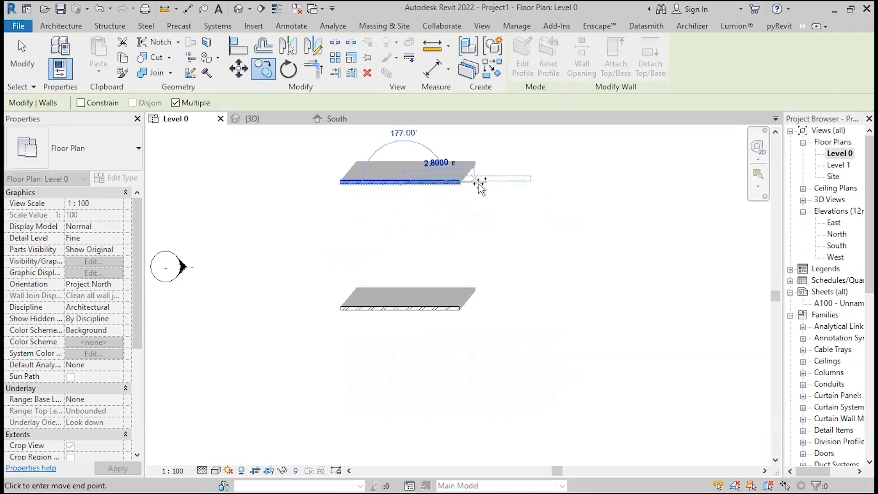
Place two more horizontally aligned copies of the wall, one on each side between the two existing walls, about 10.1 m apart, and finish copying
left_click(555, 235)
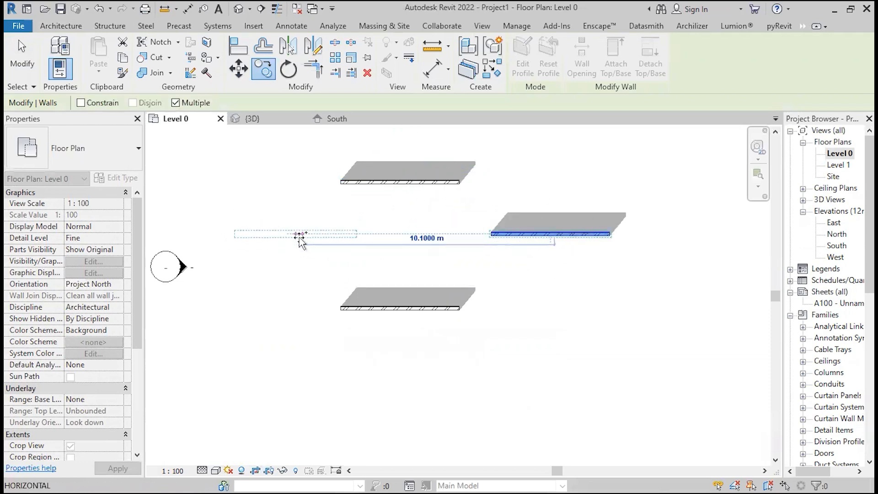
left_click(299, 236)
key("Escape")
key("Escape")
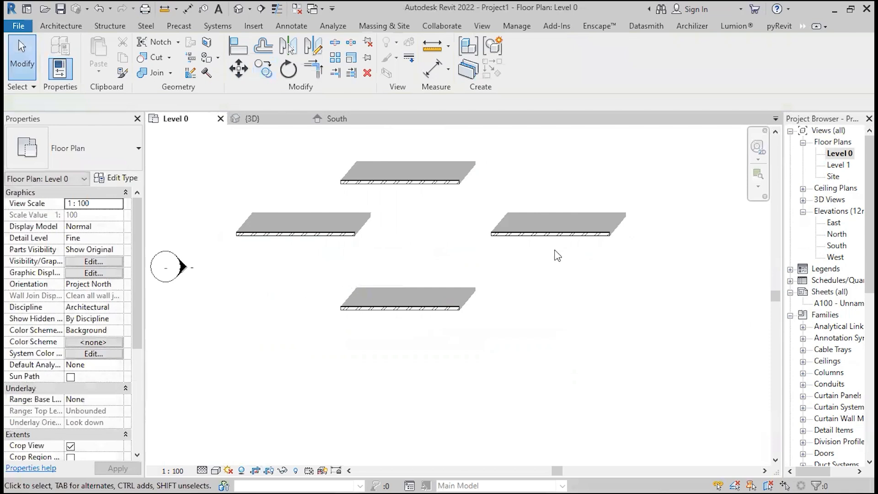
left_click_drag(548, 264, 524, 212)
left_click(518, 271)
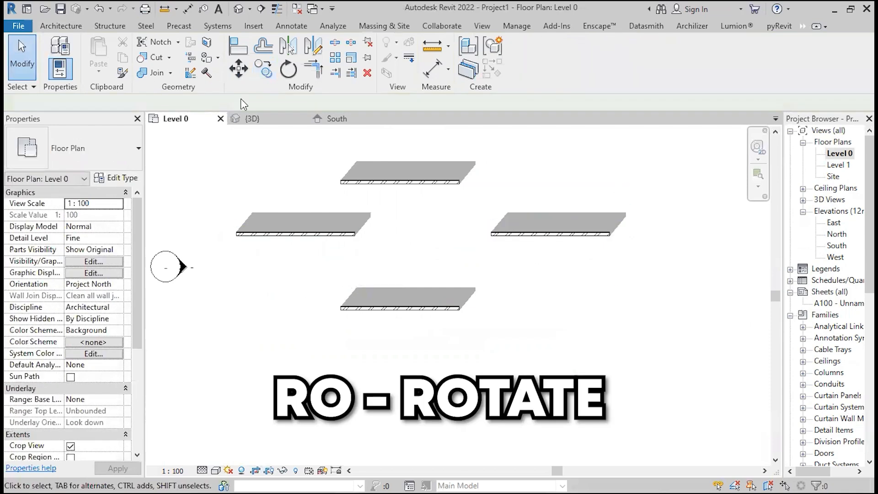
Rotate a copy of the right-hand wall 90° about its centre, so that it crosses the original
left_click(547, 233)
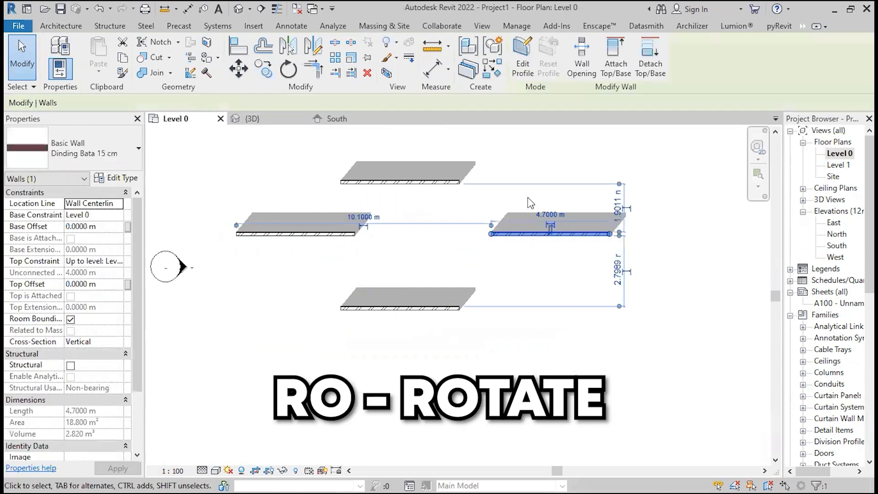
key("r")
key("o")
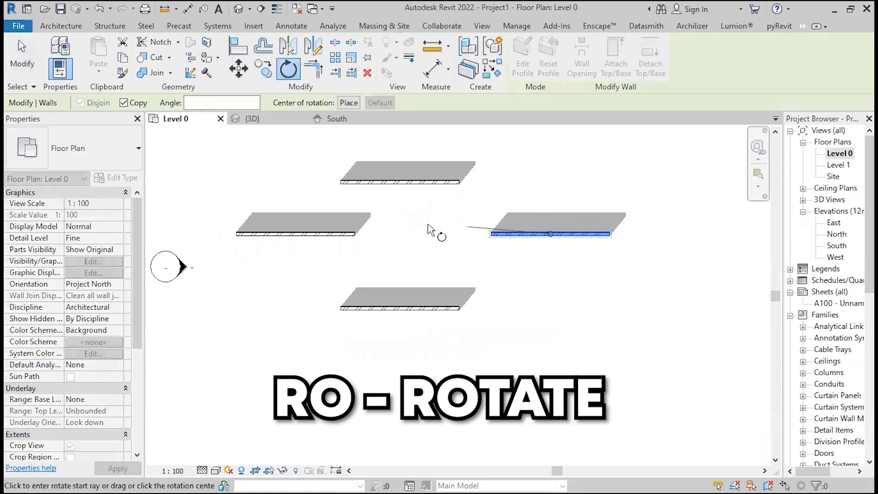
left_click(416, 235)
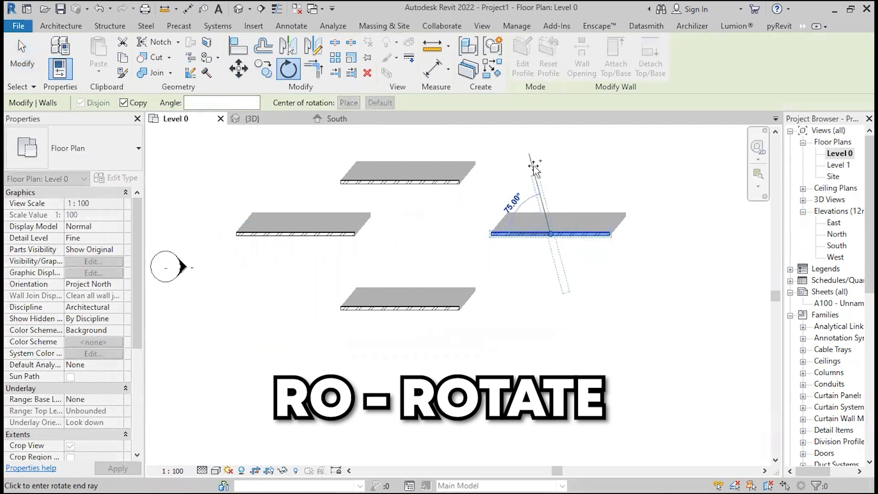
left_click(551, 167)
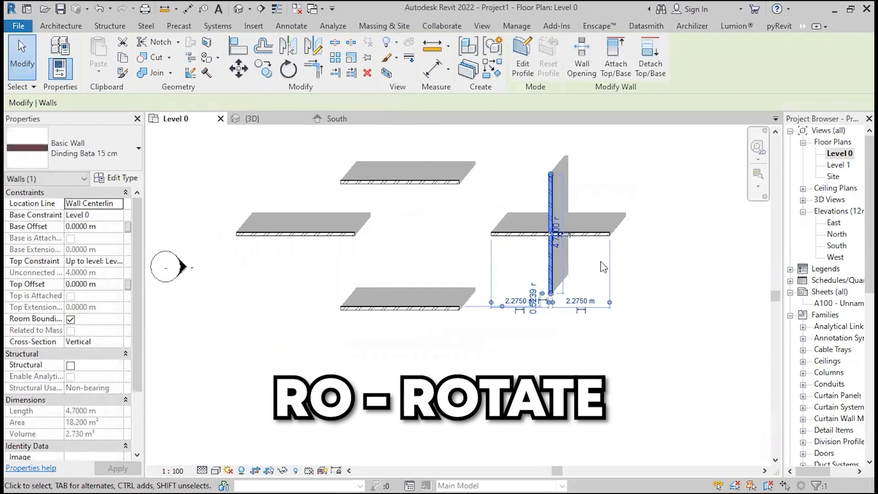
scroll(595, 256, "down", 2)
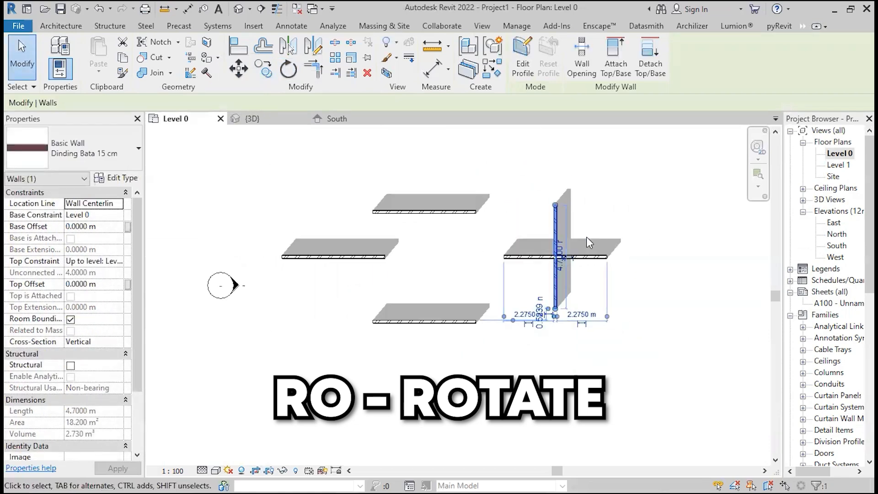
key("r")
key("o")
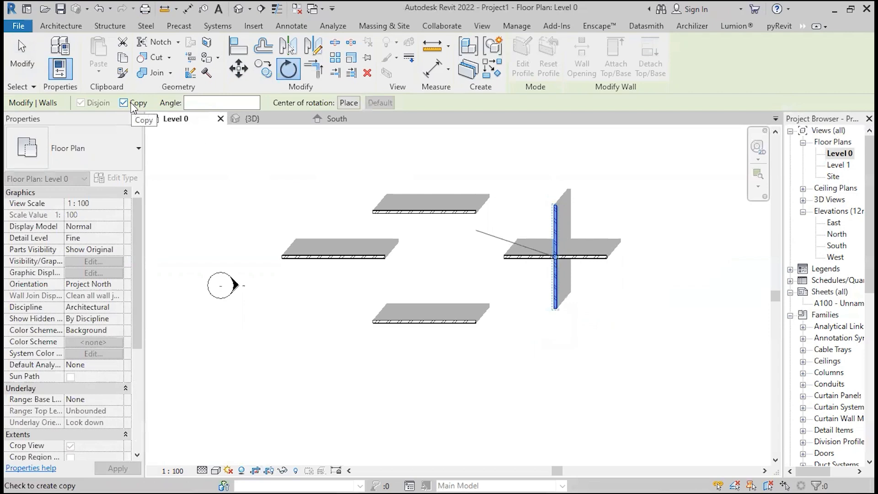
key("Escape")
key("Escape")
Delete the horizontal wall that crosses the vertical wall on the right side of the plan
left_click_drag(611, 291, 579, 213)
key("Delete")
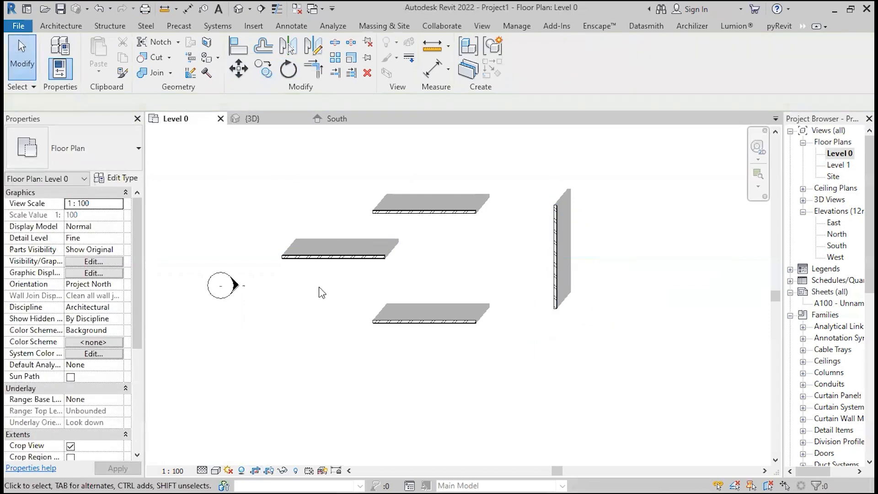
Rotate the left-hand wall 90° about its centre with the Copy option turned off, and deselect it
left_click(327, 256)
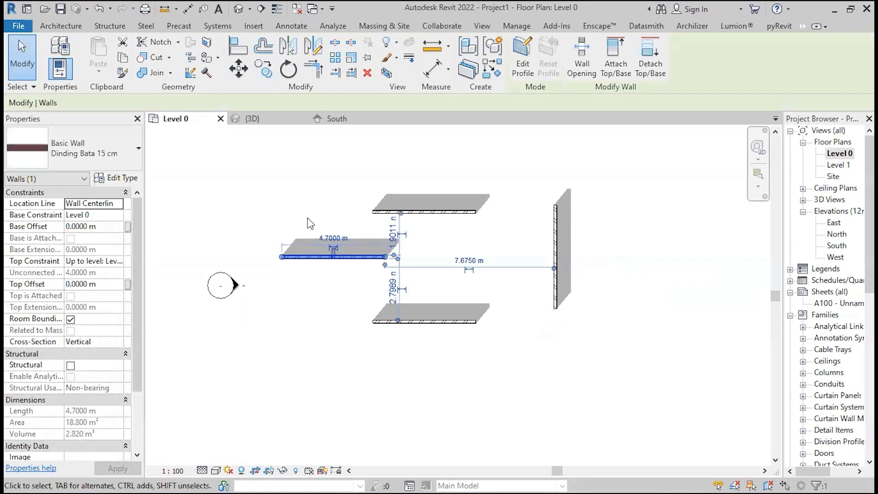
left_click(301, 75)
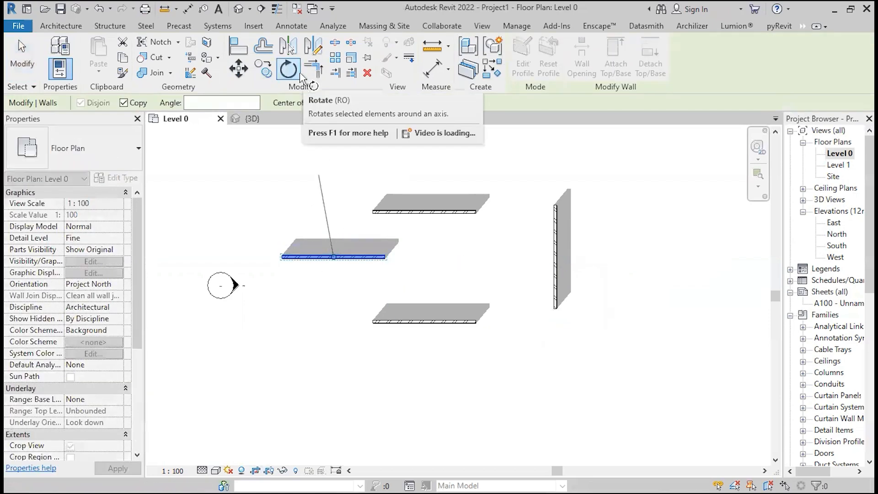
left_click(124, 103)
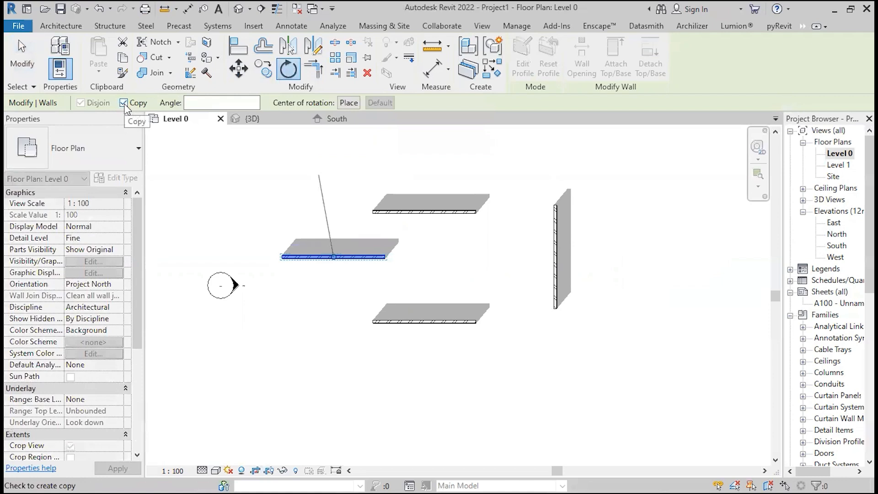
left_click(124, 103)
left_click(412, 256)
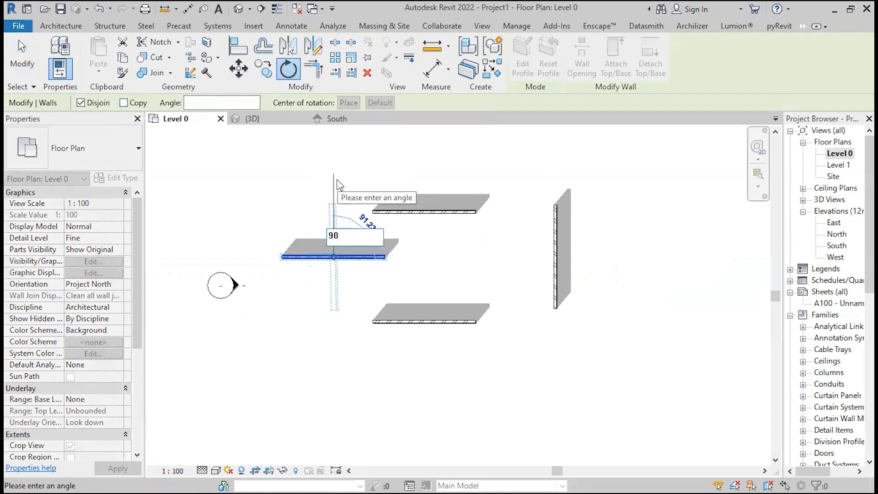
left_click(335, 184)
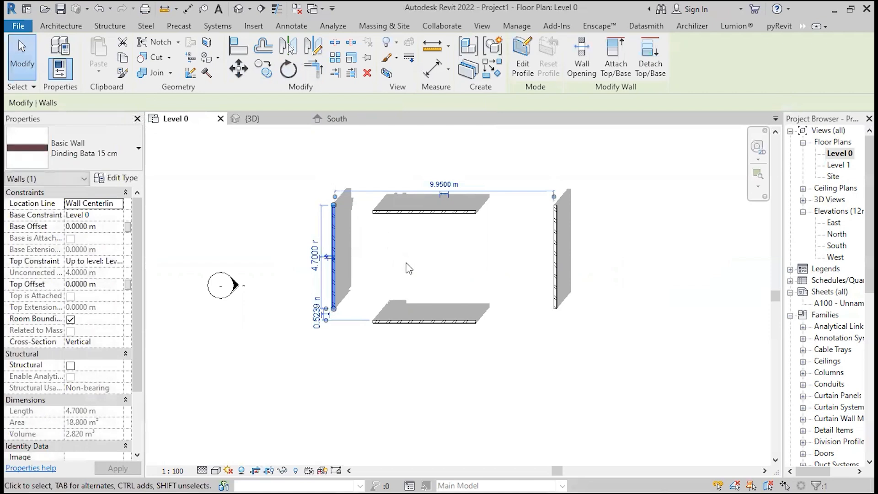
scroll(386, 247, "up", 1)
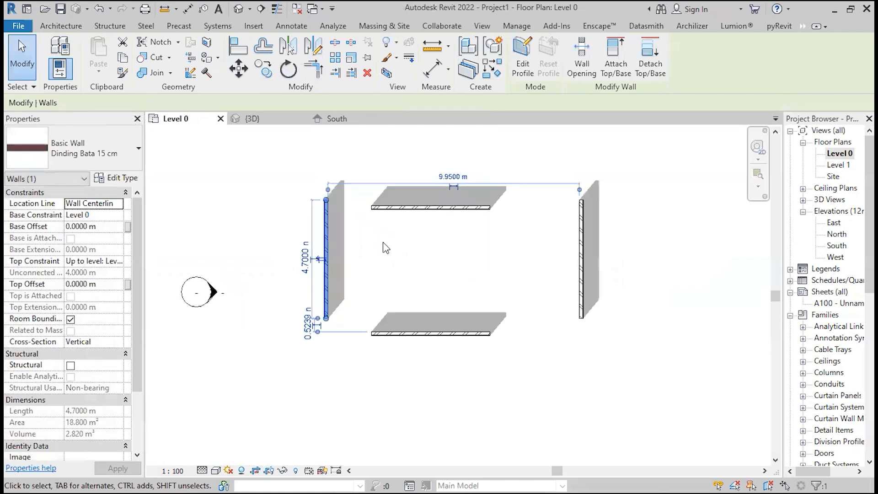
left_click(386, 248)
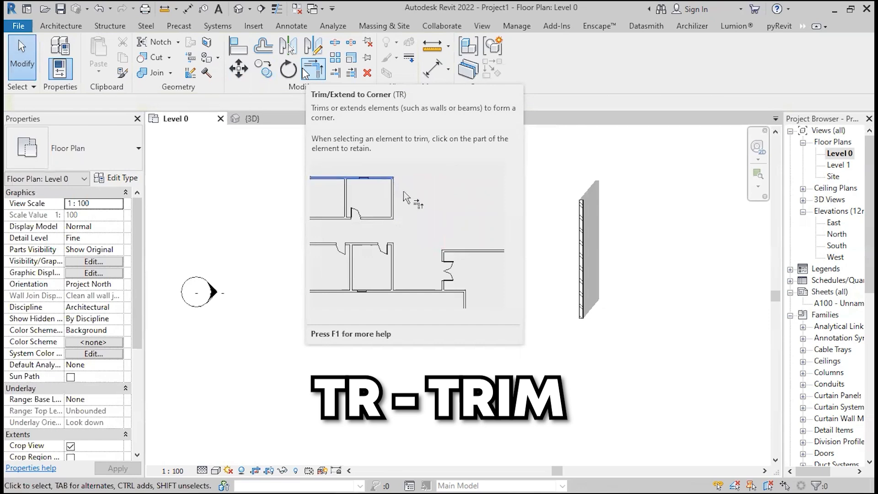
Join the left-hand and right-hand vertical walls to the upper horizontal wall with Trim/Extend to Corner
left_click(304, 74)
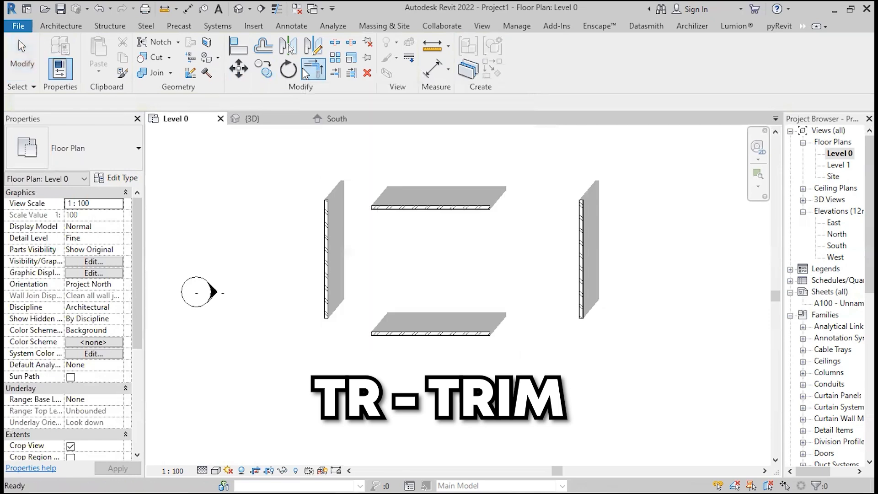
left_click(325, 286)
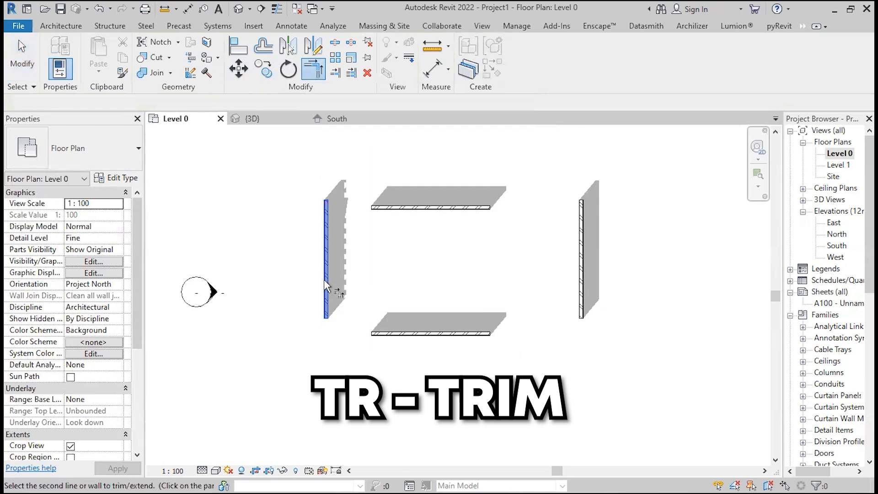
left_click(456, 210)
left_click(582, 259)
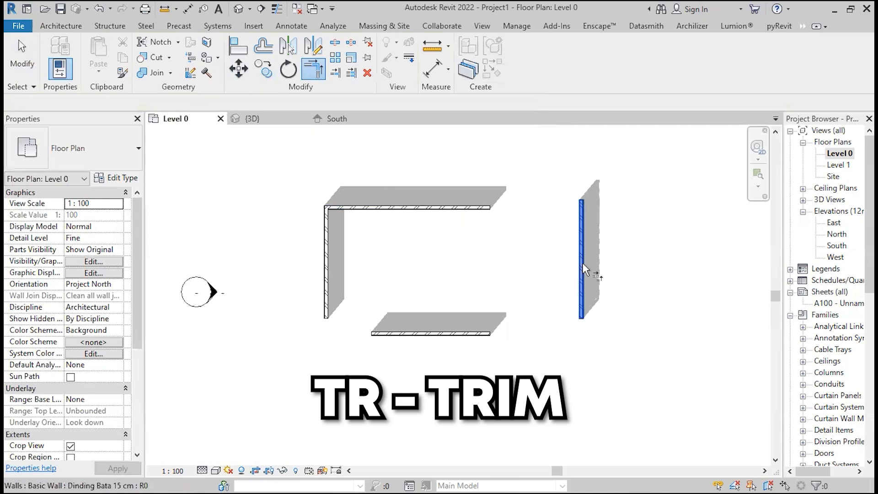
left_click(461, 208)
Trim/extend the lower horizontal wall to corners with the right-hand and left-hand walls, closing the rectangle, and finish trimming
left_click(446, 333)
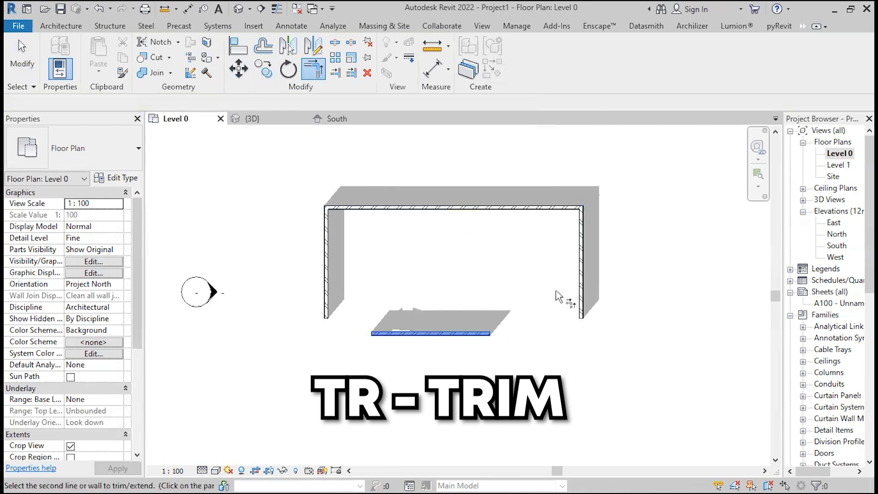
left_click(579, 287)
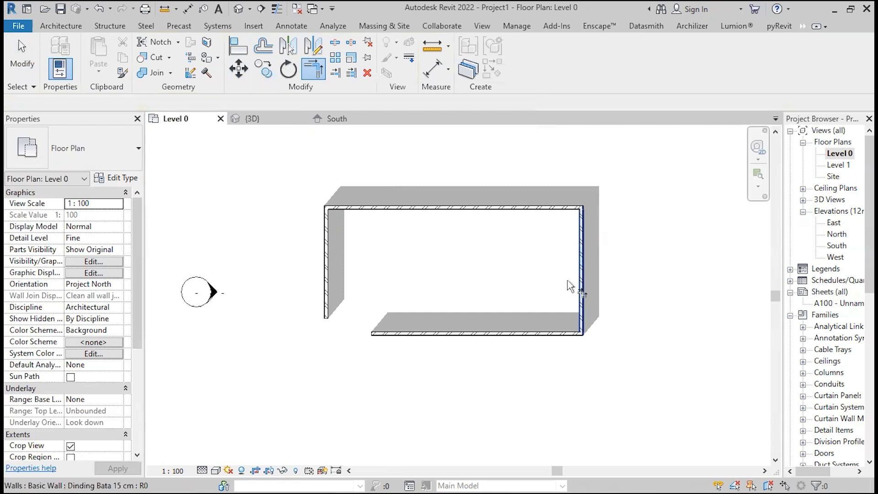
left_click(419, 333)
left_click(324, 283)
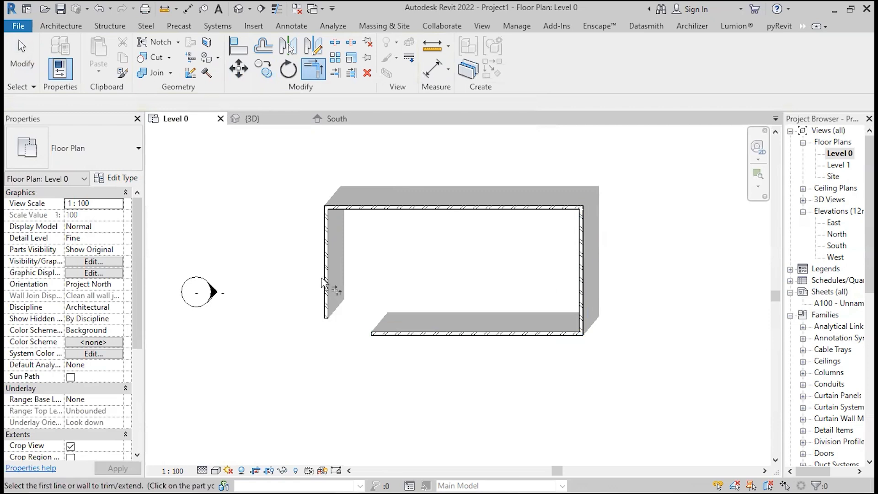
left_click(438, 334)
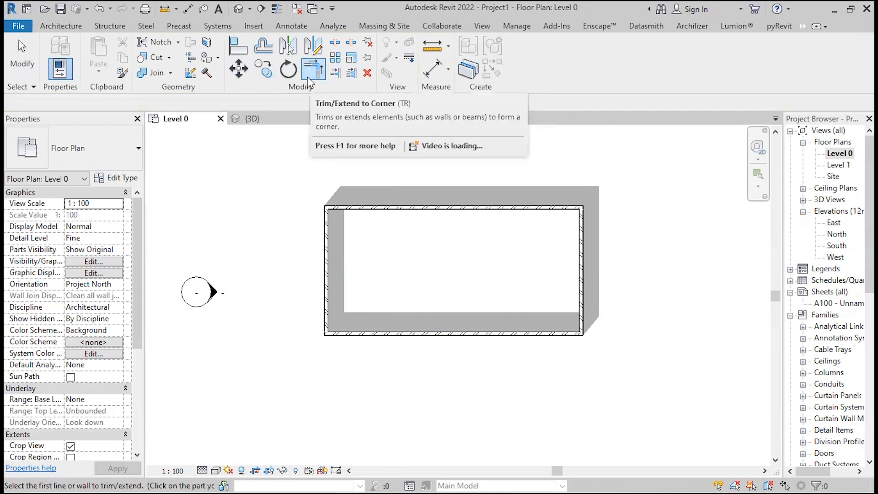
scroll(594, 338, "up", 3)
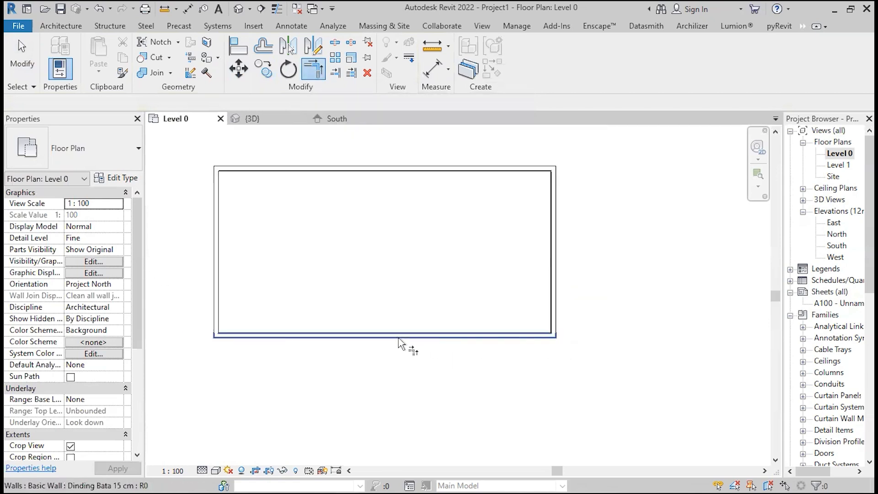
scroll(398, 343, "down", 2)
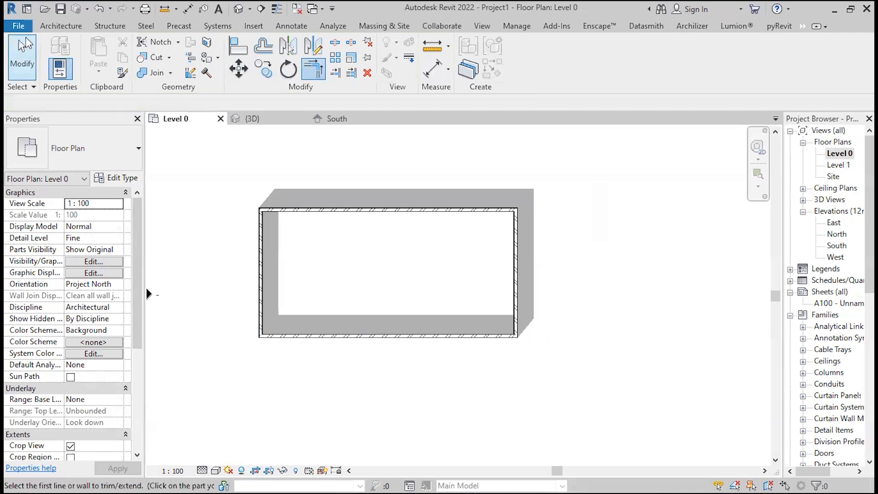
left_click(25, 43)
Draw a short horizontal Wall-Int_12P-100Blk-12P wall inside the rectangle, ending short of the right-hand wall
scroll(421, 269, "up", 1)
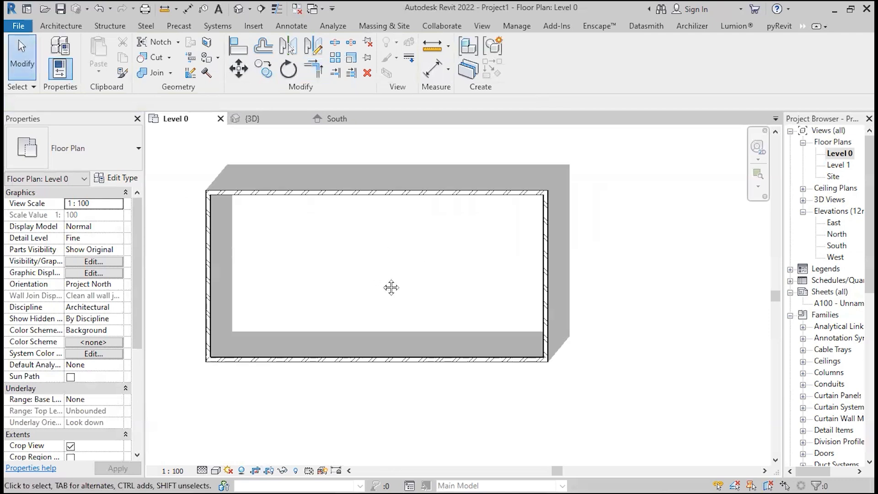
middle_click_drag(392, 288, 518, 317)
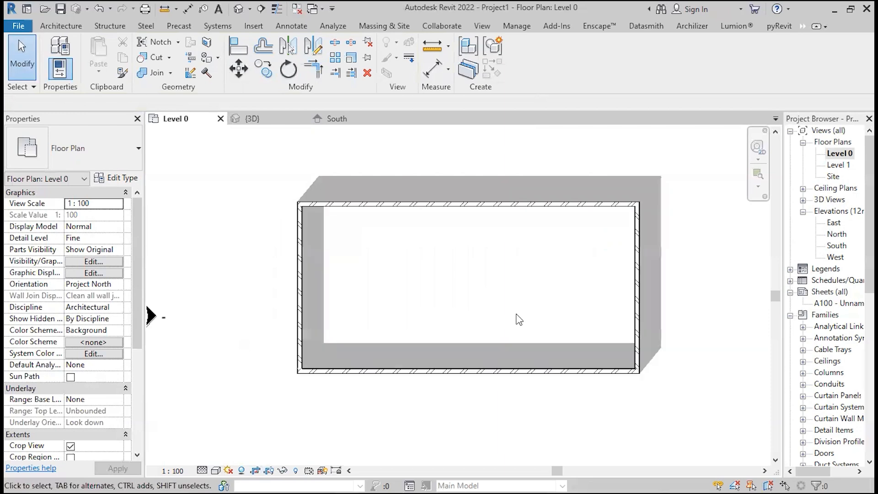
key("w")
key("a")
left_click(461, 279)
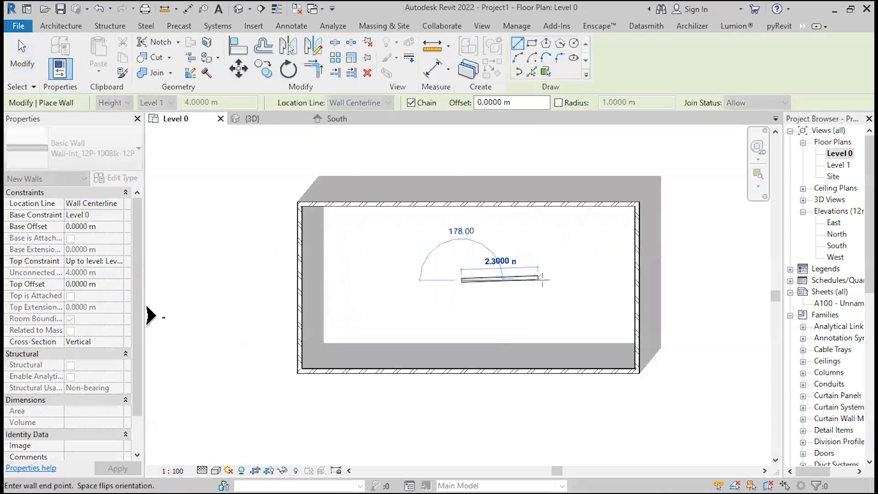
left_click(551, 280)
key("Escape")
key("Escape")
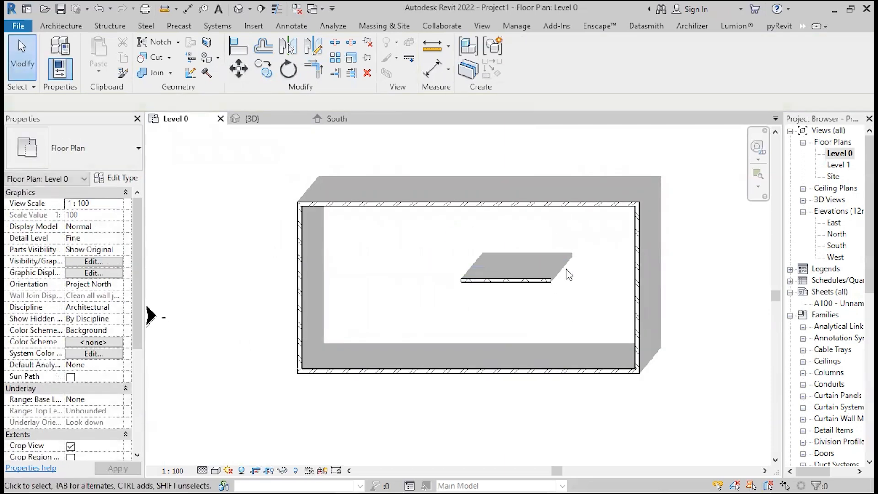
left_click(508, 280)
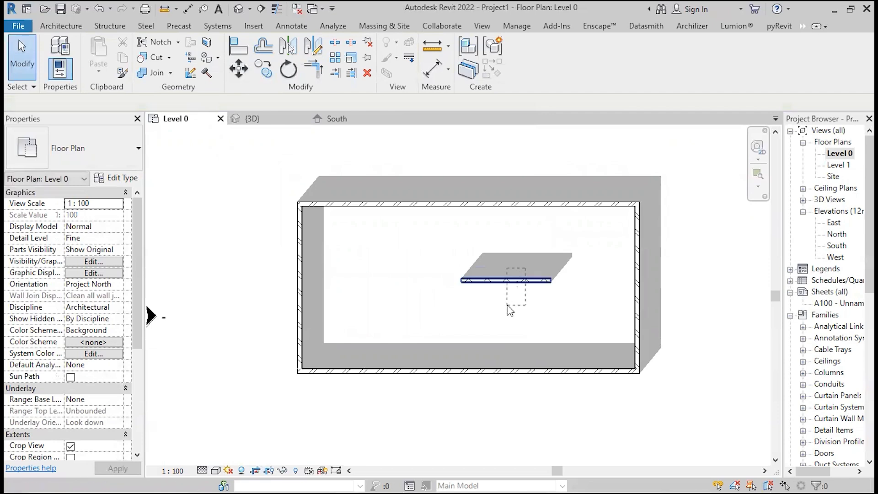
left_click(637, 274)
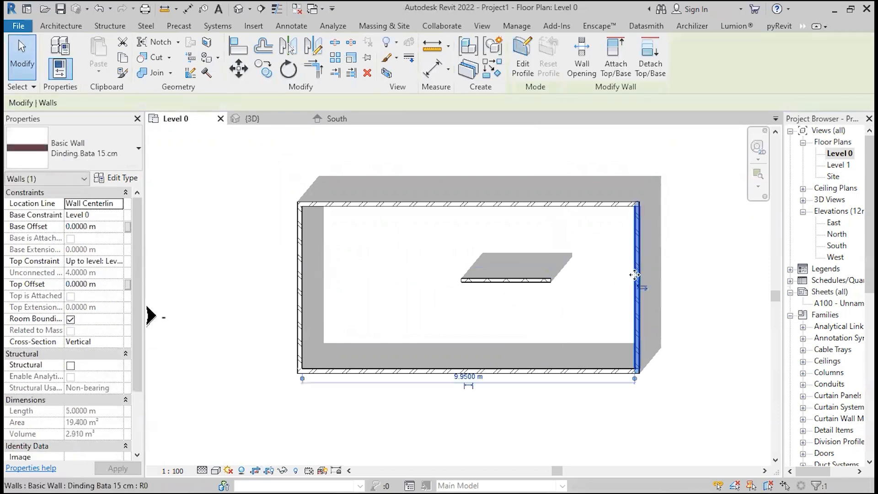
left_click(623, 278)
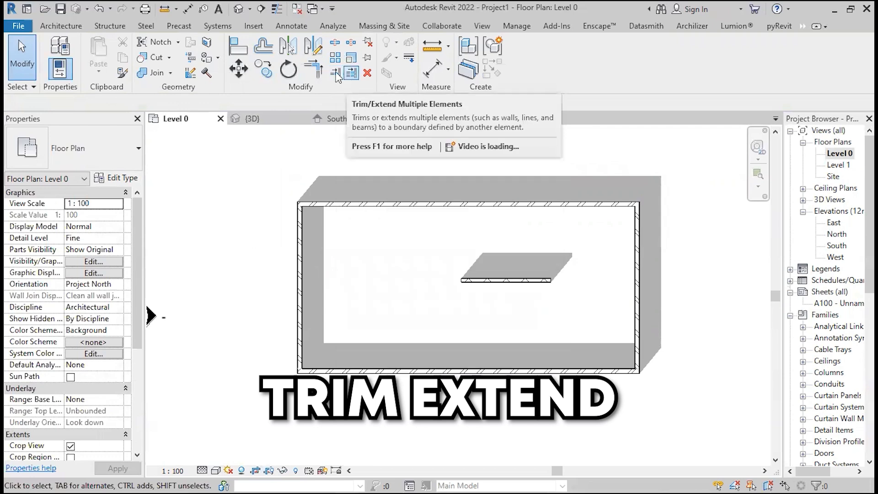
Try to trim the right-hand outer wall with Trim/Extend Single Element, using the short interior wall as the boundary
left_click(336, 74)
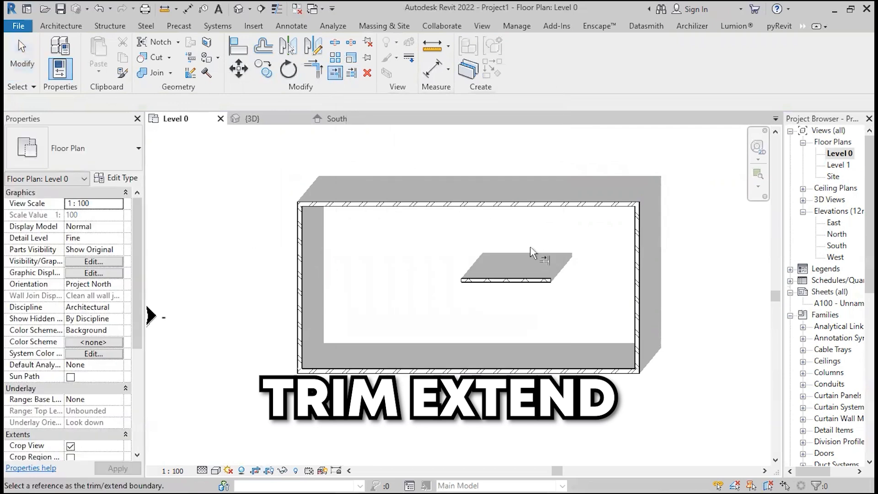
left_click(536, 281)
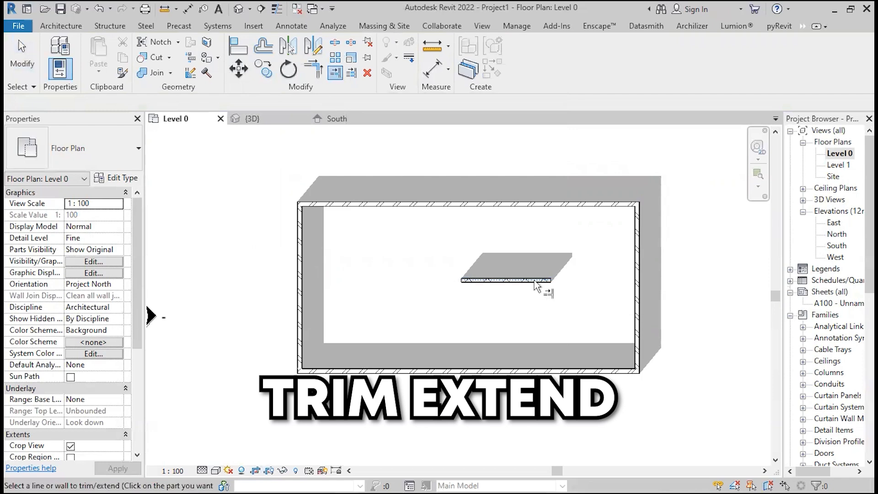
left_click(642, 247)
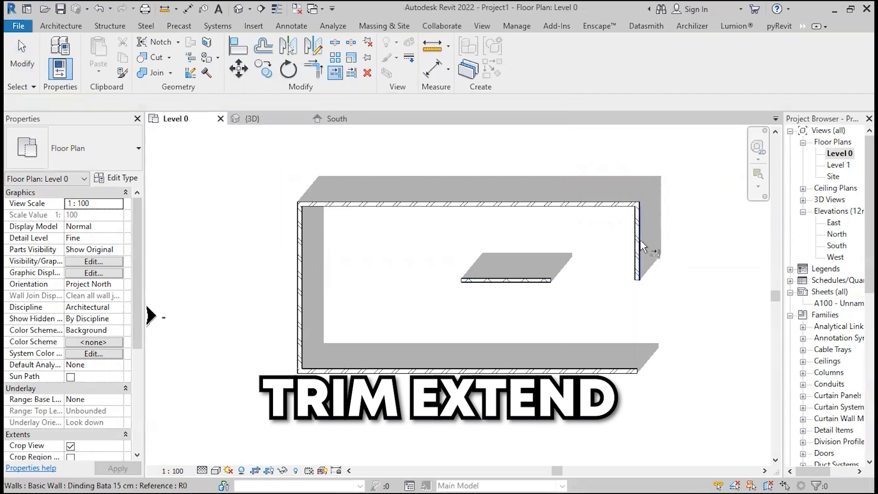
Extend the short interior wall to the right-hand outer wall, using the outer wall as the boundary, and finish the command
left_click(641, 241)
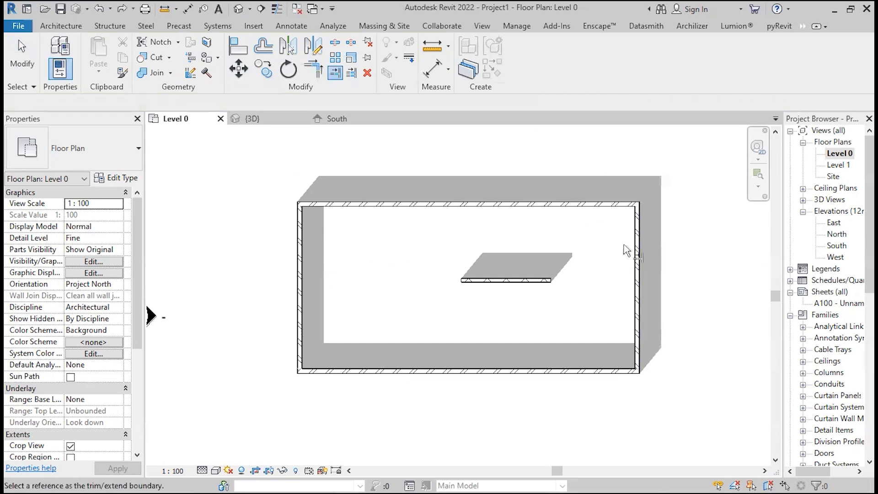
left_click(534, 281)
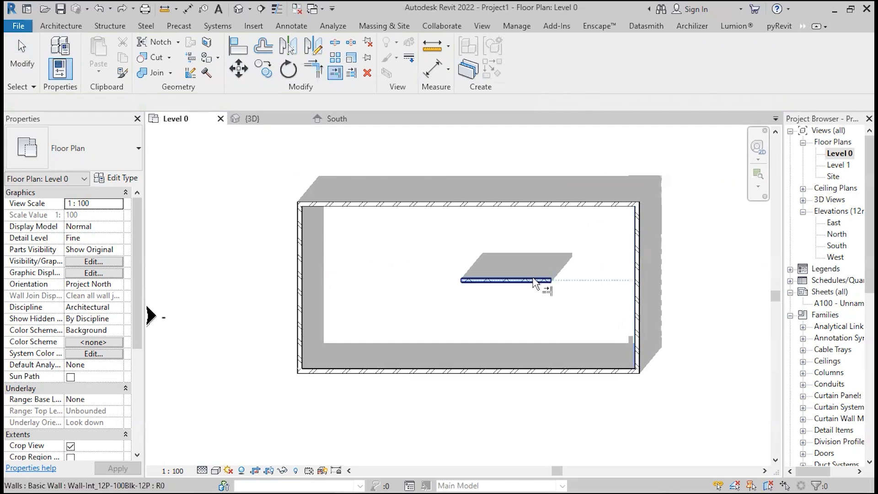
left_click(534, 281)
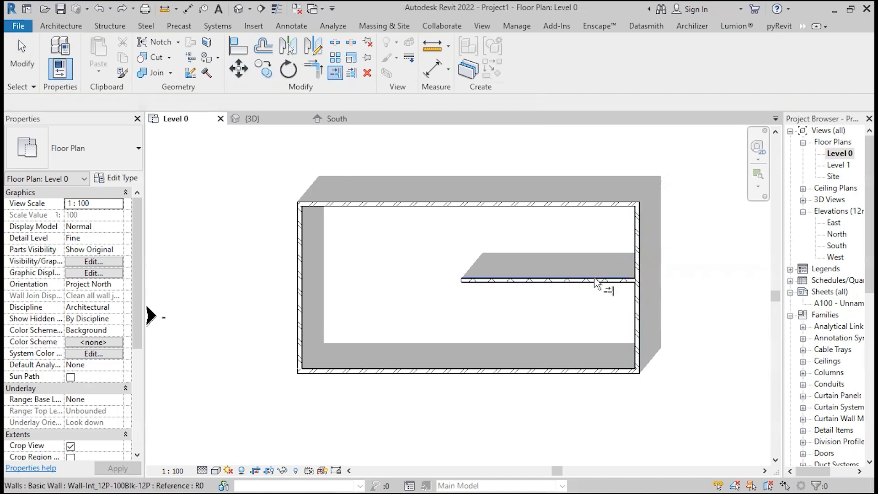
scroll(530, 292, "down", 1)
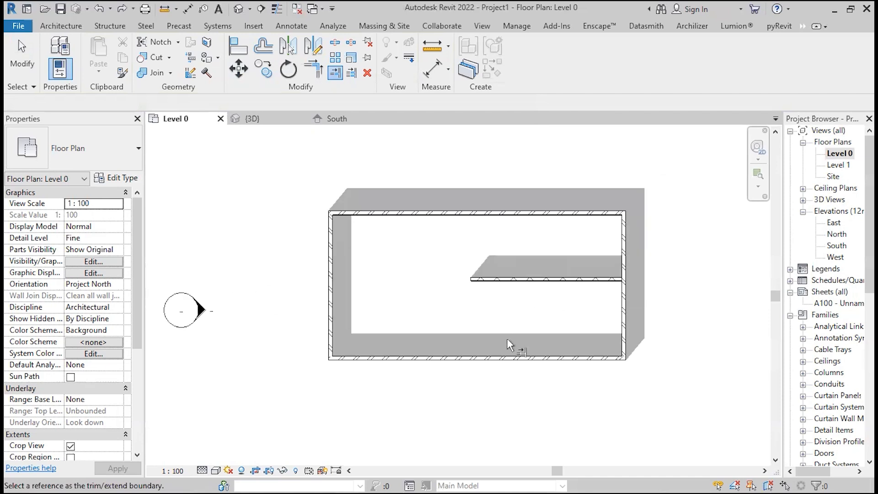
key("Escape")
Delete the horizontal interior wall from the rectangle
scroll(354, 356, "down", 3)
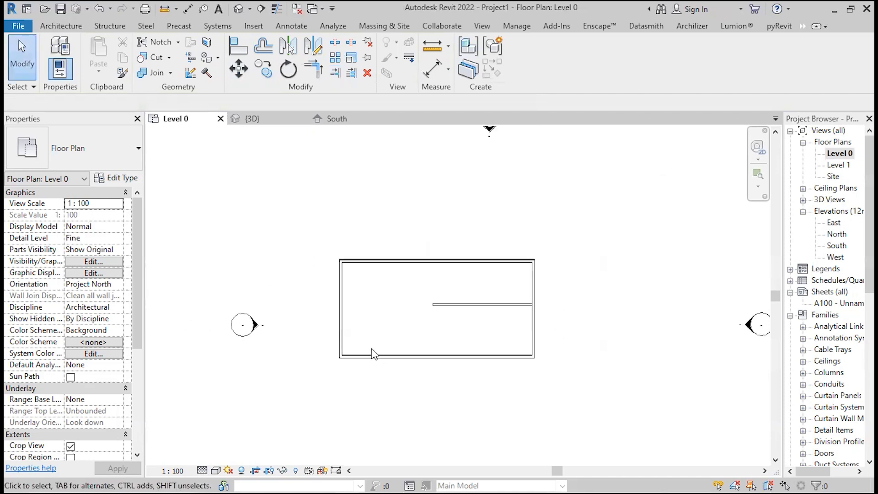
scroll(371, 352, "up", 1)
left_click_drag(531, 331, 498, 291)
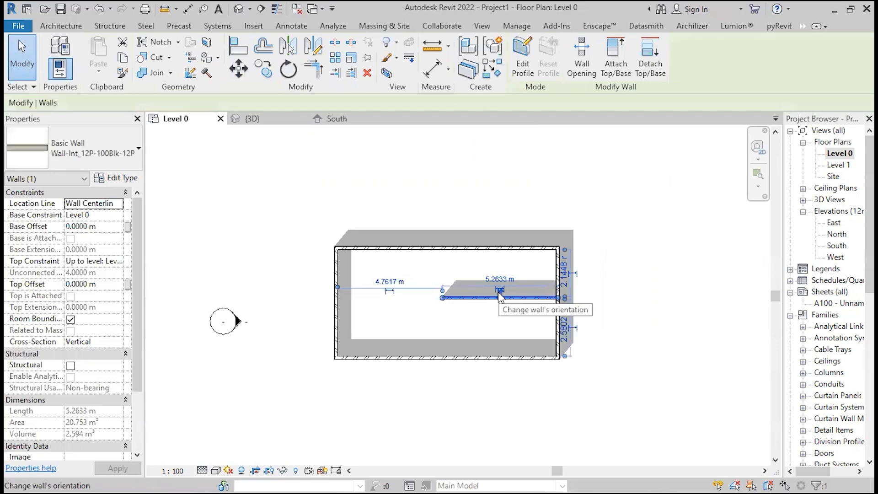
key("Delete")
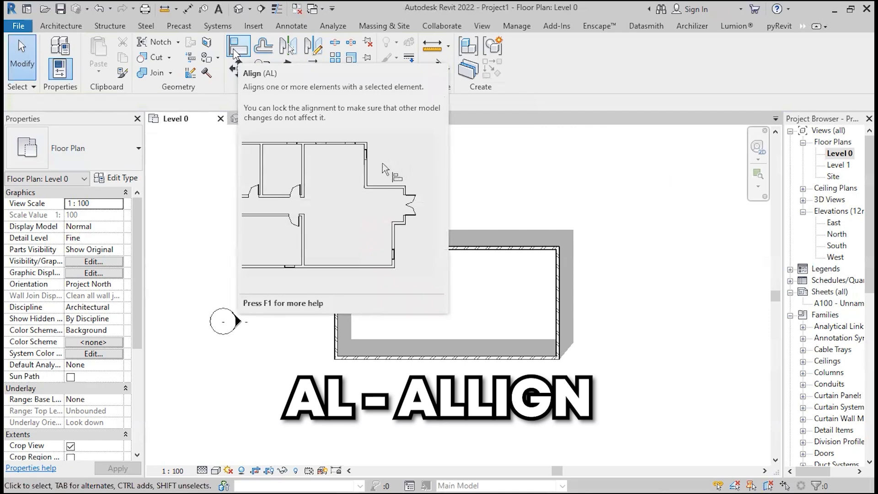
Draw a vertical Wall-Int_12P-100Blk-12P wall about 2.7 m long above the rectangle, slightly inward of its left-hand side
key("w")
key("a")
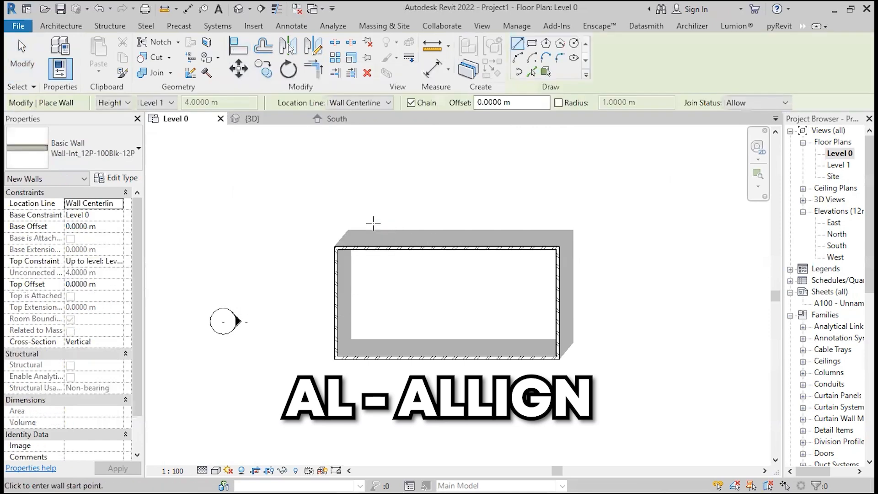
left_click(373, 222)
left_click(373, 164)
key("Escape")
key("Escape")
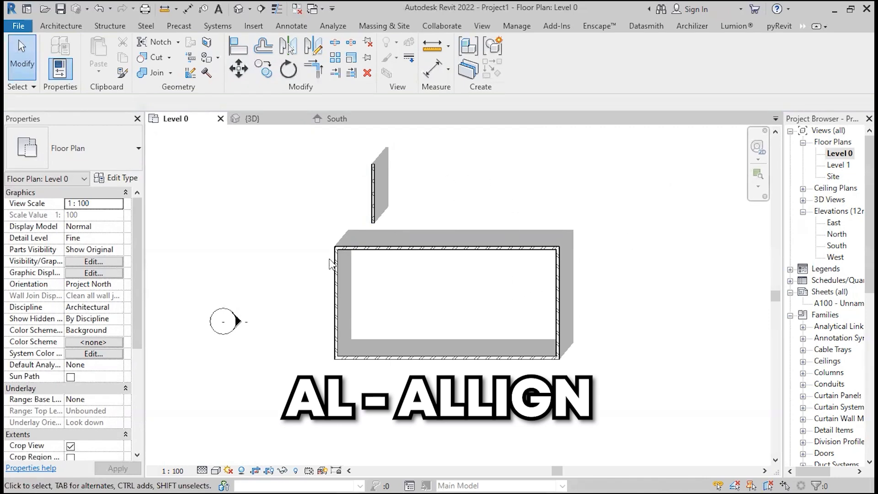
left_click_drag(402, 215, 298, 165)
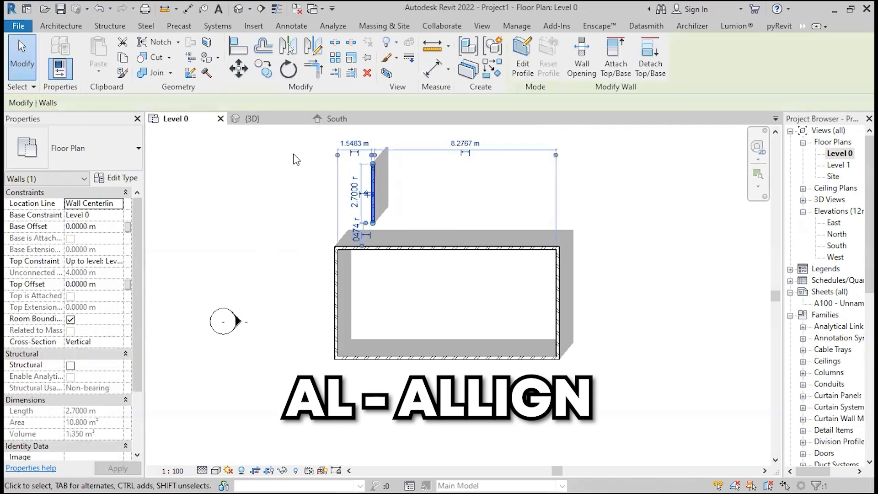
left_click_drag(388, 298, 274, 271)
left_click(525, 173)
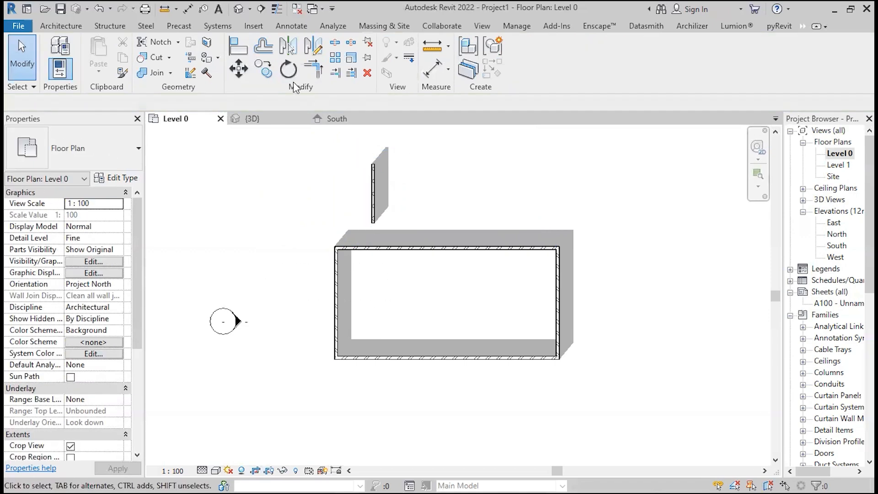
Align the left face of the short vertical wall with the outer face of the rectangle's left-hand wall, leaving the alignment unlocked
left_click(244, 55)
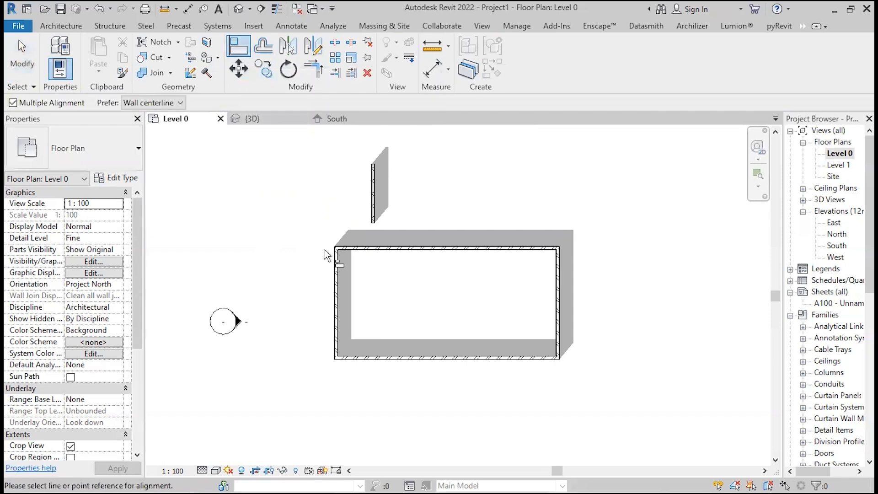
scroll(334, 265, "up", 3)
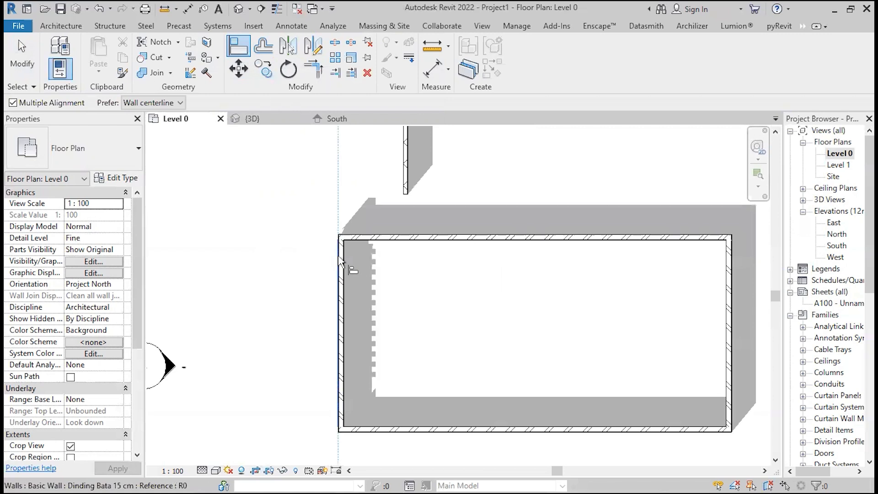
left_click(339, 264)
scroll(336, 256, "down", 3)
scroll(361, 236, "up", 3)
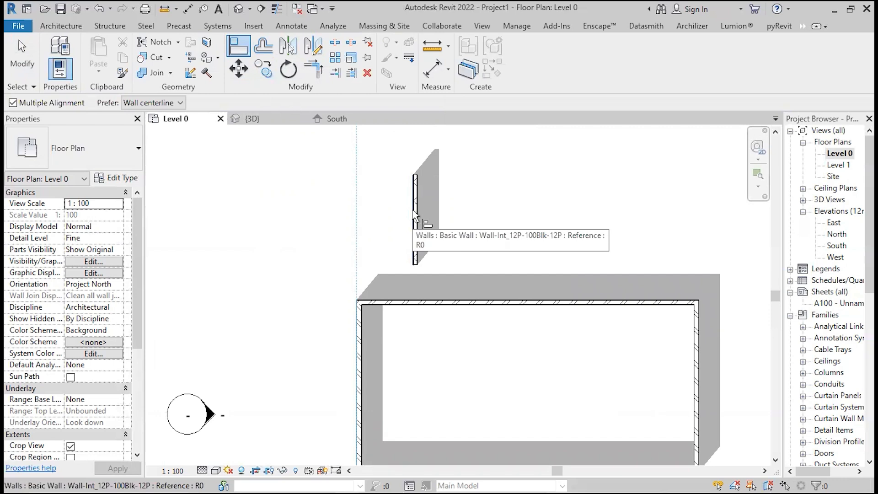
left_click(415, 215)
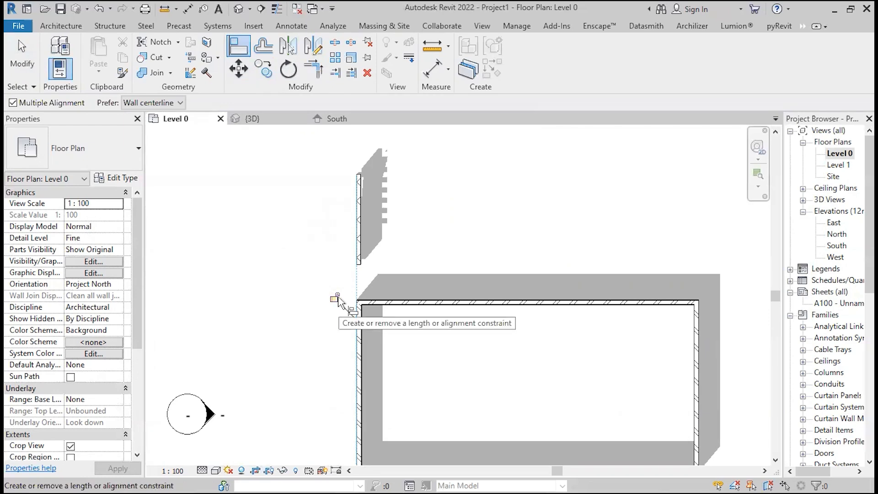
key("Escape")
key("Escape")
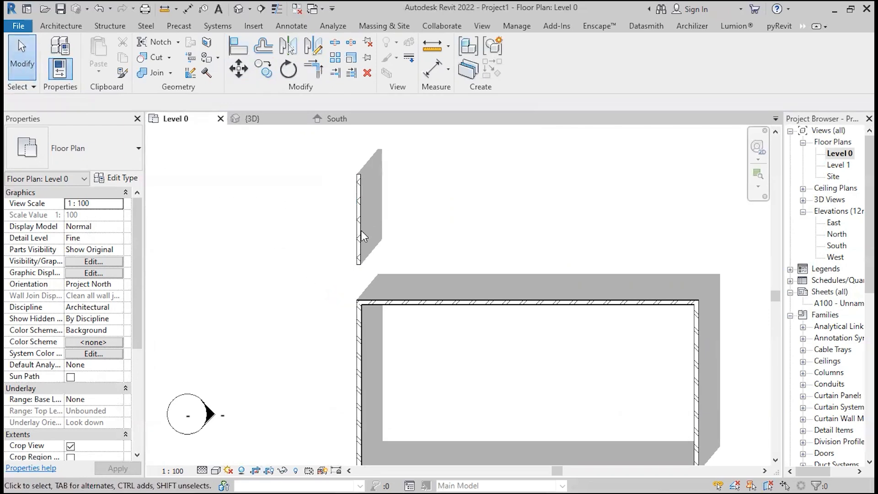
Move the short vertical wall inward and back outward to test its link with the rectangle's left-hand wall, ending slightly inward of its starting position
left_click_drag(361, 237, 481, 237)
key("Escape")
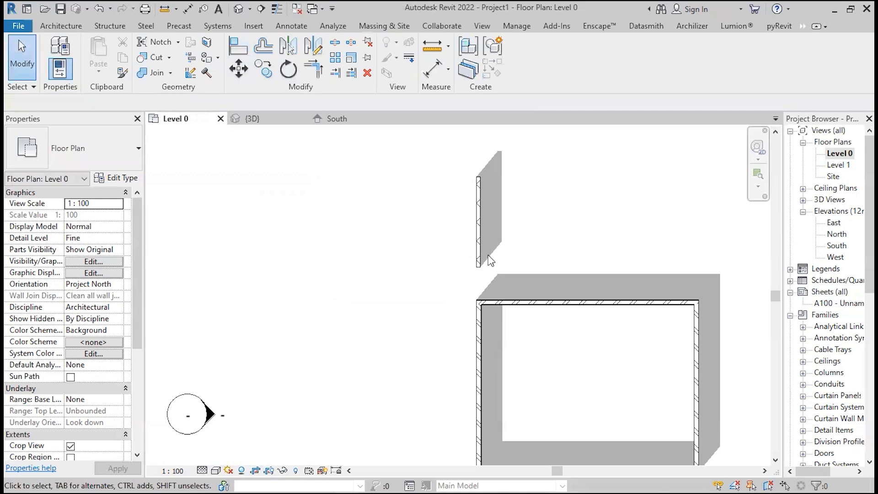
left_click_drag(481, 264, 375, 263)
left_click(487, 224)
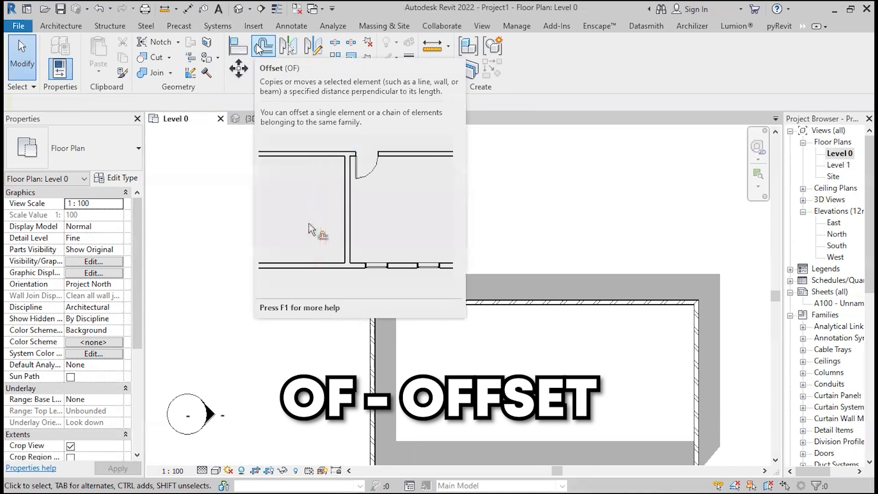
Offset two copies of the short vertical wall to its right, each at a numerical distance of 0.5 m from the previous wall
left_click(259, 47)
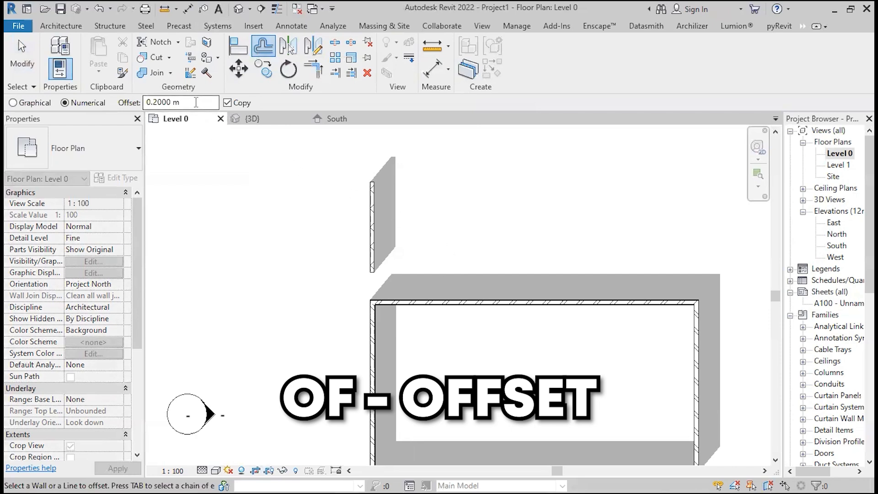
left_click_drag(196, 103, 154, 104)
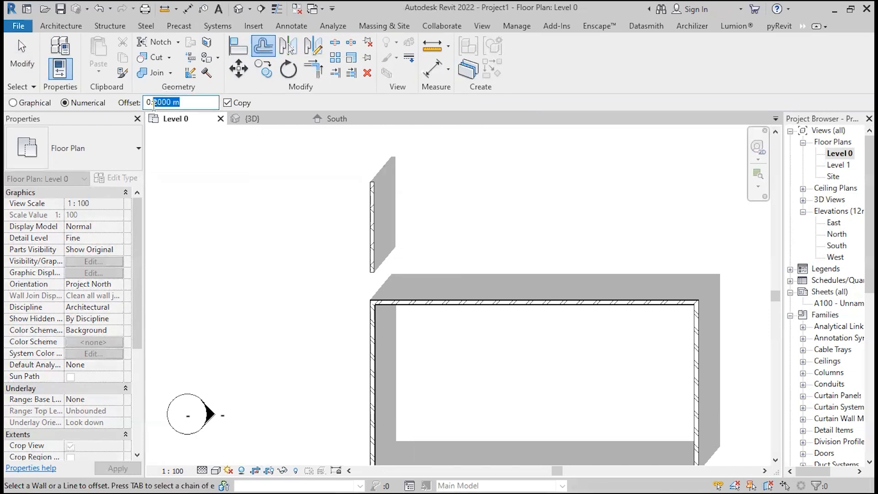
type("5")
left_click(373, 214)
scroll(374, 213, "up", 2)
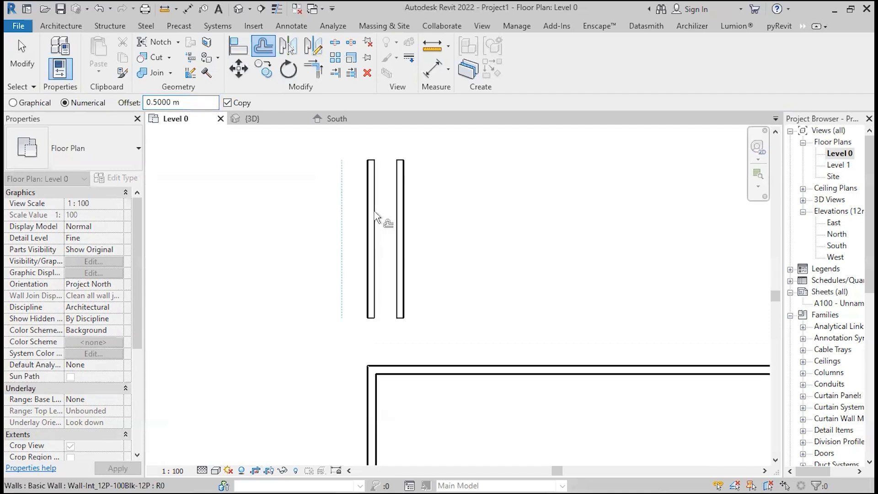
left_click(402, 221)
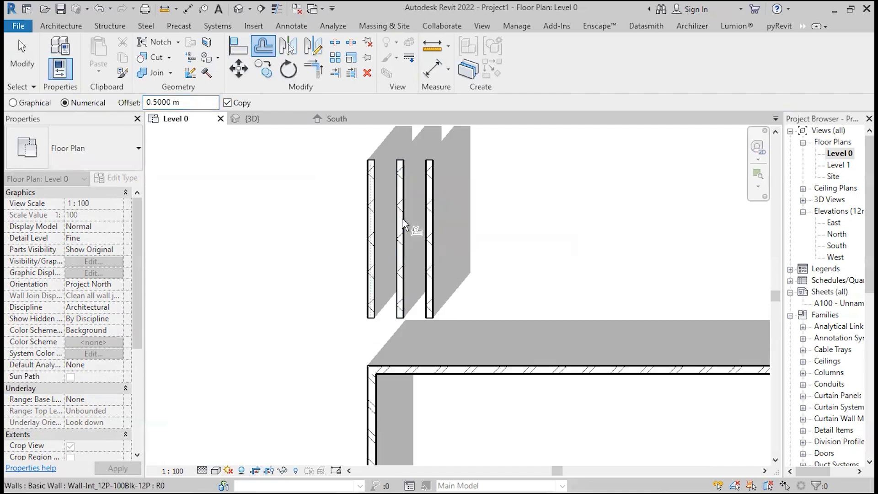
middle_click_drag(493, 236, 490, 271)
scroll(377, 163, "up", 1)
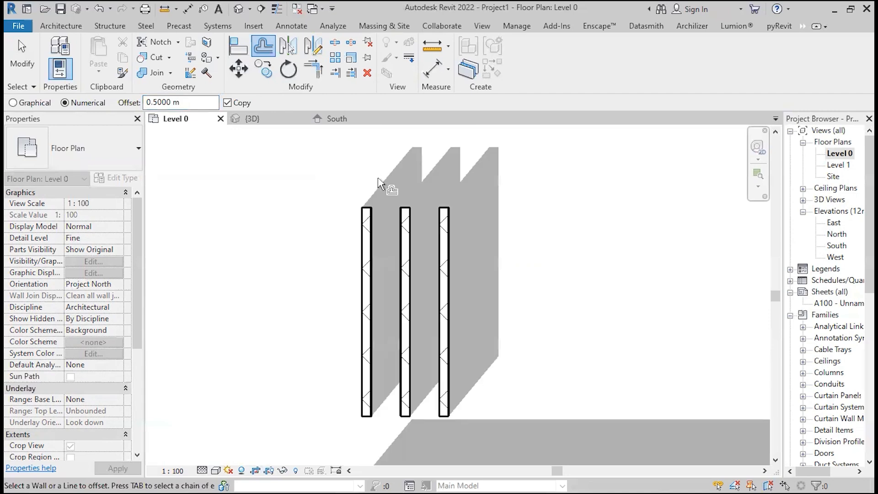
Offset a copy of the rectangle's upper wall 0.5 m outward, then undo that offset
scroll(386, 183, "down", 3)
scroll(565, 293, "up", 4)
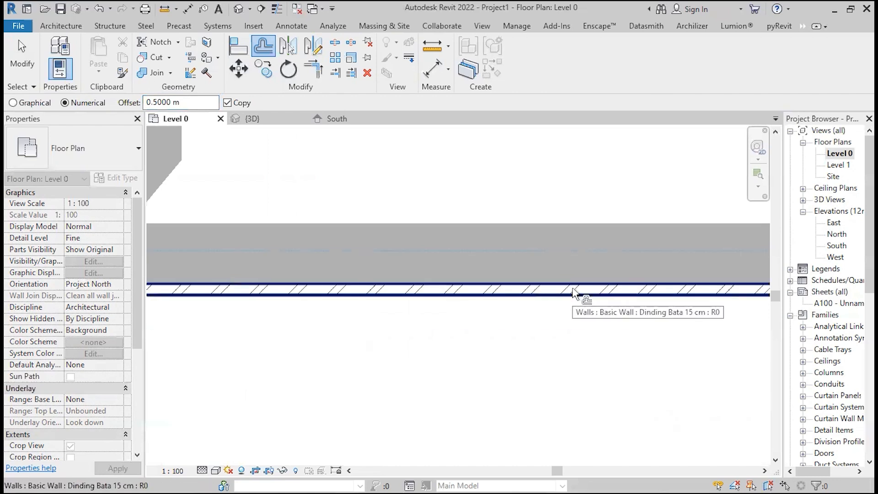
left_click(574, 293)
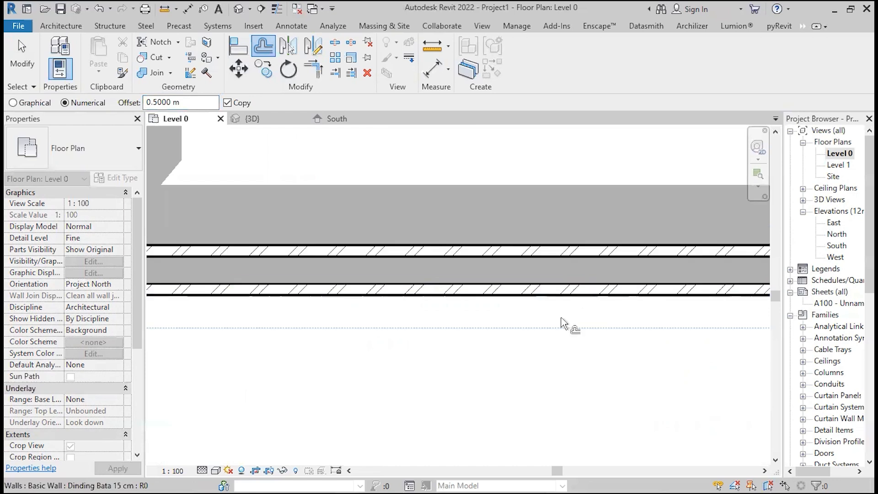
scroll(558, 333, "down", 3)
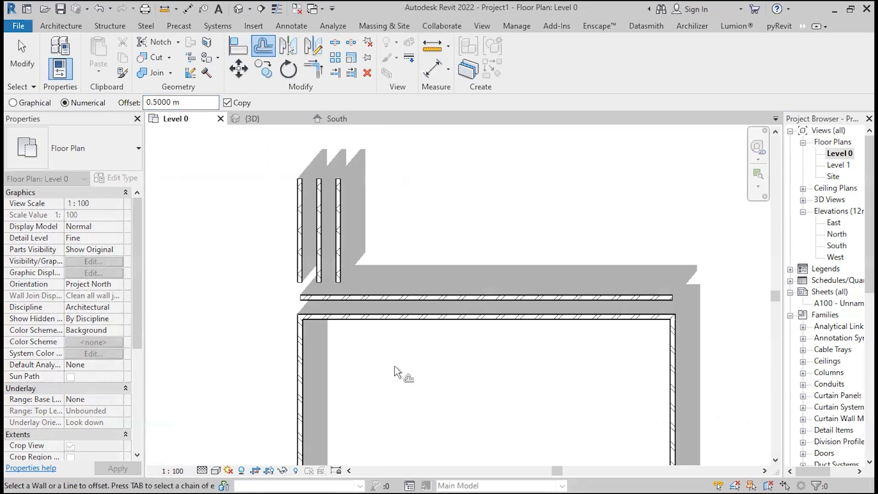
scroll(327, 311, "up", 2)
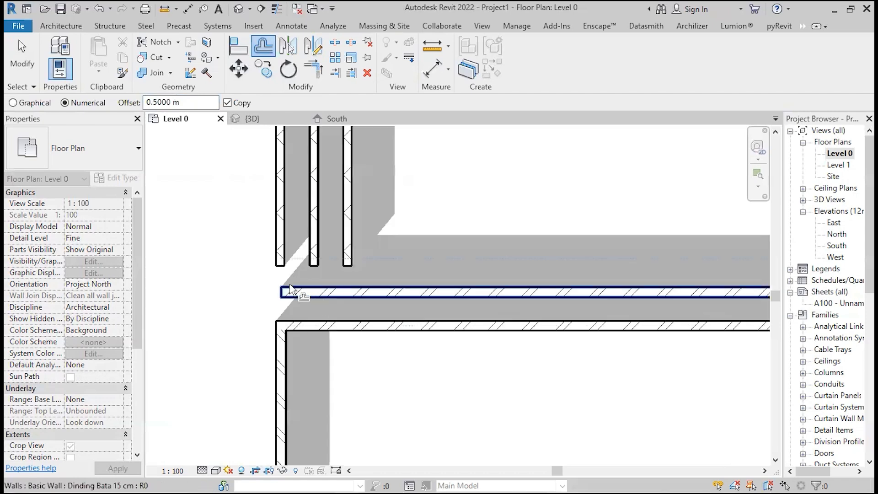
double_click(194, 102)
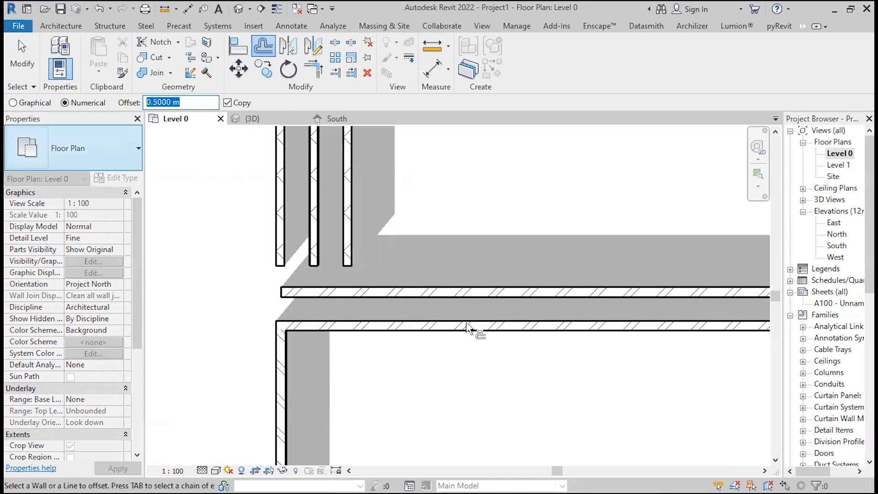
scroll(471, 329, "down", 2)
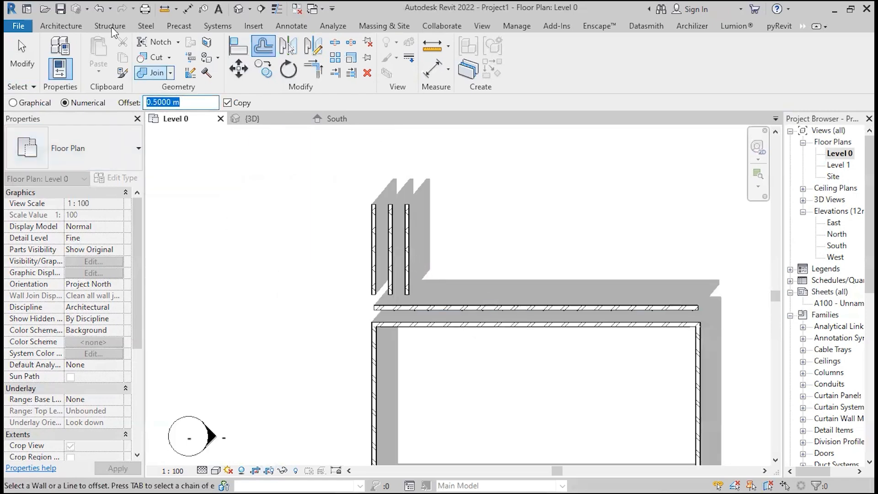
key("Escape")
scroll(436, 243, "up", 2)
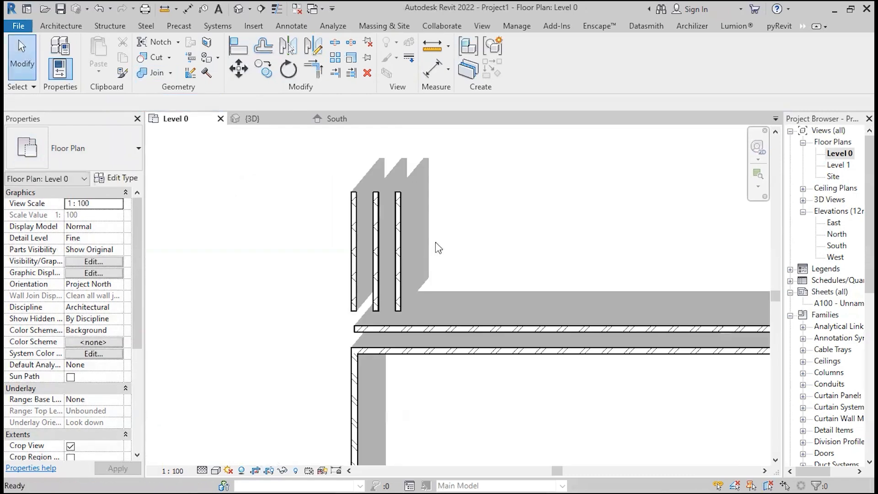
key("ctrl+z")
scroll(456, 348, "down", 5)
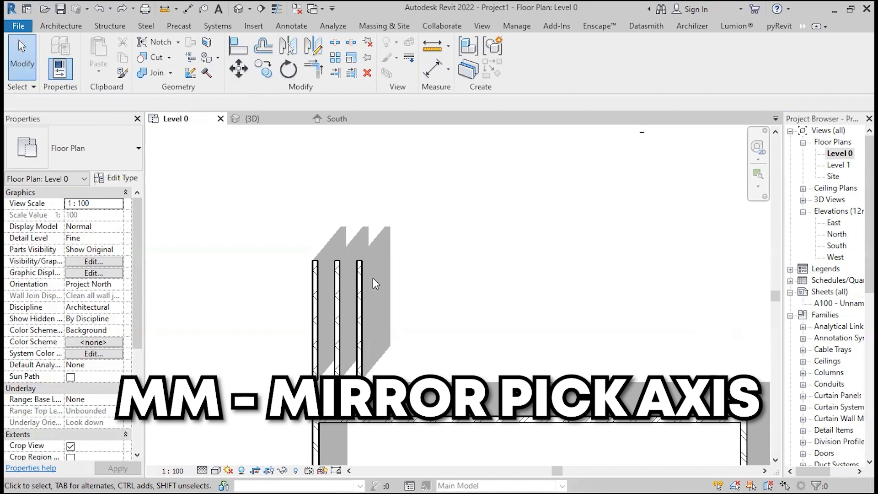
Delete the middle one of the three short vertical walls
scroll(341, 275, "up", 2)
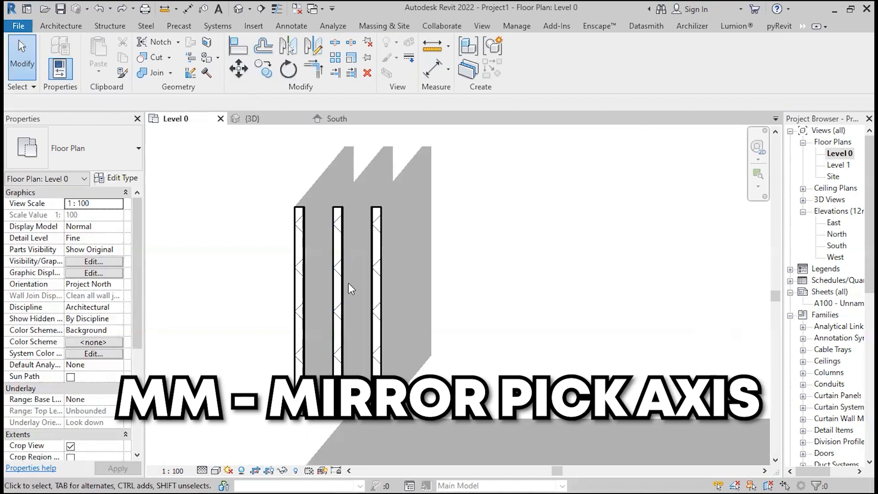
left_click(338, 256)
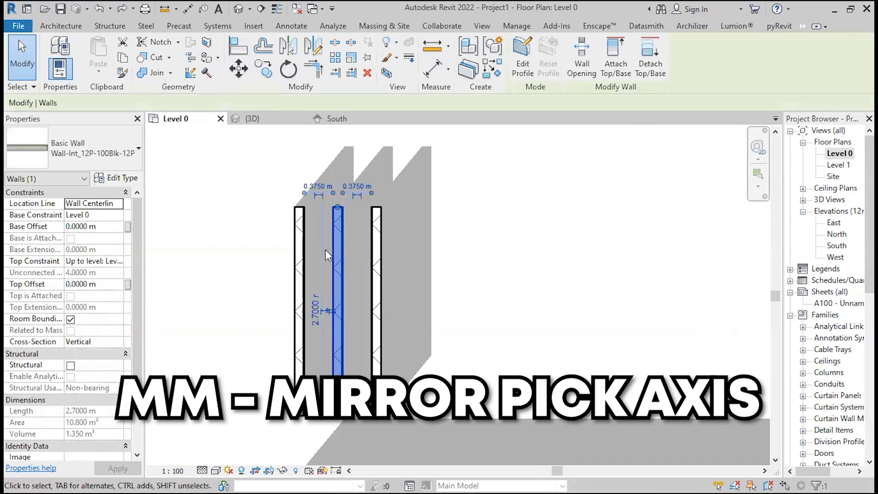
key("Delete")
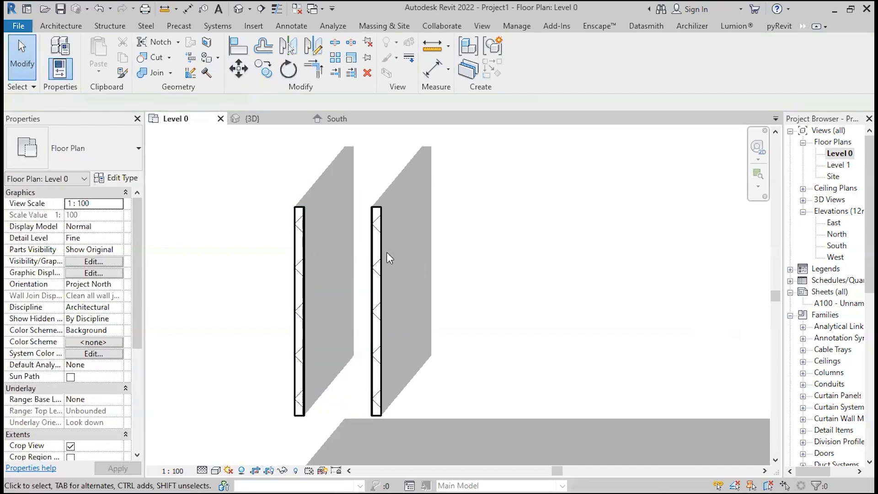
left_click_drag(327, 282, 241, 226)
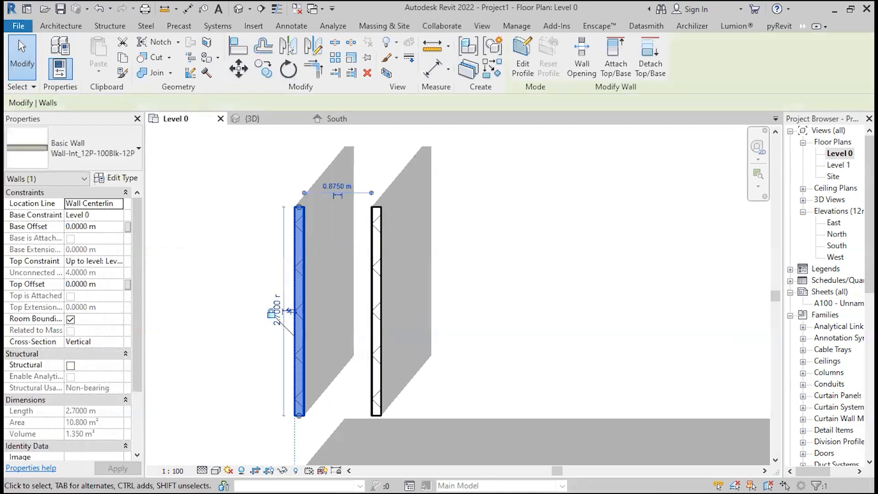
mouse_move(449, 198)
left_mouse_down()
mouse_move(426, 363)
mouse_move(439, 377)
left_mouse_up()
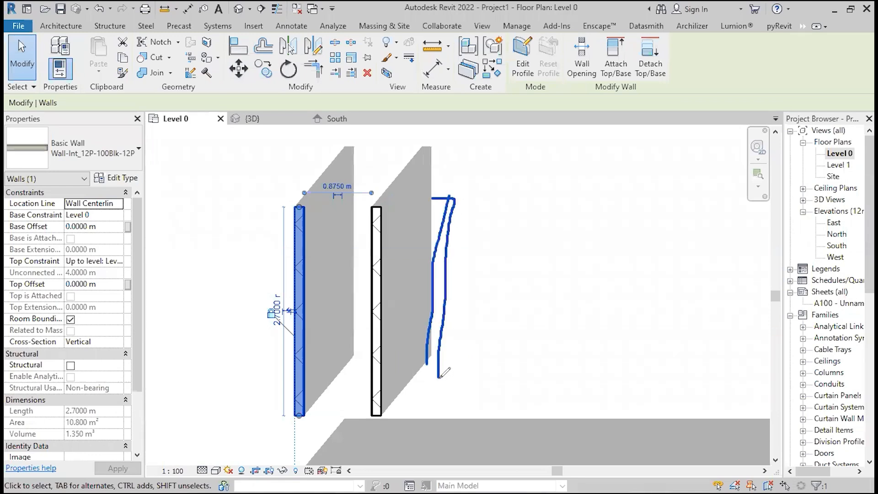
mouse_move(293, 41)
left_mouse_down()
mouse_move(256, 31)
mouse_move(297, 64)
mouse_move(297, 30)
mouse_move(333, 19)
left_mouse_up()
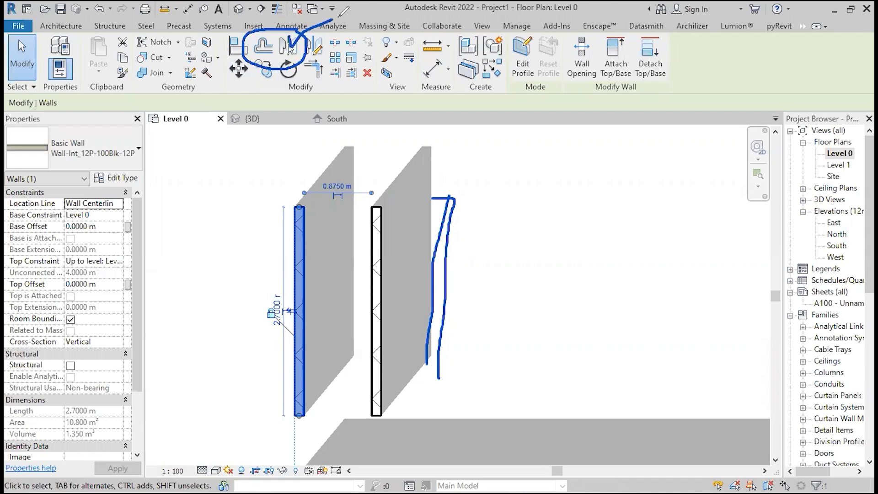
key("Escape")
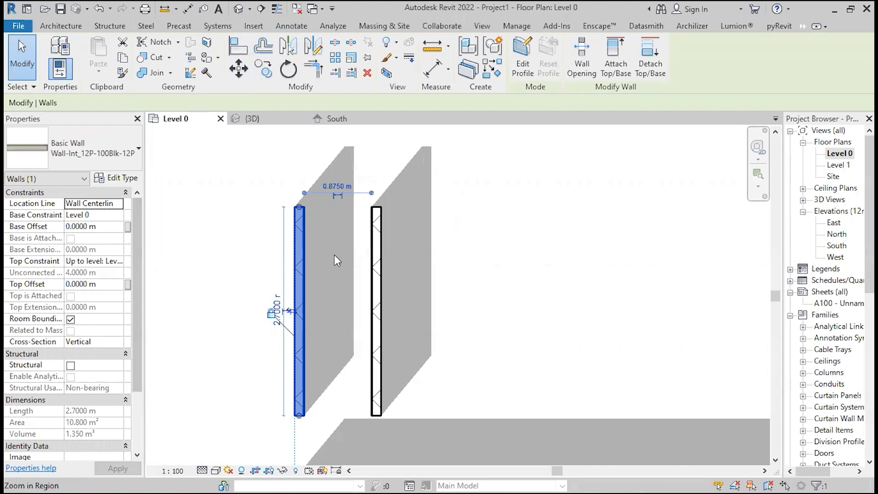
key("Escape")
Mirror a copy of the left short vertical wall using Mirror - Pick Axis, with the right short wall as the axis
left_click(302, 261)
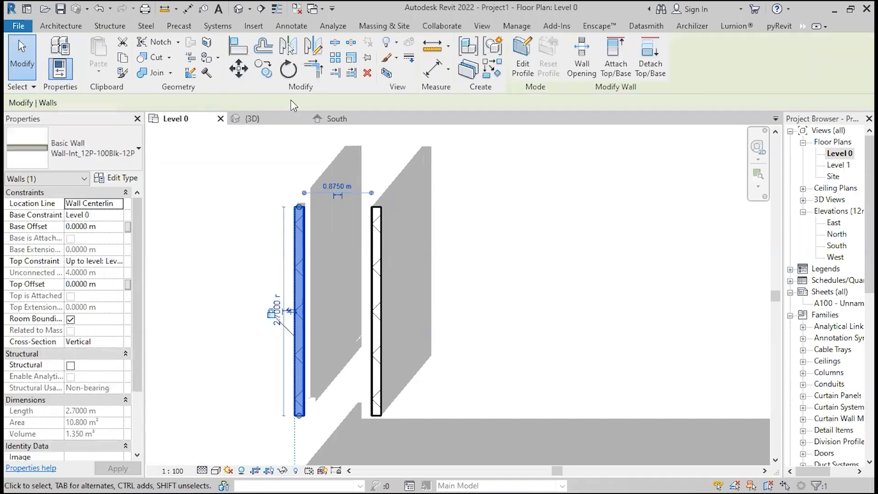
left_click(294, 44)
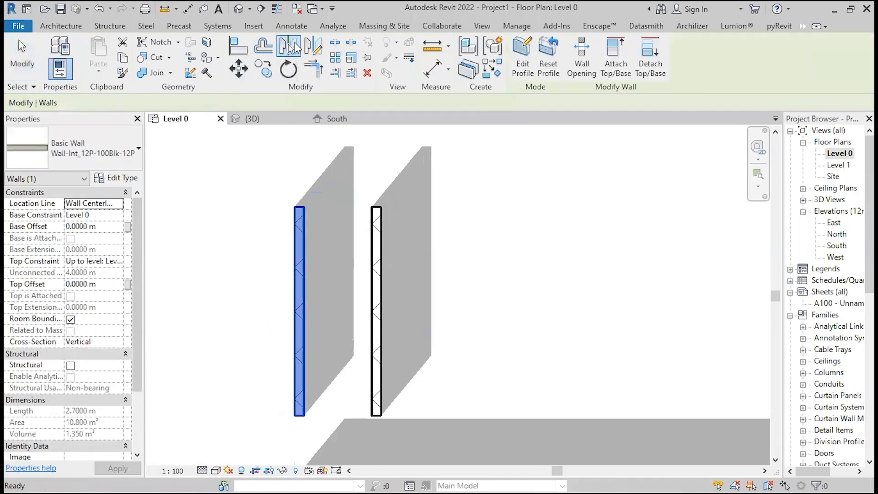
left_click(377, 230)
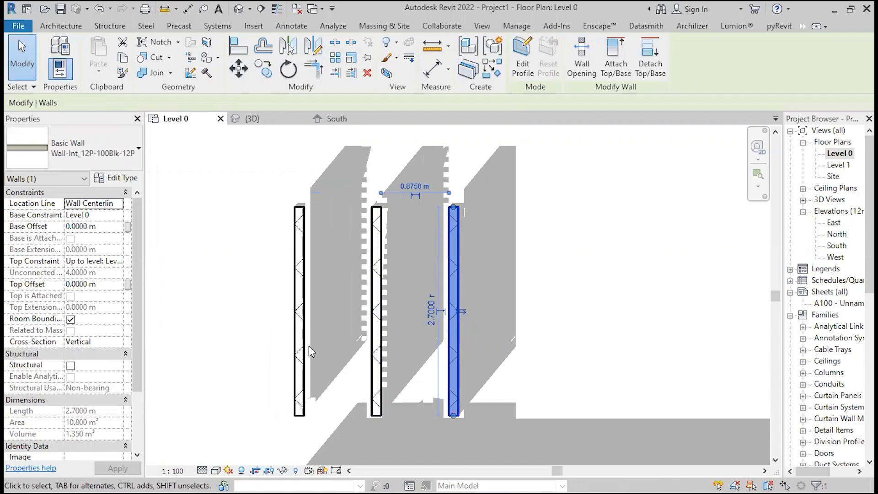
Mirror the rightmost short wall with Mirror - Draw Axis, keeping Copy on and drawing a vertical axis above the rectangle, to the right of the walls
scroll(205, 213, "down", 1)
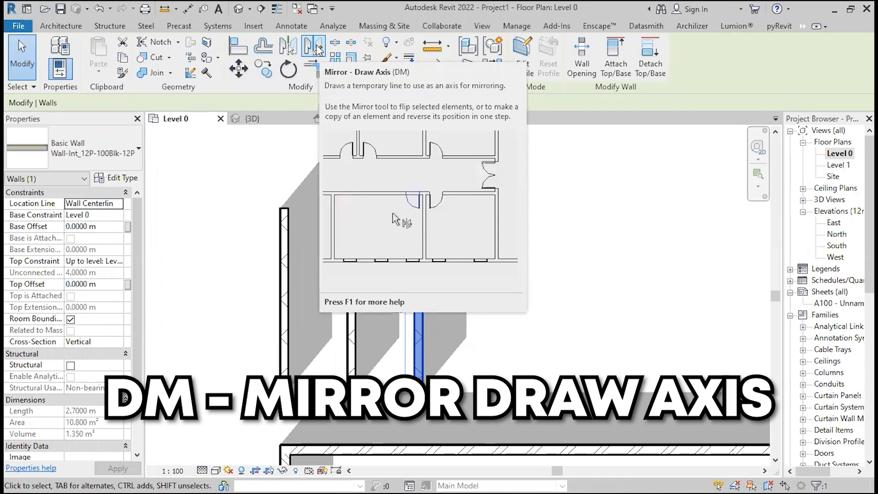
left_click(319, 49)
scroll(395, 334, "down", 3)
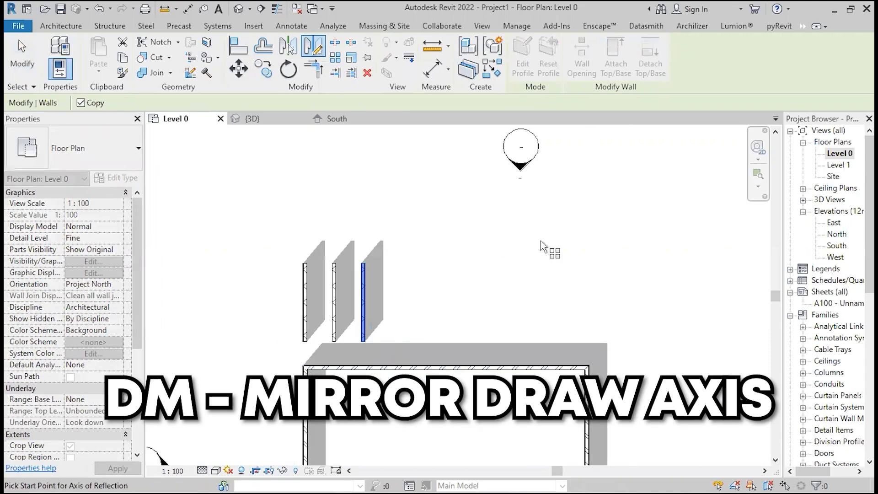
left_click(500, 212)
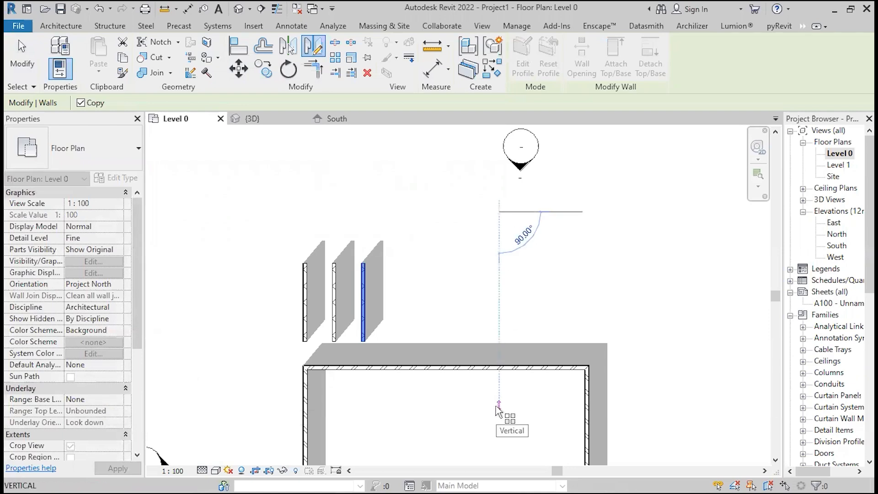
Mirror a copy of the third short wall about a vertical axis and delete the mirrored wall
left_click(498, 409)
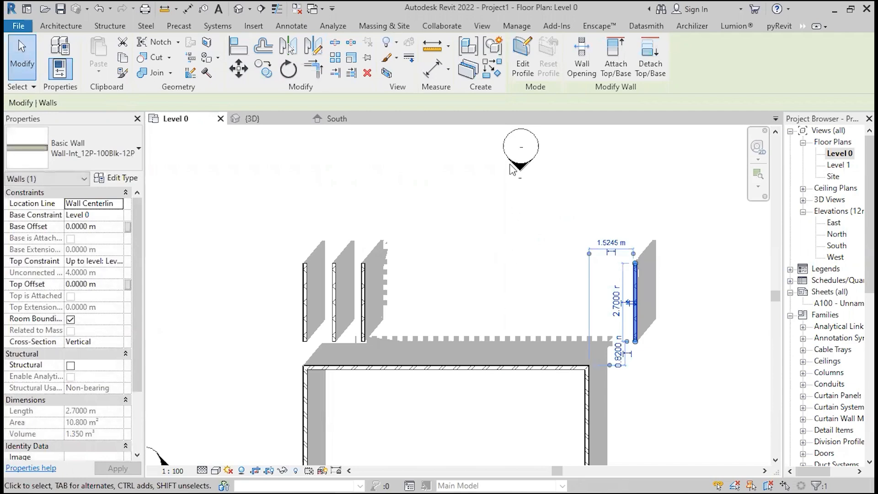
scroll(532, 260, "up", 2)
left_click(687, 305)
left_click(669, 316)
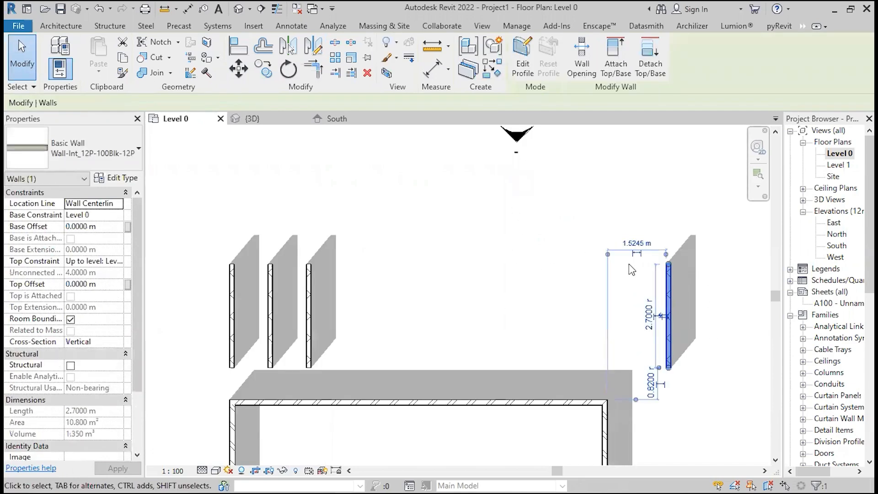
key("Delete")
Delete the second and third short walls above the building, keeping only the first one
scroll(306, 306, "up", 3)
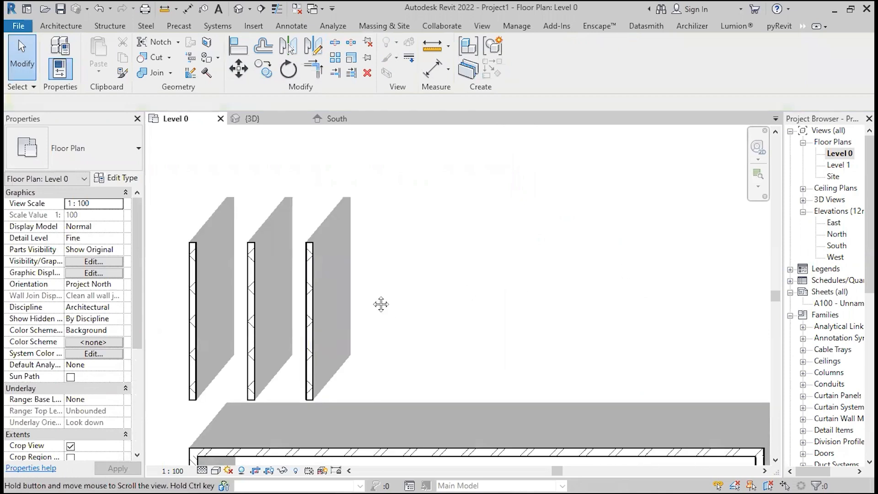
middle_click_drag(380, 304, 403, 310)
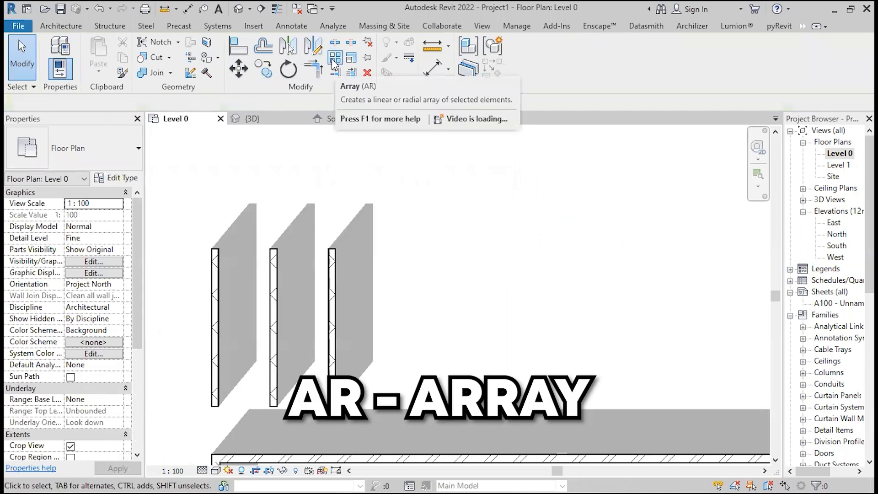
left_click_drag(473, 356, 270, 238)
key("Delete")
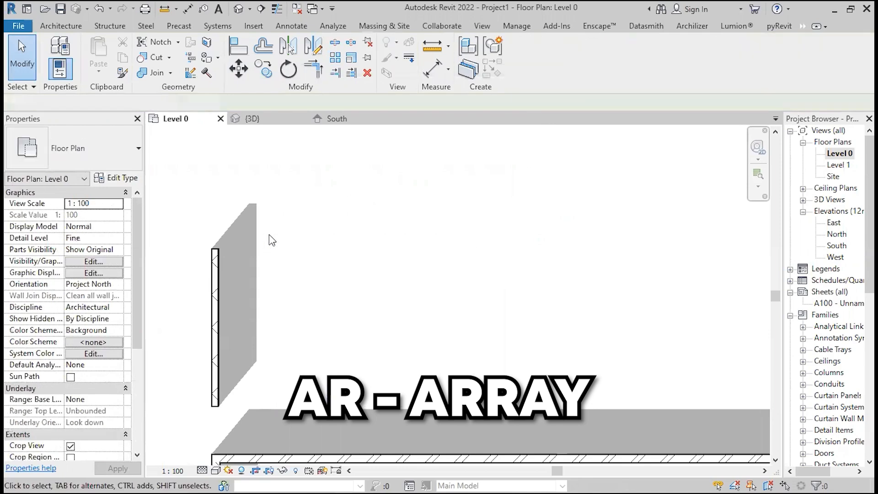
Create a linear, grouped array of the remaining short wall with 10 members, spaced horizontally by the position of the 2nd member
left_click(215, 287)
scroll(281, 310, "down", 2)
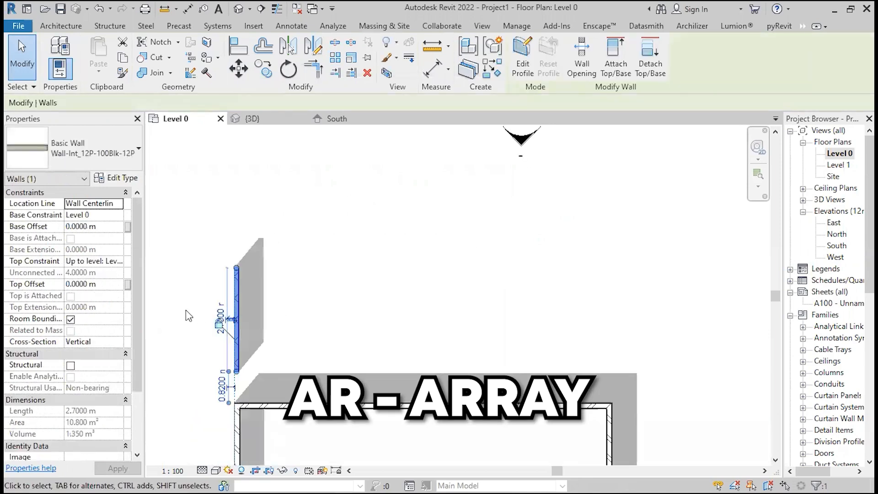
middle_click_drag(290, 356, 377, 346)
key("a")
key("r")
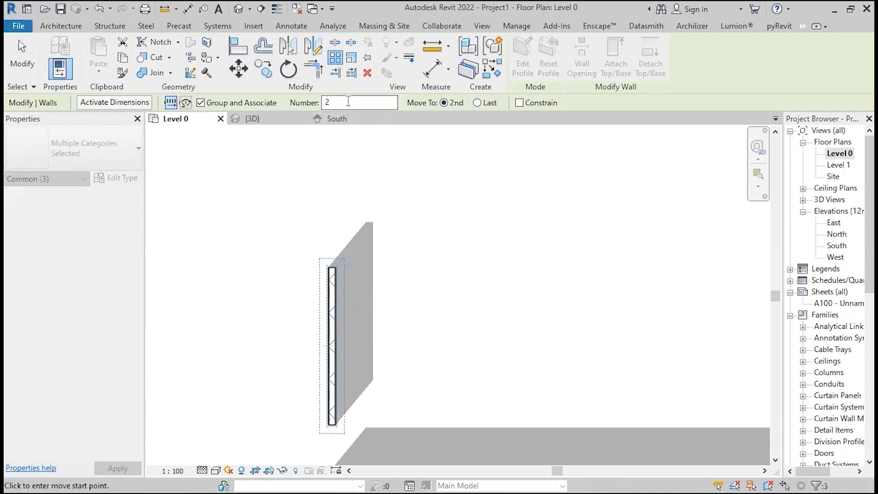
left_click(332, 267)
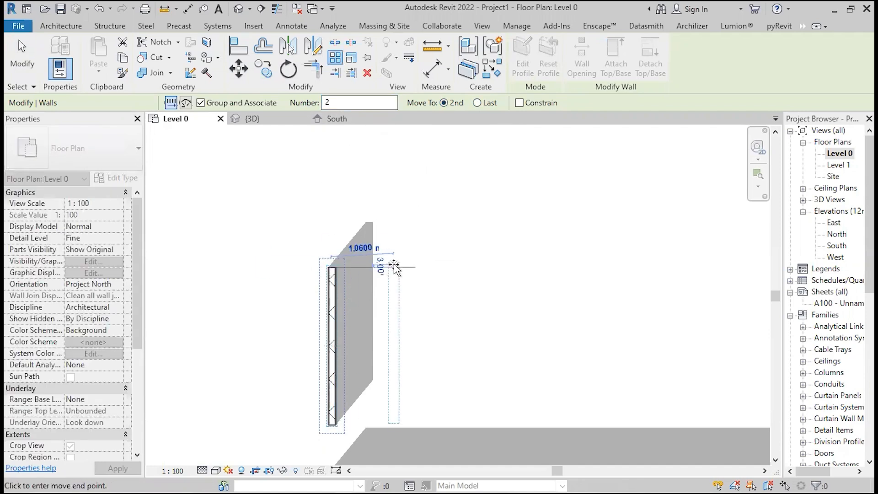
left_click(395, 266)
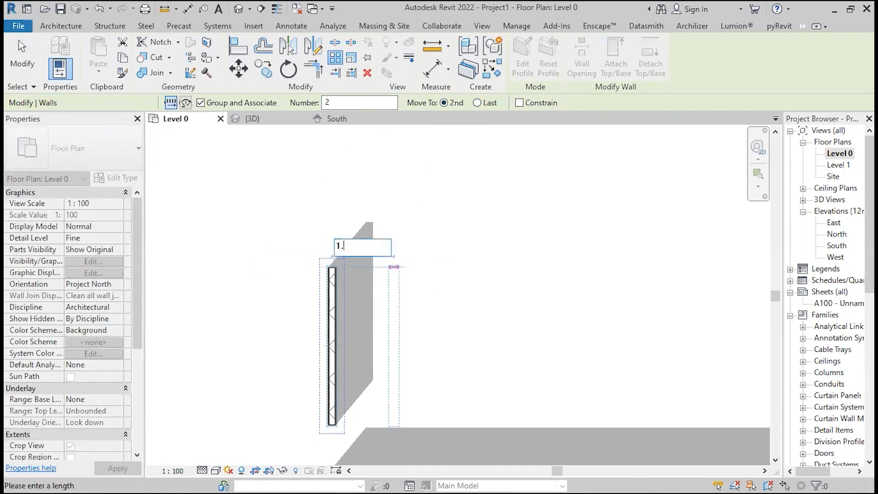
scroll(357, 229, "down", 2)
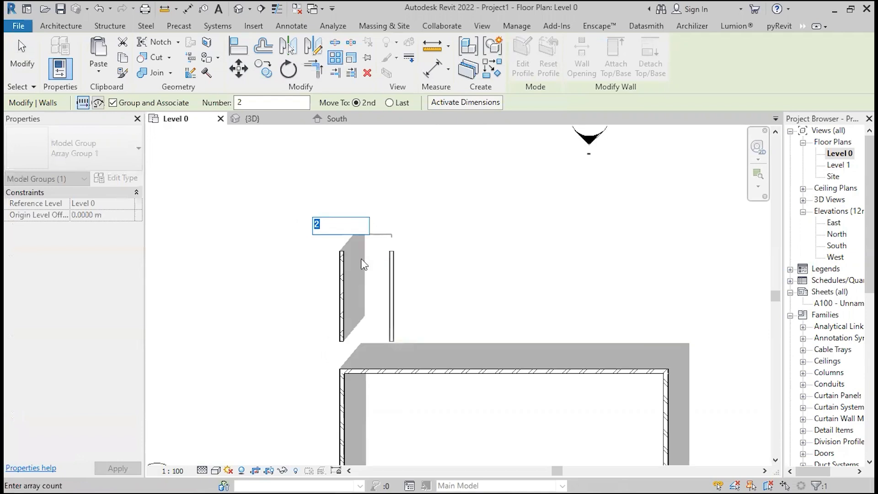
type("10")
key("Return")
scroll(360, 216, "down", 3)
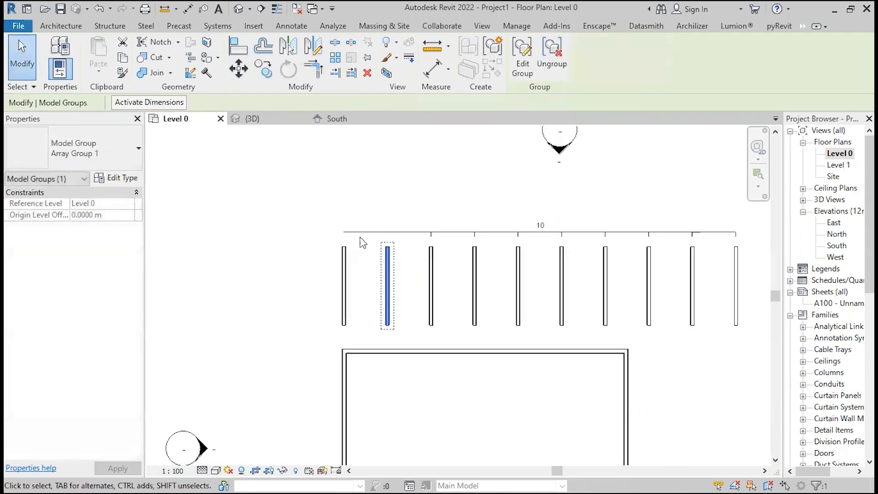
scroll(496, 228, "up", 2)
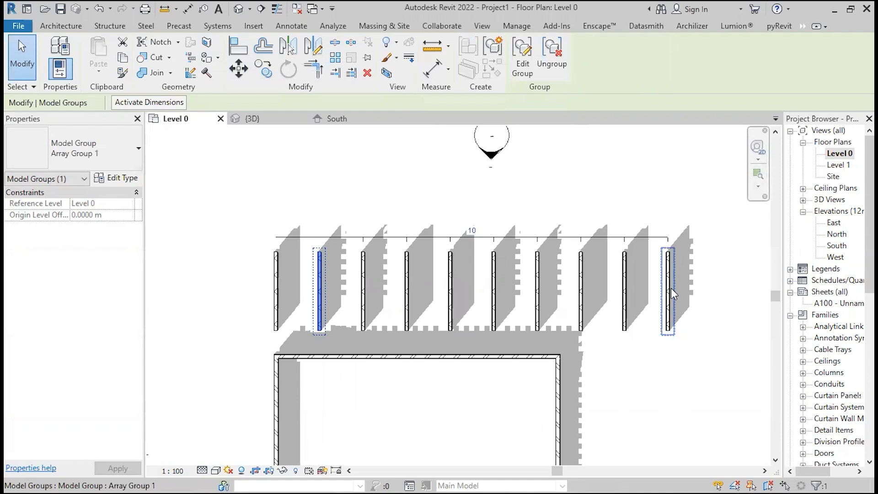
Adjust the array spacing by moving its last wall farther out and partly back toward the others
left_click_drag(669, 287, 742, 286)
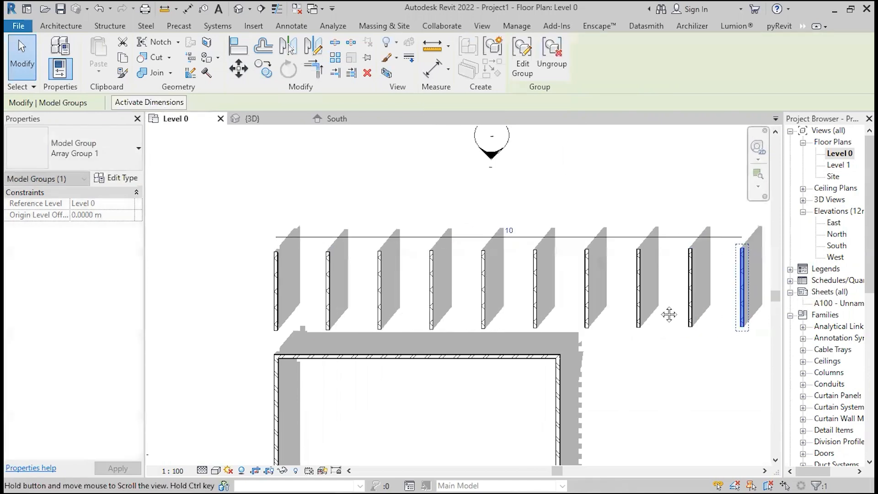
middle_click_drag(669, 314, 604, 320)
left_click_drag(678, 287, 608, 274)
scroll(607, 274, "up", 1)
middle_click_drag(274, 310, 377, 281)
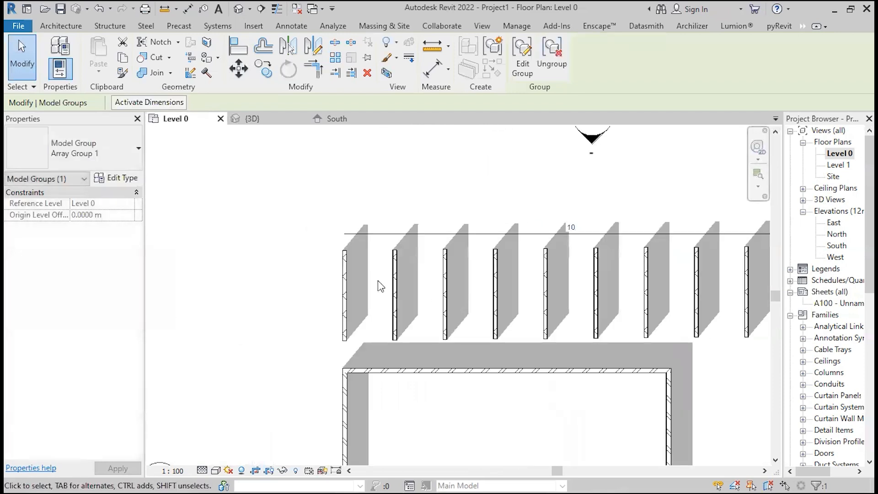
scroll(377, 281, "up", 2)
scroll(367, 276, "down", 4)
scroll(410, 275, "up", 2)
scroll(412, 276, "down", 2)
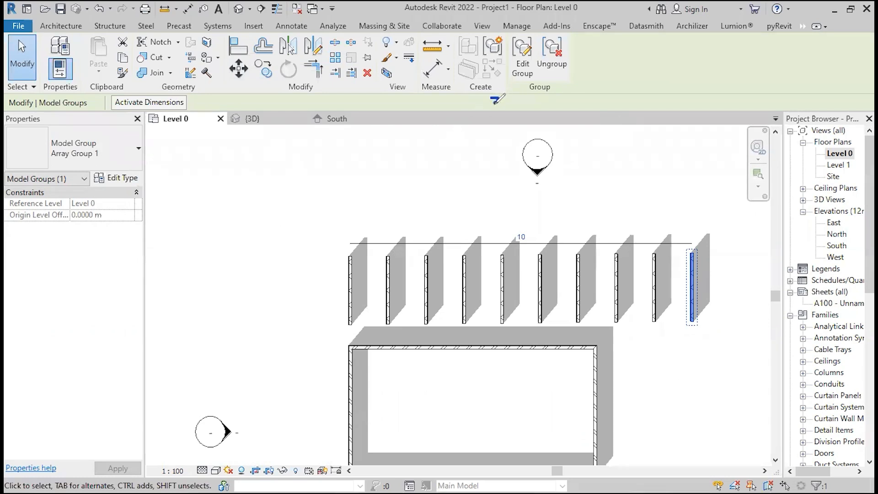
left_click_drag(521, 98, 522, 112)
mouse_move(349, 231)
left_mouse_down()
mouse_move(351, 249)
mouse_move(385, 249)
mouse_move(418, 200)
left_mouse_up()
mouse_move(524, 222)
left_mouse_down()
mouse_move(492, 240)
mouse_move(539, 247)
mouse_move(525, 212)
left_mouse_up()
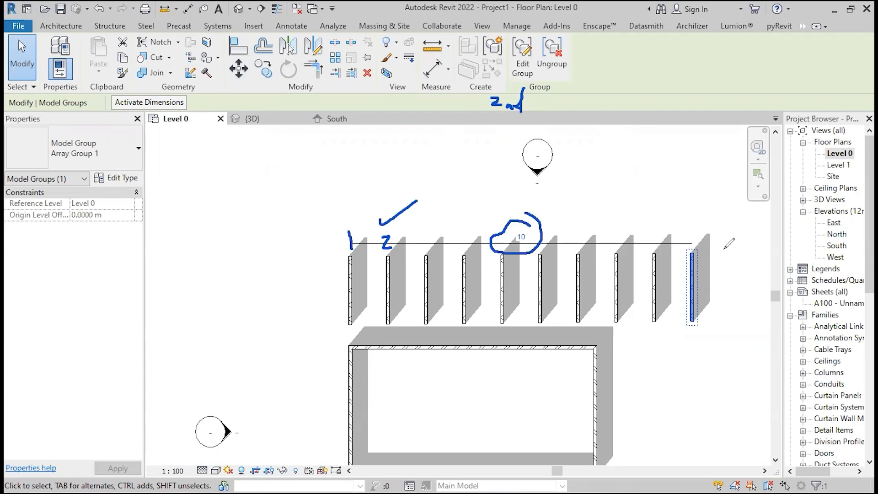
mouse_move(724, 249)
left_mouse_down()
mouse_move(727, 302)
mouse_move(730, 245)
mouse_move(695, 239)
left_mouse_up()
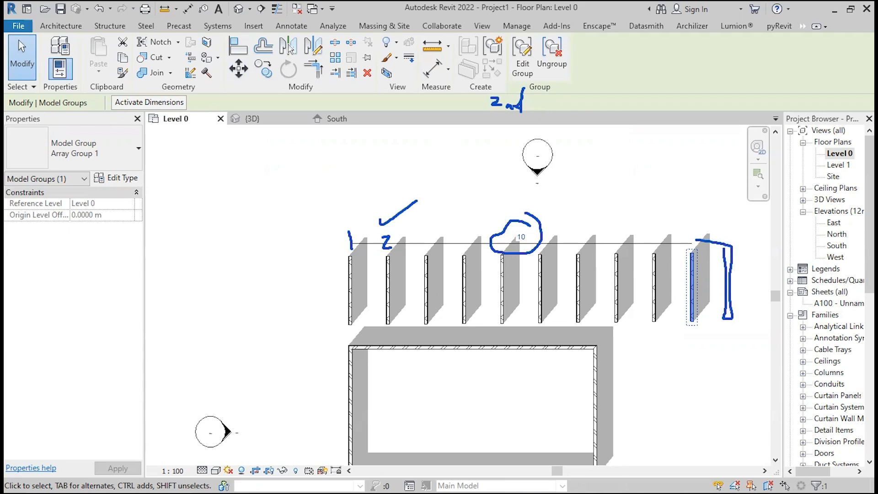
key("Escape")
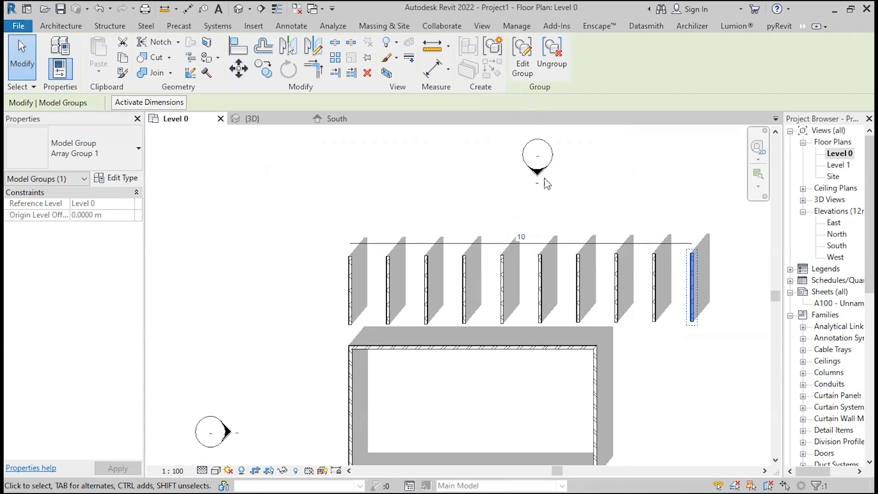
Undo the ten-wall array, restoring the single short wall
left_click(470, 202)
scroll(470, 202, "up", 6)
scroll(447, 243, "down", 3)
Array the short wall linearly with 5 members, using the Last option with the final wall about 12.3 m away horizontally
left_click(368, 316)
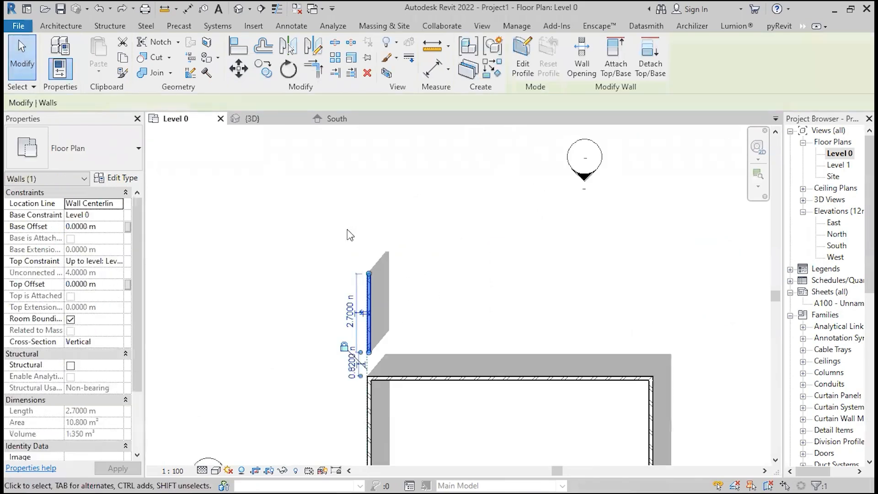
key("a")
key("r")
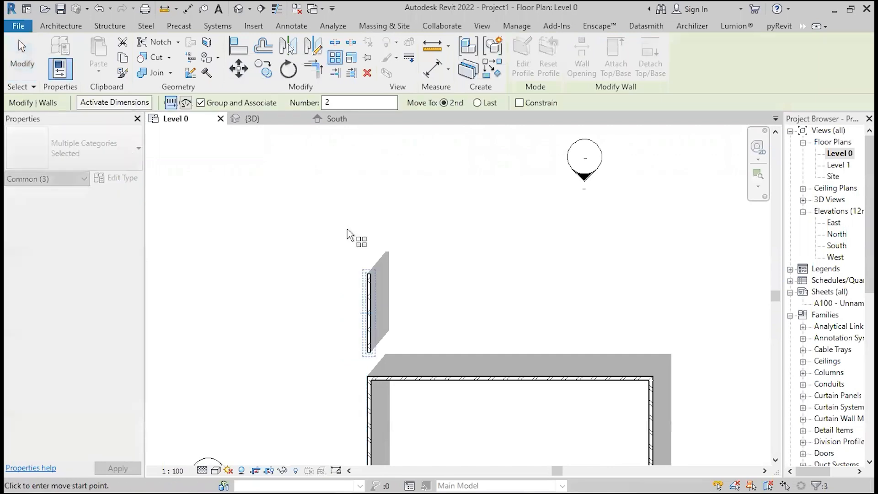
left_click(476, 103)
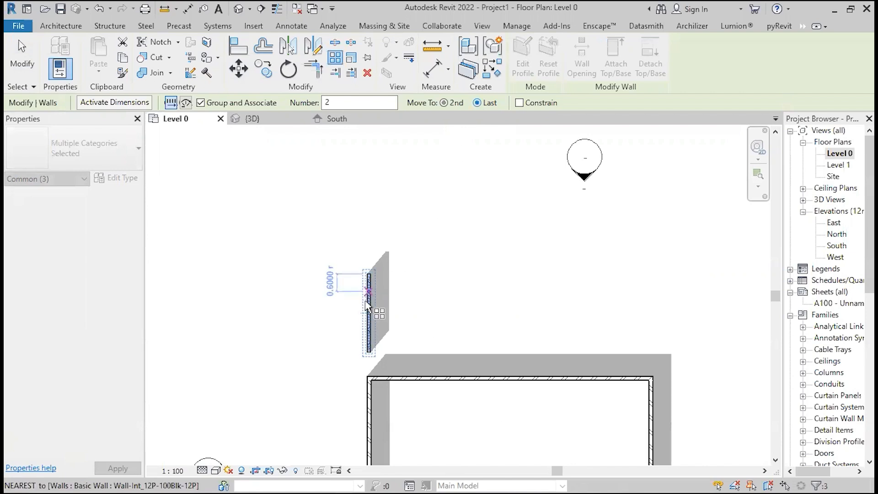
left_click(369, 326)
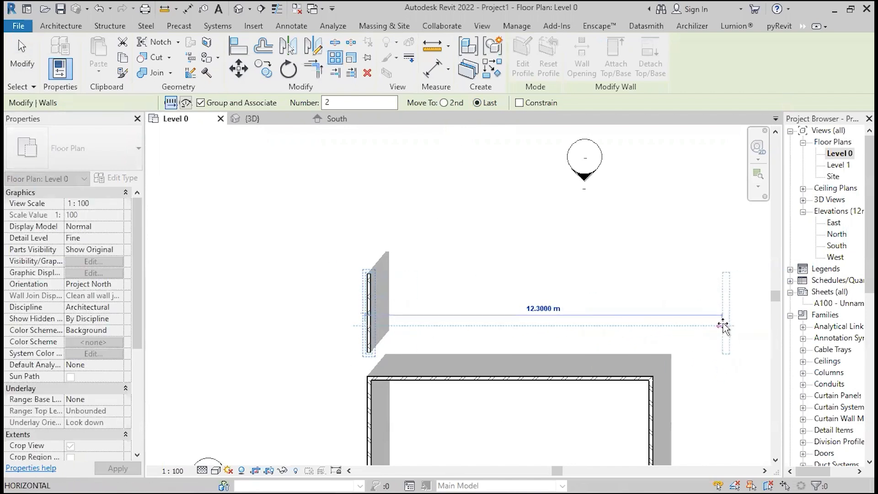
left_click(723, 326)
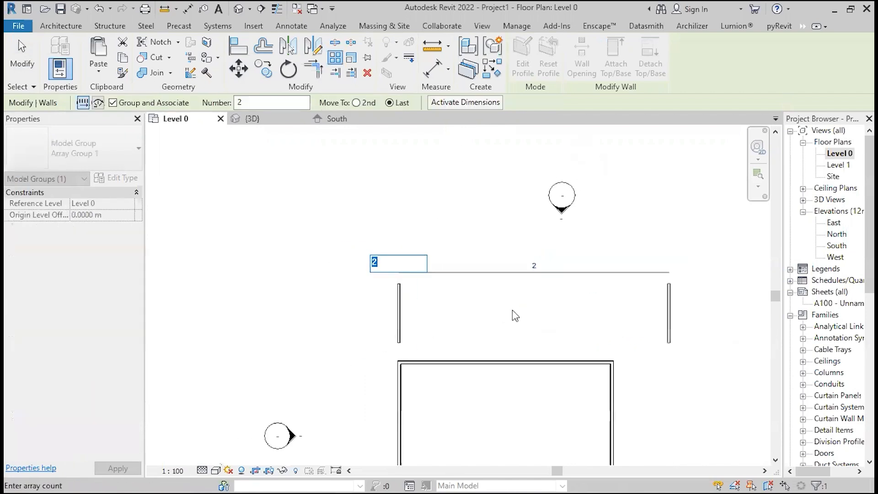
middle_click_drag(580, 326, 565, 323)
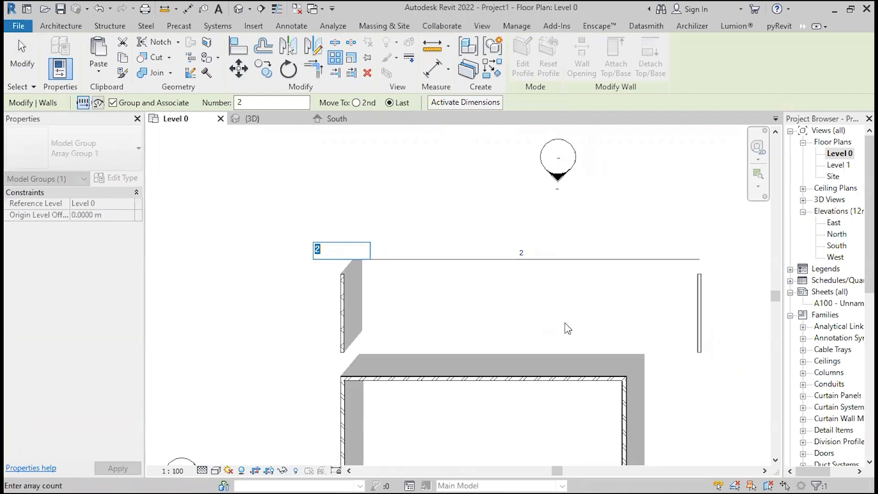
type("5")
key("Return")
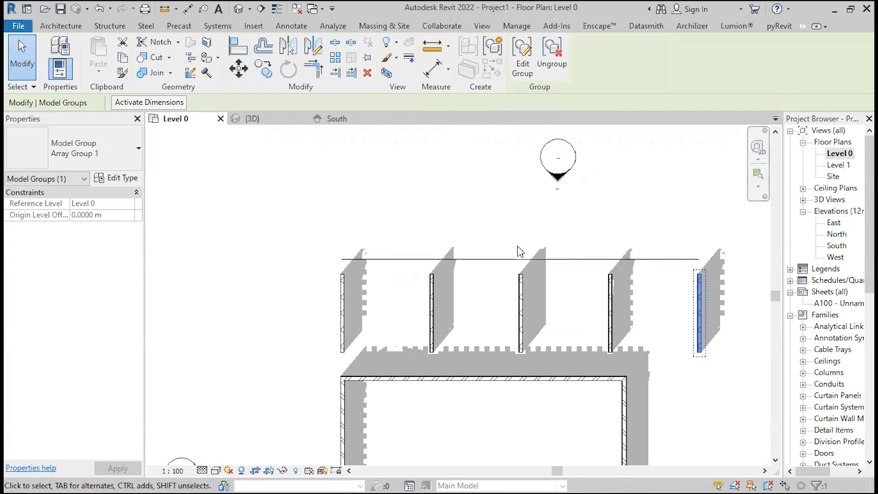
Change the wall array's count to 10 and finally to 7
left_click(519, 249)
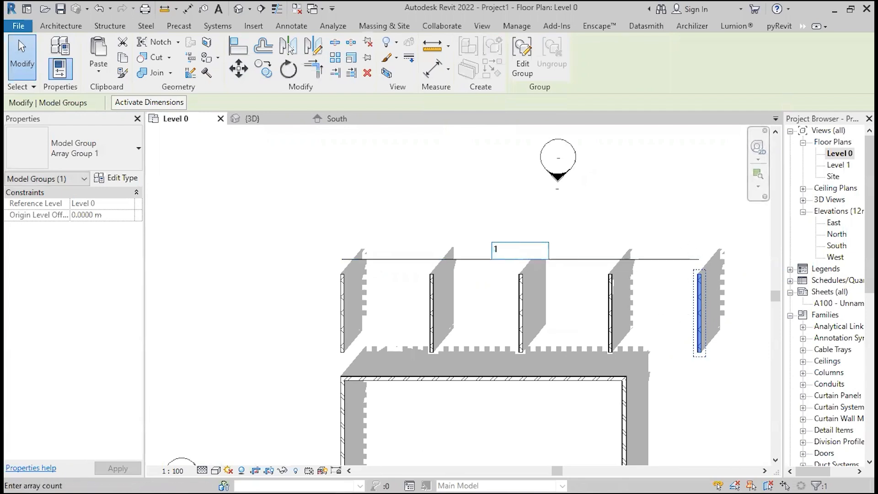
key("Return")
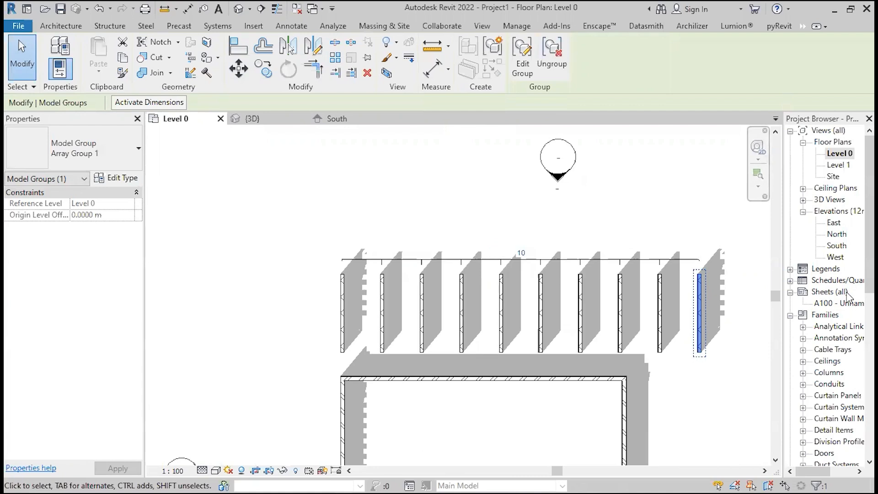
left_click(529, 250)
type("7")
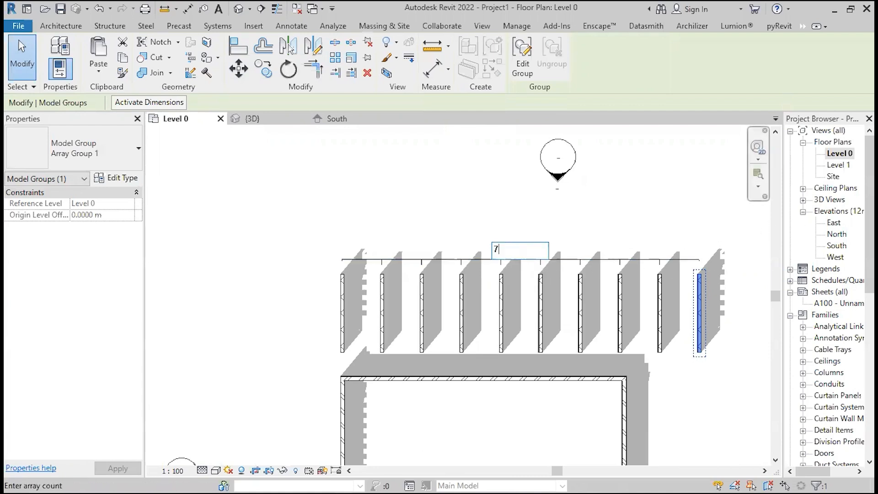
key("Return")
left_click(282, 208)
scroll(282, 208, "down", 3)
scroll(355, 214, "up", 3)
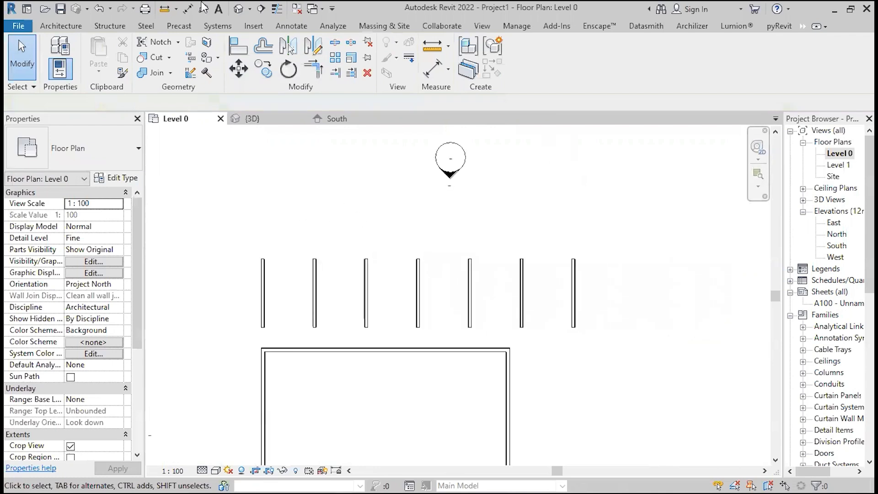
Open the default 3D view and change its visual style to show the walls in their material colour
left_click(238, 8)
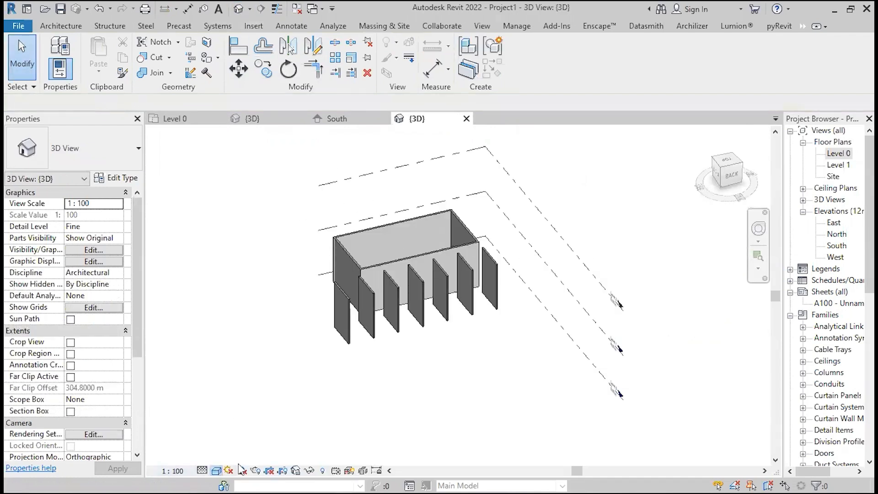
left_click(241, 469)
left_click(242, 457)
scroll(275, 414, "up", 1)
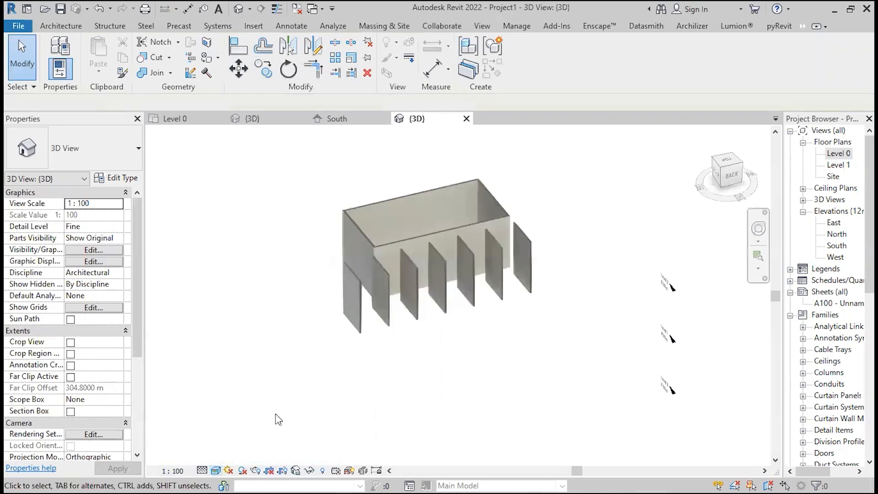
Open the array group of the nearest end wall for editing and start editing that wall's profile
middle_click_drag(275, 414, 455, 378, "shift")
scroll(446, 376, "up", 3)
scroll(499, 287, "up", 4)
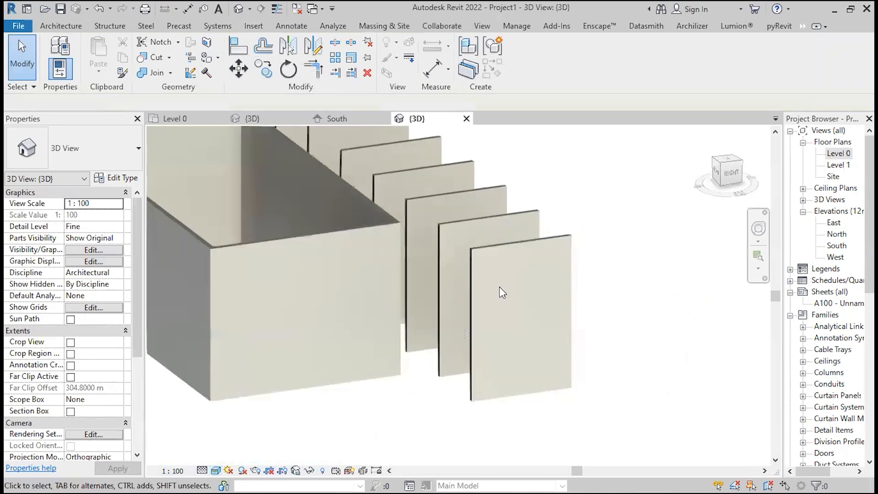
left_click(488, 247)
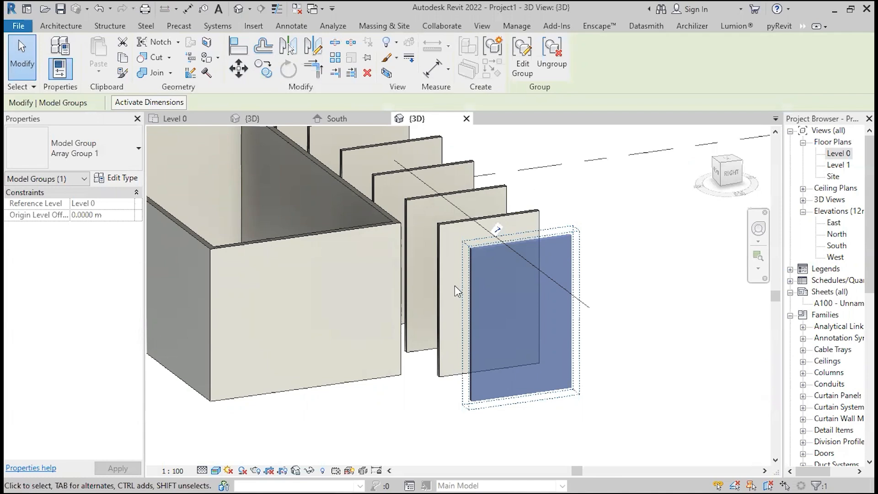
left_click(530, 67)
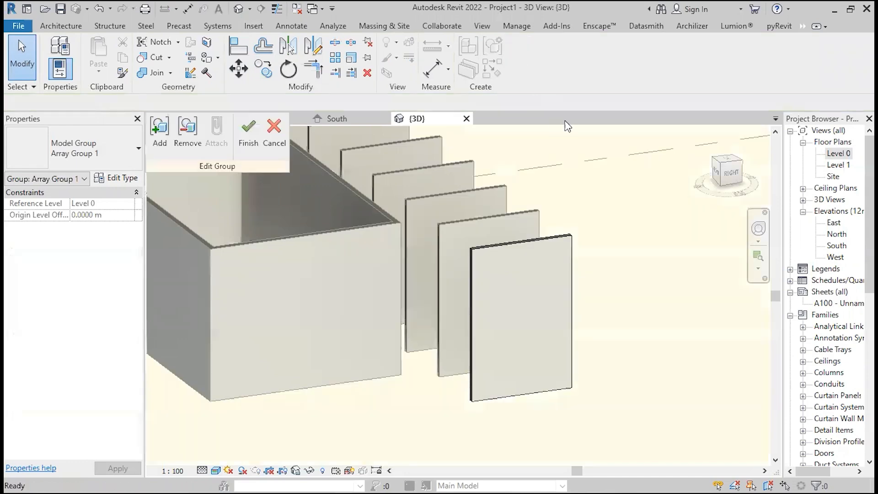
left_click(550, 247)
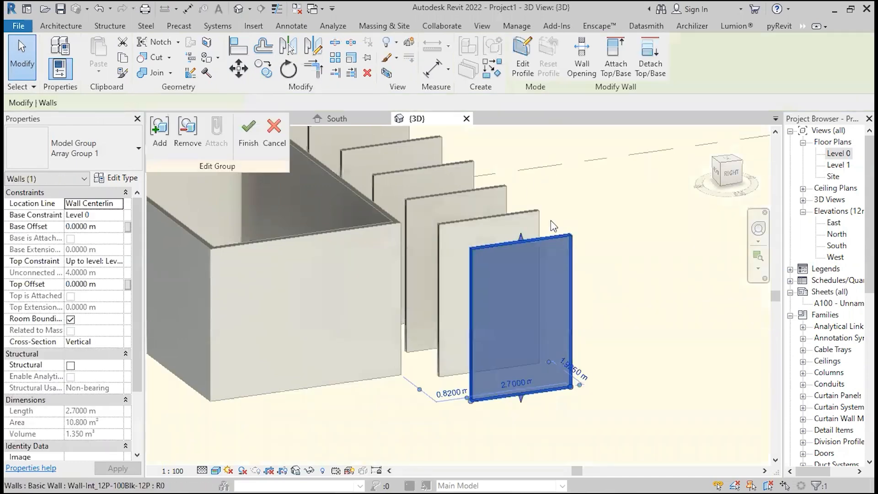
left_click(538, 53)
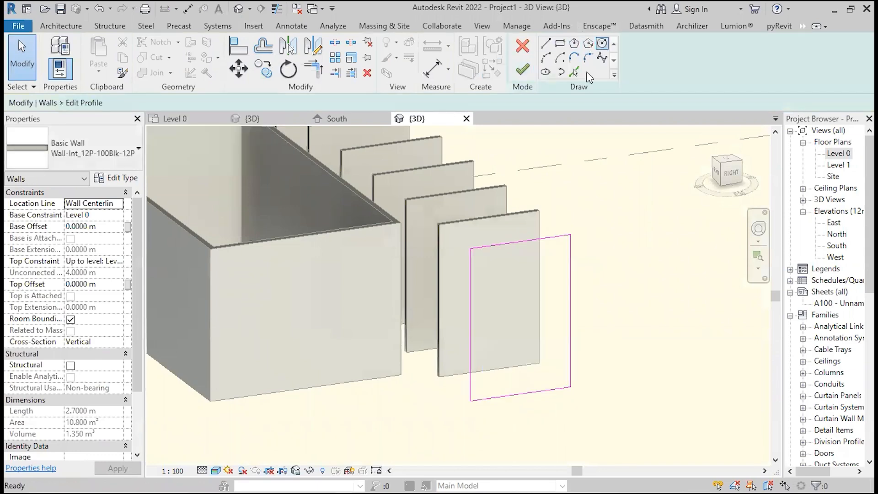
Cut a circular hole with a radius of about 0.38 m into the wall profile, finishing both the profile and group edits
left_click(602, 43)
left_click(551, 313)
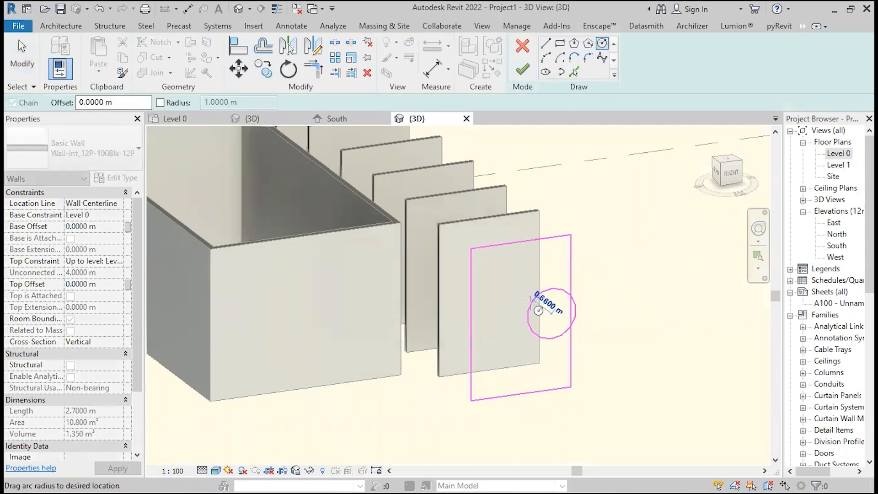
left_click(540, 313)
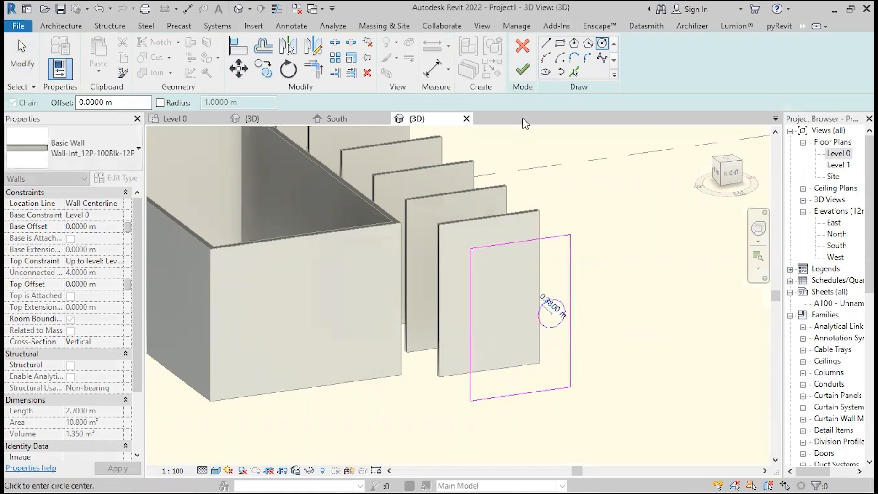
left_click(532, 72)
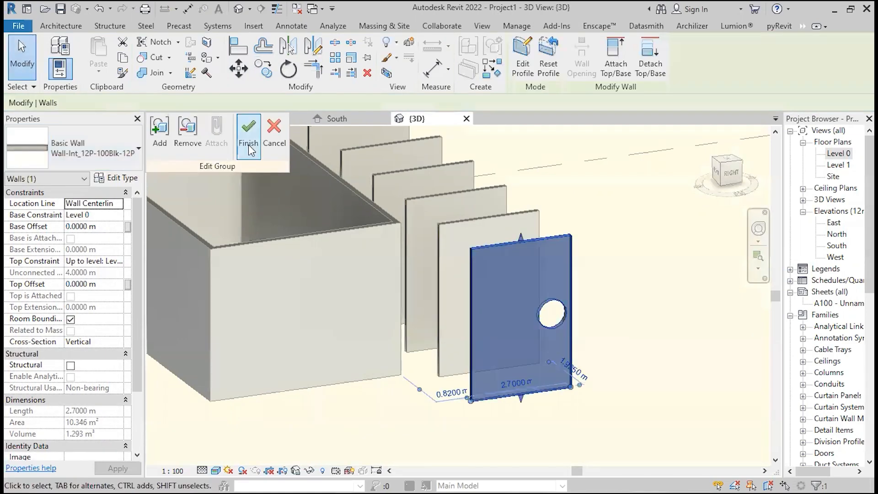
left_click(243, 146)
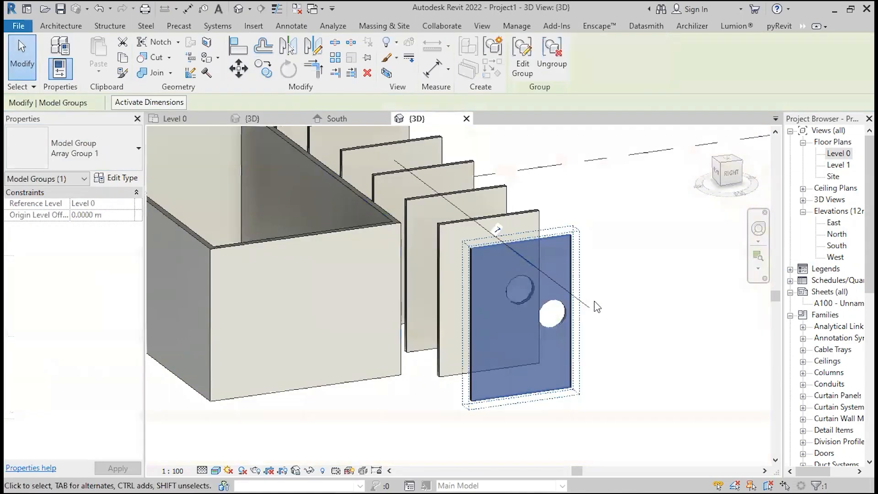
left_click(612, 311)
Open the array group at the opposite end of the wall row for editing and start editing its wall's profile
scroll(613, 310, "down", 2)
middle_click_drag(614, 312, 503, 305, "shift")
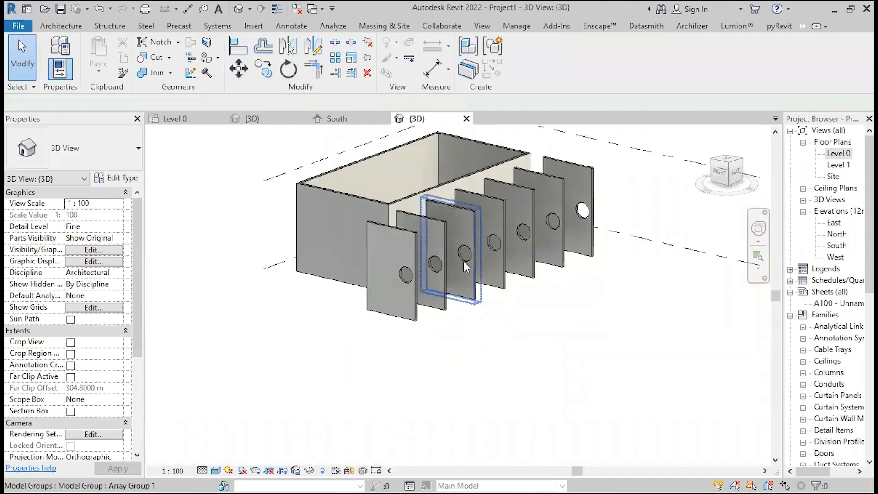
scroll(362, 322, "up", 4)
scroll(361, 322, "down", 1)
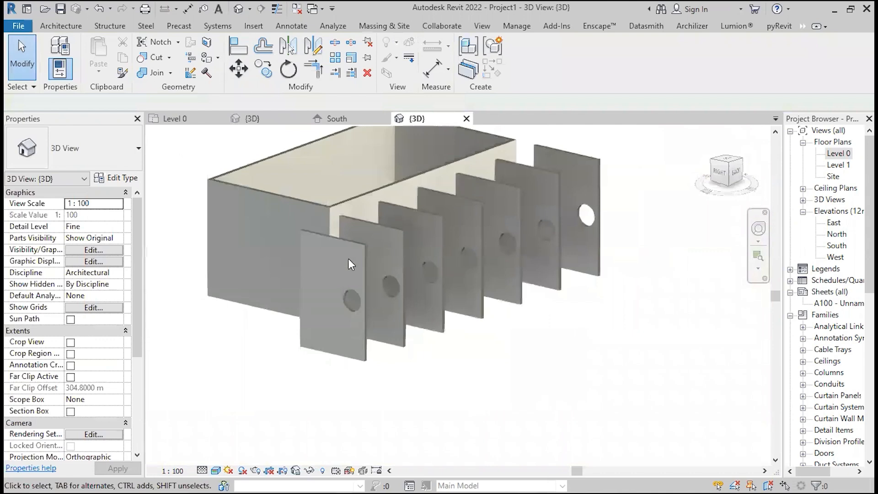
left_click(346, 239)
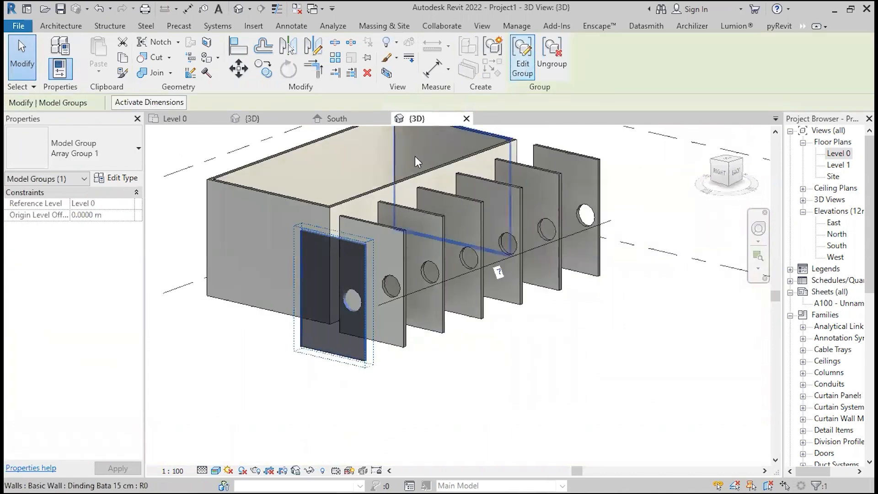
key("e")
key("g")
left_click(336, 238)
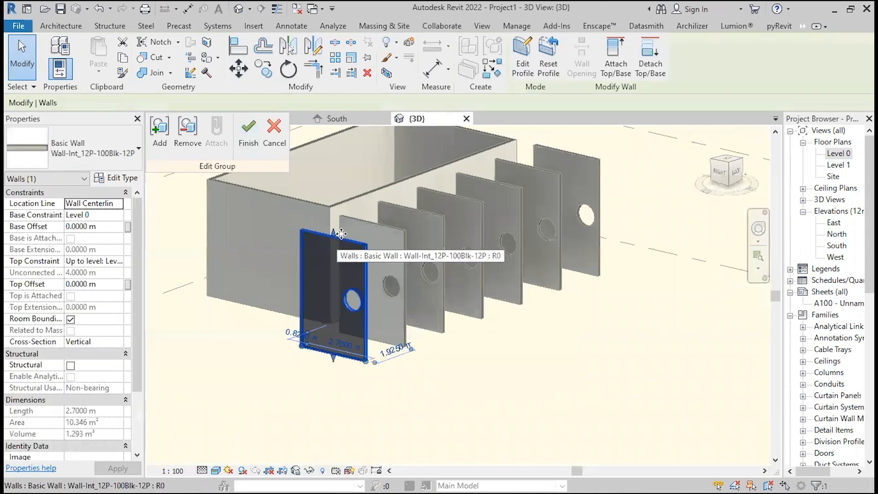
left_click(522, 55)
Delete the circle from the wall profile and finish the profile and group edits
scroll(305, 279, "up", 2)
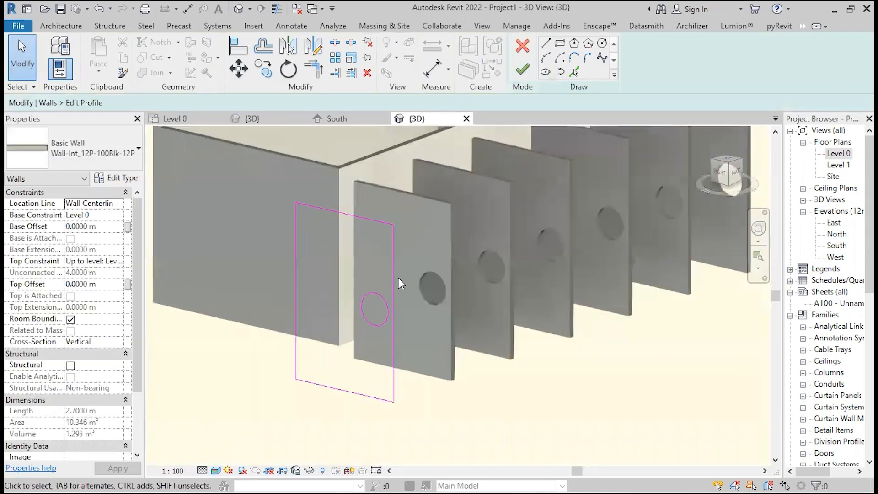
left_click(364, 300)
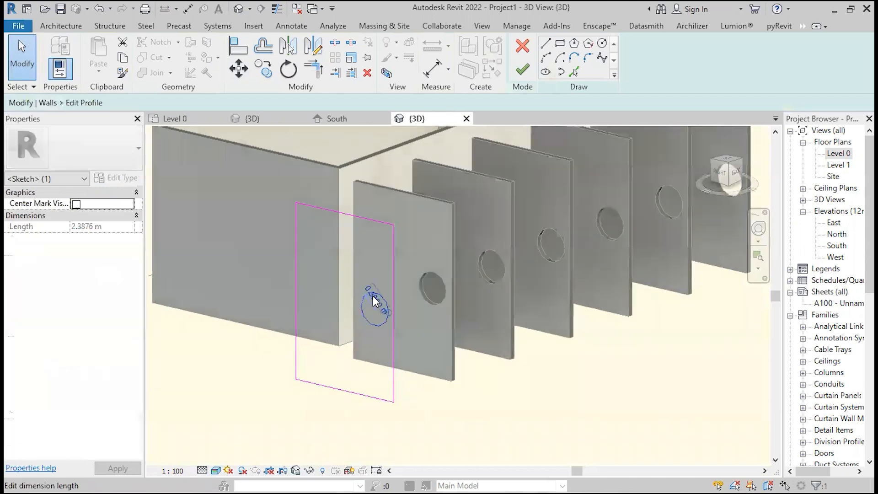
key("Delete")
scroll(452, 283, "down", 3)
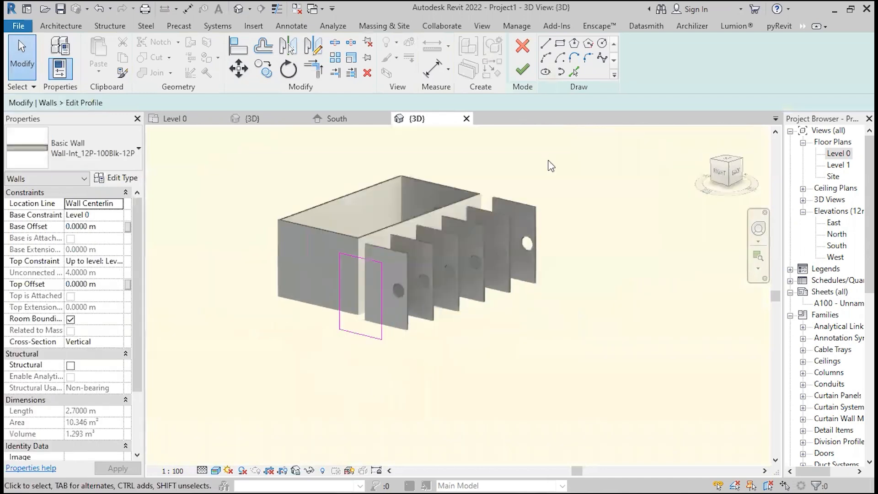
left_click(521, 69)
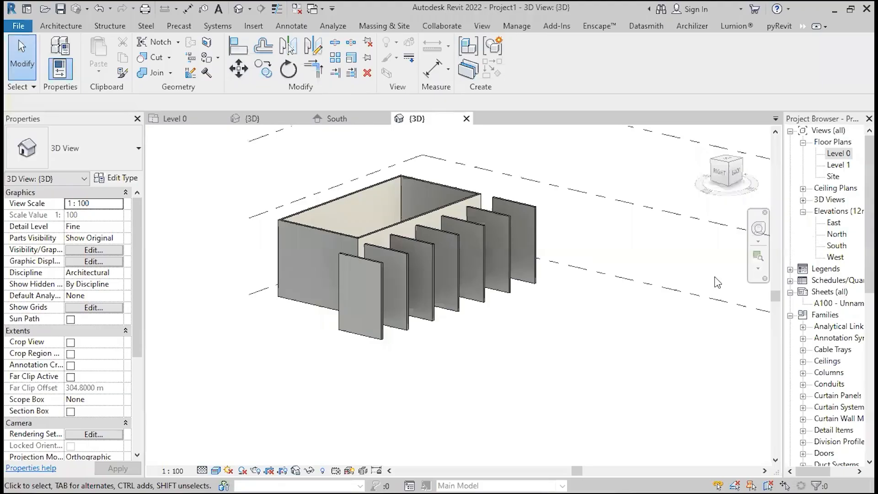
Close the inactive views and open the Level 0 floor plan, framing the walls
left_click(296, 8)
double_click(843, 157)
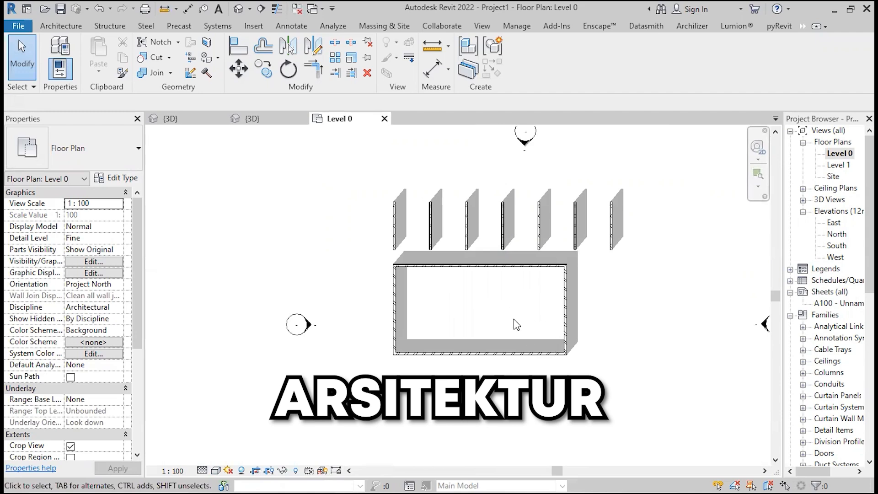
middle_click_drag(515, 323, 473, 270)
scroll(454, 261, "down", 4)
scroll(450, 300, "up", 3)
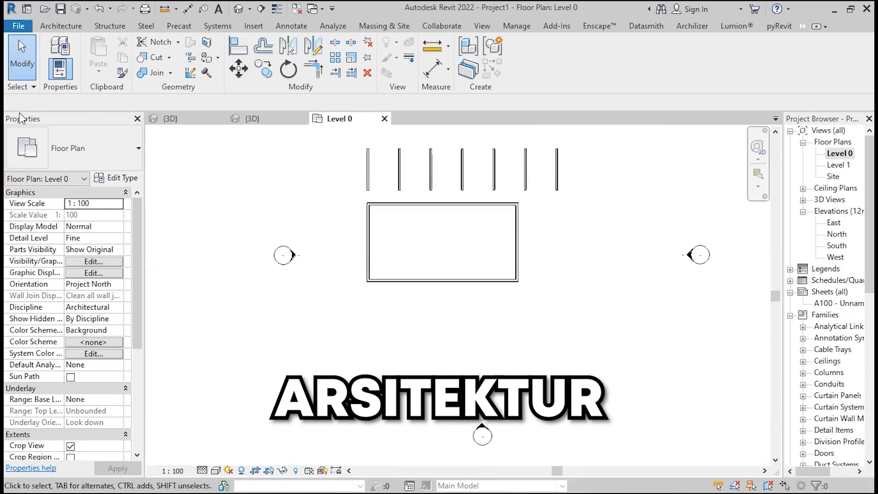
Draw a rectangle of Dinding Bata 15 cm walls, about 11.4 by 5 m, just below the existing wall rectangle
left_click(57, 26)
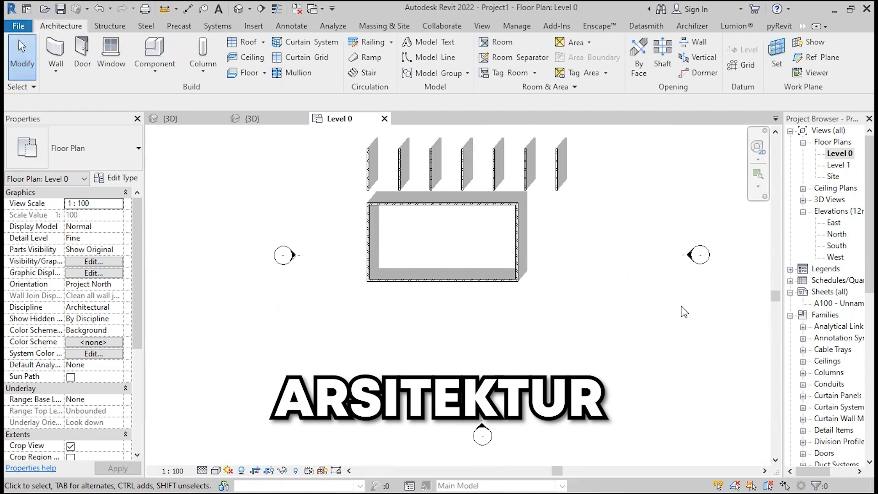
left_click(51, 49)
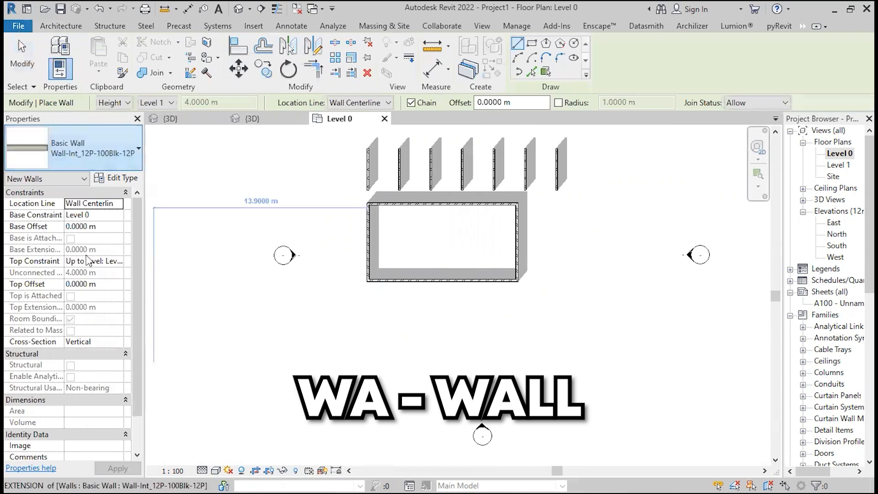
left_click(72, 152)
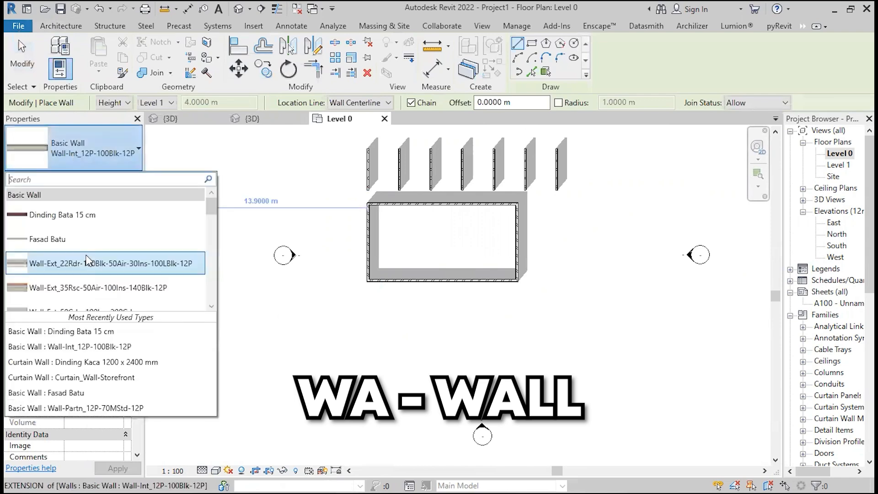
left_click(115, 211)
left_click(531, 43)
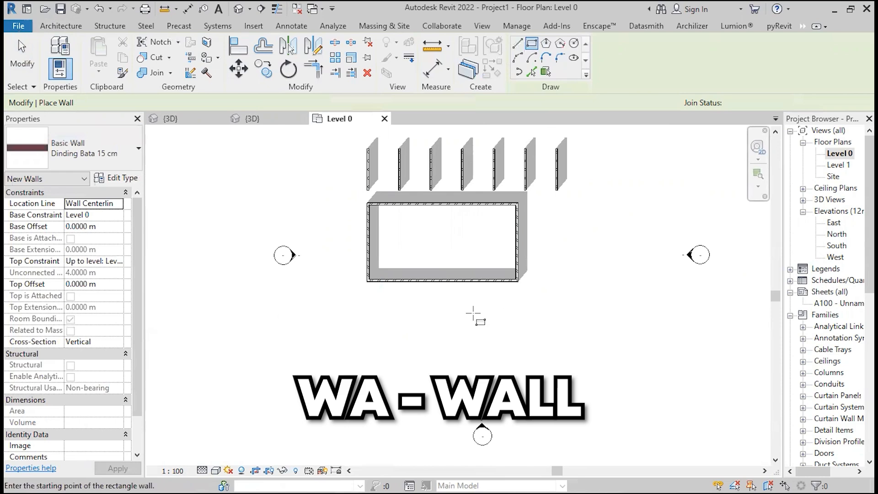
left_click(376, 368)
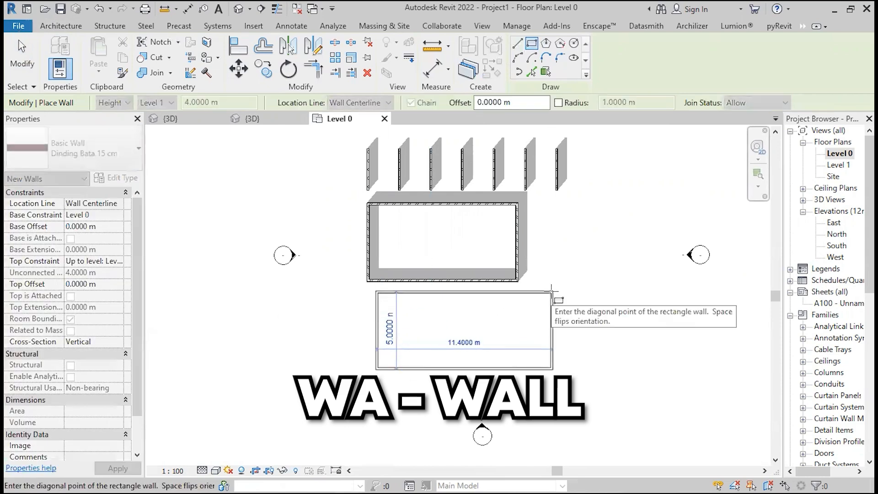
left_click(552, 292)
key("Escape")
key("Escape")
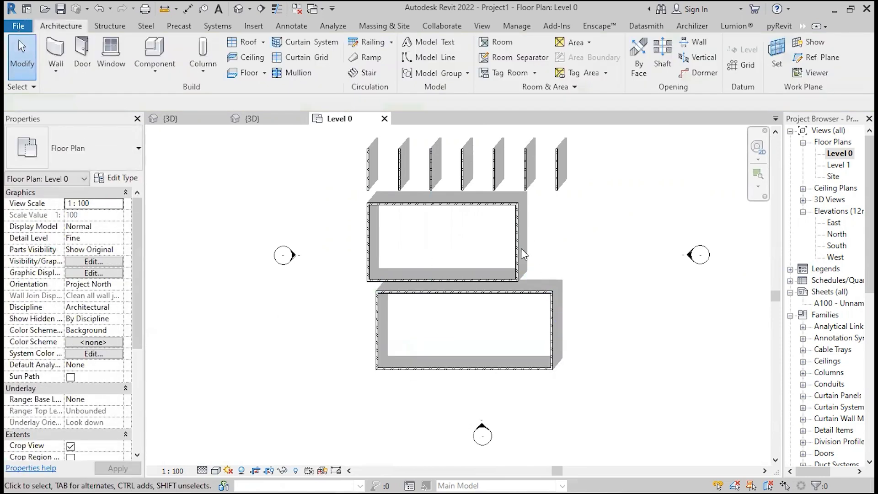
Delete the whole chain of walls forming the original upper rectangle
key("Tab")
left_click(519, 252)
key("Delete")
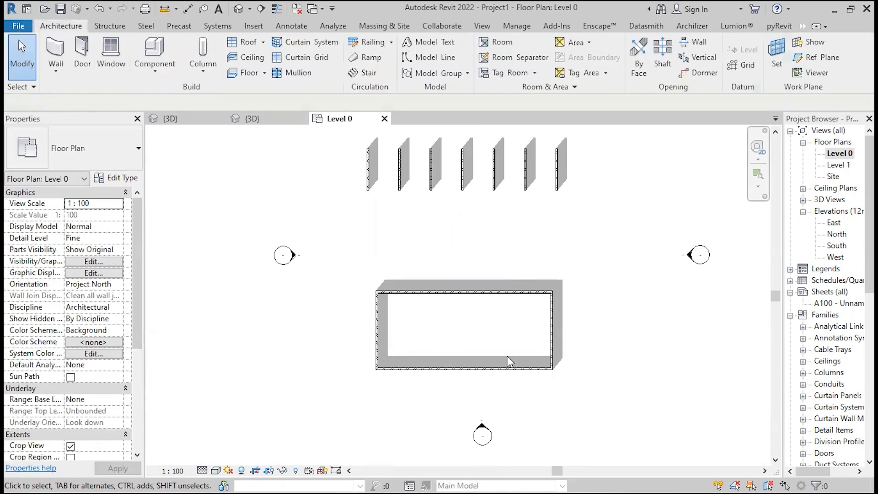
Draw a Start-End-Radius Arc wall across the rectangle's upper-left corner, from the left wall to the upper wall
scroll(507, 356, "up", 2)
key("w")
key("a")
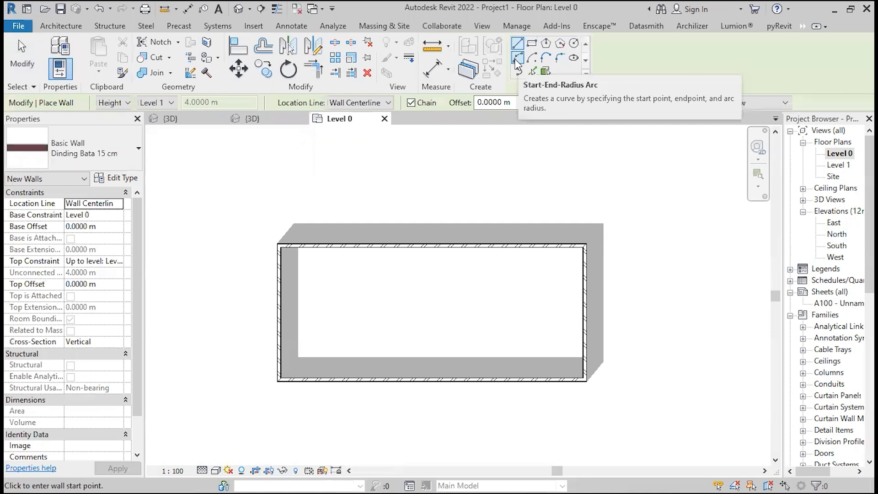
left_click(516, 60)
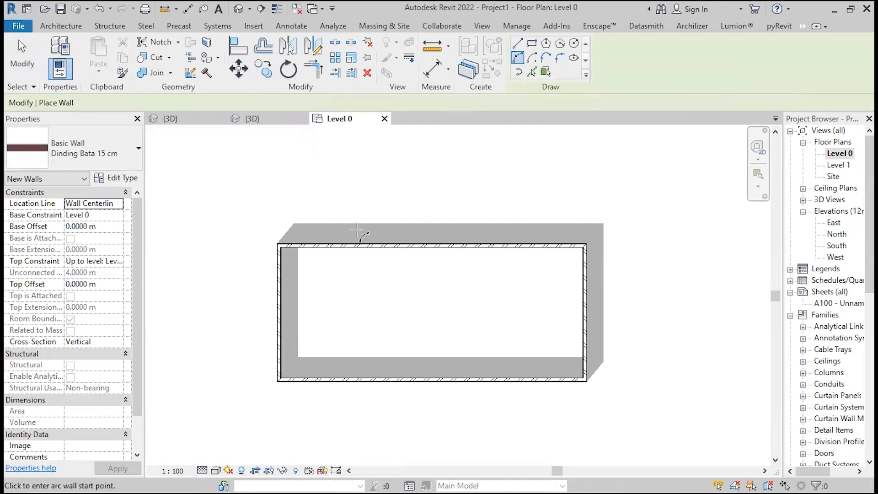
left_click(280, 299)
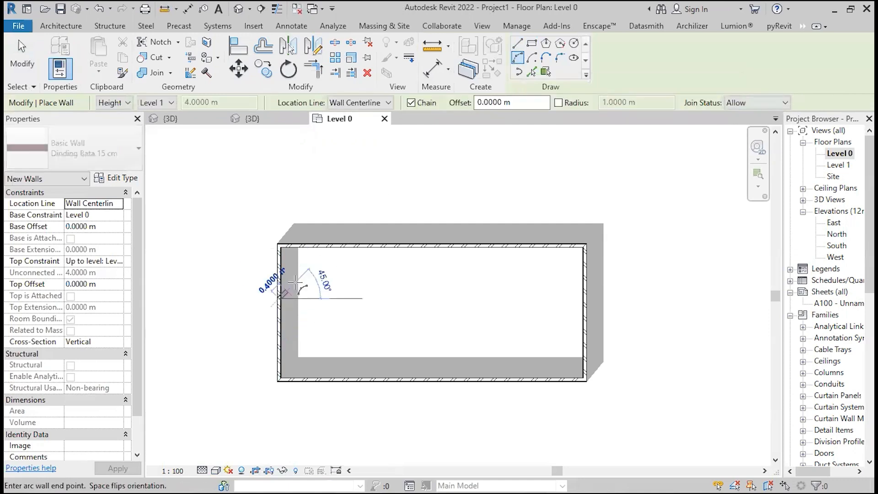
left_click(332, 247)
left_click(295, 261)
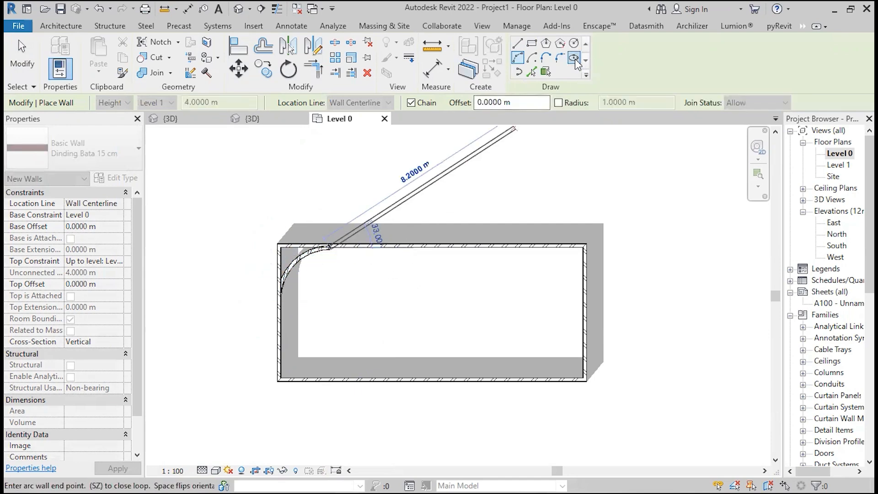
Draw an elliptical wall to the right of the rectangle with a horizontal half-axis of about 5.1 m
left_click(574, 58)
scroll(431, 172, "down", 3)
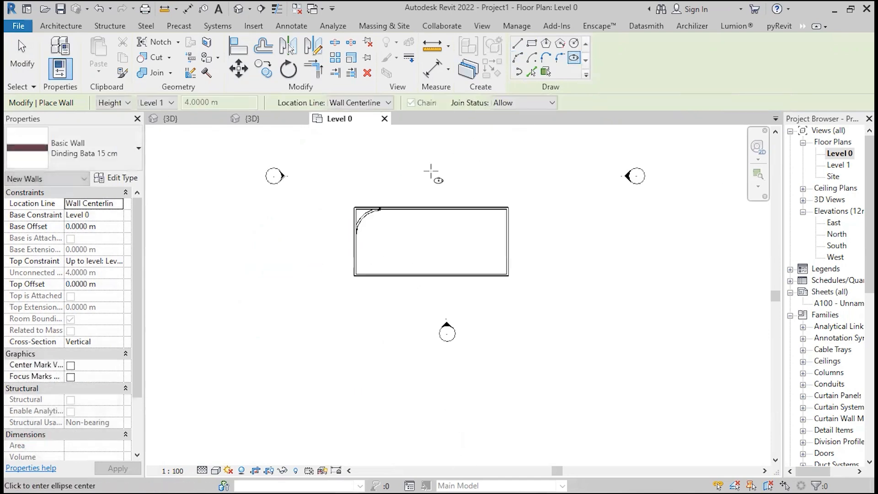
left_click(696, 238)
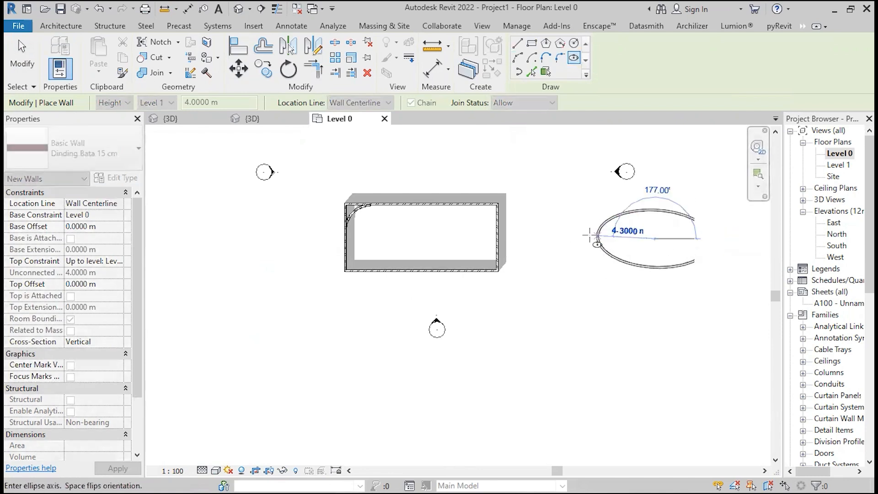
middle_click_drag(589, 235, 463, 247)
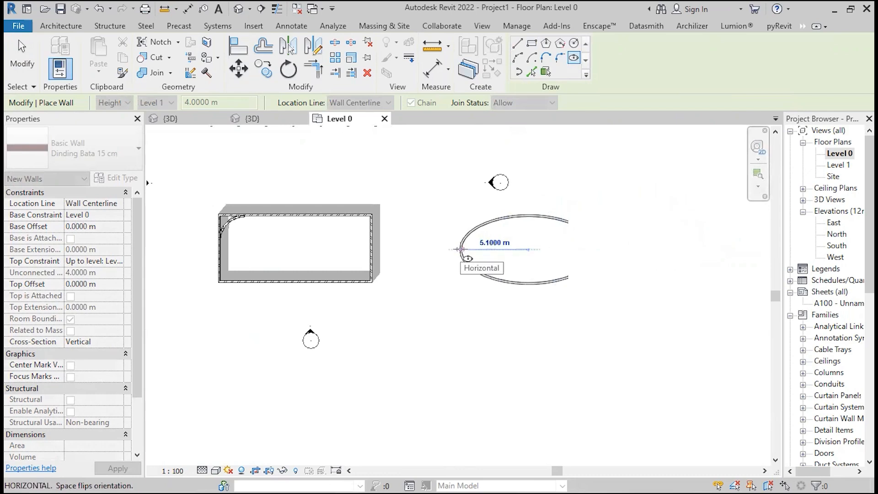
left_click(459, 249)
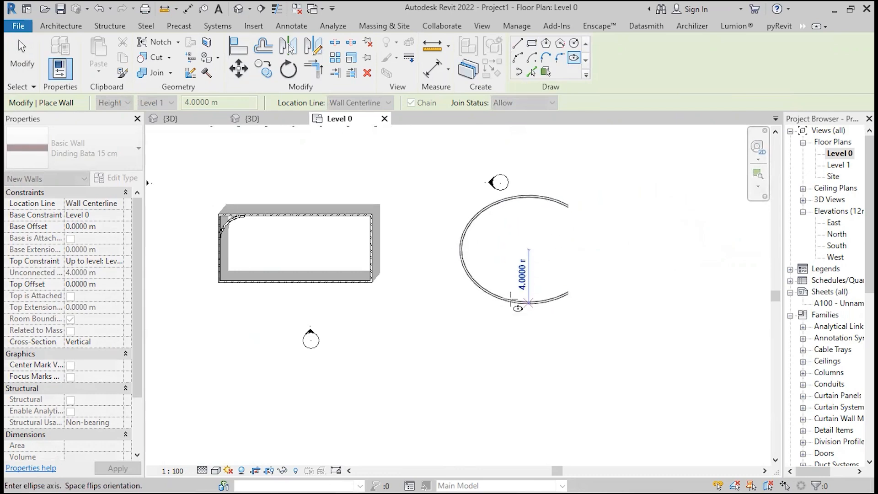
left_click(517, 300)
key("Escape")
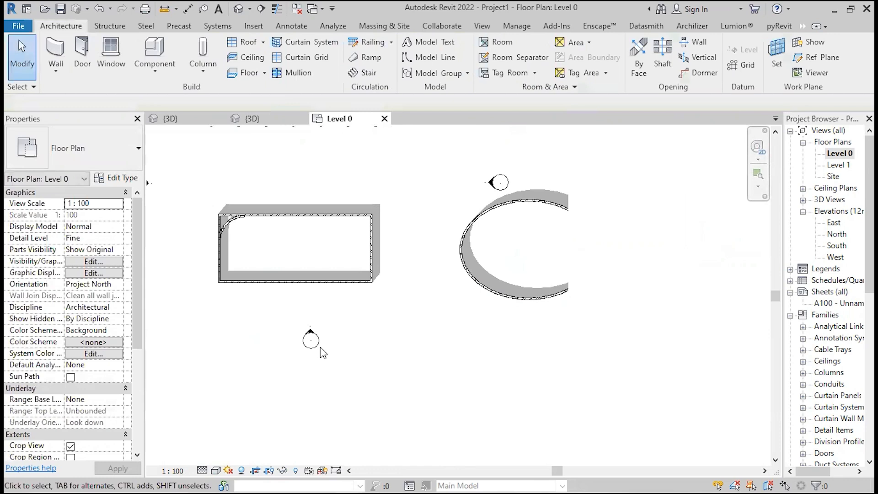
Turn off Crop View for the Level 0 floor plan
left_click(255, 471)
scroll(478, 321, "down", 3)
scroll(328, 273, "up", 4)
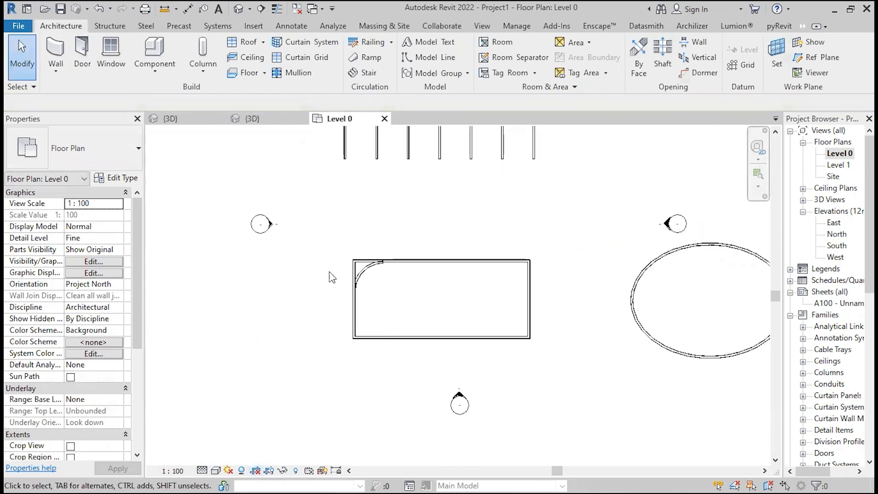
Delete the arc wall across the rectangle's upper-left corner
scroll(384, 272, "up", 6)
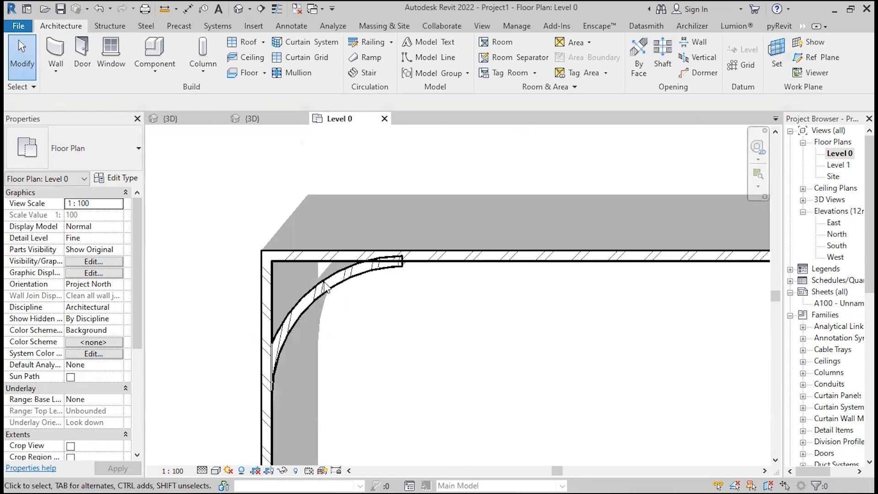
left_click(324, 290)
key("Delete")
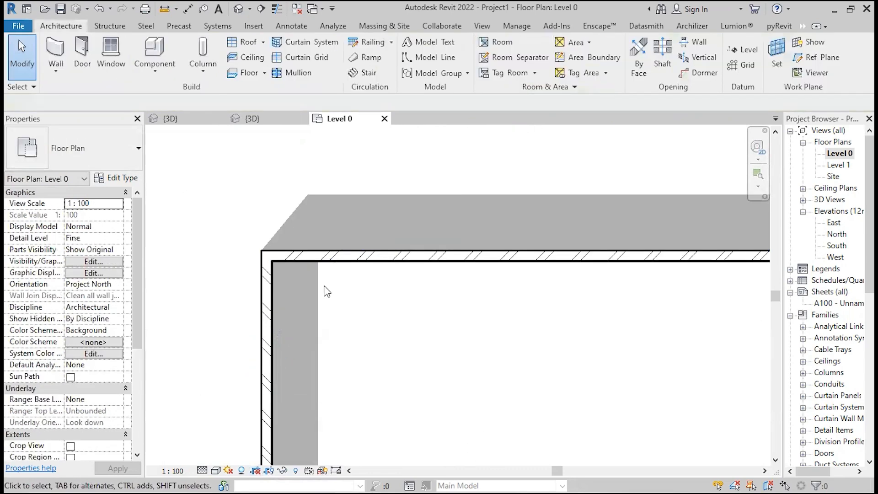
Draw a Start-End-Radius Arc wall of about 2 m radius from the left wall, about 1.8 m below the corner, to the upper wall
key("w")
key("a")
left_click(519, 58)
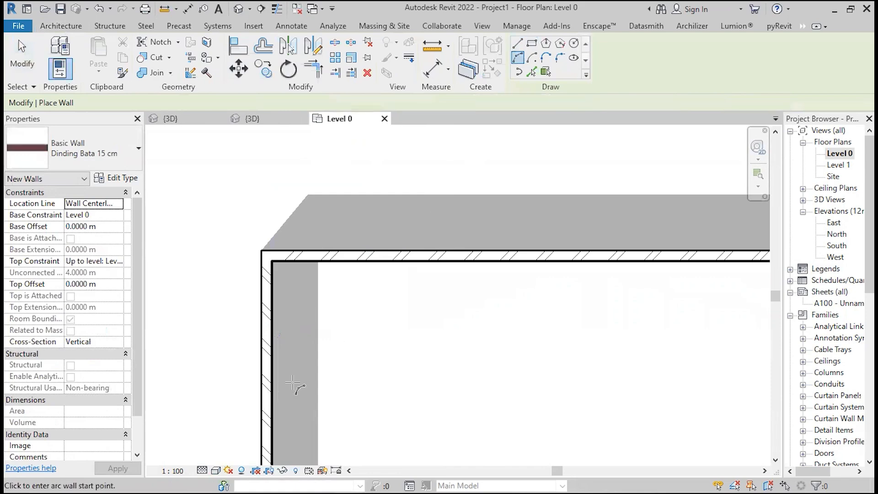
left_click(266, 389)
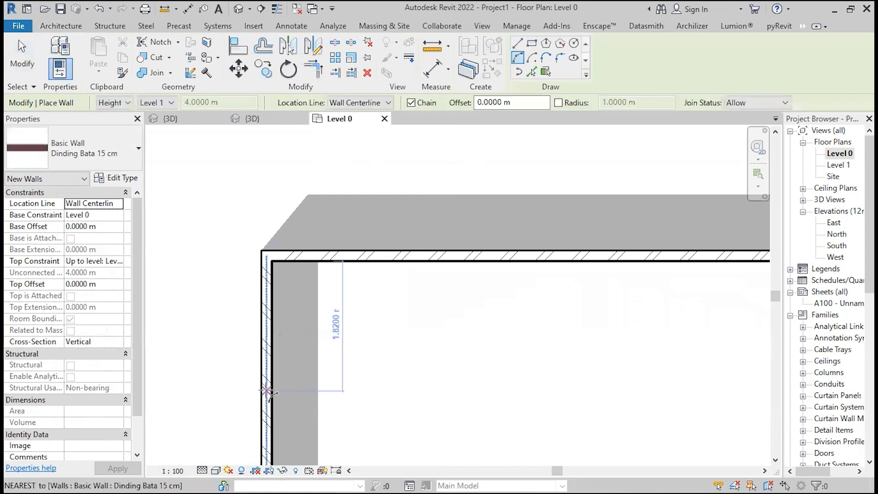
left_click(391, 255)
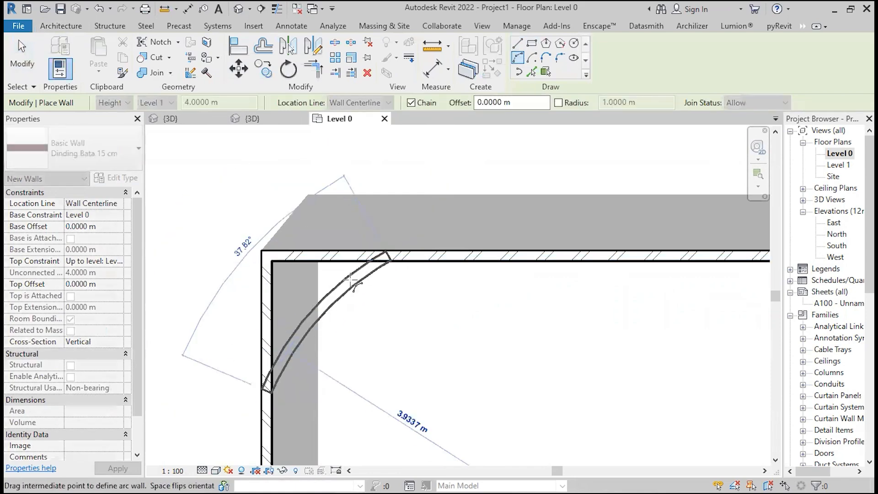
left_click(306, 302)
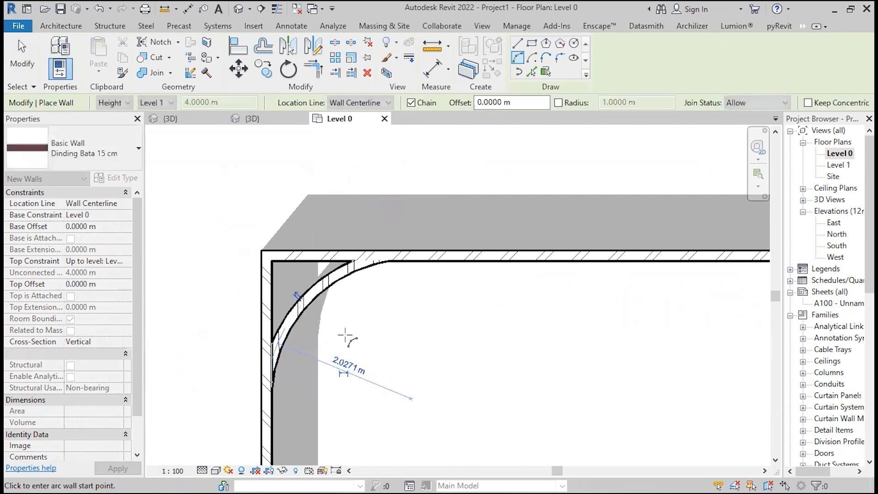
scroll(372, 377, "down", 5)
key("Escape")
key("Escape")
middle_click_drag(388, 383, 377, 342)
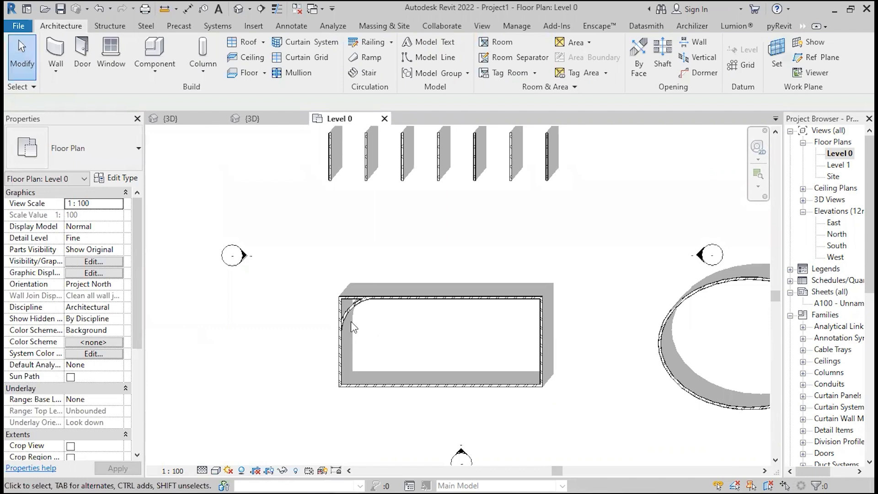
Try to change the rectangle's upper wall to the Fasad Batu type, unjoining the conflicting elements
left_click(55, 53)
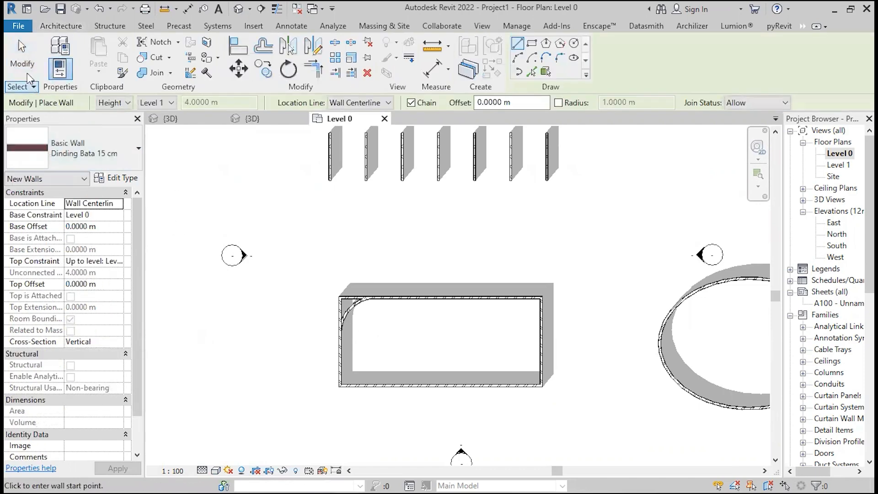
left_click(22, 56)
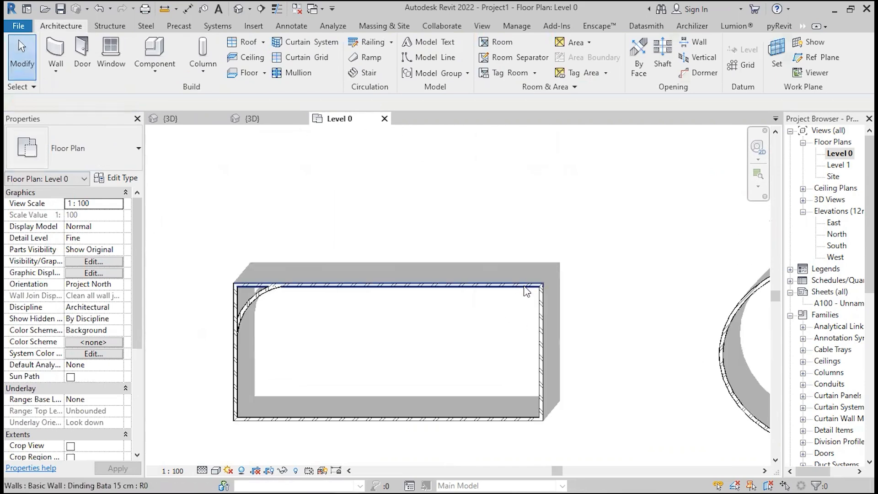
left_click(523, 285)
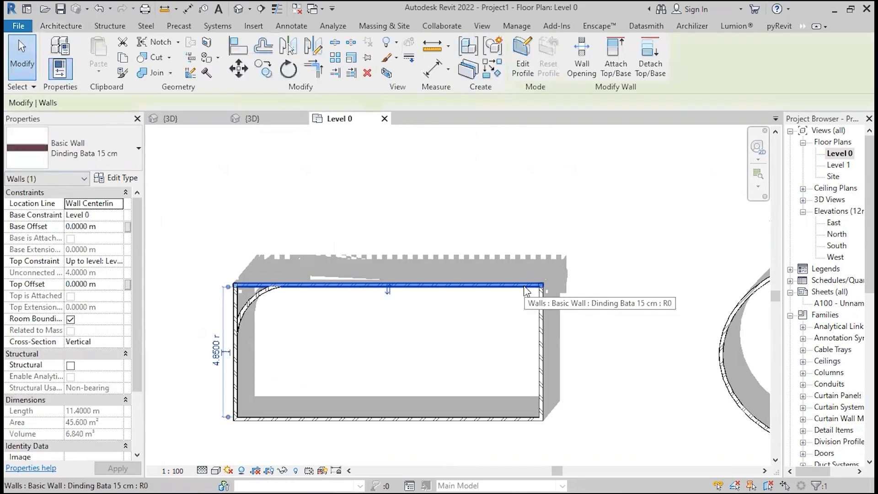
left_click(39, 160)
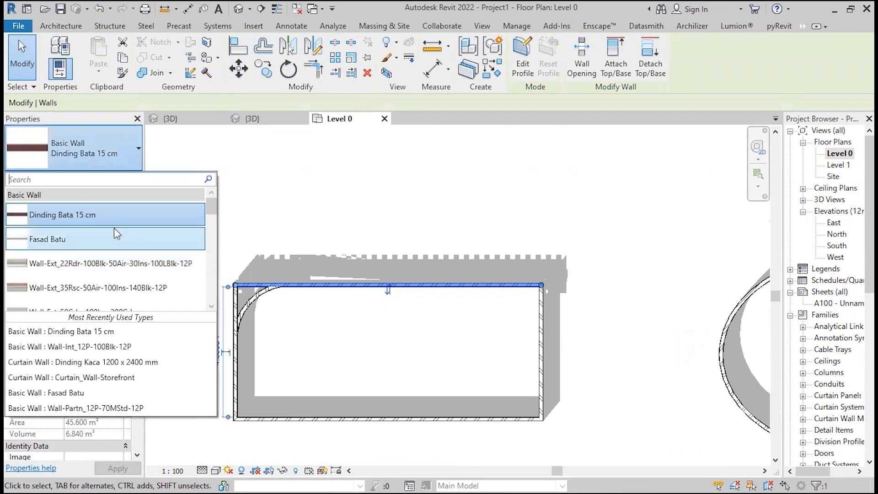
left_click(660, 476)
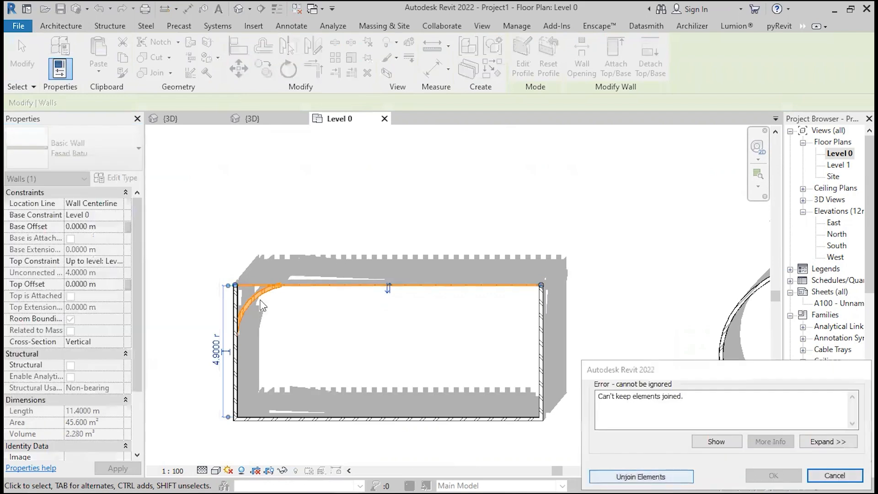
scroll(259, 288, "up", 4)
left_click(315, 253)
scroll(312, 253, "down", 4)
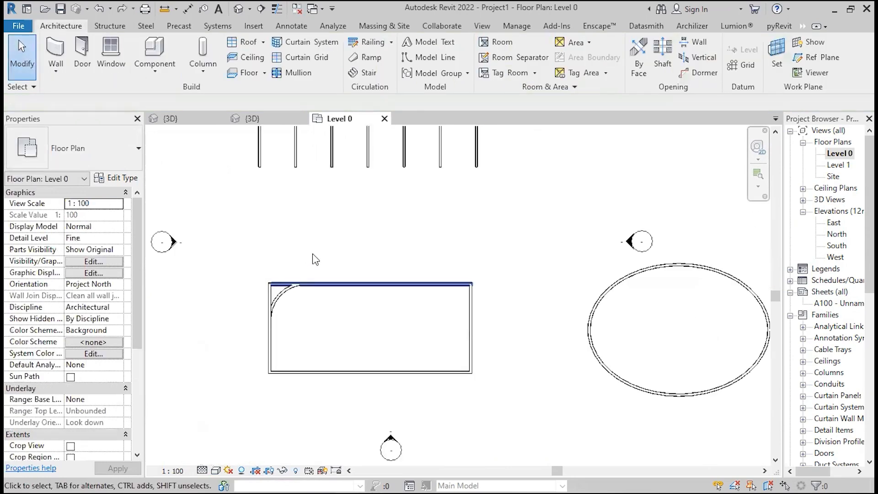
Place Doors_IntSgl 810x2110mm doors in the lower wall, about 2.2 m from the right wall, and in the right wall, about 1.2 m below the upper wall
scroll(318, 254, "up", 2)
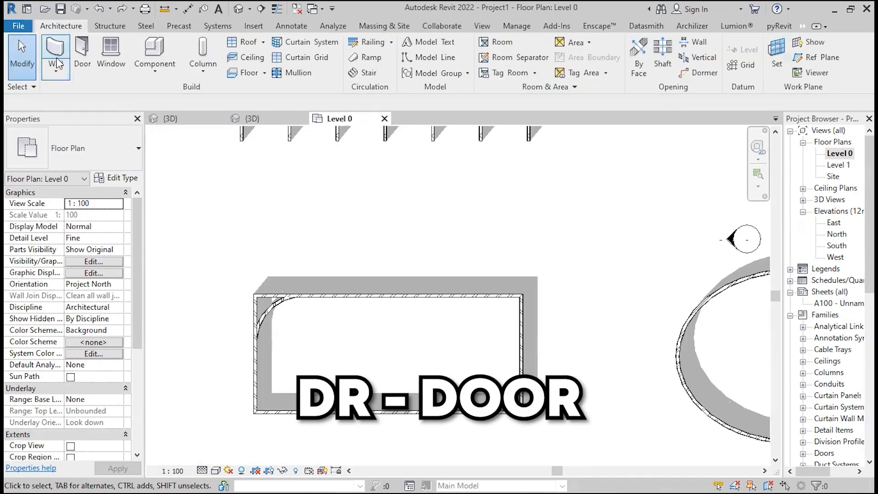
left_click(82, 58)
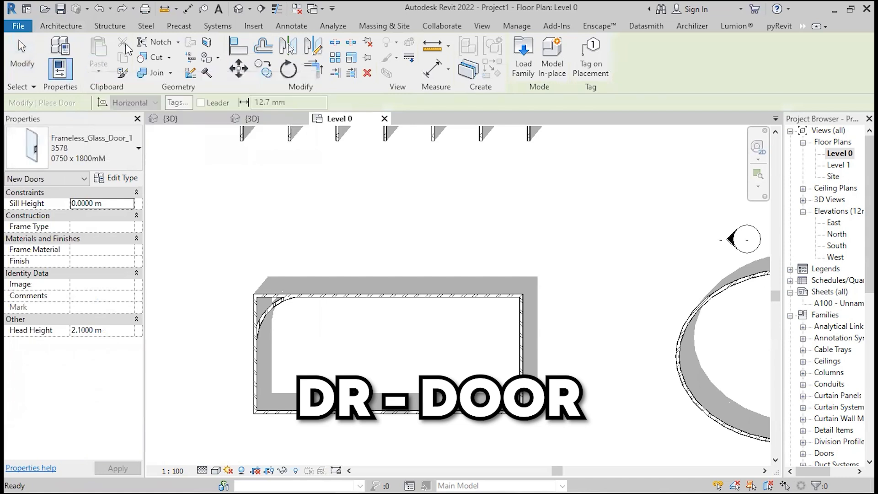
left_click(98, 162)
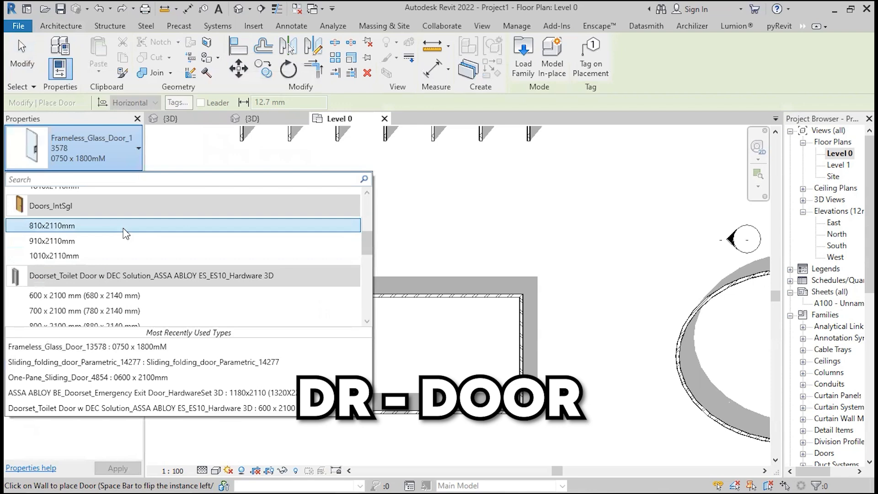
left_click(126, 233)
scroll(314, 309, "up", 3)
scroll(494, 394, "down", 1)
middle_click_drag(494, 394, 476, 348)
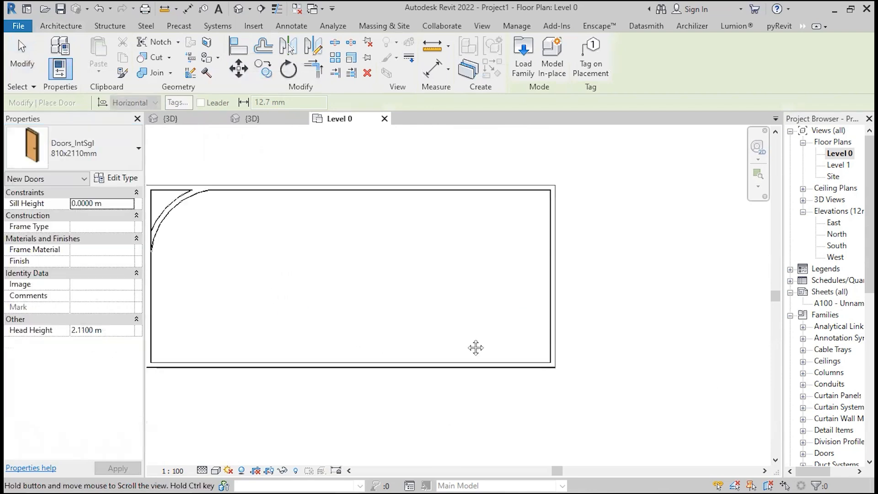
scroll(480, 299, "up", 3)
scroll(464, 370, "down", 4)
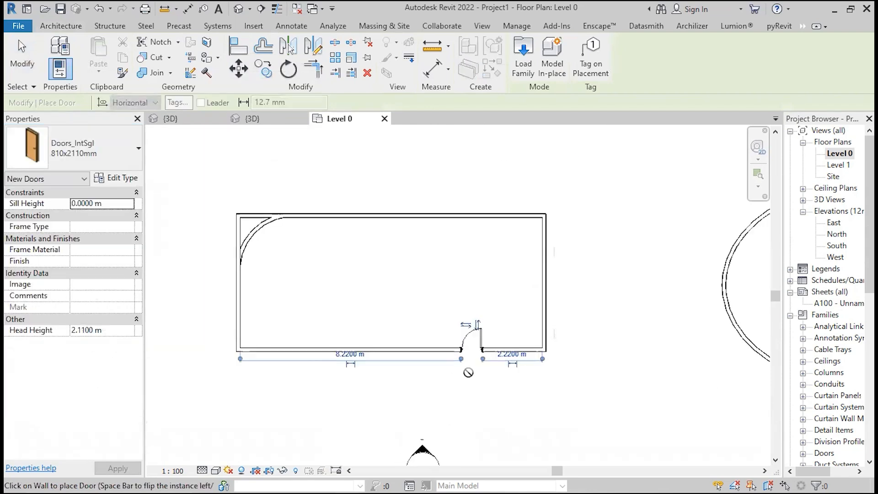
scroll(519, 320, "up", 2)
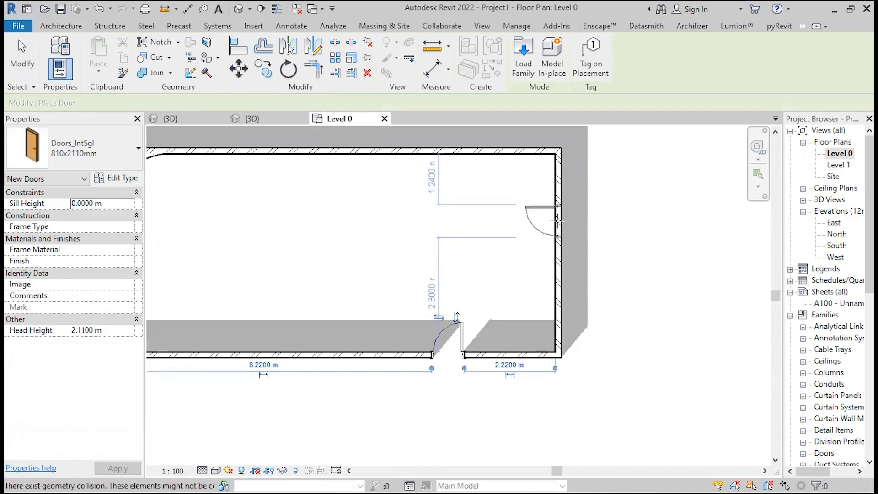
left_click(558, 221)
left_click(22, 57)
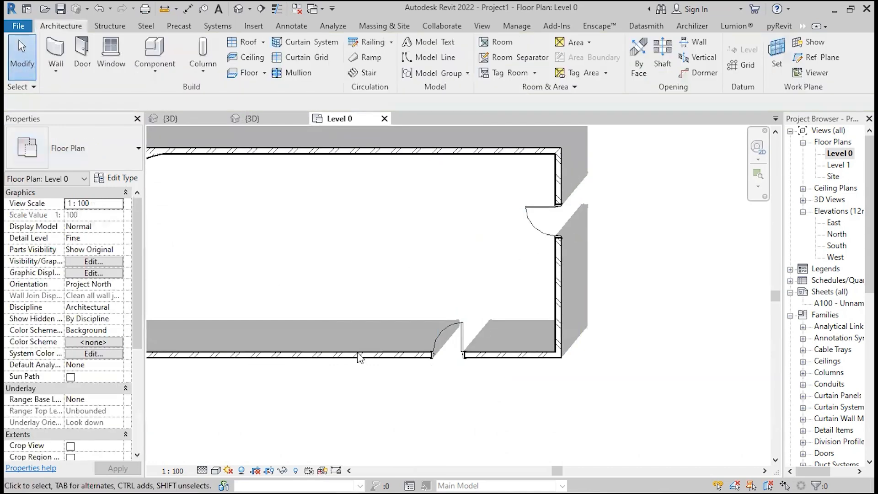
Try the facing and hand flips on the lower wall's door and move it to about 0.65 m from the right wall
scroll(480, 311, "up", 3)
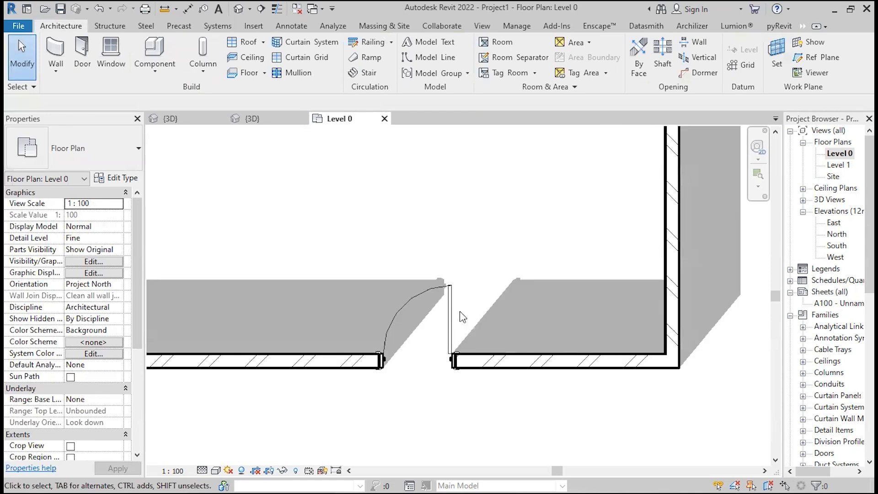
left_click(454, 311)
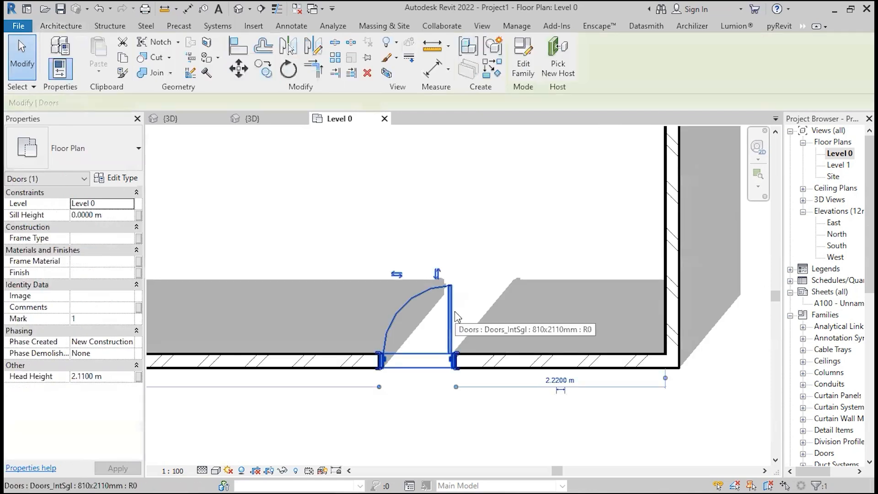
left_click(436, 274)
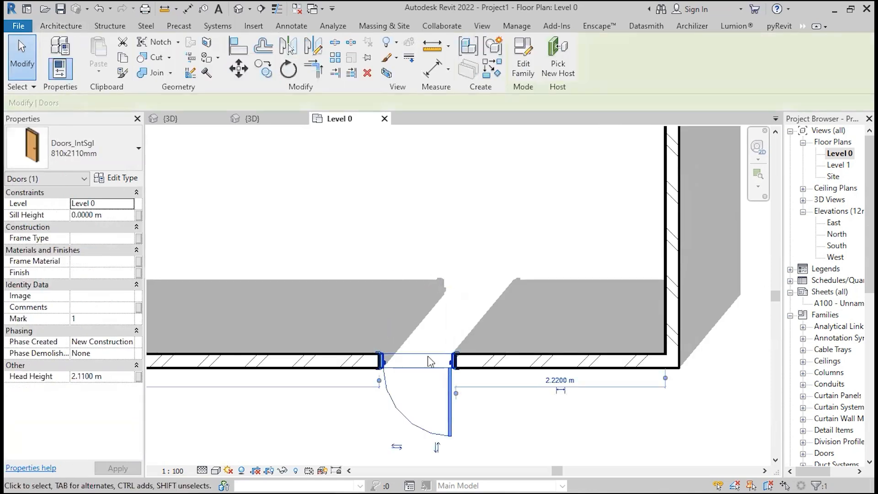
left_click(396, 448)
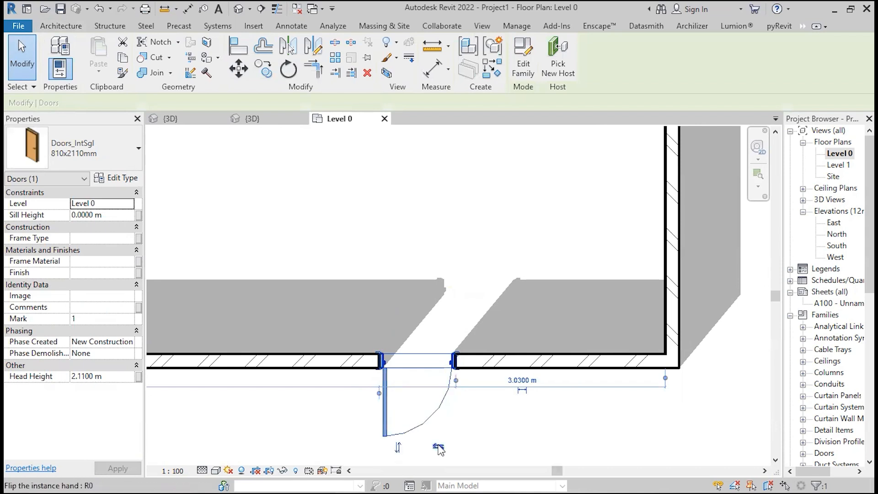
left_click(438, 449)
left_click(397, 448)
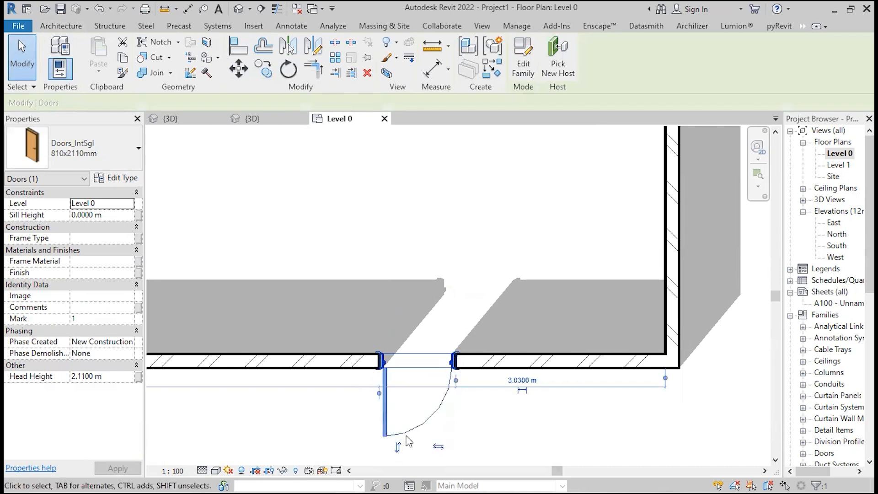
left_click(397, 447)
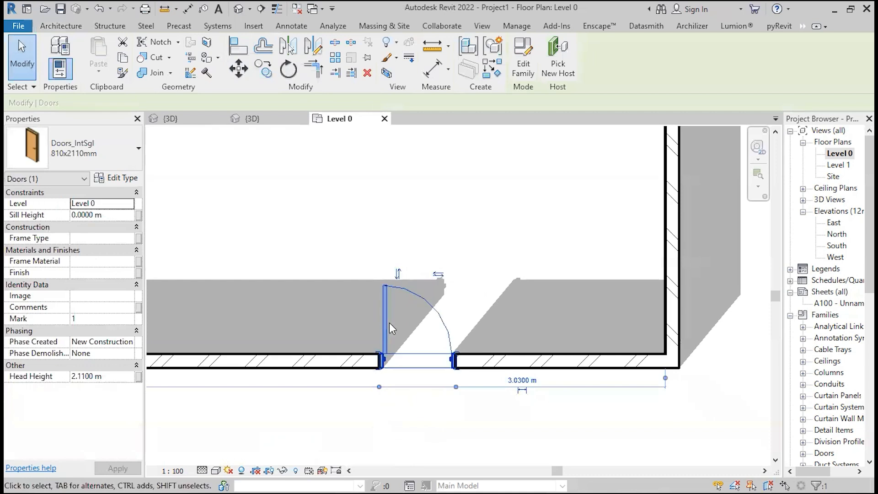
left_click_drag(390, 329, 539, 329)
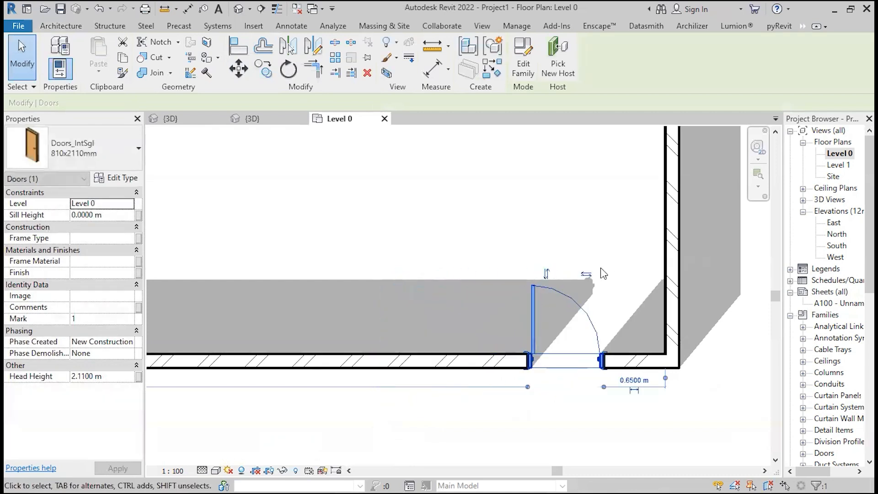
left_click(585, 276)
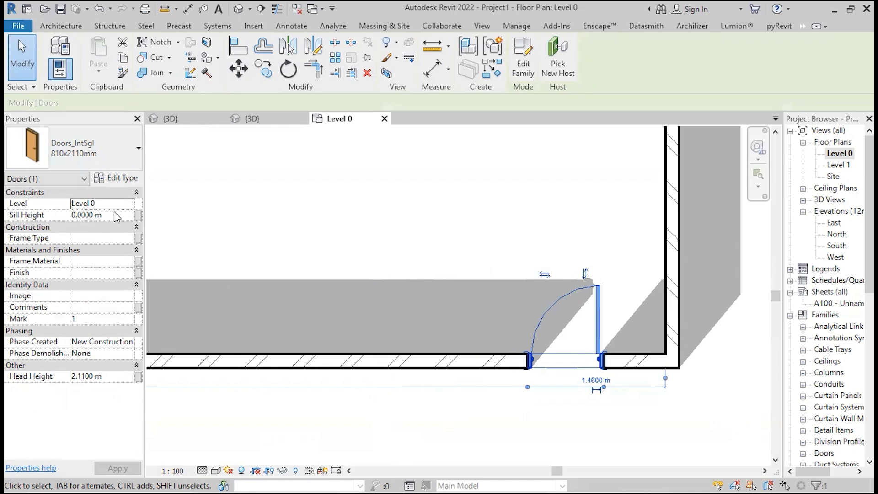
Examine the Height and Width dimensions in the lower door's type properties, and close them without changing values
left_click(119, 179)
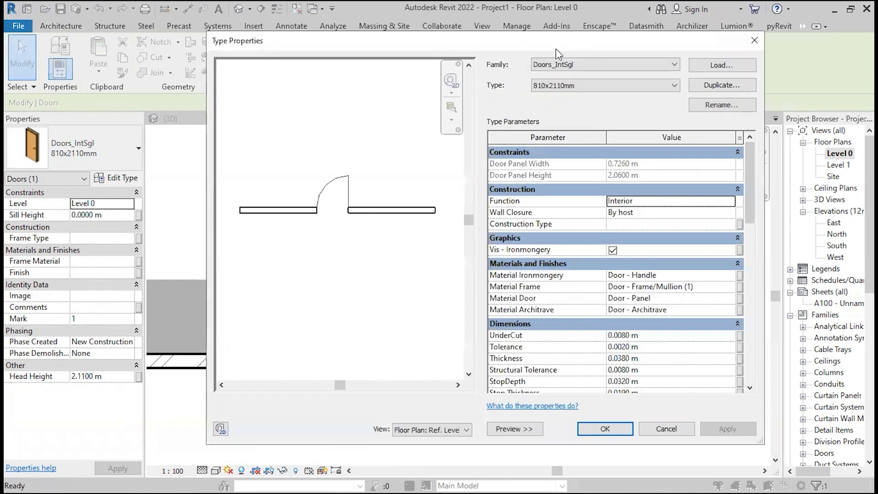
left_click_drag(446, 46, 332, 43)
scroll(493, 366, "down", 3)
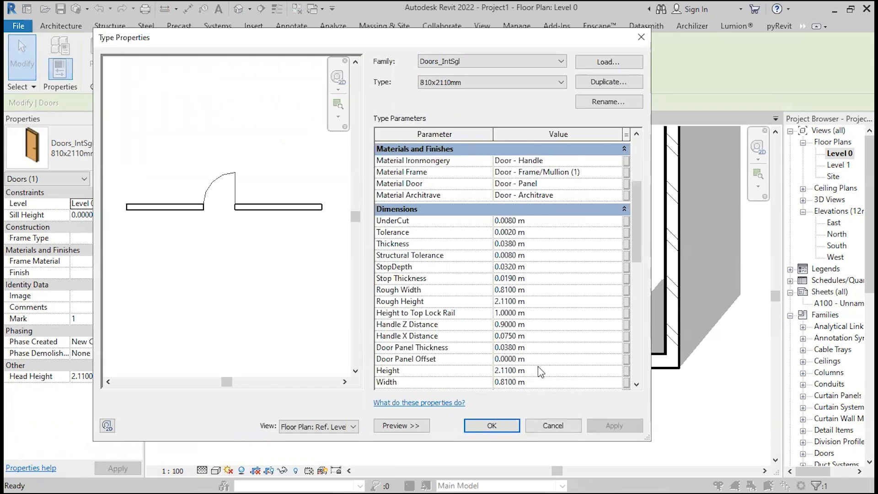
scroll(538, 371, "down", 1)
left_click(530, 356)
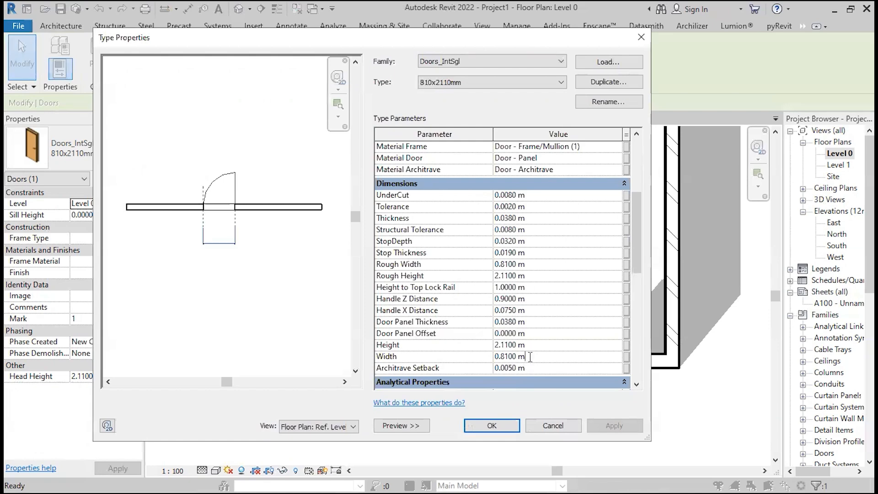
left_click(555, 347)
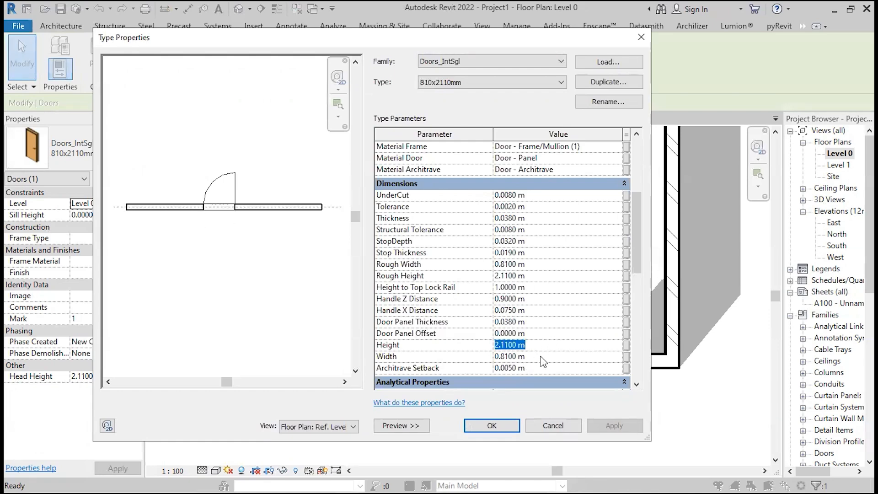
left_click(546, 356)
left_click(556, 345)
left_click(492, 430)
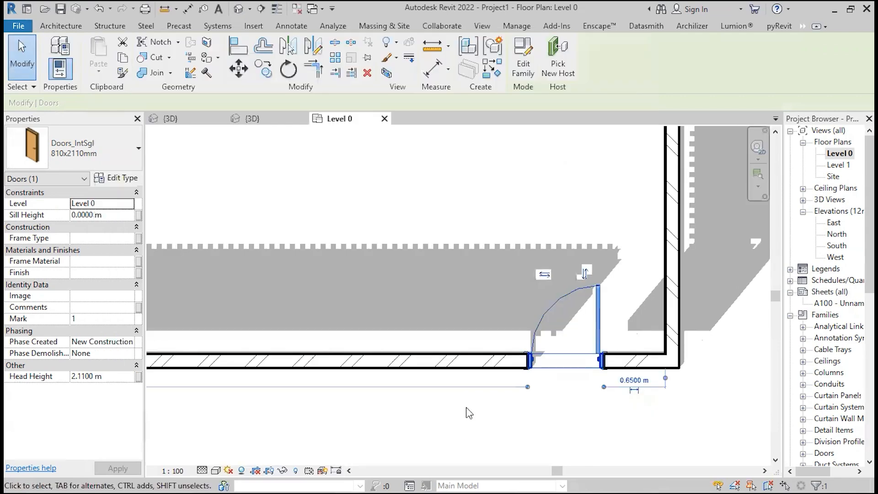
left_click(465, 407)
scroll(465, 406, "down", 5)
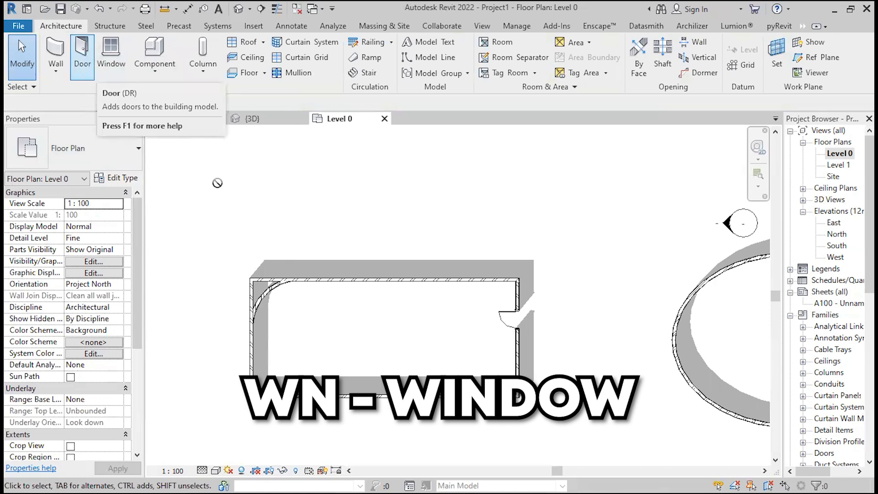
Place two Windows_Sgl_Plain 910x910mm windows in the lower wall, about 1.44 m left of the door and about 1.2 m apart
key("w")
key("n")
scroll(448, 423, "up", 3)
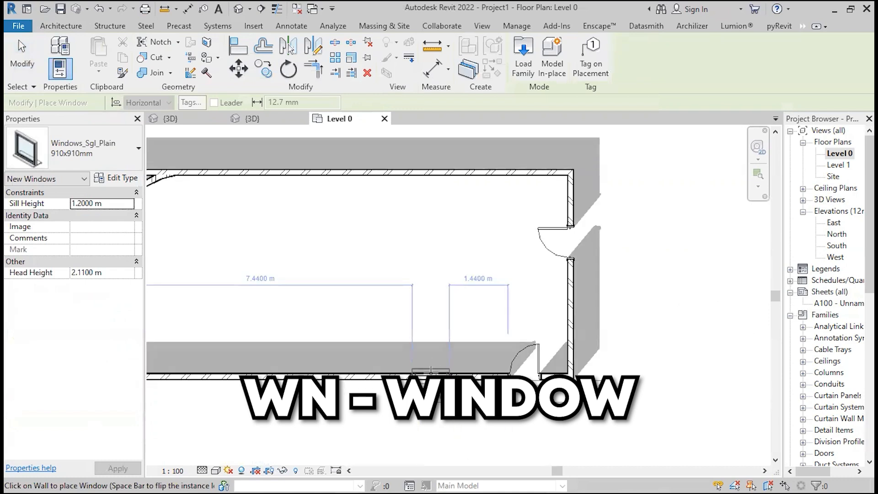
left_click(431, 370)
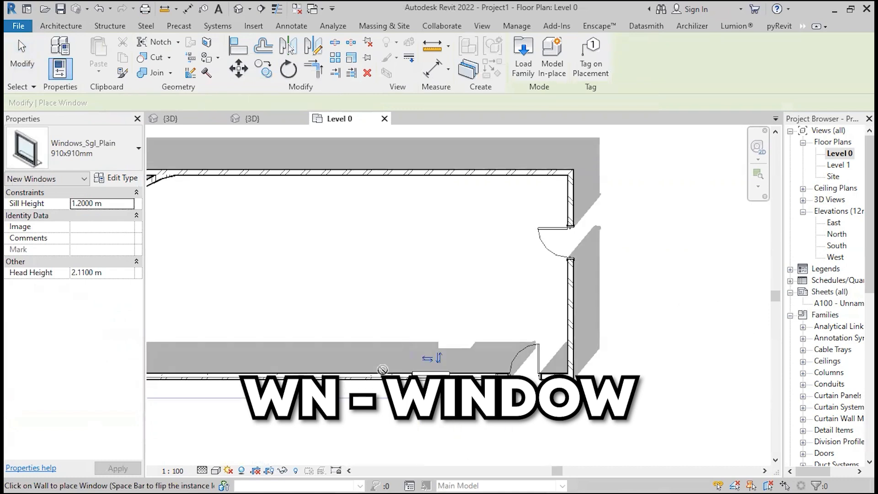
left_click(344, 374)
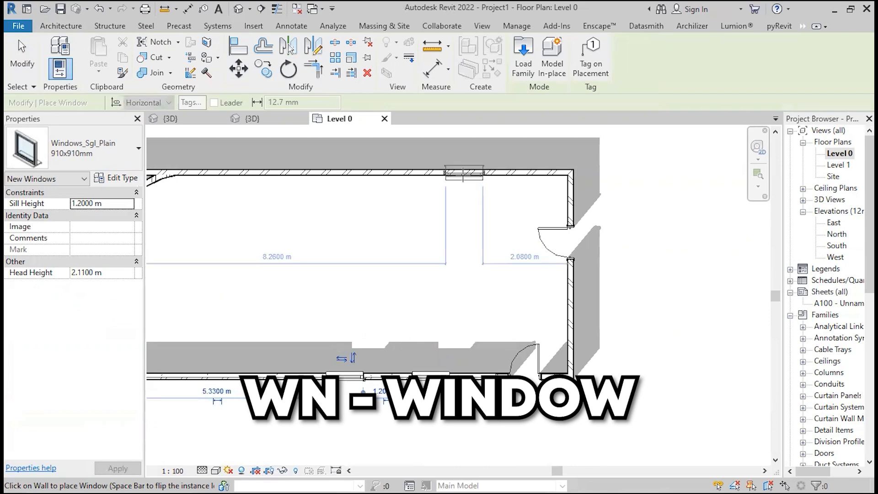
scroll(353, 456, "up", 2)
key("Escape")
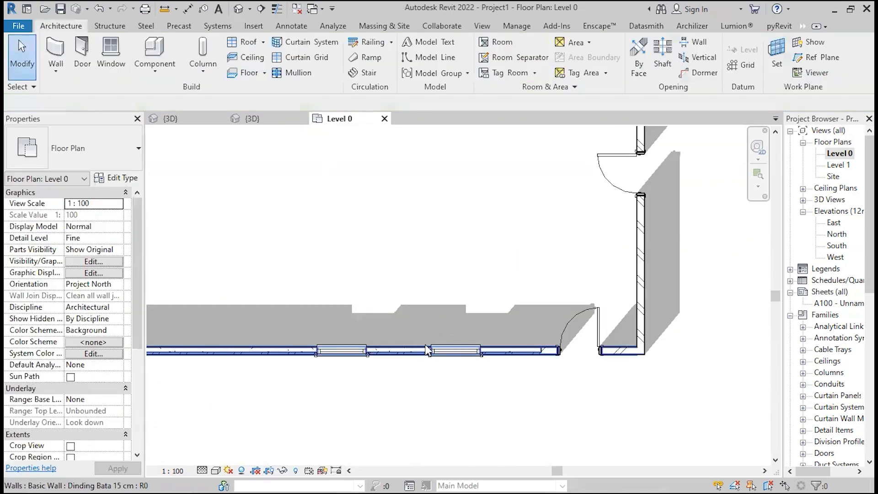
Examine the sill height and type dimensions of the window nearest the lower door, and close its type properties without changes
left_click(447, 346)
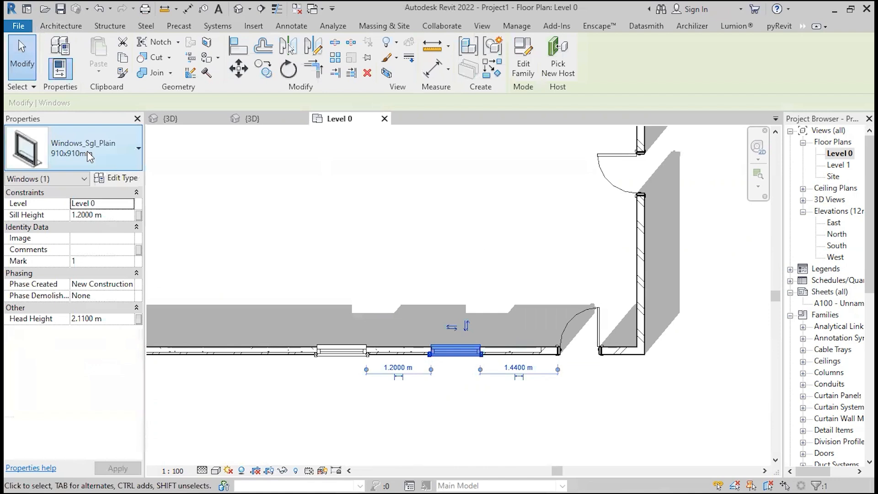
left_click(105, 214)
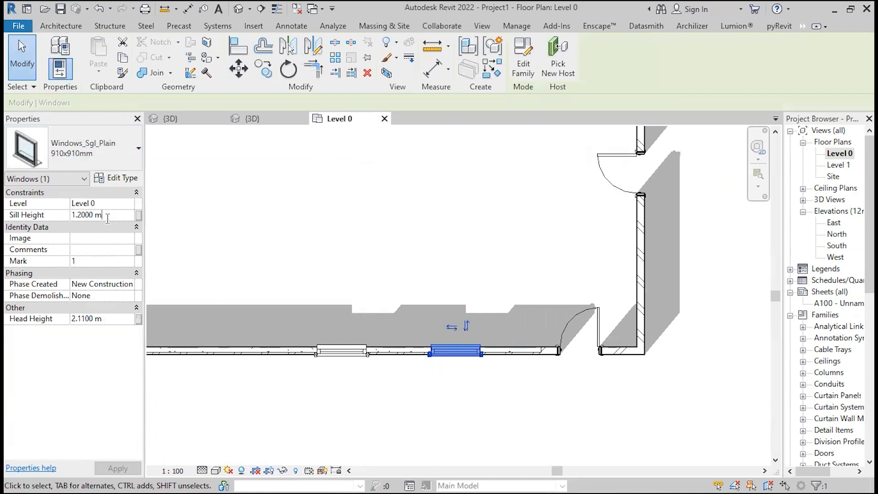
left_click(120, 180)
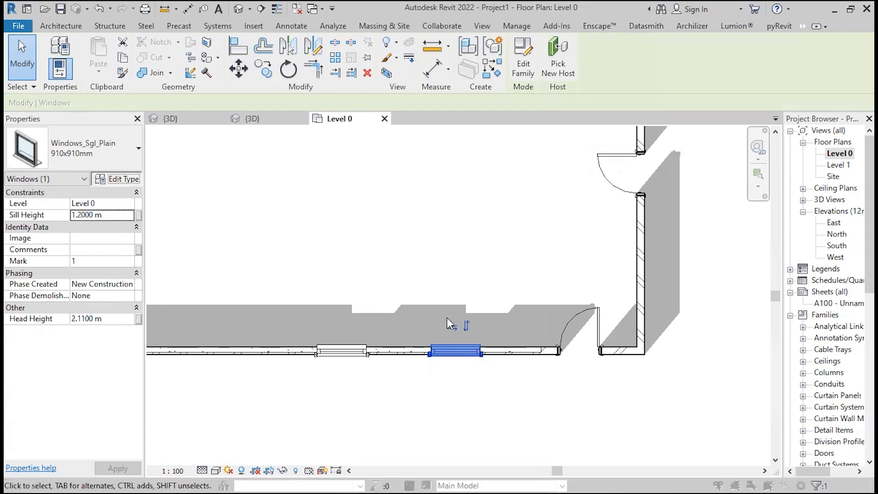
scroll(448, 331, "down", 1)
scroll(441, 336, "down", 3)
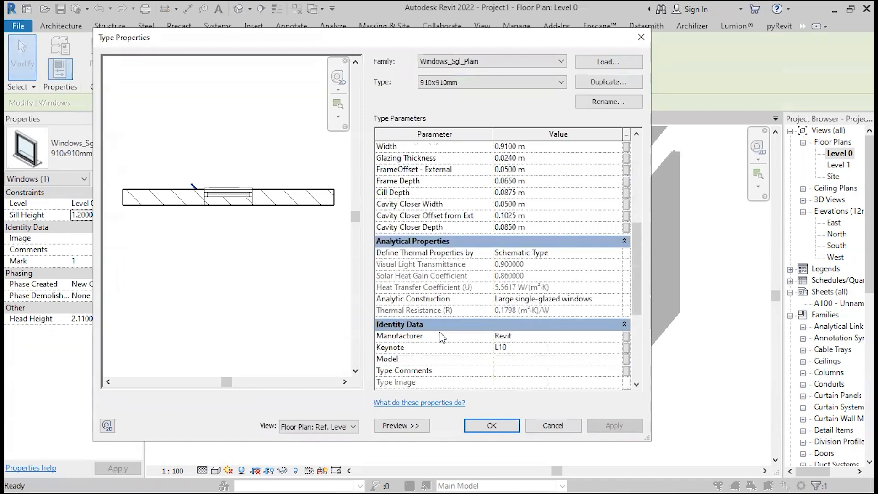
scroll(440, 336, "up", 3)
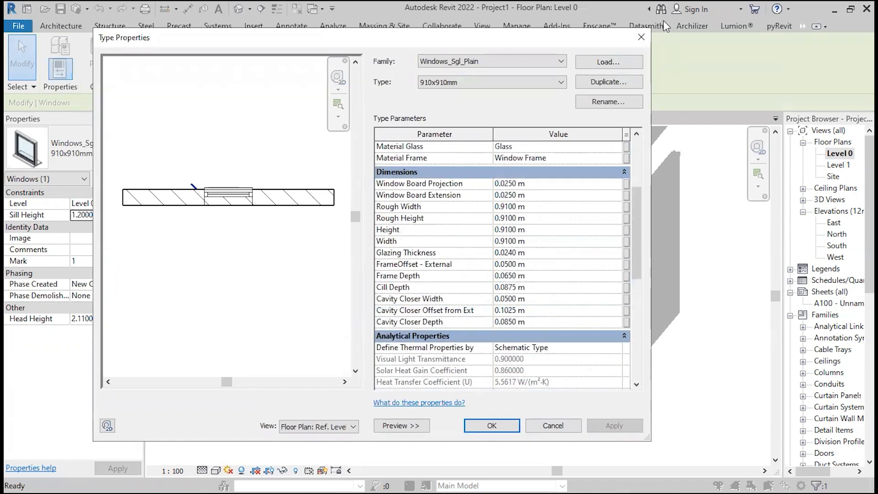
left_click(640, 36)
left_click(270, 177)
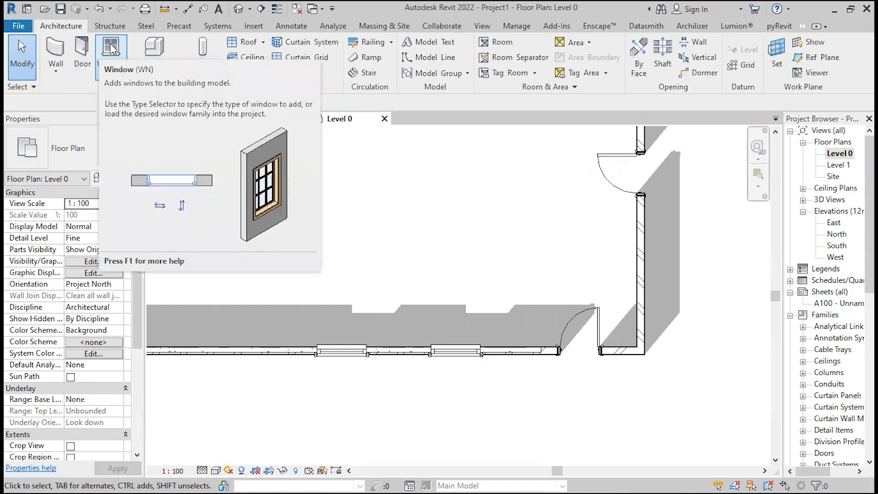
Start loading a family and browse to the Doors folder of the US library
left_click(252, 26)
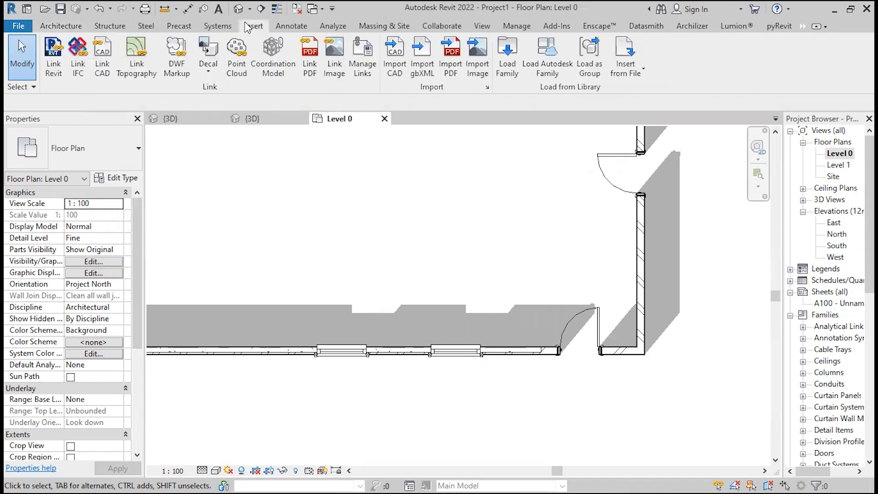
left_click(511, 71)
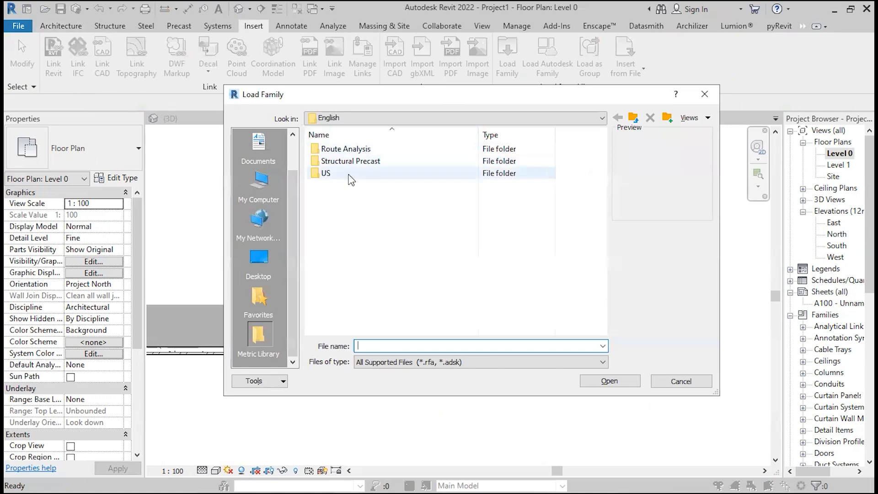
double_click(325, 173)
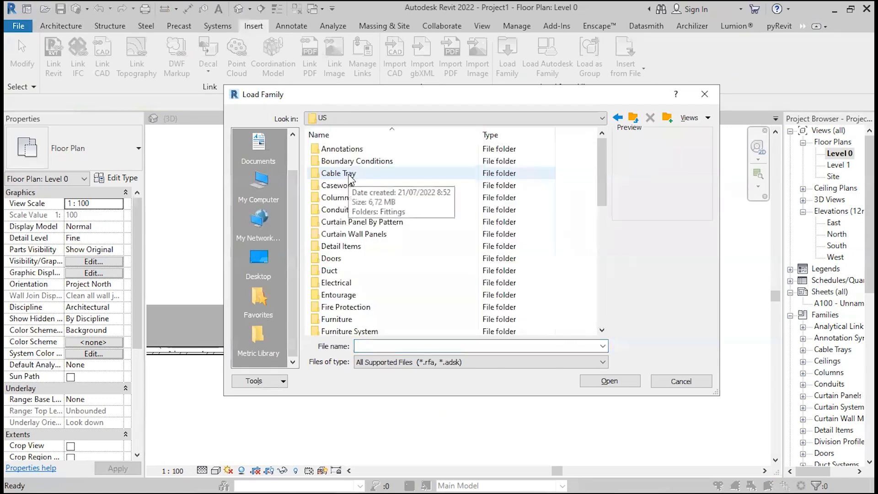
scroll(346, 248, "down", 1)
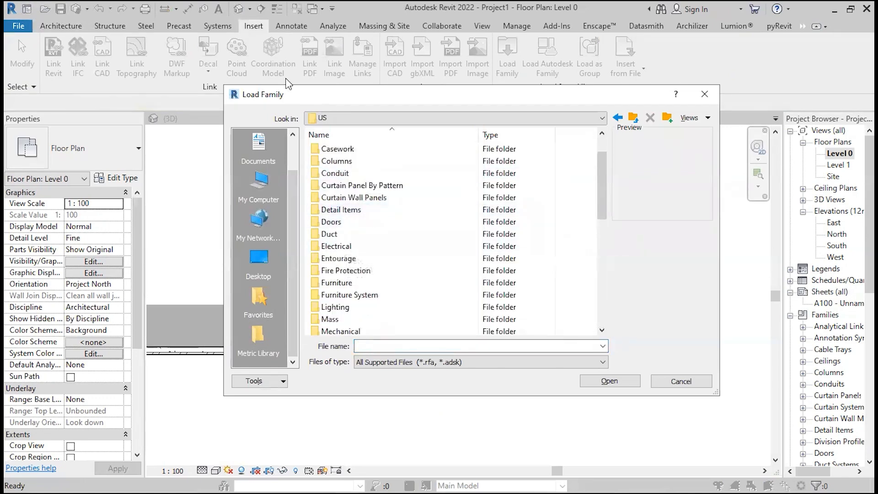
double_click(359, 221)
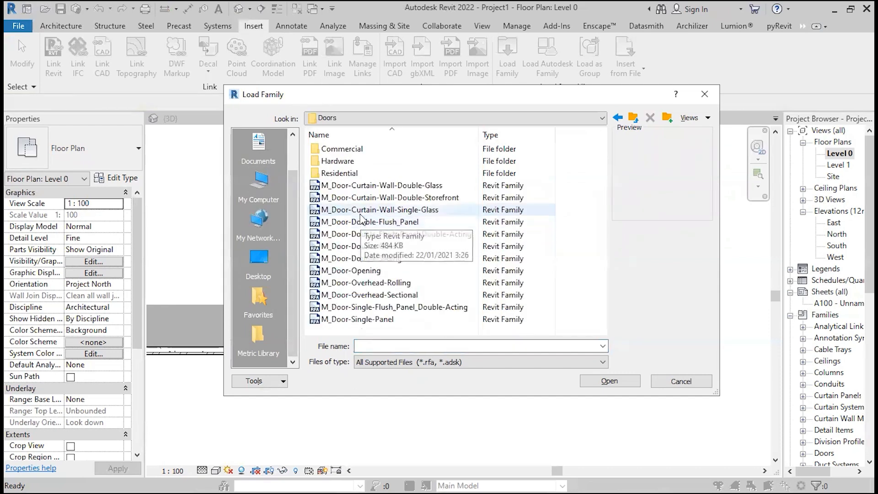
Preview the door families in the Doors folder and in its Residential subfolder
left_click(353, 186)
key("Down")
key("Down")
key("Down")
key("Down")
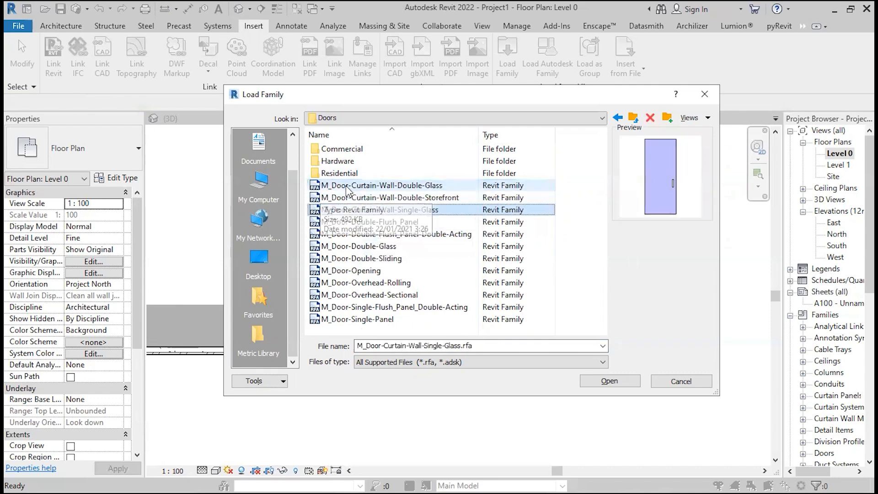
key("Down")
key("Down")
key("Down")
key("Down")
key("Down")
key("Down")
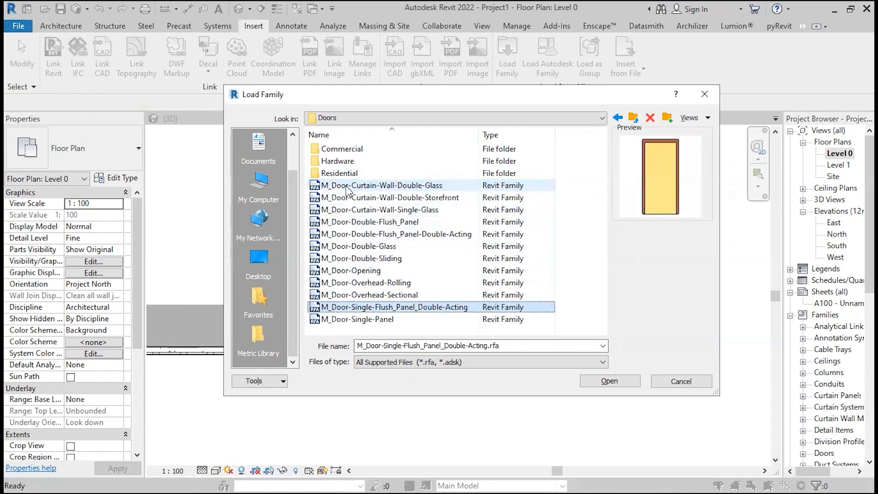
key("Up")
key("Up")
key("Up")
key("Up")
key("Up")
key("Up")
key("Up")
key("Up")
key("Up")
key("Up")
key("Up")
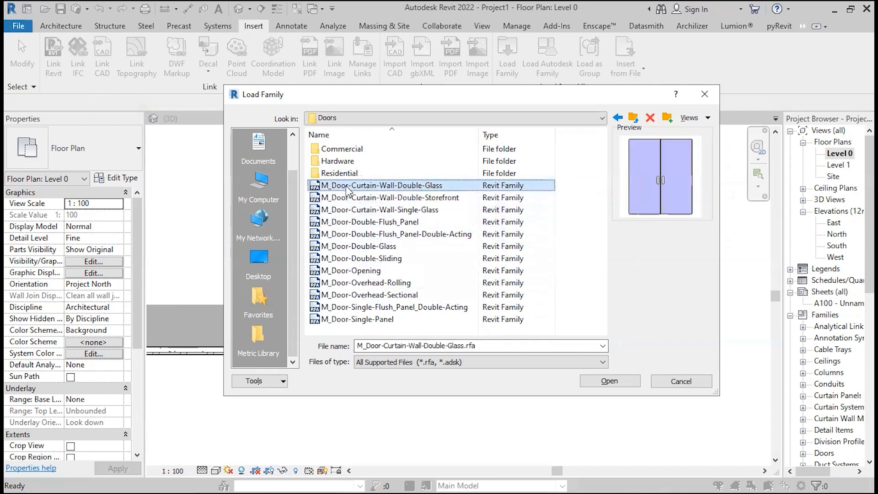
key("Return")
key("Down")
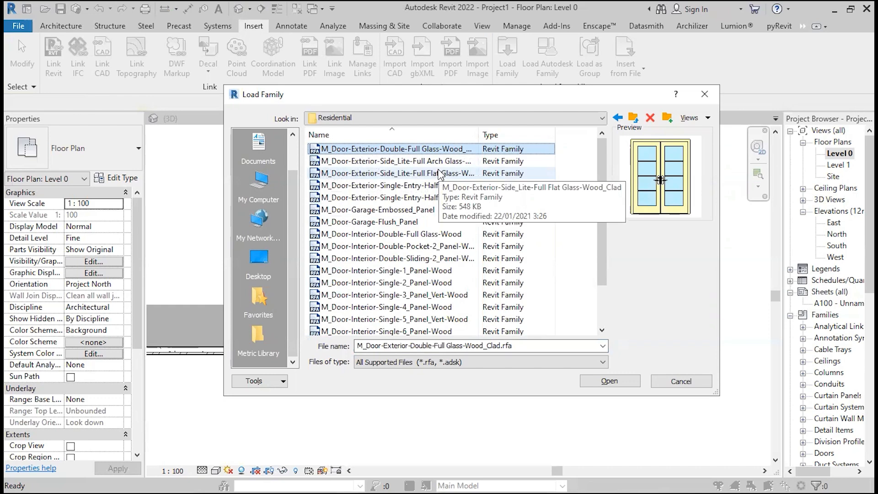
Go back up to the US library and open its Windows folder
left_click(633, 118)
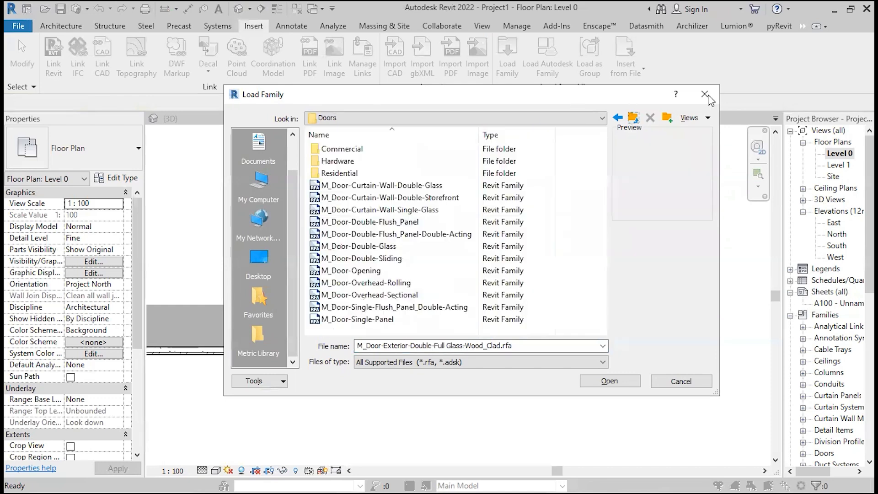
left_click(633, 119)
scroll(397, 217, "down", 9)
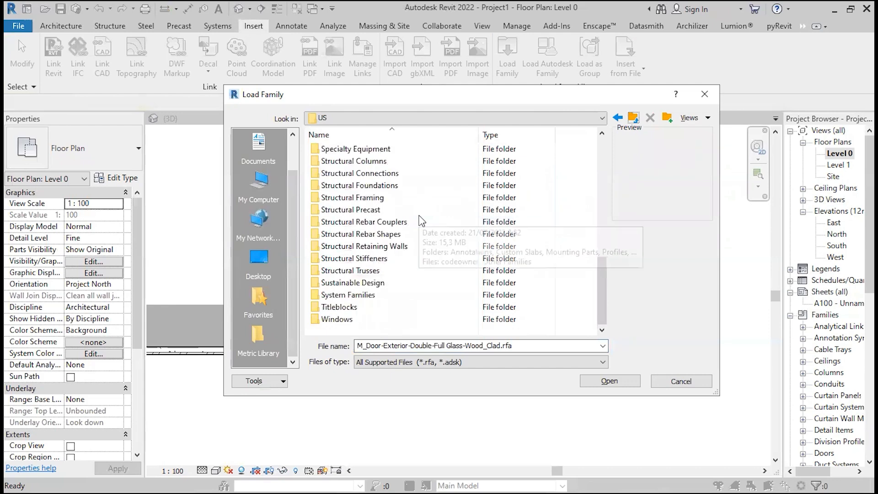
double_click(375, 318)
Preview the window families and load M_Window-Bay-Casement-45_Degree_Angle into the project
left_click(356, 223)
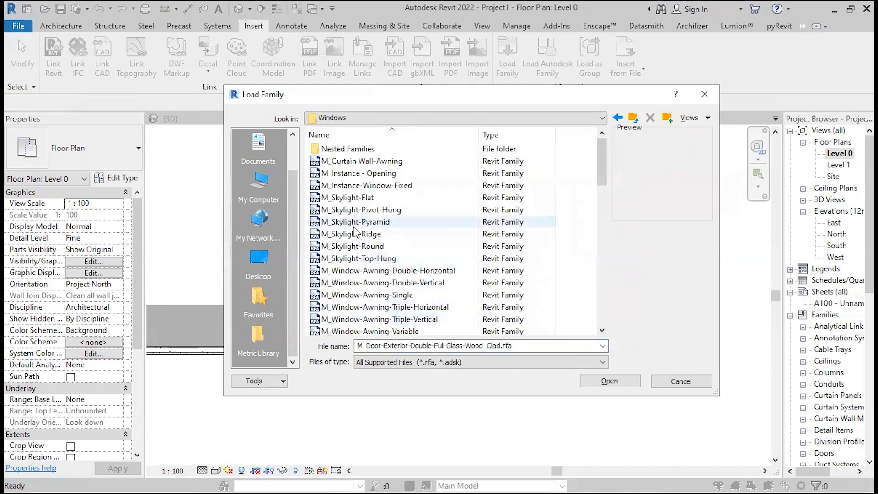
key("Down")
key("Down")
key("Down")
key("Down")
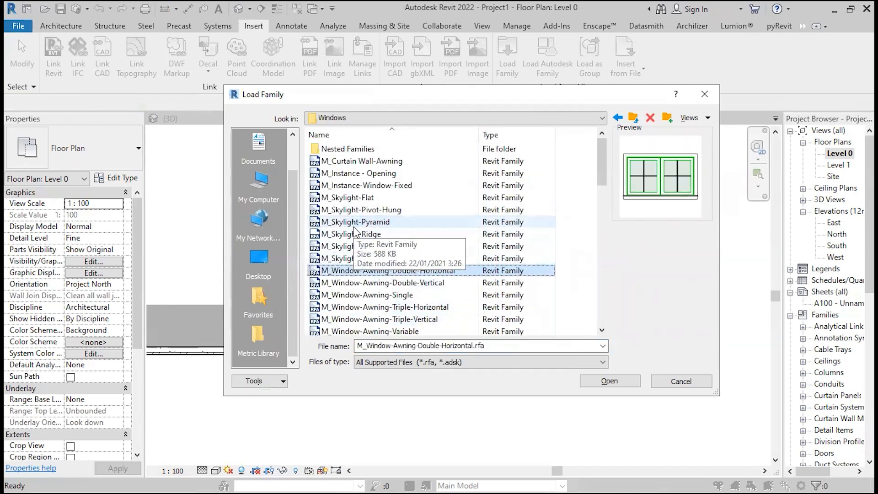
key("Up")
key("Down")
key("Down")
key("Down")
key("Down")
key("Down")
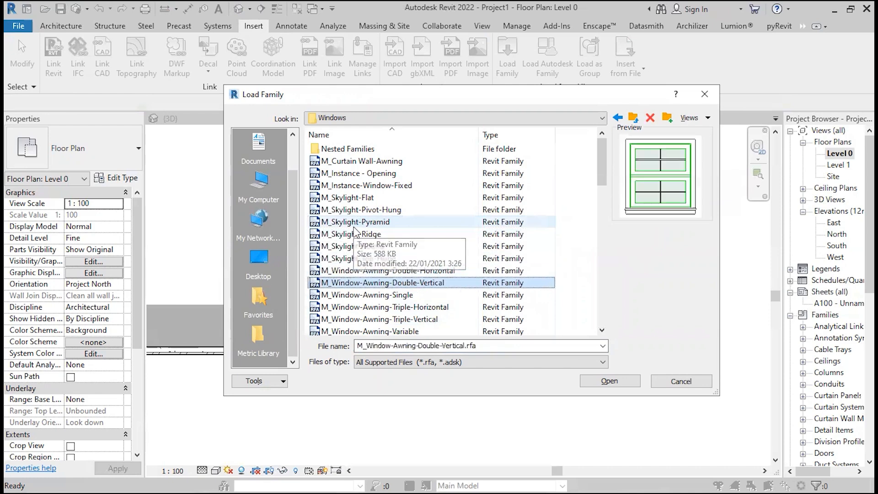
key("Down")
key("Down")
key("Down")
key("Down")
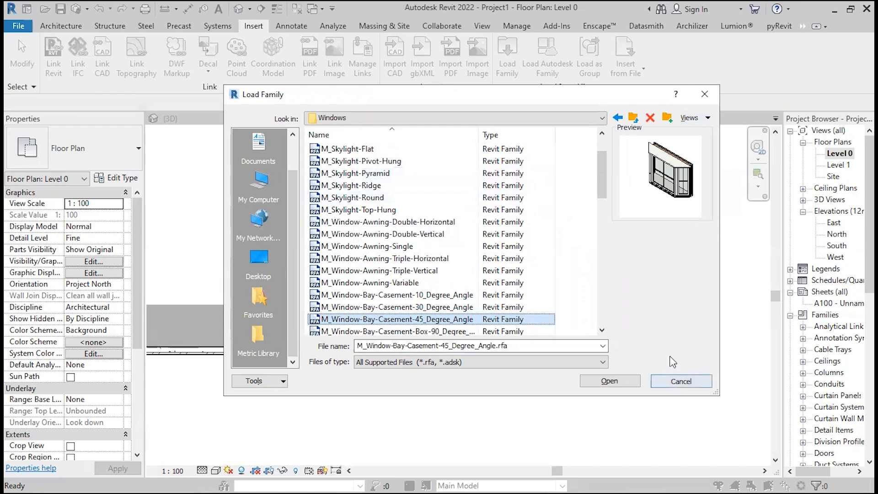
left_click(619, 381)
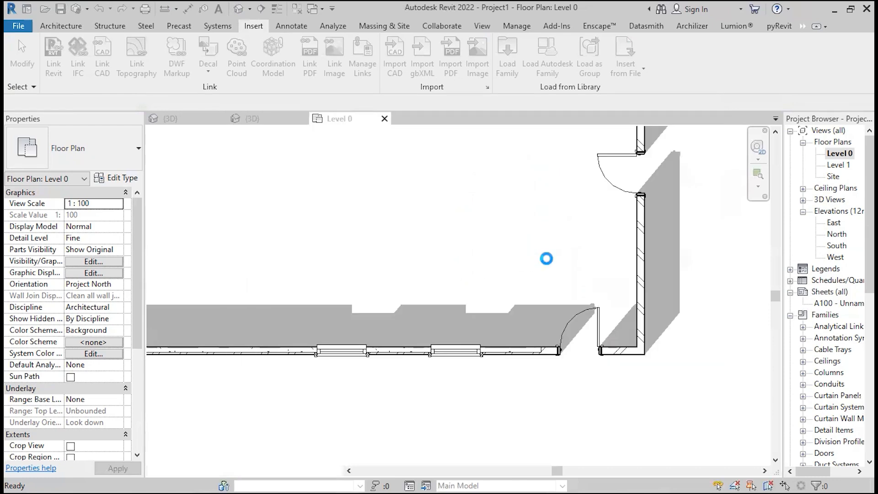
Place a 2200 x 1500 x 450mm 45-degree bay casement window in the lower wall, about 0.96 m left of the left plain window
scroll(547, 258, "down", 3)
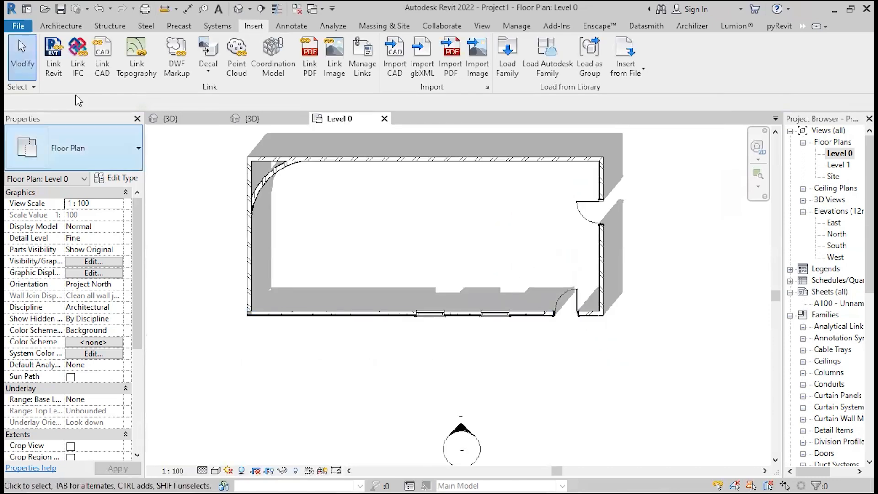
left_click(60, 25)
left_click(103, 51)
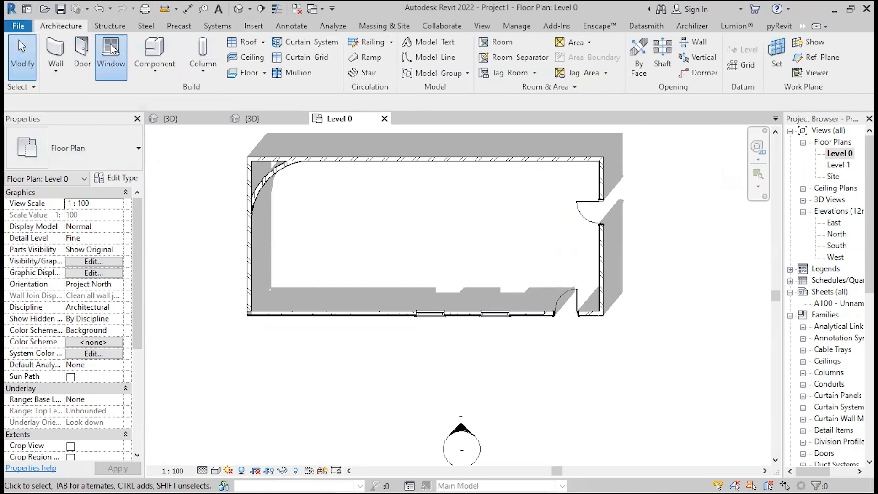
scroll(365, 341, "up", 4)
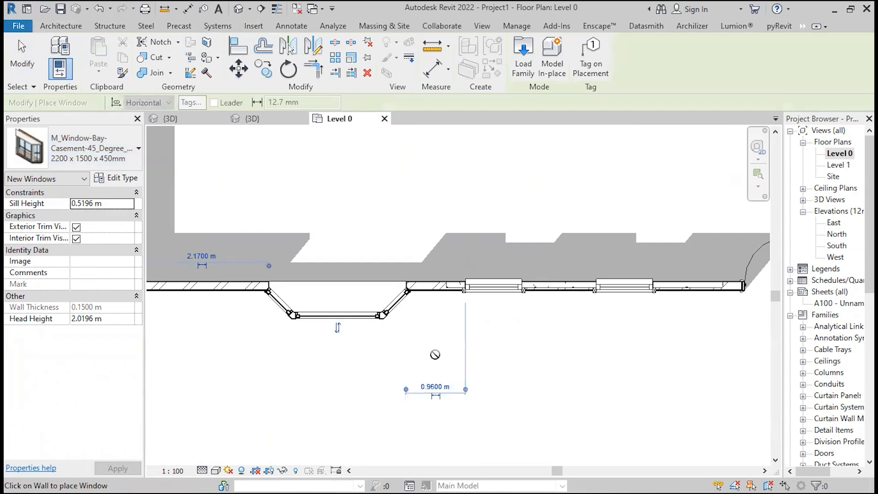
scroll(430, 354, "down", 3)
key("Escape")
key("Escape")
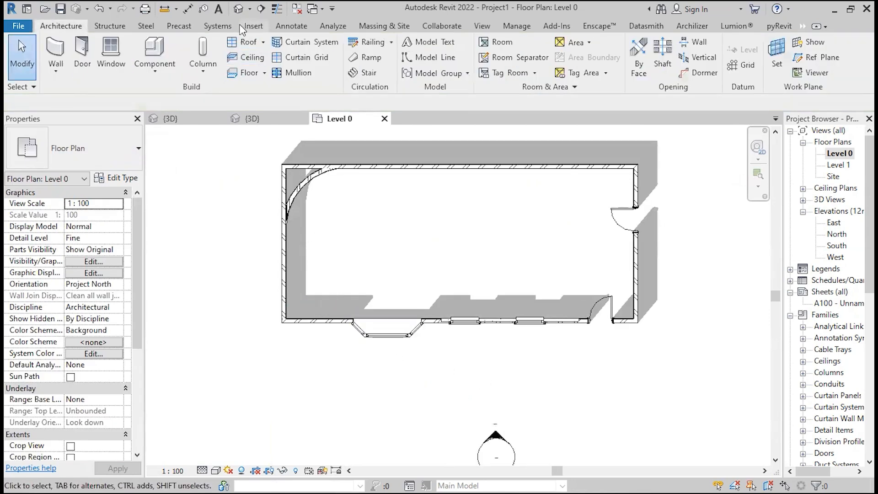
Set the 45-degree bay casement window's sill height to 0.6 m in the 3D view
left_click(252, 119)
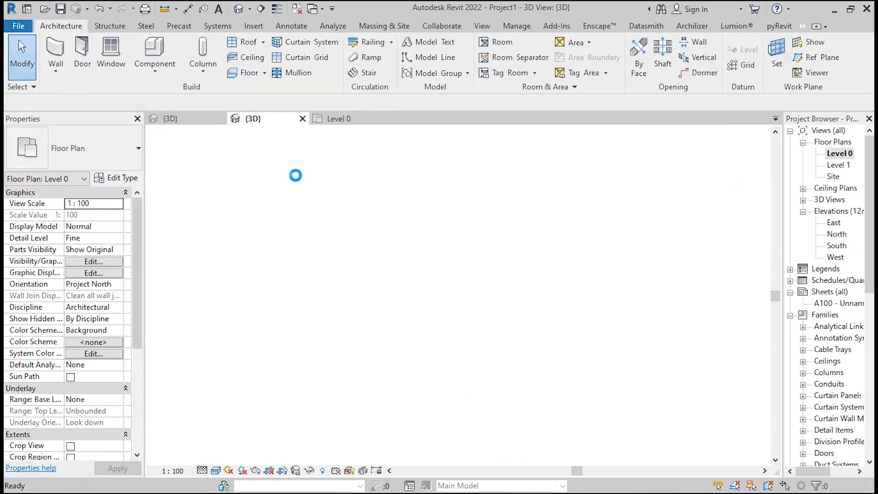
middle_click_drag(256, 327, 443, 311, "shift")
scroll(410, 303, "up", 5)
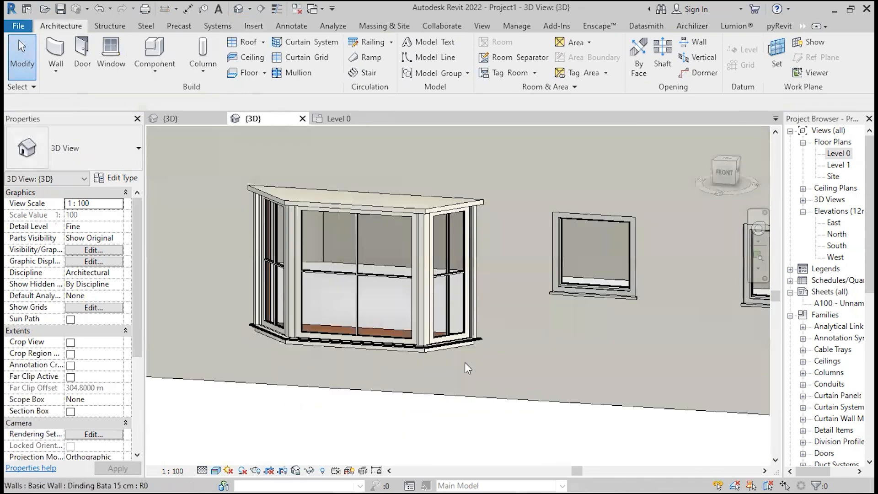
left_click(360, 210)
scroll(358, 212, "down", 4)
scroll(354, 227, "up", 3)
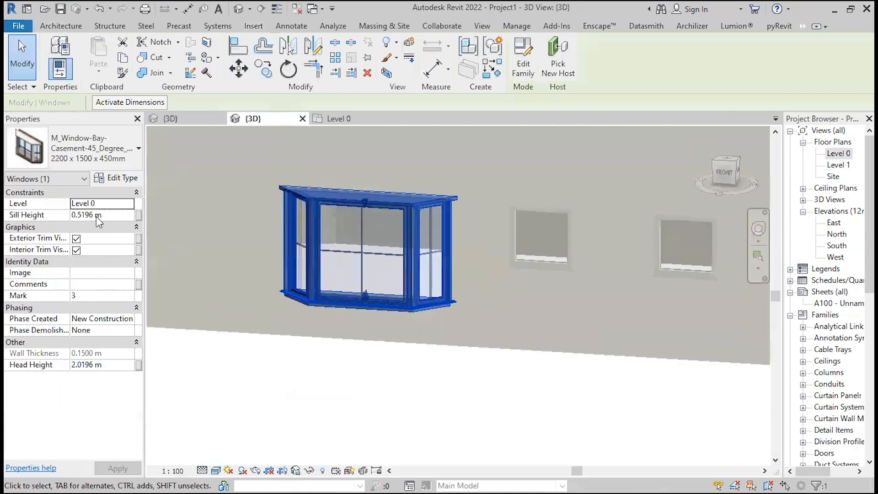
left_click(107, 215)
left_click_drag(107, 215, 86, 216)
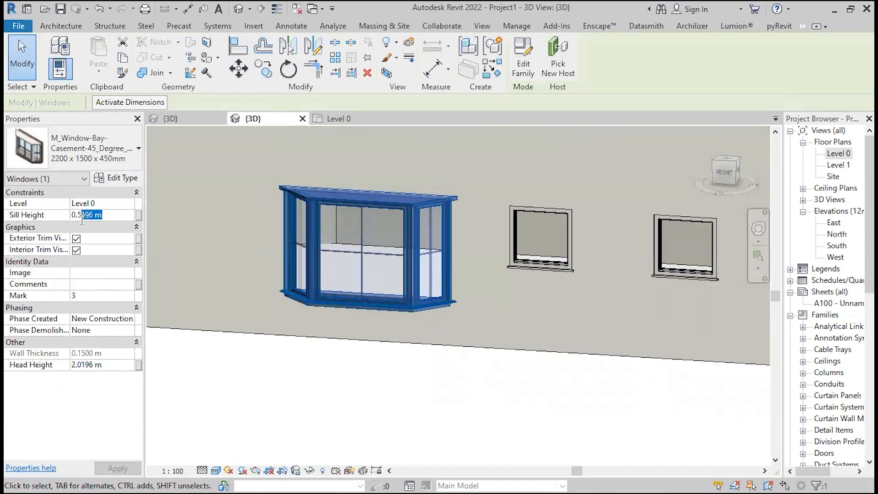
type("6")
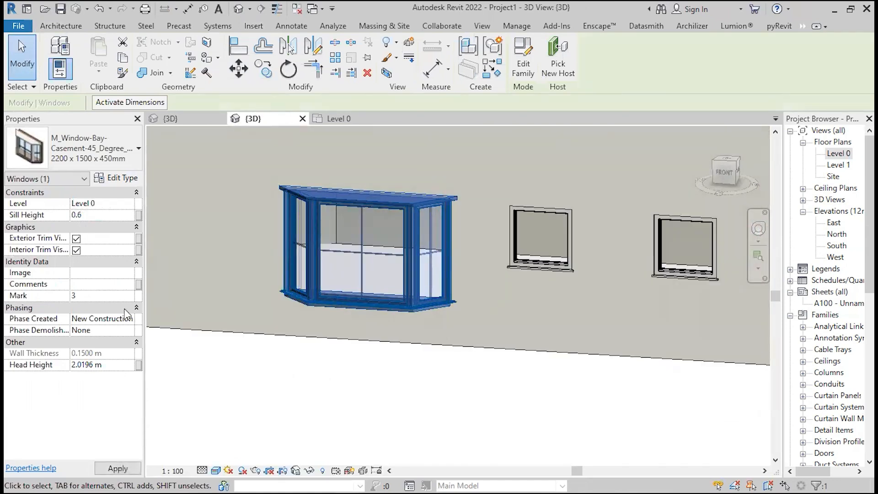
key("Return")
left_click(380, 394)
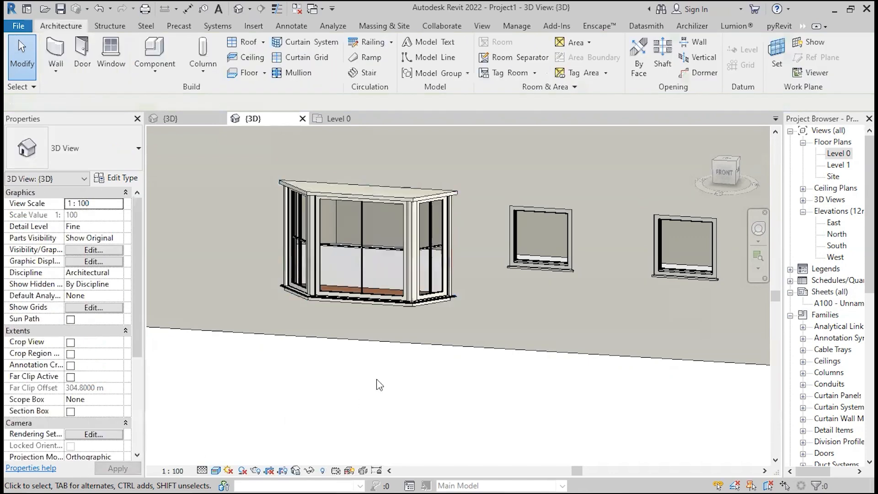
Try to move the bay casement window upward in the wall, and undo the move
left_click(370, 304)
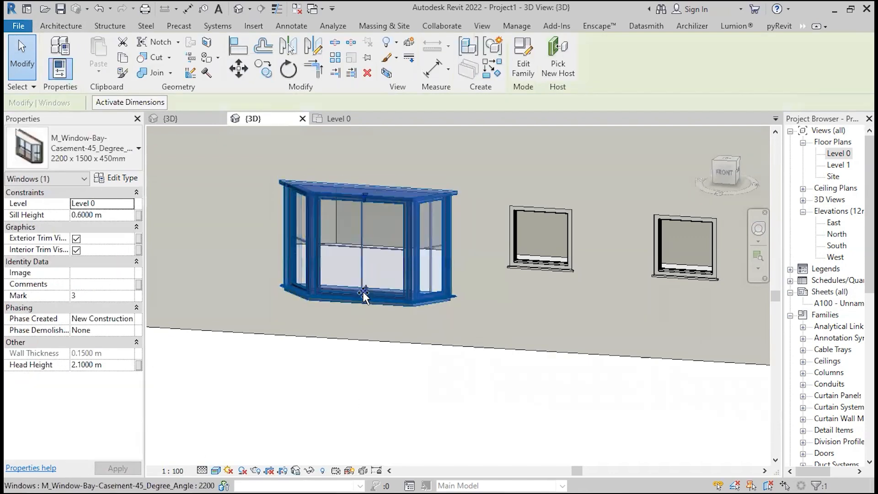
left_click_drag(365, 294, 364, 273)
key("ctrl+z")
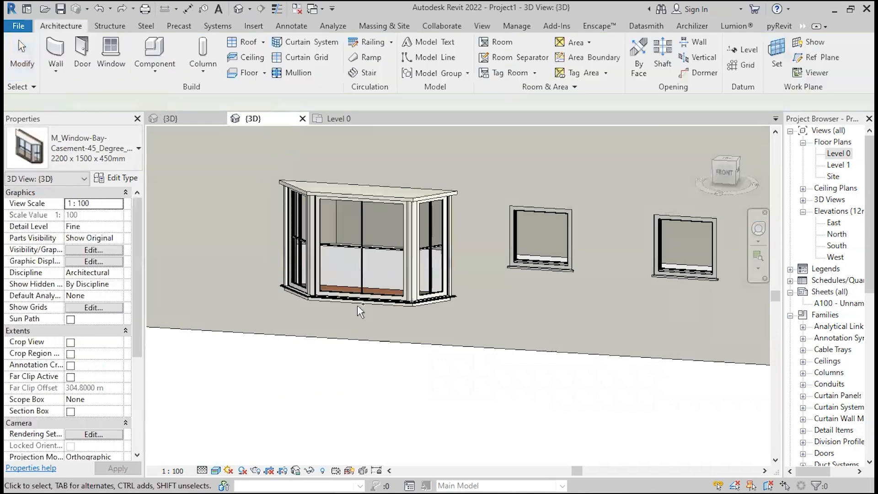
Place the bed side table component on the Level 0 plan, 1.70 m below the lower wall and 10.46 m left of the right wall
double_click(848, 158)
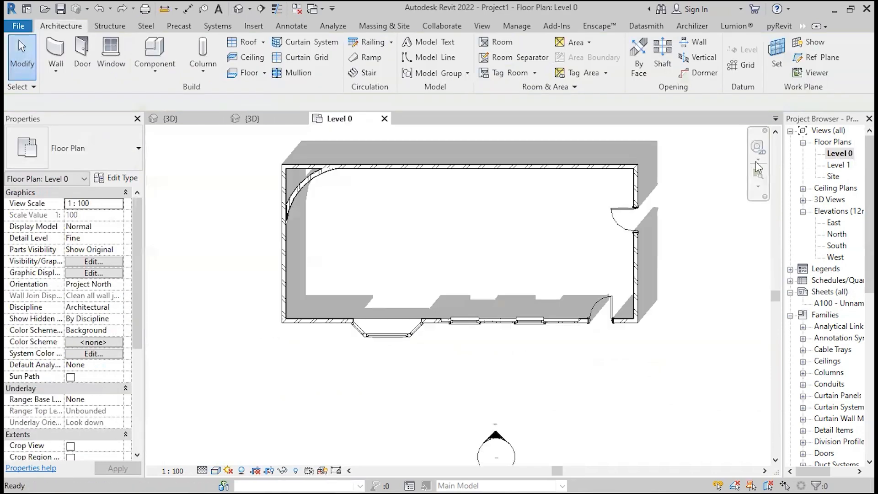
scroll(384, 235, "up", 1)
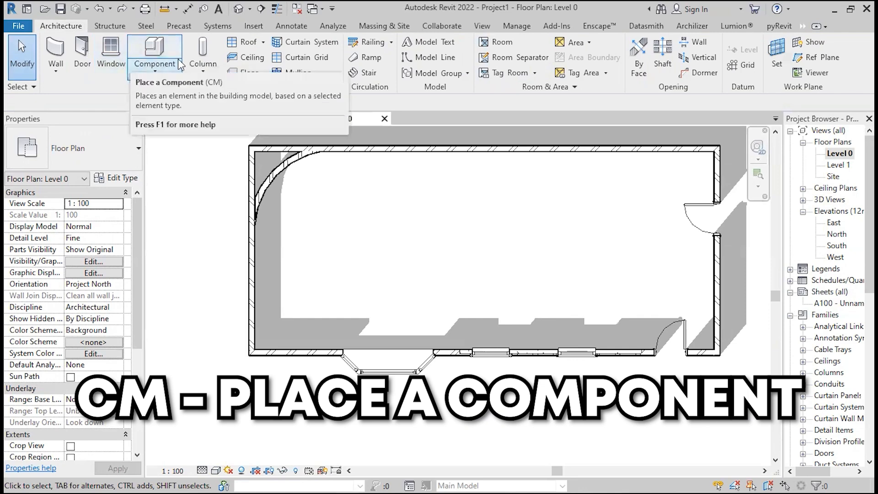
left_click(155, 66)
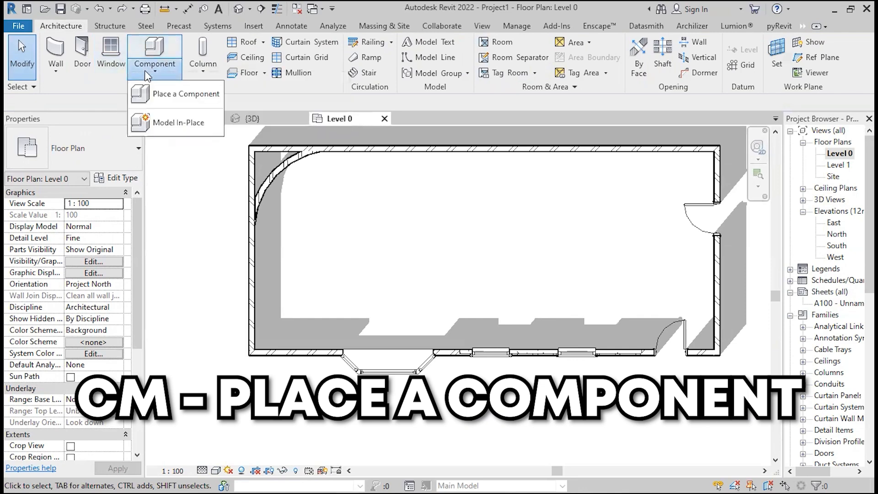
left_click(163, 94)
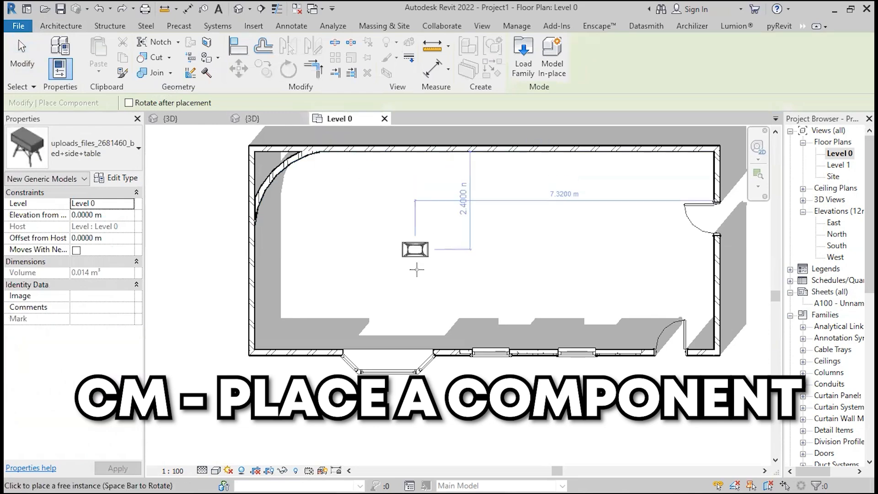
middle_click_drag(410, 277, 387, 195)
scroll(389, 237, "down", 1)
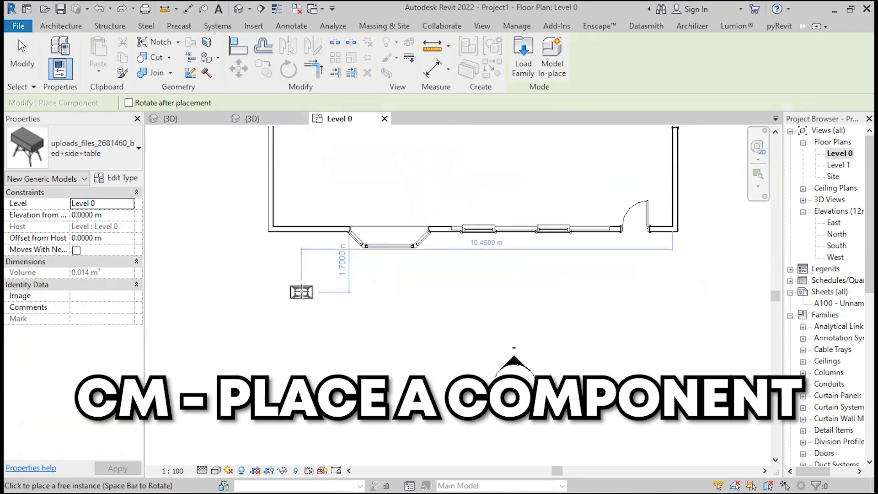
left_click(301, 292)
Place the MOBIUS TV stand 7.44 m and the living room sofa model 15 4.12 m left of the right wall, outside below the lower wall
left_click(121, 155)
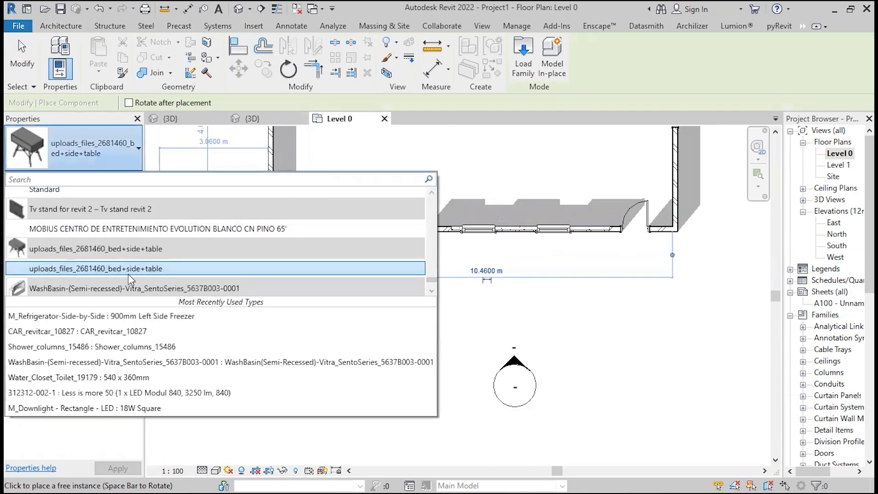
left_click(111, 231)
left_click(91, 148)
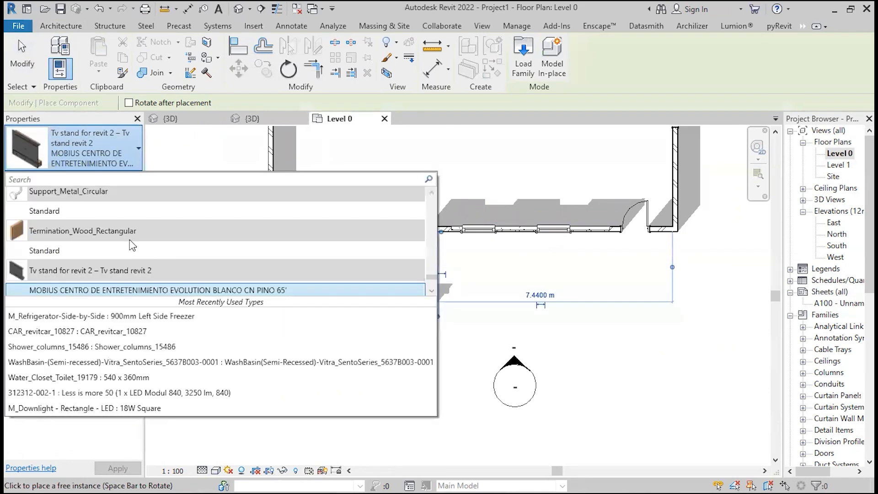
scroll(112, 250, "up", 3)
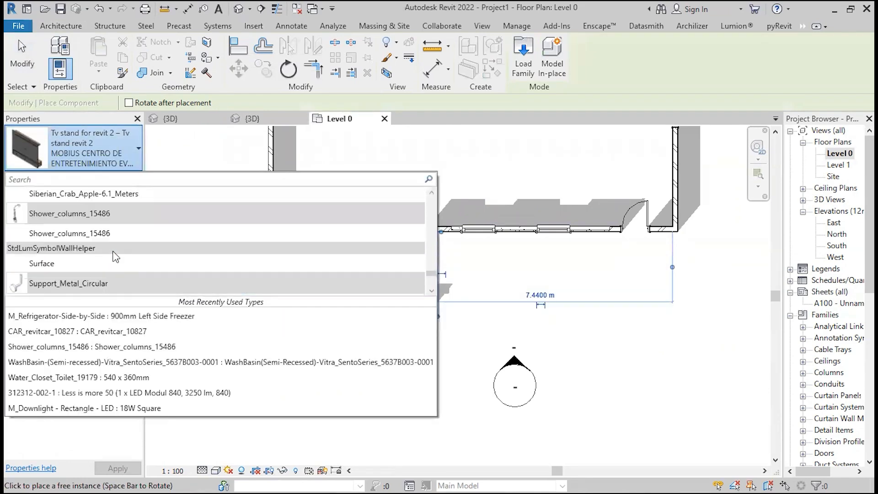
scroll(115, 256, "up", 10)
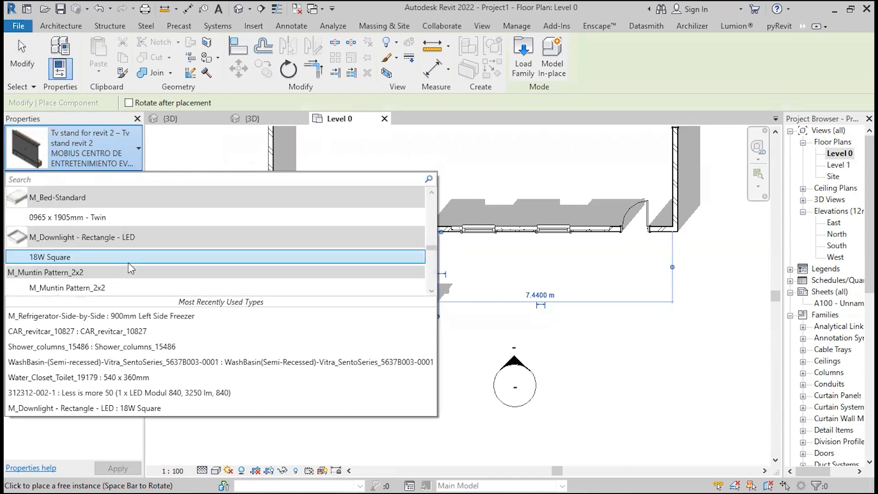
scroll(113, 213, "up", 3)
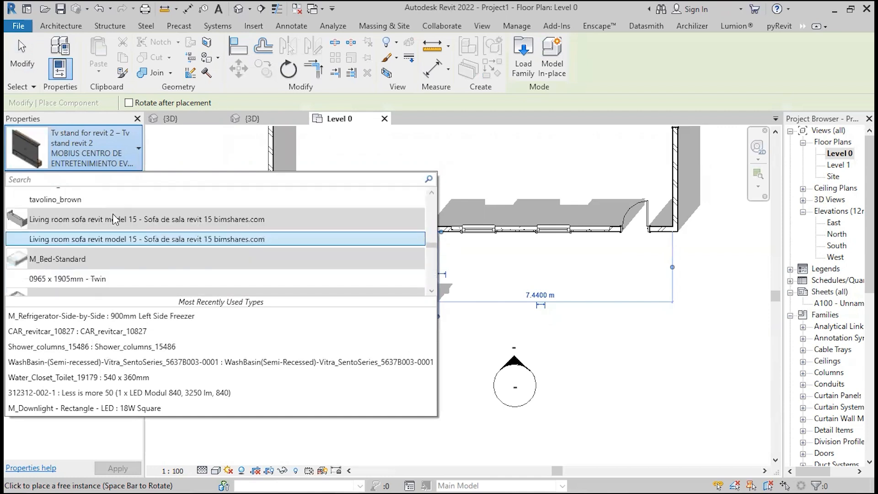
left_click(133, 238)
left_click(526, 295)
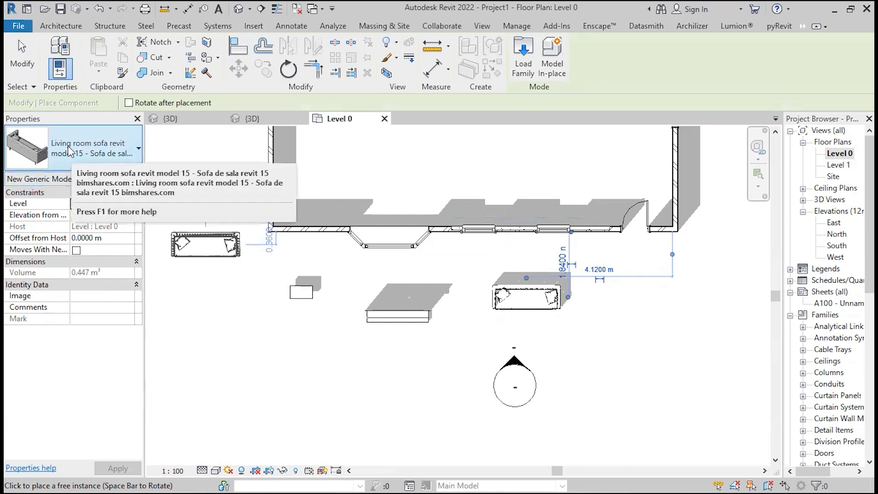
Look for the Furniture folder in the US family library without loading anything, and view the available component options
left_click(534, 58)
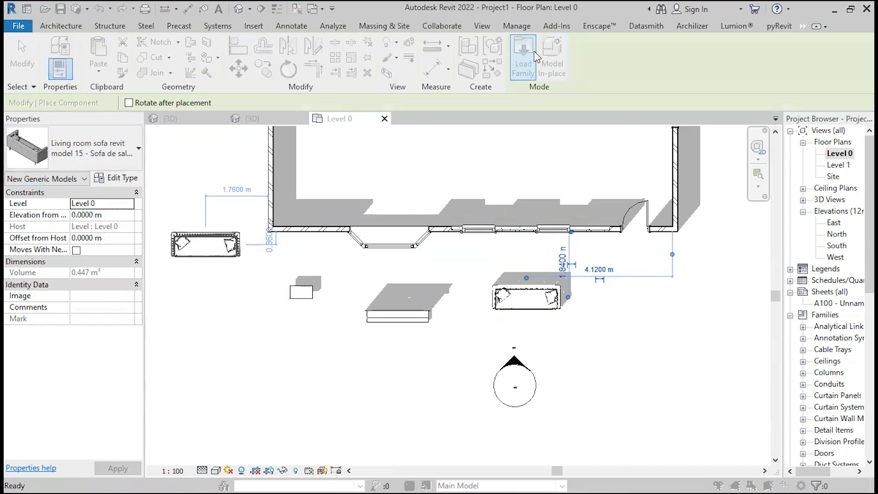
left_click(633, 117)
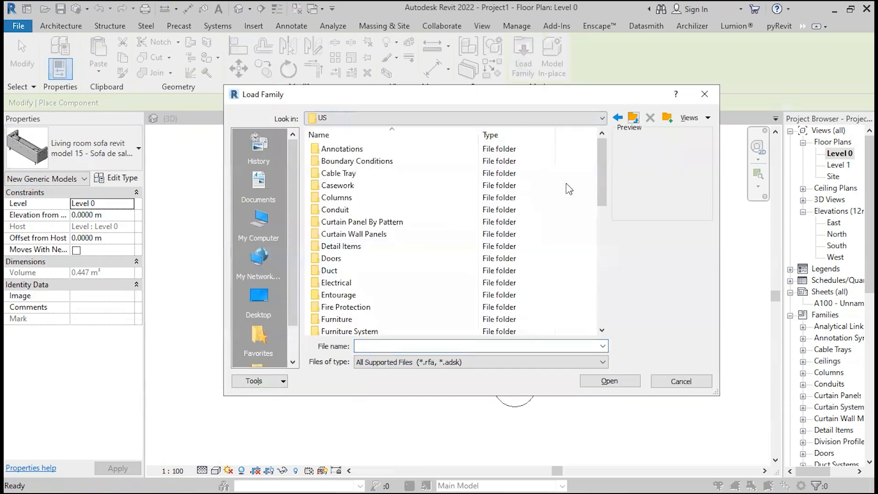
scroll(446, 257, "down", 1)
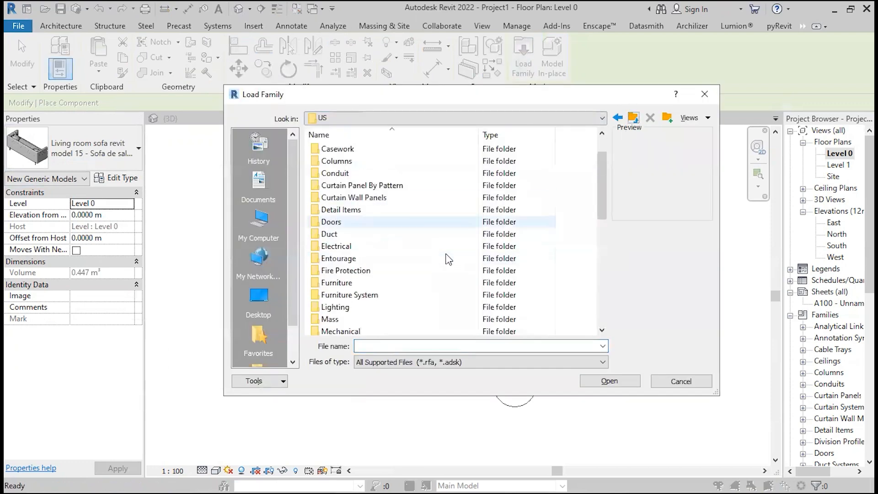
left_click(416, 287)
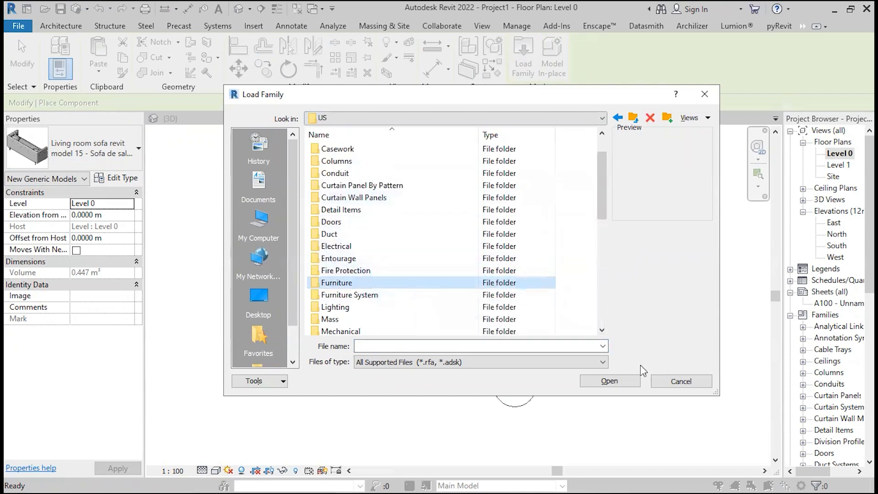
left_click(707, 101)
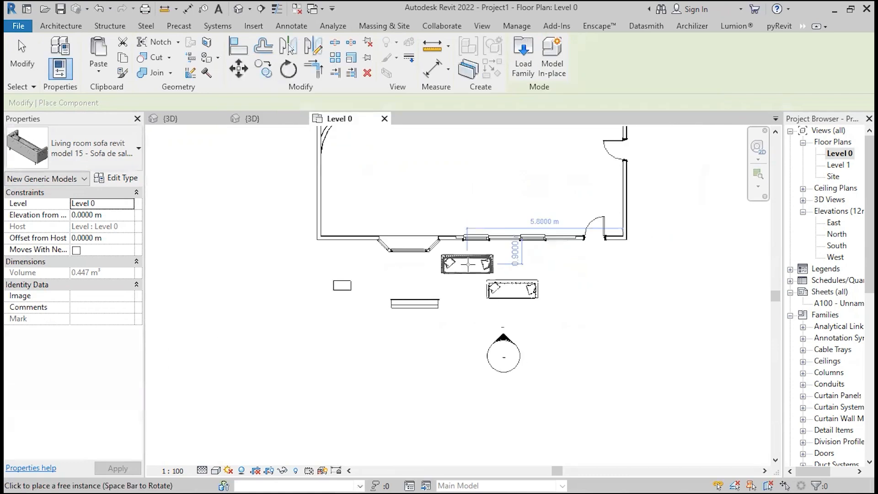
left_click(10, 62)
left_click(158, 71)
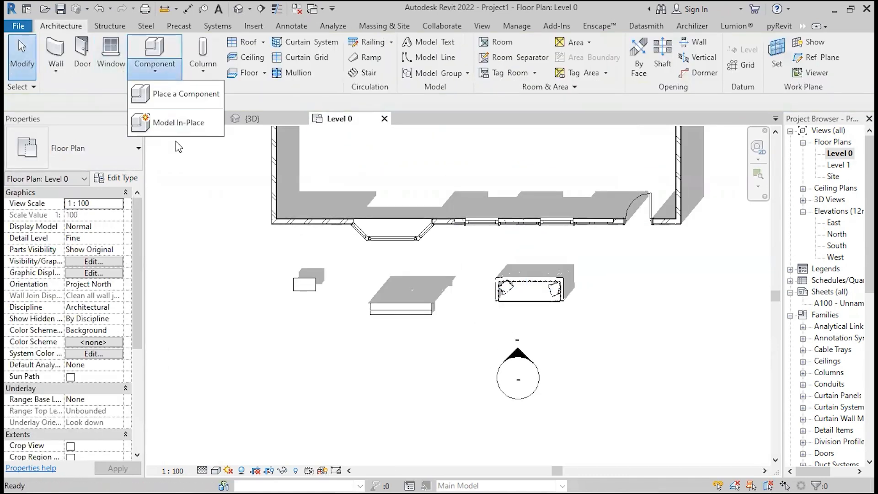
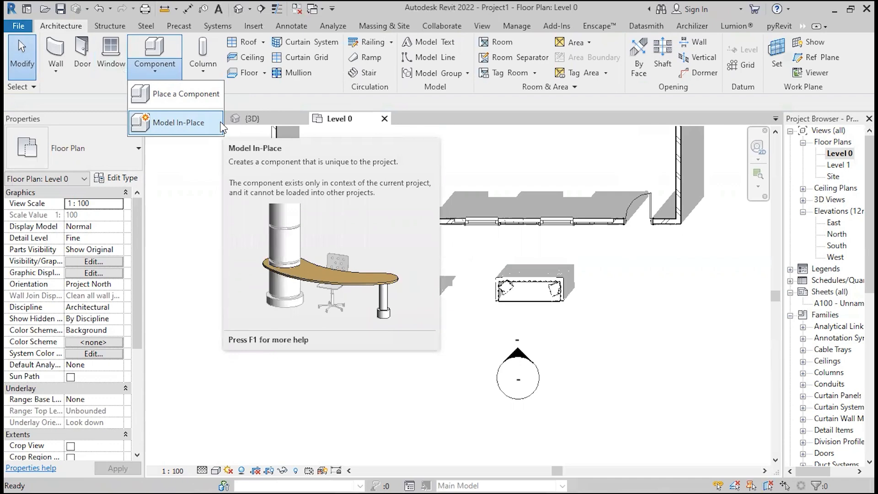
Place a vertical UC305x305x97 structural column with an unconnected depth of 2.5 m on Level 0, below the side table
left_click(206, 74)
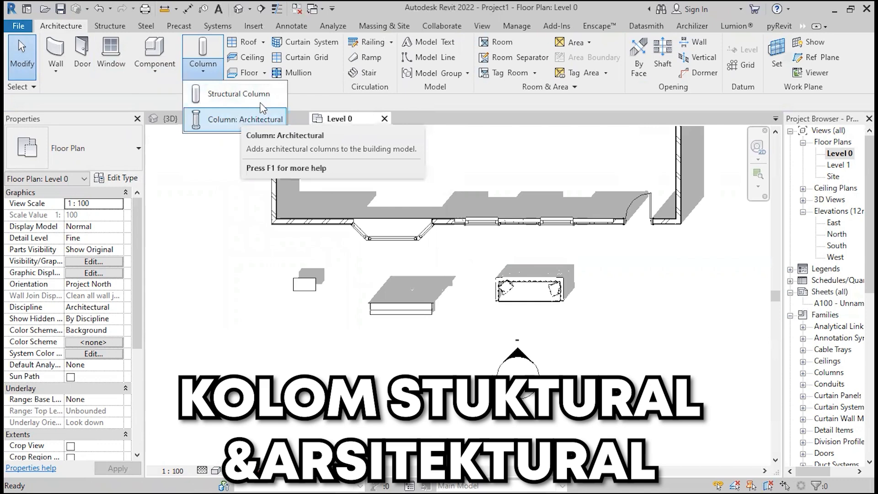
left_click(239, 93)
scroll(324, 277, "up", 5)
left_click(324, 277)
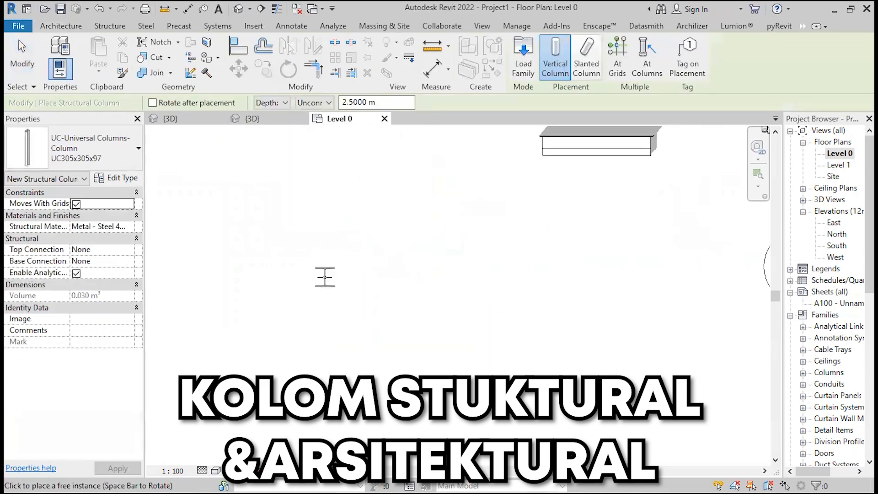
key("Escape")
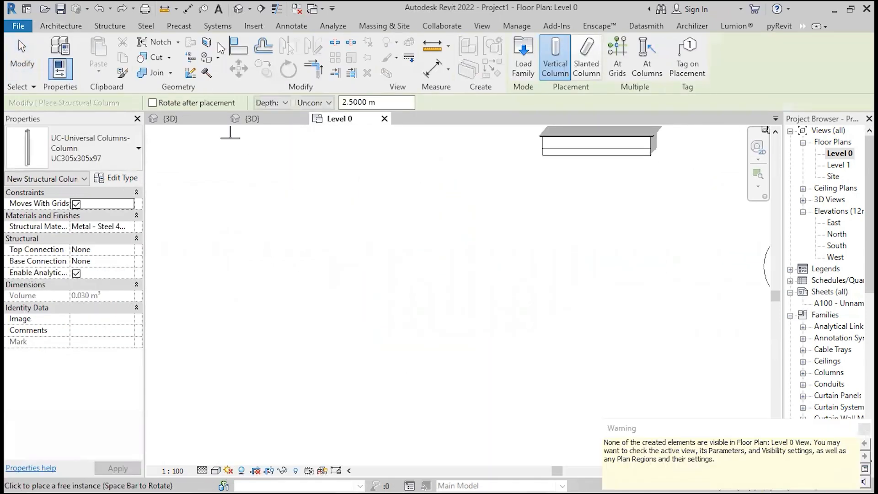
Place a vertical UC305x305x97 structural column with its height set to Level 1 in the empty area below the building
left_click(327, 103)
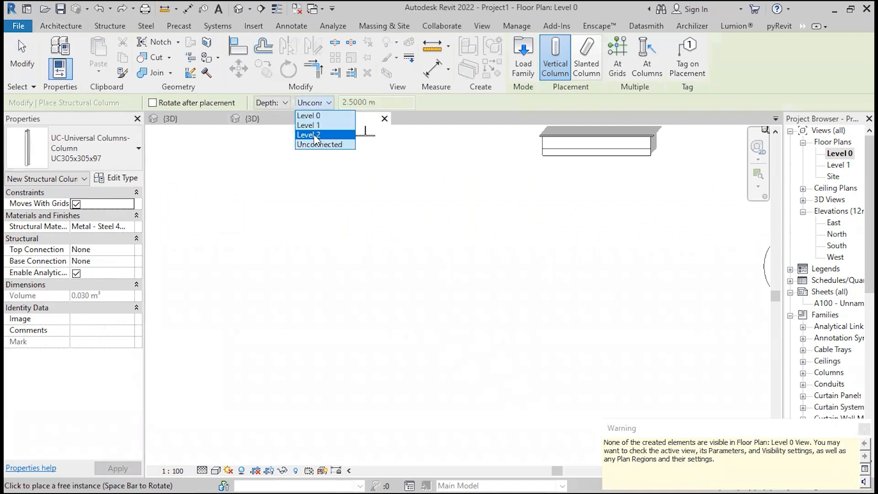
left_click(287, 107)
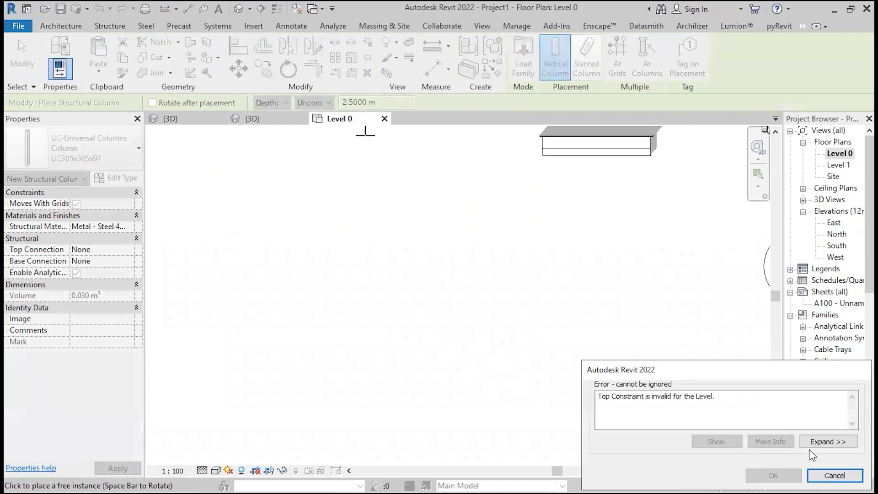
left_click(272, 103)
left_click(263, 123)
left_click(315, 103)
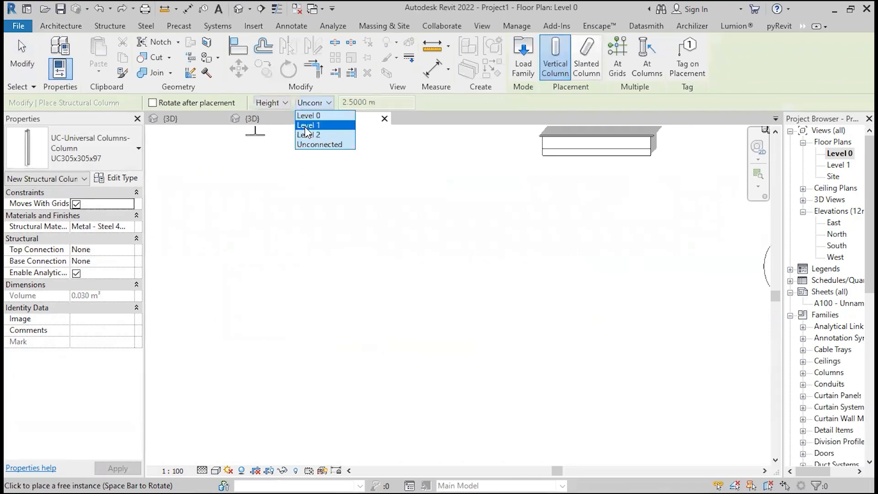
left_click(306, 126)
left_click(379, 302)
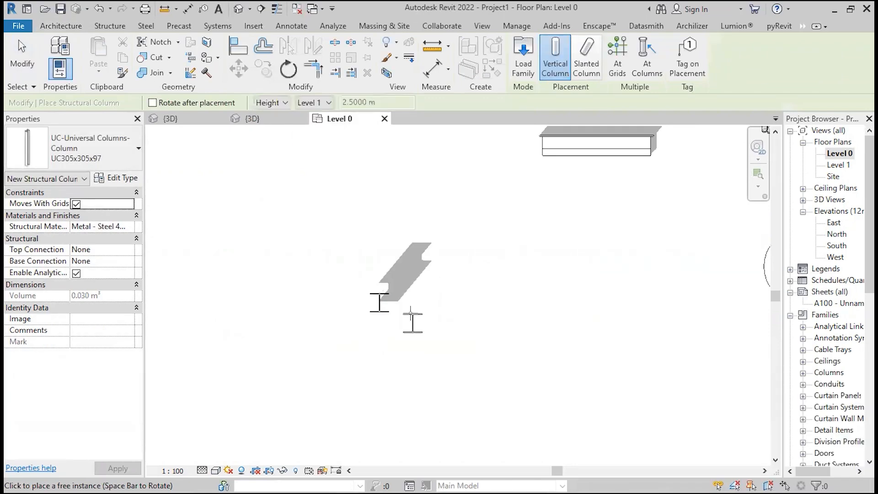
left_click(28, 64)
Place a 450x600mm rectangular architectural column with its height up to Level 1 just right of the steel column
left_click(197, 72)
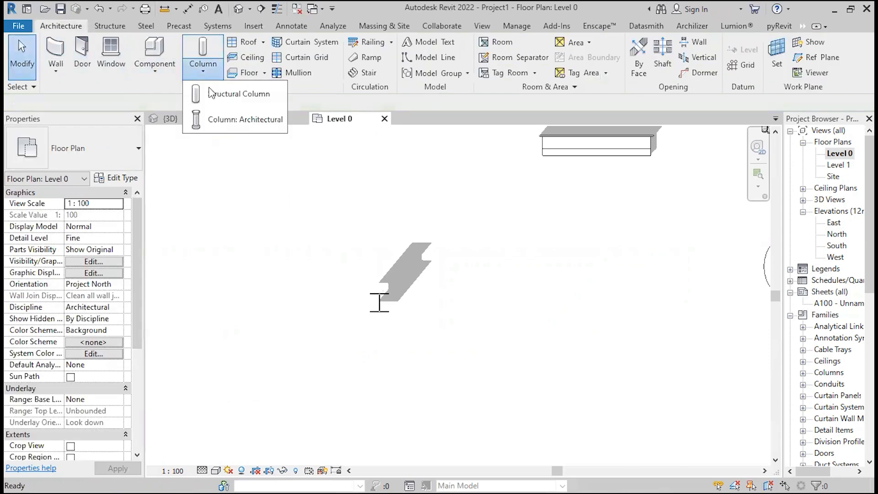
left_click(226, 118)
left_click(418, 303)
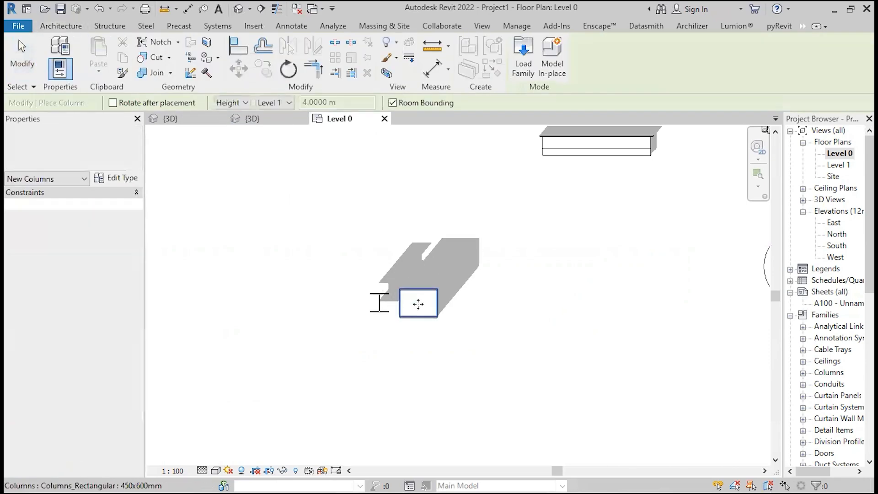
Select the steel and rectangular columns together and examine how the selection filter categorises each of them, leaving the filter unchanged
key("Escape")
key("Escape")
scroll(401, 295, "up", 1)
left_click_drag(304, 388, 490, 215)
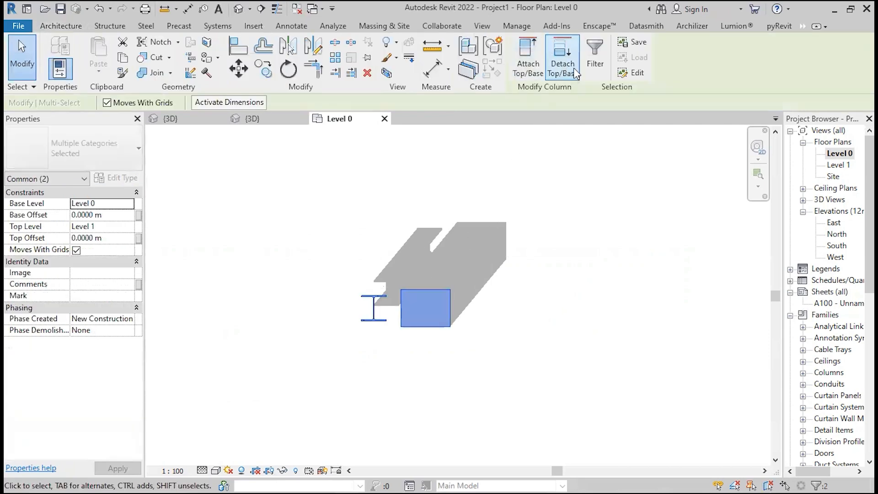
left_click(596, 52)
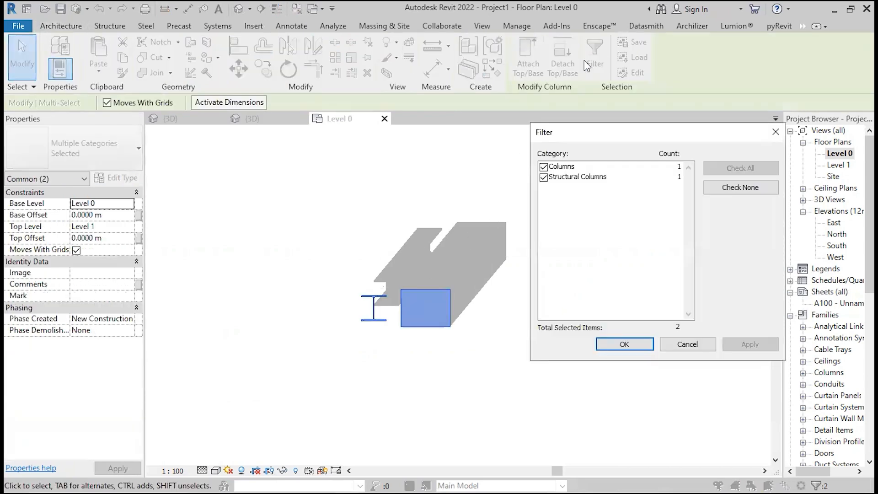
left_click(578, 170)
left_click(578, 177)
left_click(582, 168)
left_click(583, 179)
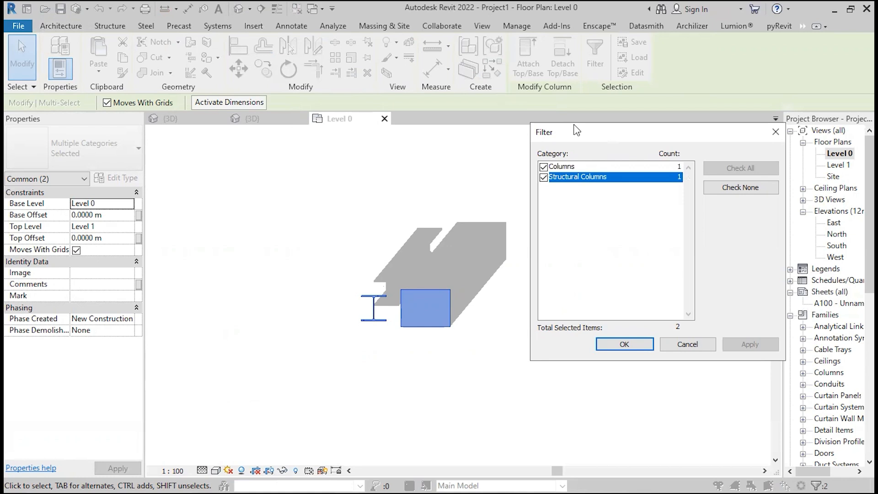
left_click_drag(572, 124, 499, 121)
left_click(503, 165)
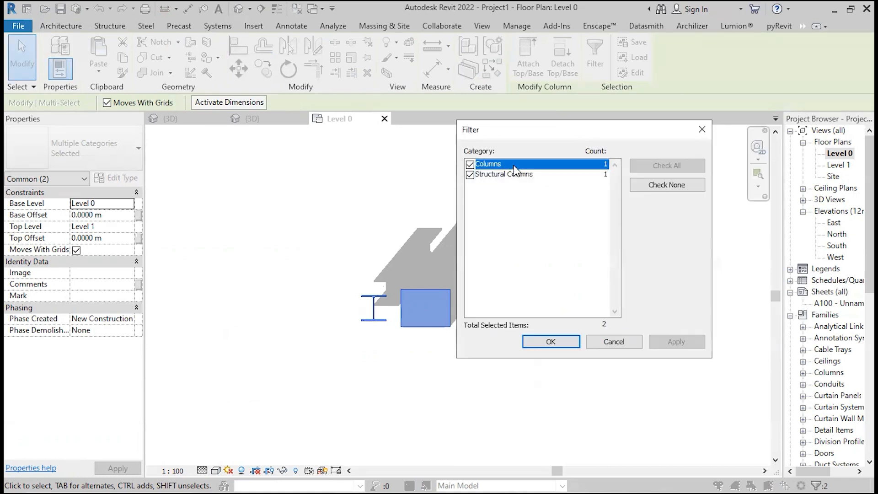
left_click(521, 176)
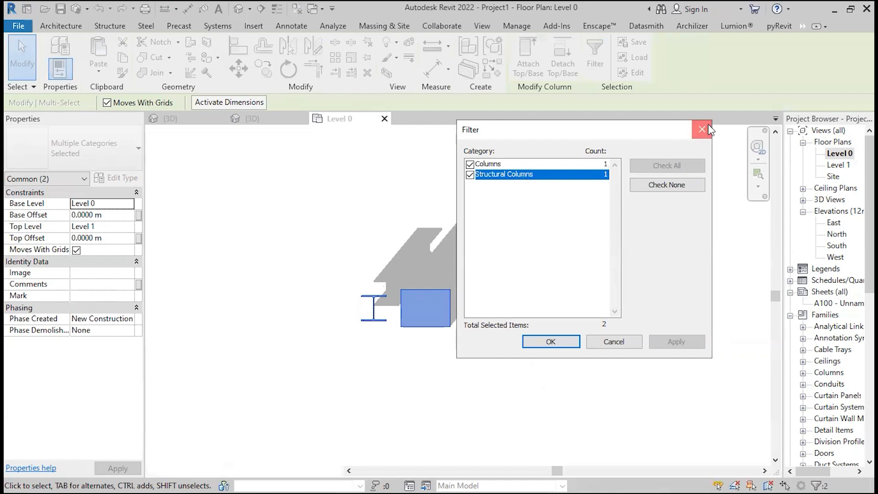
left_click(702, 129)
Move the 450x600mm architectural column over the UC305x305x97 steel column so that it encloses it, and inspect the overlap
left_click(399, 290)
left_click_drag(400, 288, 390, 289)
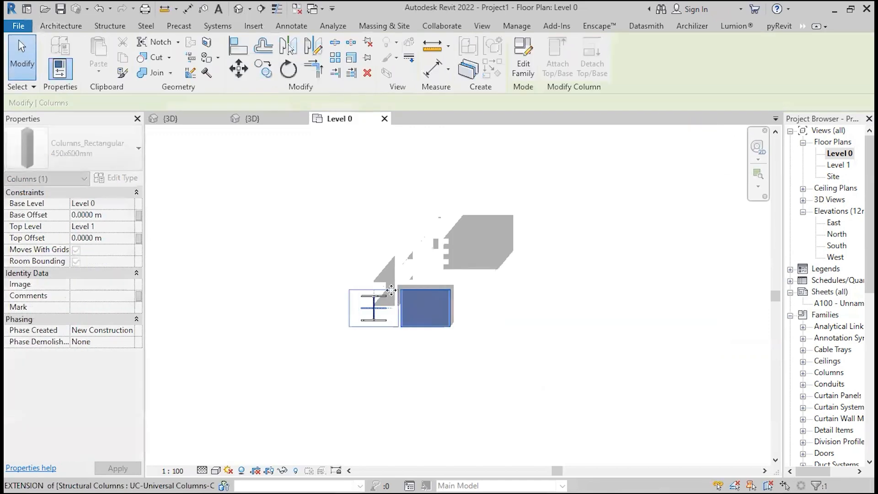
scroll(338, 322, "up", 3)
left_click(331, 310)
scroll(331, 309, "down", 5)
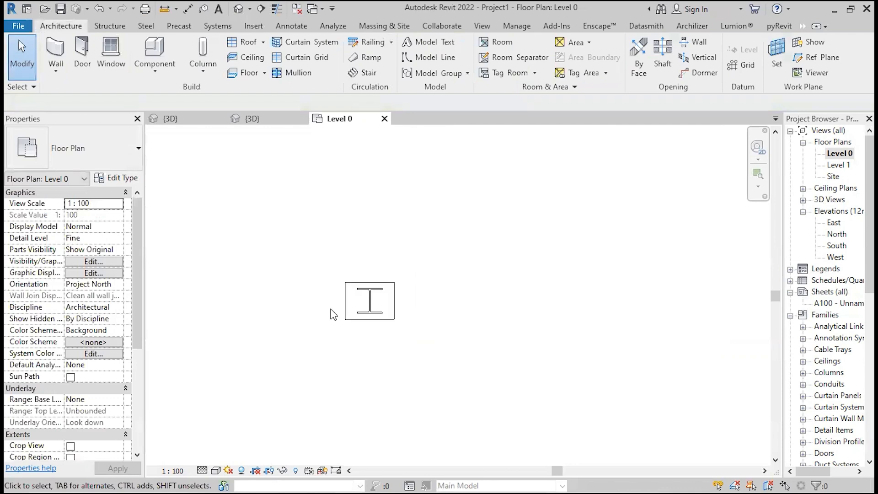
scroll(332, 310, "up", 4)
left_click_drag(298, 360, 517, 154)
left_click(505, 177)
scroll(465, 202, "down", 3)
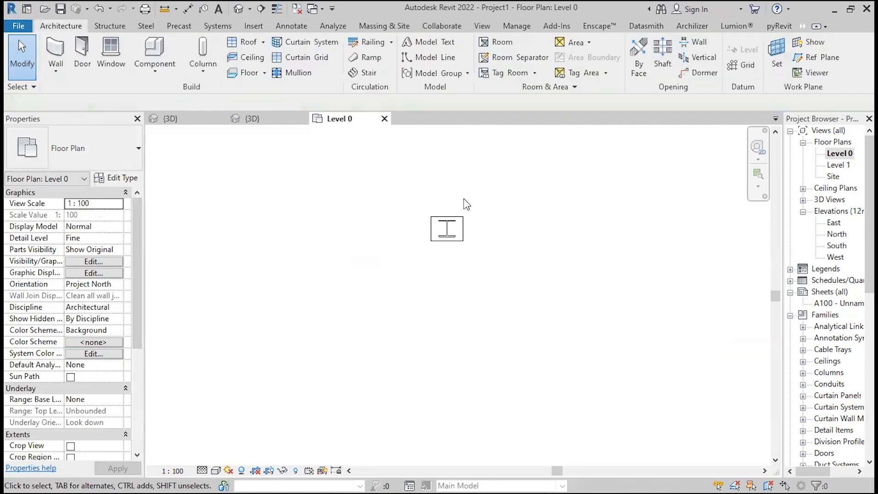
scroll(465, 202, "up", 2)
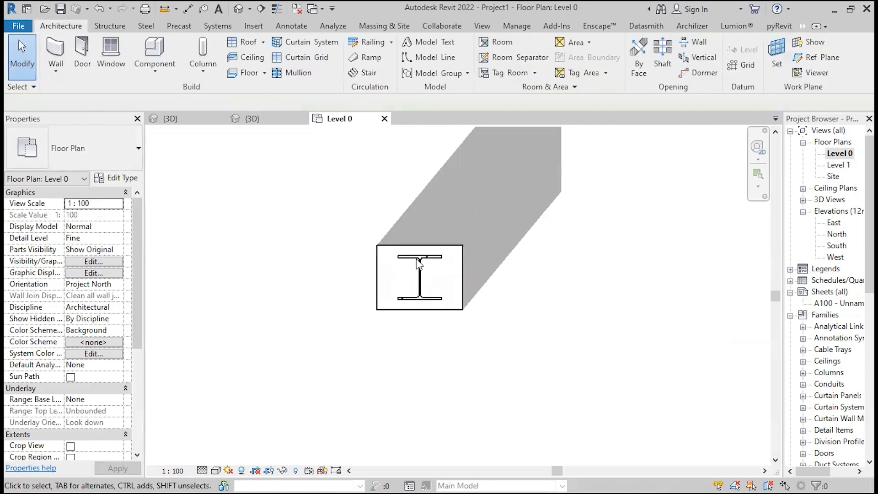
left_click(439, 256)
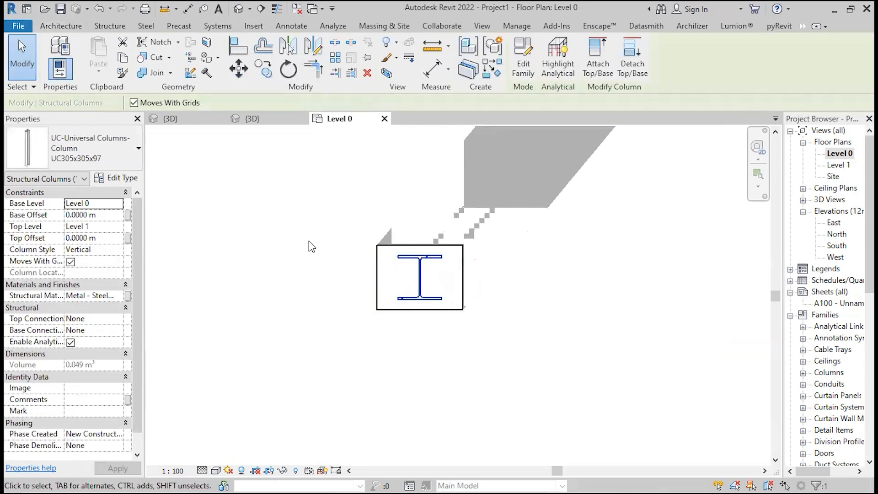
Delete both overlapping columns from the area below the building and return to the room plan
scroll(309, 243, "down", 4)
left_click(425, 315)
scroll(323, 255, "down", 3)
left_click_drag(275, 301, 389, 225)
key("Delete")
scroll(392, 219, "down", 3)
middle_click_drag(420, 218, 395, 257)
middle_click_drag(506, 170, 494, 238)
scroll(480, 152, "up", 3)
middle_click_drag(478, 169, 433, 254)
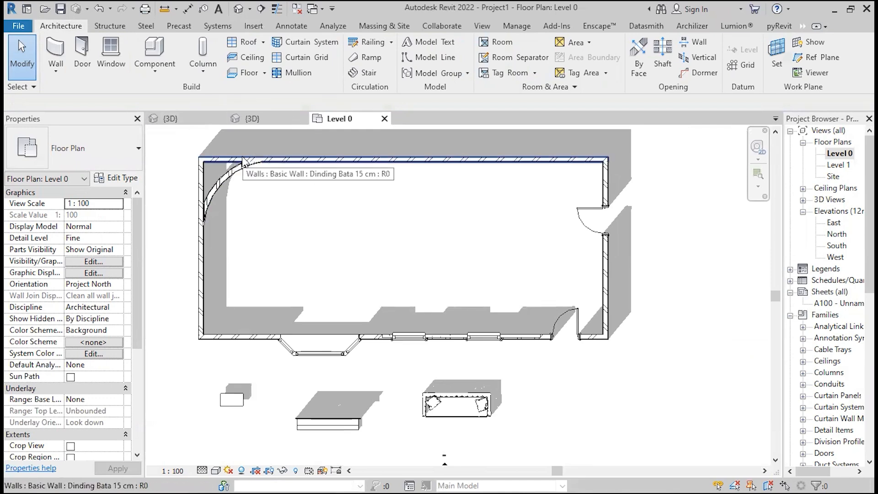
Trim the upper and left walls to the curved wall with Trim/Extend to Corner, making a rounded upper-left room corner
key("t")
key("r")
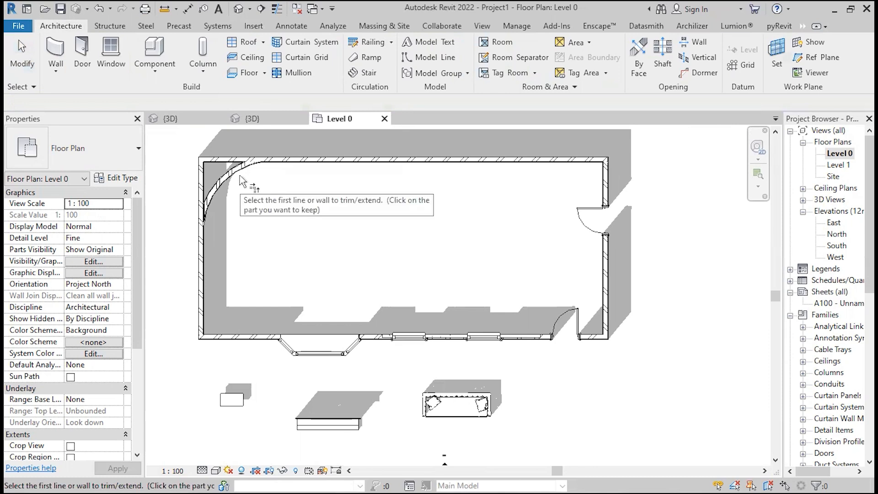
left_click(241, 170)
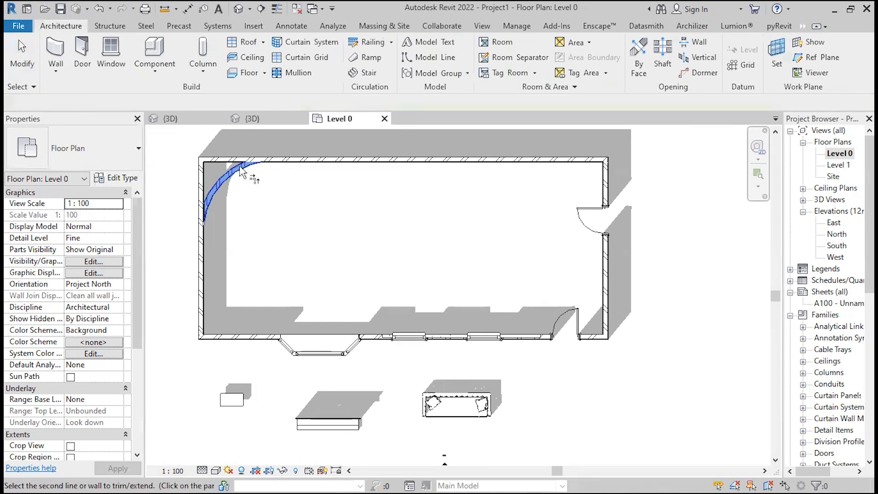
left_click(313, 166)
left_click(216, 194)
left_click(205, 253)
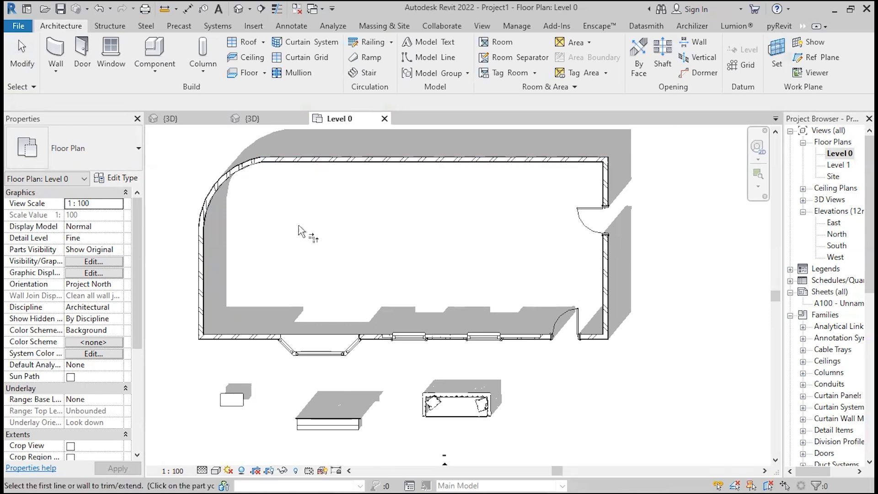
left_click(9, 49)
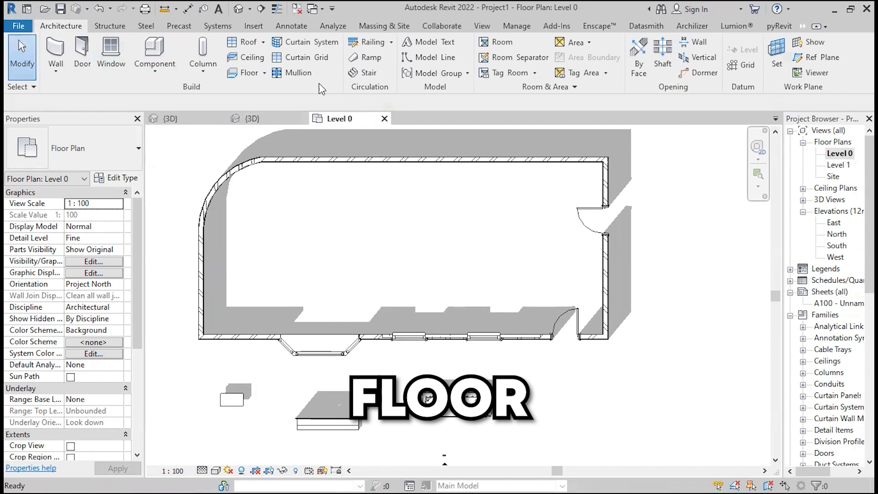
Create a Lantai Kayu floor on Level 0, picking the inner wall faces and the curved corner as its boundary lines
left_click(237, 72)
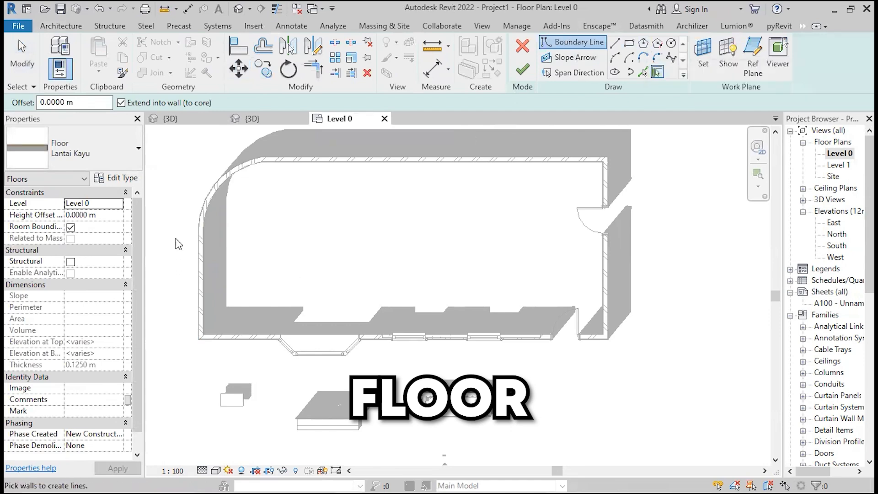
left_click(82, 160)
scroll(92, 277, "up", 3)
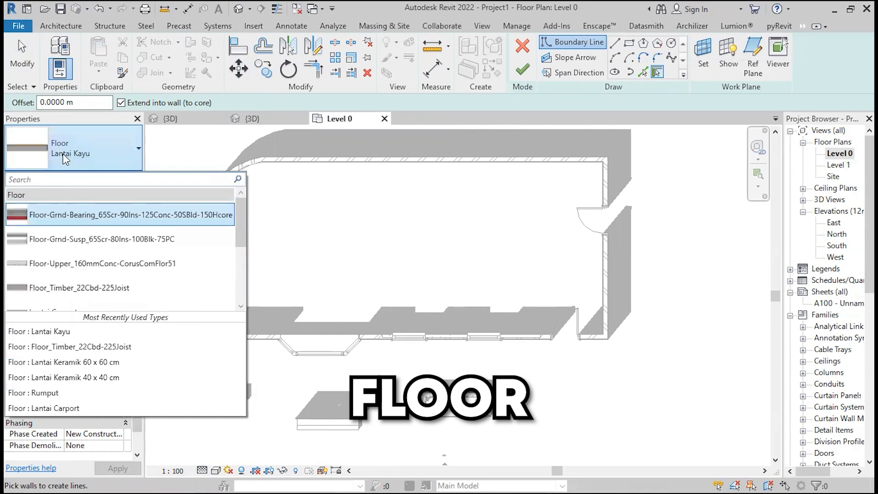
left_click(63, 154)
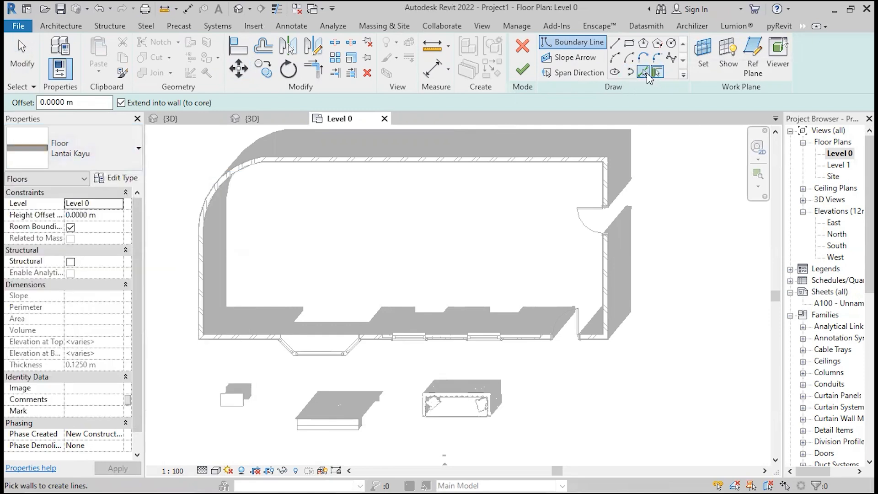
left_click(642, 72)
scroll(533, 328, "up", 3)
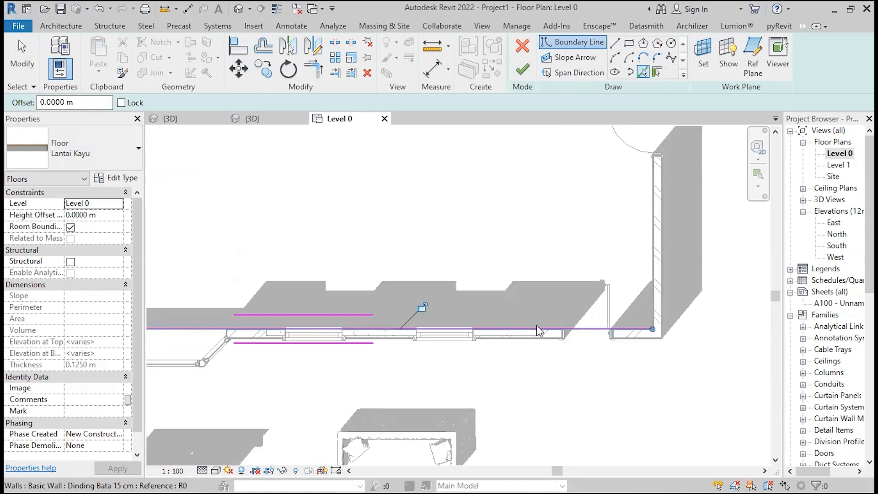
left_click(652, 266)
scroll(549, 308, "down", 3)
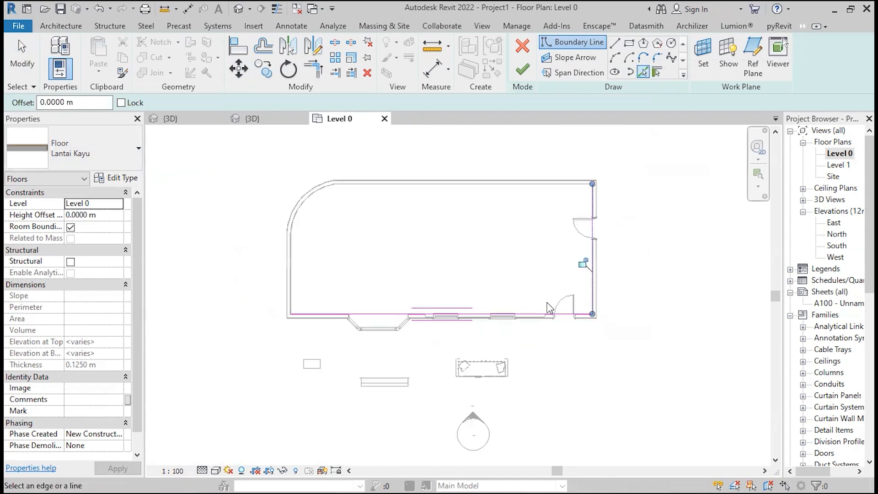
scroll(475, 197, "up", 2)
left_click(486, 184)
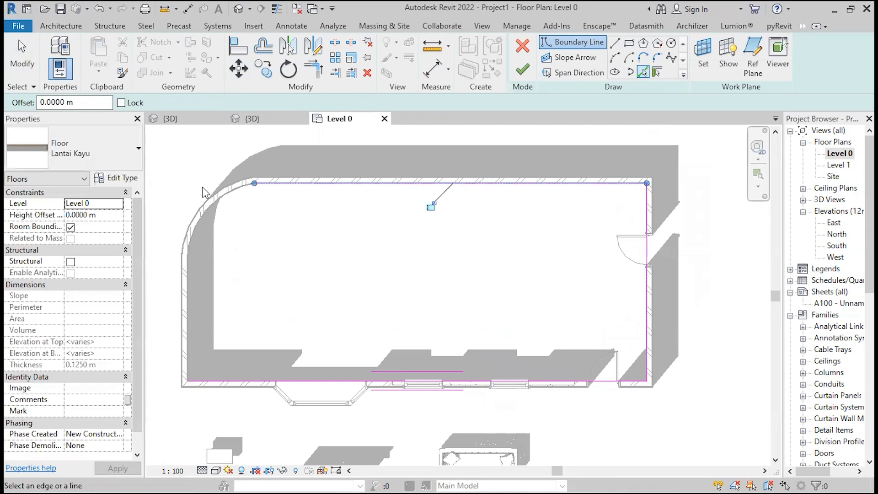
left_click(207, 203)
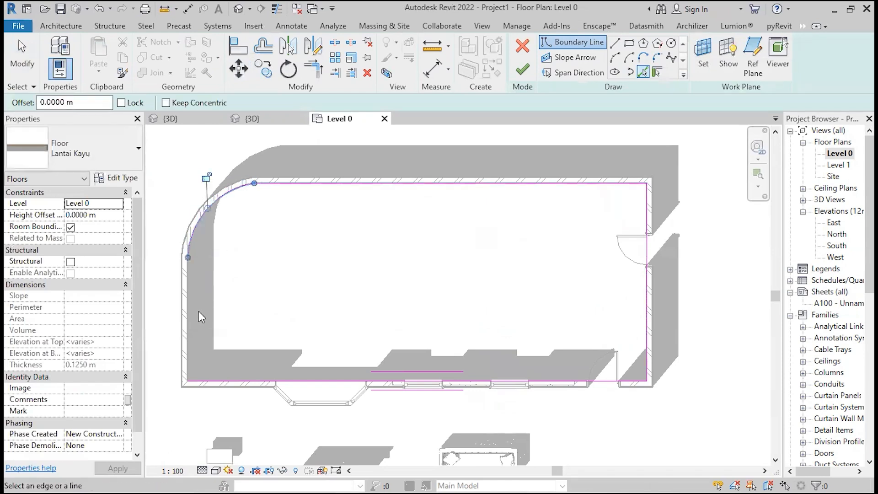
left_click(188, 320)
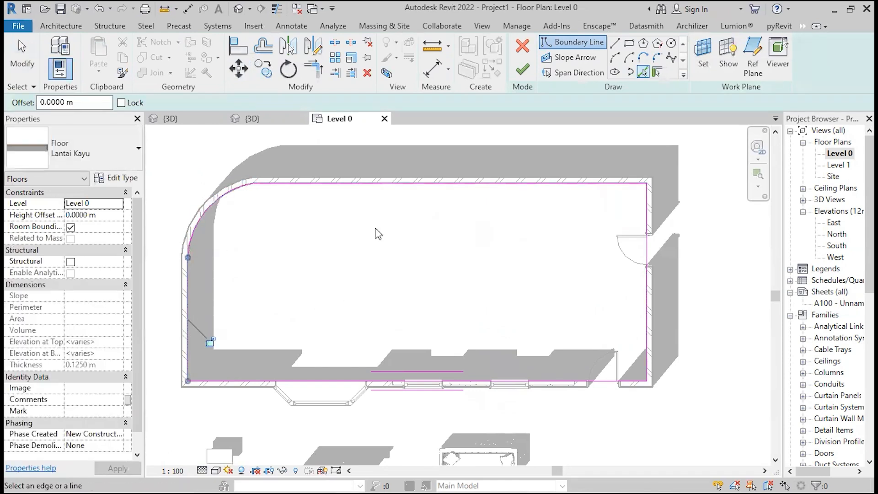
left_click(521, 69)
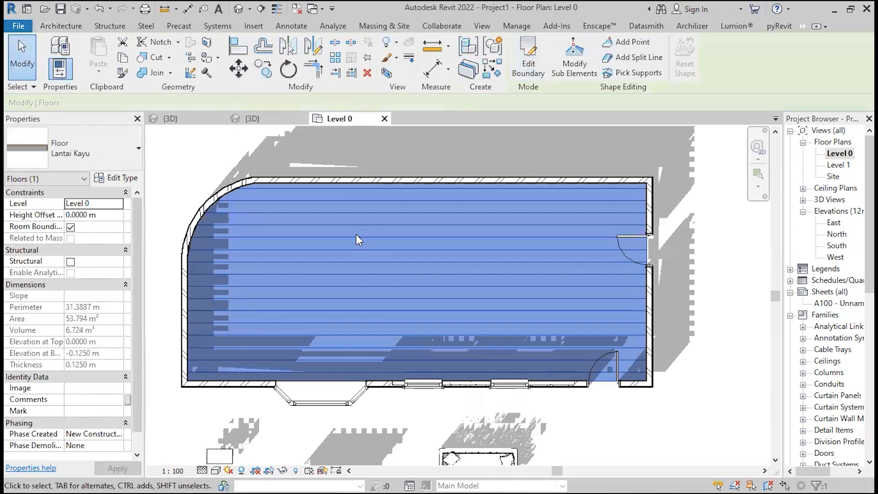
Examine the layer functions, materials and thicknesses of the Lantai Kayu floor type without changing its structure
scroll(356, 234, "down", 2)
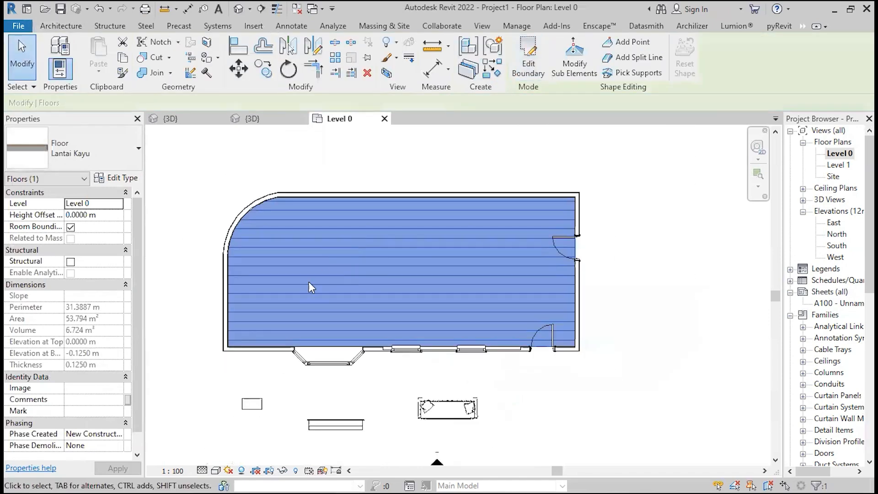
left_click(122, 179)
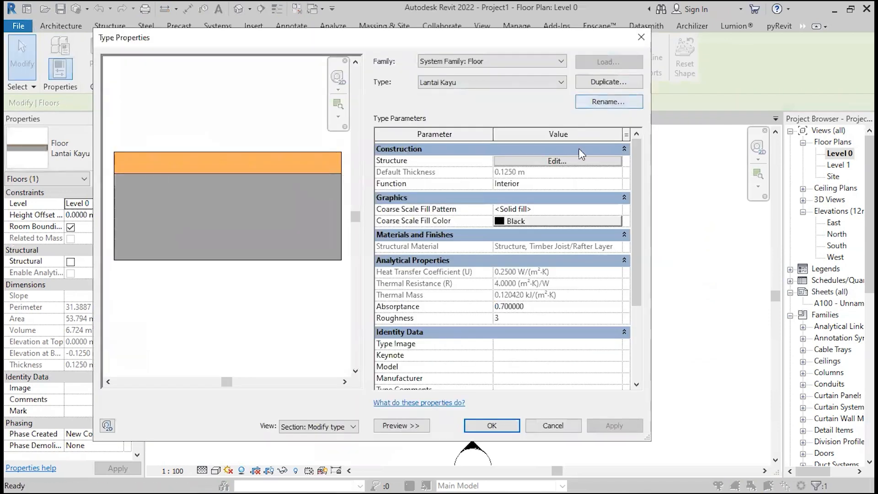
left_click(557, 160)
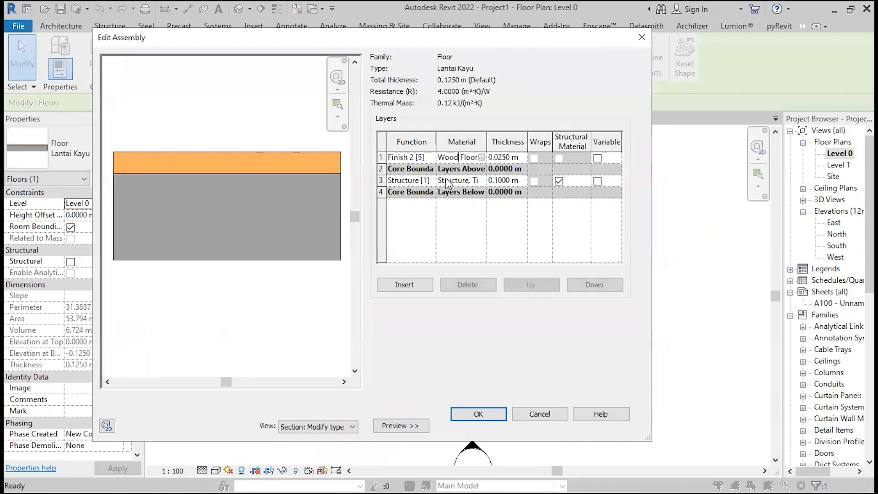
left_click(452, 180)
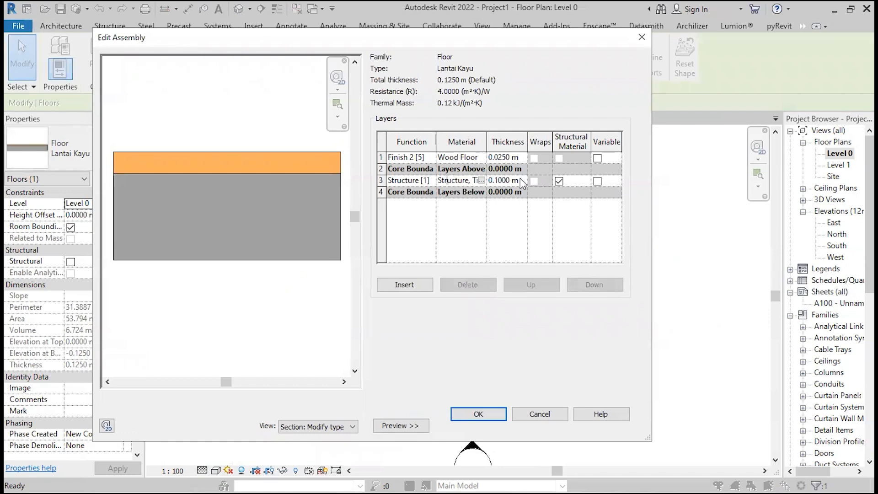
left_click(513, 182)
left_click(512, 180)
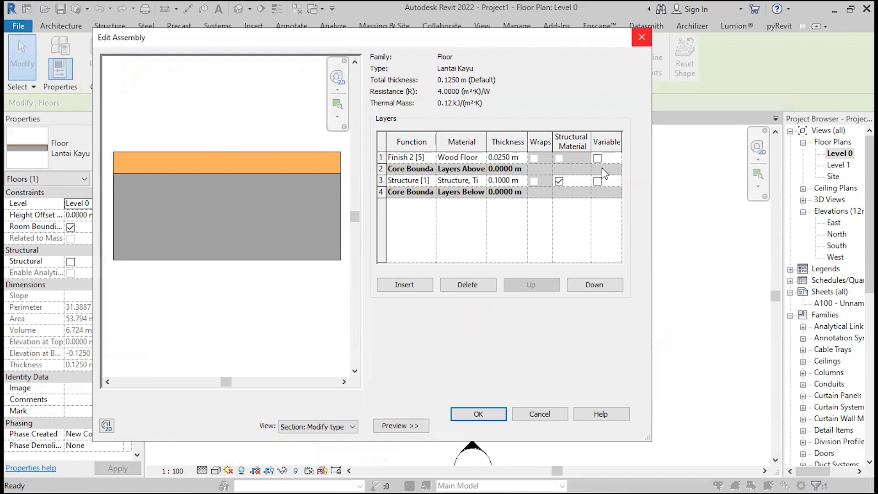
left_click(503, 418)
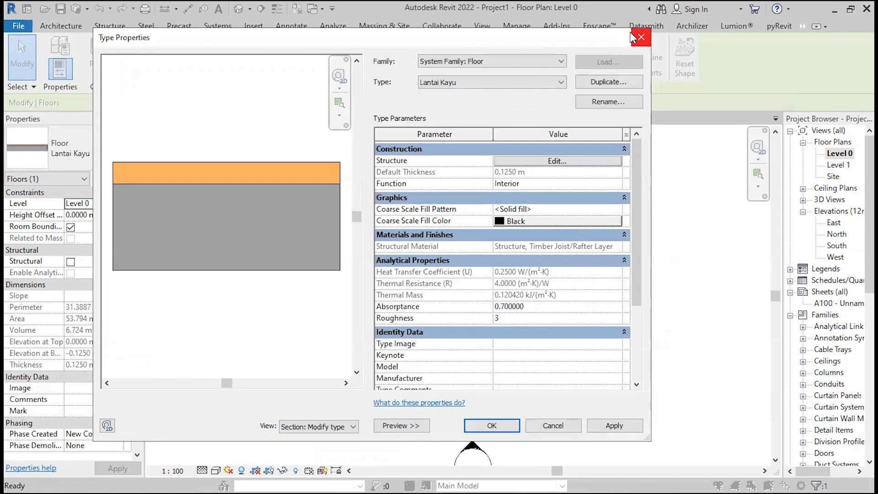
left_click(643, 34)
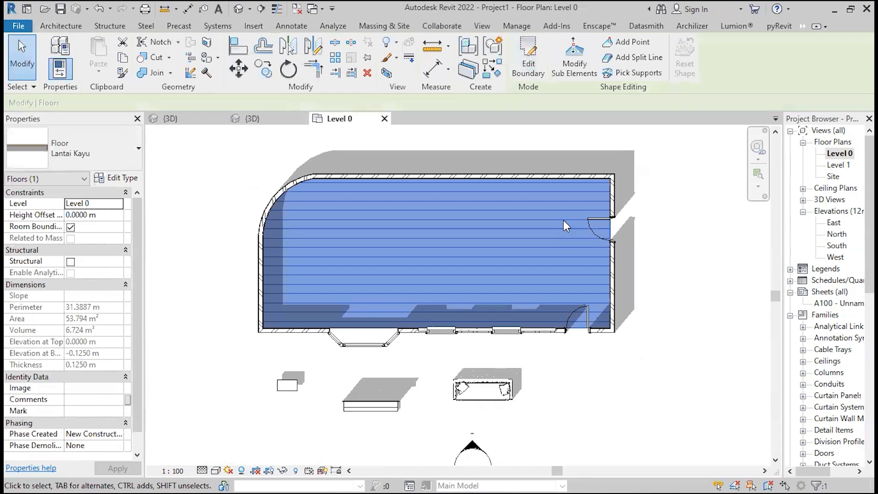
Clear the current selection and reselect the Lantai Kayu floor at its upper edge, cycling past the overlapping brick wall
key("z")
key("r")
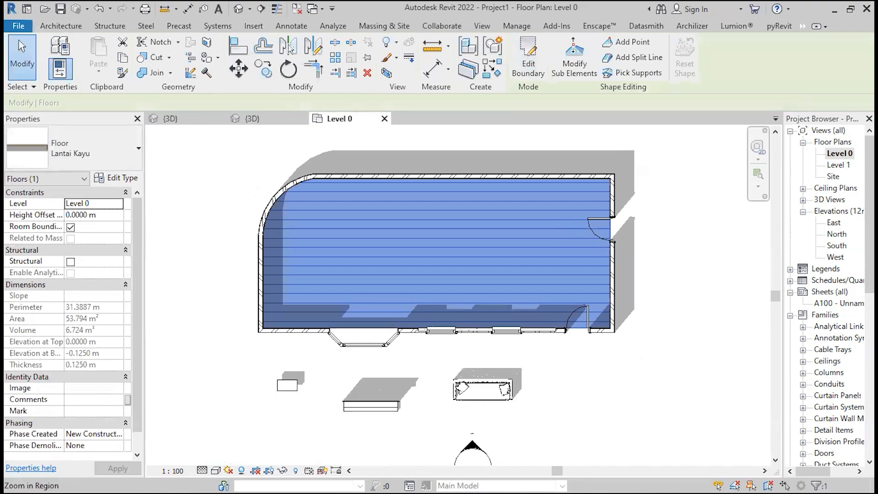
key("Escape")
key("Escape")
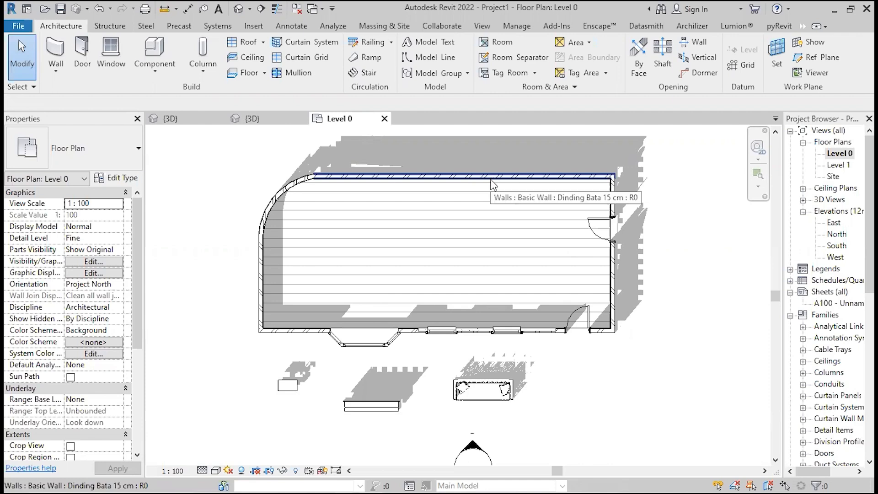
key("Tab")
key("Tab")
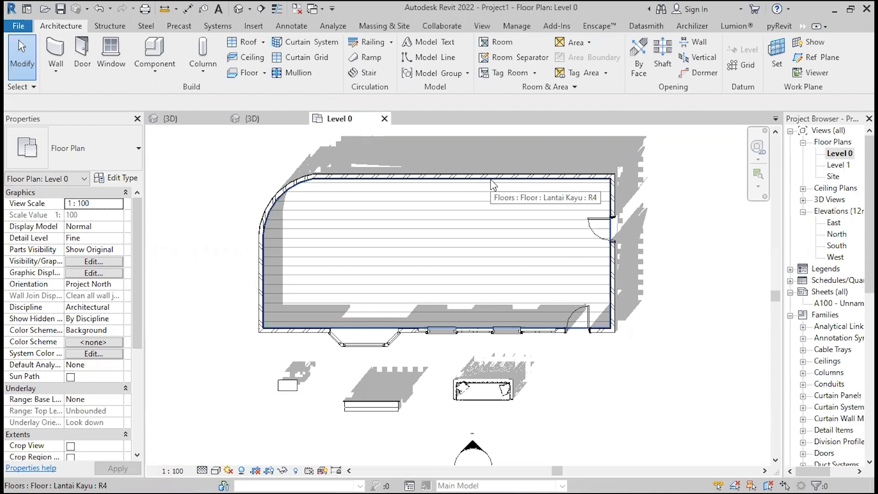
left_click(491, 180)
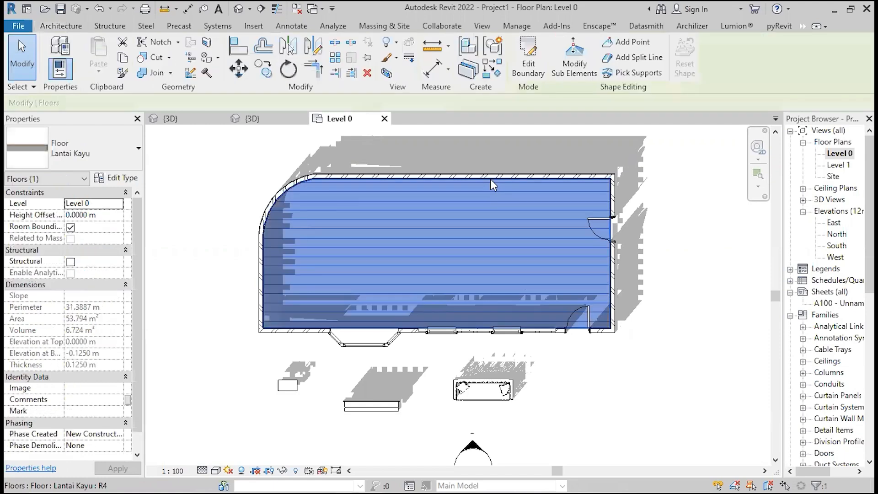
Edit the Lantai Kayu floor boundary to cut a rectangular opening about 4.4 m by 2.1 m in the middle, and dismiss the save reminder
left_click(527, 61)
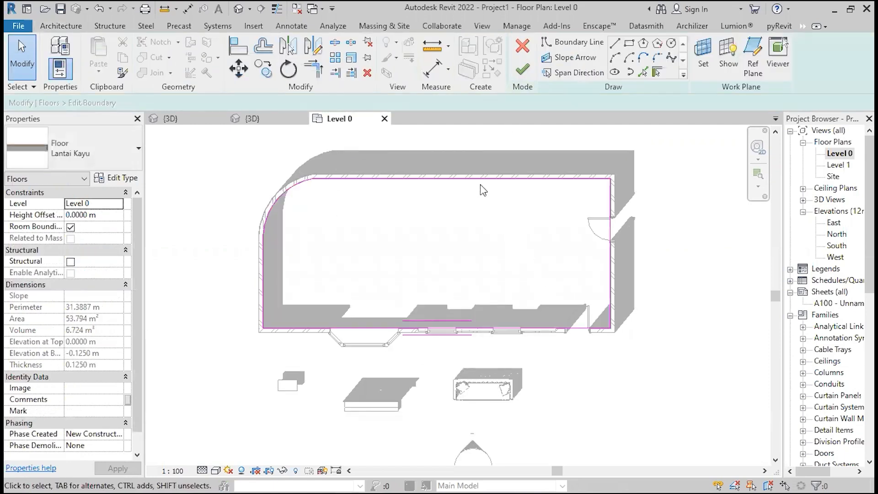
left_click(629, 43)
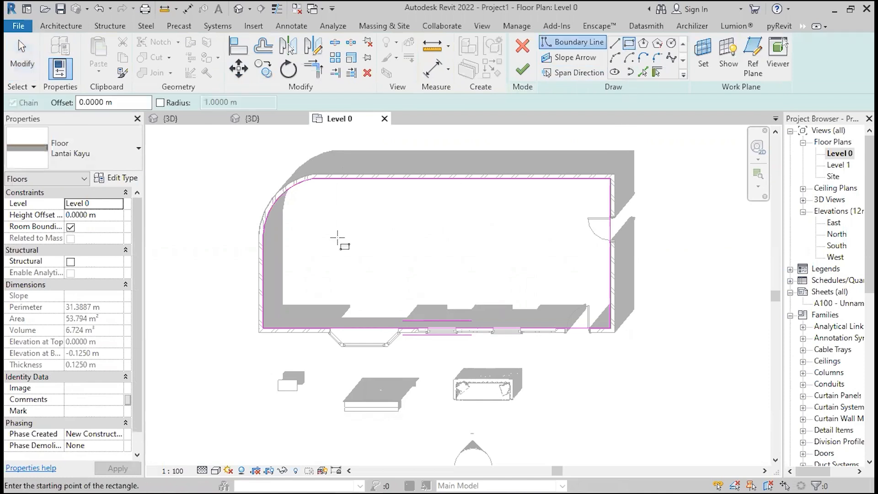
left_click(384, 286)
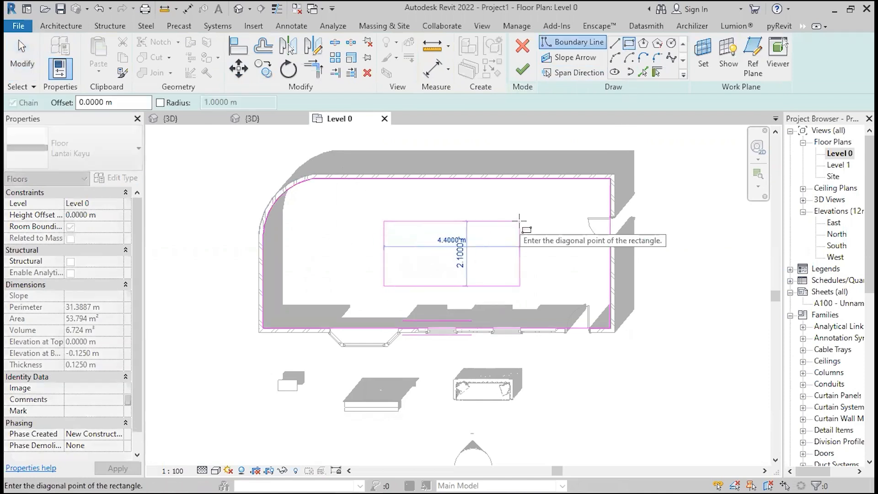
left_click(520, 222)
left_click(522, 69)
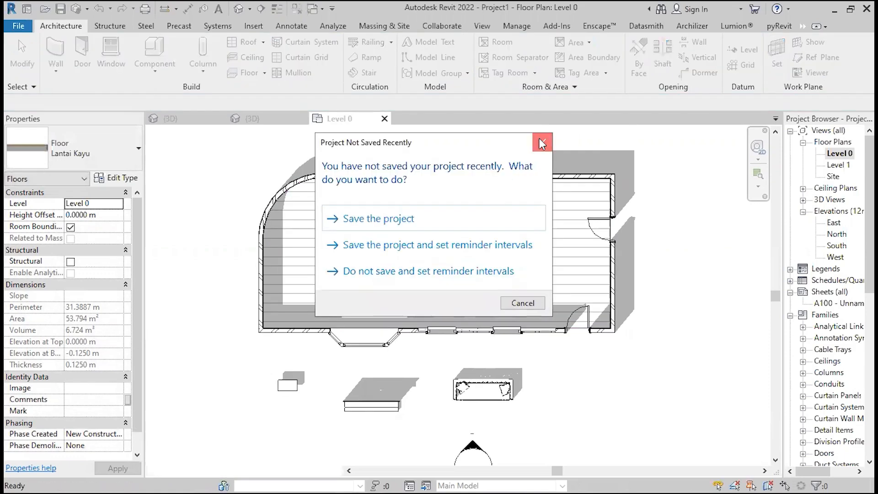
left_click(692, 350)
Change the type of the floor with the rectangular opening to Lantai Carport
scroll(435, 249, "down", 2)
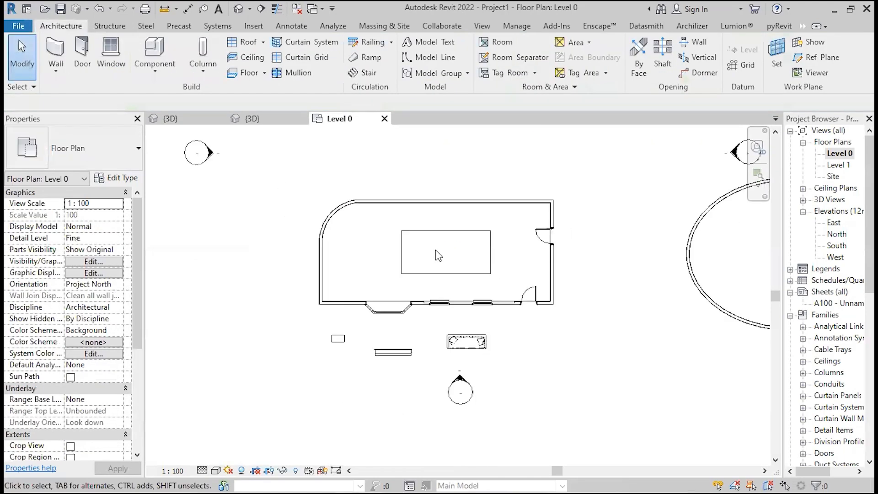
middle_click_drag(435, 249, 446, 244)
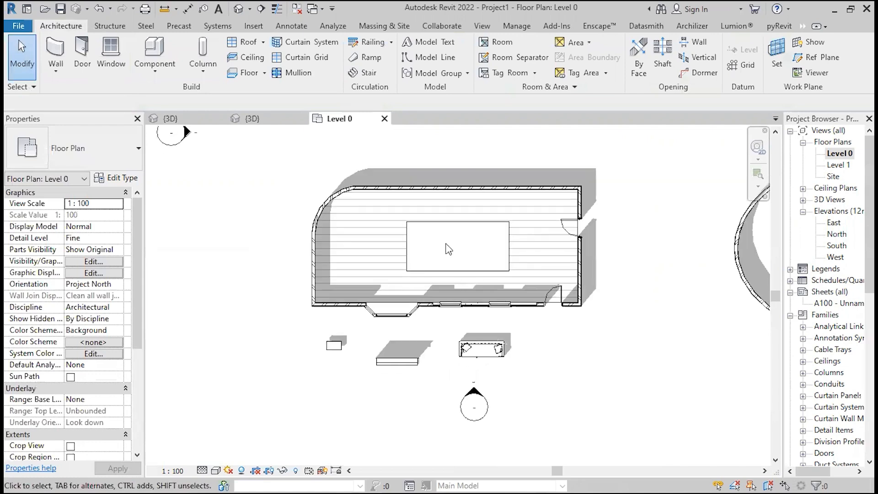
left_click(472, 226)
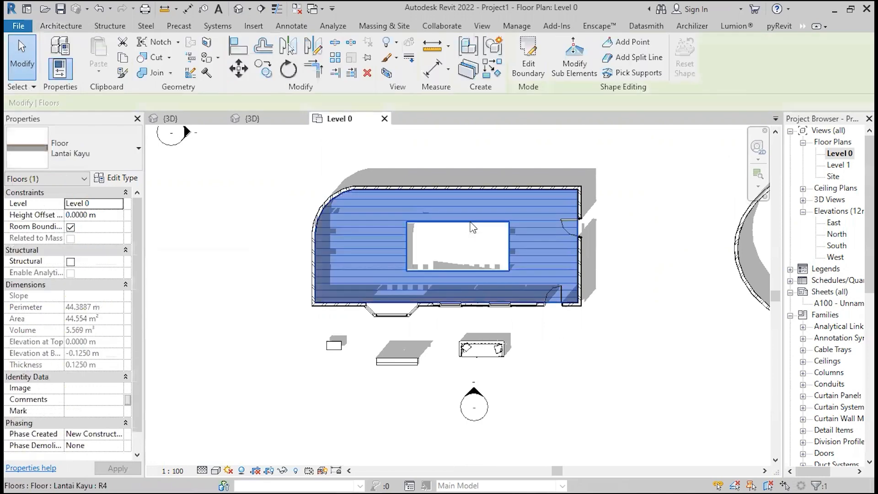
left_click(52, 156)
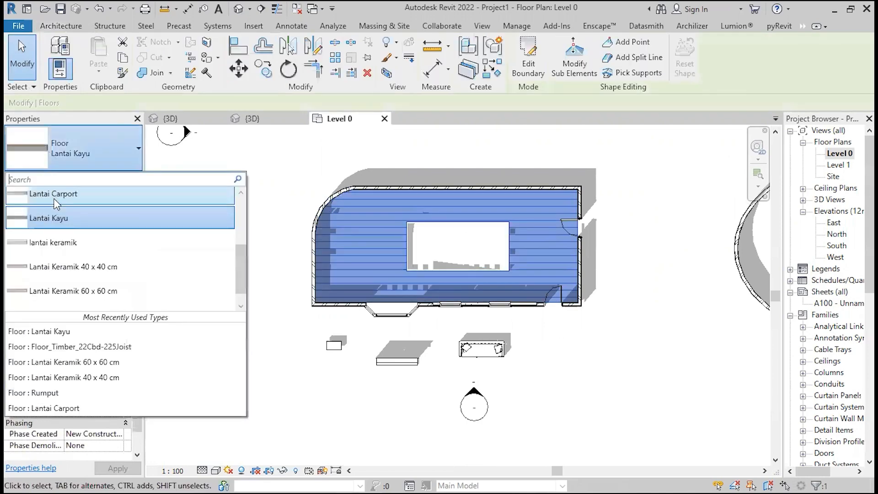
left_click(54, 199)
scroll(426, 238, "up", 2)
left_click(425, 261)
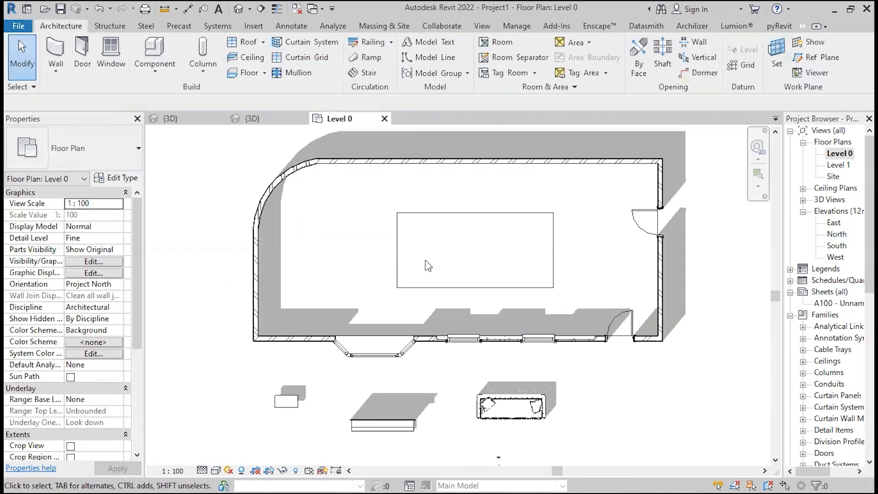
Switch the room's floor to the Lantai Keramik 60 x 60 cm type
left_click(446, 213)
left_click(95, 165)
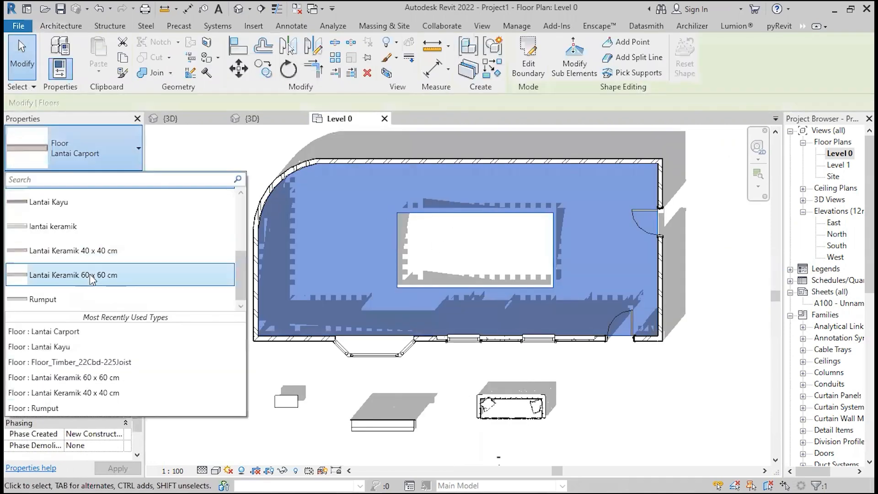
left_click(104, 273)
left_click(507, 223)
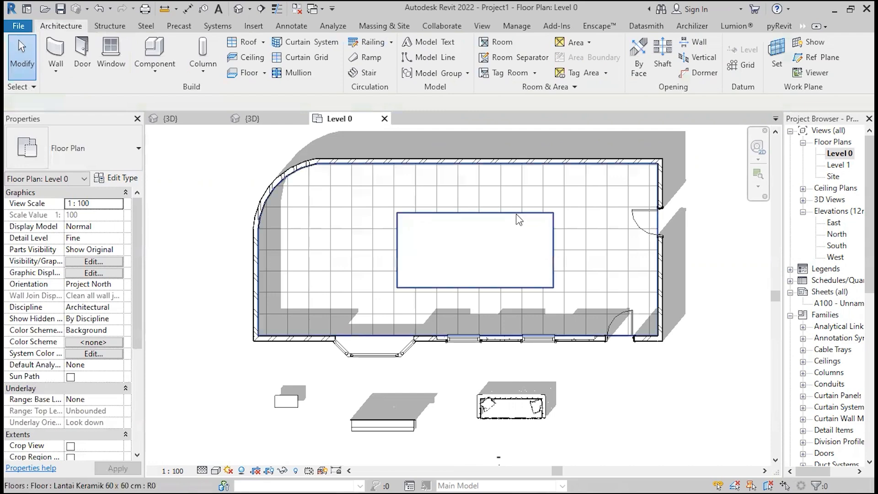
Switch the room's floor to the Rumput type
left_click(517, 214)
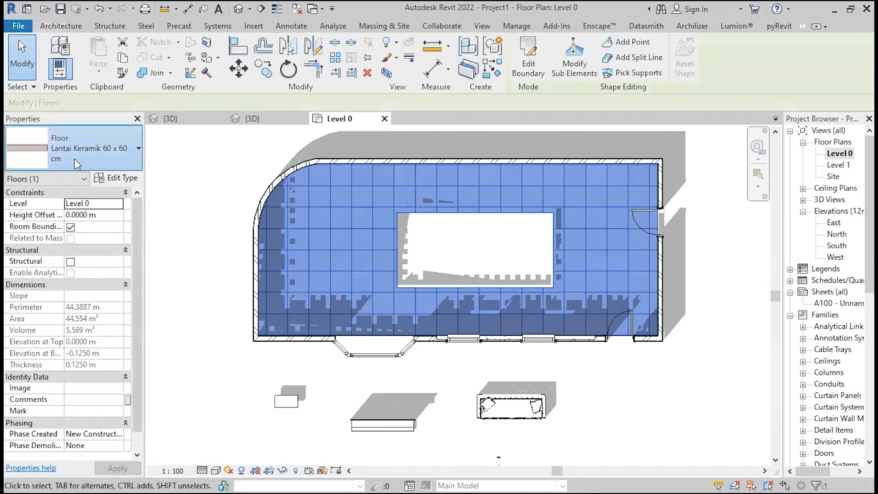
left_click(75, 158)
left_click(100, 294)
left_click(416, 228)
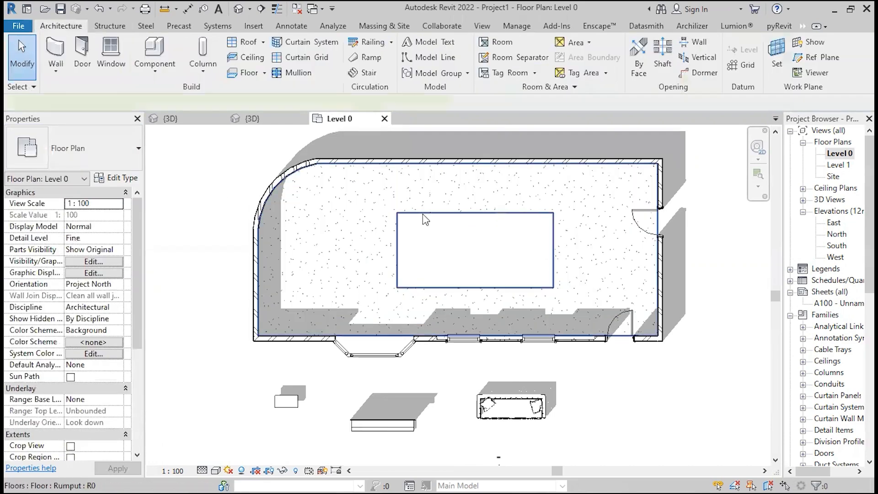
Set the room's floor back to the Lantai Kayu type
left_click(398, 229)
left_click(94, 155)
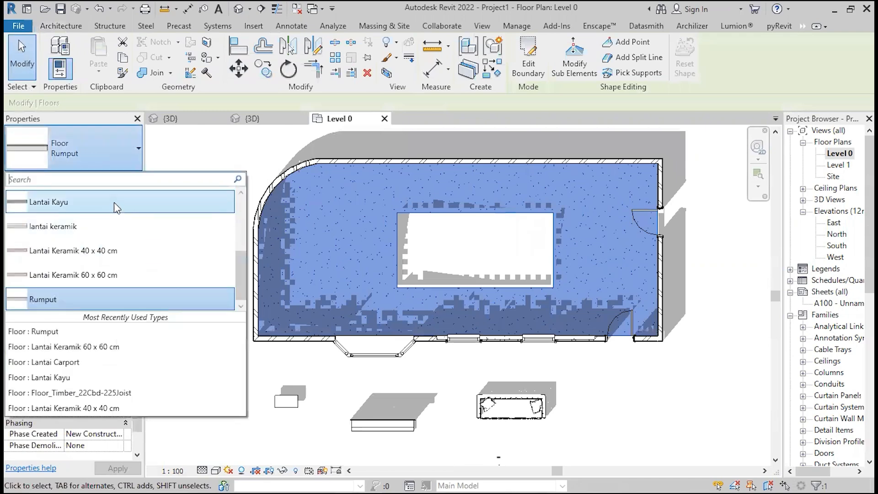
left_click(456, 249)
middle_click_drag(454, 245, 442, 254)
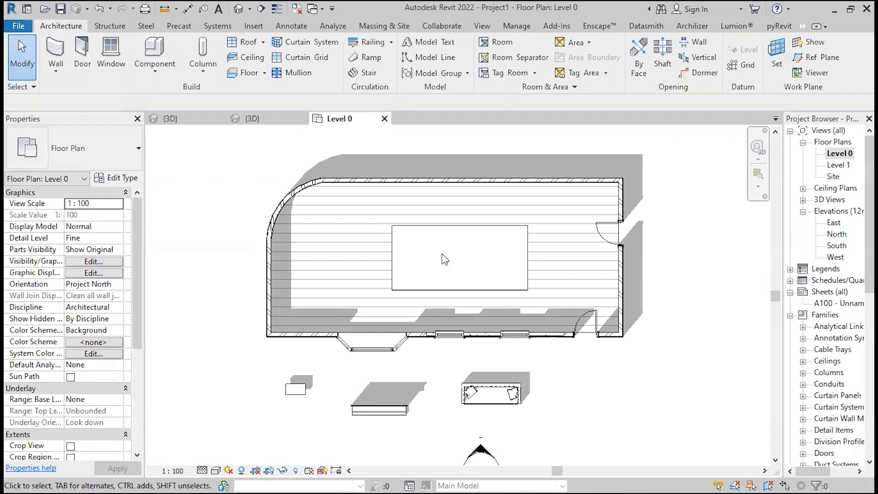
Start an automatic Plain compound ceiling on Level 0 with a height offset of 3 m
left_click(254, 58)
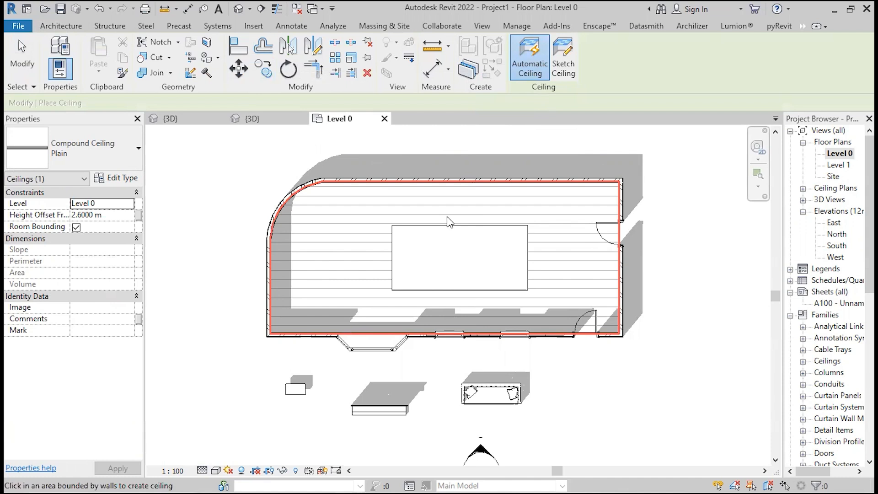
left_click(103, 214)
left_click(114, 213)
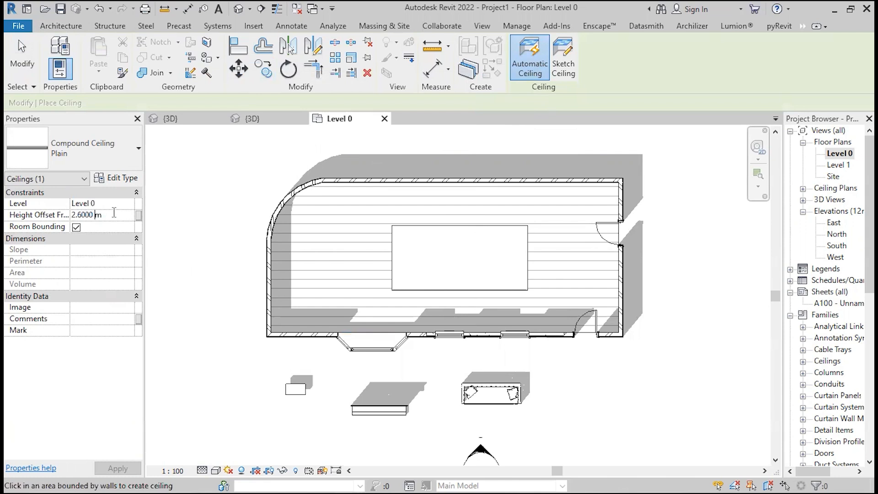
left_click(41, 212)
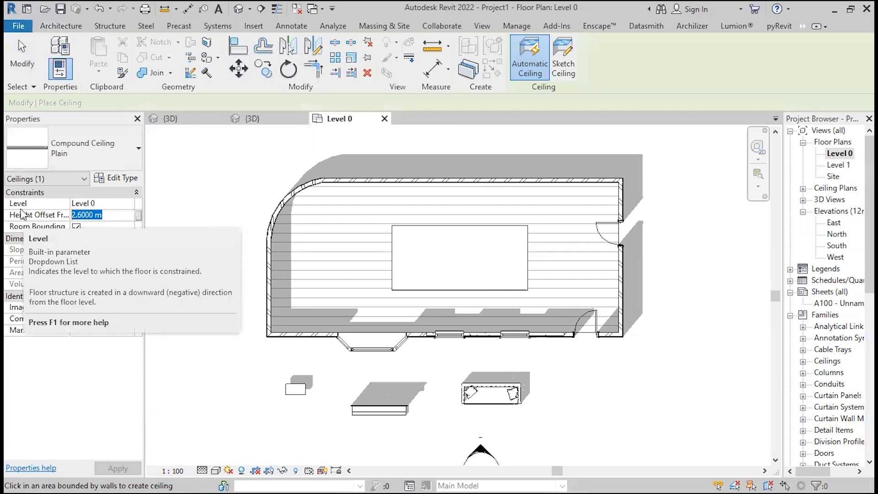
type("3")
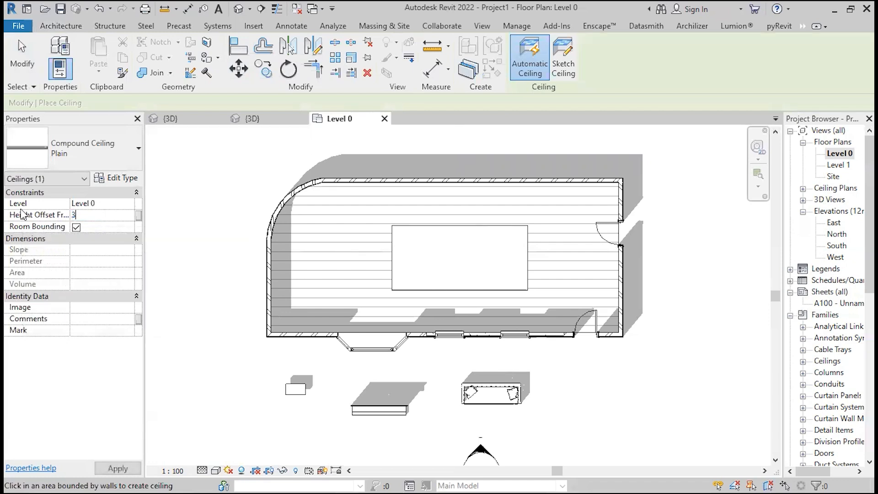
Examine the available ceiling types and the layer materials and thicknesses of the Plain compound ceiling
left_click(97, 149)
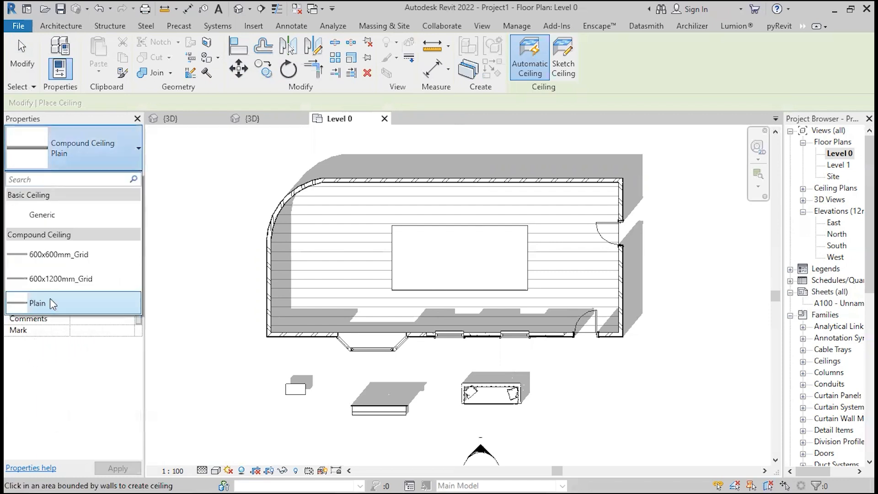
left_click(31, 113)
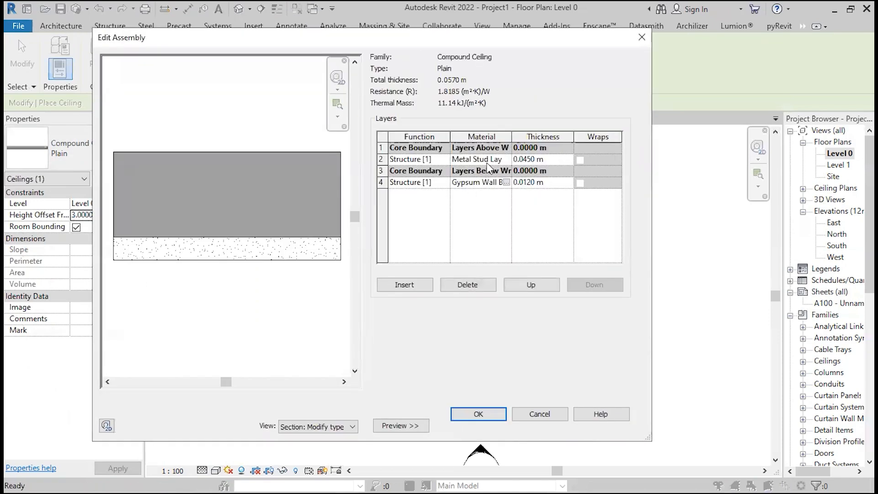
left_click(486, 159)
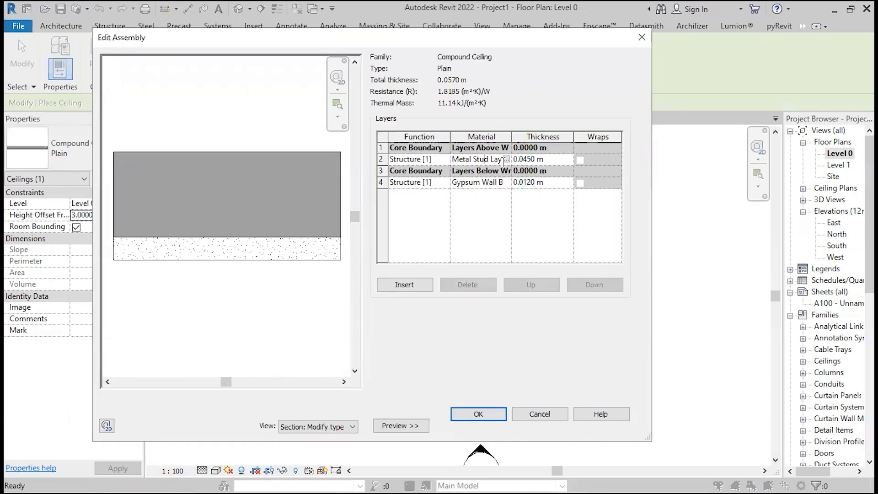
left_click(492, 182)
left_click(492, 411)
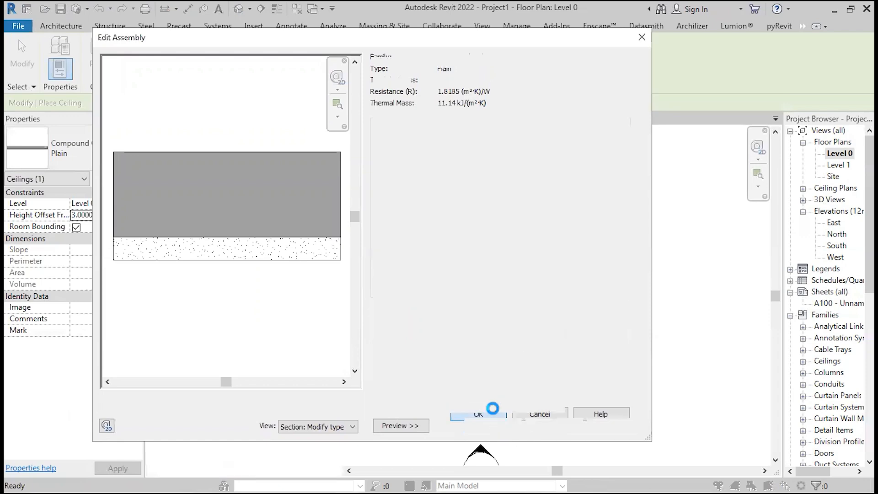
left_click(479, 423)
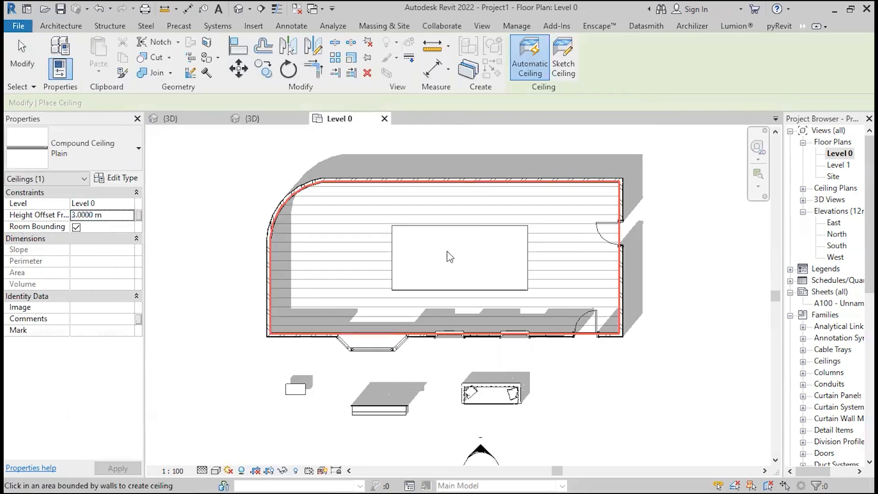
Place the Plain ceiling within the walls of the rounded-corner room, end the command and view it from above in the default 3D view
left_click(469, 338)
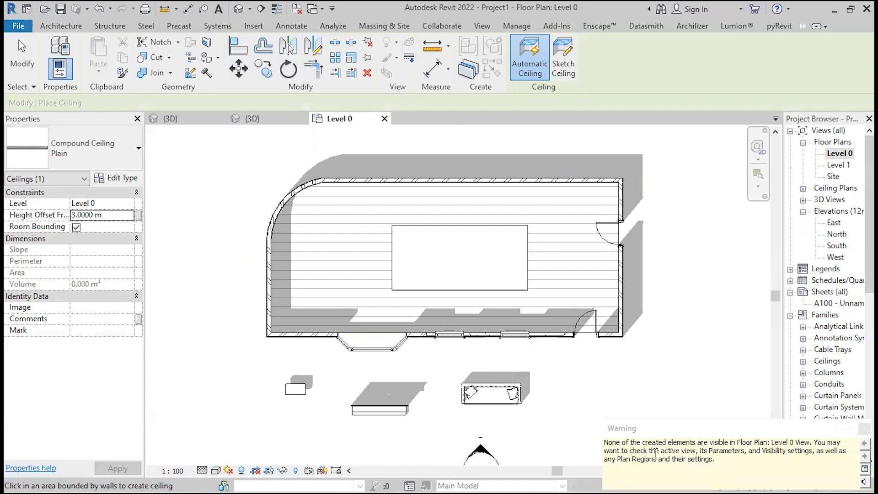
left_click_drag(656, 451, 768, 467)
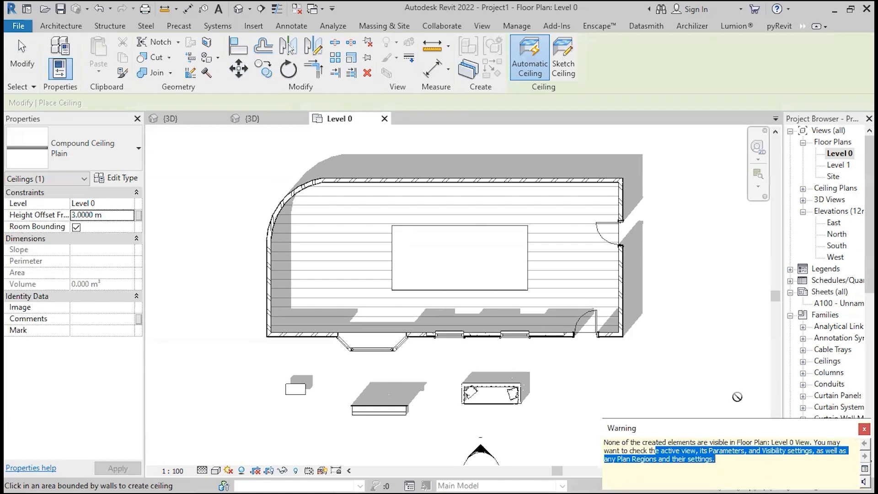
left_click(238, 9)
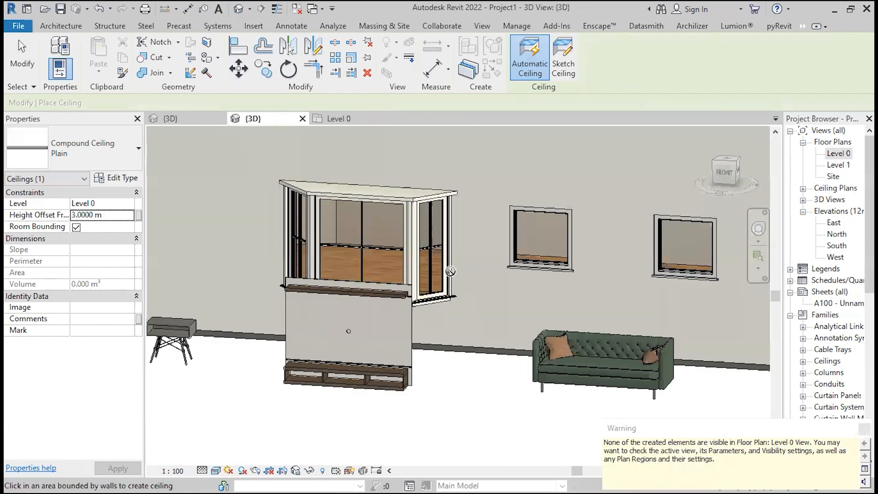
left_click(21, 54)
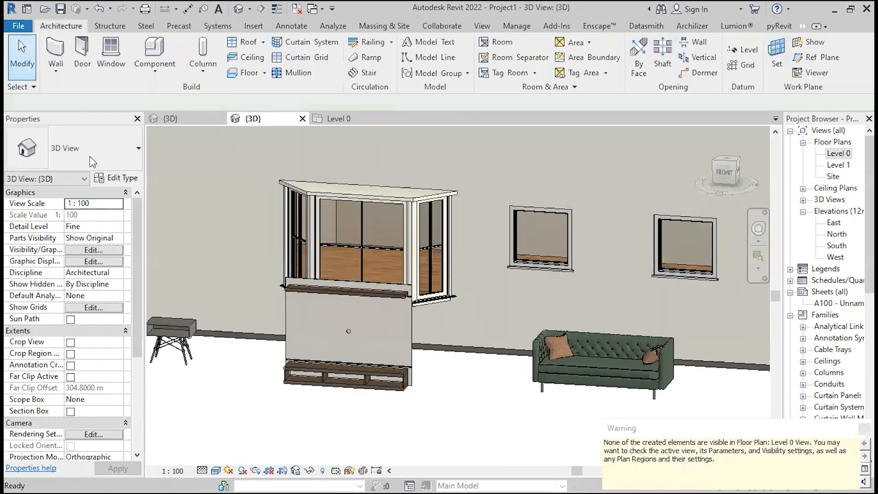
scroll(311, 320, "down", 4)
middle_click_drag(357, 302, 579, 325, "shift")
middle_click_drag(580, 325, 183, 366)
middle_click_drag(296, 384, 300, 385)
scroll(431, 248, "up", 5)
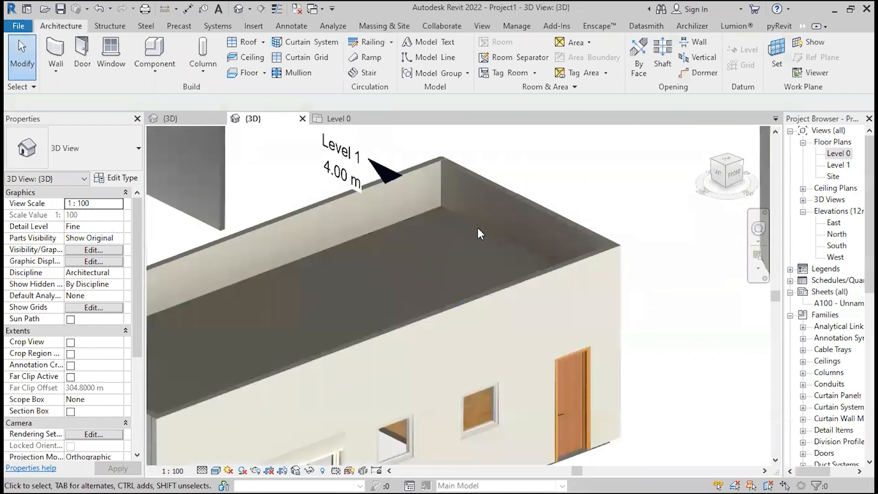
Start editing the boundary of the rounded-corner room's Plain ceiling in the Level 0 floor plan
left_click(484, 226)
scroll(484, 227, "down", 3)
middle_click_drag(324, 357, 354, 319)
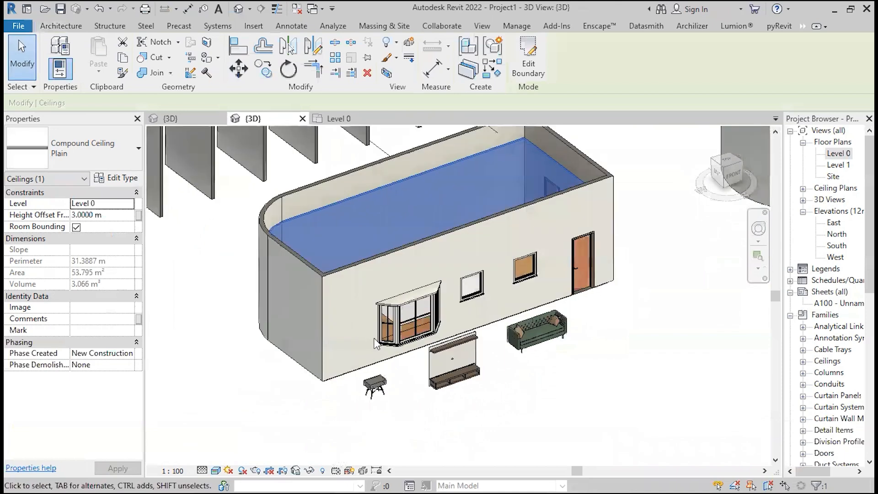
scroll(424, 367, "down", 1)
scroll(359, 195, "up", 3)
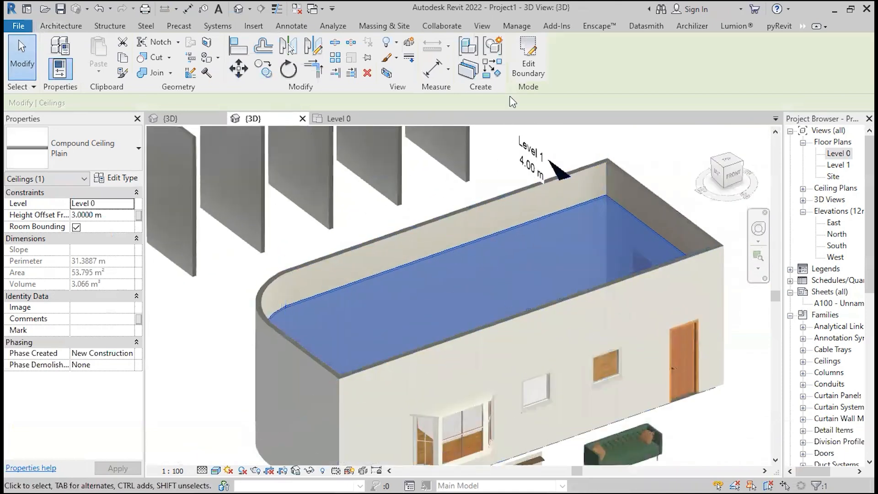
left_click(528, 67)
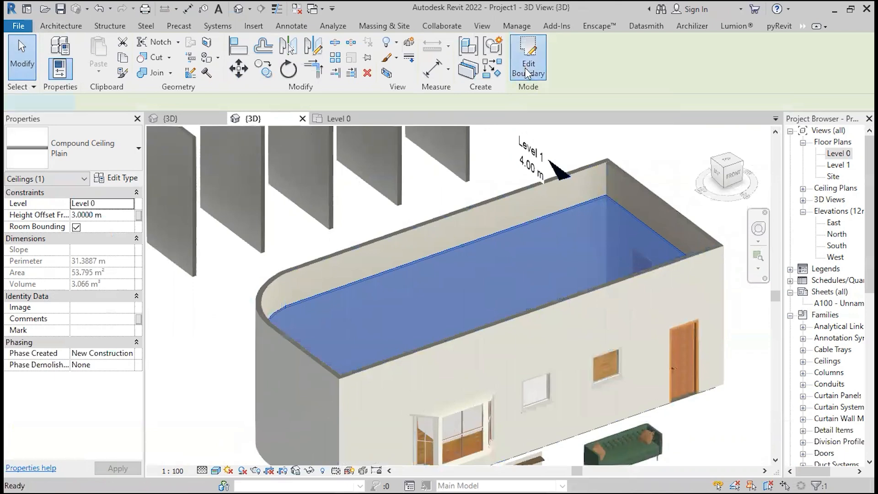
double_click(840, 153)
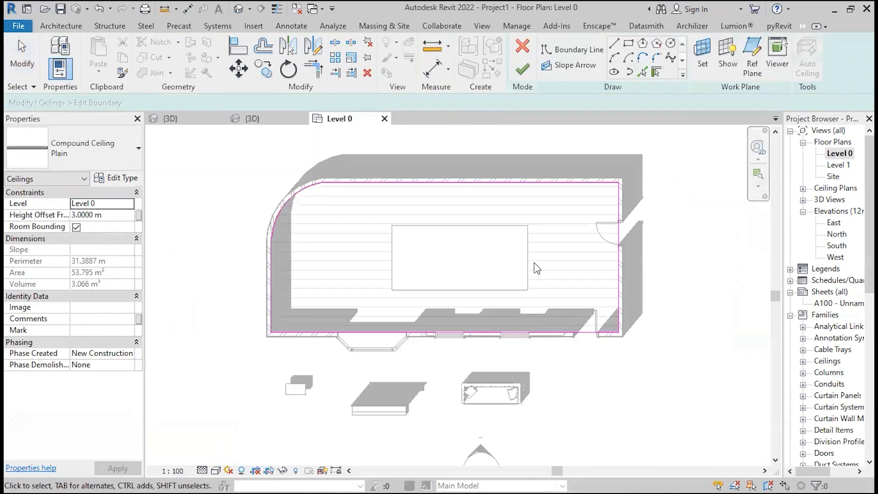
Sketch a rectangular opening about 7.2 m by 3.3 m inside the ceiling boundary, finish the edit and show the default 3D view
left_click(628, 44)
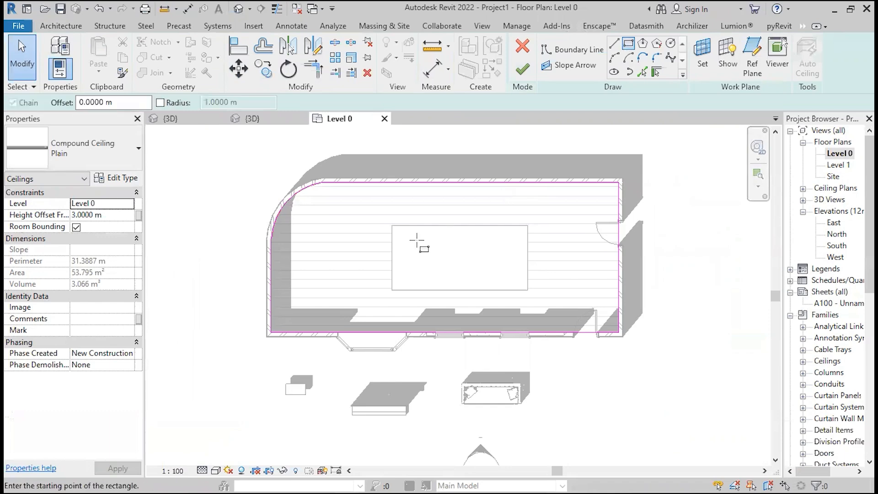
left_click(345, 312)
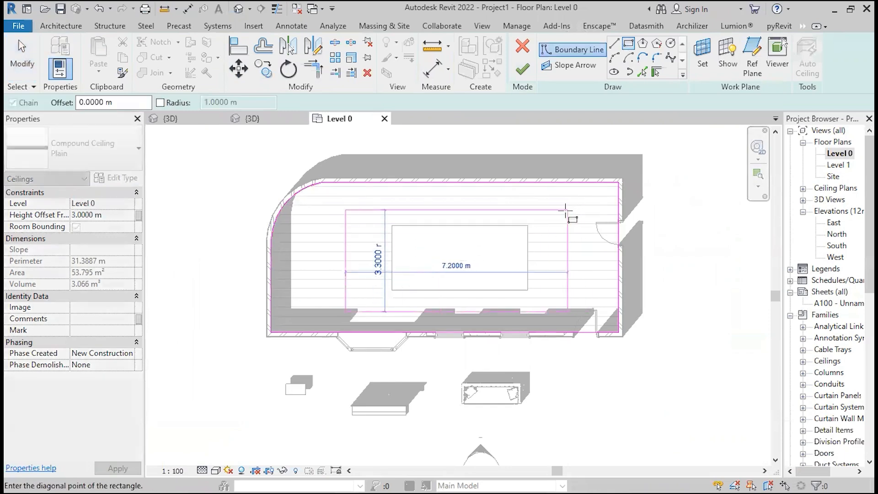
left_click(565, 210)
left_click(521, 70)
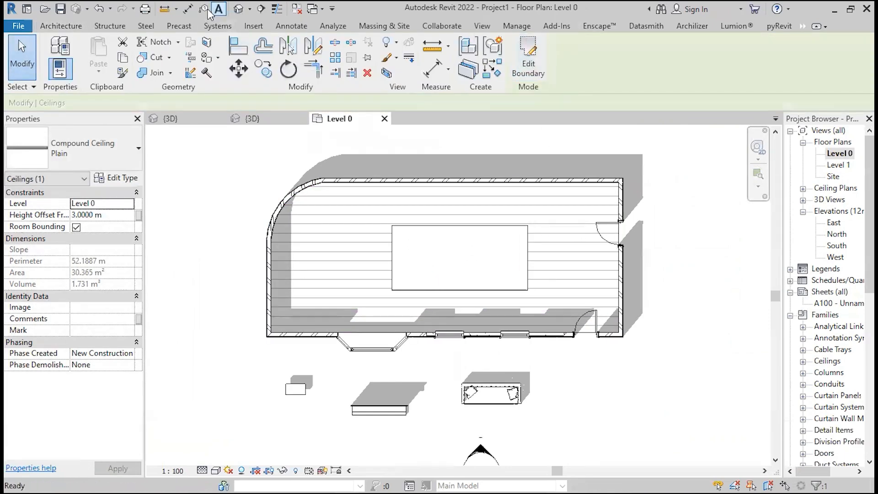
left_click(237, 8)
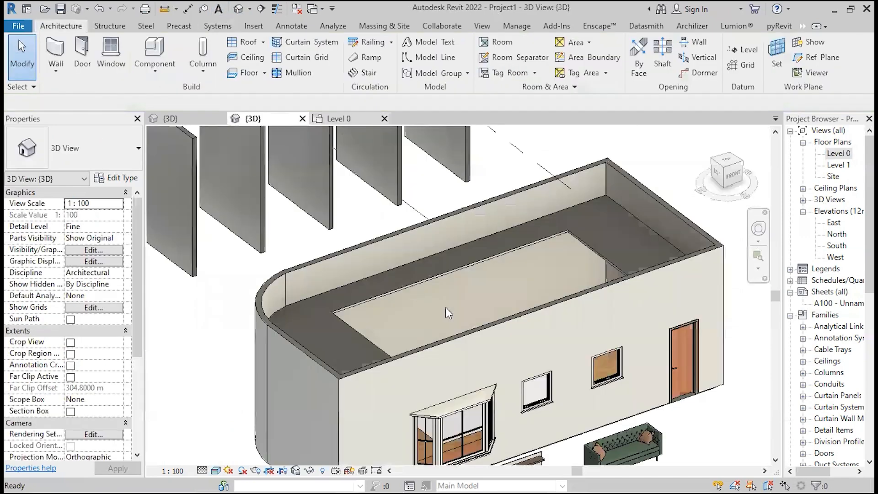
Examine the ceiling with its opening in 3D, including its height offset from the level
scroll(476, 276, "up", 4)
scroll(474, 273, "up", 1)
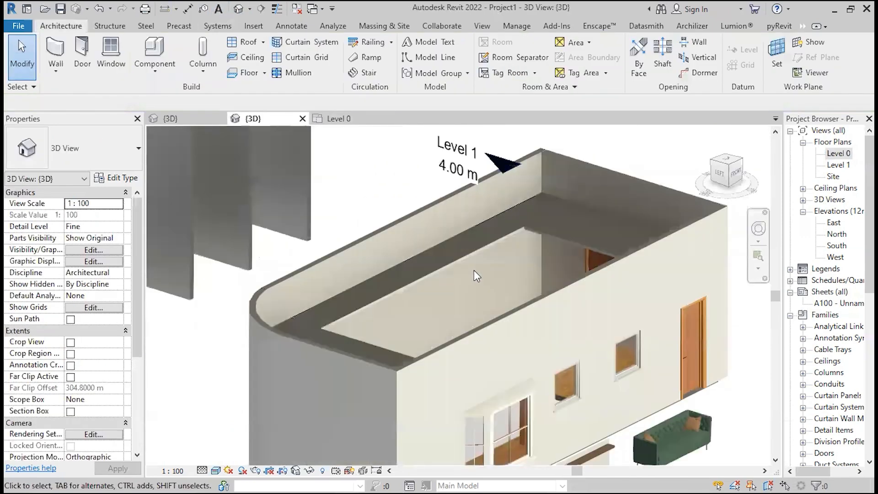
left_click(468, 254)
left_click(113, 214)
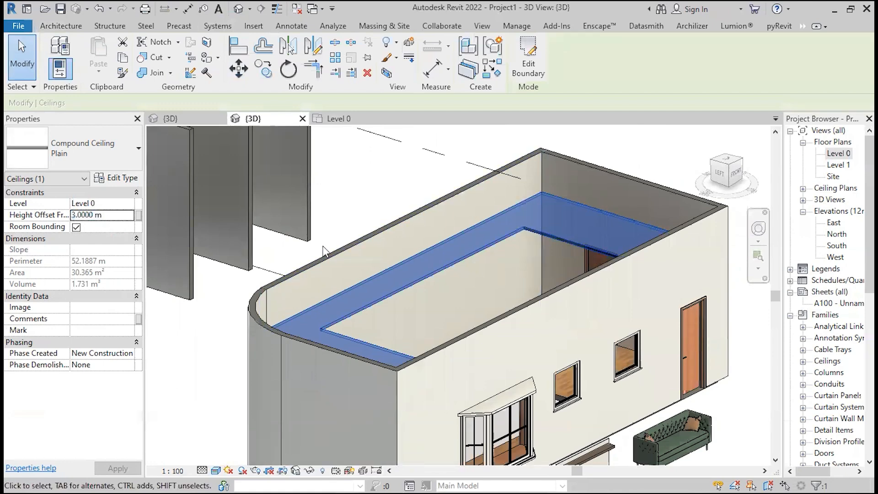
scroll(323, 250, "down", 2)
left_click(558, 297)
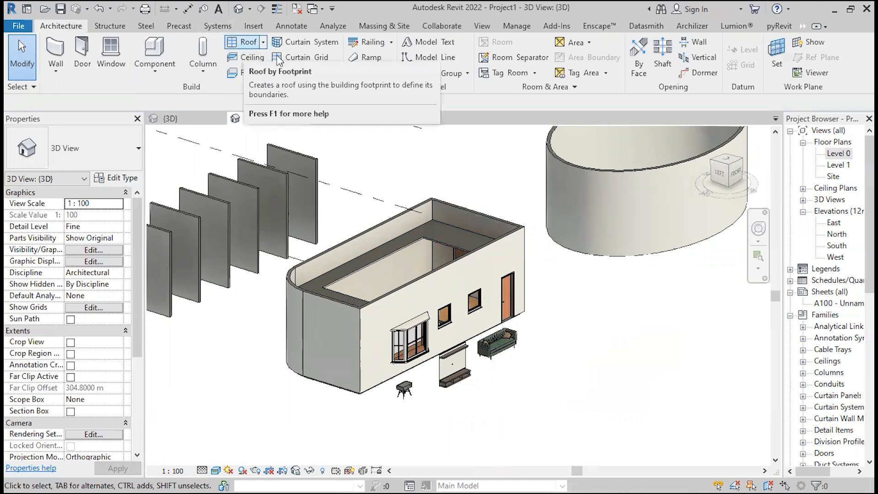
Open the Level 1 floor plan and focus on the rounded-corner room
left_click(842, 165)
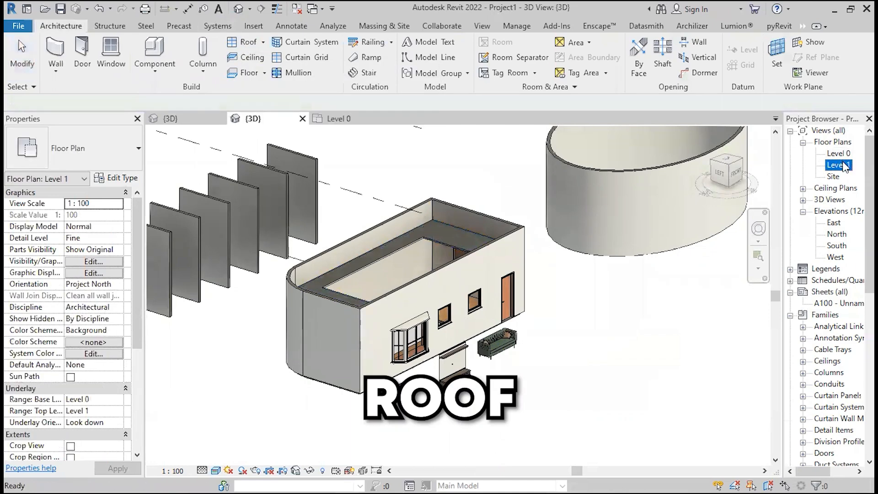
double_click(843, 166)
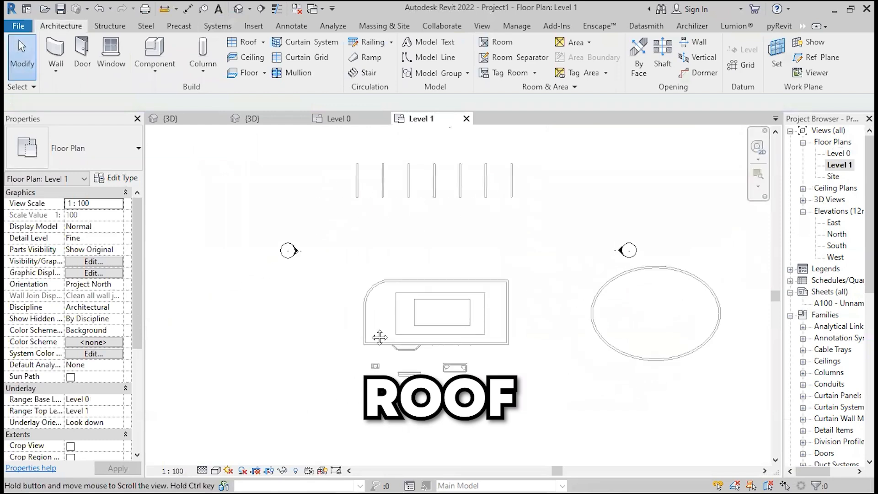
scroll(420, 355, "up", 3)
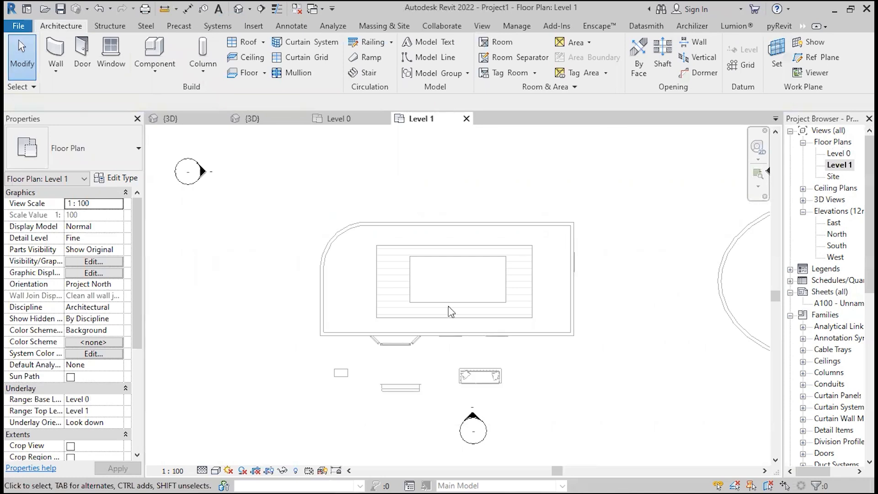
Set the Level 1 plan's underlay base level to None, then restore it to Level 0
left_click(109, 400)
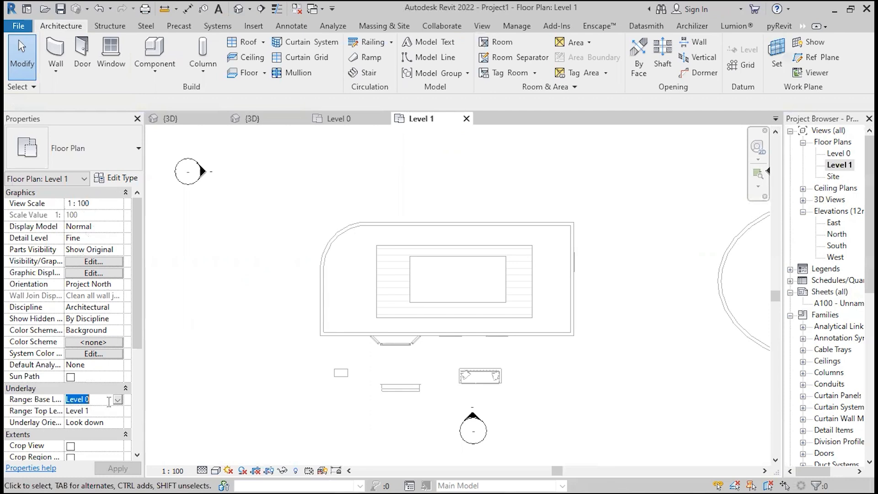
left_click(118, 400)
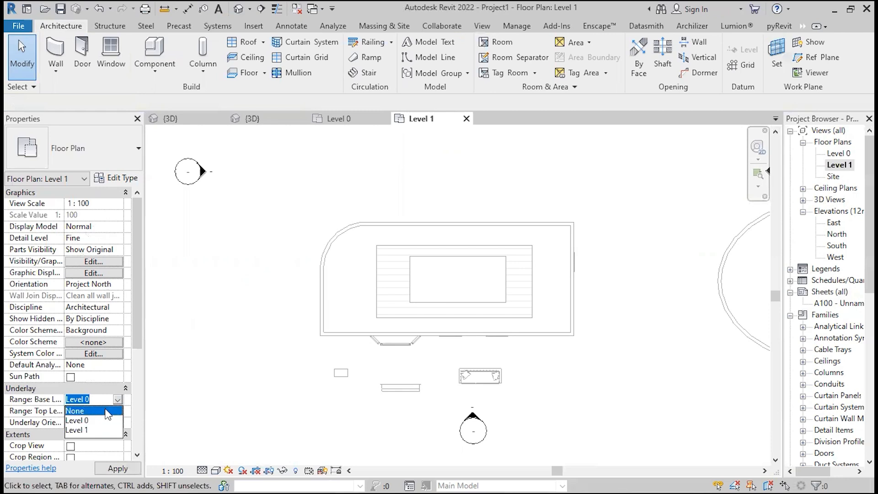
left_click(75, 411)
left_click(130, 467)
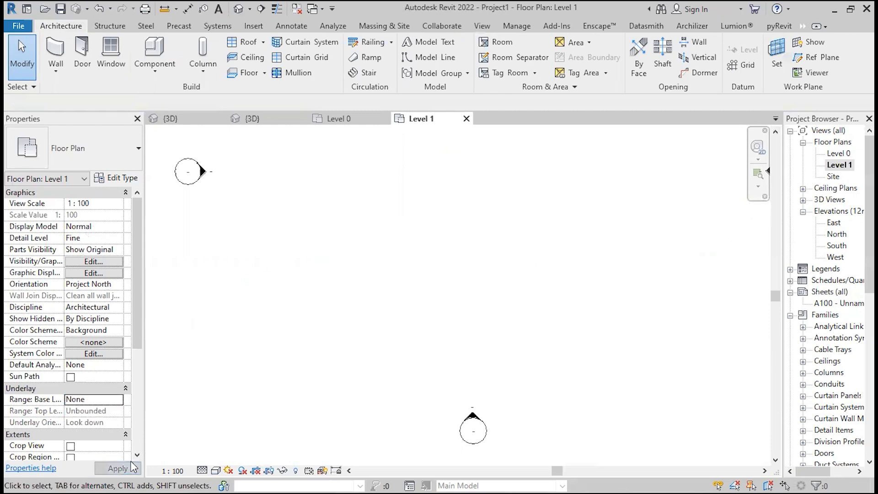
left_click(116, 400)
left_click(117, 399)
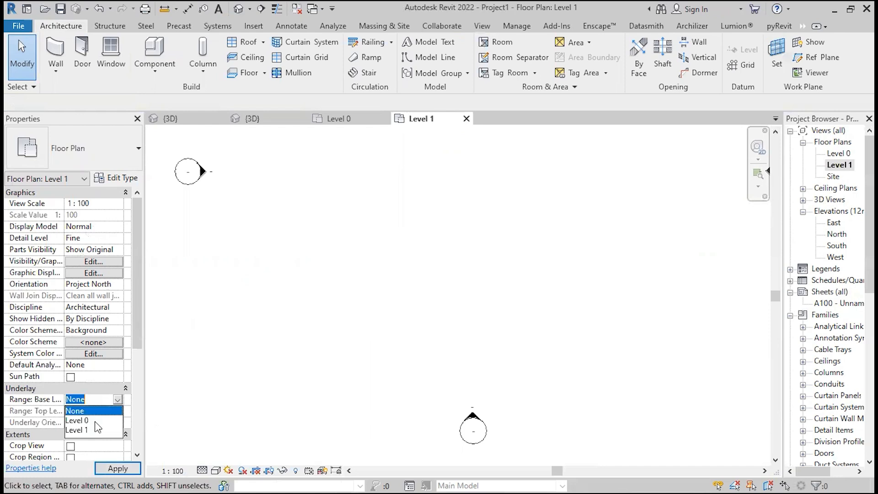
left_click(117, 469)
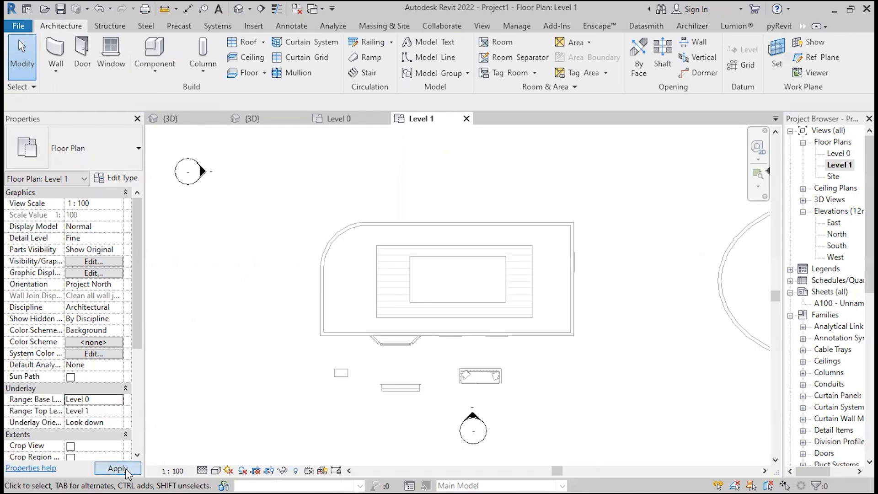
Start a footprint roof on Level 1 and pick all the rounded room's outer wall edges as slope-defining boundary lines, offset 0.5 m outward
left_click(242, 43)
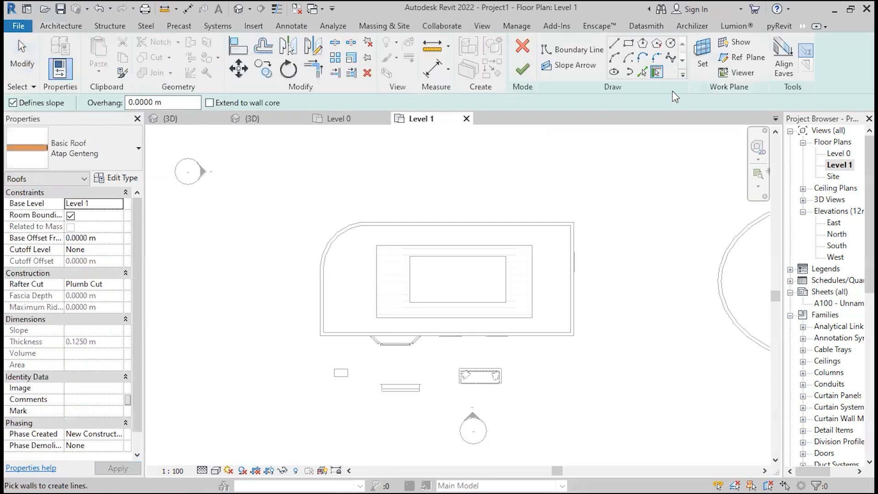
left_click(642, 73)
left_click_drag(147, 103, 125, 118)
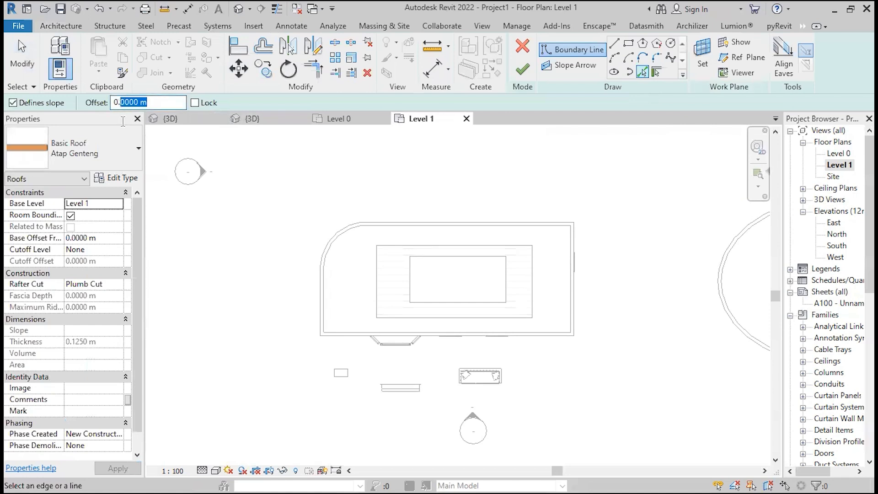
type("5")
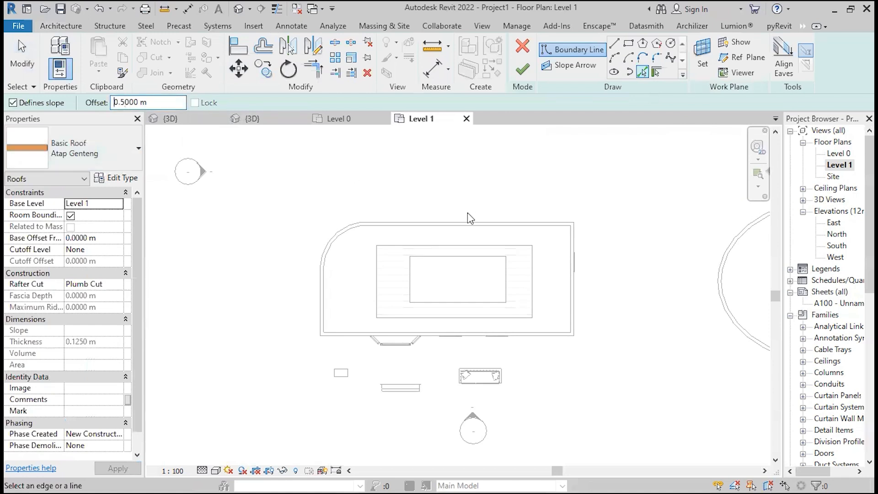
left_click(460, 223)
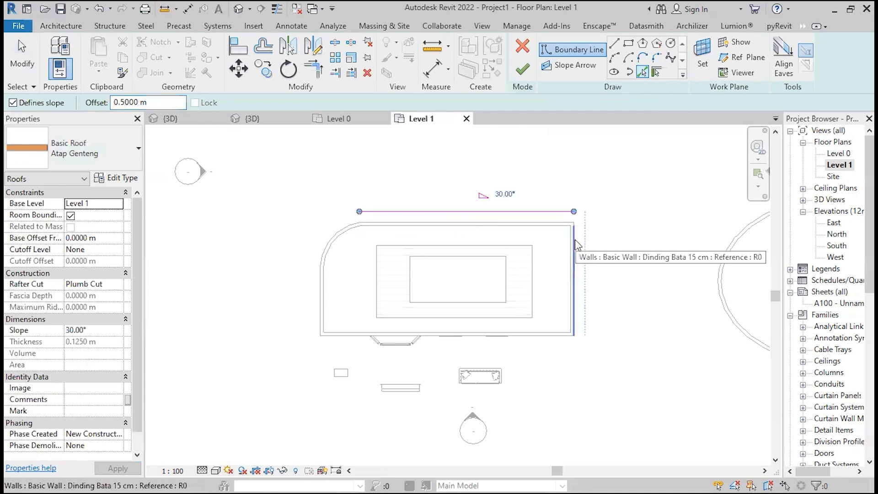
left_click(575, 239)
left_click(485, 336)
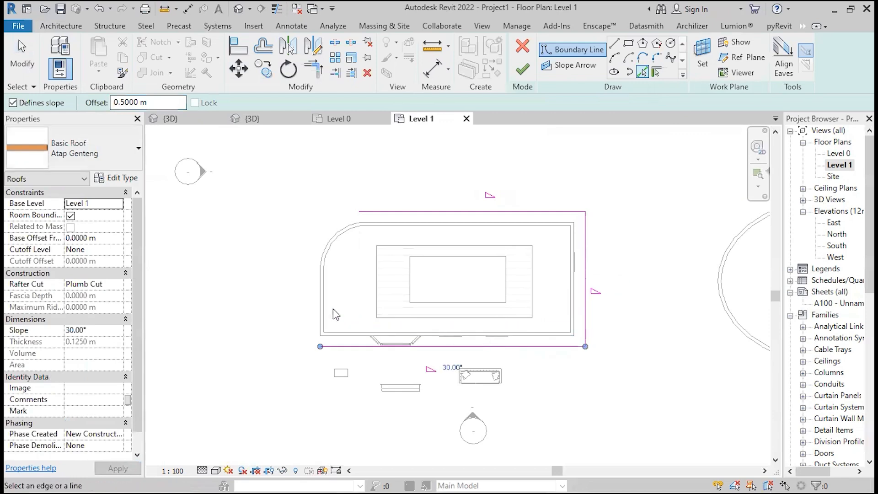
left_click(320, 303)
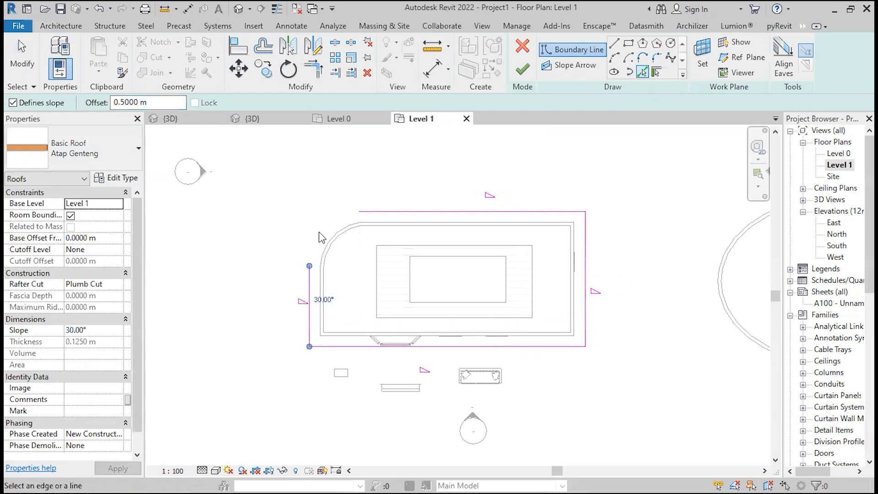
left_click(333, 241)
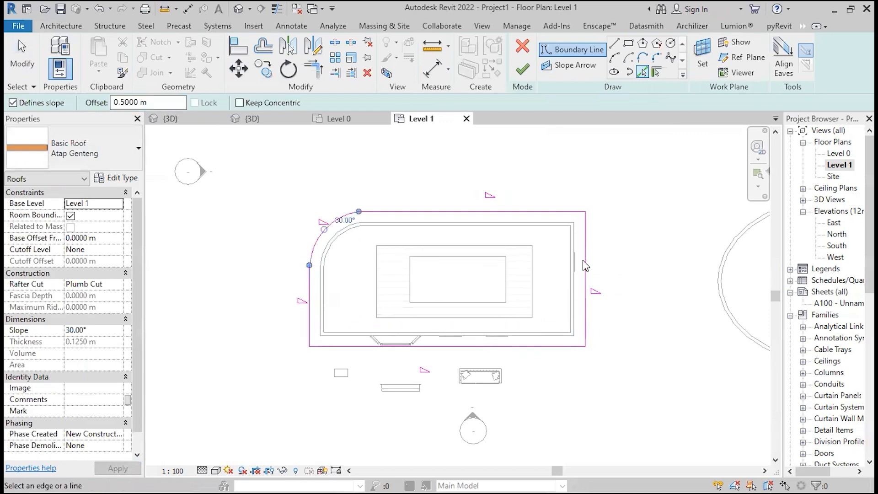
Review the available roof types and examine the slope settings of the individual roof boundary lines
left_click(78, 160)
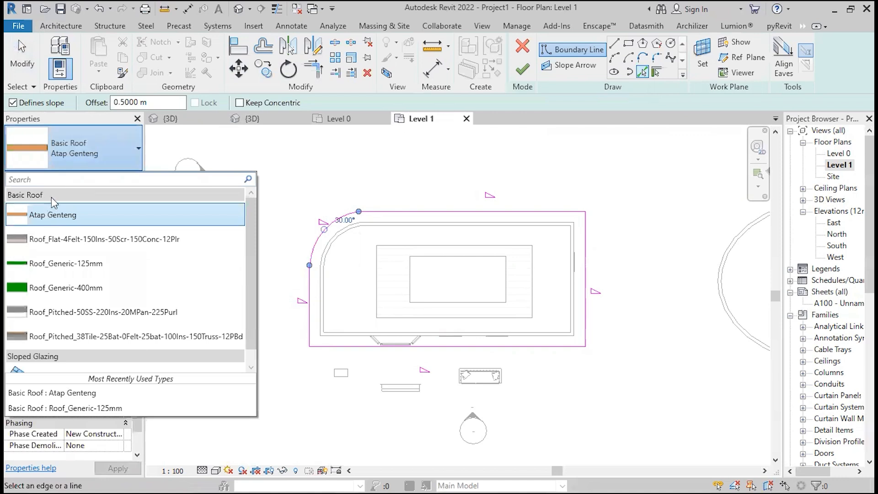
left_click(18, 67)
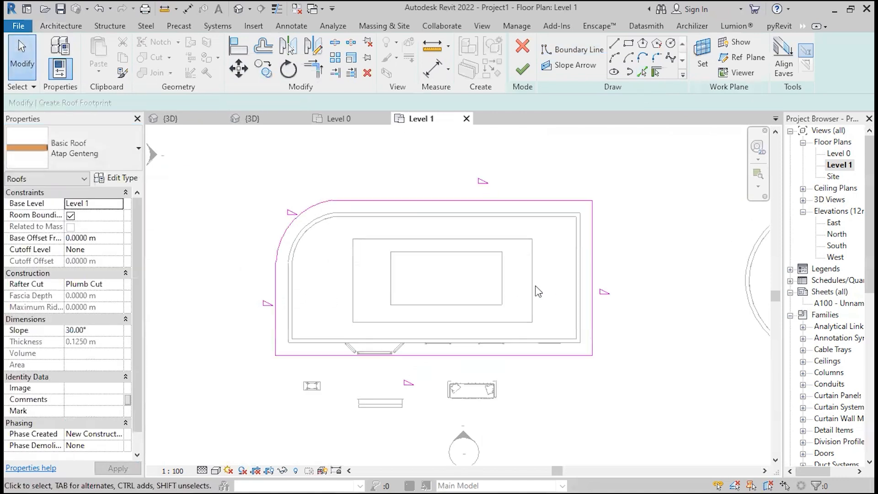
scroll(529, 290, "up", 1)
left_click_drag(243, 384, 326, 261)
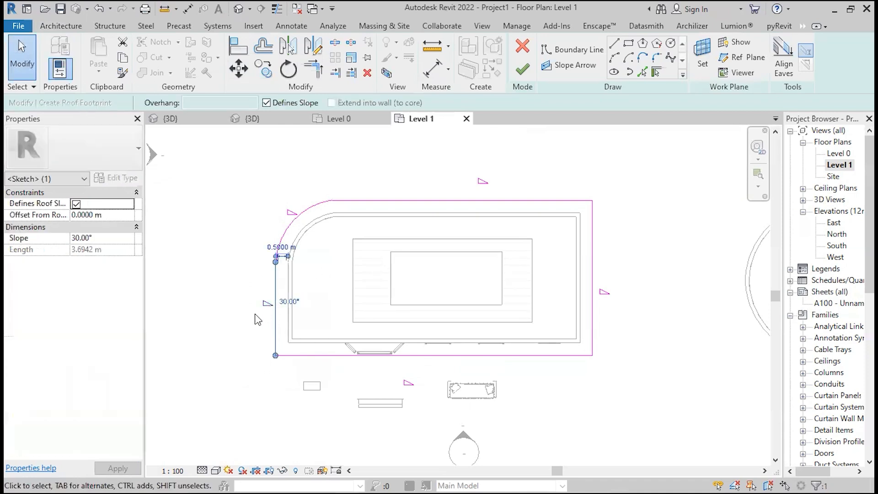
key("Escape")
left_click_drag(493, 215, 451, 170)
left_click_drag(708, 331, 524, 226)
left_click(487, 248)
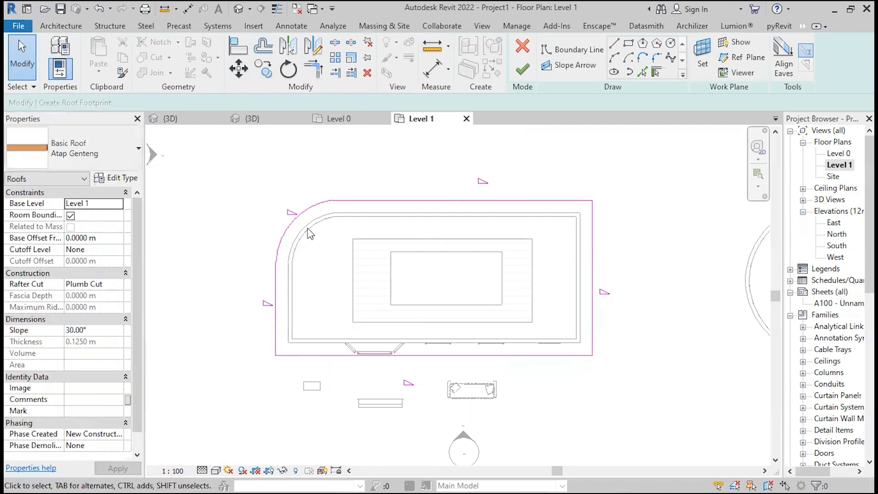
Delete the curved roof boundary segment and extend the two adjoining lines with Trim/Extend to Corner to form a square corner
left_click_drag(323, 234, 254, 184)
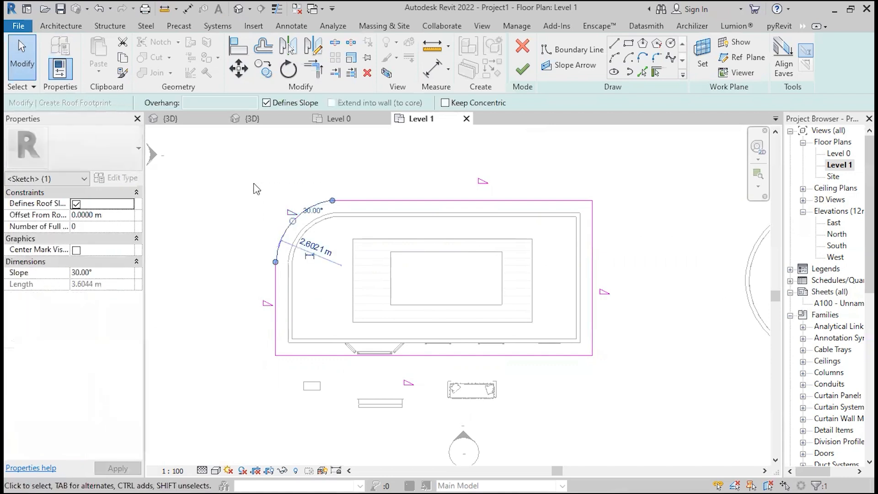
key("Delete")
key("t")
key("r")
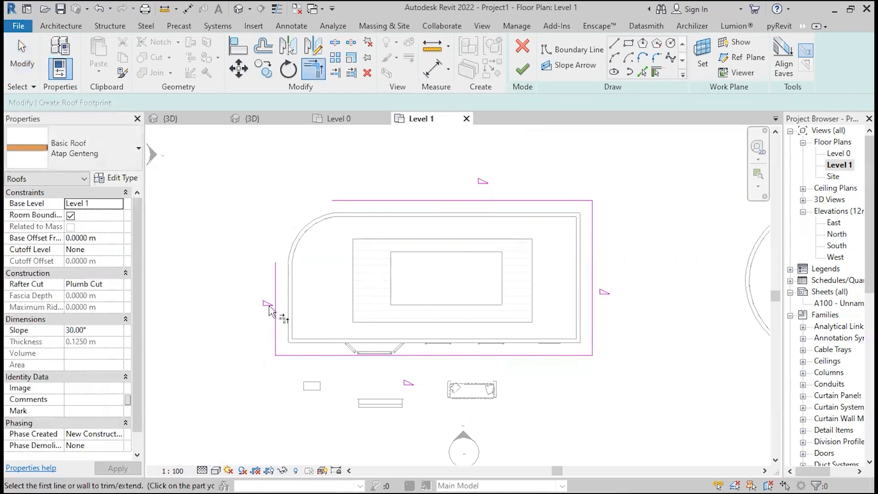
left_click(276, 308)
left_click(436, 201)
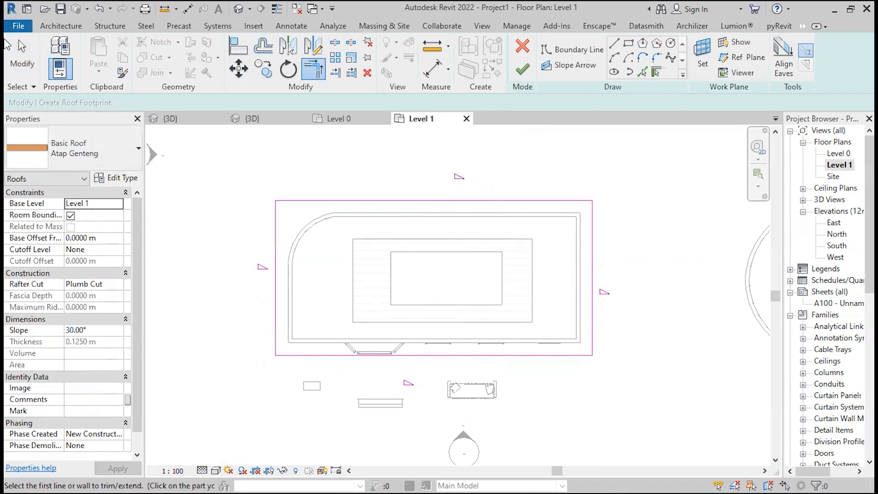
left_click(12, 54)
Check the slope settings of all four roof boundary lines together, then clear the selection
mouse_move(214, 419)
left_mouse_down()
mouse_move(755, 172)
mouse_move(685, 151)
left_mouse_up()
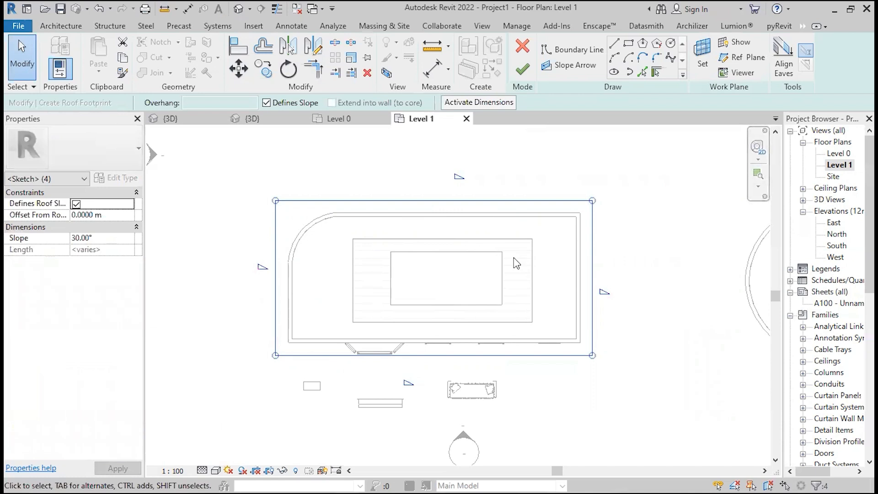
key("Escape")
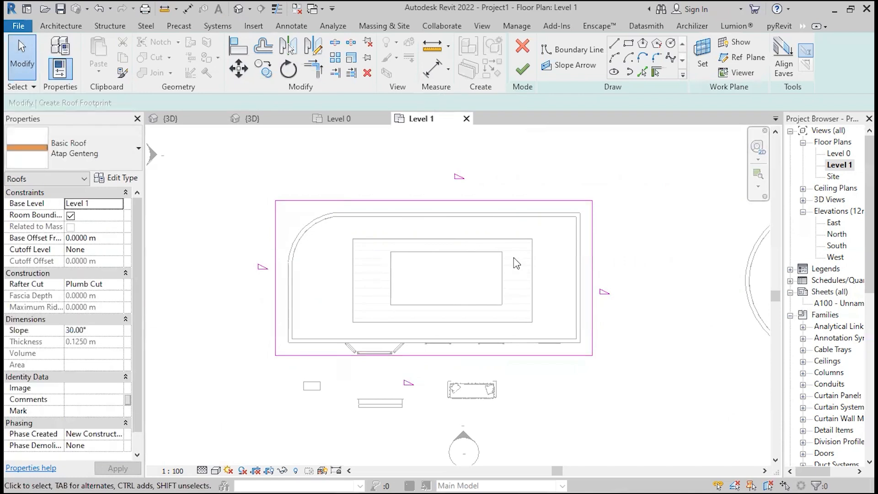
Finish the footprint roof sketch and inspect the four-sided sloped roof in the 3D view
left_click(522, 69)
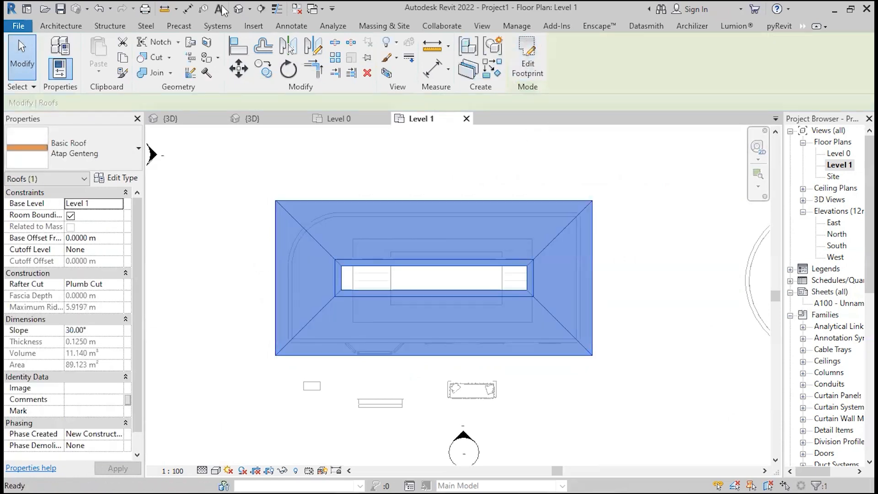
left_click(247, 10)
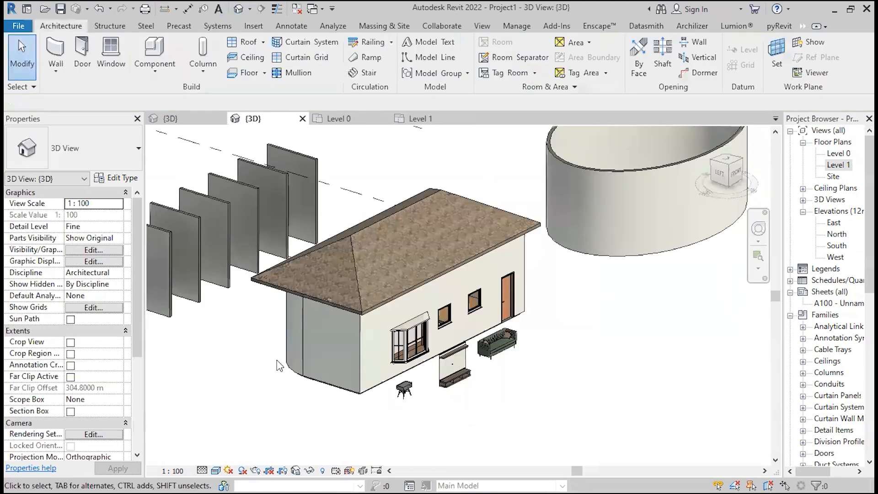
middle_click_drag(403, 384, 650, 336, "shift")
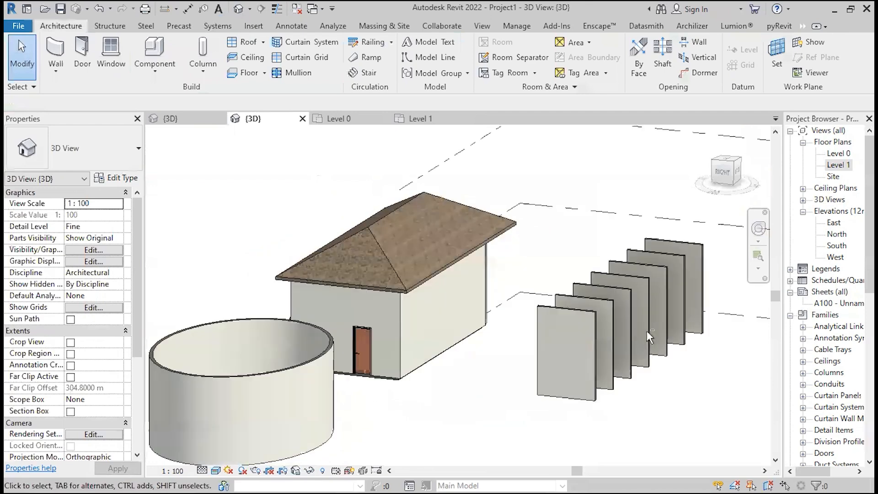
Edit the roof's footprint on Level 1 and turn off Defines Slope for the two short end boundary lines, making a gable roof
double_click(837, 165)
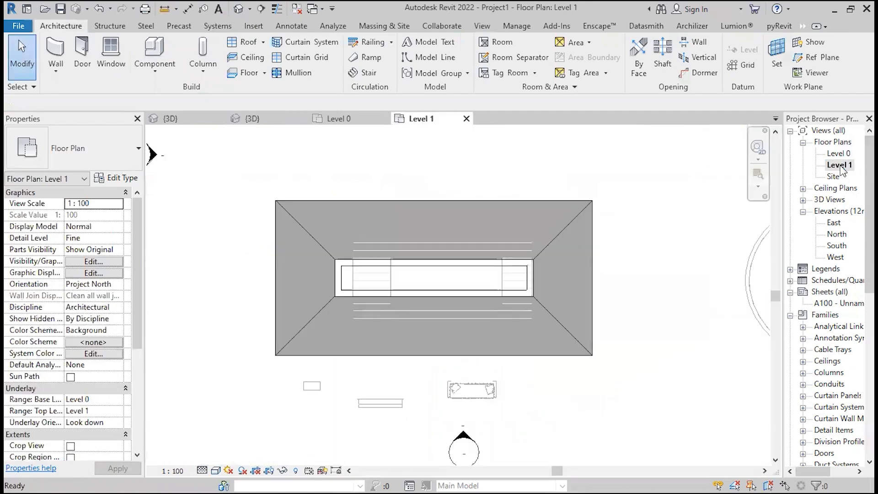
left_click(538, 199)
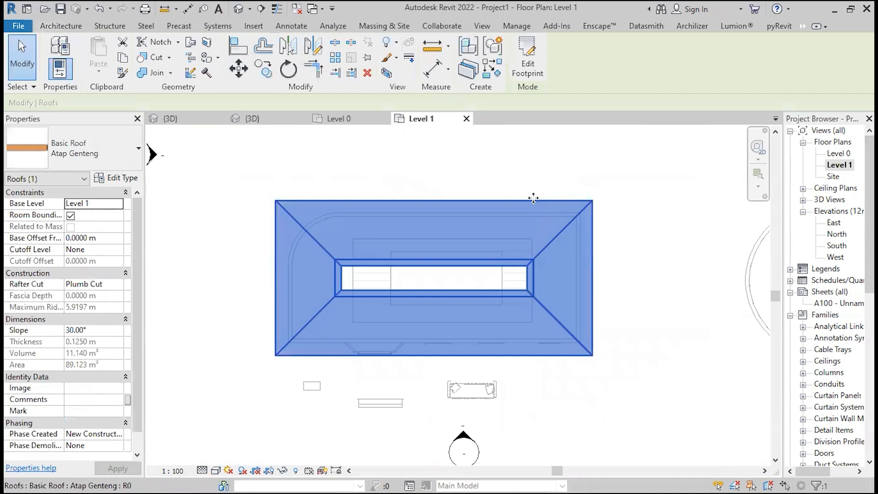
left_click(526, 55)
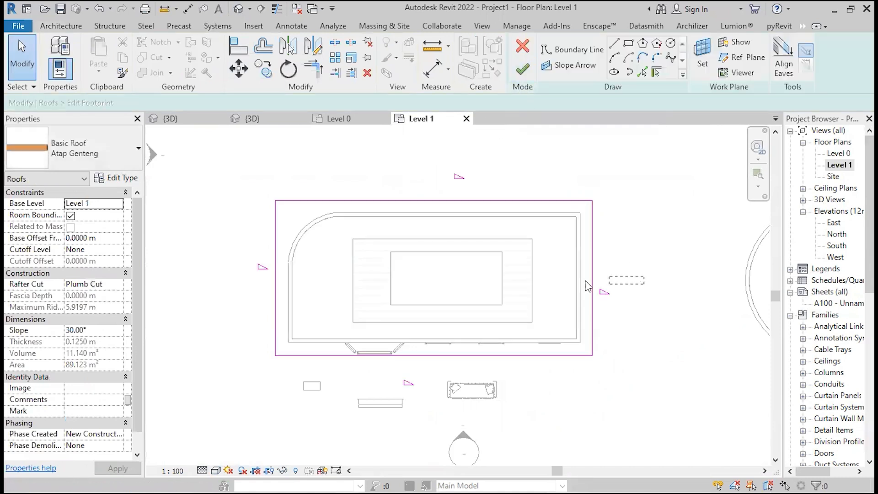
left_click_drag(288, 268, 232, 247)
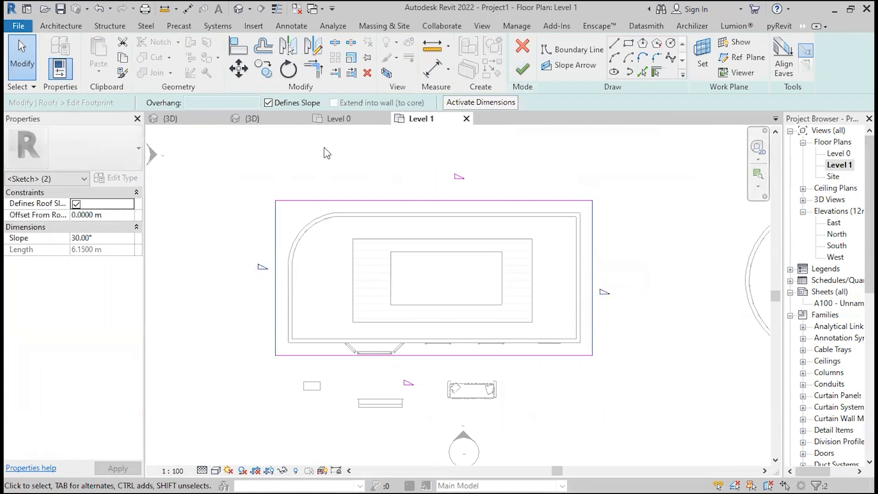
left_click(269, 106)
left_click(304, 274)
left_click_drag(311, 288, 217, 252)
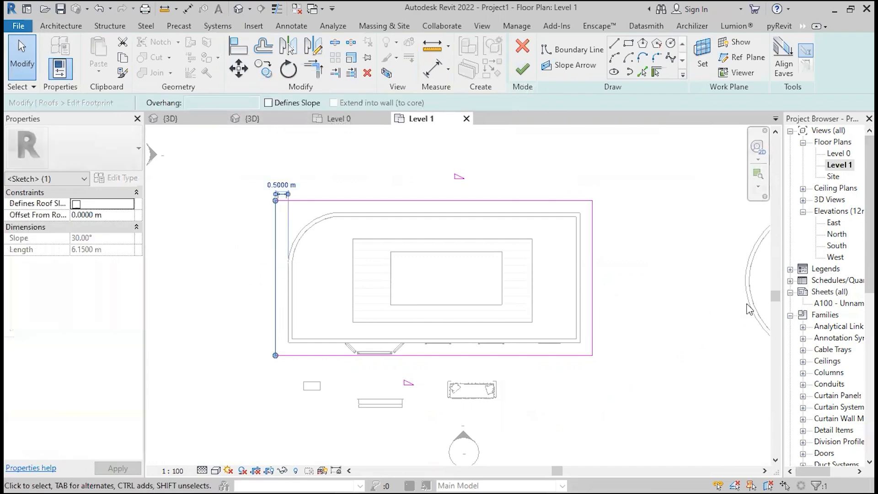
left_click_drag(747, 303, 531, 254)
left_click(531, 254)
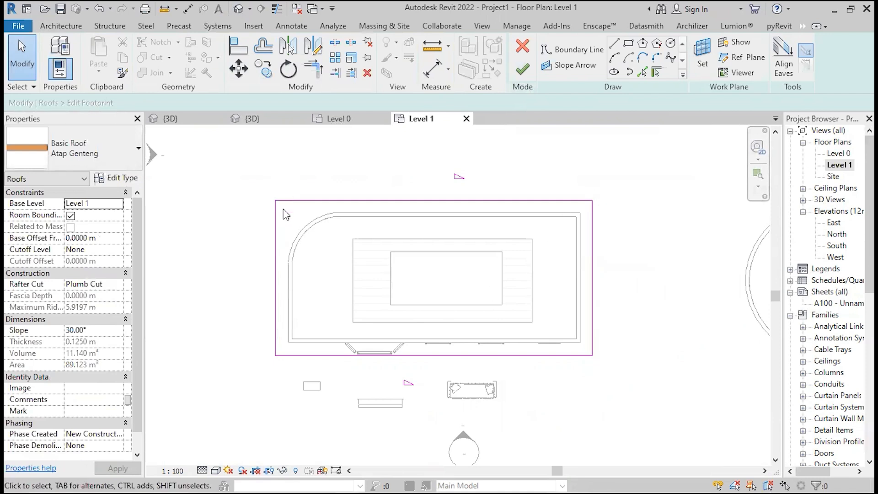
left_click(523, 71)
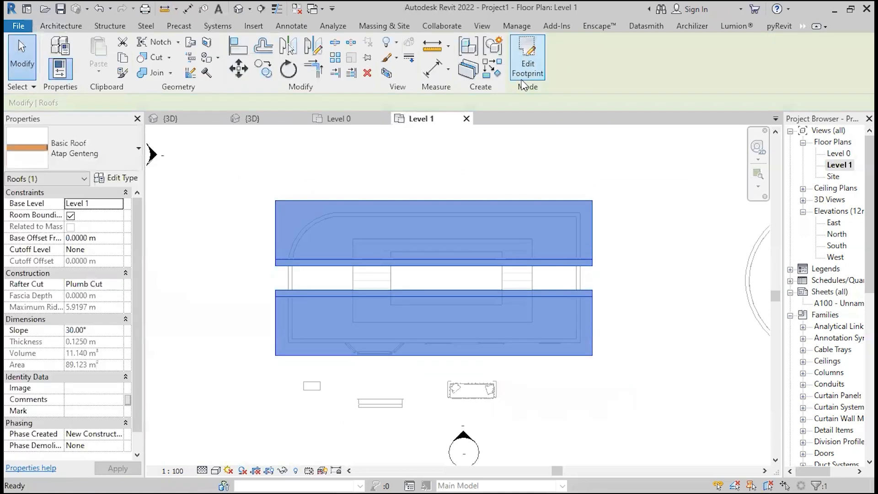
Open the 3D view and delete the door in the gable end wall facing the oval wall
left_click(634, 275)
left_click(236, 9)
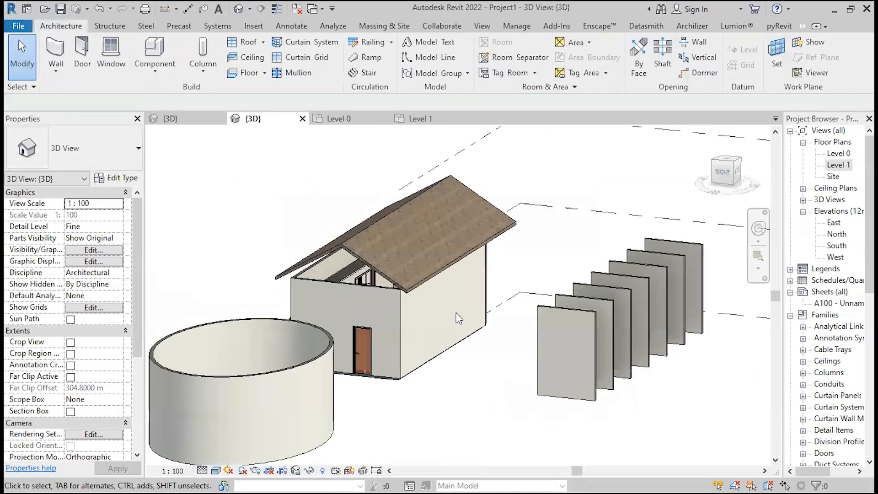
scroll(364, 354, "up", 4)
left_click(374, 316)
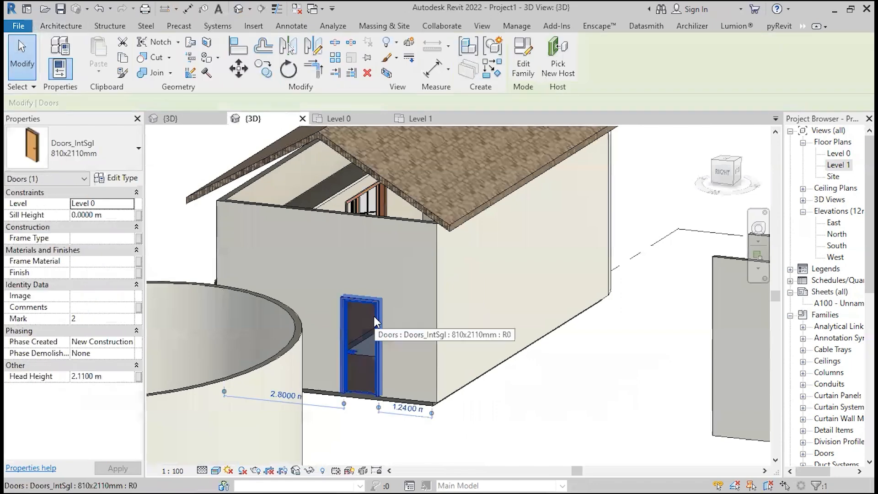
key("Escape")
scroll(384, 315, "down", 4)
scroll(402, 320, "up", 3)
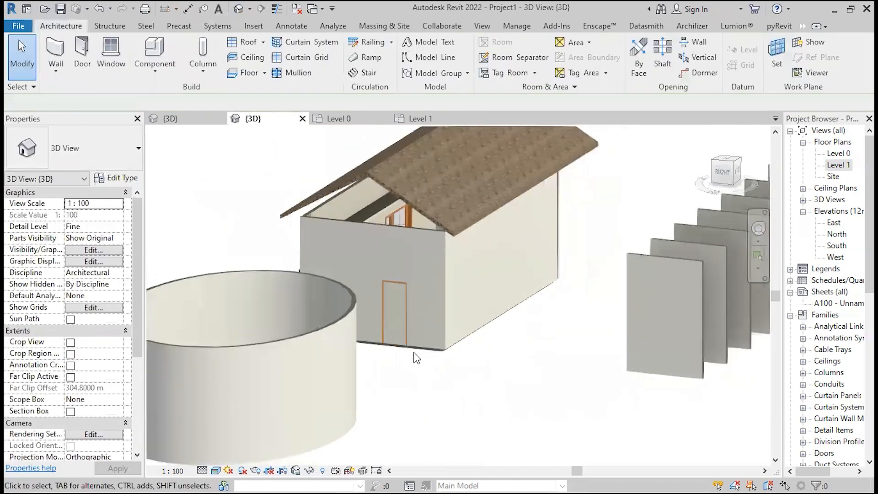
left_click(378, 223)
key("Escape")
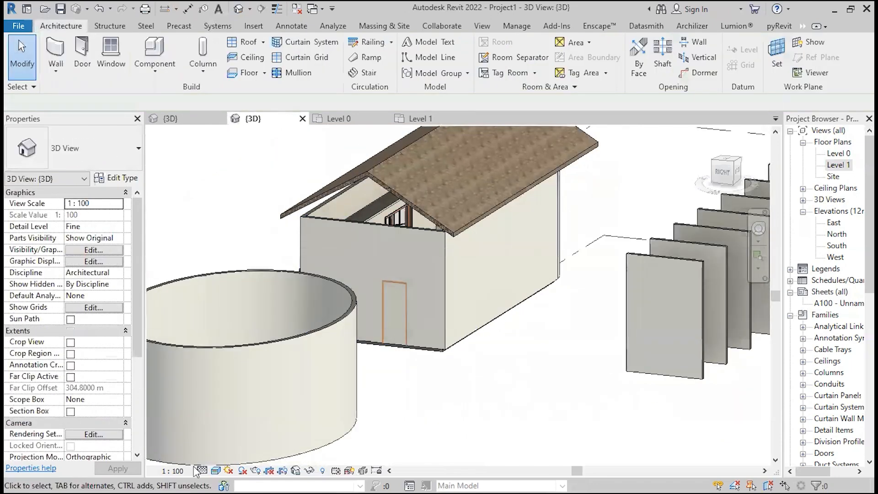
Switch the 3D view's visual style to Hidden Line and return it to the textured display
left_click(217, 471)
left_click(242, 420)
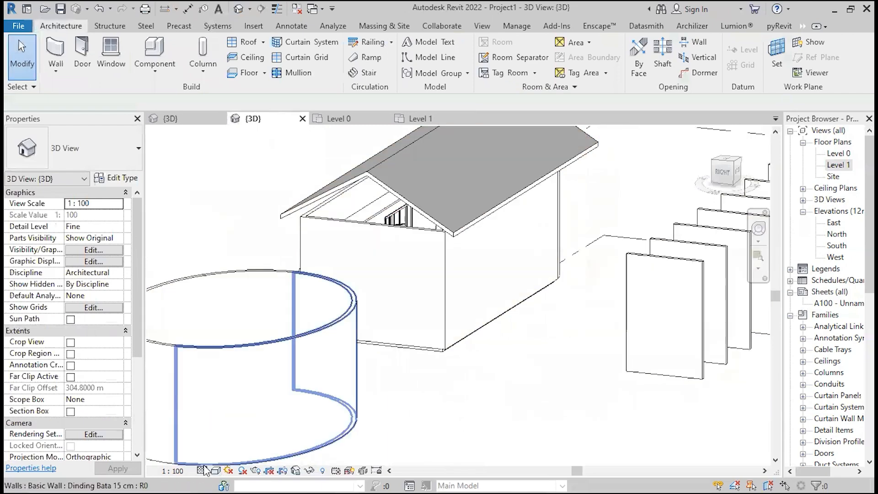
left_click(215, 471)
left_click(240, 451)
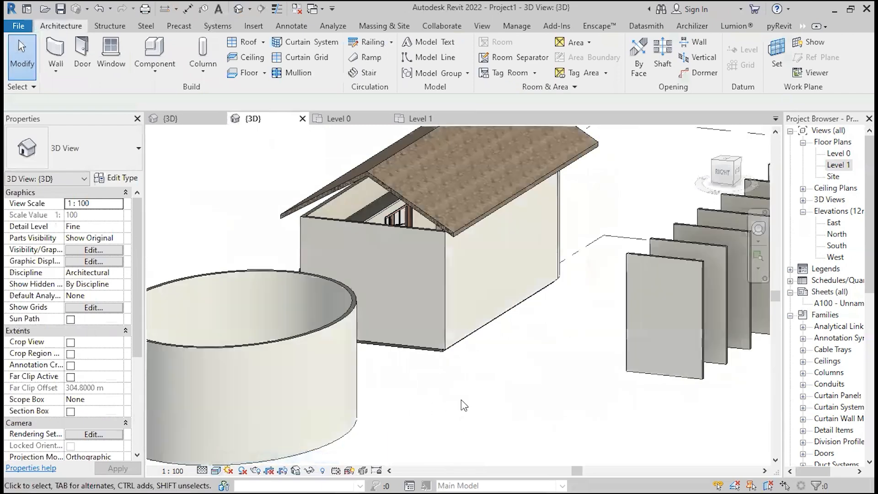
Attach the top of the straight gable end wall to the roof above it
scroll(461, 399, "down", 3)
middle_click_drag(268, 408, 303, 402, "shift")
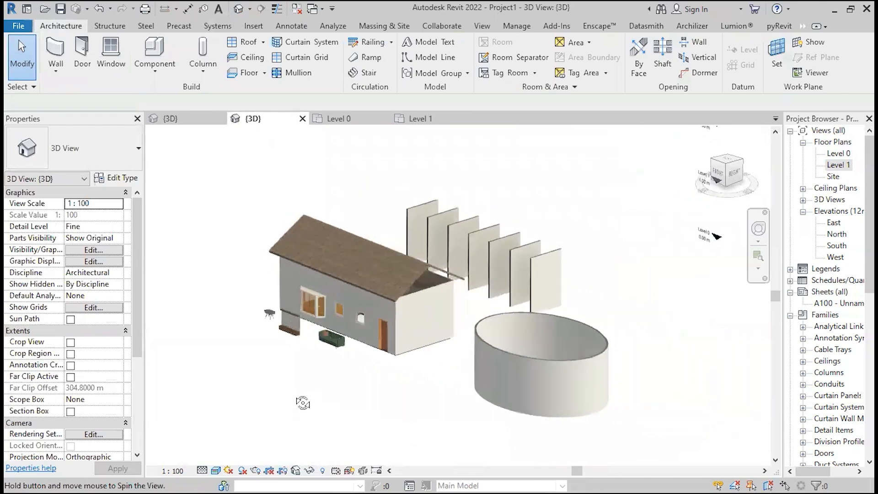
scroll(456, 370, "up", 5)
middle_click_drag(457, 369, 462, 449)
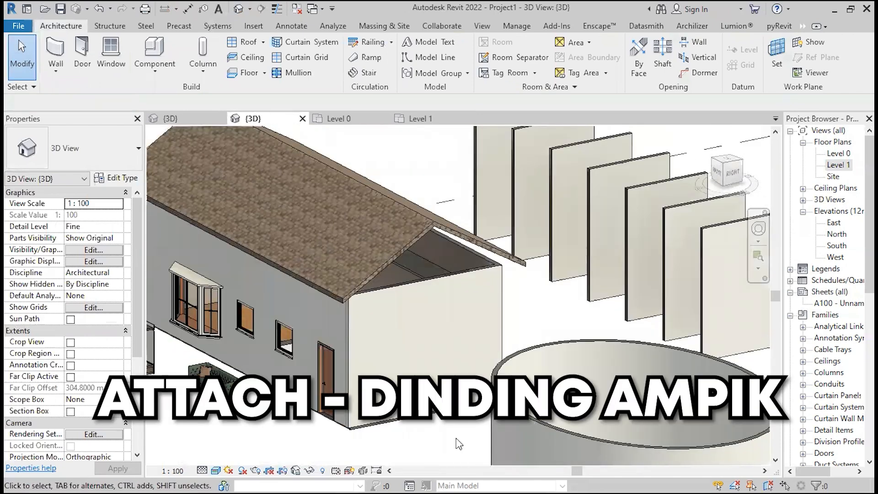
left_click(432, 277)
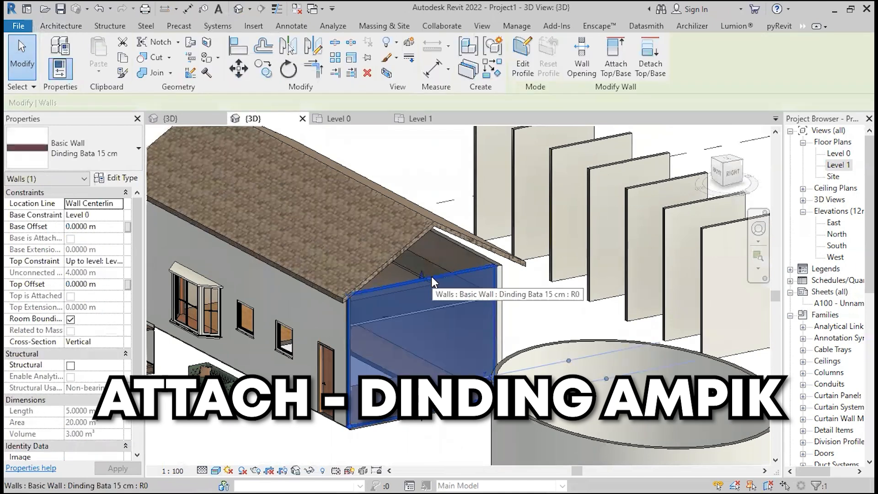
middle_click_drag(409, 334, 503, 320, "shift")
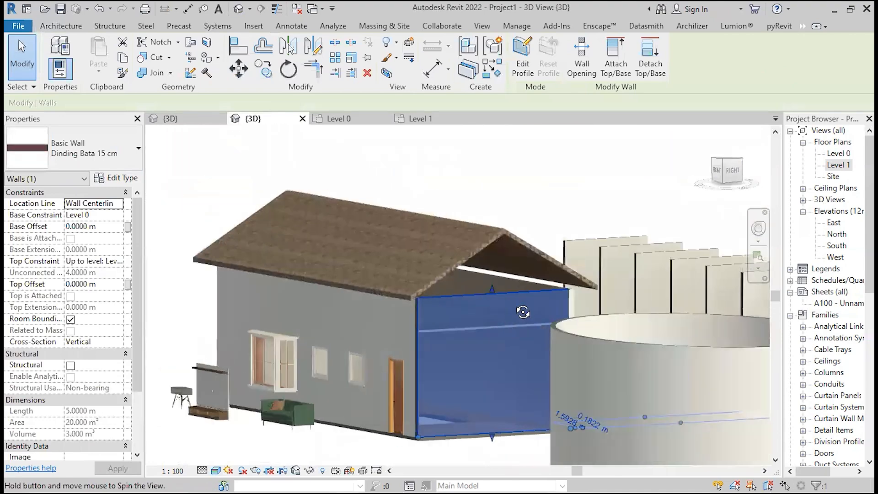
scroll(503, 301, "up", 5)
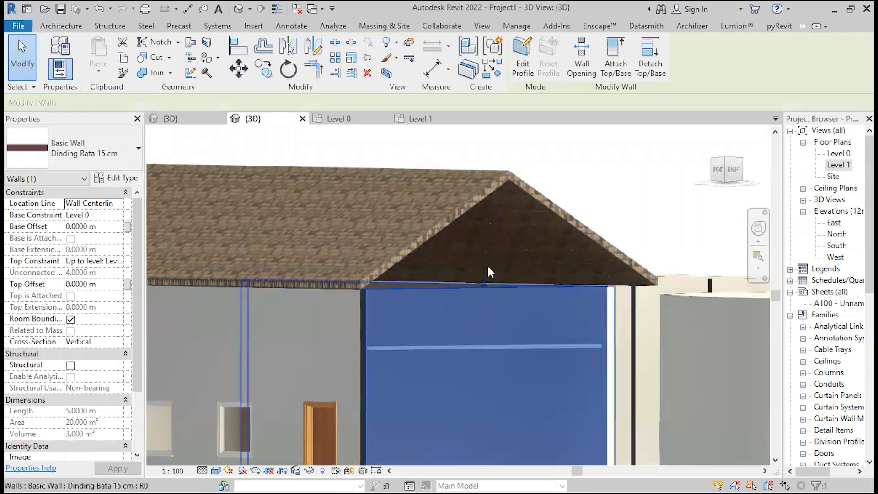
left_click(615, 68)
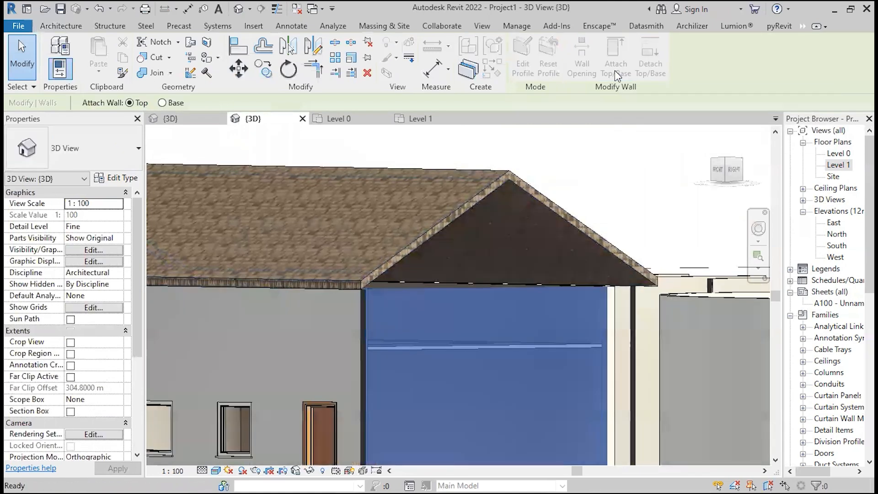
left_click(533, 187)
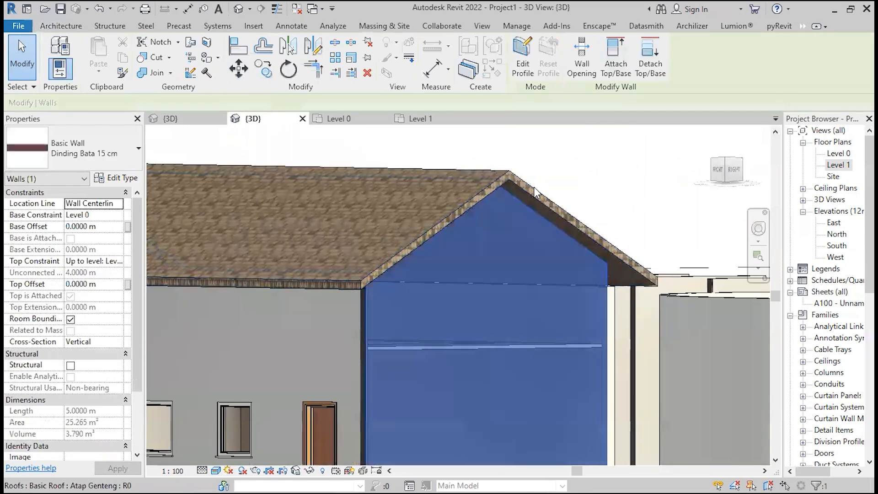
scroll(533, 186, "down", 5)
key("Escape")
middle_click_drag(511, 344, 420, 297, "shift")
Delete both curved halves of the freestanding oval wall outside the building
left_click(553, 276)
key("Delete")
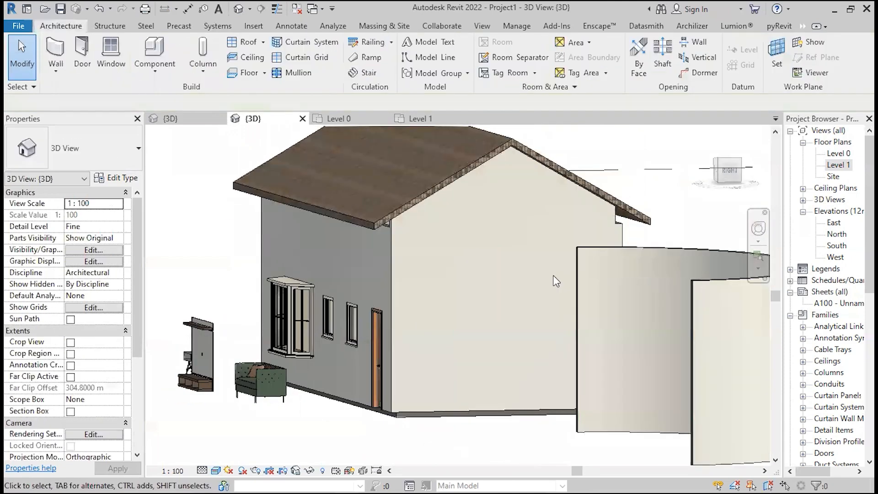
left_click(643, 249)
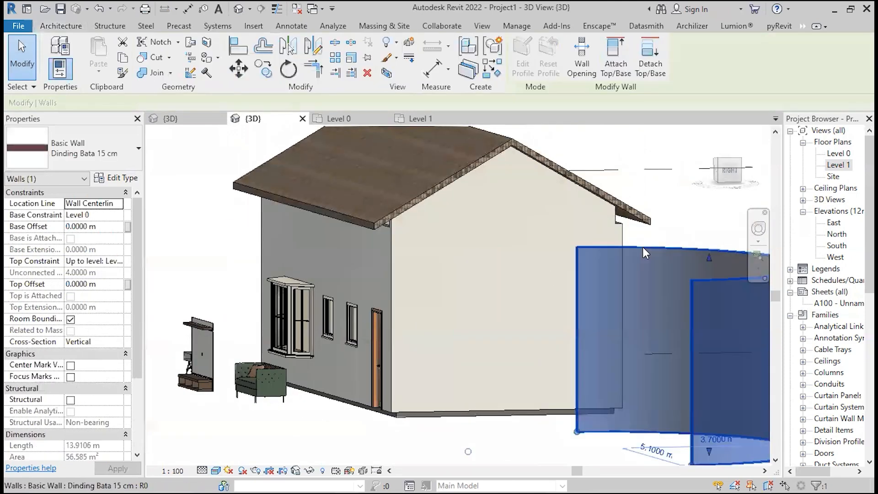
key("Delete")
scroll(643, 249, "down", 1)
From the right side view, move the roof about 1.7 m straight up and inspect the attached end wall in 3D
left_click(722, 170)
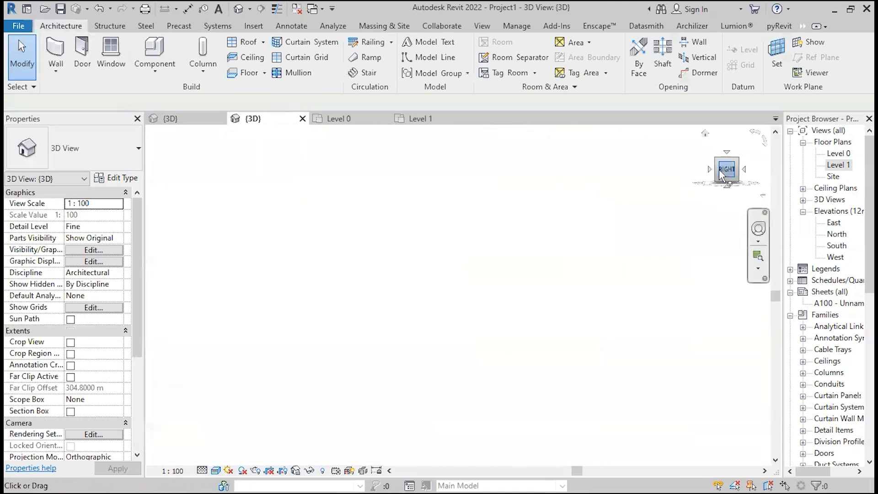
scroll(242, 288, "up", 3)
scroll(314, 284, "up", 2)
middle_click_drag(583, 282, 495, 254)
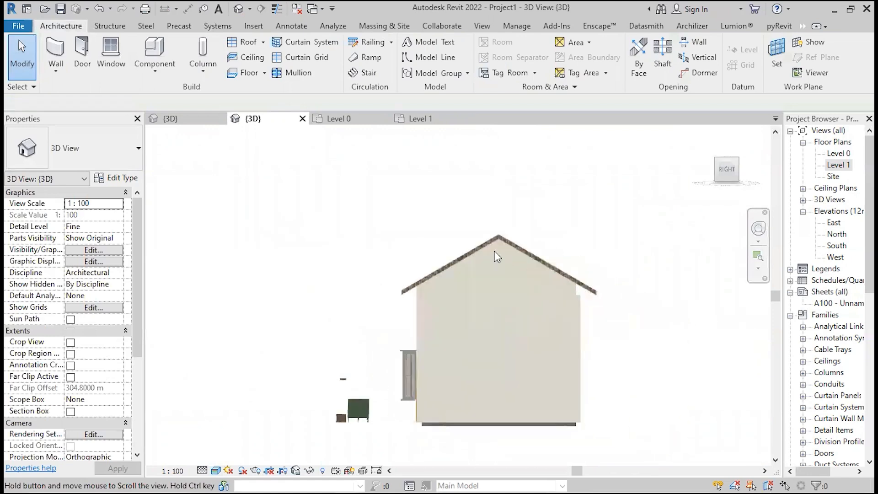
left_click(512, 243)
key("m")
key("v")
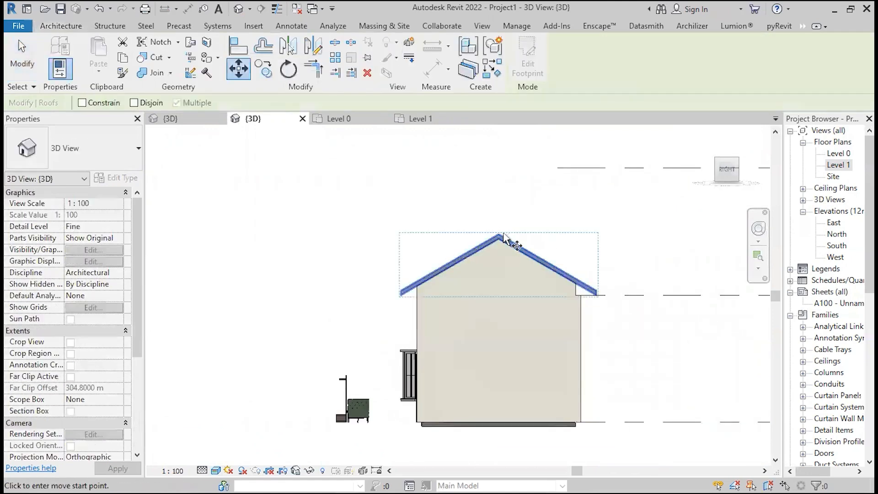
left_click(500, 229)
left_click(498, 180)
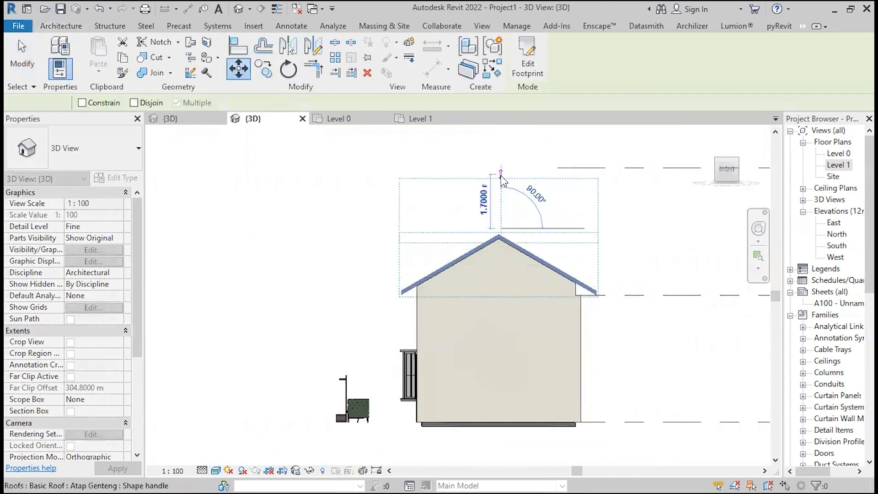
left_click(352, 260)
middle_click_drag(370, 300, 338, 303, "shift")
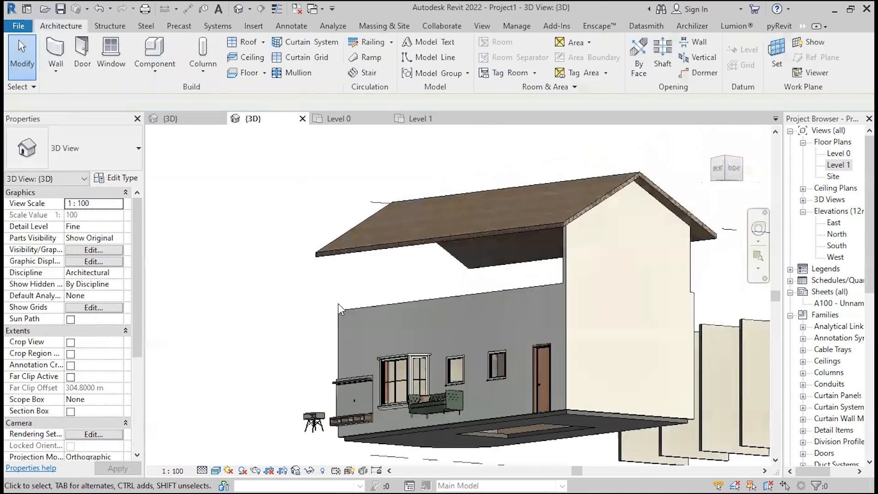
Examine the attached end wall under the raised roof and undo the roof's upward move
left_click(567, 240)
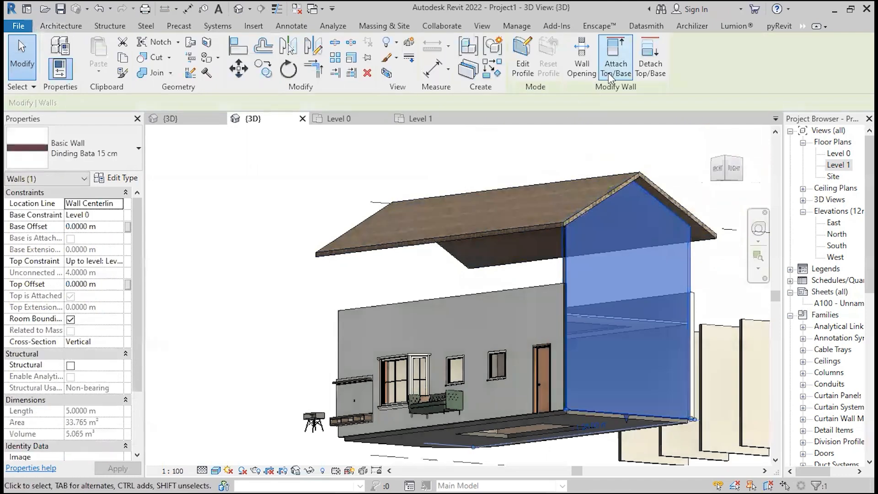
left_click(259, 347)
key("ctrl+z")
scroll(260, 347, "down", 3)
scroll(513, 300, "up", 3)
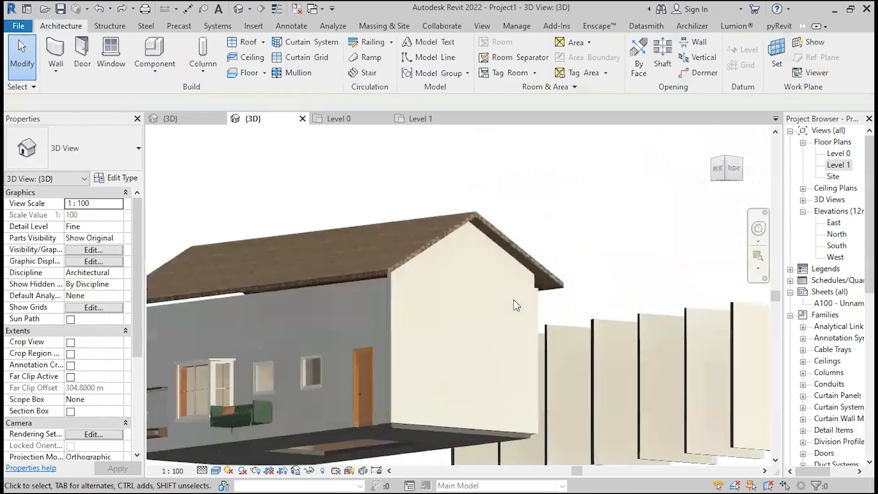
Change the straight gable end wall under the roof to the curtain wall type Dinding Kaca 1200 x 2400 mm
left_click(730, 174)
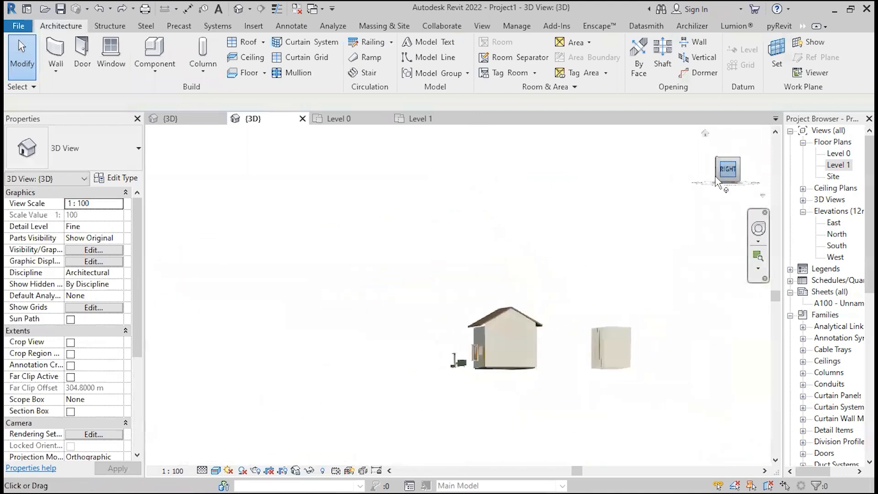
scroll(357, 347, "up", 2)
scroll(279, 337, "up", 2)
scroll(435, 247, "up", 3)
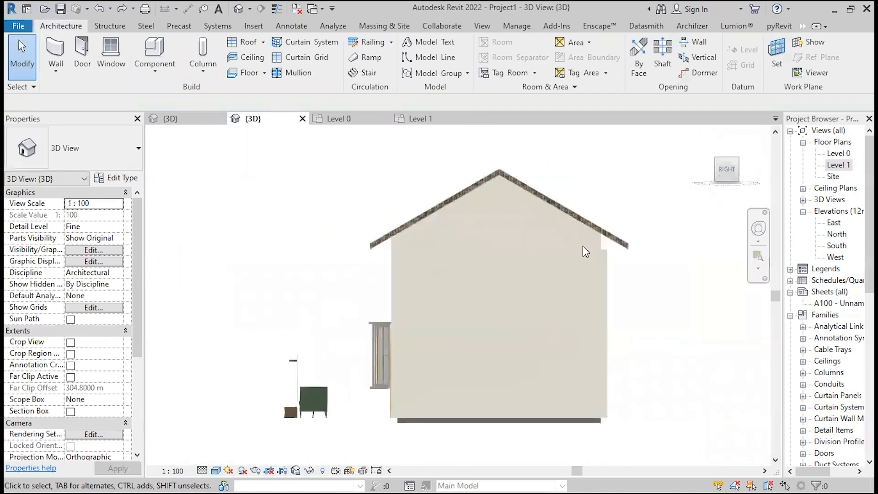
left_click(602, 243)
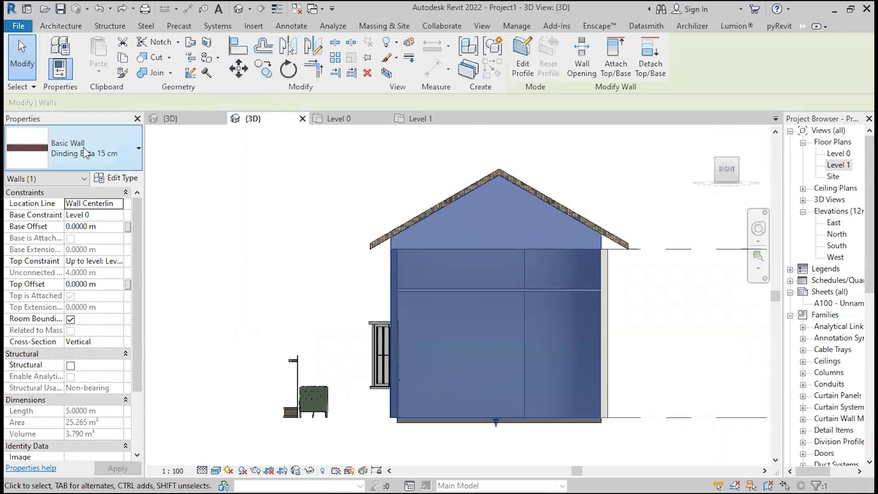
left_click(90, 147)
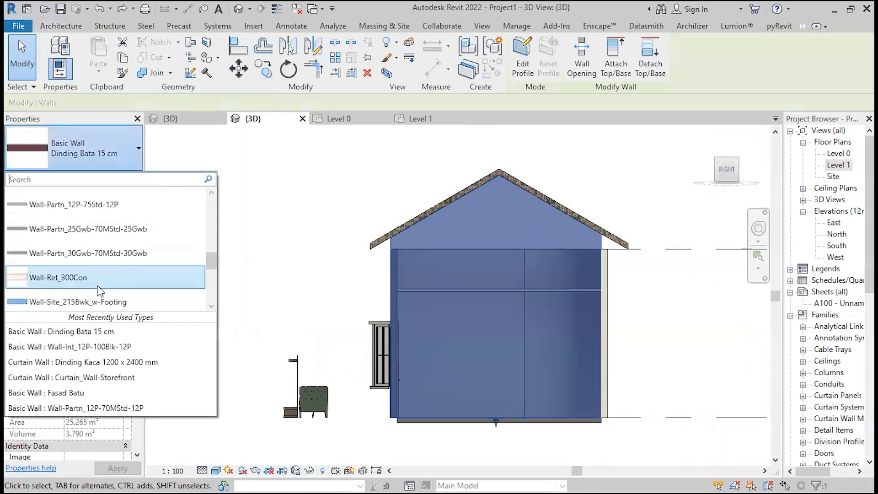
scroll(97, 286, "down", 3)
scroll(97, 291, "down", 2)
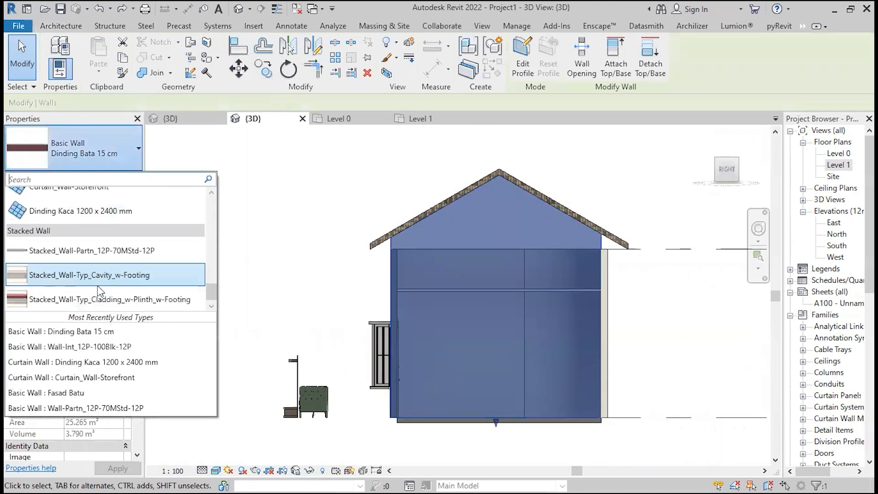
left_click(106, 218)
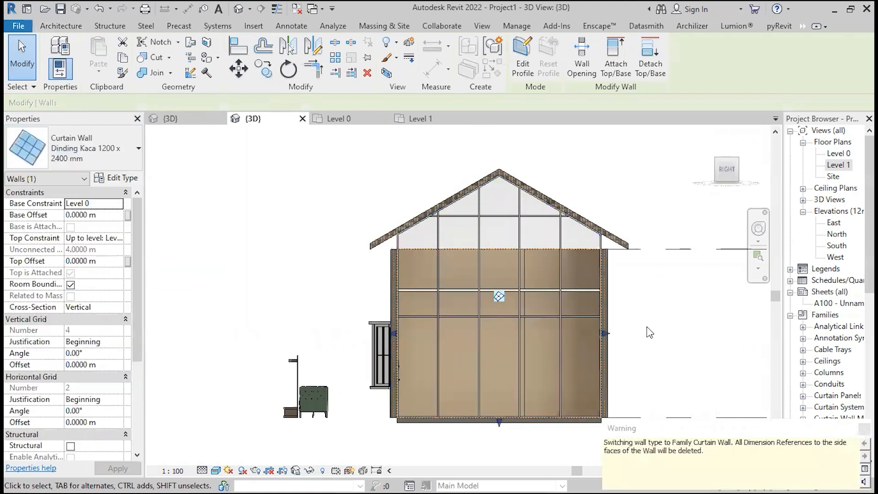
left_click(630, 328)
Examine in 3D how the glass gable wall and its mullions follow the underside of the roof
middle_click_drag(628, 324, 636, 288, "shift")
scroll(610, 183, "up", 3)
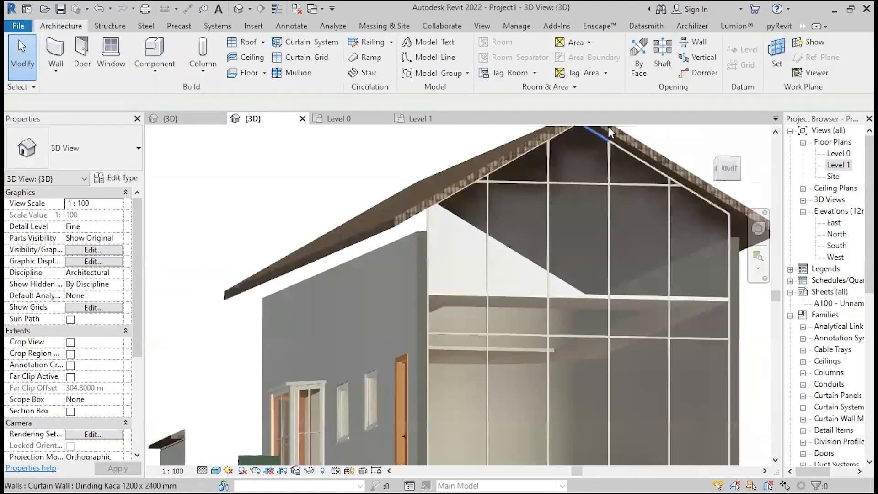
middle_click_drag(607, 132, 531, 275)
scroll(577, 228, "down", 3)
scroll(439, 207, "up", 2)
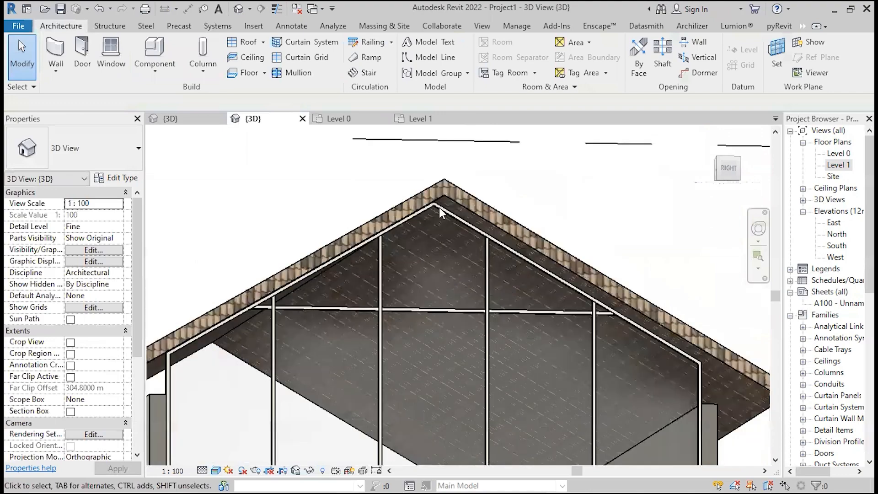
scroll(439, 207, "up", 2)
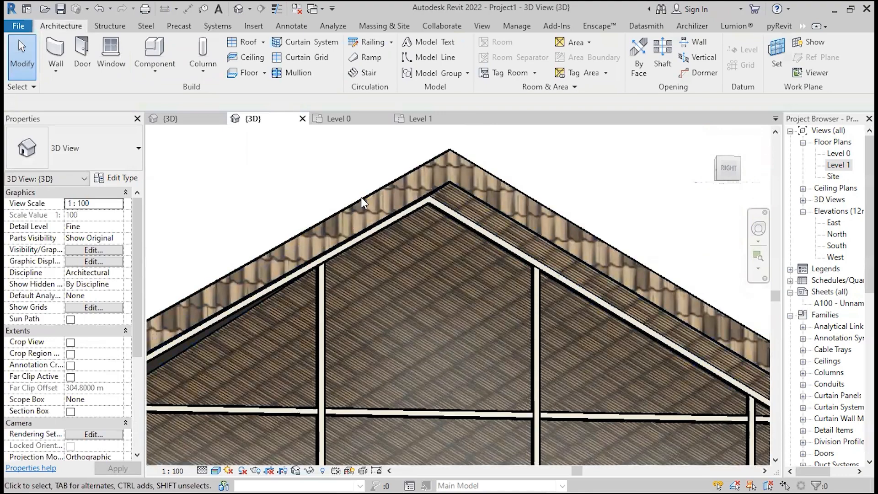
scroll(361, 198, "down", 5)
middle_click_drag(361, 198, 401, 345, "shift")
scroll(220, 315, "up", 4)
scroll(256, 254, "down", 3)
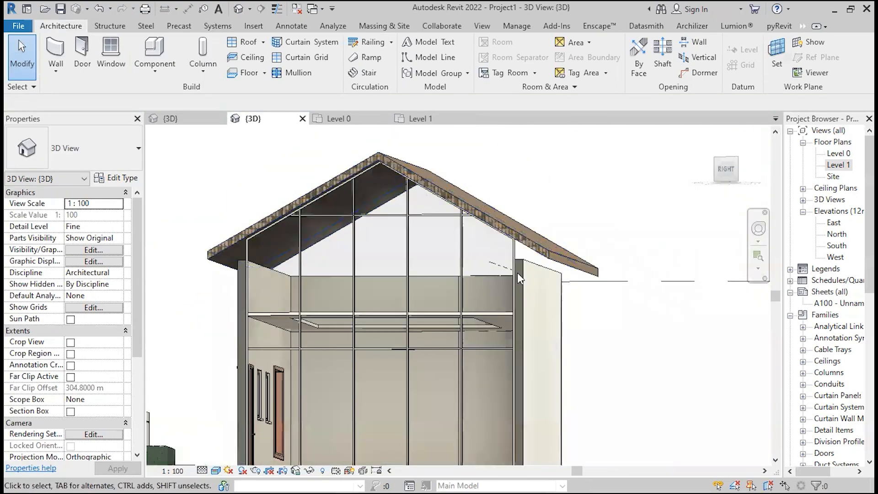
Inspect the glass gable wall's sloped top edge against the roof from the right side view
left_click(722, 170)
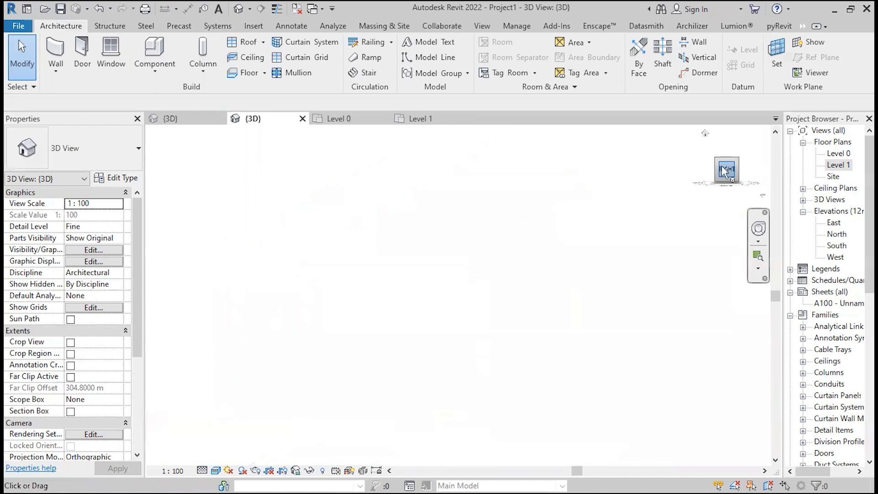
scroll(512, 274, "down", 5)
middle_click_drag(512, 275, 430, 277)
scroll(343, 315, "up", 7)
middle_click_drag(344, 210, 394, 327)
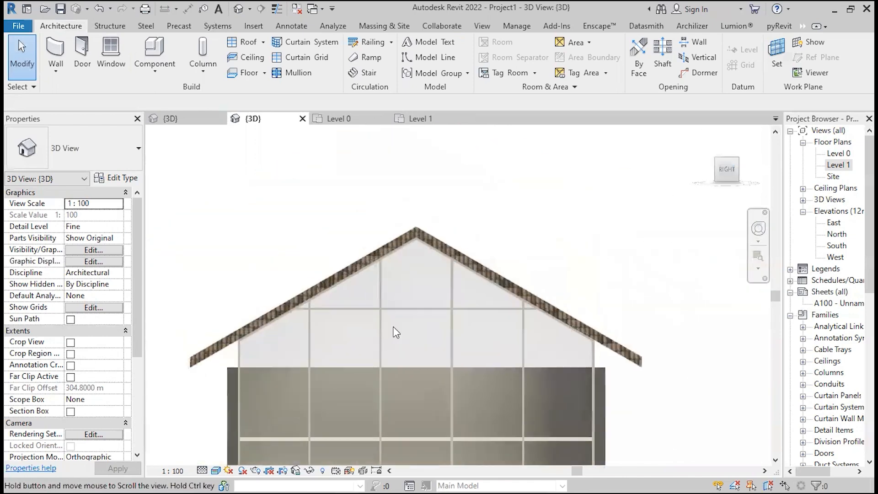
scroll(408, 251, "up", 2)
scroll(405, 256, "down", 2)
middle_click_drag(404, 256, 469, 186)
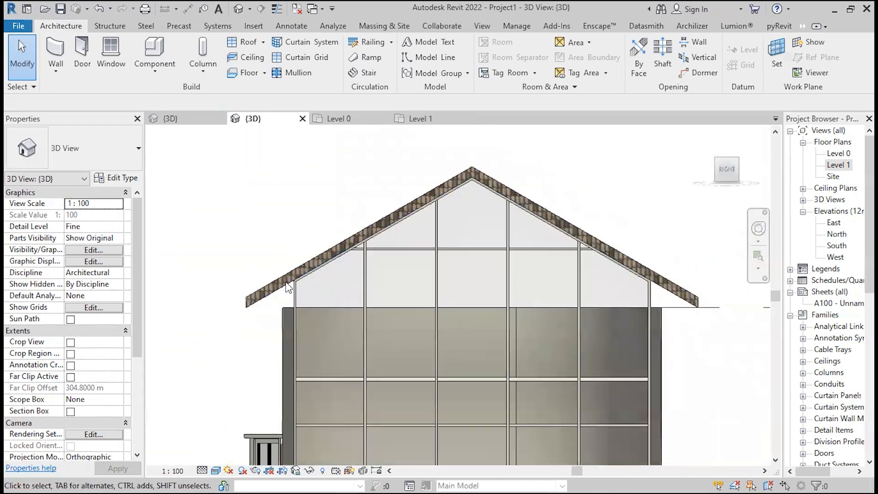
scroll(644, 285, "down", 3)
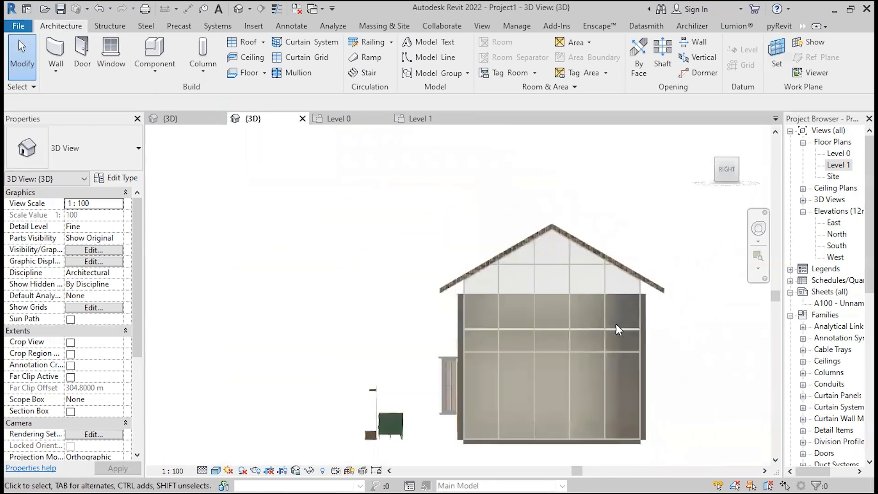
Hide the whole Levels category in the 3D view
middle_click_drag(616, 323, 138, 306)
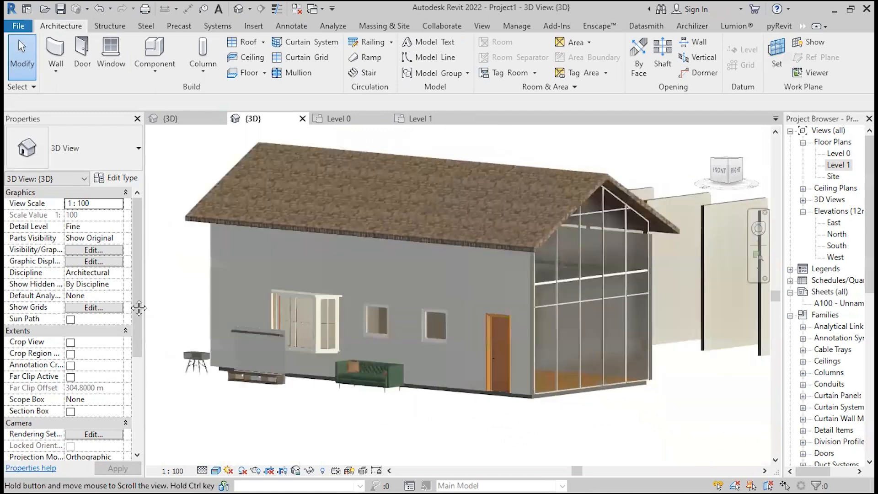
middle_click_drag(421, 372, 607, 480, "shift")
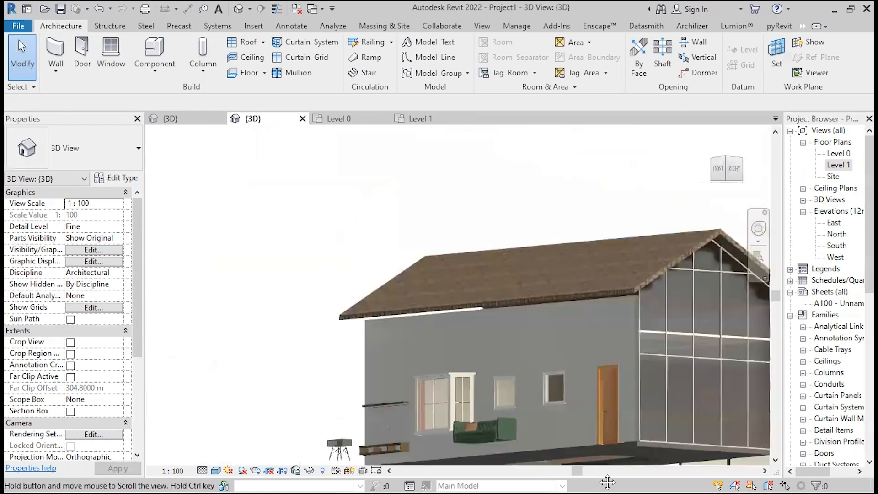
scroll(425, 350, "down", 3)
middle_click_drag(299, 385, 412, 366, "shift")
scroll(437, 285, "up", 2)
scroll(432, 287, "down", 2)
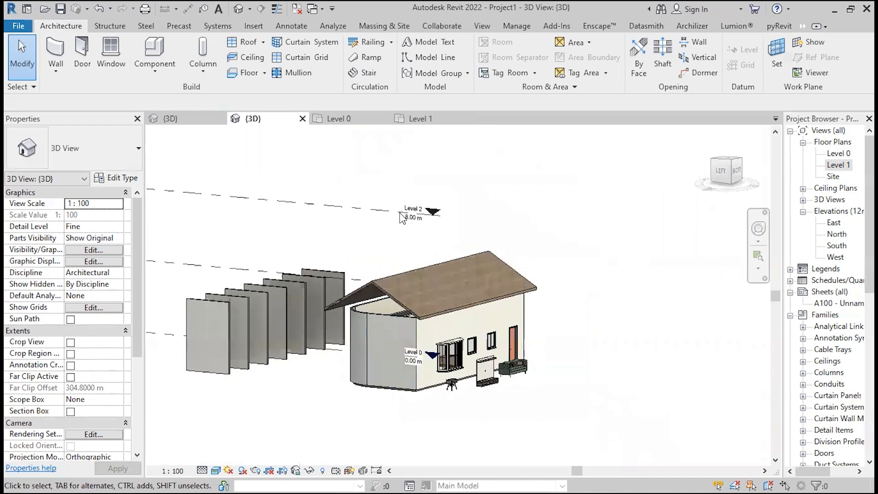
scroll(448, 412, "down", 3)
scroll(448, 421, "up", 2)
scroll(448, 421, "up", 1)
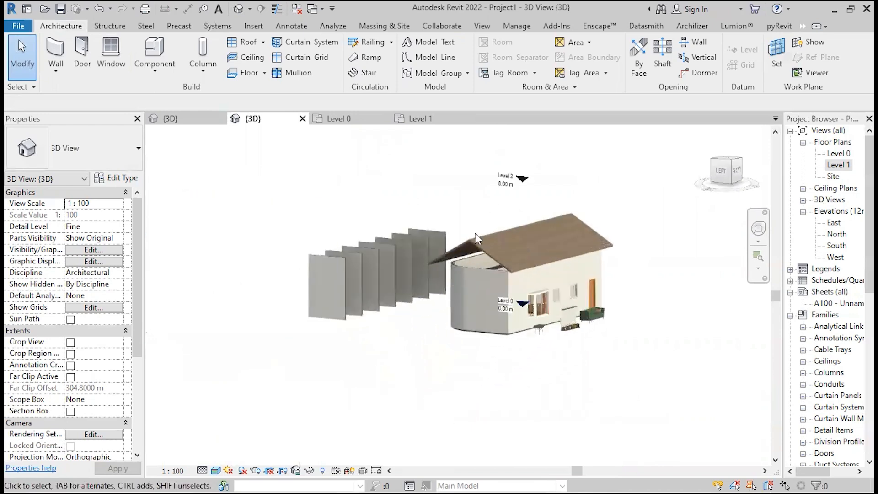
left_click(461, 180)
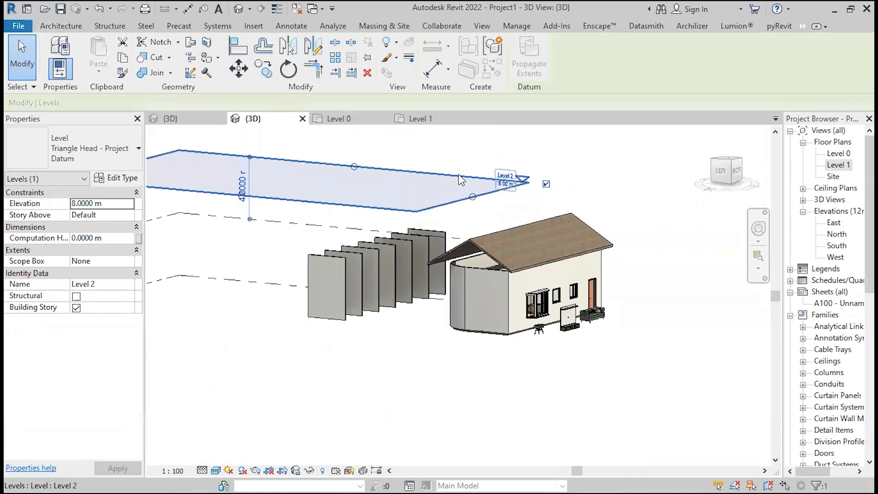
right_click(459, 176)
left_click(650, 250)
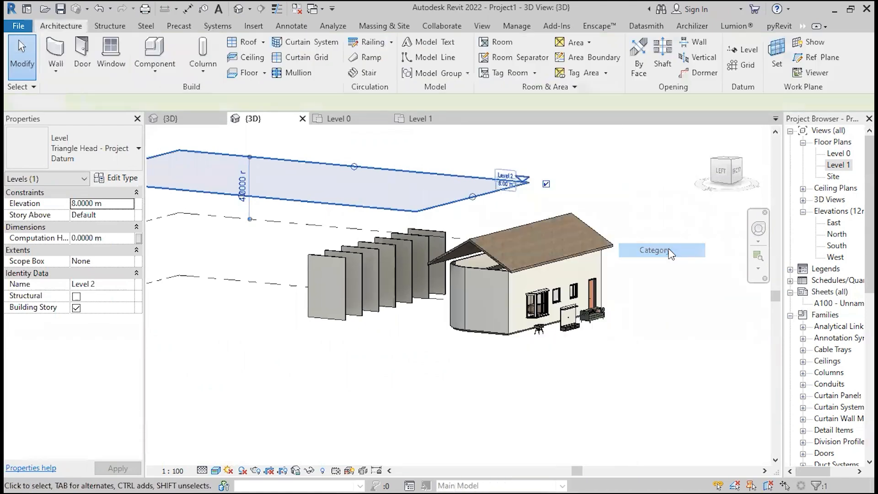
Attach the tops of the opposite end wall, the curved corner wall and both long side walls to the tiled roof
scroll(535, 259, "up", 3)
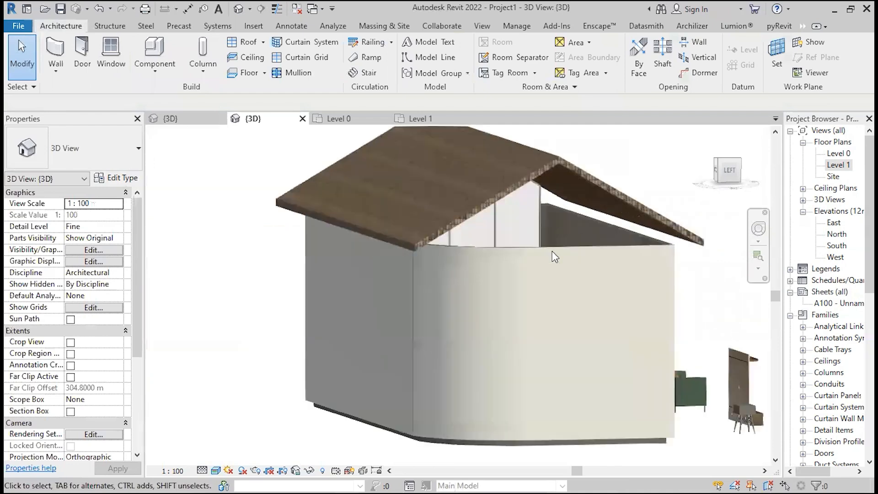
left_click(598, 247)
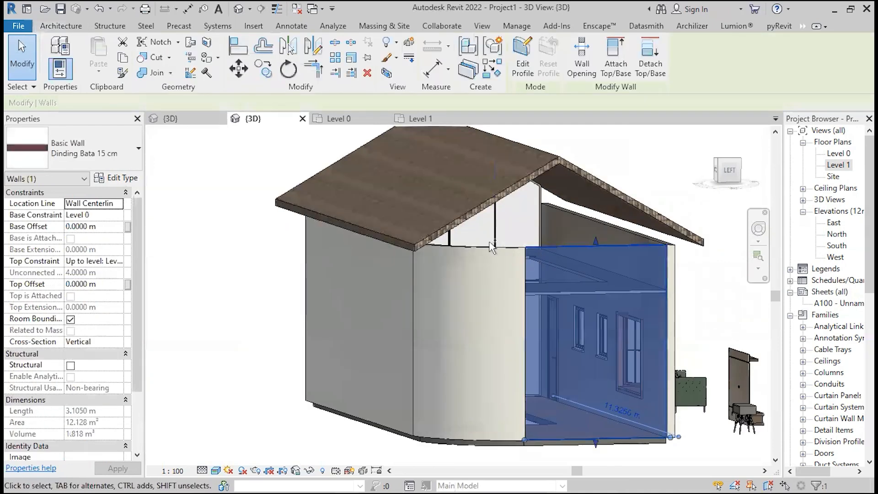
left_click(484, 247, "ctrl")
middle_click_drag(484, 246, 404, 258, "shift")
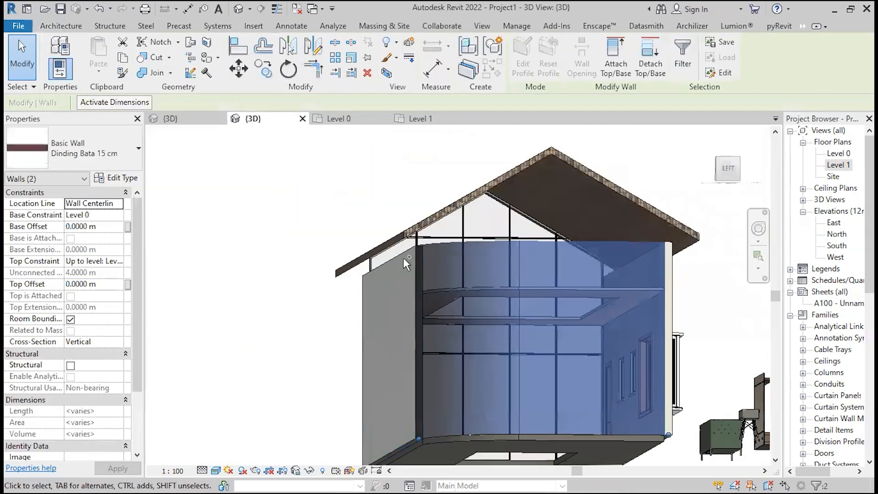
left_click(413, 246, "ctrl")
middle_click_drag(602, 338, 576, 276, "shift")
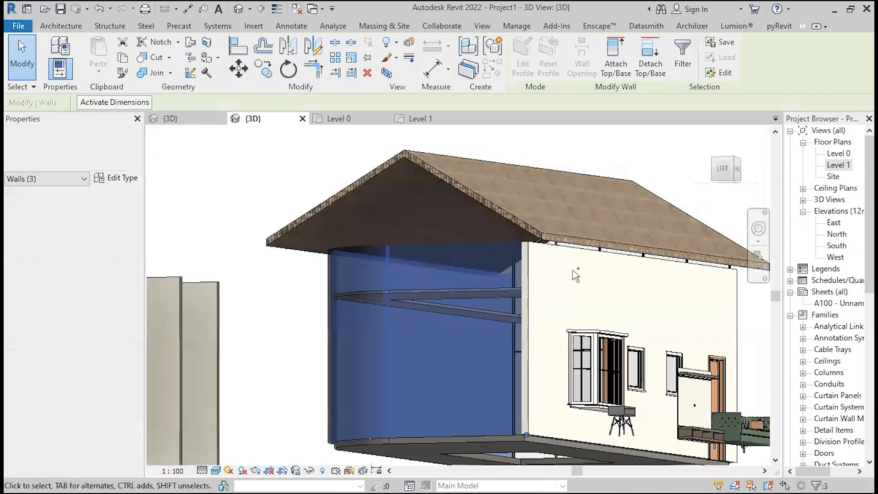
left_click(584, 248, "ctrl")
middle_click_drag(324, 363, 394, 303, "shift")
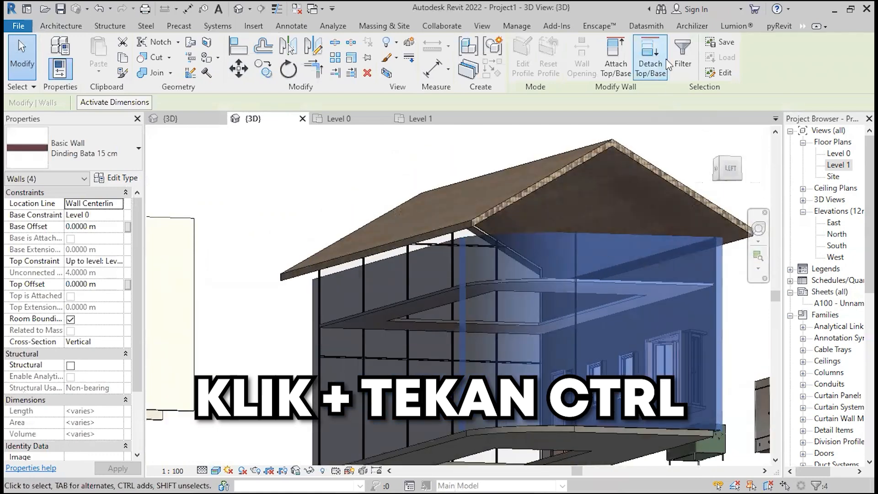
left_click(627, 65)
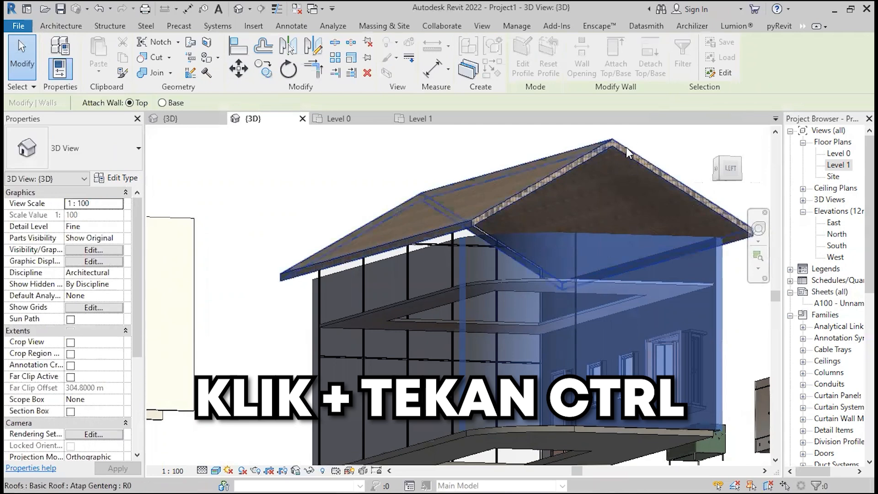
left_click(627, 147)
key("Escape")
Examine the attached walls, the glass gable end and the interior from all sides of the house
scroll(272, 320, "down", 3)
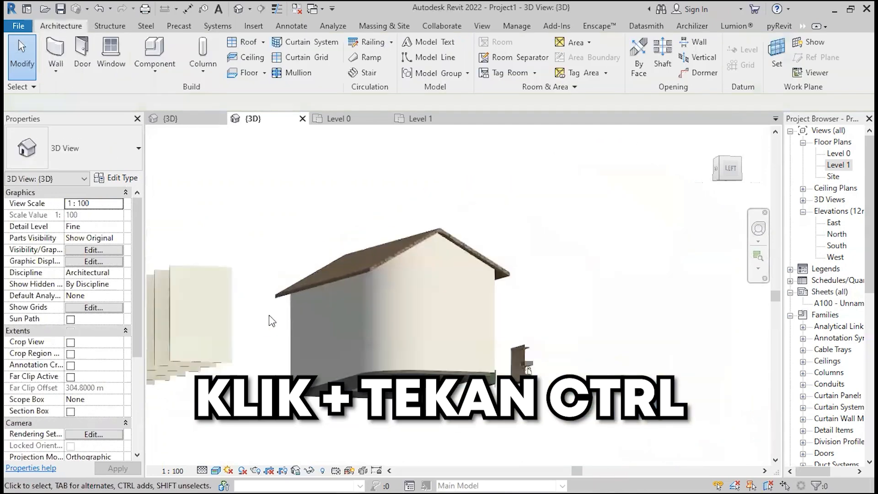
middle_click_drag(272, 320, 333, 365, "shift")
scroll(372, 271, "up", 2)
scroll(372, 270, "down", 2)
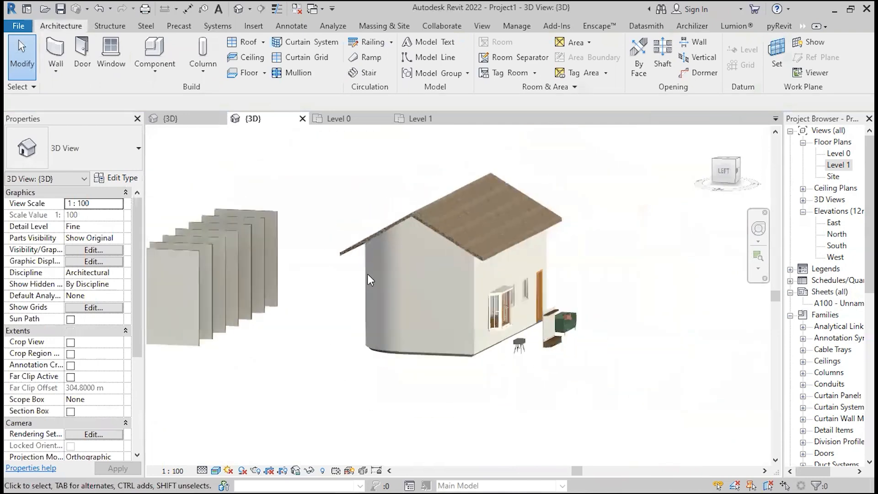
middle_click_drag(368, 273, 686, 290, "shift")
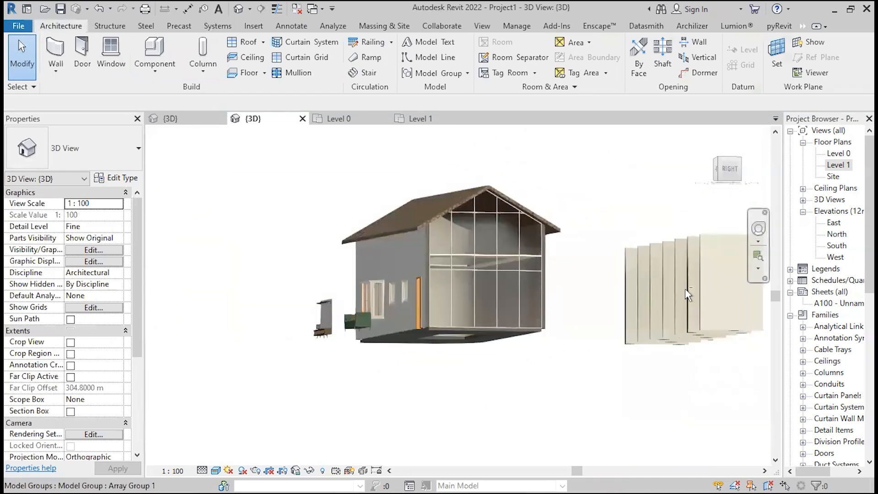
scroll(537, 235, "up", 3)
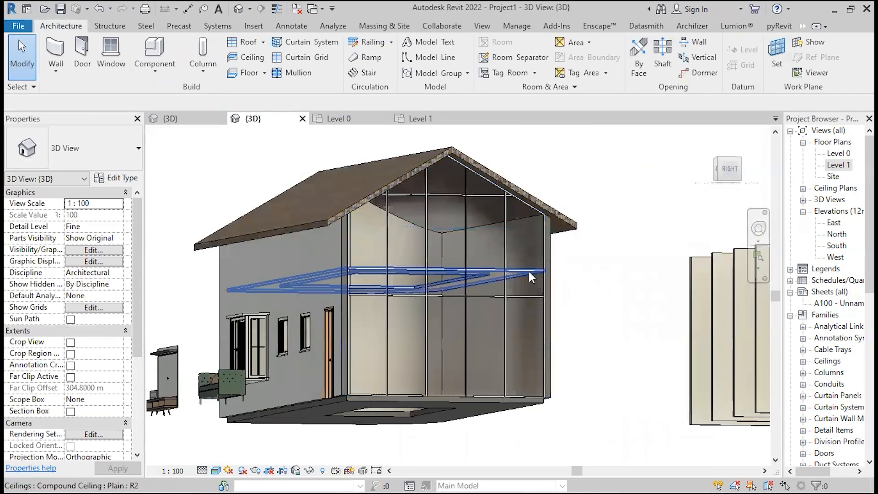
mouse_move(566, 366)
middle_mouse_down("shift")
mouse_move(568, 319)
mouse_move(554, 372)
middle_mouse_up("shift")
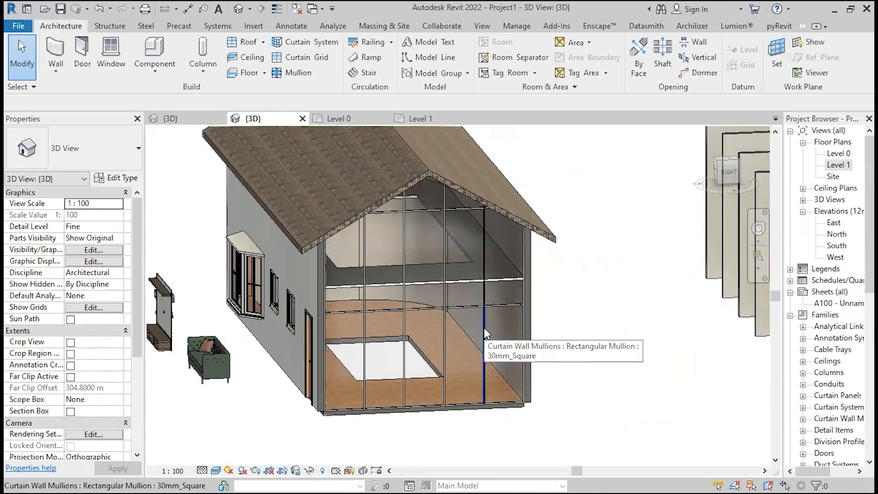
scroll(484, 332, "down", 5)
middle_click_drag(512, 337, 500, 249, "shift")
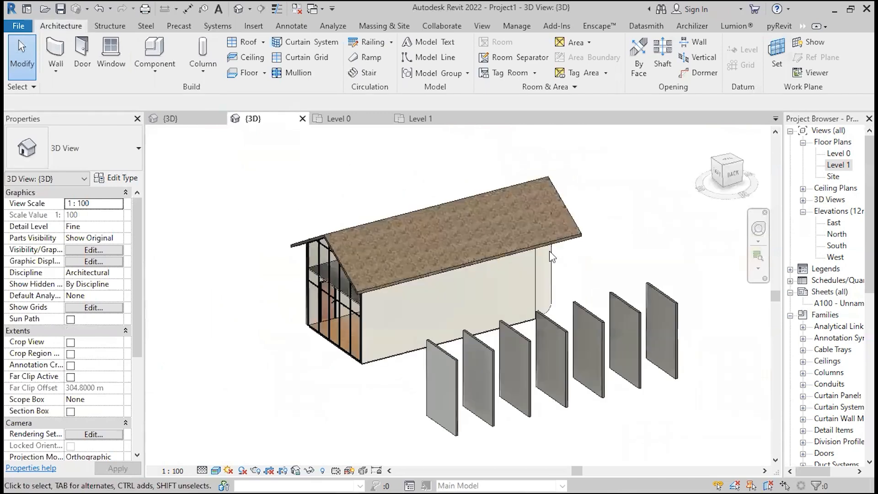
Open the Level 0 floor plan
double_click(841, 154)
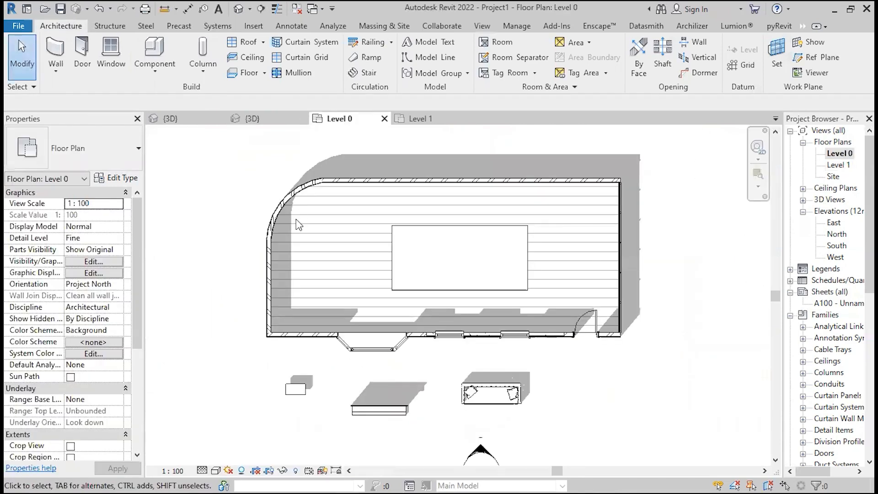
scroll(296, 220, "down", 4)
middle_click_drag(359, 339, 418, 368)
scroll(371, 306, "up", 2)
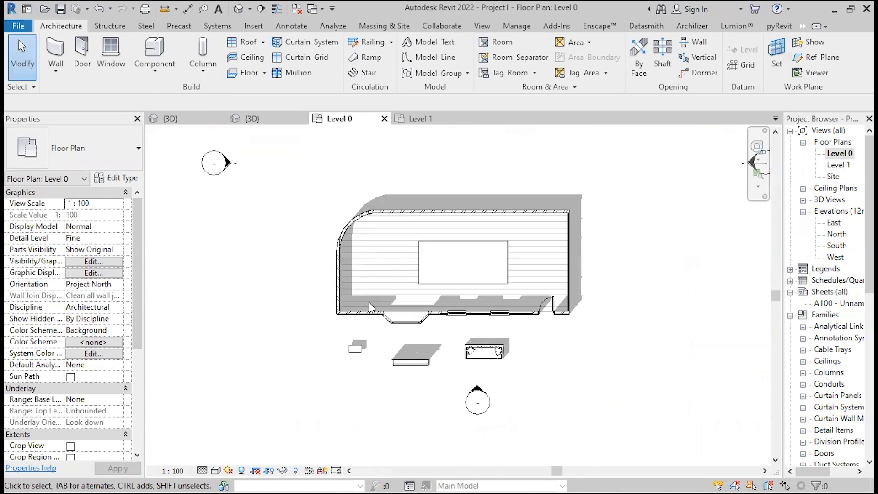
mouse_move(538, 357)
middle_mouse_down()
mouse_move(478, 319)
mouse_move(461, 292)
middle_mouse_up()
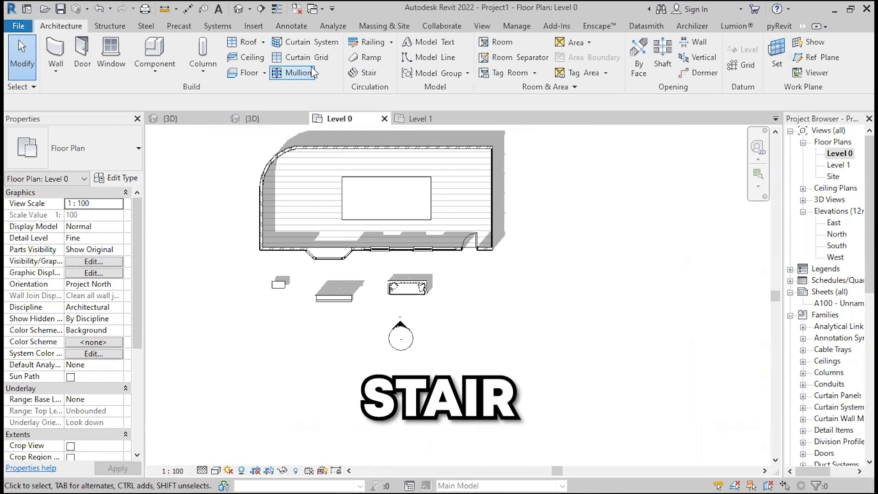
Sketch a straight 24-riser stair run from Level 0 to Level 1 beside the house, with a 1 m run width
left_click(366, 74)
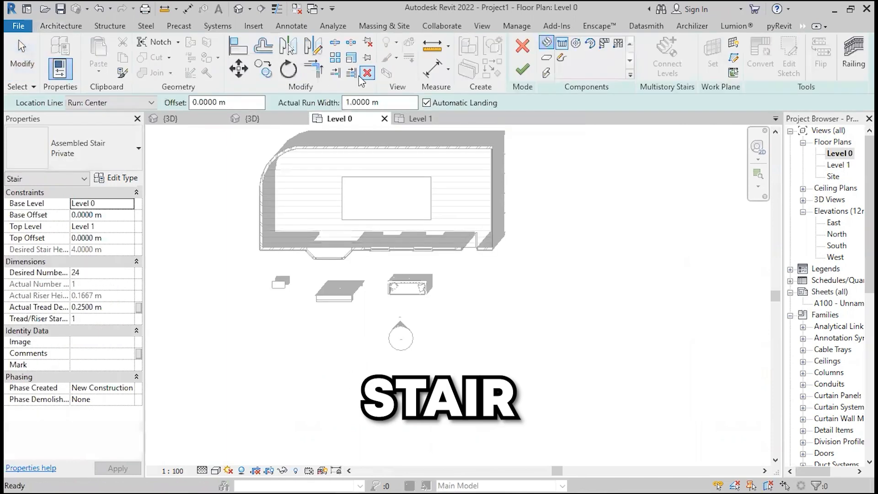
left_click(523, 294)
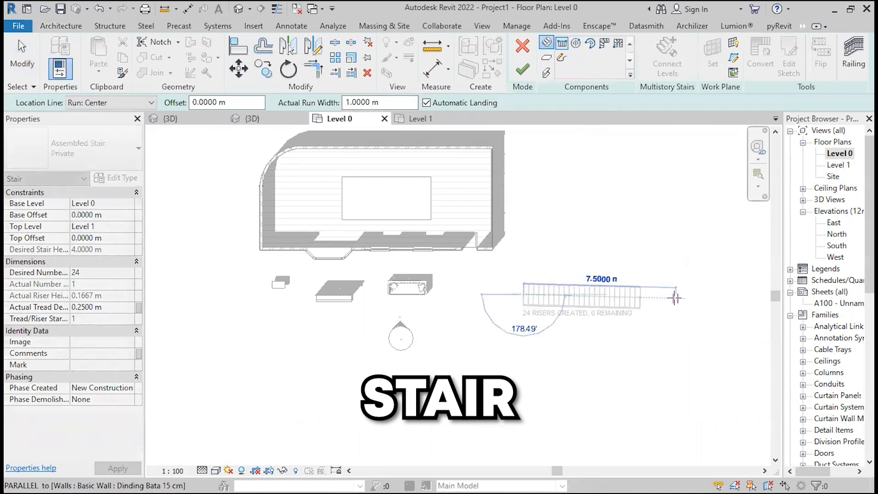
left_click(690, 297)
key("Escape")
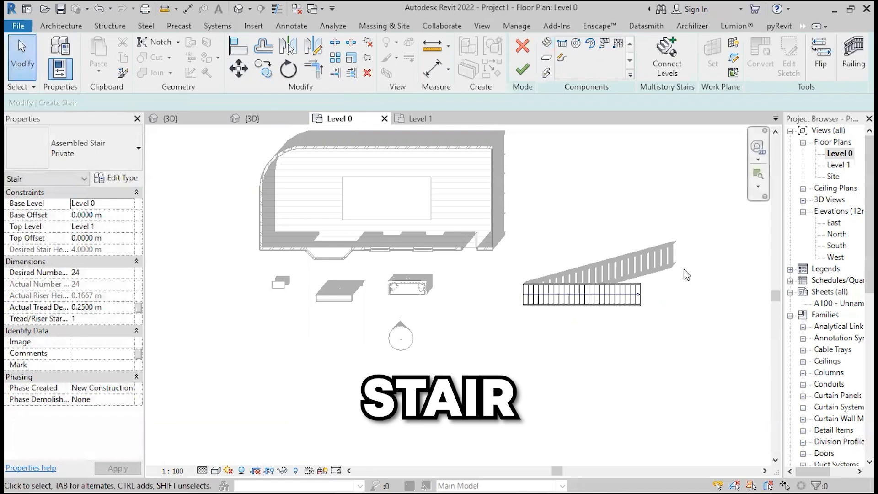
scroll(686, 274, "up", 3)
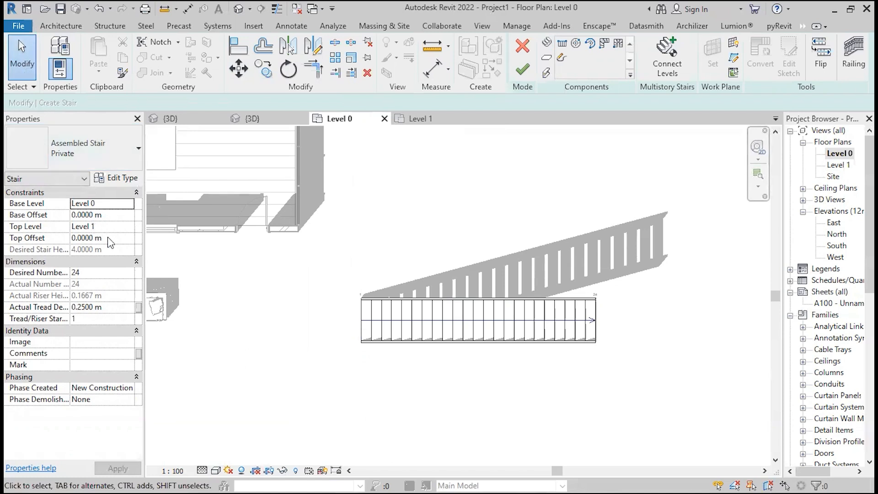
Set the Private stair type's maximum riser height to 0.18 m and minimum tread depth to 0.28 m
left_click(89, 241)
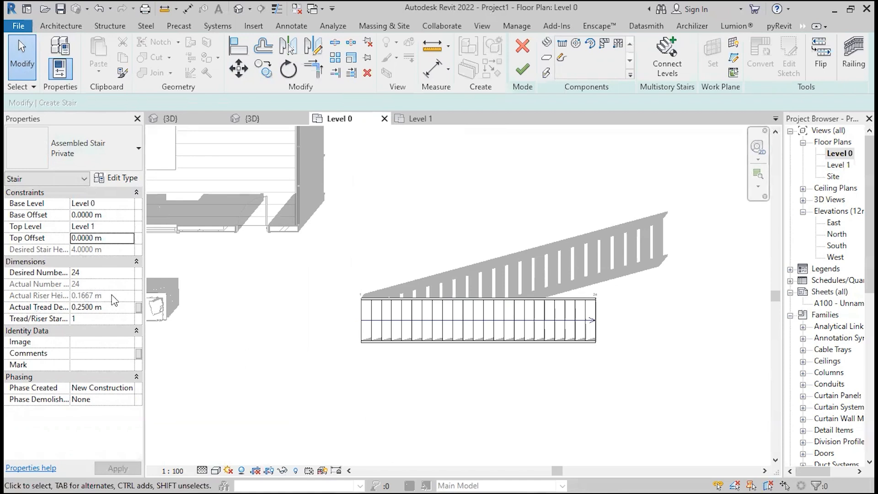
left_click(132, 181)
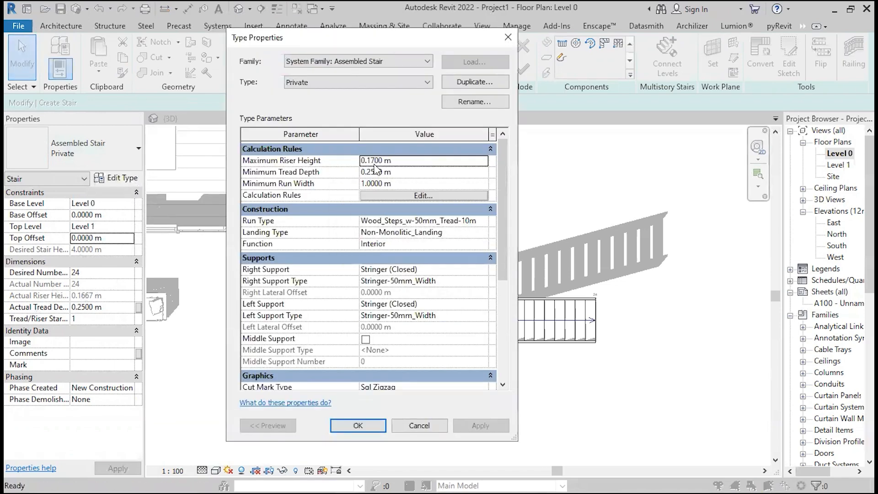
left_click(384, 161)
left_click_drag(396, 161, 378, 171)
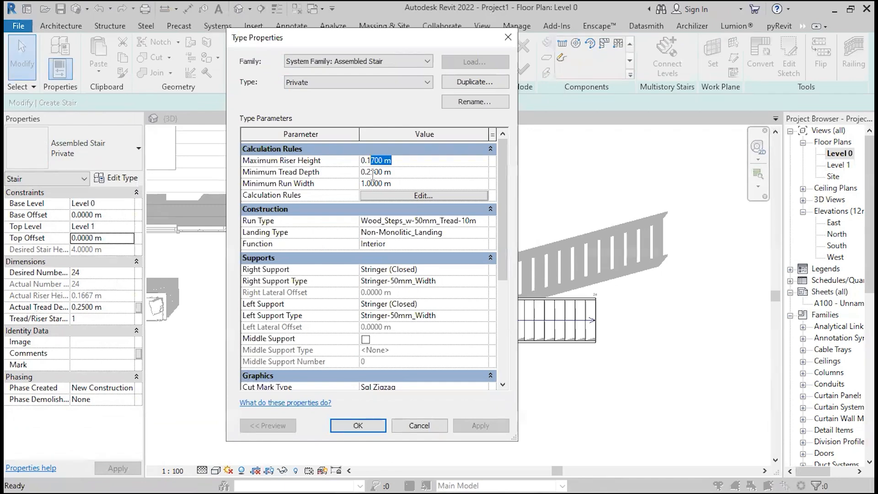
left_click(373, 175)
left_click(386, 163)
left_click_drag(395, 161, 372, 172)
type("8")
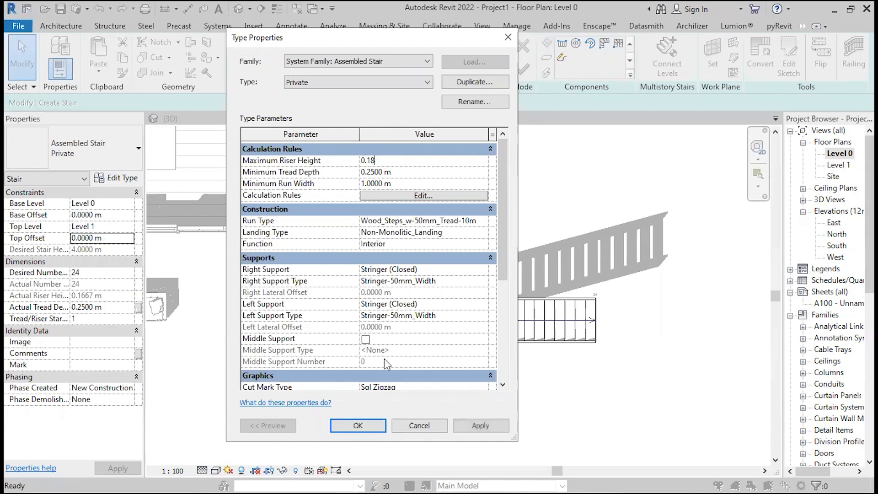
left_click(394, 172)
left_click_drag(394, 173, 368, 177)
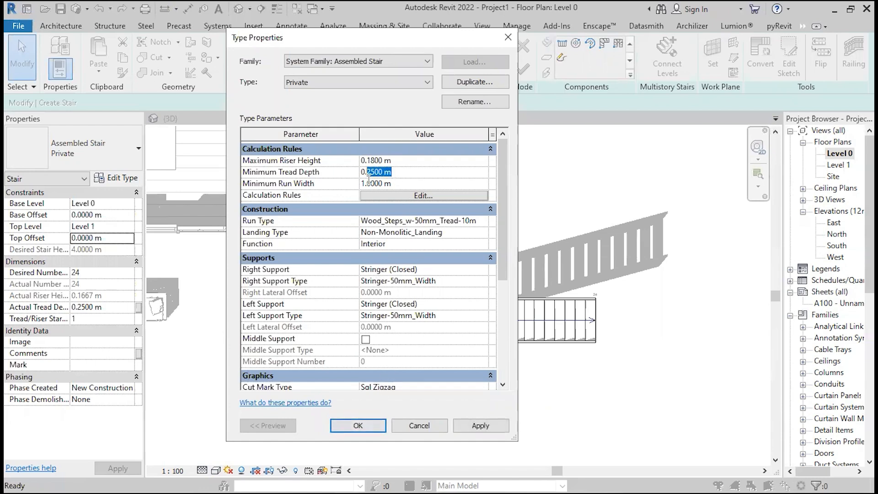
type("28")
left_click(358, 425)
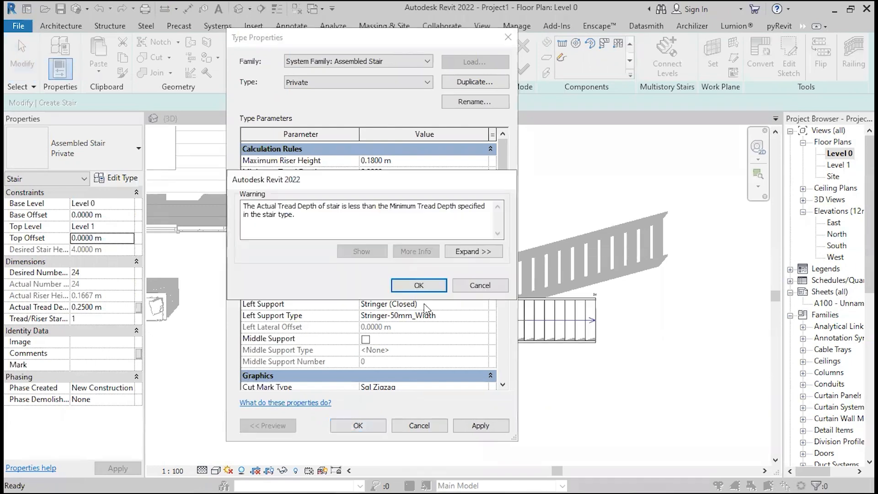
key("Return")
Set the stair's actual tread depth to 0.3 m and desired number of risers to 23, and finish the stair
left_click(118, 307)
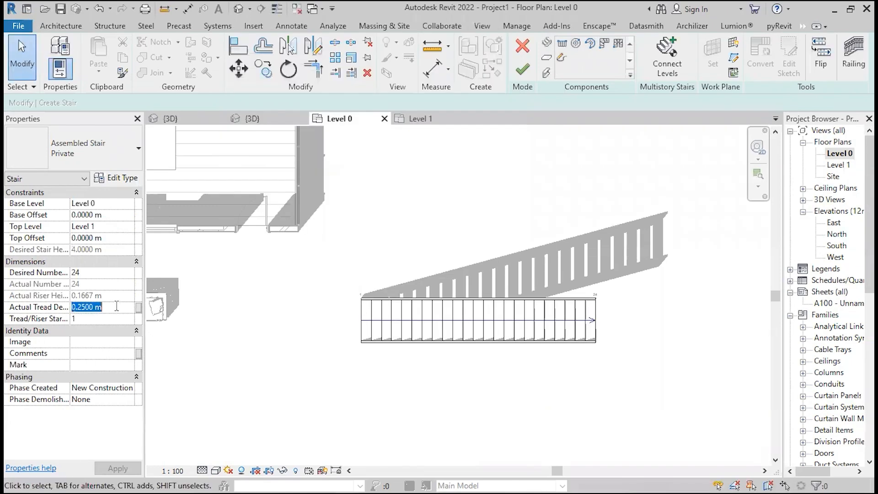
type("3")
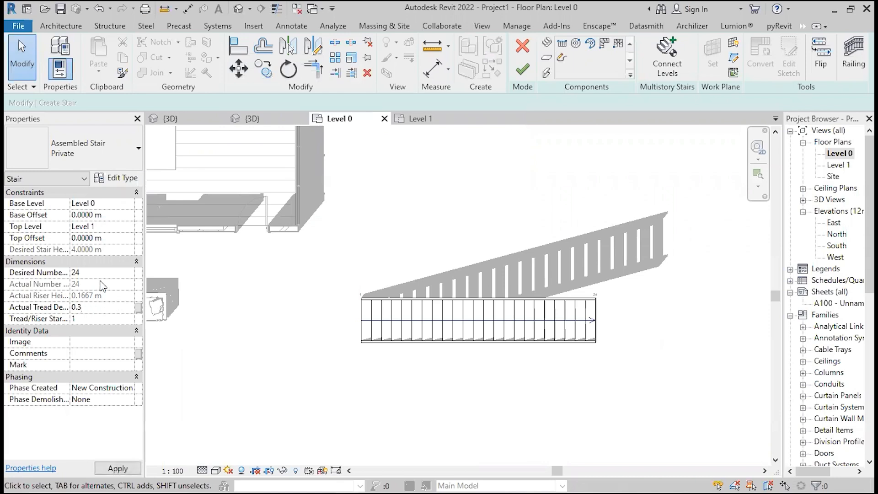
left_click(125, 273)
left_click(130, 275)
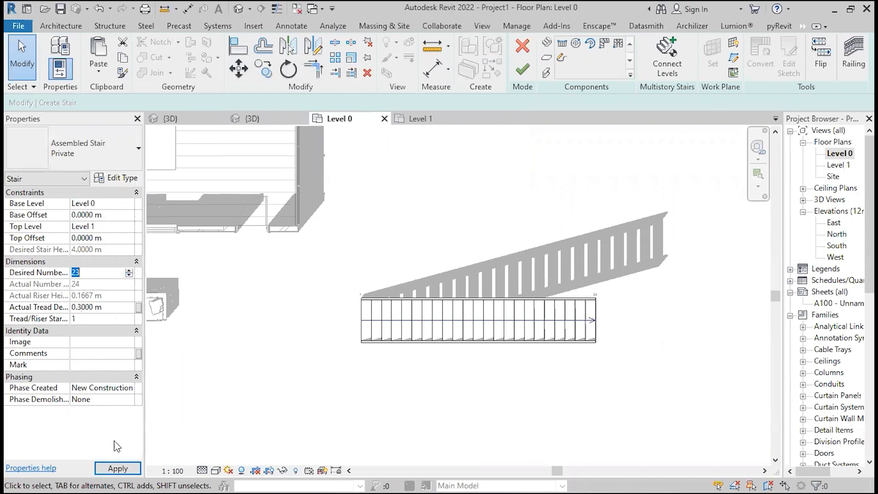
left_click(118, 469)
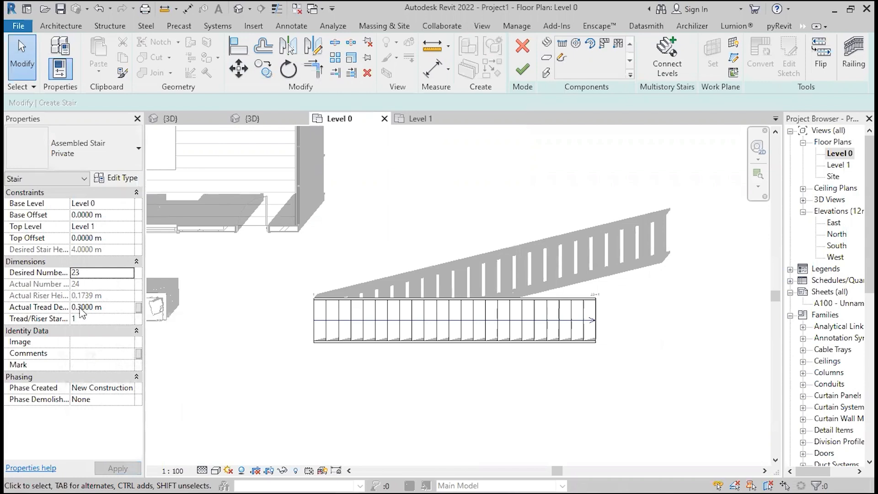
left_click(522, 69)
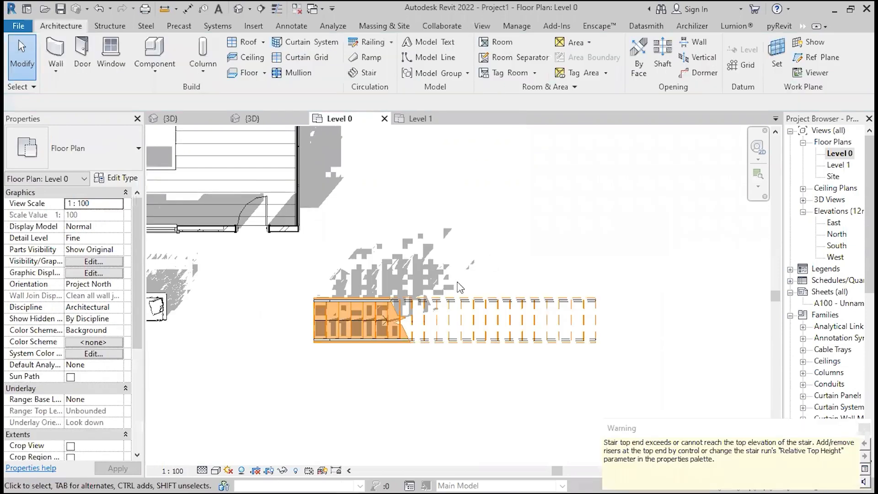
left_click(459, 288)
Switch to the 3D view and change the straight stair from the assembled type to a concrete one
left_click(238, 8)
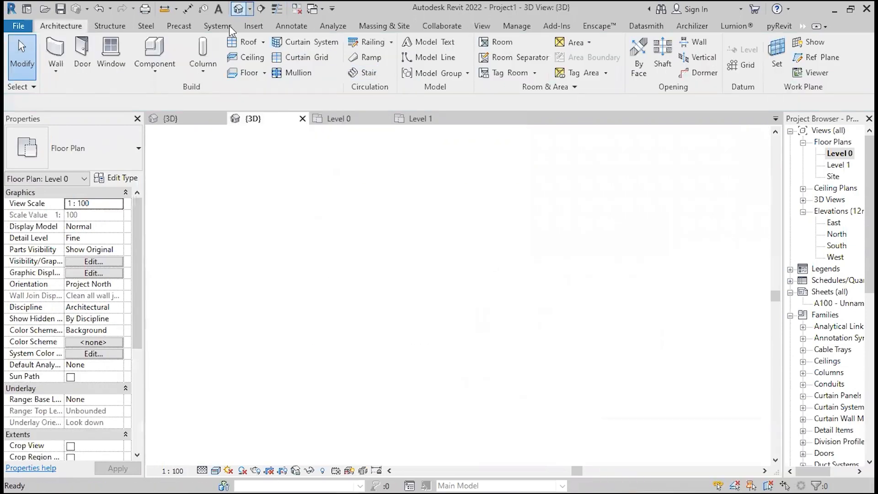
scroll(403, 327, "down", 4)
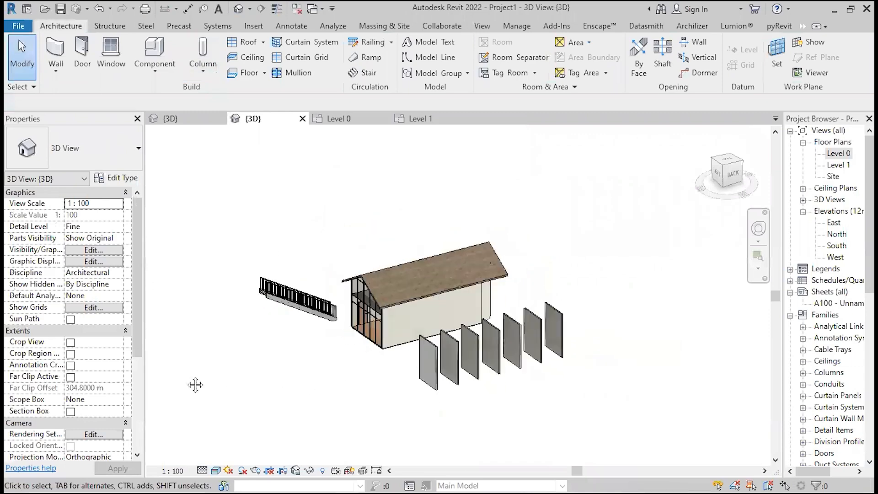
middle_click_drag(195, 384, 530, 403, "shift")
scroll(535, 351, "up", 3)
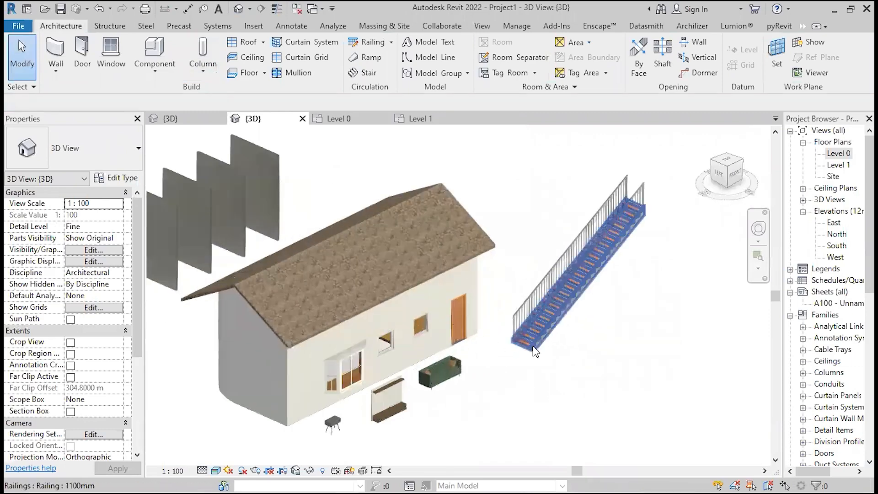
scroll(535, 351, "up", 5)
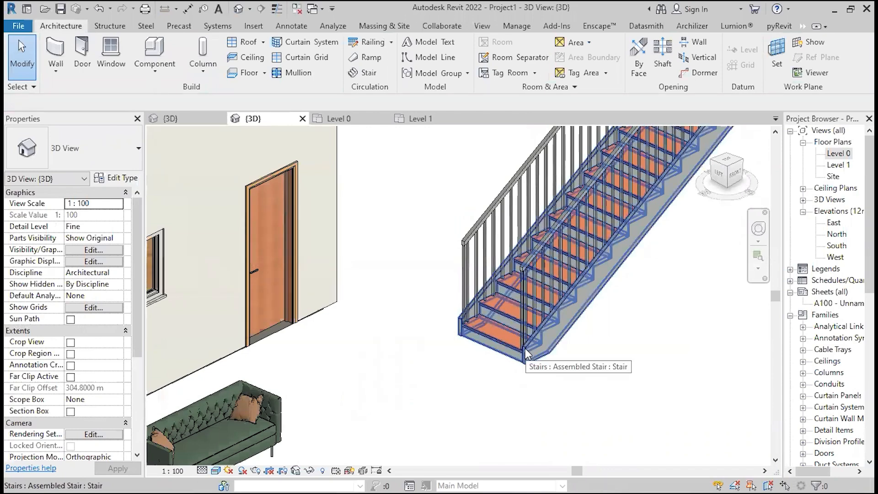
left_click(525, 347)
middle_click_drag(372, 272, 320, 320)
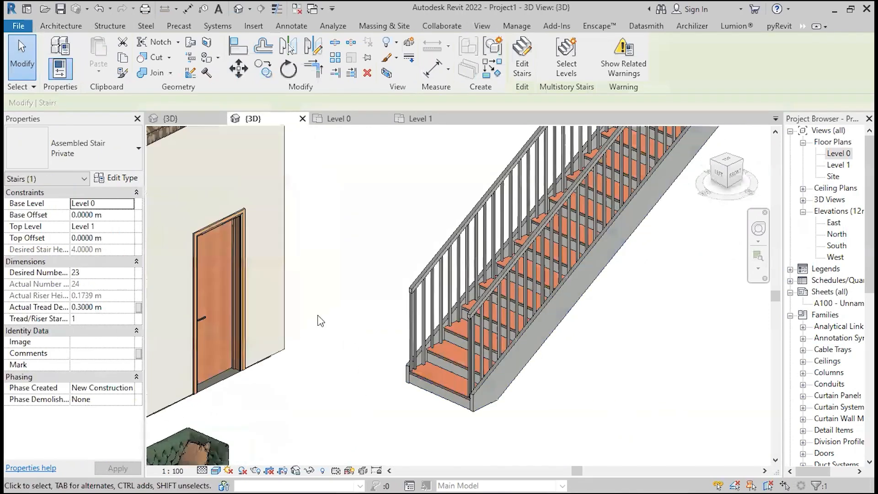
left_click(84, 147)
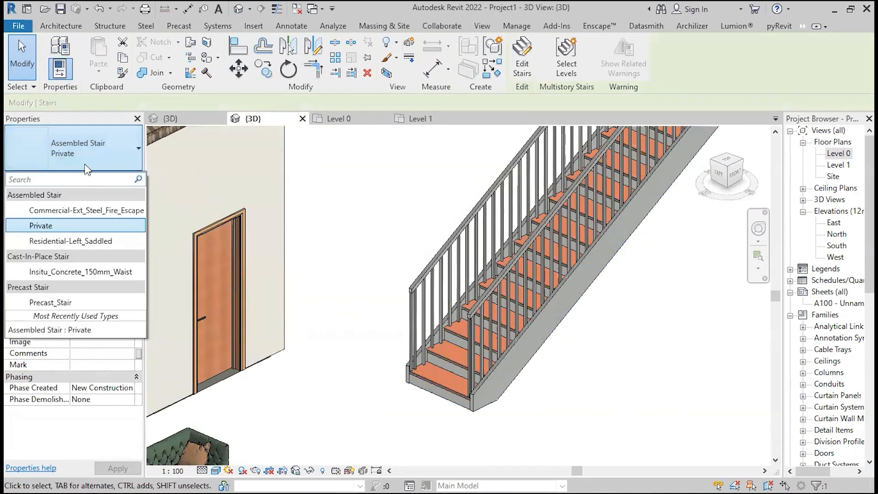
left_click(357, 374)
scroll(474, 374, "down", 3)
middle_click_drag(474, 374, 612, 485)
scroll(316, 309, "up", 2)
scroll(313, 305, "down", 2)
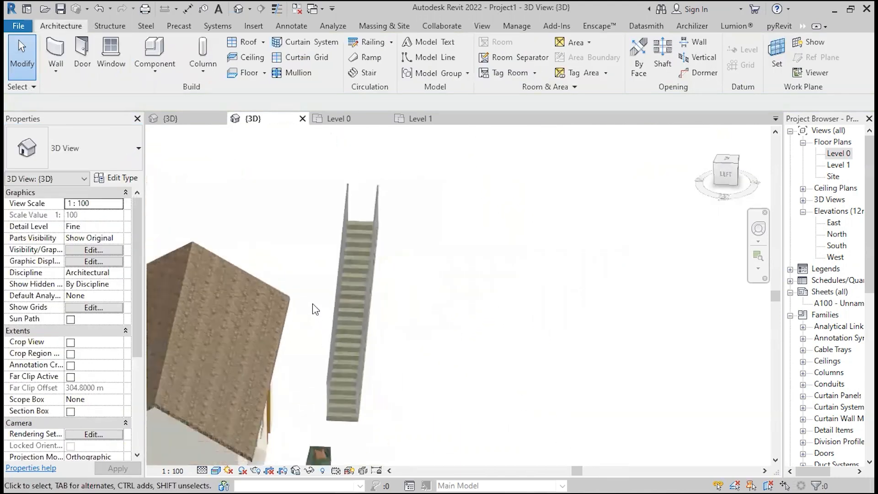
middle_click_drag(313, 308, 501, 315)
Start a second stair below the first in the Level 0 plan, with a straight 2.7 m run of 10 risers
double_click(833, 155)
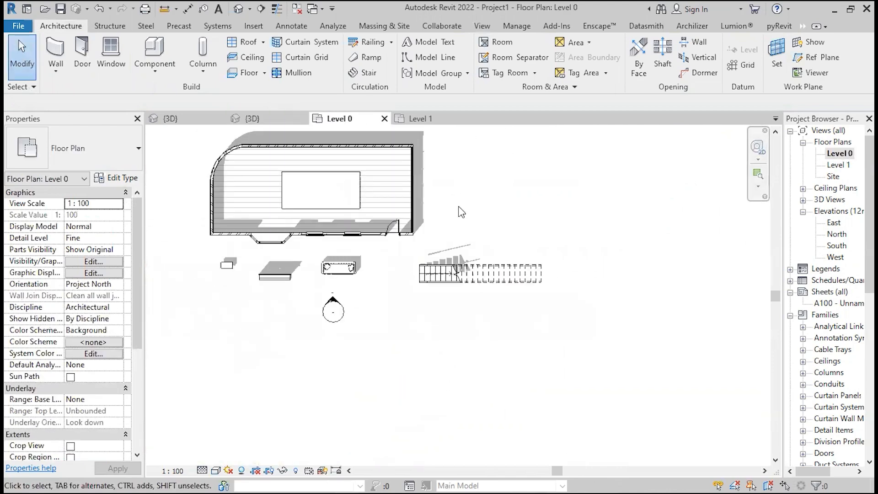
left_click(361, 72)
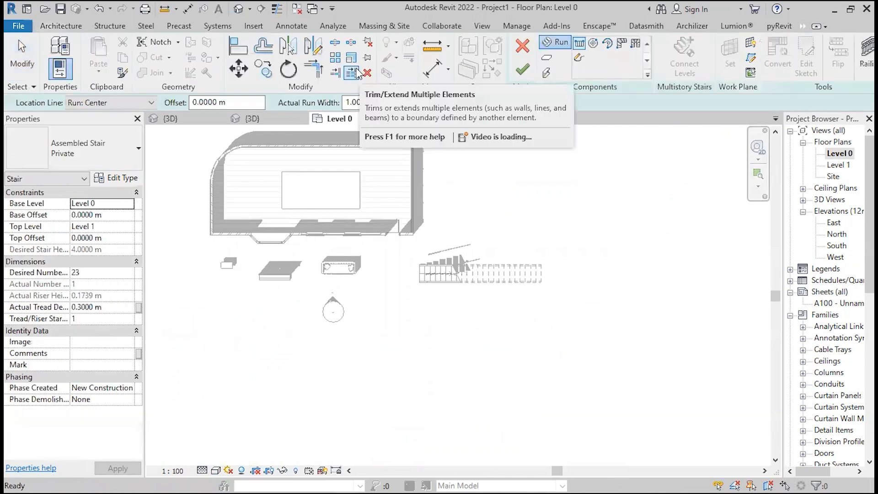
scroll(454, 304, "up", 4)
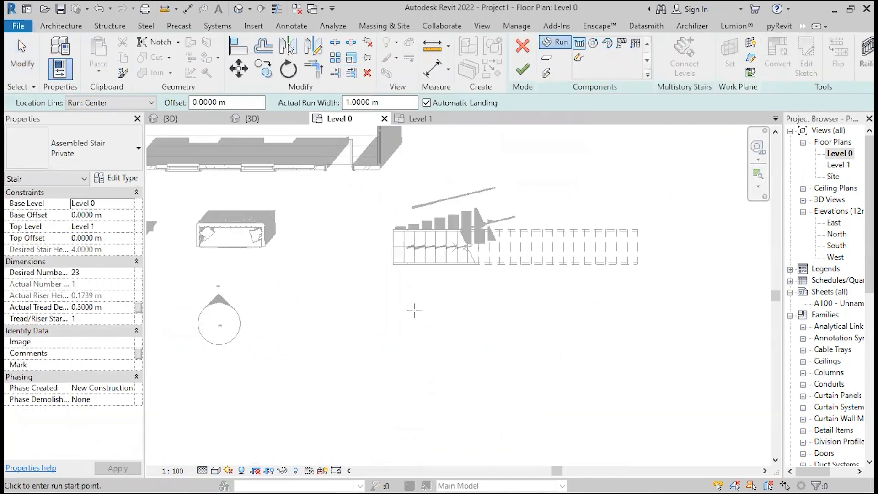
left_click(393, 308)
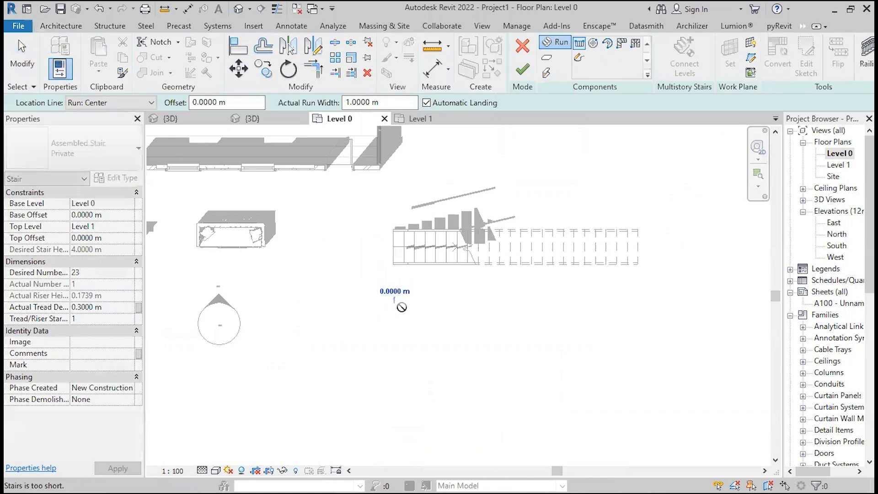
scroll(489, 308, "up", 3)
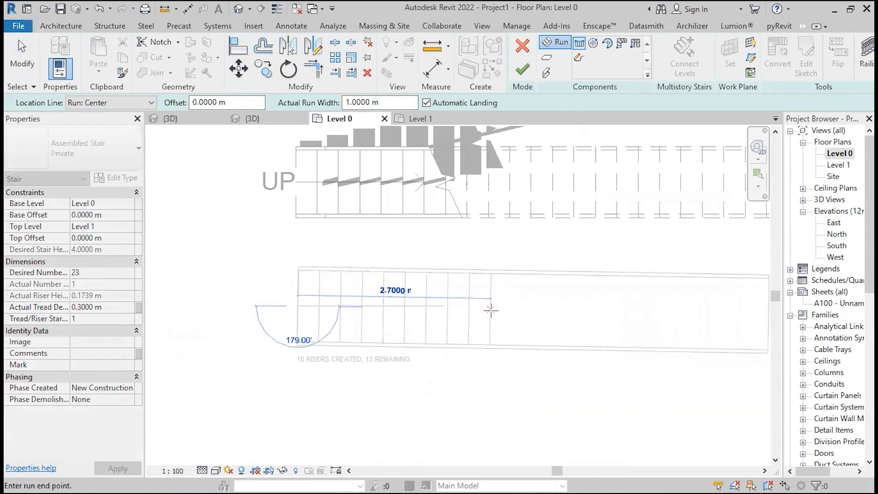
middle_click_drag(490, 311, 508, 280)
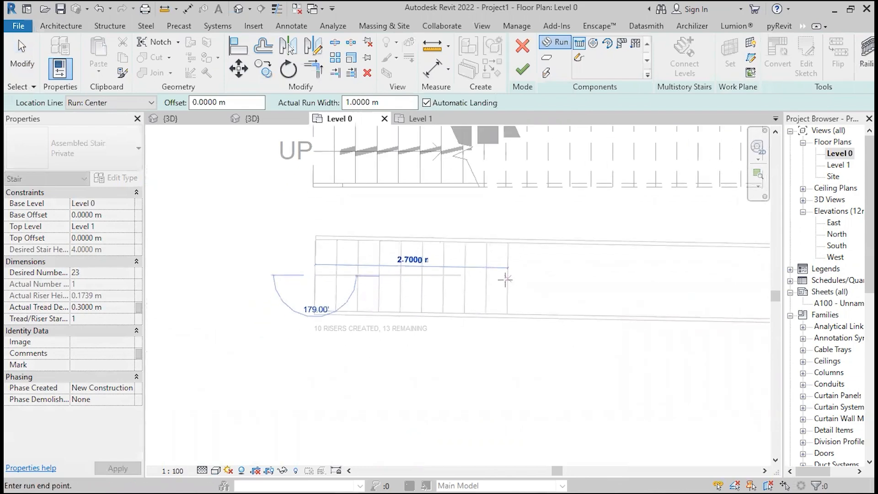
scroll(506, 279, "down", 2)
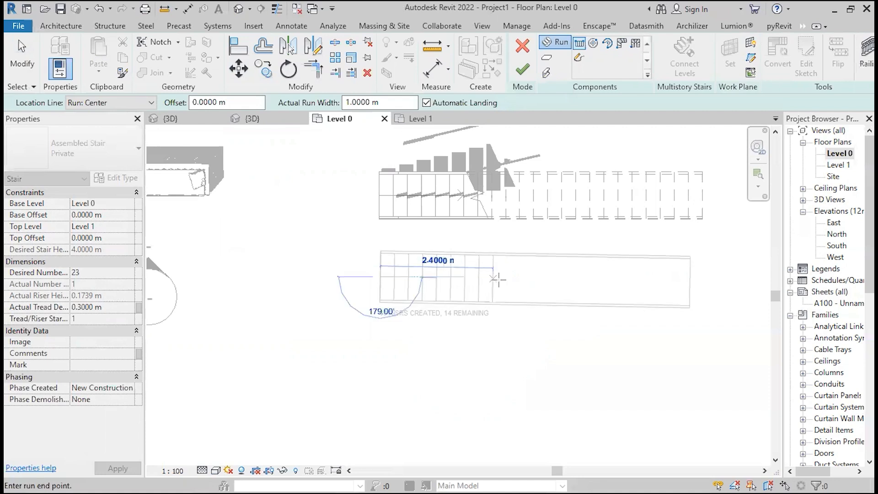
left_click(506, 273)
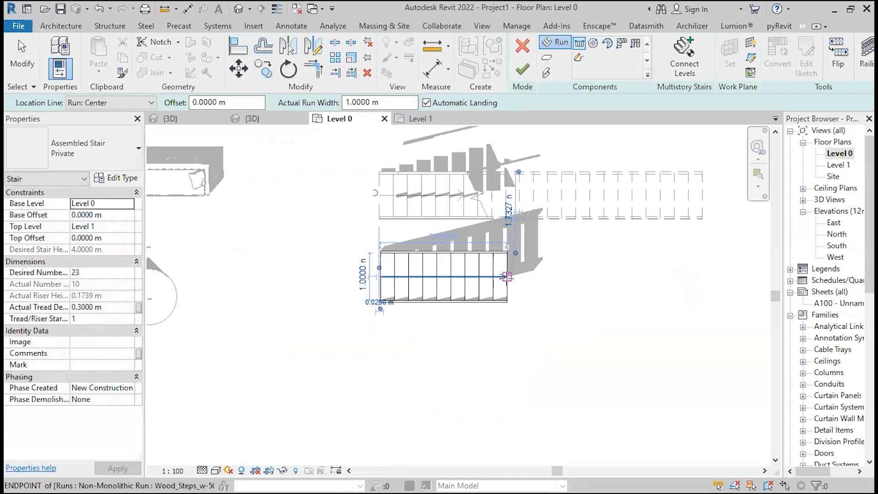
Add an in-line second run of 13 risers beyond a gap for the automatic landing, and finish the stair
left_click(563, 276)
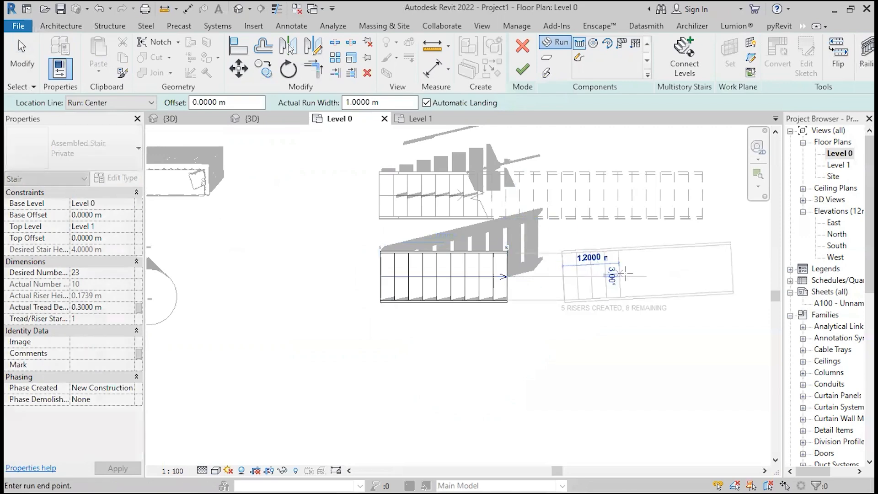
left_click(726, 277)
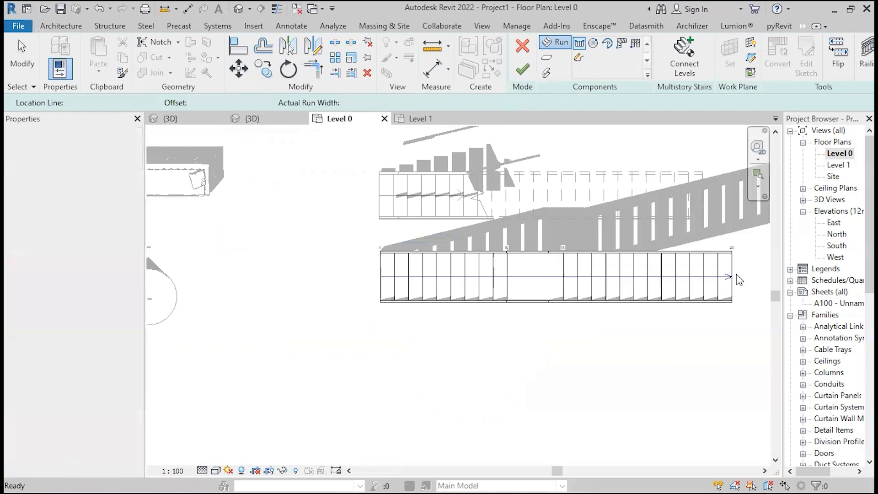
key("Escape")
left_click(522, 69)
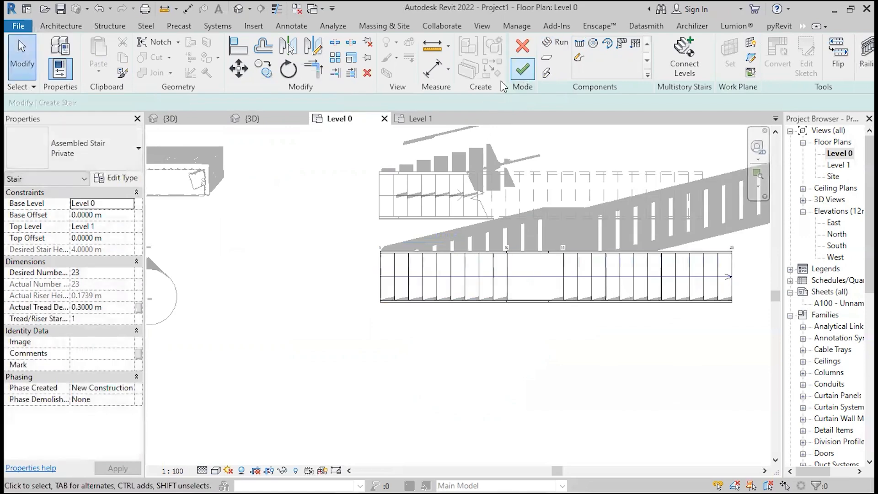
Examine the stair with the intermediate landing in the 3D view
left_click(239, 9)
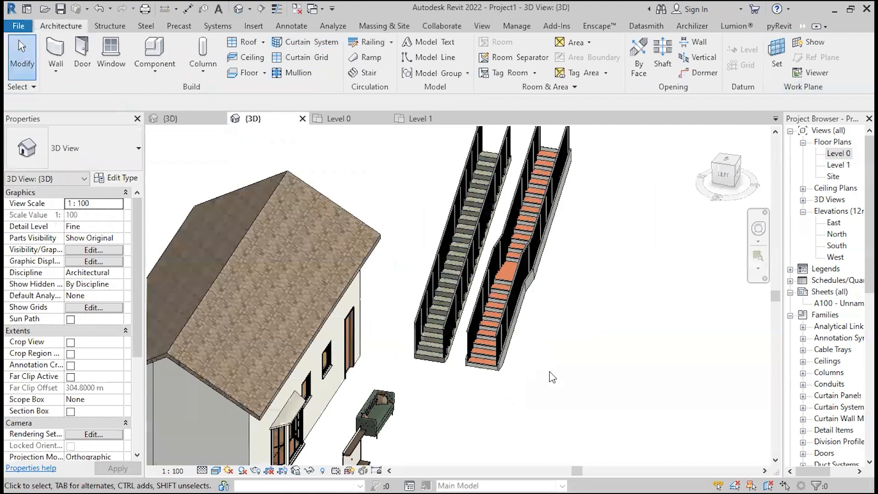
middle_click_drag(496, 376, 589, 364, "shift")
scroll(583, 297, "up", 2)
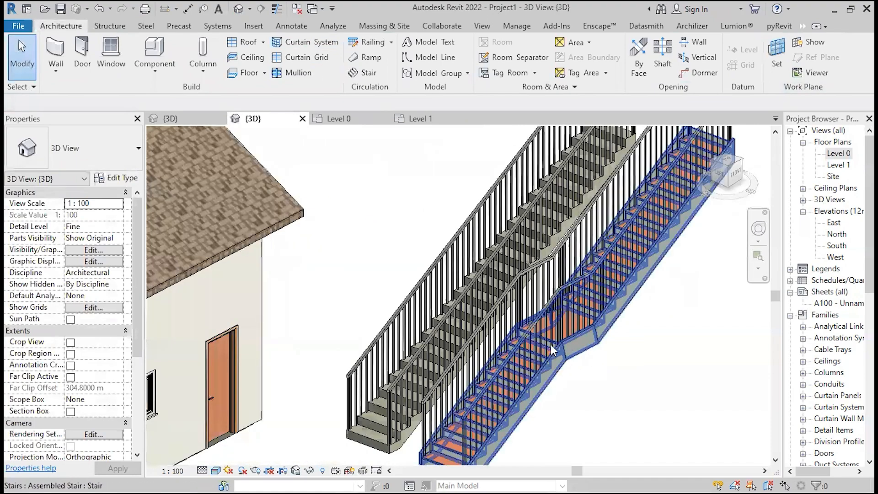
Start a third stair below the other two in the Level 0 plan, with a straight 3 m run of 11 risers
scroll(619, 427, "down", 3)
middle_click_drag(619, 427, 595, 388, "shift")
double_click(838, 153)
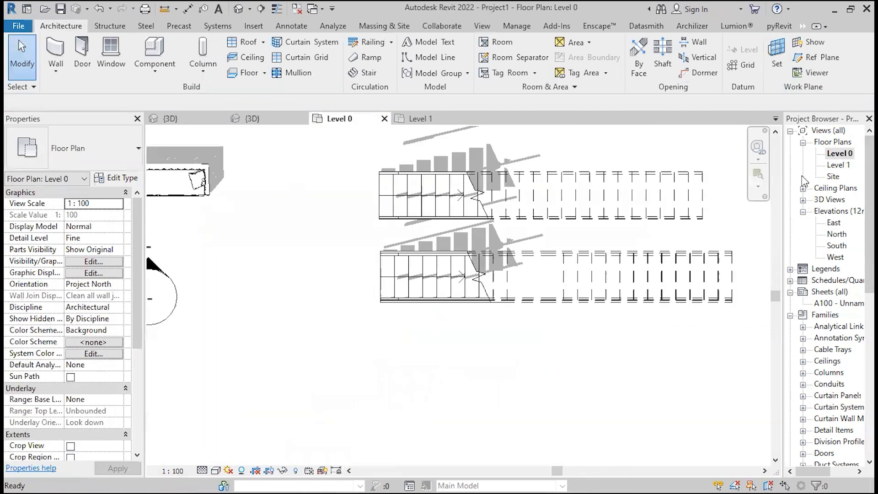
middle_click_drag(488, 381, 474, 355)
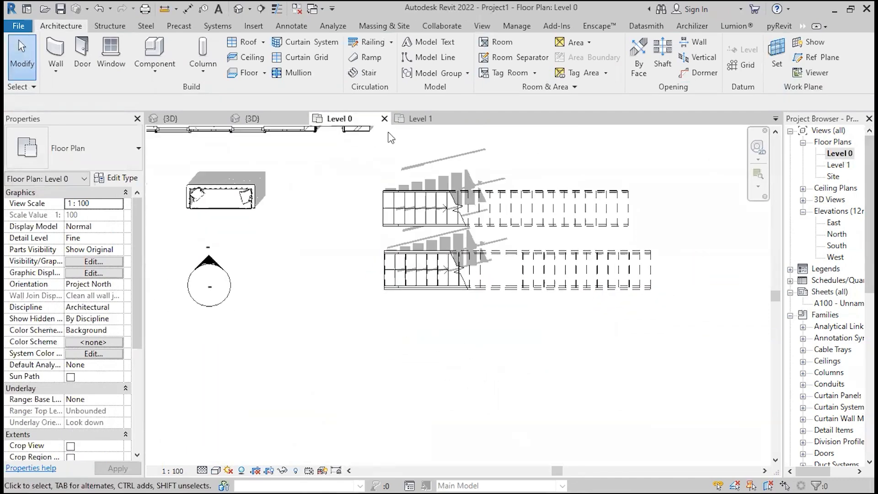
left_click(369, 73)
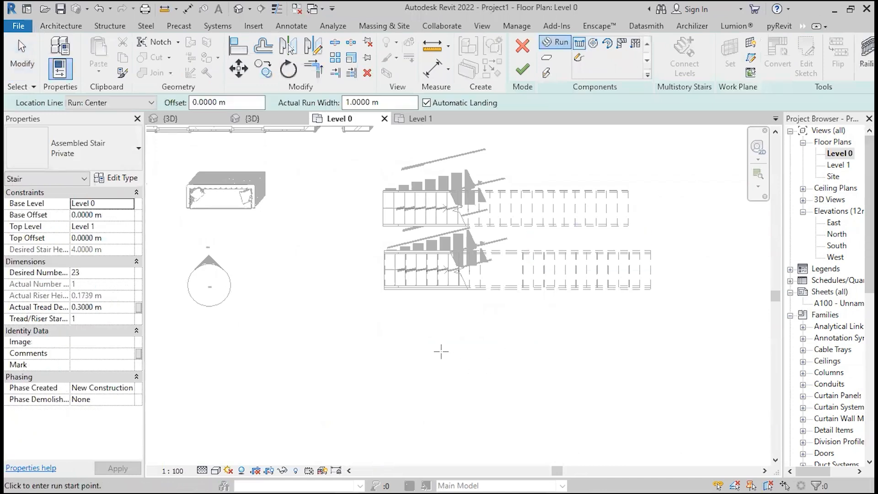
left_click(385, 334)
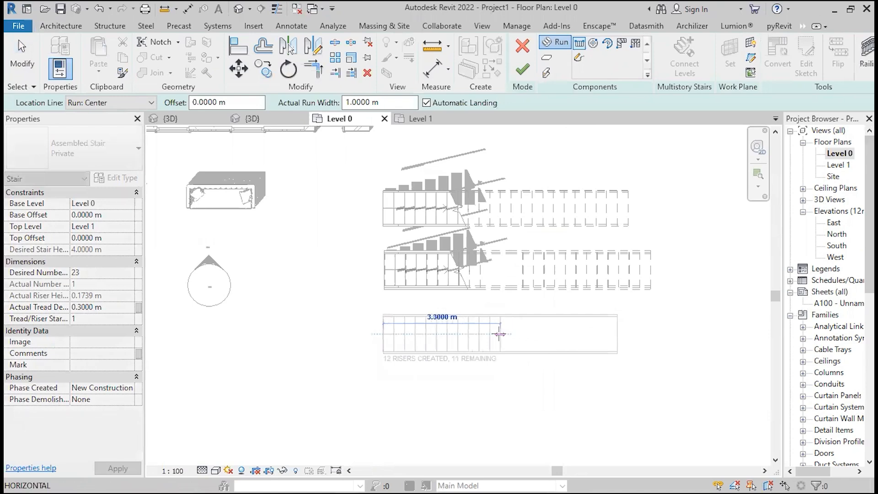
left_click(490, 334)
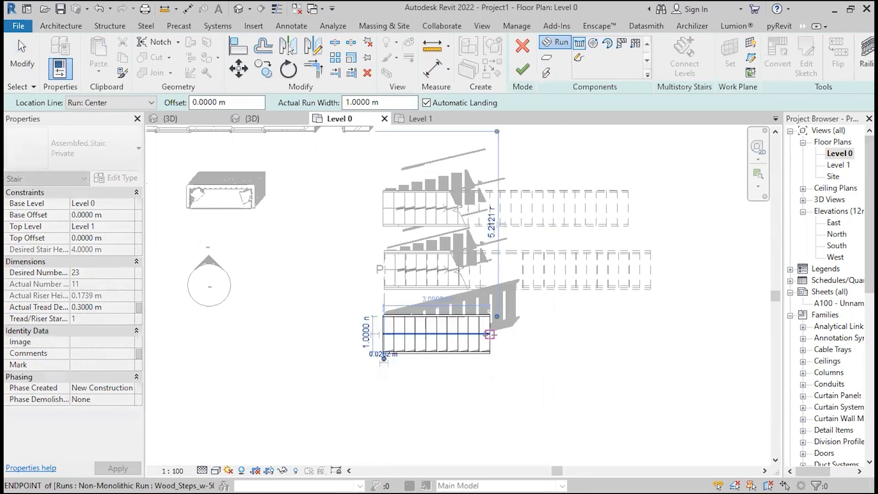
middle_click_drag(488, 345, 503, 256)
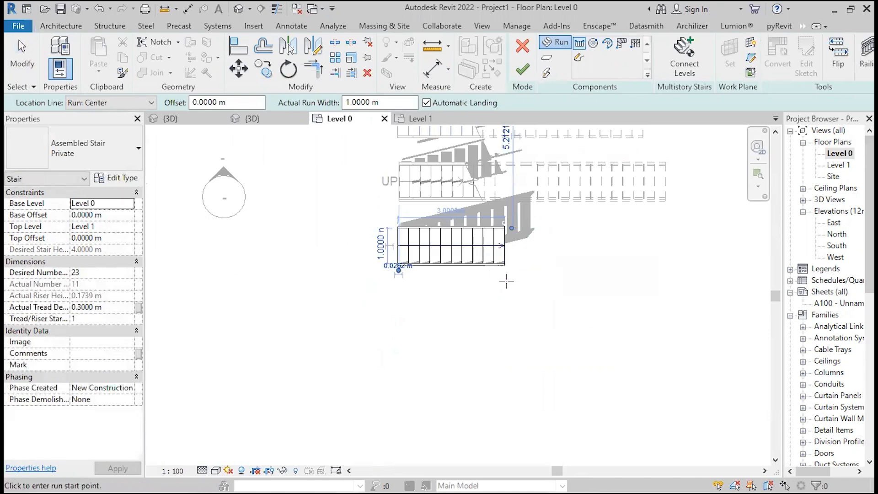
Complete the U-shaped stair with a second straight run back below the first, 1 m wide, and finish it
left_click(503, 313)
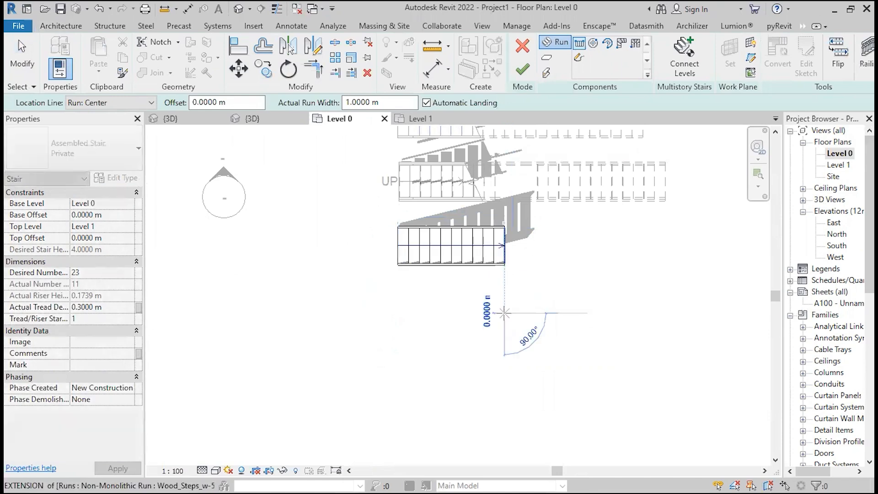
left_click(378, 313)
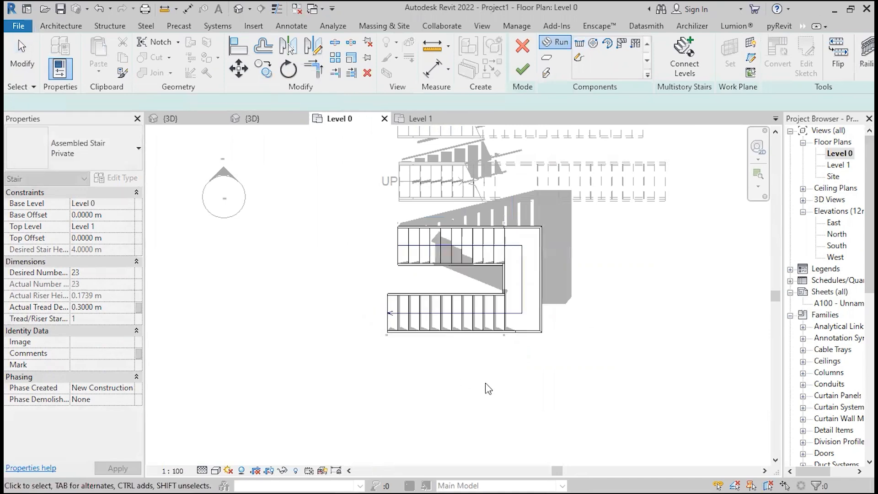
left_click(523, 71)
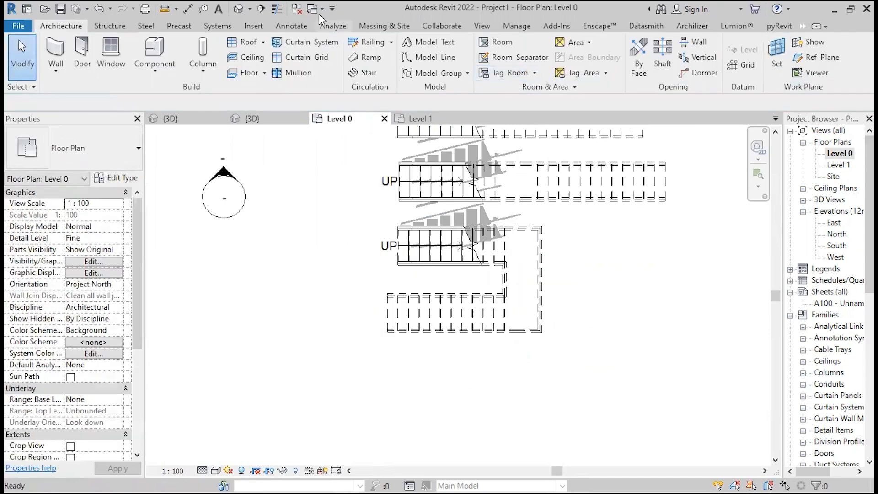
In the 3D view, change the U-shaped stair's type to Cast-In-Place Stair Insitu_Concrete_150mm_Waist
left_click(238, 9)
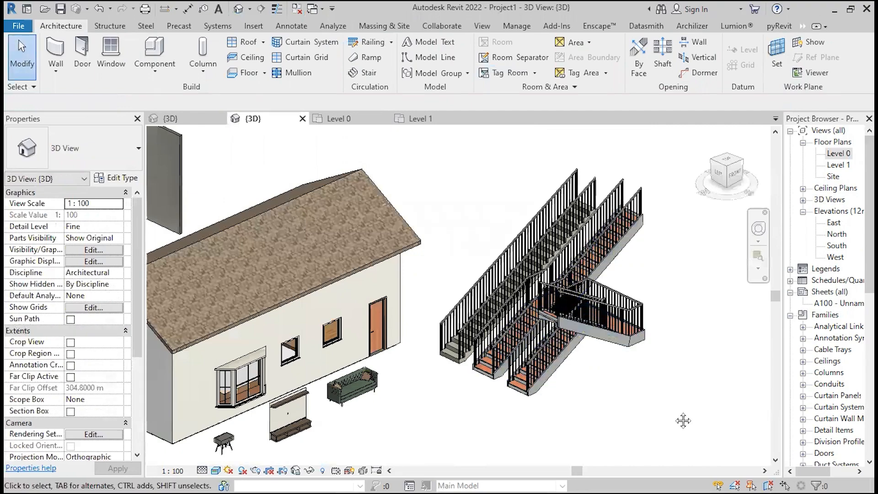
middle_click_drag(684, 419, 344, 406, "shift")
scroll(361, 356, "up", 3)
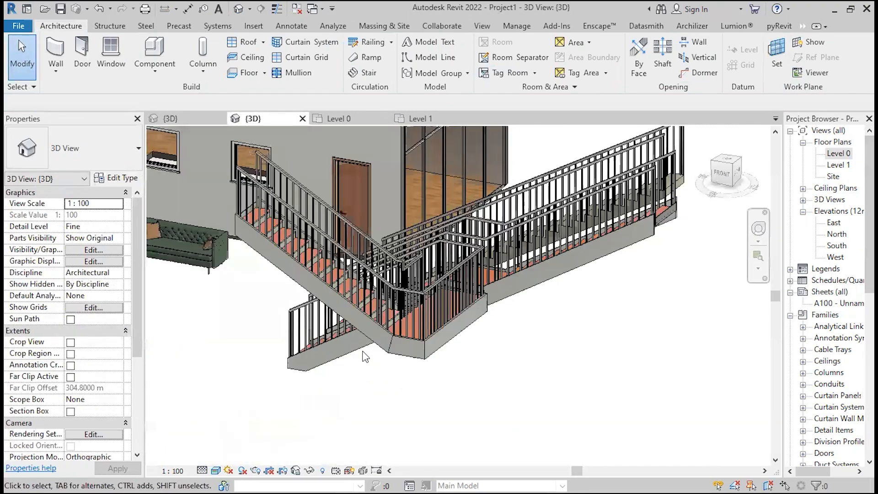
left_click(358, 356)
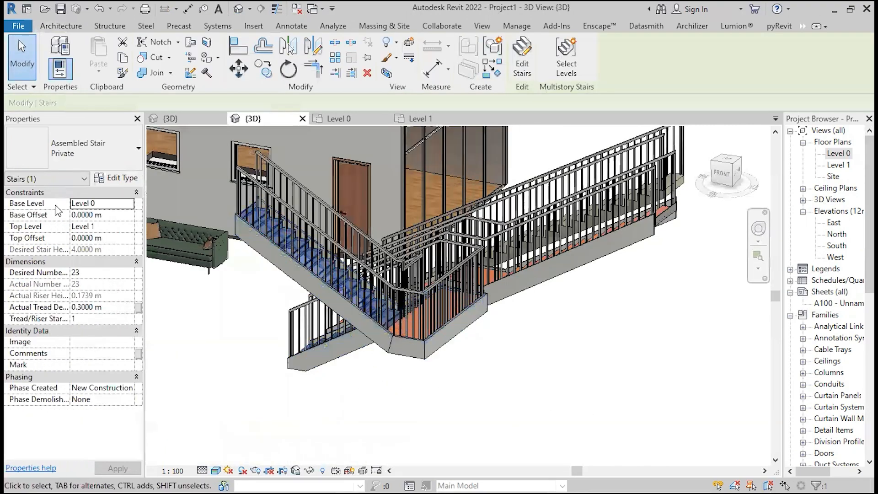
left_click(83, 145)
left_click(64, 272)
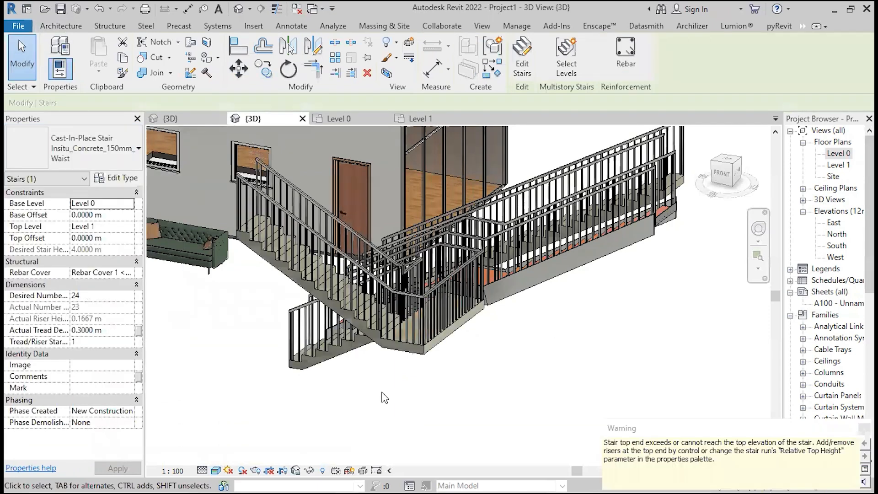
Inspect the concrete U-shaped stair in 3D and undo its type change
left_click(382, 392)
middle_click_drag(382, 392, 437, 384, "shift")
middle_click_drag(430, 387, 233, 445)
scroll(233, 444, "down", 2)
scroll(494, 192, "up", 2)
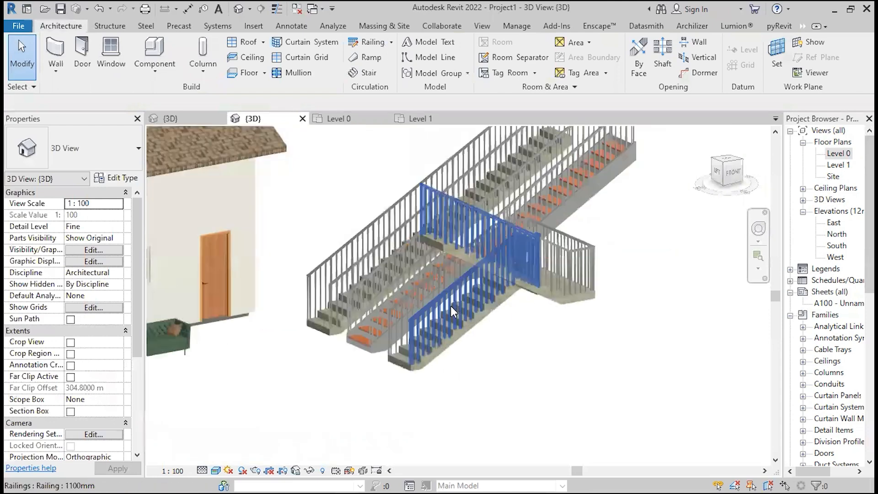
scroll(451, 305, "down", 5)
middle_click_drag(435, 323, 408, 404, "shift")
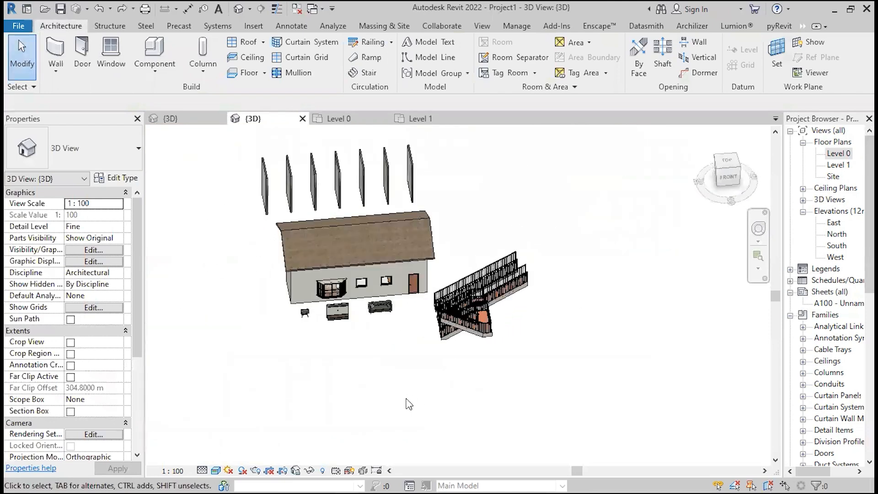
On the Level 0 plan, place a 1 m wide L-Shape Winder stair below the U-shaped stair and finish it
double_click(838, 154)
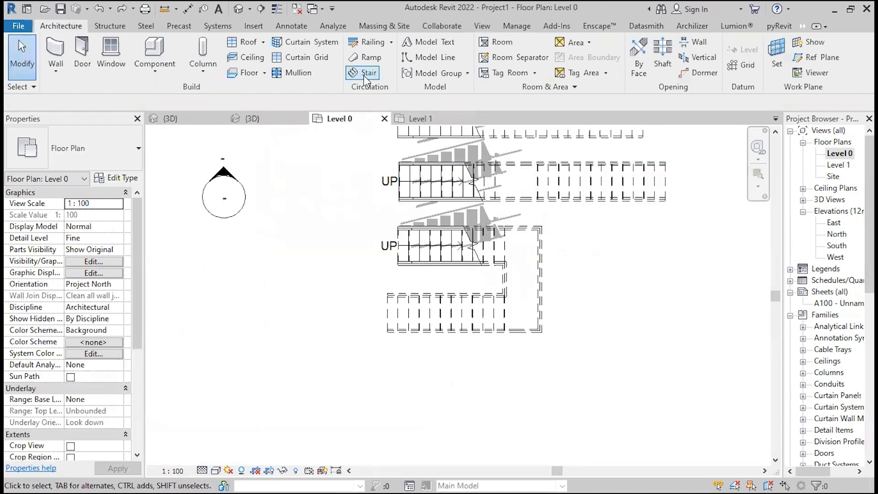
left_click(363, 73)
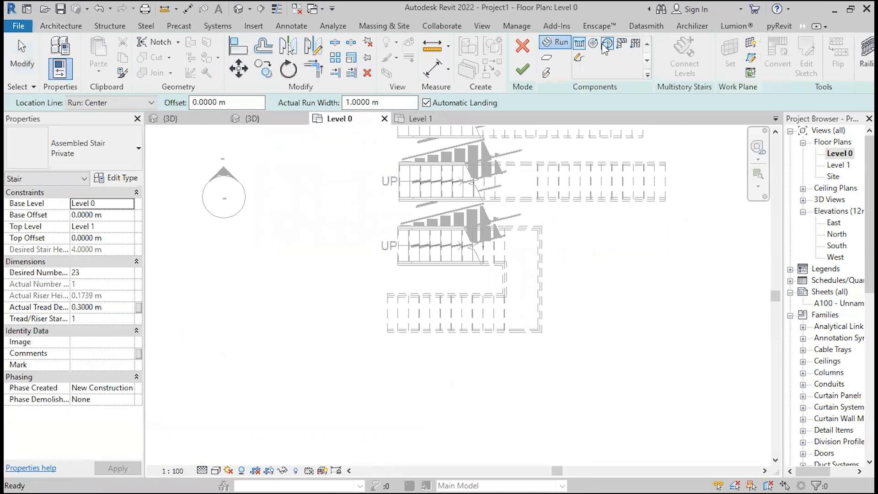
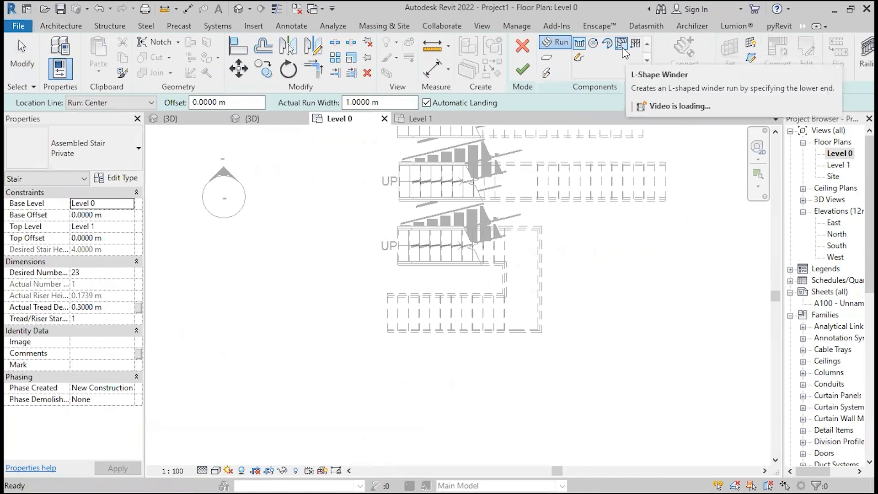
left_click(622, 44)
scroll(438, 358, "down", 3)
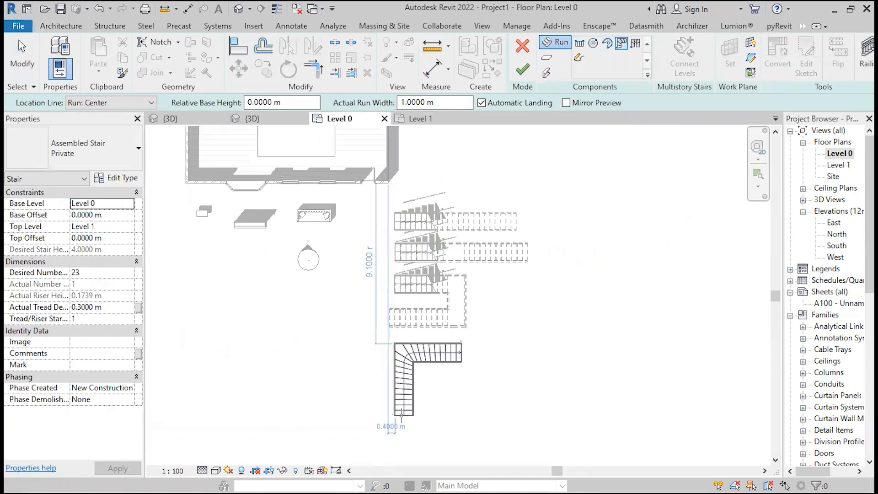
left_click(396, 414)
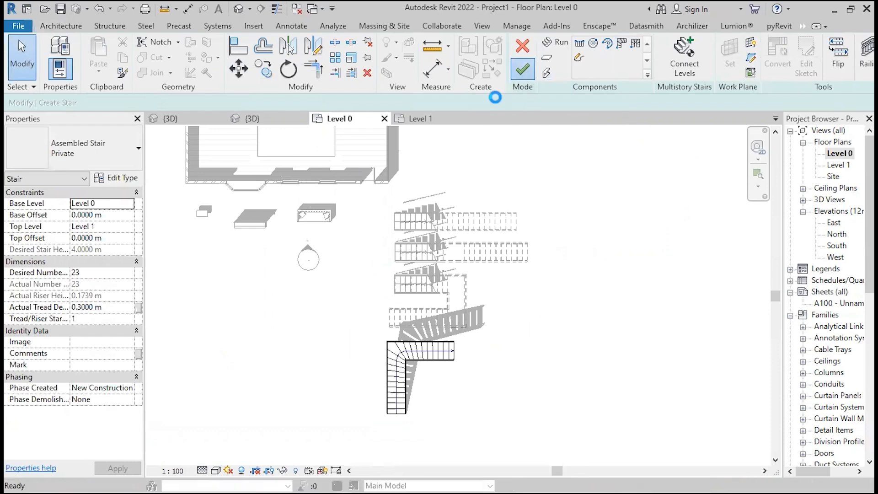
Place a 1 m wide U-shape winder stair to the right of the L-shaped winder and finish it
left_click(364, 72)
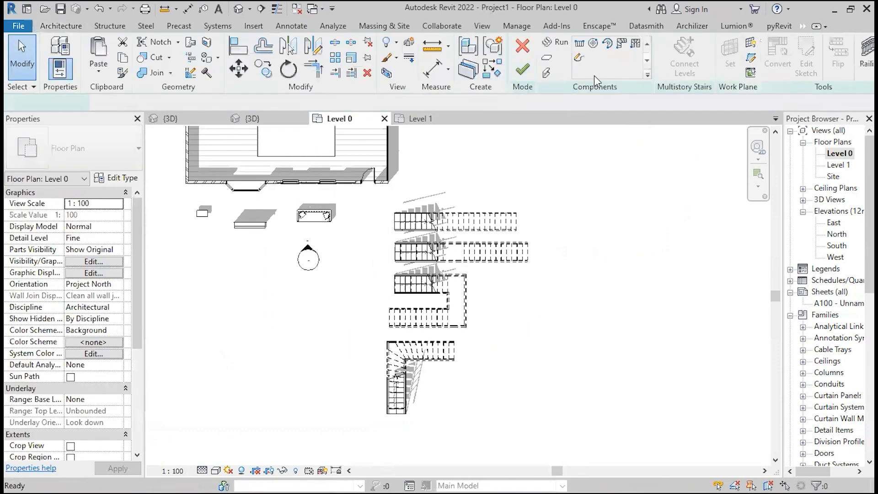
left_click(636, 43)
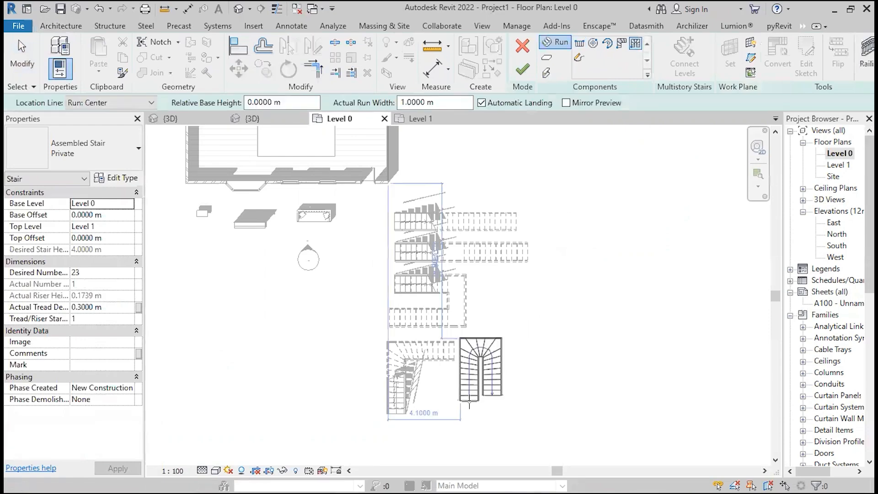
middle_click_drag(476, 408, 466, 361)
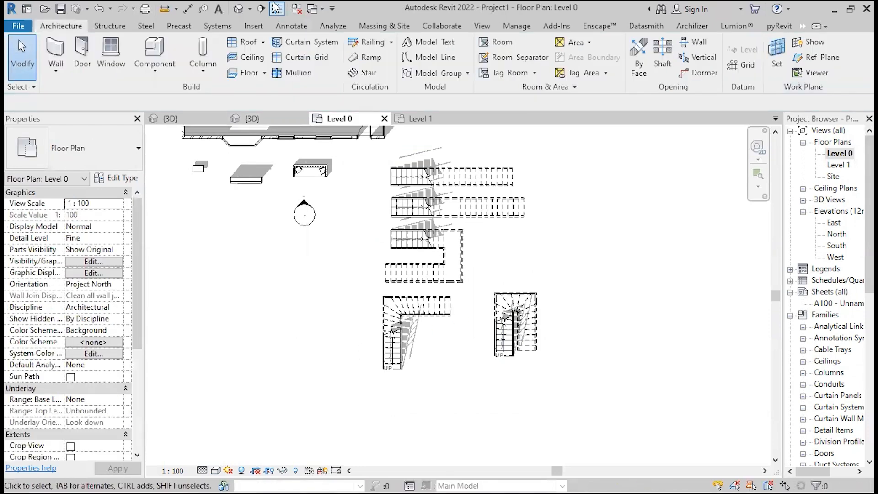
Examine the L-shaped and U-shaped winder stairs in the 3D view, including their turning treads and railings
left_click(243, 6)
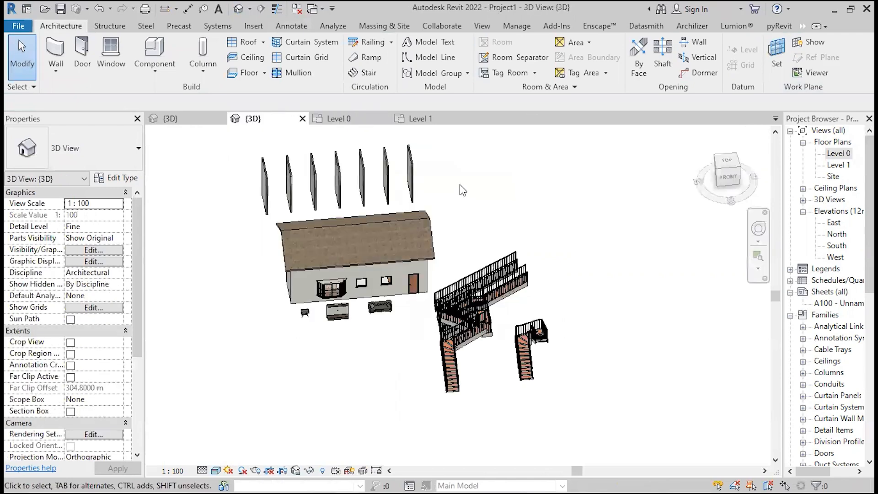
scroll(462, 194, "down", 1)
scroll(457, 299, "up", 6)
scroll(347, 279, "up", 3)
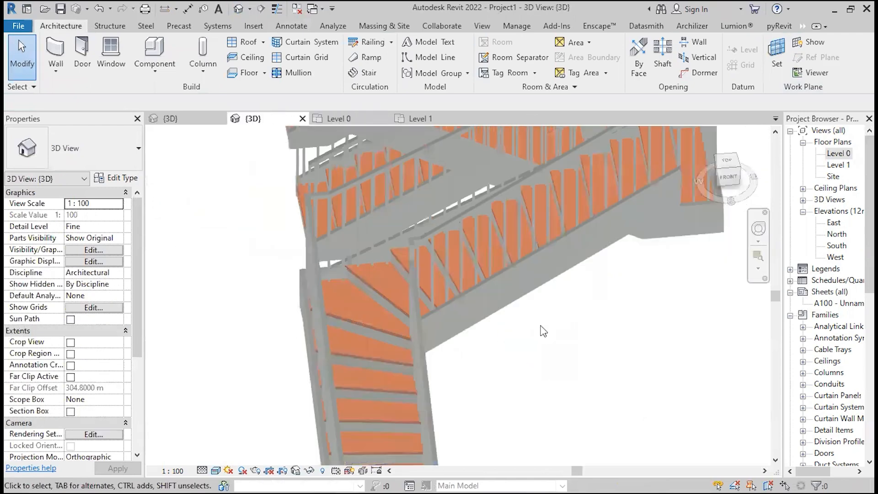
scroll(399, 253, "down", 5)
middle_click_drag(539, 378, 380, 482)
scroll(486, 345, "up", 1)
scroll(396, 245, "up", 3)
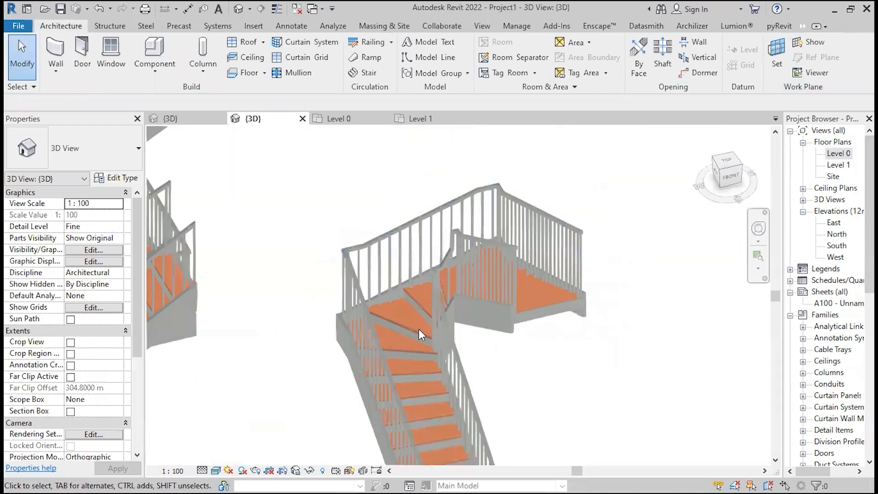
scroll(395, 330, "down", 3)
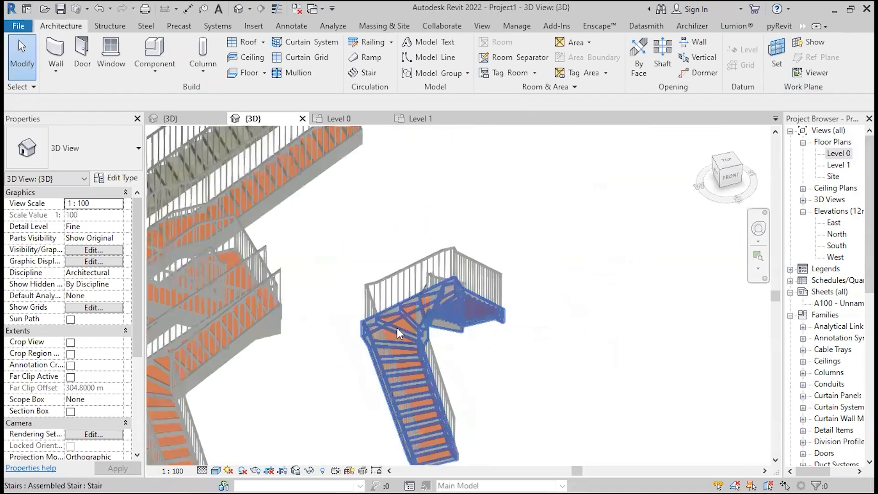
scroll(396, 327, "up", 5)
scroll(489, 240, "down", 5)
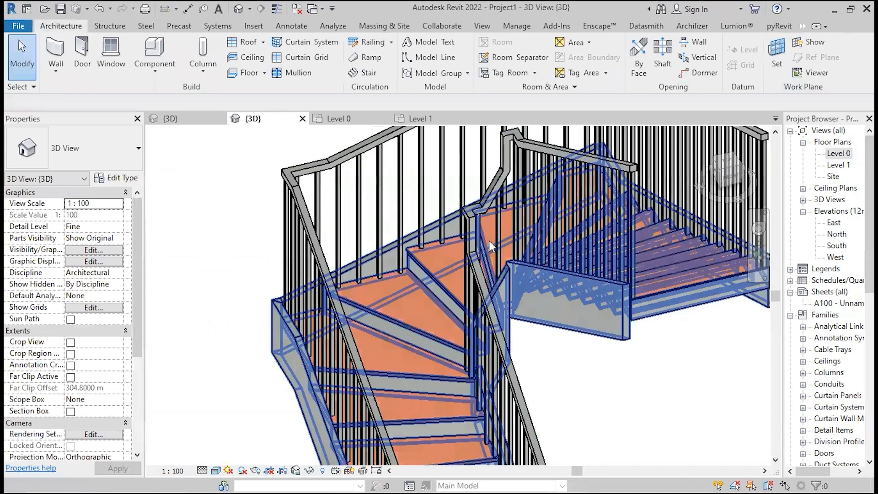
On the Level 0 plan, start a sketched stair run with its boundary set to a start-end-radius arc
double_click(838, 153)
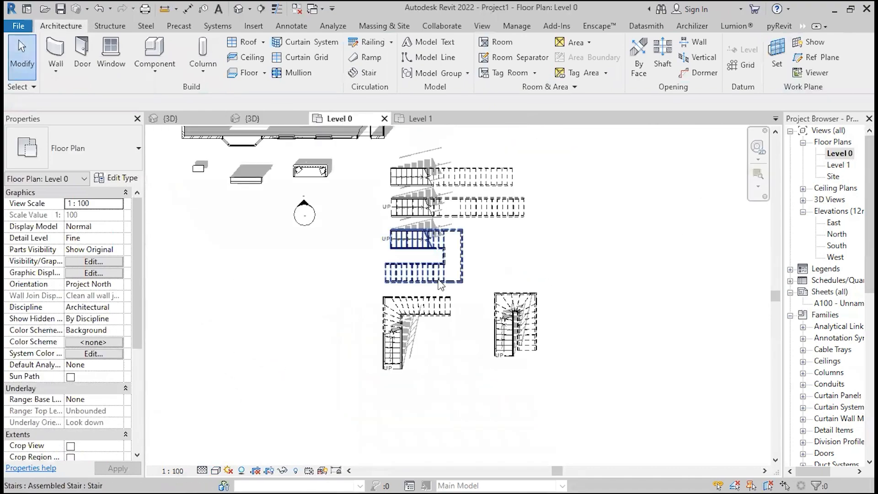
mouse_move(544, 302)
middle_mouse_down()
mouse_move(499, 317)
mouse_move(416, 320)
middle_mouse_up()
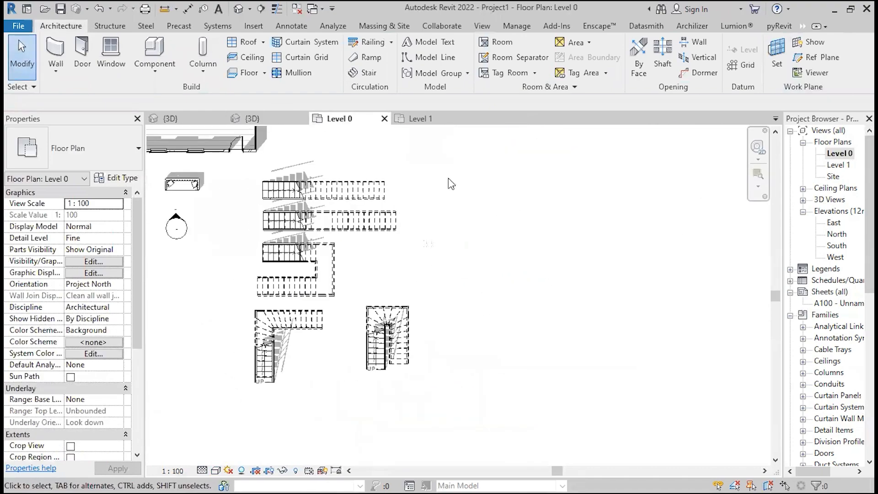
left_click(364, 74)
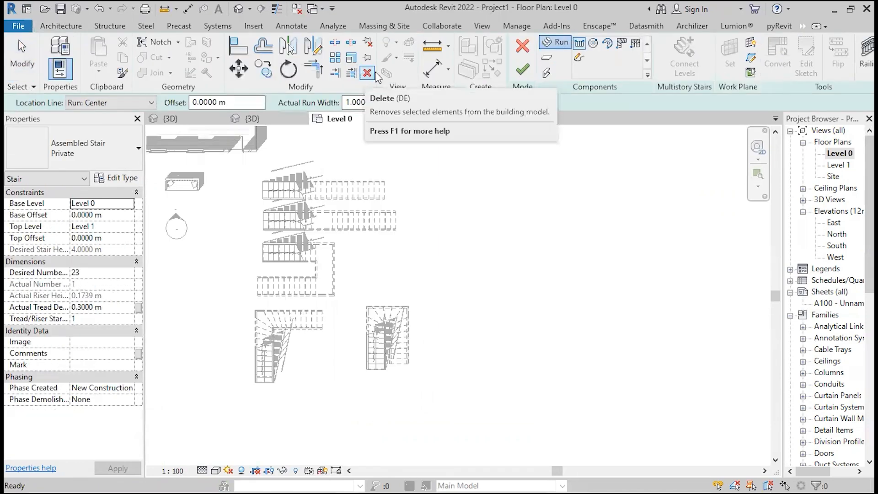
left_click(578, 58)
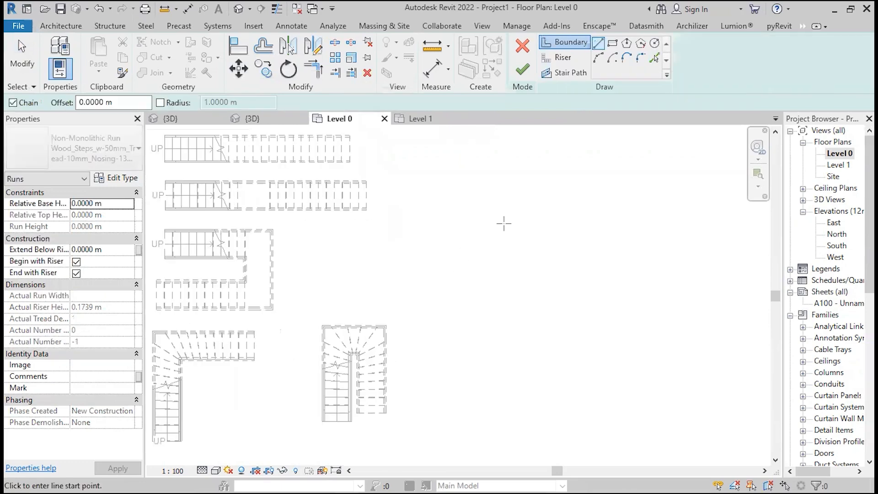
left_click(598, 58)
middle_click_drag(456, 251, 371, 299)
scroll(397, 270, "up", 1)
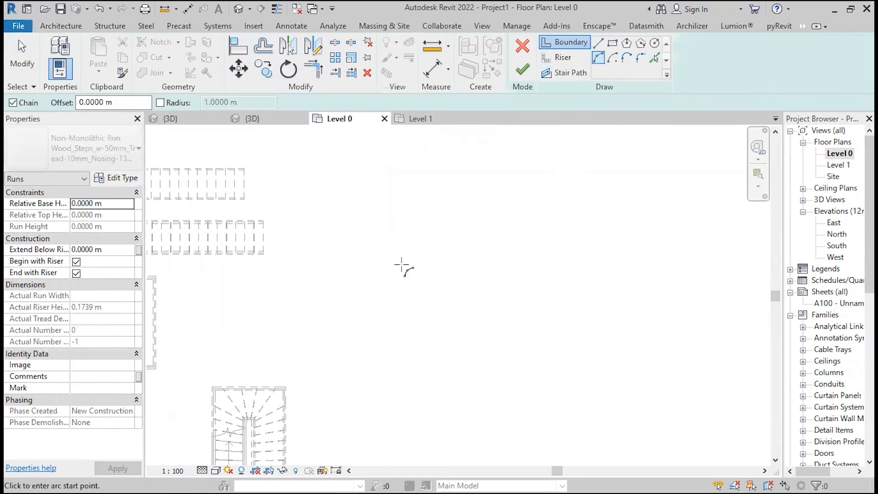
scroll(512, 283, "down", 3)
scroll(475, 231, "up", 2)
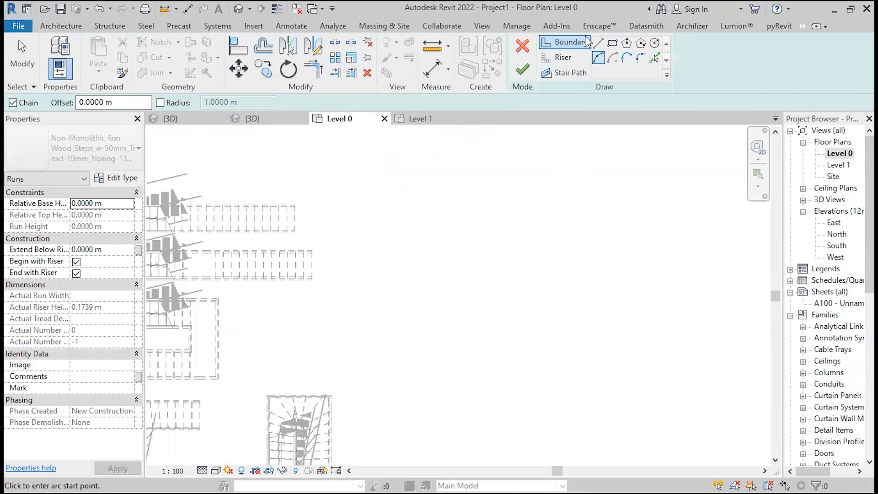
scroll(568, 256, "down", 1)
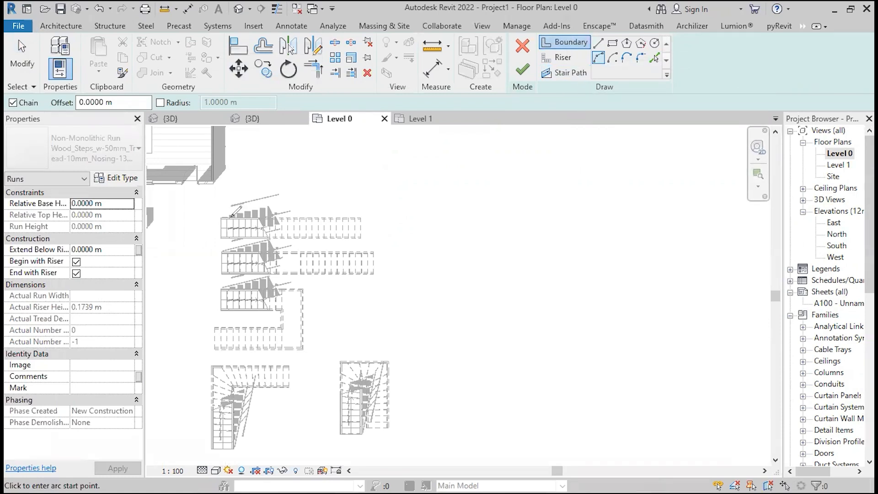
left_click_drag(224, 218, 350, 220)
left_click_drag(225, 238, 361, 239)
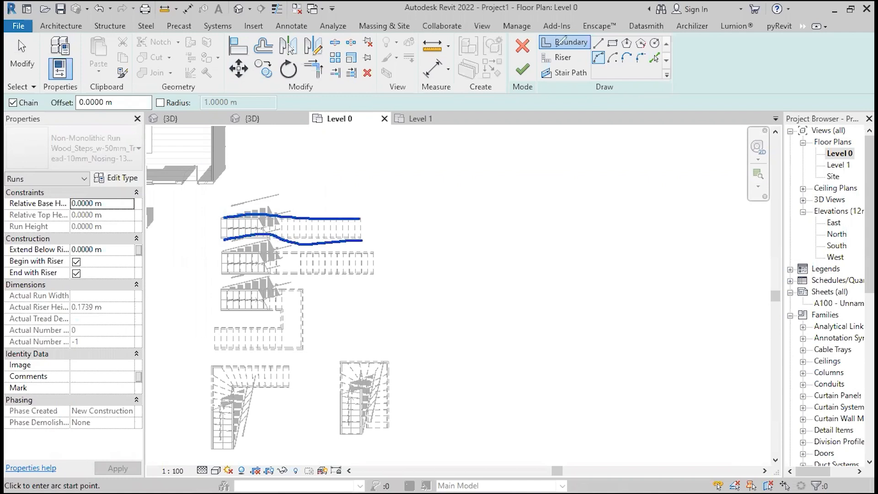
left_click_drag(568, 42, 611, 26)
left_click_drag(569, 58, 590, 53)
mouse_move(222, 217)
left_mouse_down()
mouse_move(225, 235)
mouse_move(231, 218)
left_mouse_up()
mouse_move(247, 209)
left_mouse_down()
mouse_move(243, 227)
mouse_move(312, 245)
left_mouse_up()
mouse_move(326, 218)
left_mouse_down()
mouse_move(325, 234)
mouse_move(356, 236)
left_mouse_up()
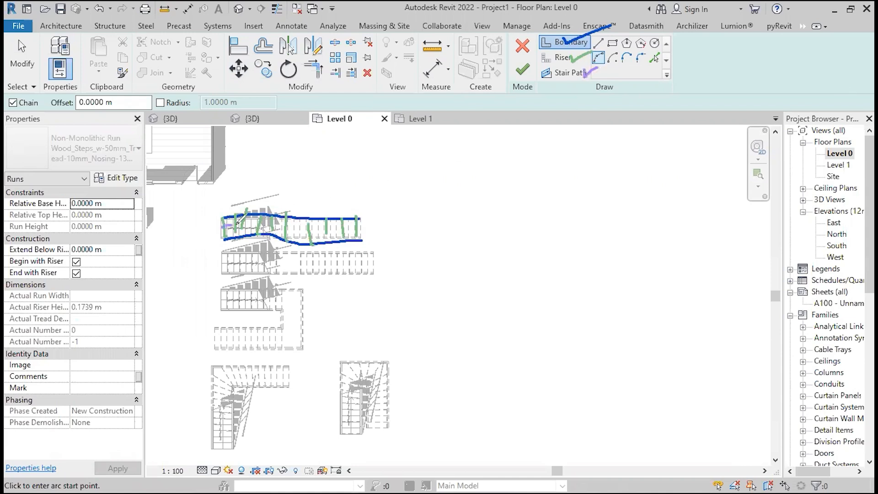
left_click_drag(237, 223, 343, 228)
left_click(288, 44)
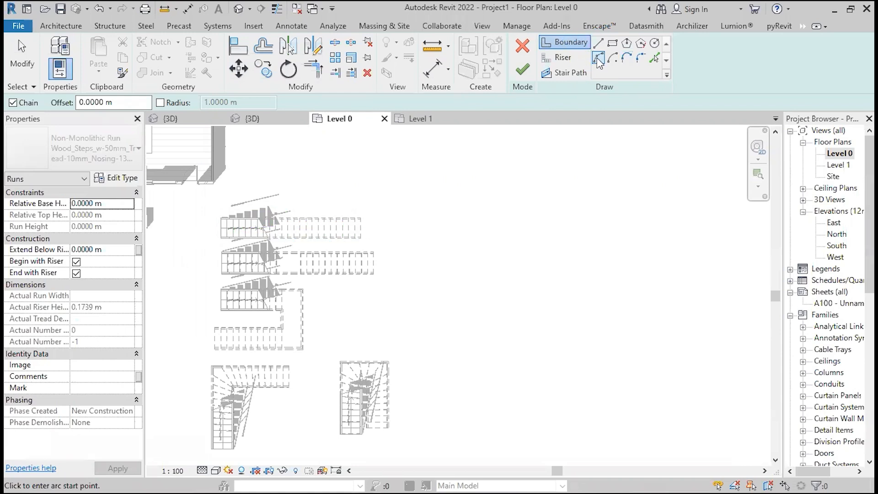
Draw a curved boundary arc about 6.7 m long with a radius of about 10.9 m right of the existing stairs and select it
left_click(459, 233)
left_click(589, 212)
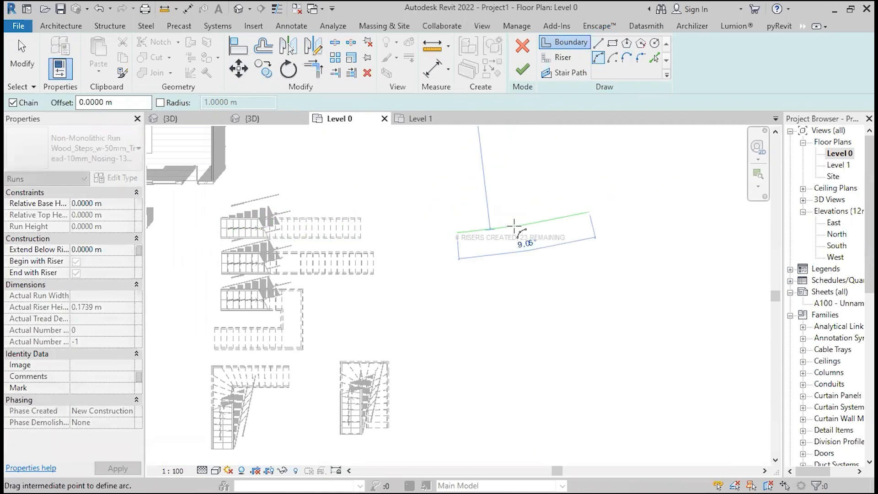
left_click(514, 230)
scroll(522, 227, "up", 3)
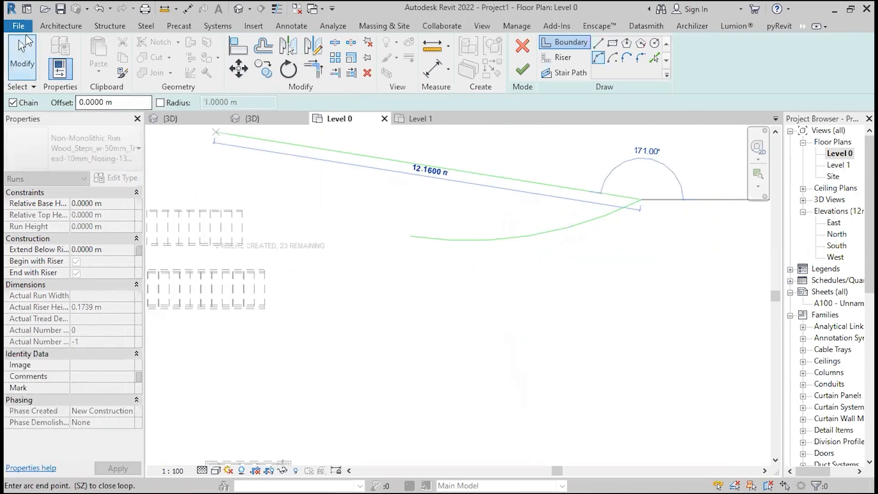
left_click(25, 41)
scroll(503, 274, "down", 2)
mouse_move(555, 328)
left_mouse_down()
mouse_move(383, 203)
mouse_move(376, 208)
left_mouse_up()
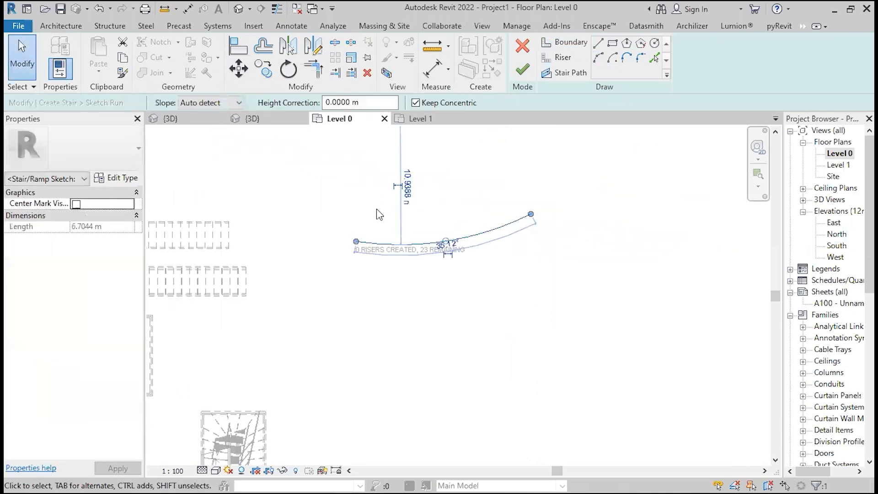
Mirror a copy of the boundary arc about a horizontal axis drawn below it to form the opposite stair boundary
left_click(313, 48)
left_click(349, 276)
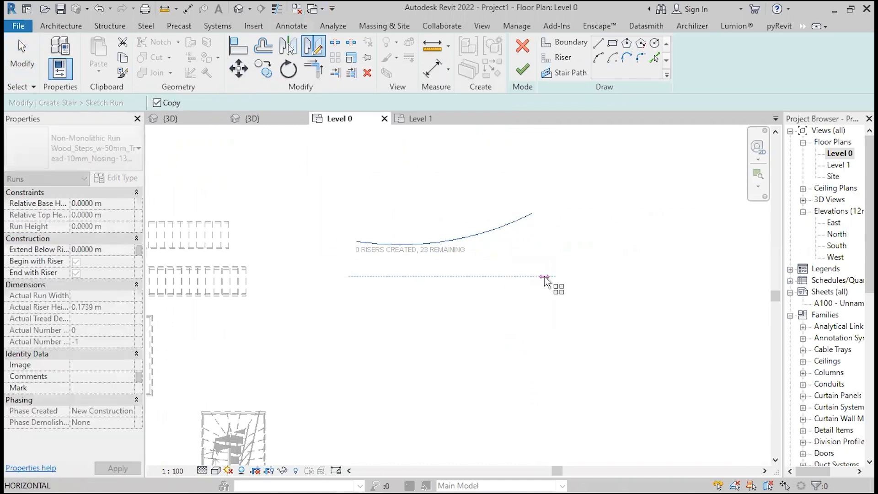
left_click(545, 277)
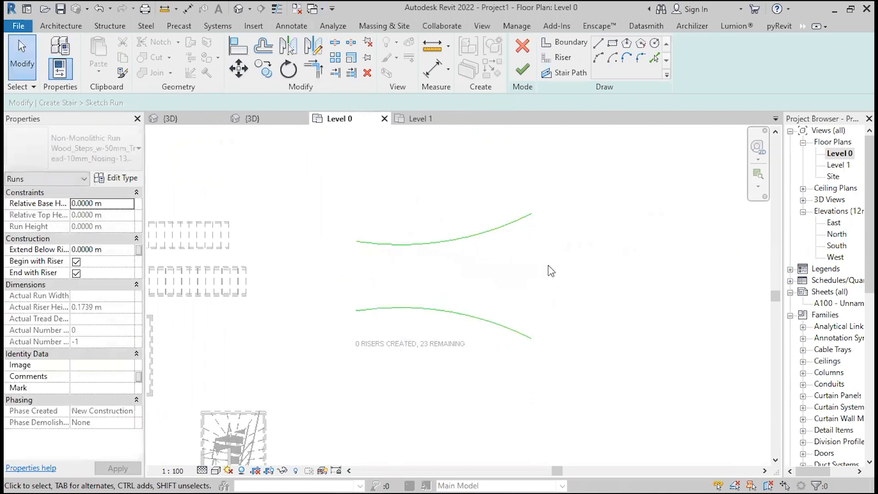
Draw a straight riser line joining the two boundary arcs at their narrow end
left_click(566, 66)
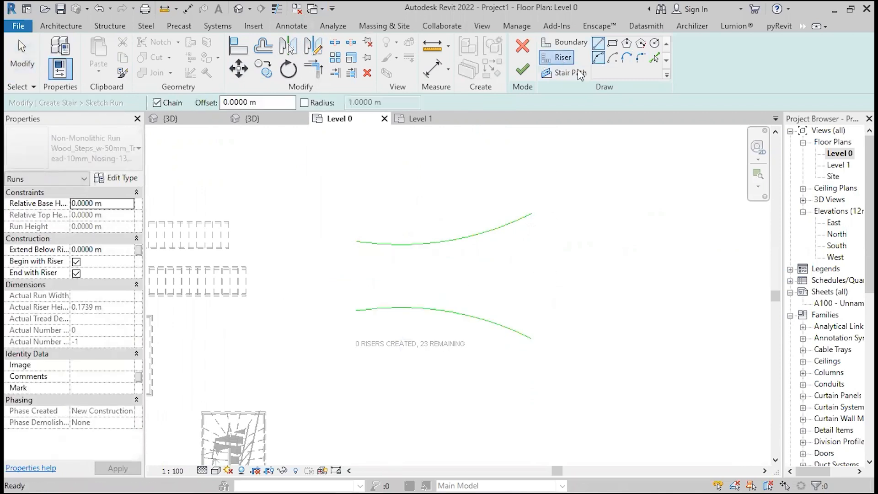
left_click(356, 309)
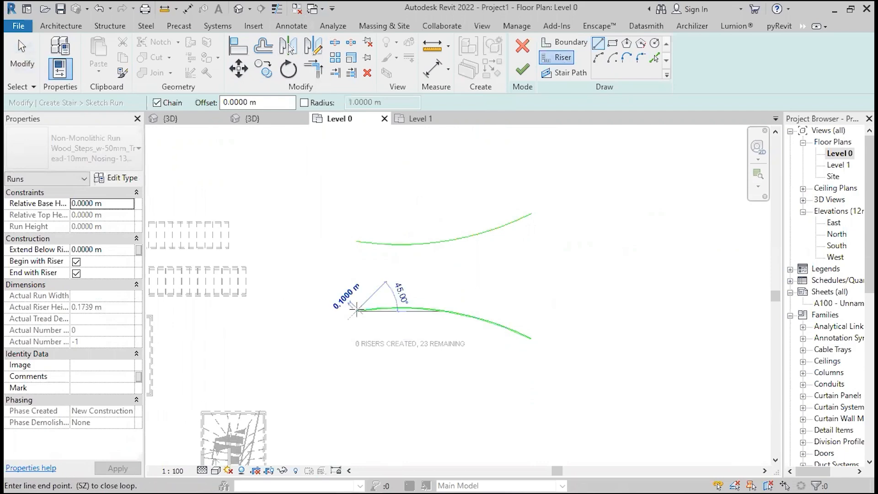
left_click(356, 241)
key("Escape")
key("Escape")
Copy the riser five times along the run, the first copy 0.4 m away and the last 2.8 m beyond the fourth
left_click(356, 283)
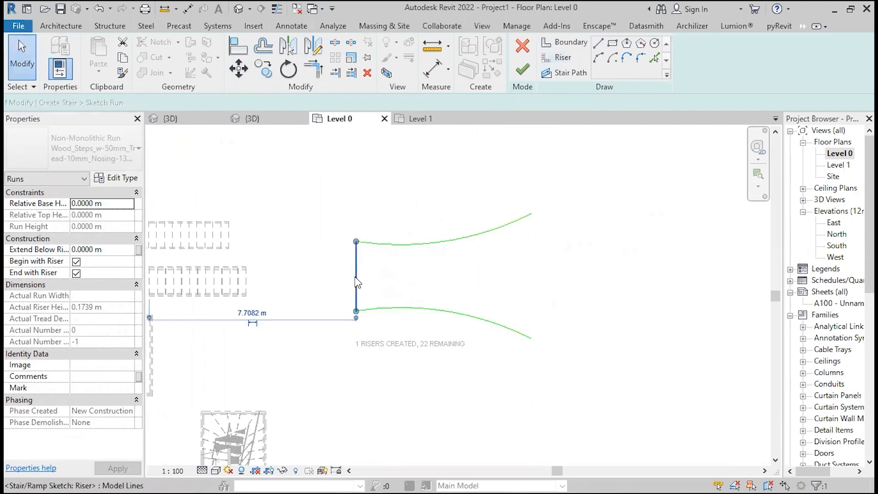
key("c")
key("o")
left_click(357, 277)
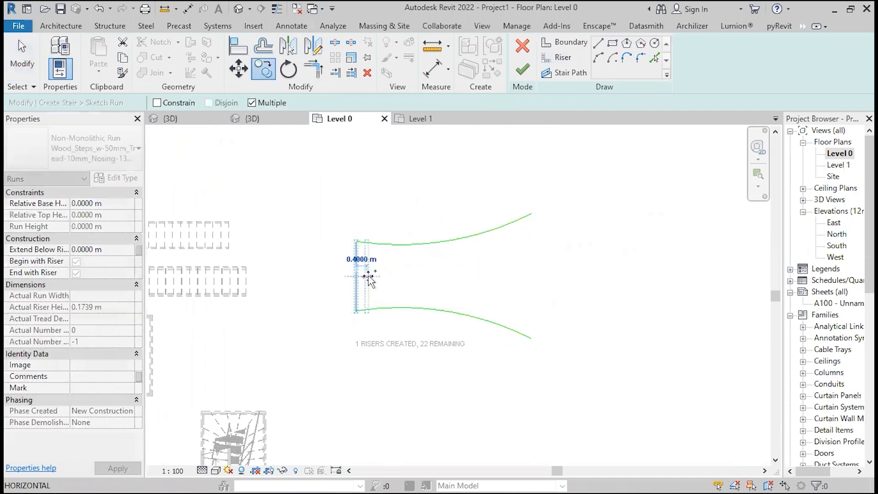
left_click(367, 276)
left_click(388, 276)
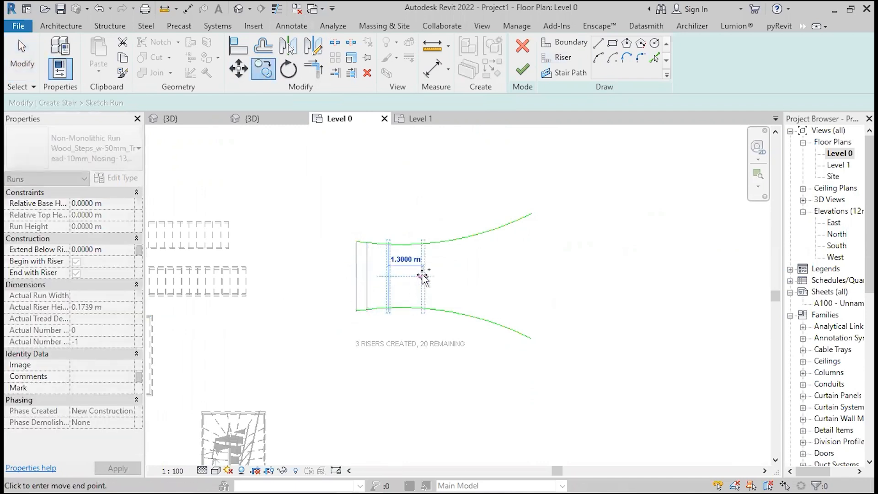
left_click(422, 277)
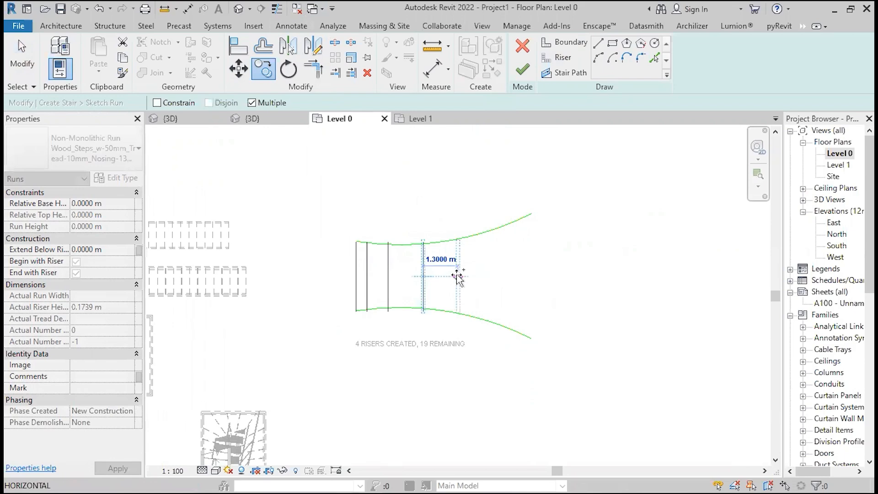
left_click(458, 275)
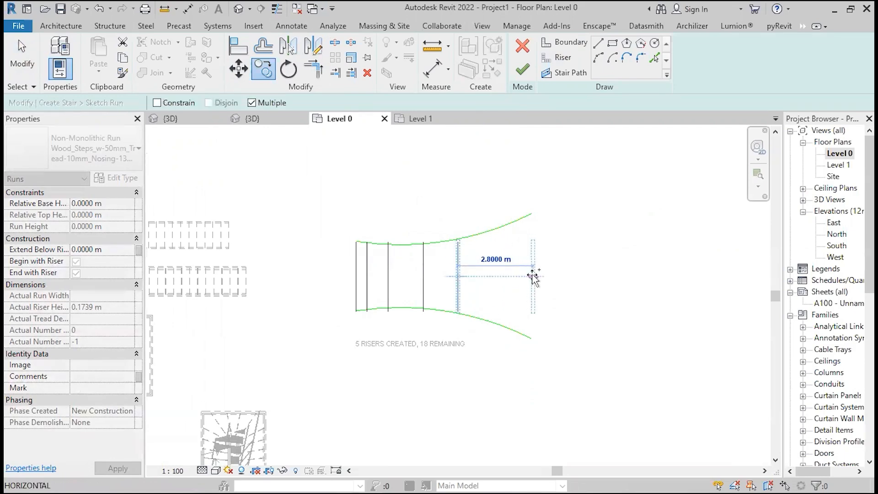
left_click(533, 276)
key("Escape")
key("Escape")
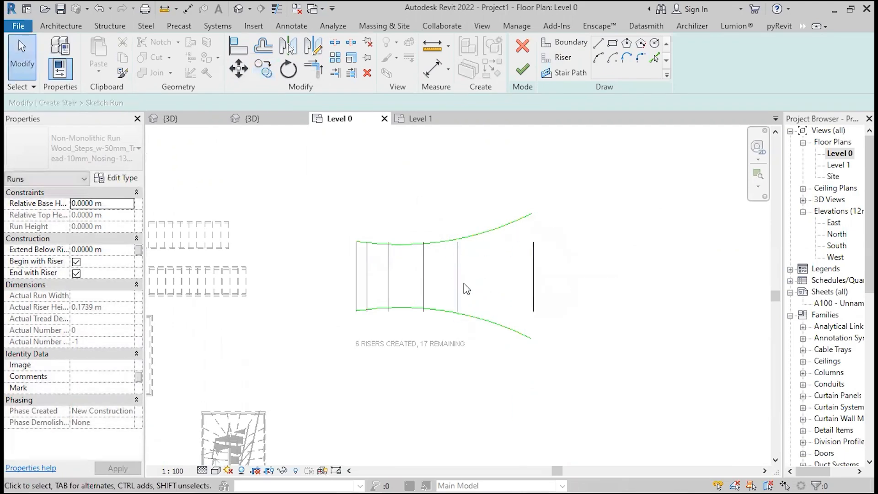
Trim the last riser into corners with the upper and lower boundary arcs at the wide end
key("t")
key("r")
left_click(533, 275)
left_click(526, 217)
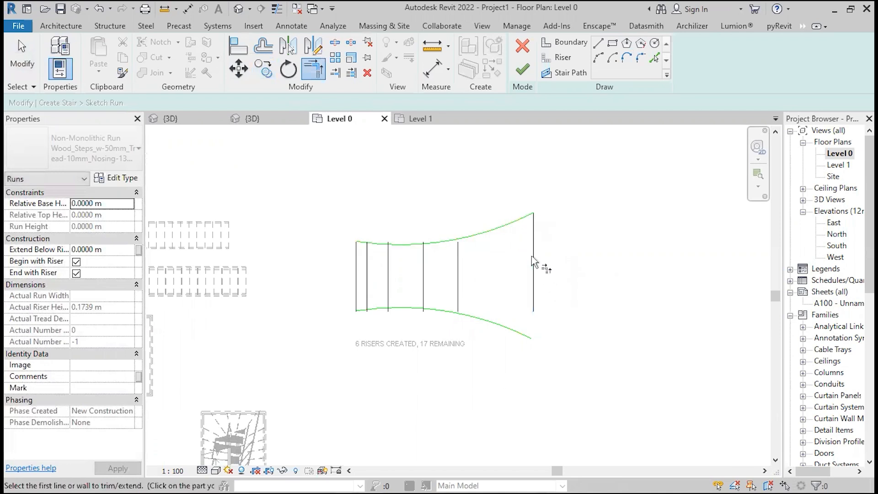
left_click(532, 270)
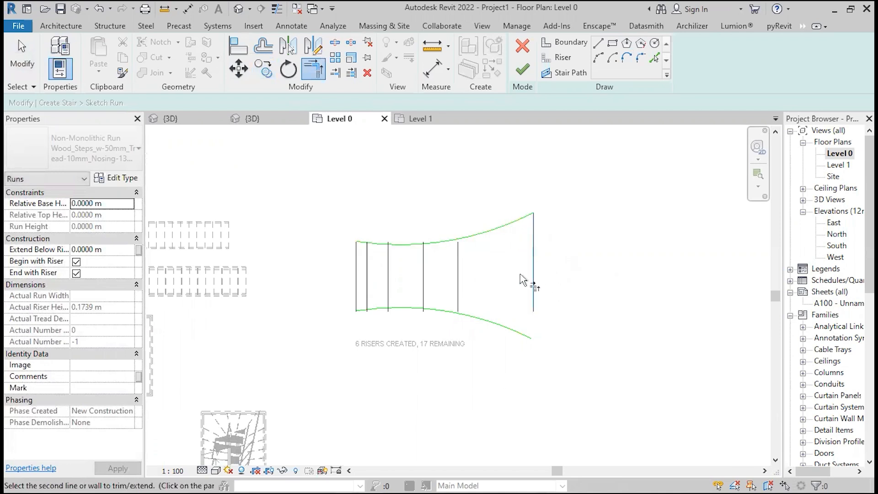
left_click(505, 329)
Trim or extend the four intermediate risers to the upper boundary arc using Trim/Extend Multiple Elements
scroll(392, 251, "up", 5)
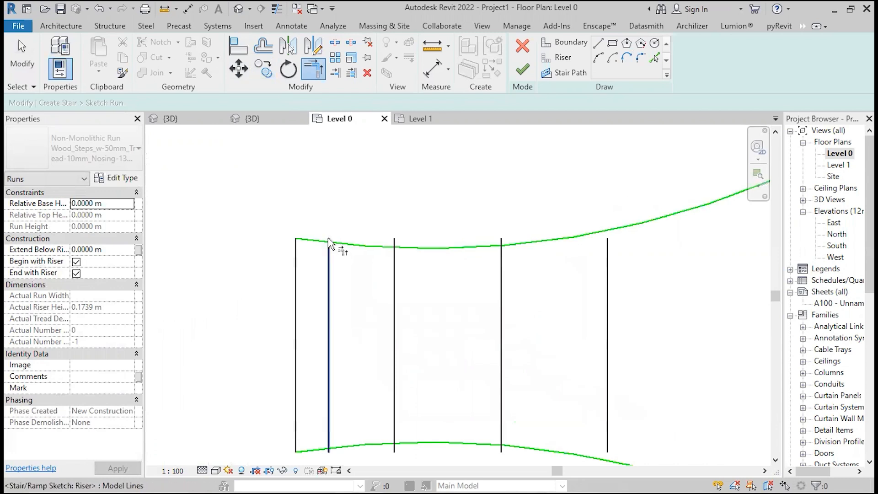
scroll(331, 248, "up", 3)
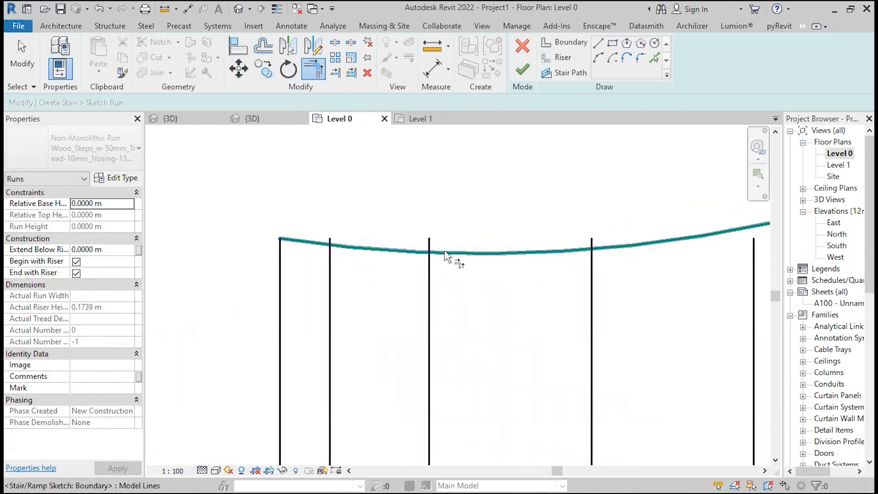
scroll(444, 256, "down", 2)
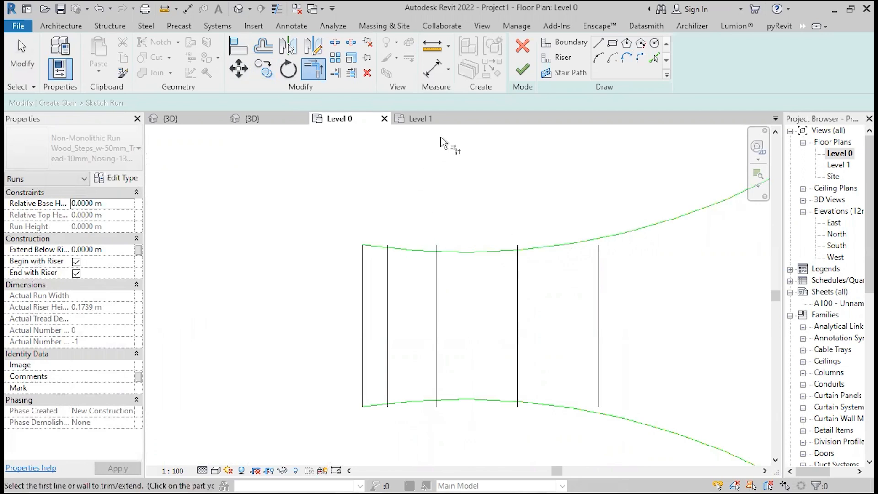
left_click(350, 73)
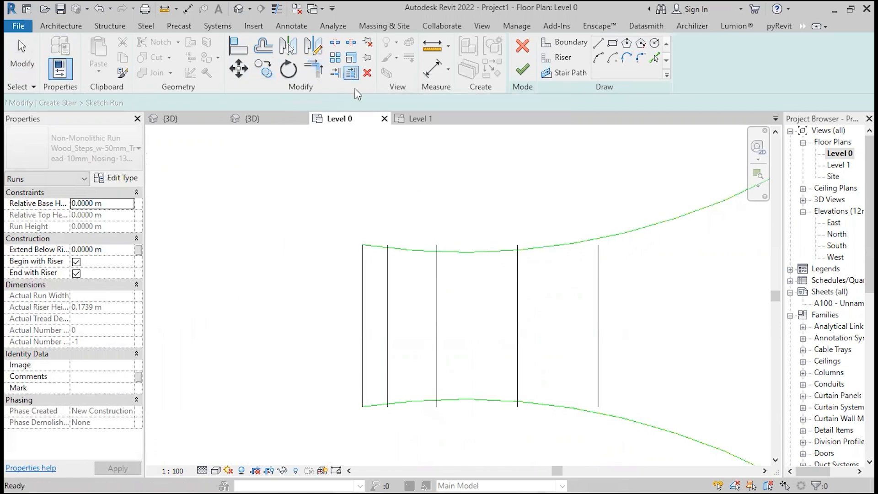
left_click(475, 254)
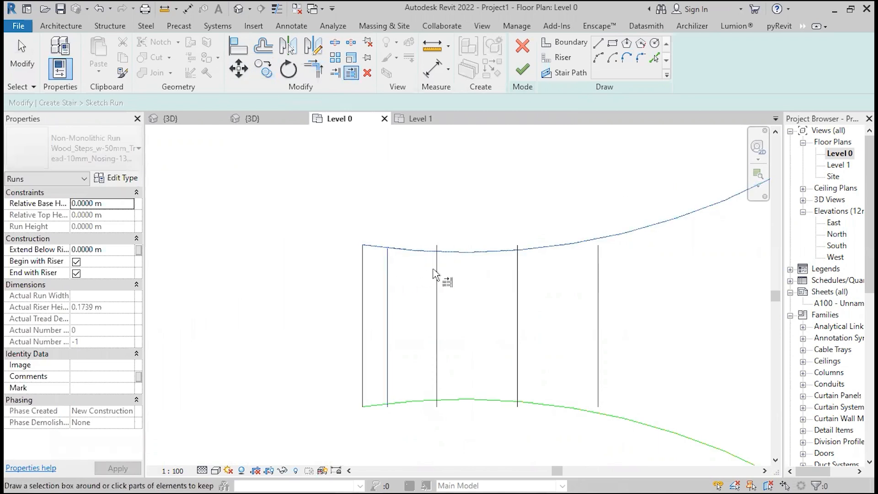
left_click(437, 274)
left_click(517, 284)
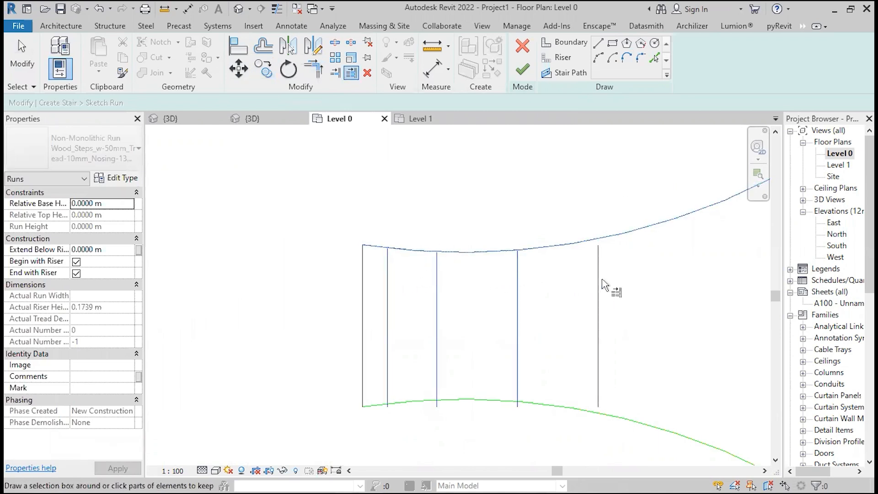
left_click(596, 295)
middle_click_drag(390, 163, 353, 102)
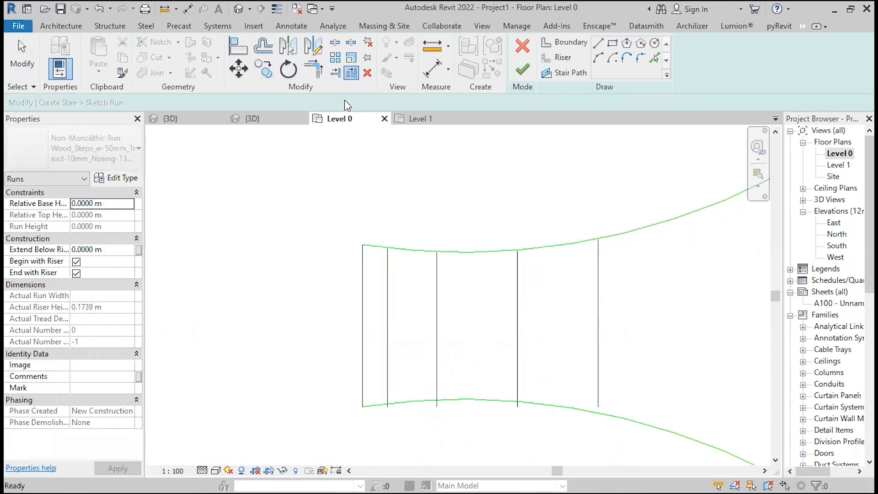
key("Escape")
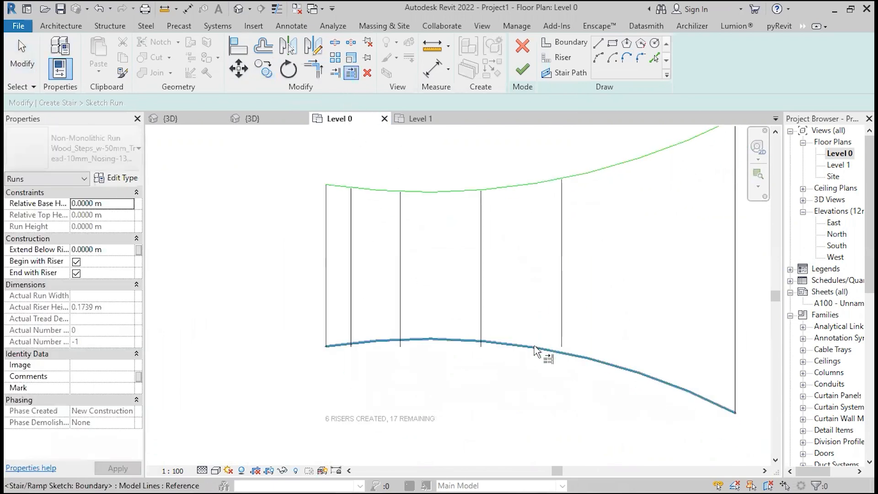
Trim or extend the lower ends of the four intermediate risers to the lower boundary arc
left_click(539, 348)
left_click(352, 336)
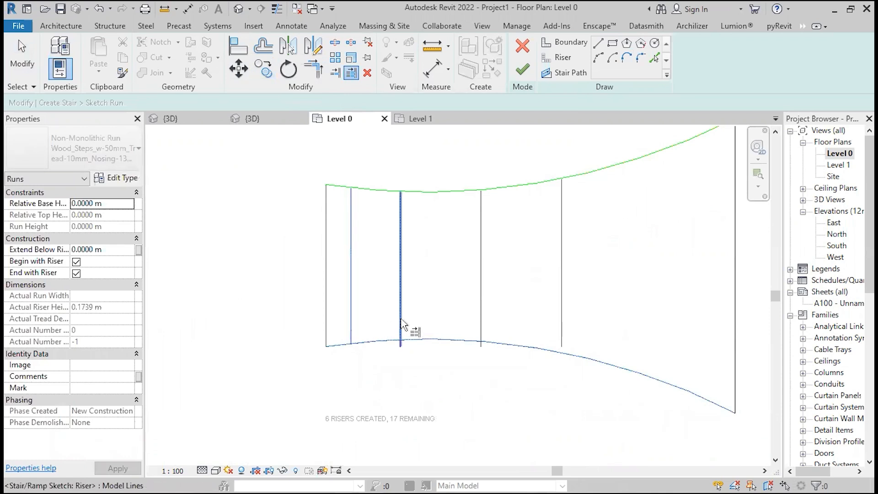
left_click(400, 327)
left_click(481, 311)
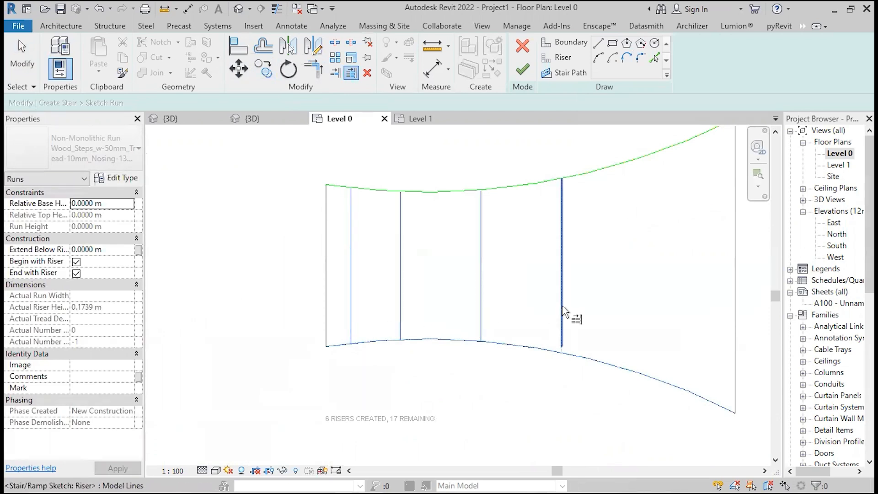
left_click(562, 297)
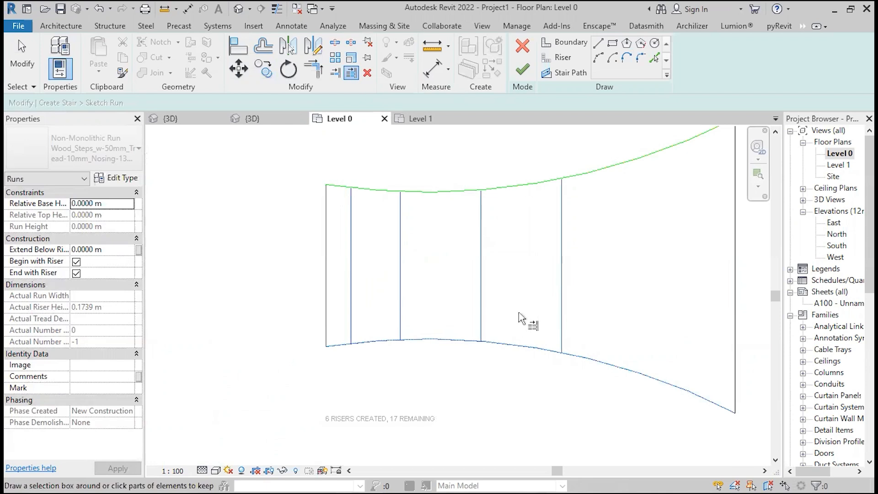
Draw a straight stair path from the middle of the first riser to the last one, and finish the run sketch and the stair
left_click(561, 75)
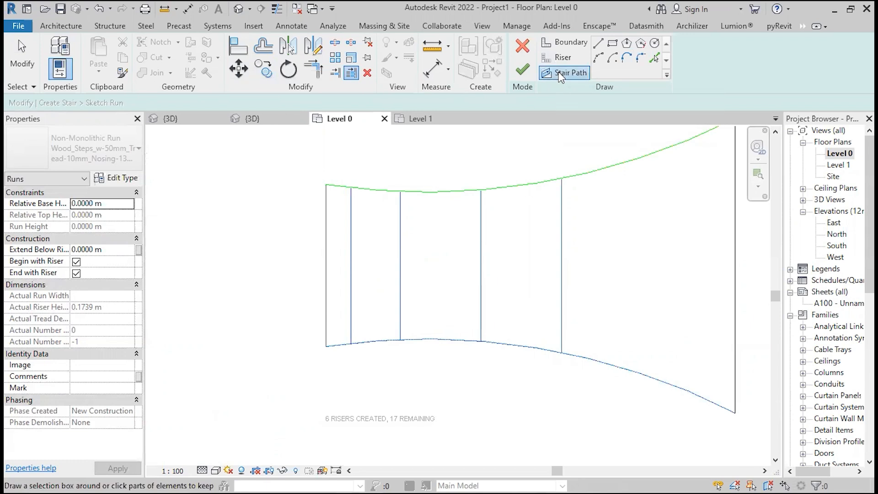
left_click(325, 265)
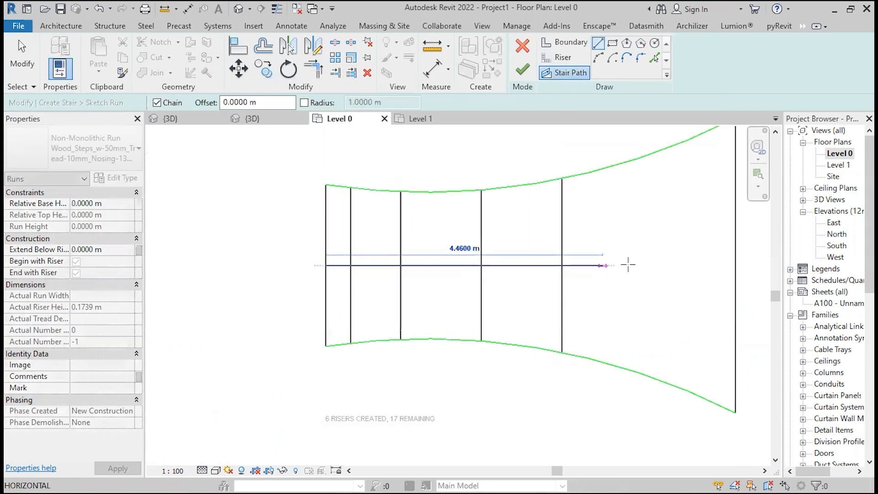
left_click(734, 265)
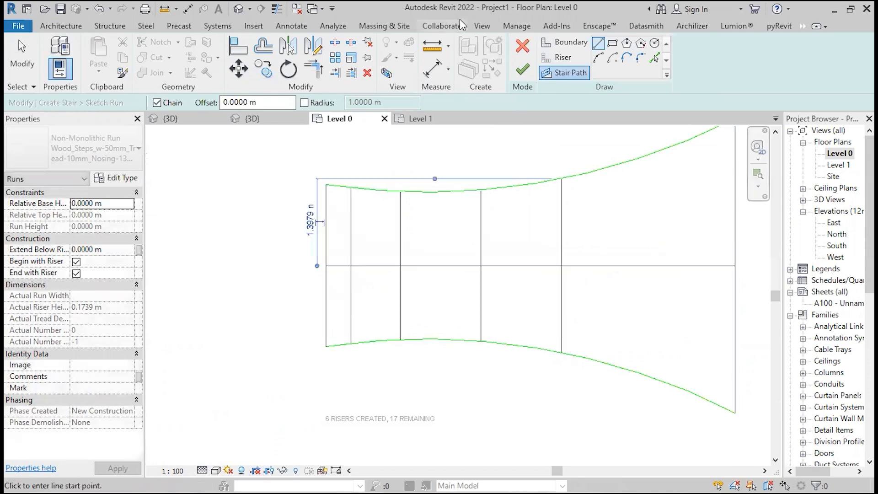
left_click(522, 72)
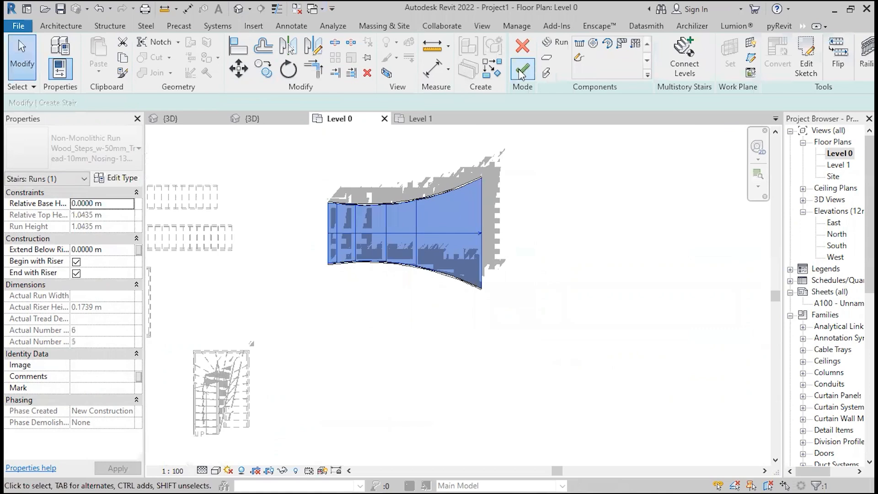
left_click(522, 72)
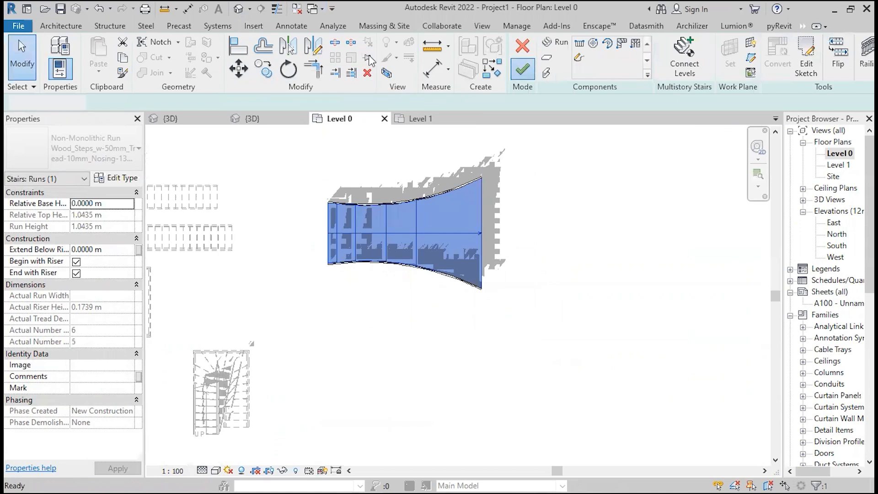
Examine the sketched curved stair with its treads and railings in the 3D view, comparing it with the other stairs
left_click(242, 8)
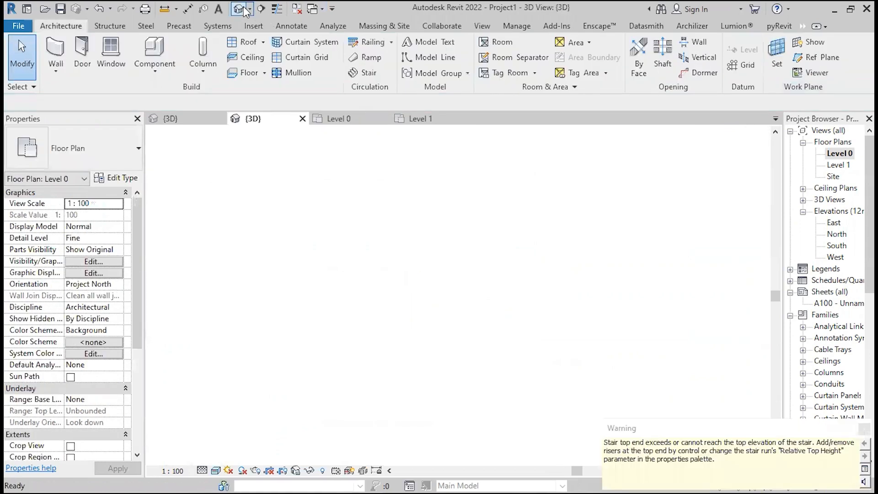
scroll(314, 285, "down", 2)
middle_click_drag(313, 285, 531, 476, "shift")
middle_click_drag(237, 266, 361, 276, "shift")
middle_click_drag(361, 276, 597, 308)
scroll(596, 309, "up", 2)
scroll(468, 422, "up", 2)
scroll(492, 402, "up", 1)
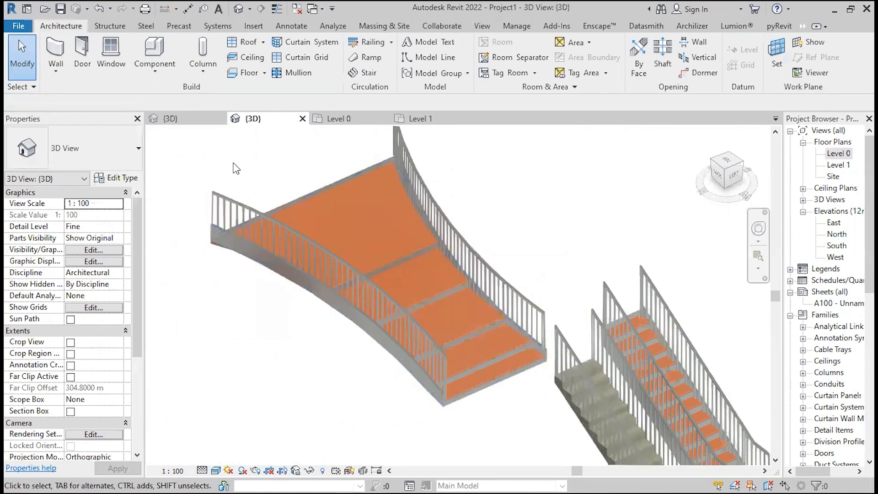
scroll(384, 256, "down", 5)
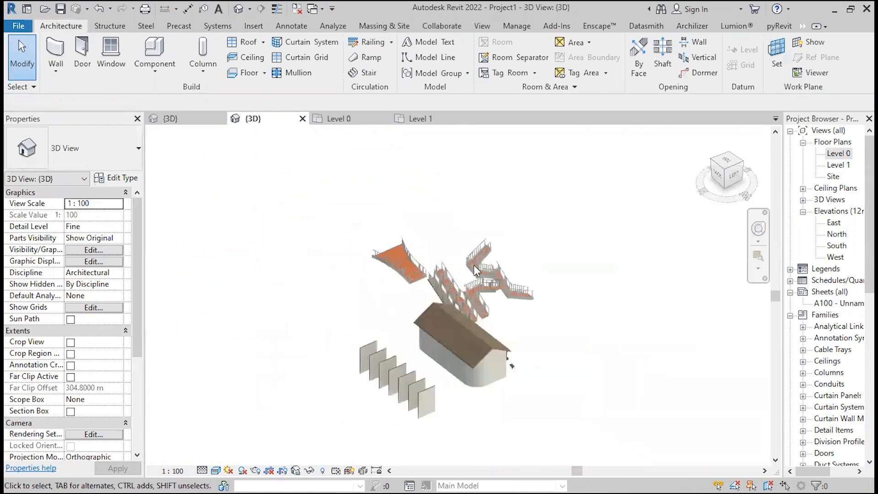
middle_click_drag(659, 415, 494, 376, "shift")
scroll(567, 256, "up", 6)
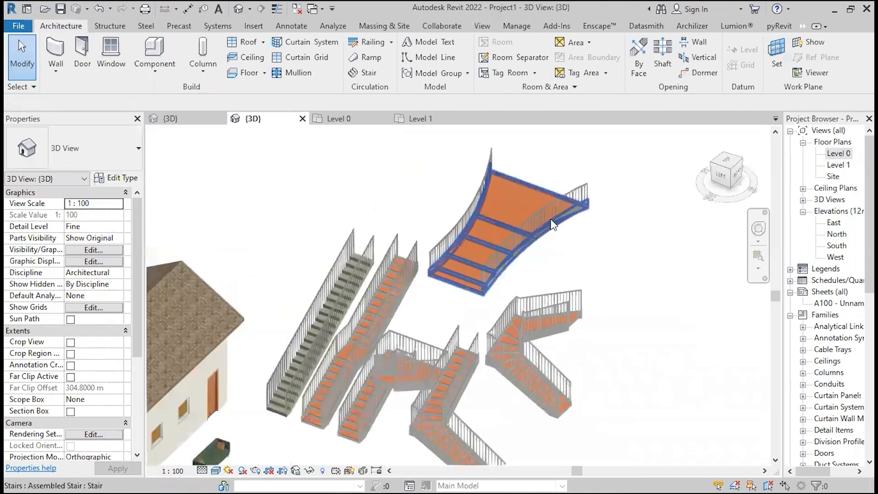
scroll(580, 263, "down", 5)
middle_click_drag(535, 238, 397, 180)
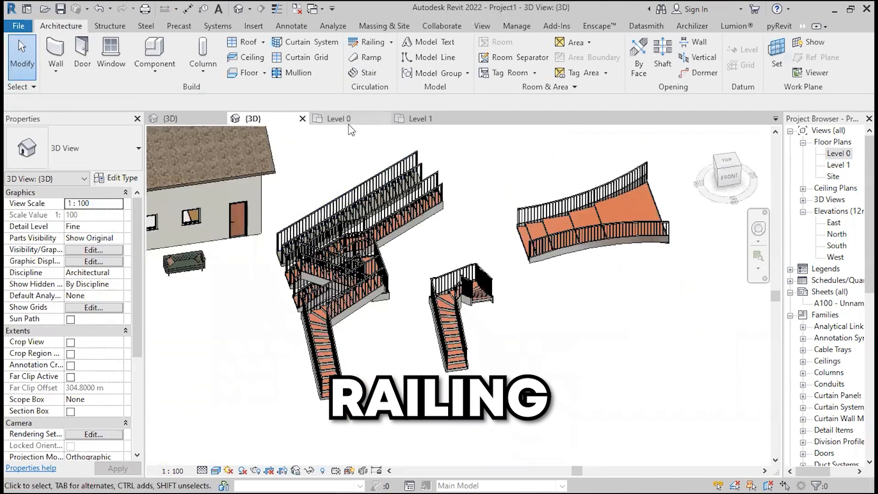
Change both railings of the first straight stair to the Glass_Panel-Bottom_Fill type
scroll(379, 169, "up", 3)
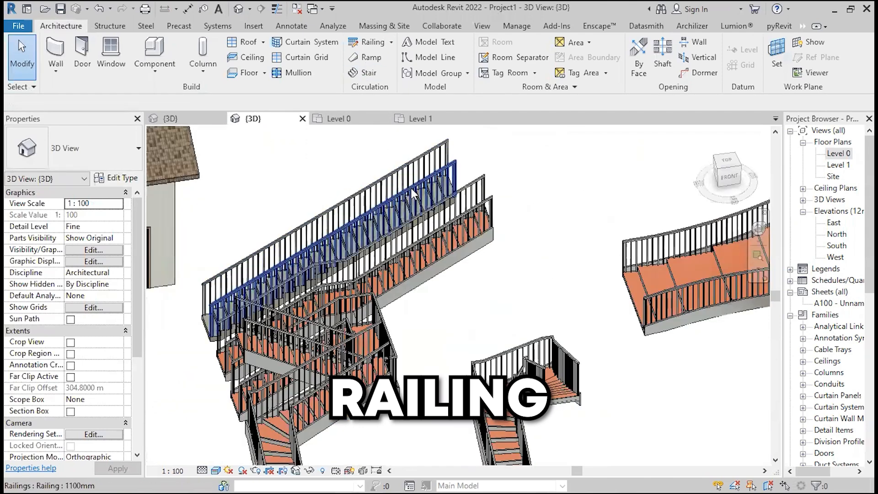
left_click(411, 194)
left_click(86, 142)
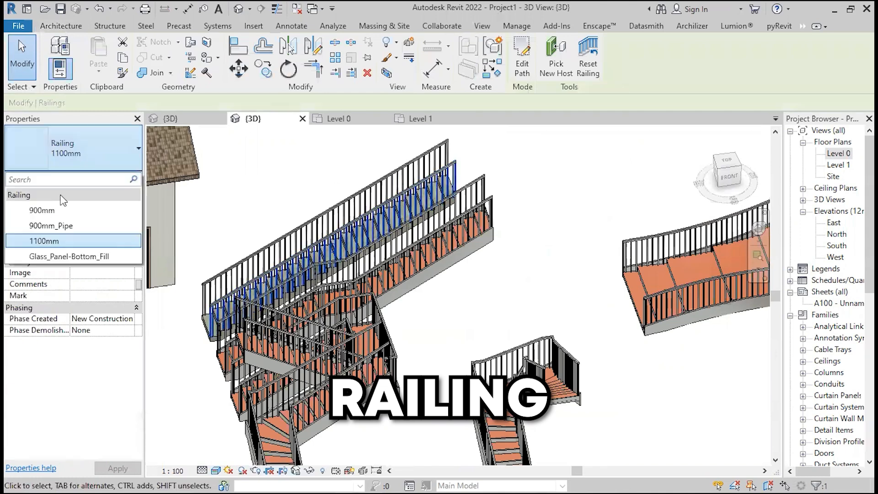
left_click(76, 256)
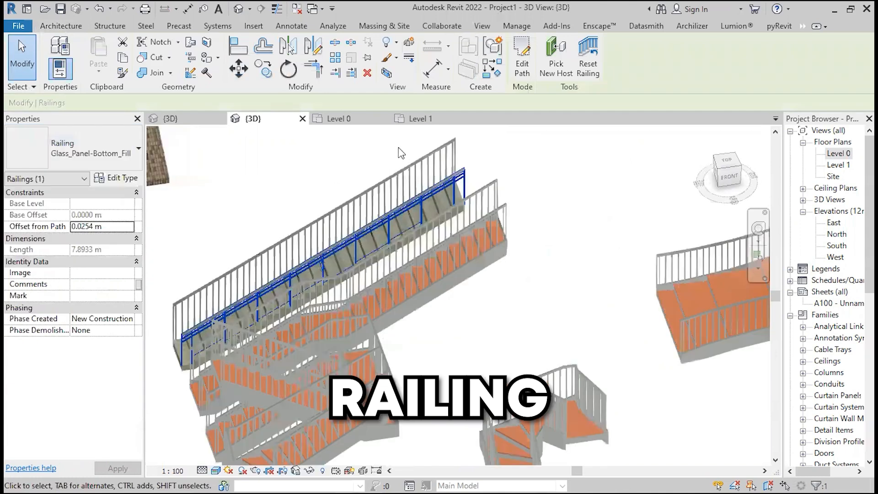
scroll(412, 189, "up", 5)
left_click(102, 153)
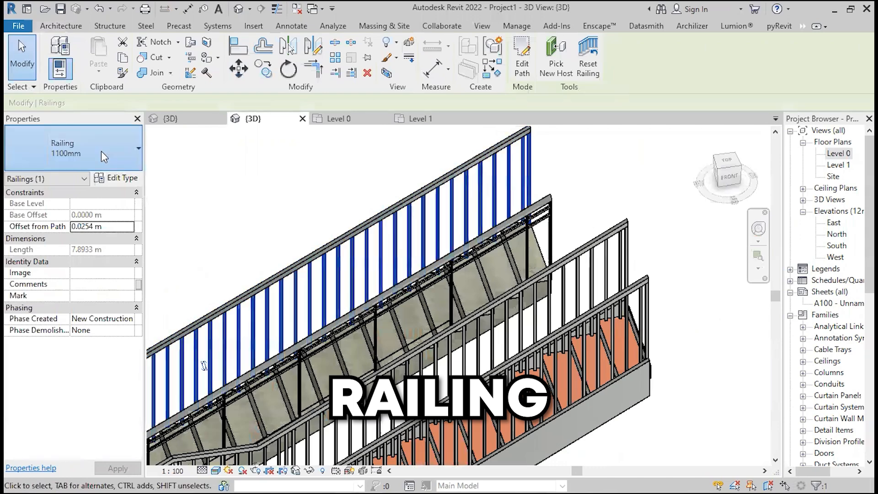
left_click(64, 256)
scroll(331, 209, "down", 4)
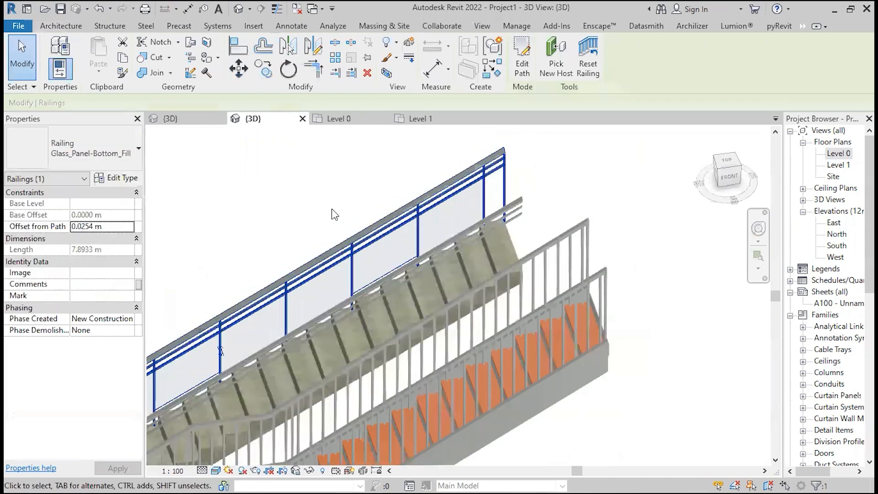
Change both railings of the neighbouring stair with the angled landing to the 900mm_Pipe type
left_click(503, 243)
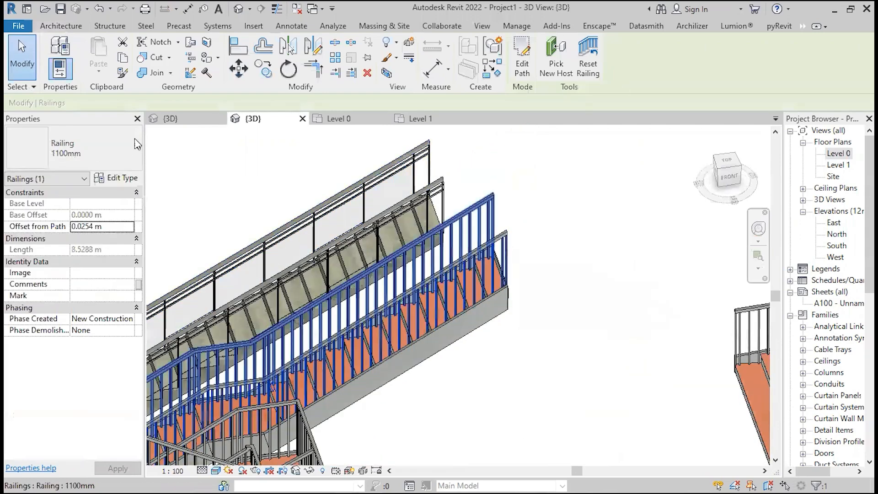
left_click(103, 138)
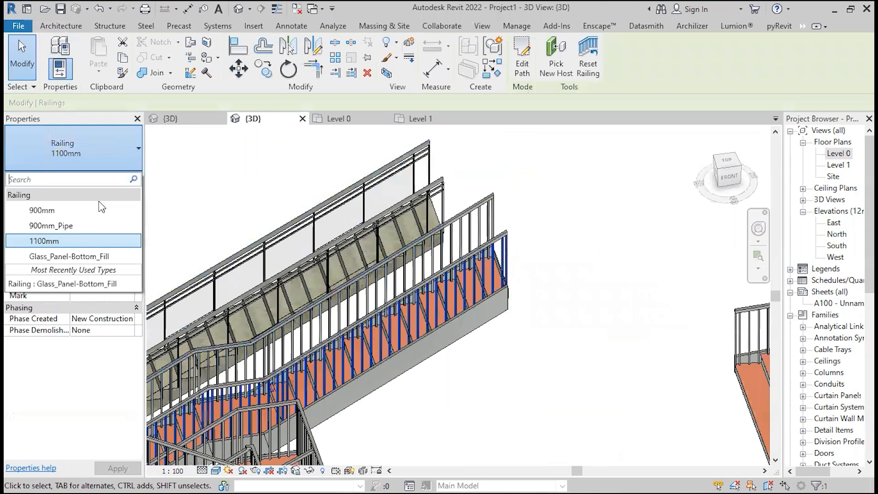
left_click(80, 224)
left_click(481, 198)
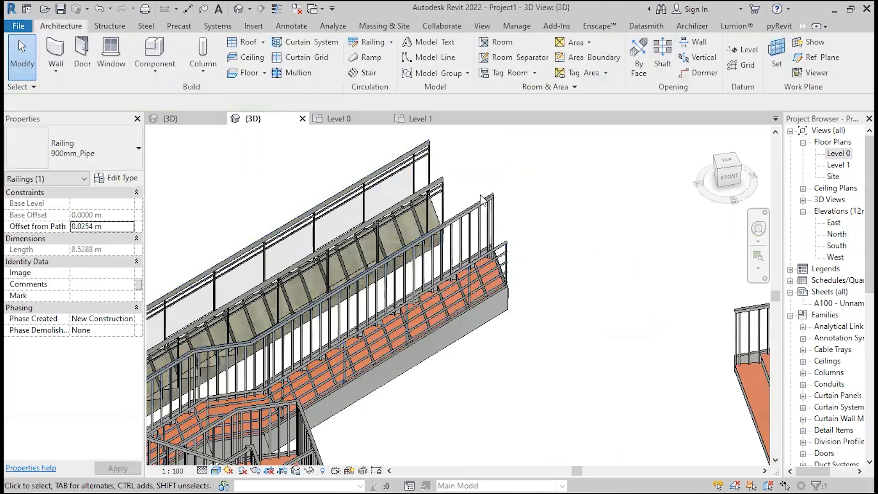
left_click(478, 208)
left_click(91, 149)
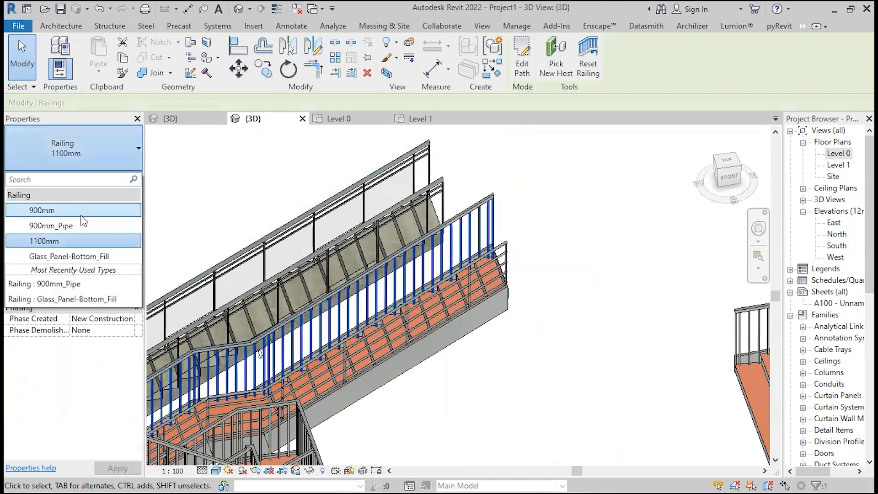
left_click(80, 225)
left_click(562, 307)
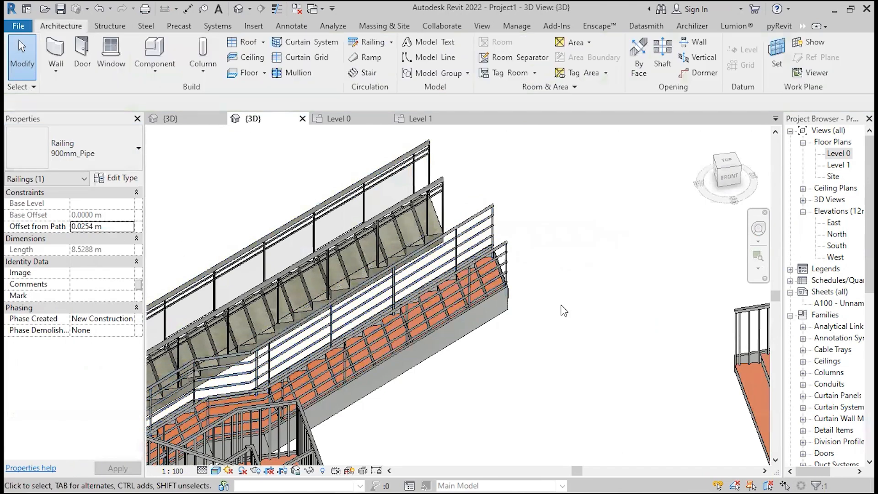
Close all inactive views, keeping the current 3D view of the stairs open
scroll(397, 197, "down", 2)
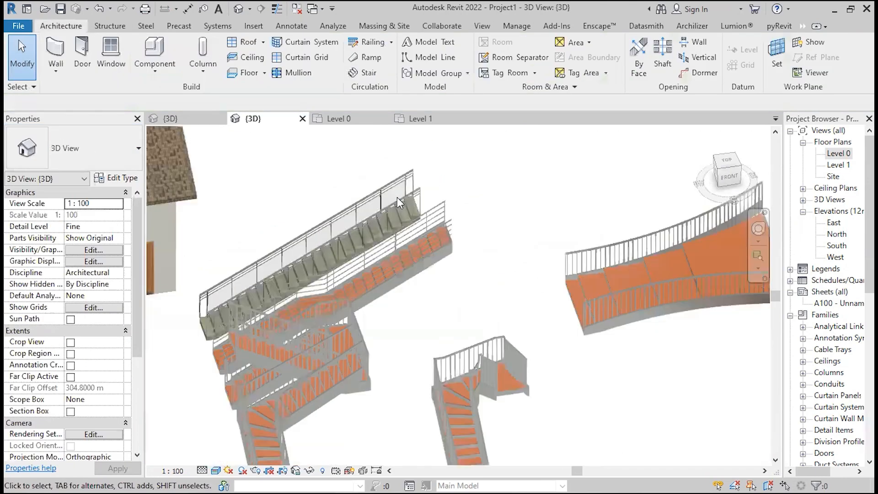
scroll(397, 196, "up", 2)
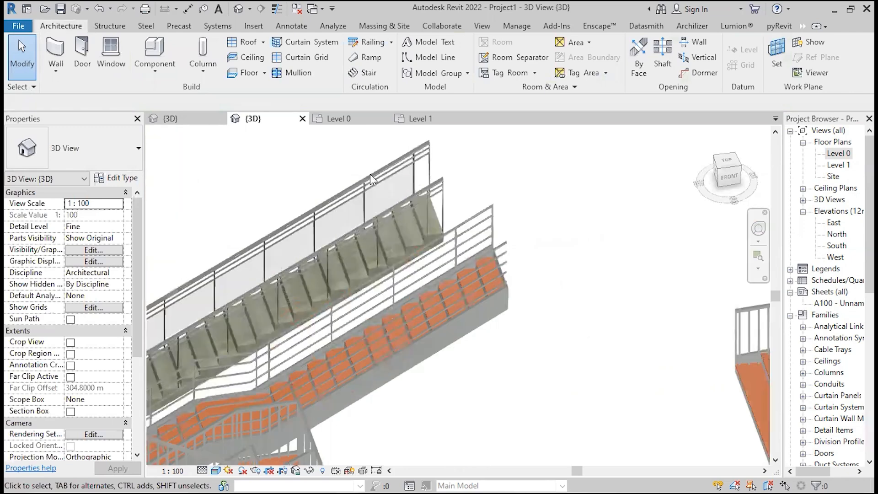
left_click(297, 8)
Switch to the progress les project's 3D view, dismiss the save reminder, and examine the house's balcony railing
left_click(170, 118)
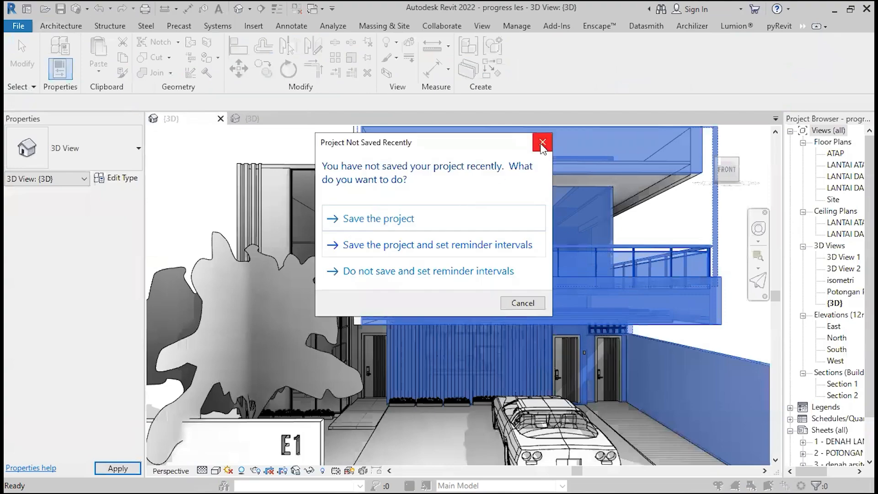
left_click(542, 144)
scroll(315, 211, "down", 4)
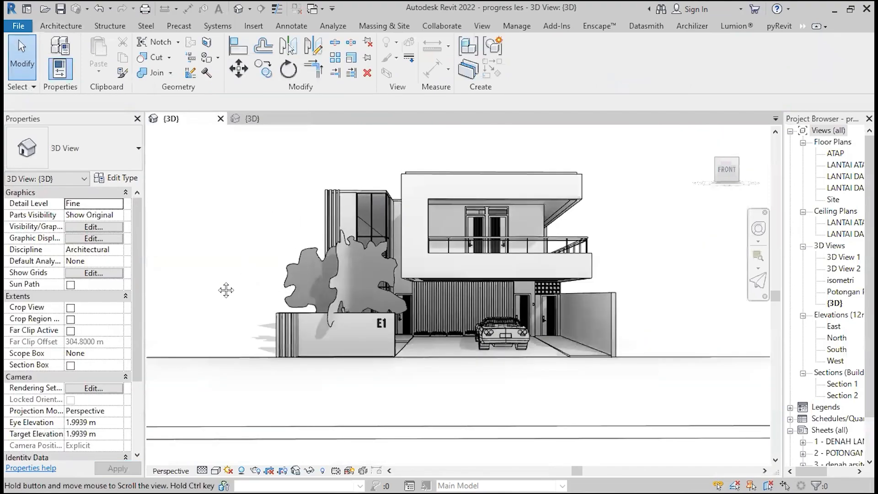
middle_click_drag(225, 289, 206, 289, "shift")
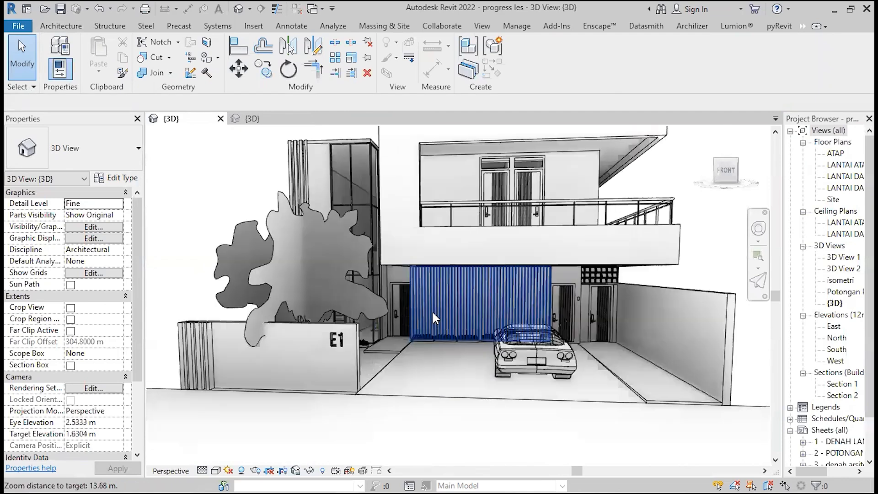
Return to Project1's 3D view of the stairs and open the Level 0 floor plan
left_click(269, 120)
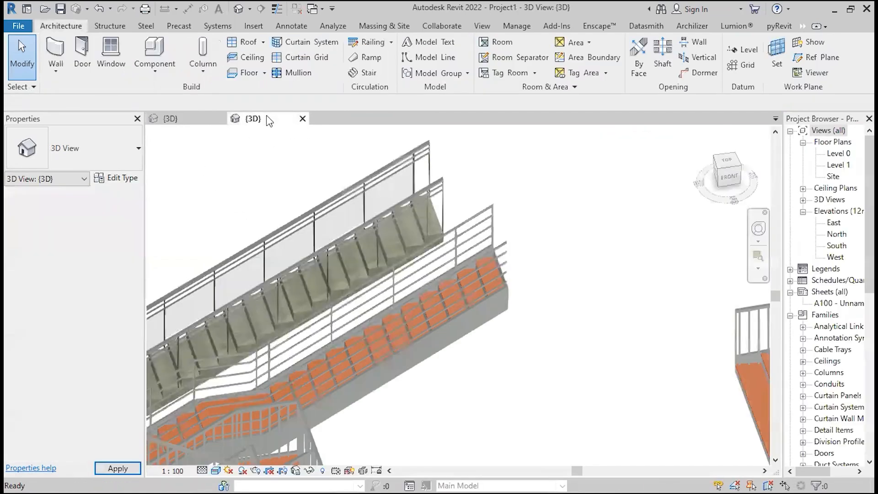
scroll(382, 248, "down", 6)
middle_click_drag(442, 400, 482, 400)
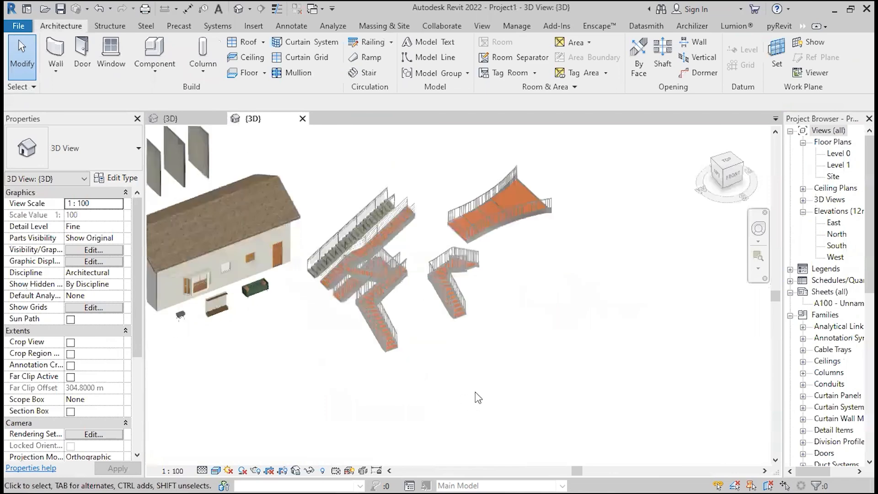
scroll(419, 264, "up", 3)
middle_click_drag(435, 296, 423, 337)
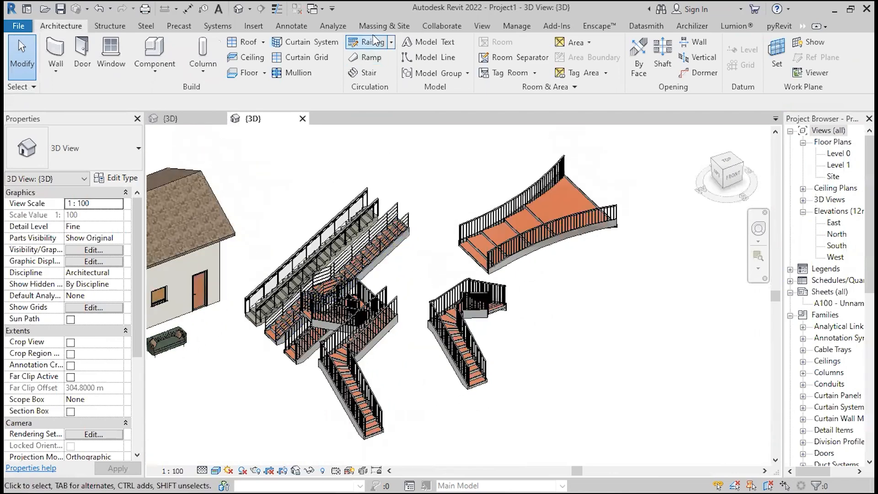
scroll(420, 188, "down", 3)
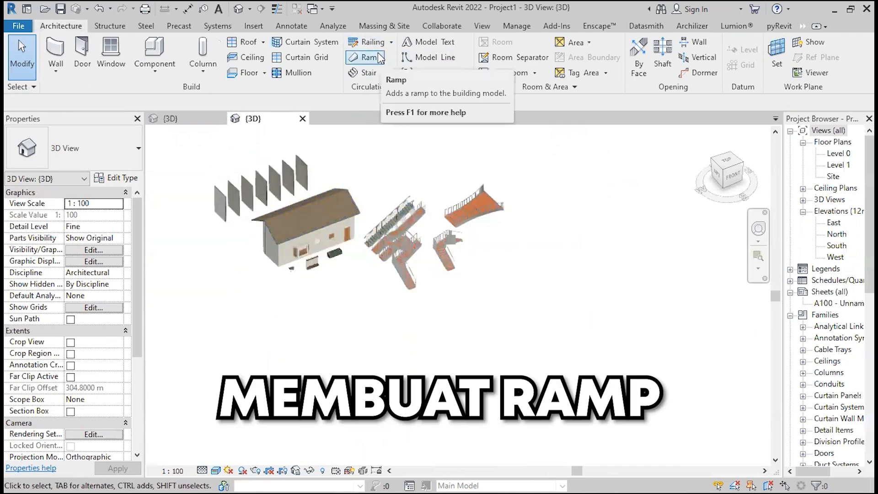
double_click(838, 153)
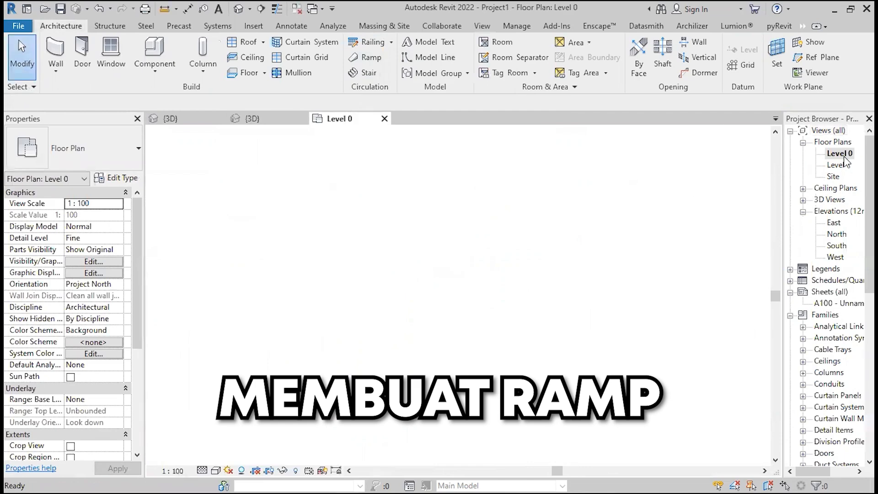
middle_click_drag(415, 403, 513, 304)
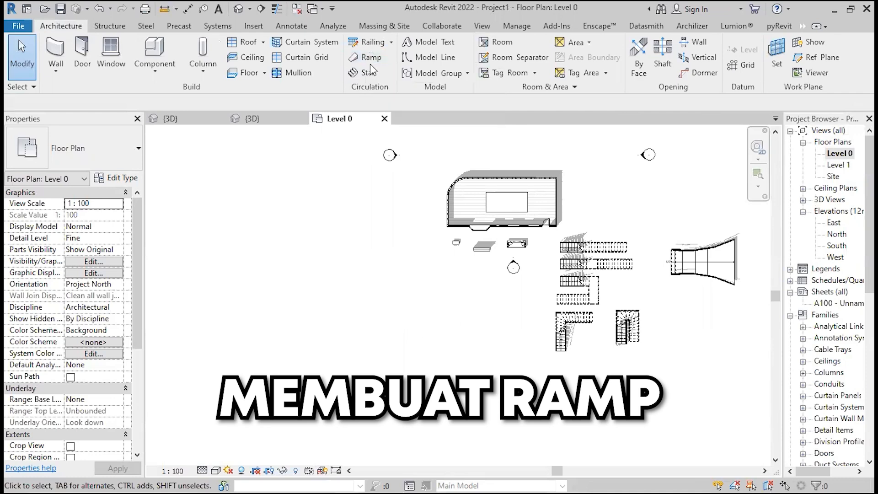
left_click(410, 316)
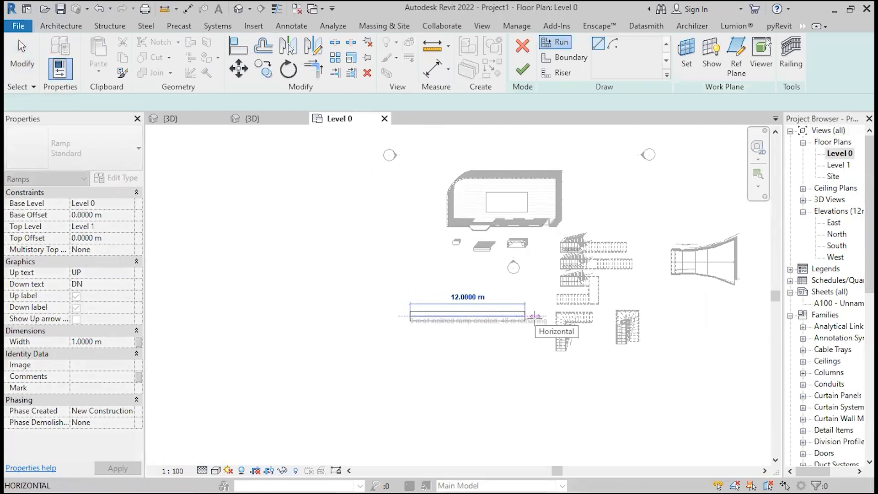
scroll(534, 315, "up", 4)
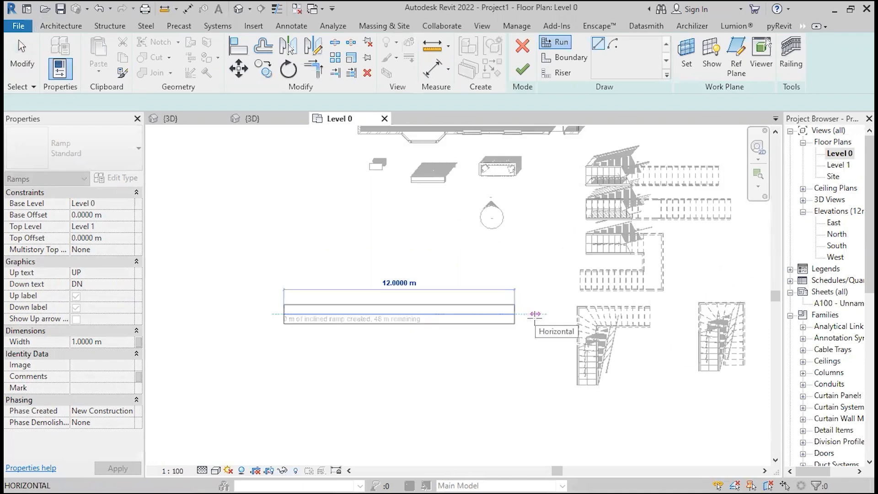
scroll(534, 315, "down", 5)
left_click(523, 46)
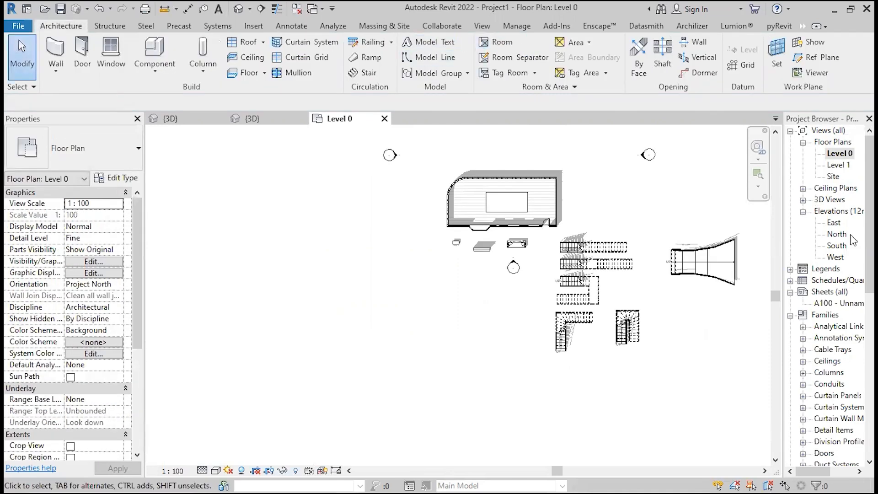
Create a long rectangular Lantai Kayu floor of about 12.15 m² below the furniture on Level 0
left_click(242, 72)
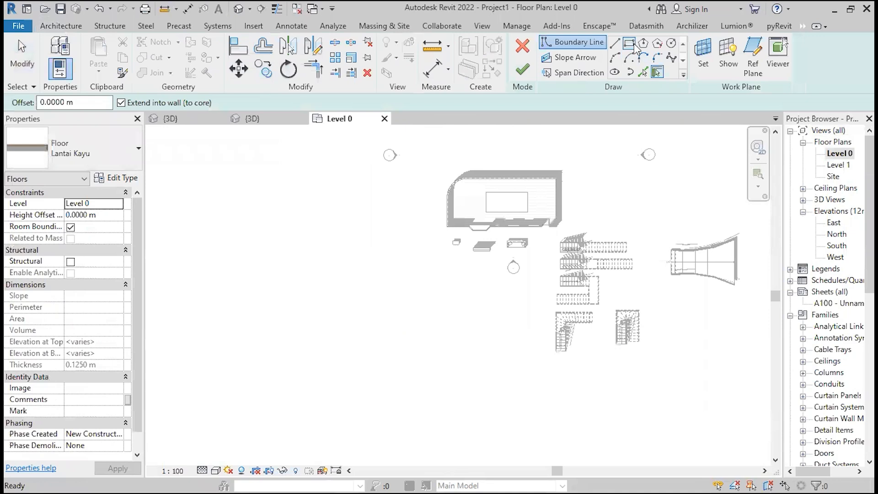
scroll(448, 315, "up", 2)
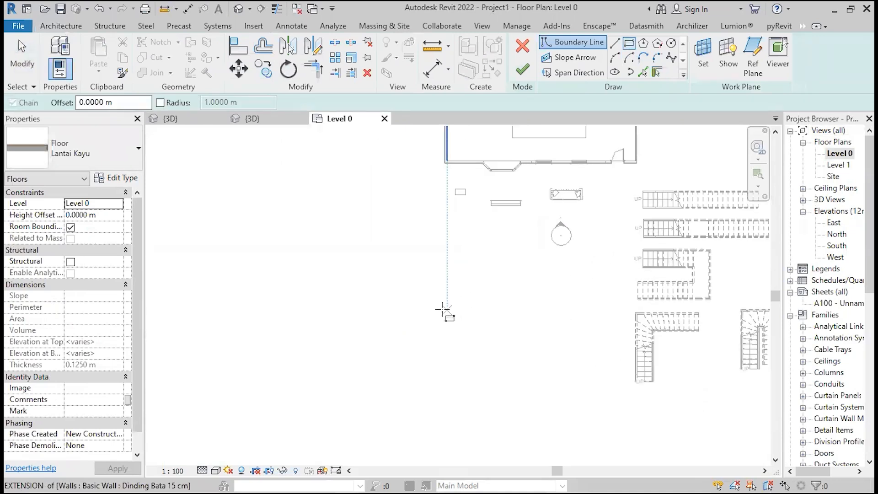
left_click(441, 315)
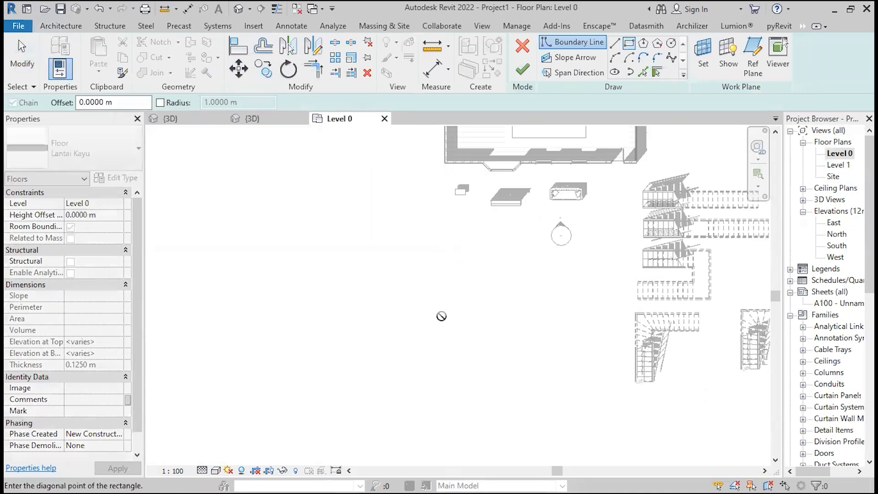
left_click(577, 291)
key("Escape")
key("Escape")
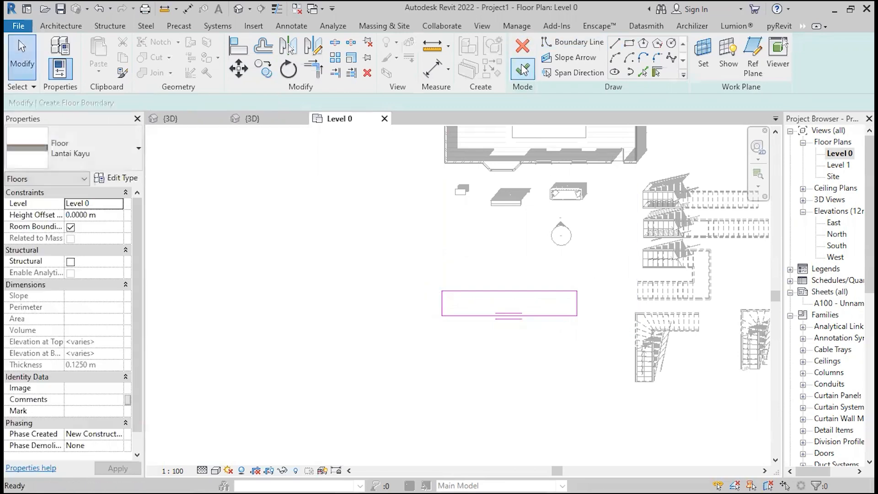
left_click(524, 69)
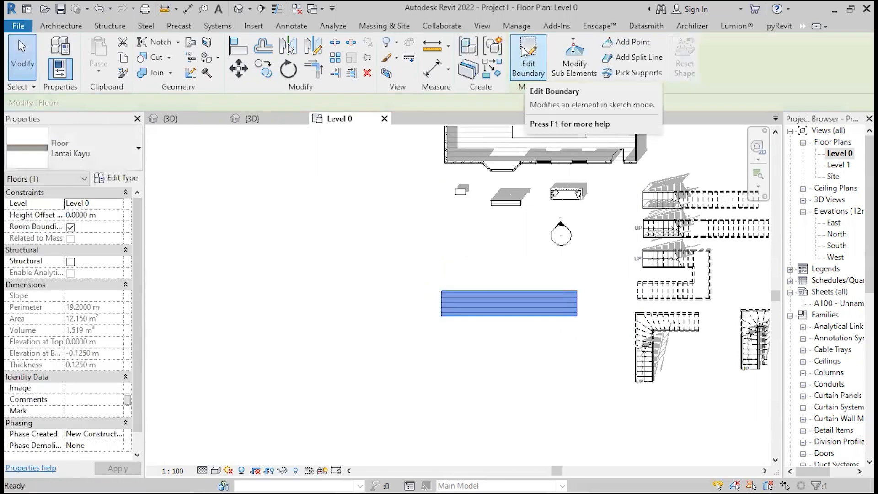
Open the 3D view and modify the wooden floor's sub-elements, raising the short edge nearest the stairs to an elevation of 2 m
left_click(248, 13)
scroll(369, 246, "up", 5)
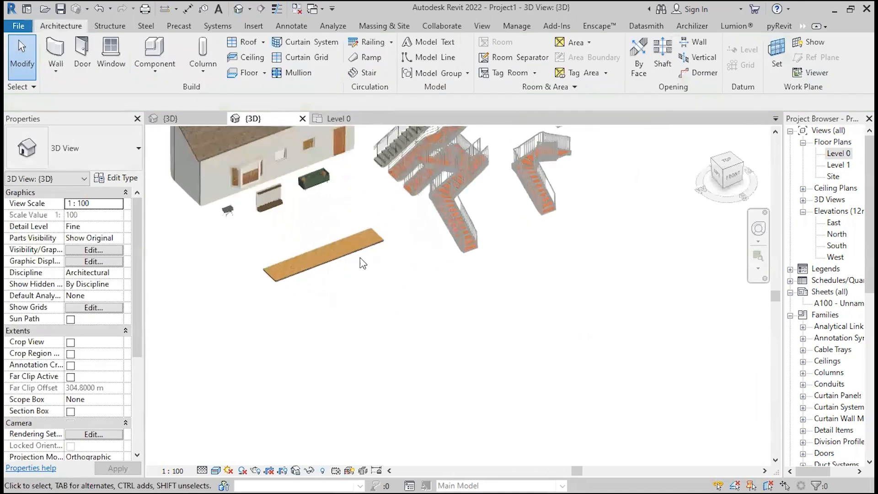
left_click(369, 246)
middle_click_drag(381, 307, 524, 324)
scroll(525, 227, "up", 3)
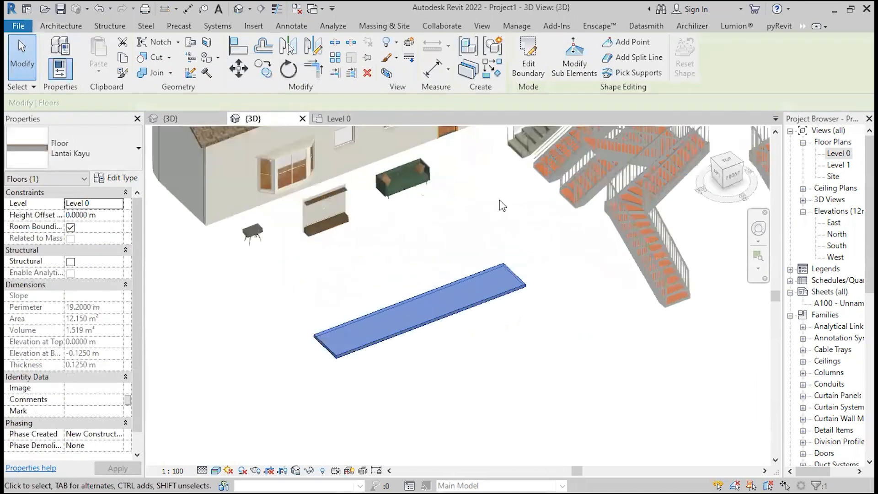
middle_click_drag(529, 238, 607, 300)
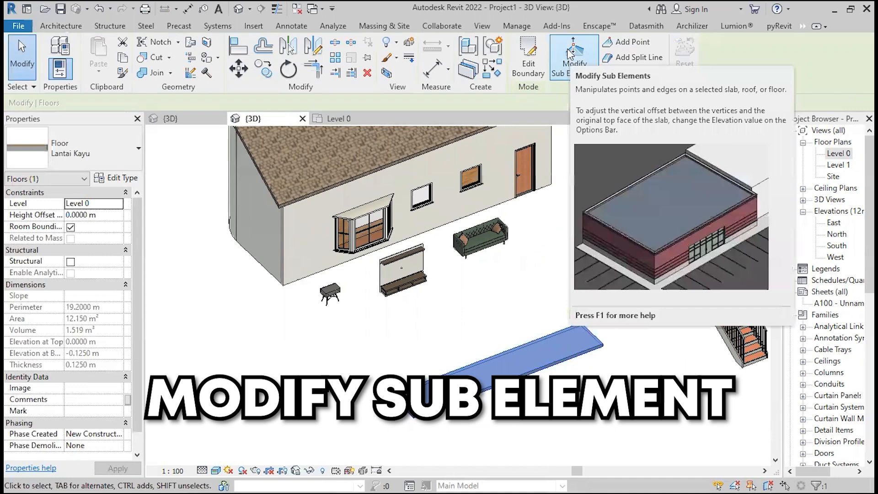
left_click(570, 54)
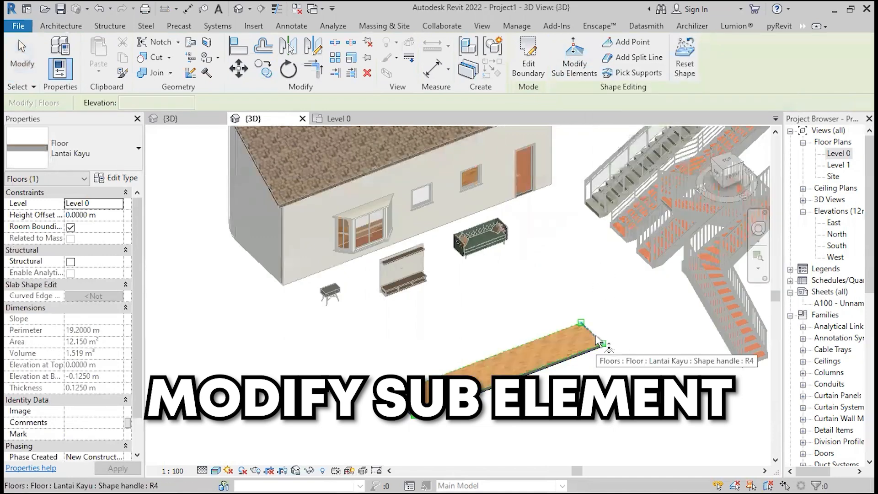
scroll(597, 339, "up", 4)
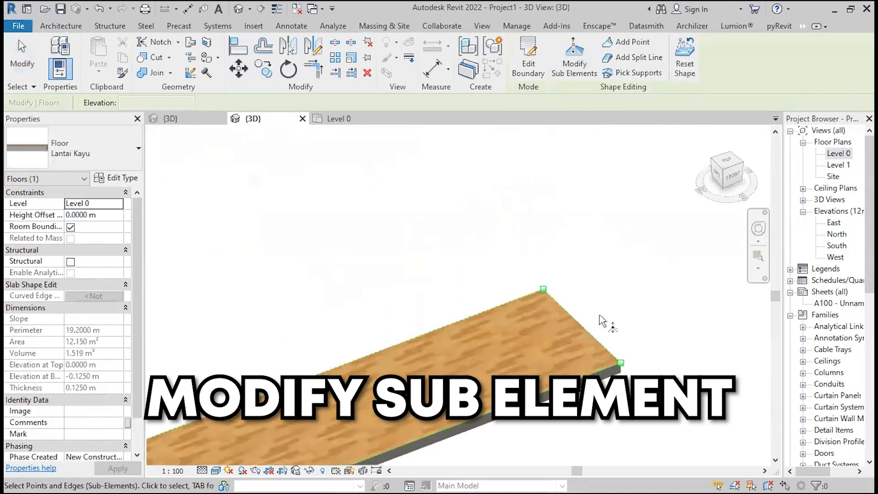
left_click(593, 341)
left_click(595, 324)
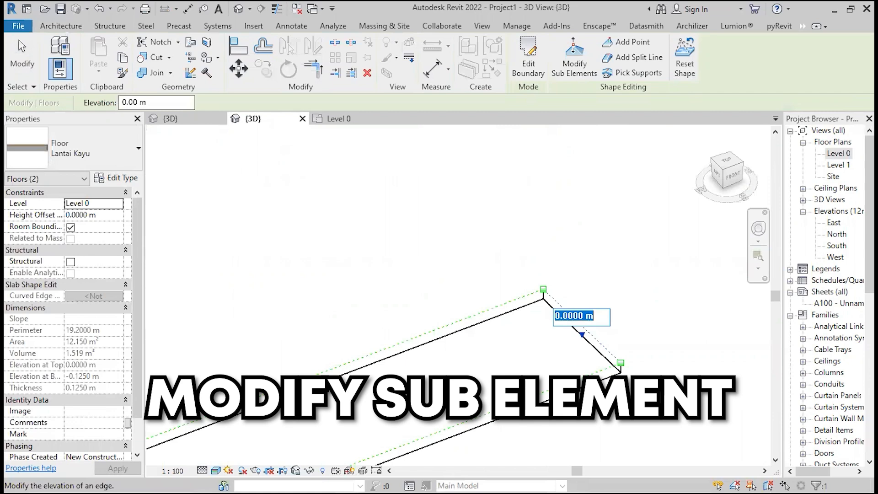
type("2")
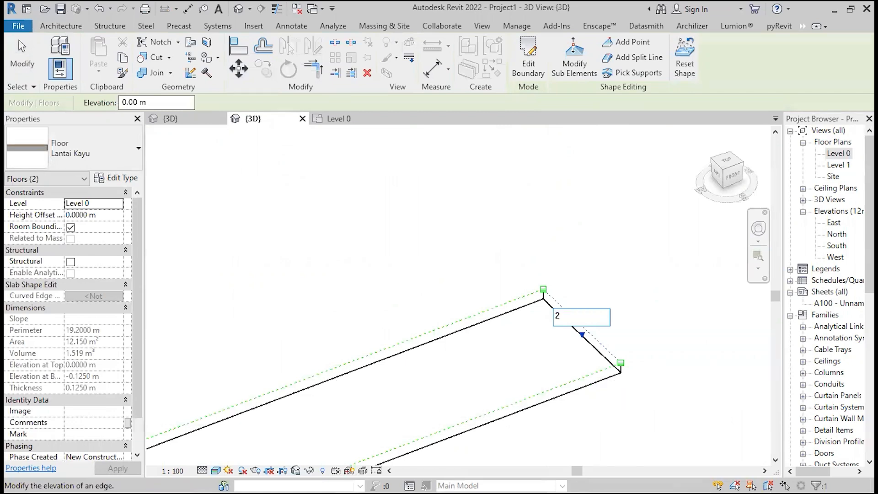
key("Return")
scroll(490, 239, "down", 5)
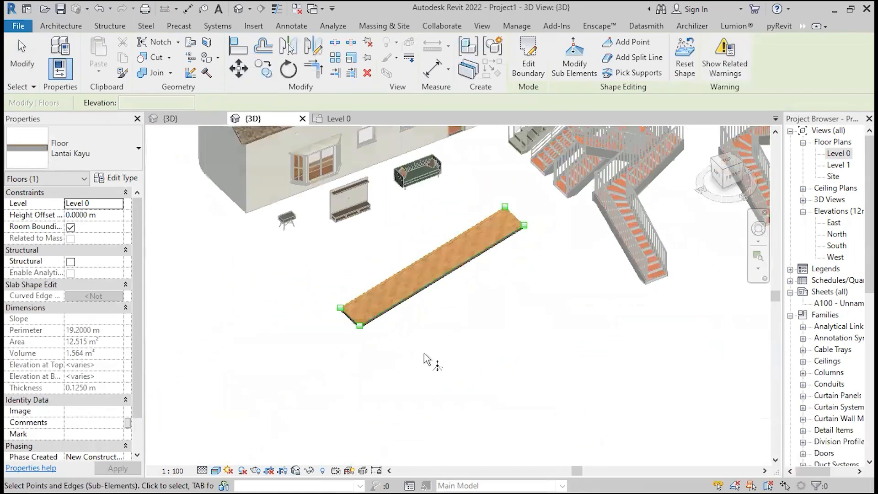
middle_click_drag(424, 359, 373, 323, "shift")
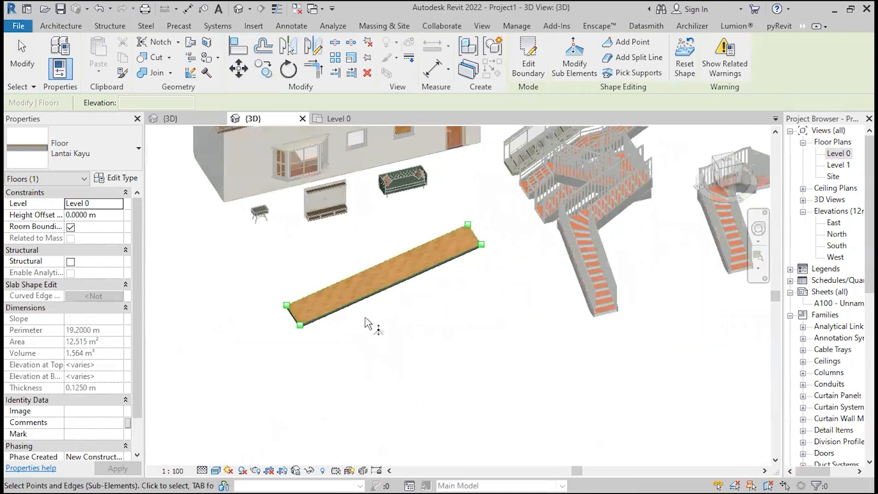
Leave sub-element editing and undo the elevation change of the wooden floor's edge
left_click(37, 59)
key("ctrl+z")
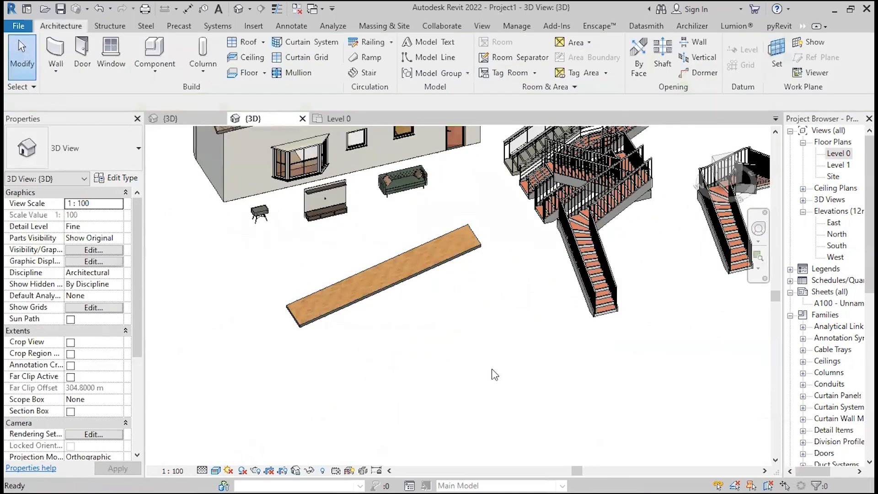
scroll(459, 316, "down", 6)
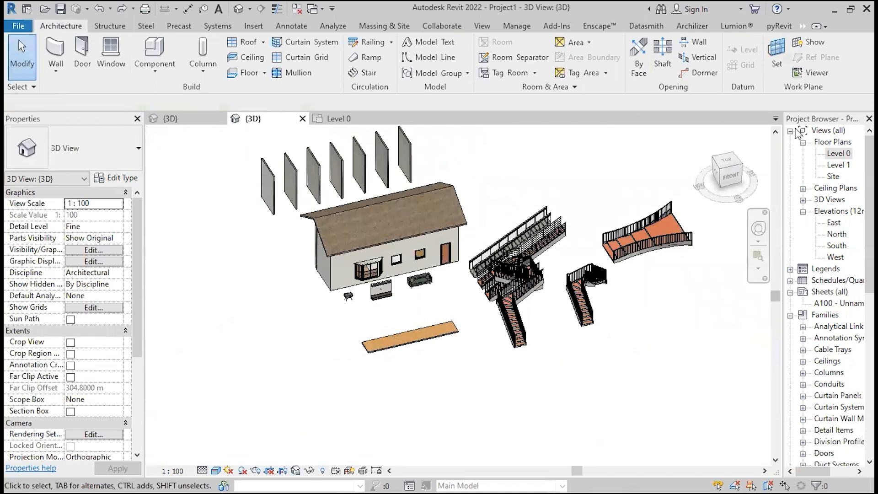
Edit the wooden floor's boundary in the Level 0 plan and draw an 8.1 m slope arrow along its centreline, pointing toward the stairs
left_click(441, 341)
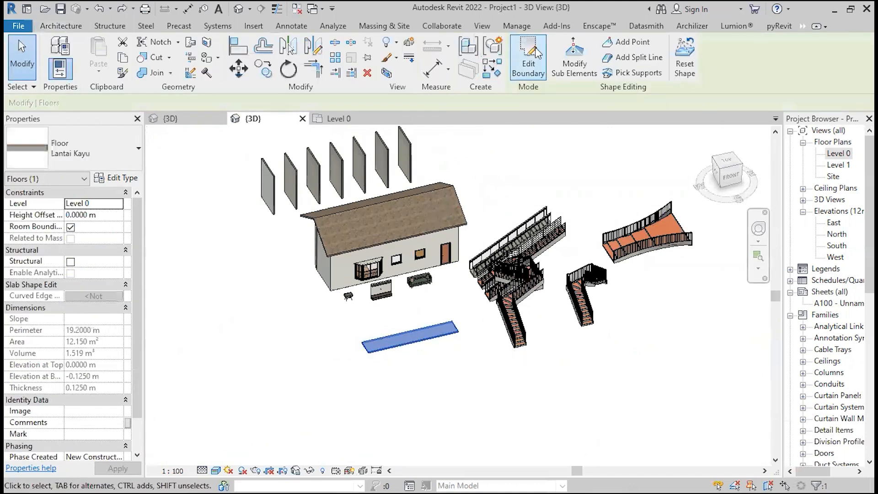
left_click(535, 54)
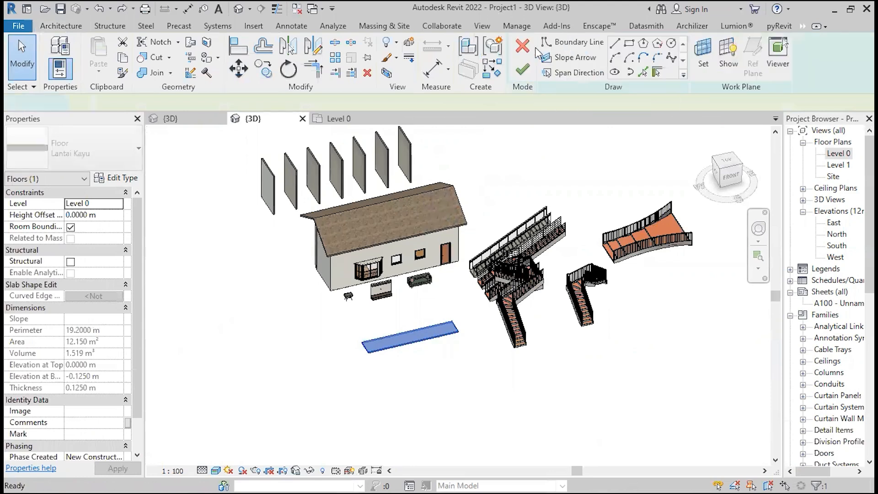
double_click(844, 154)
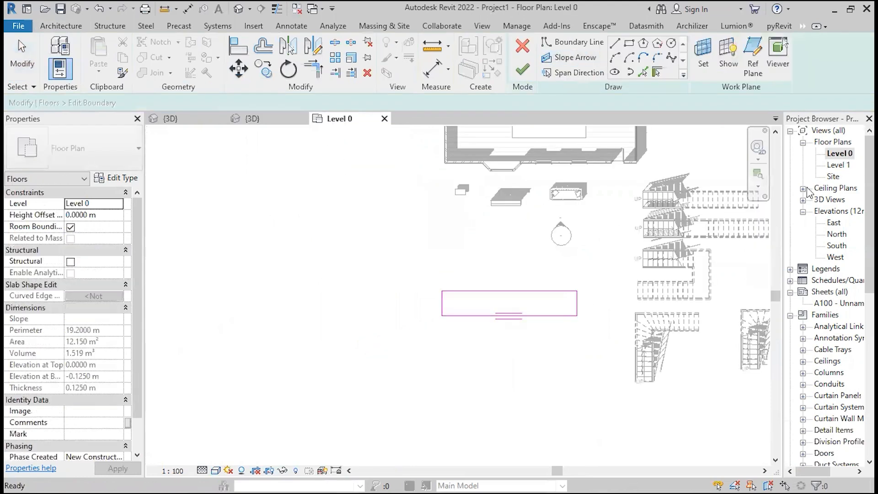
left_click(567, 58)
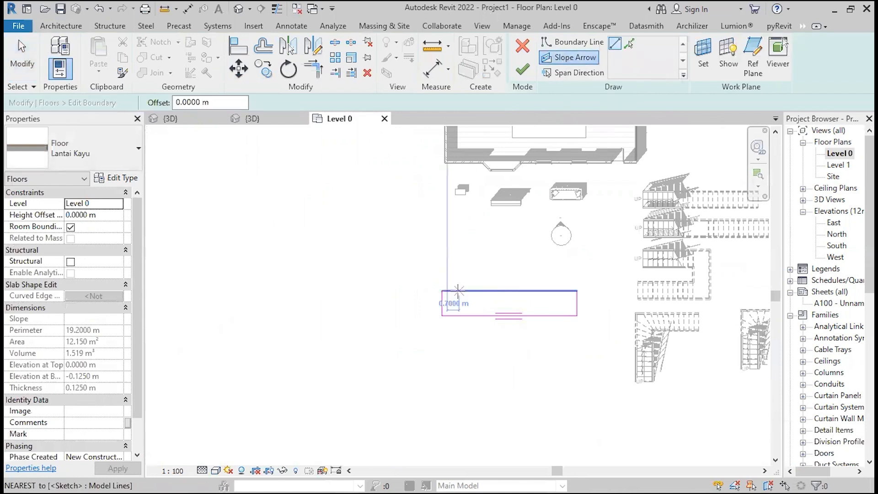
left_click(441, 303)
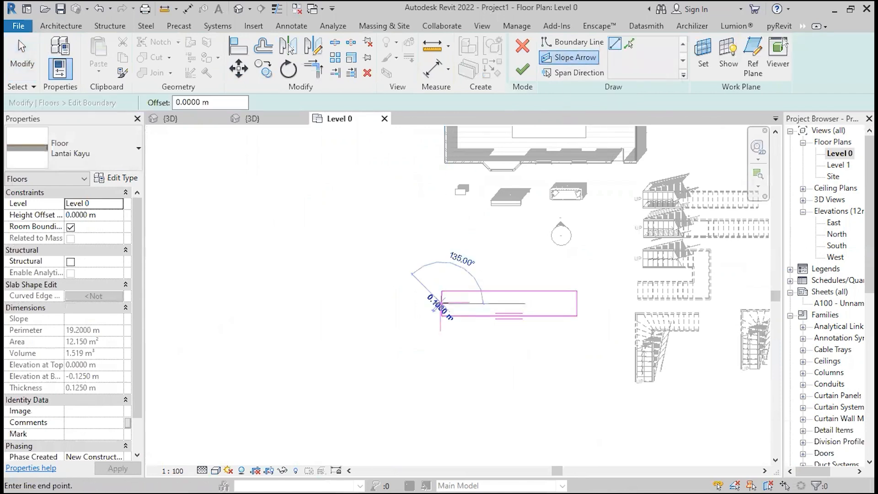
left_click(578, 303)
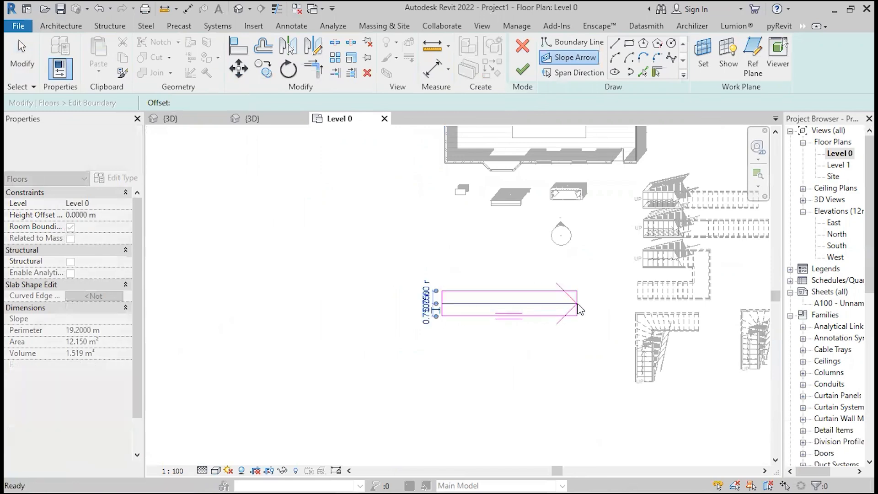
key("Escape")
key("Escape")
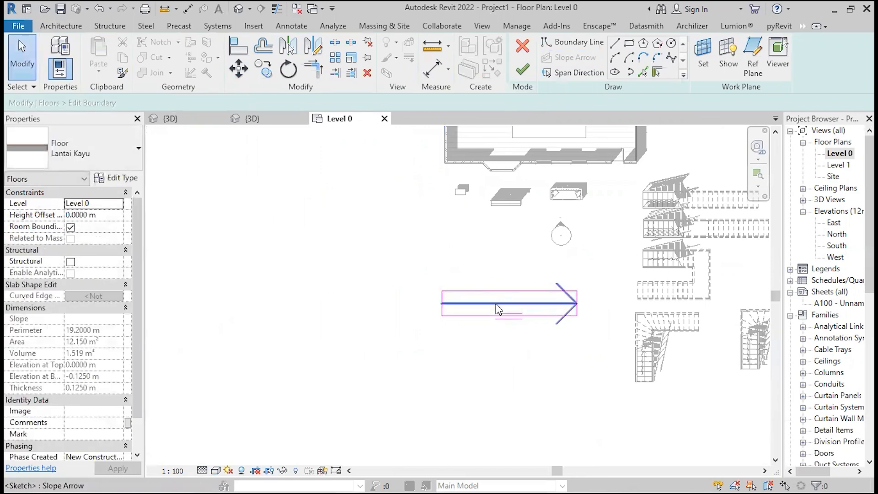
Set the slope arrow's height offset at tail to 2 m, try to finish the floor sketch, and cancel the error
left_click(499, 303)
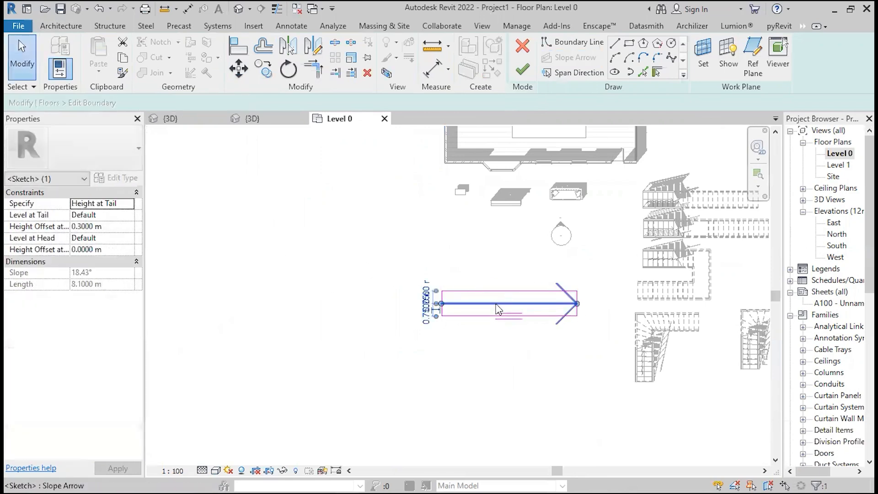
left_click(108, 227)
type("2.")
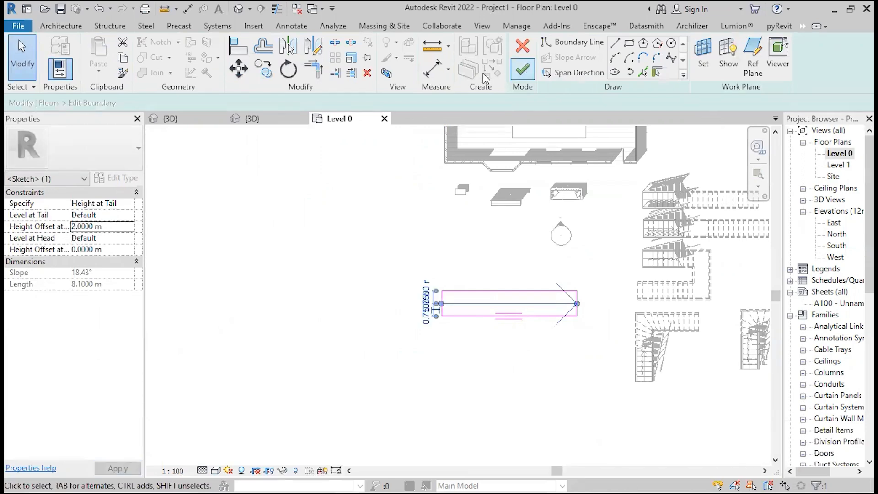
left_click(523, 69)
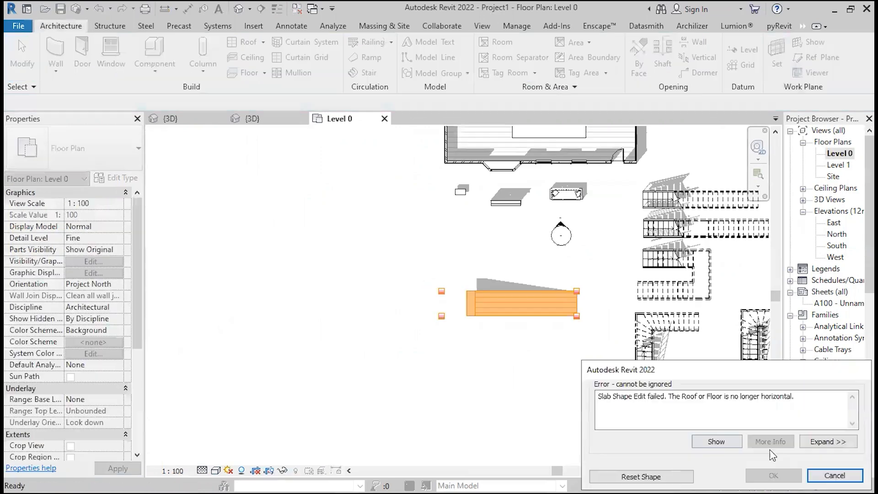
left_click(841, 476)
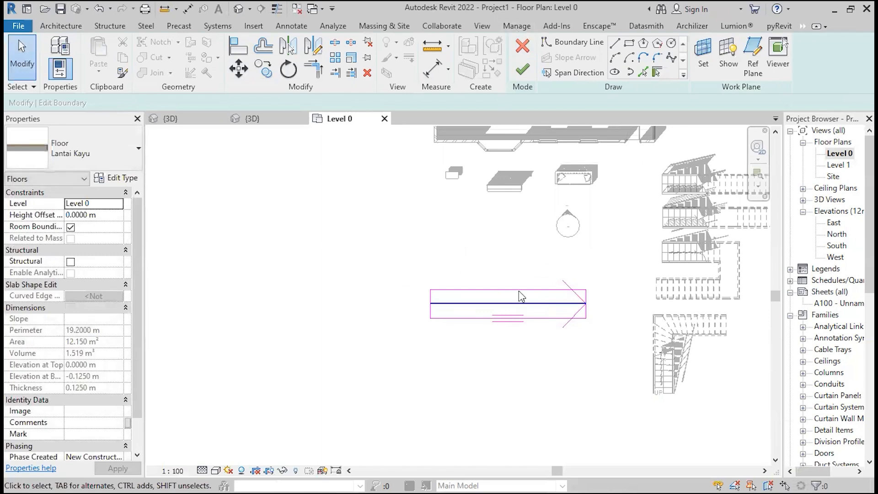
Finish the floor sketch by resetting the slab shape, and examine the sloped floor in the 3D view
left_click(522, 69)
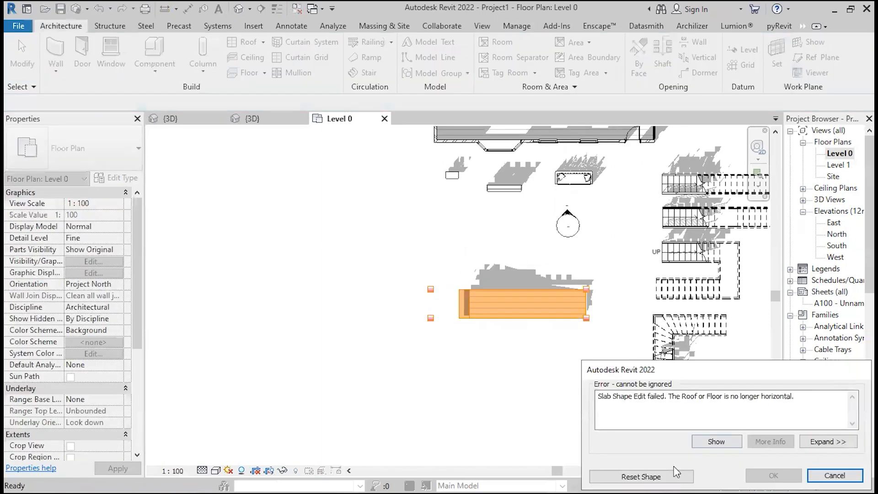
left_click(664, 478)
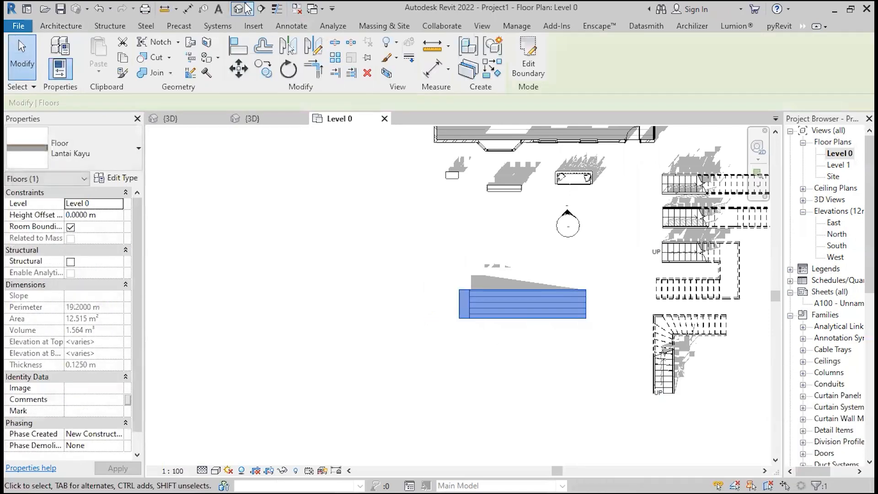
left_click(245, 118)
scroll(377, 256, "down", 1)
middle_click_drag(490, 407, 379, 402, "shift")
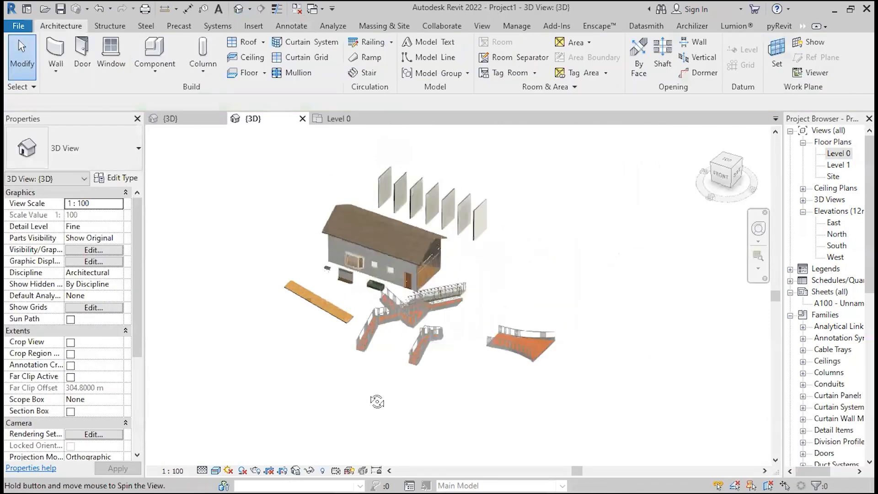
scroll(293, 311, "up", 5)
middle_click_drag(307, 312, 378, 374)
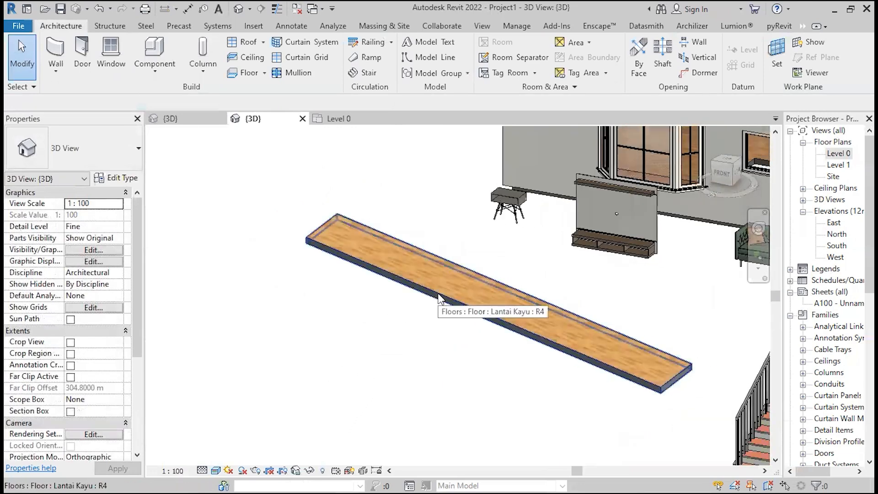
Reopen and leave the sloped floor's boundary sketch, undo the slope arrow edit, and discard the sketch edits
left_click(407, 280)
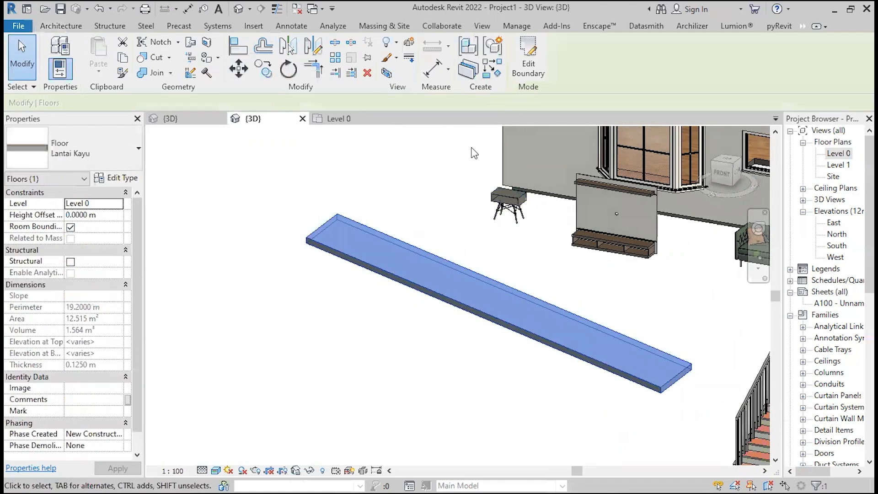
left_click(542, 61)
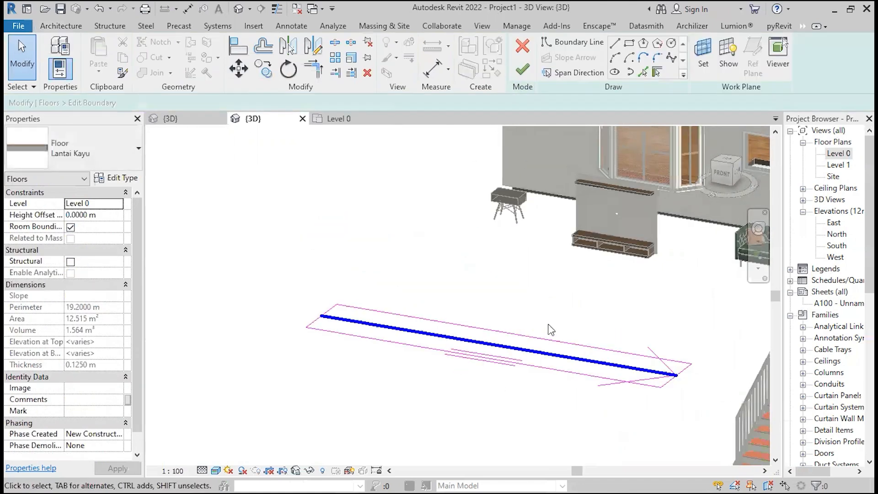
left_click(522, 46)
left_click(417, 359)
key("ctrl+z")
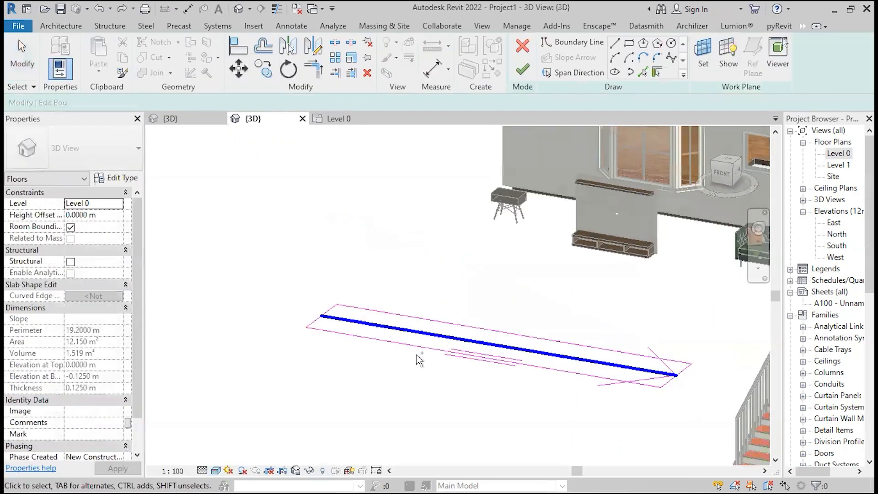
left_click(522, 46)
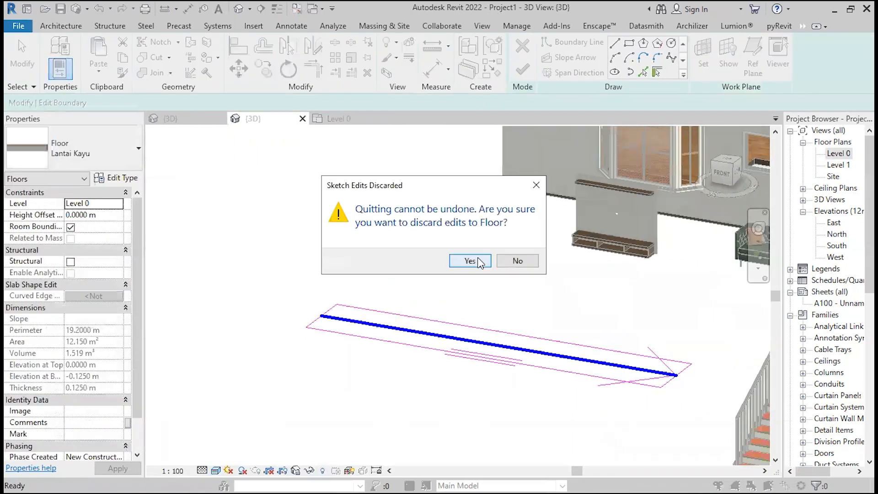
left_click(469, 261)
Modify the wooden floor's sub-elements, raising the short edge farthest from the stairs to an elevation of 2 m
scroll(315, 304, "up", 5)
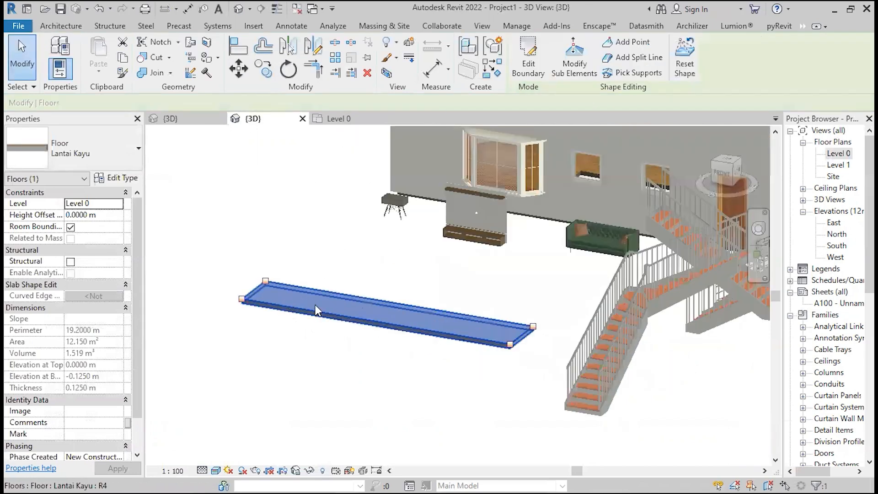
left_click(571, 73)
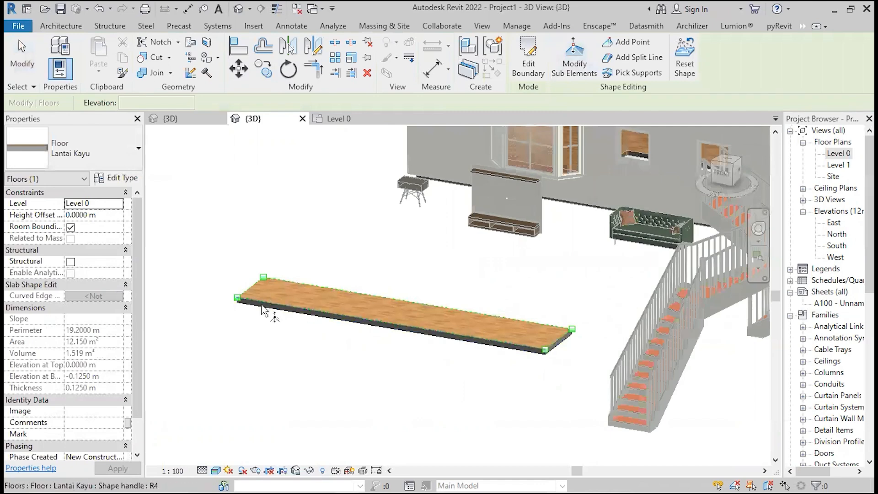
left_click(253, 288)
left_click(269, 282)
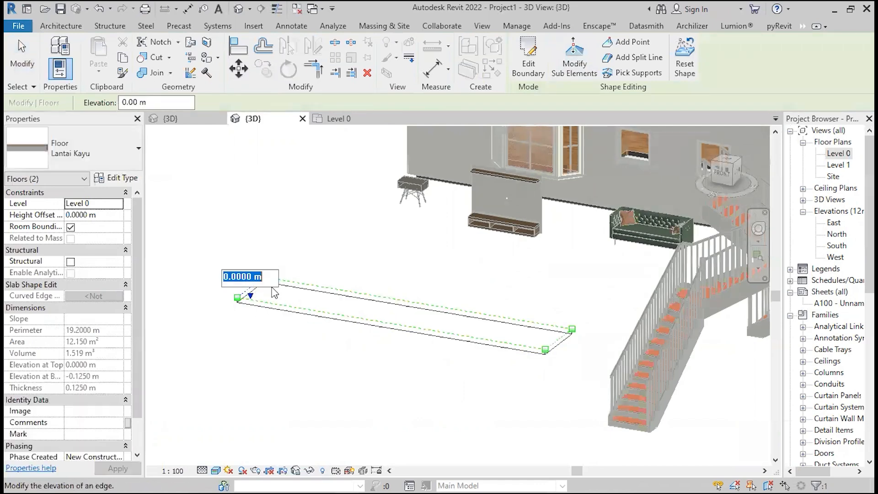
type("2")
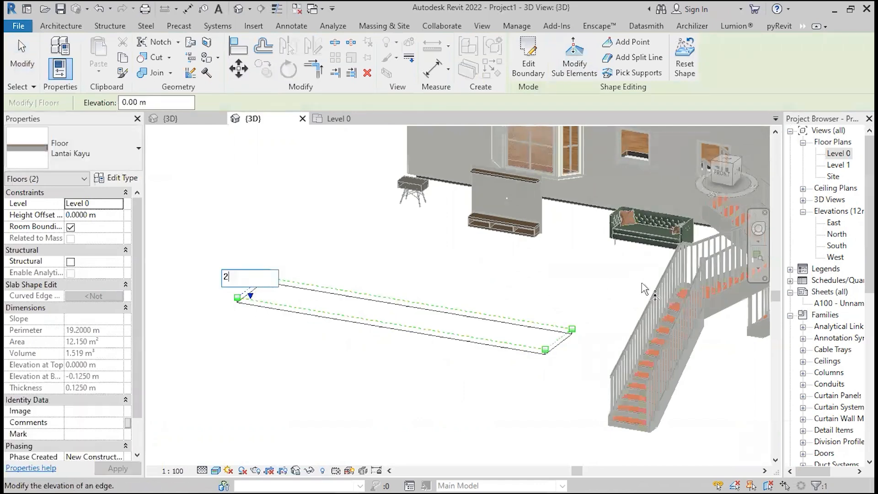
key("Return")
left_click(344, 368)
key("Escape")
key("Escape")
scroll(344, 368, "down", 1)
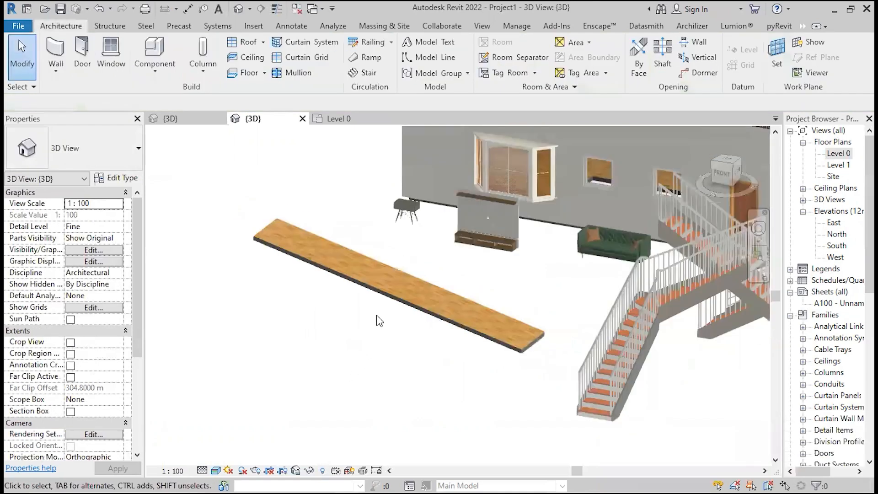
Draw a detail-line rectangle about 4 m deep on the Level 0 plan, below the sloped wooden floor
scroll(386, 315, "down", 2)
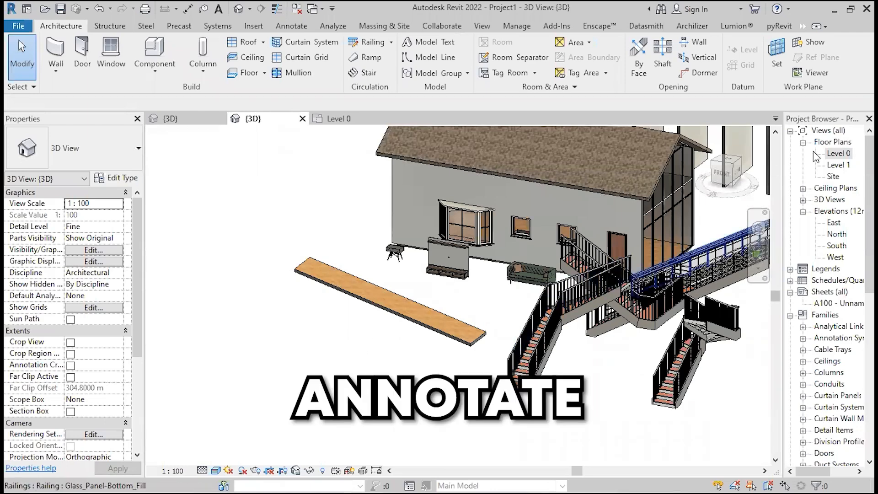
double_click(838, 153)
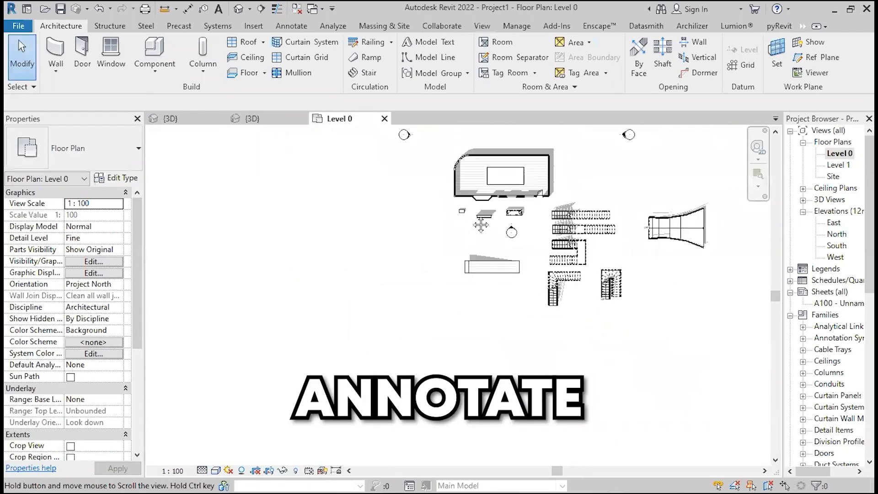
middle_click_drag(464, 181, 429, 201)
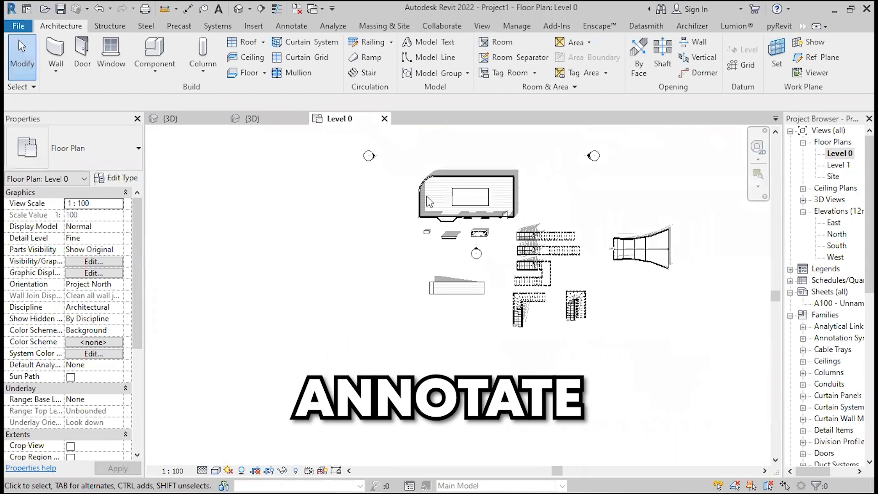
left_click(289, 26)
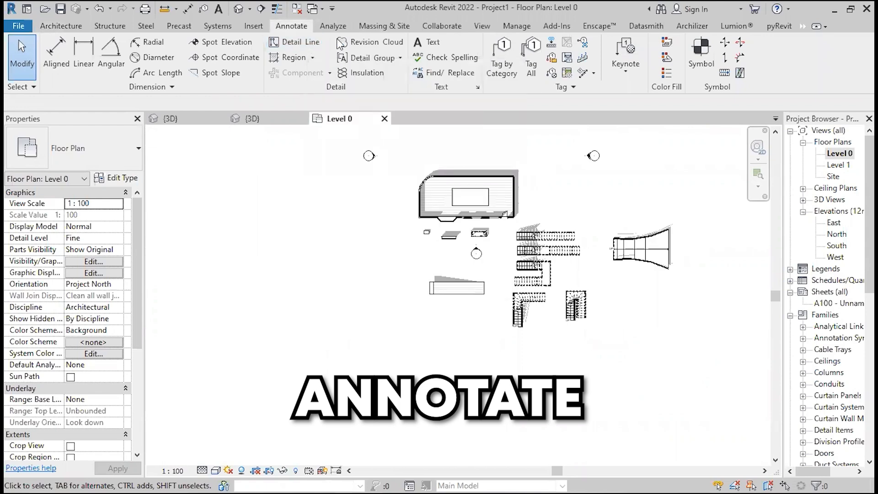
left_click(306, 43)
left_click(532, 42)
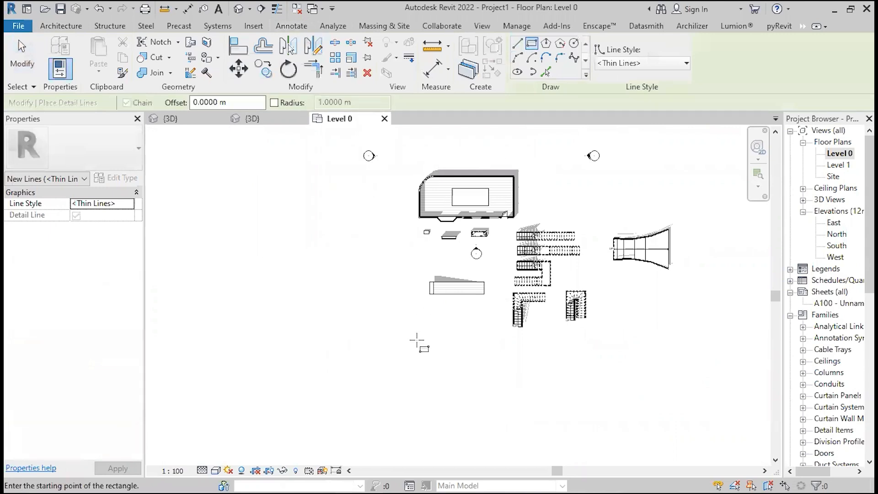
left_click(387, 345)
left_click(487, 312)
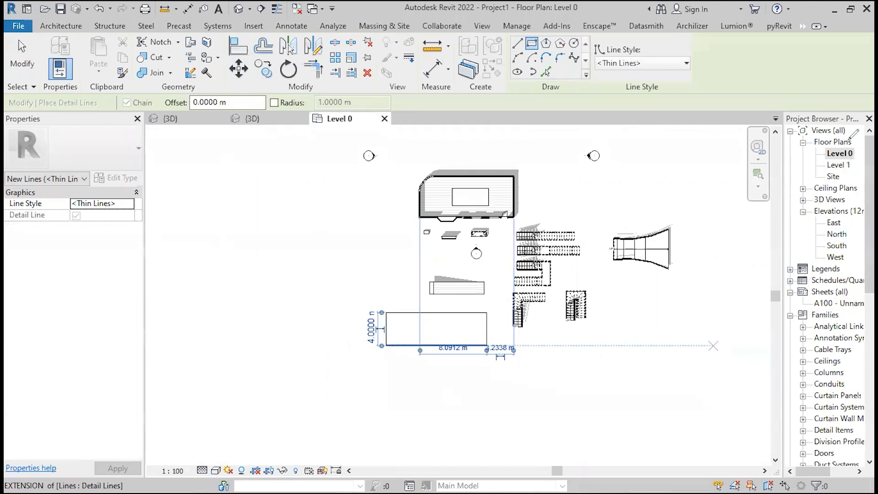
Check whether the detail rectangle shows in the 3D view and the Level 1 plan, and return to Level 0
mouse_move(854, 143)
left_mouse_down()
mouse_move(829, 142)
mouse_move(821, 160)
mouse_move(862, 150)
mouse_move(853, 137)
left_mouse_up()
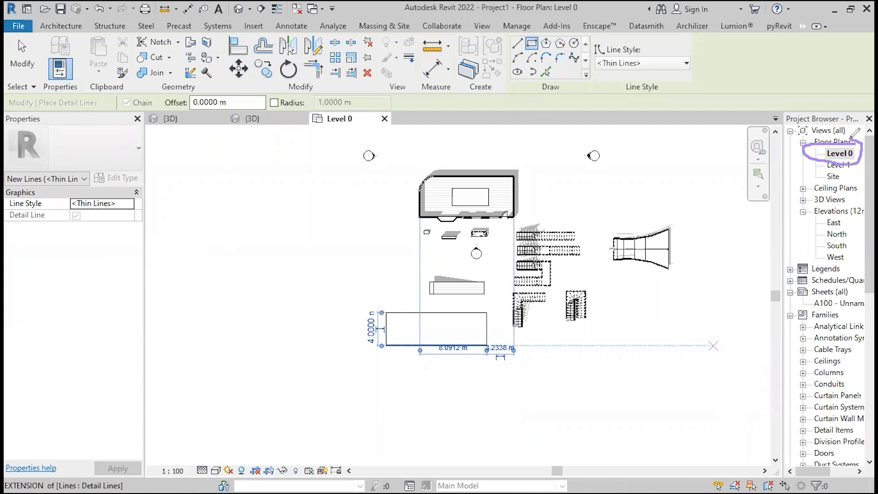
mouse_move(400, 105)
left_mouse_down()
mouse_move(306, 106)
mouse_move(385, 129)
mouse_move(399, 103)
left_mouse_up()
mouse_move(501, 305)
left_mouse_down()
mouse_move(369, 294)
mouse_move(395, 383)
mouse_move(507, 353)
mouse_move(494, 297)
left_mouse_up()
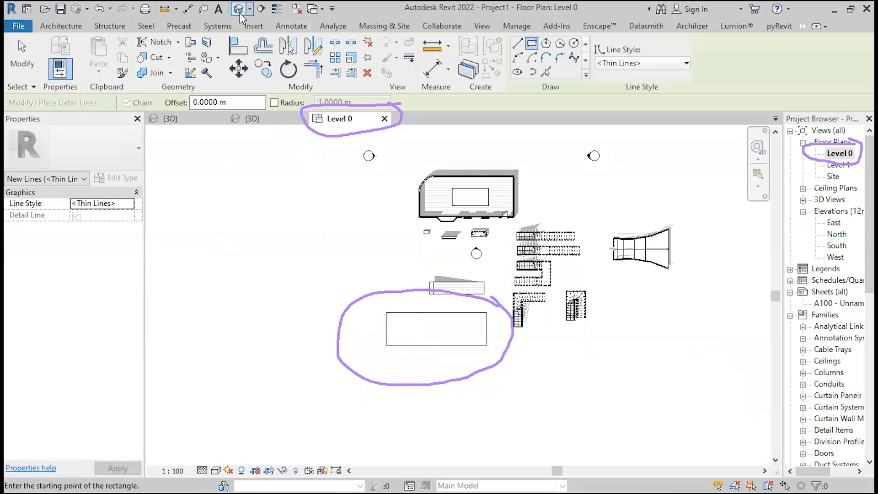
left_click(270, 118)
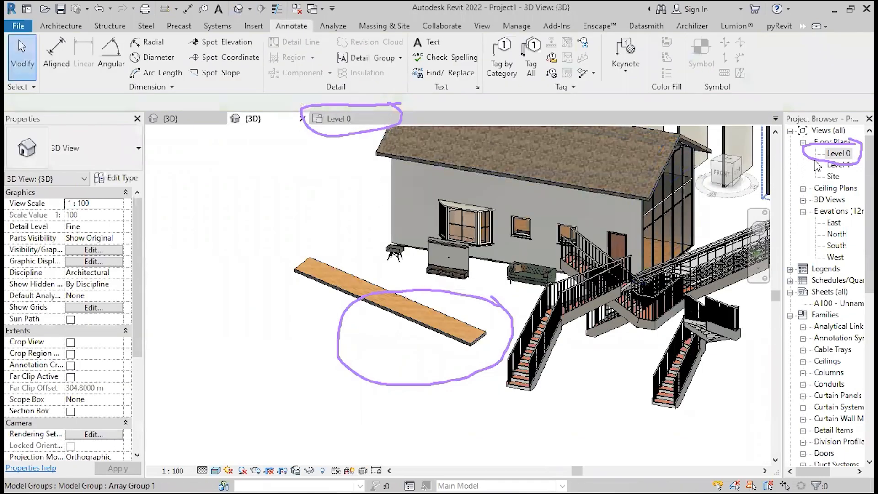
double_click(840, 165)
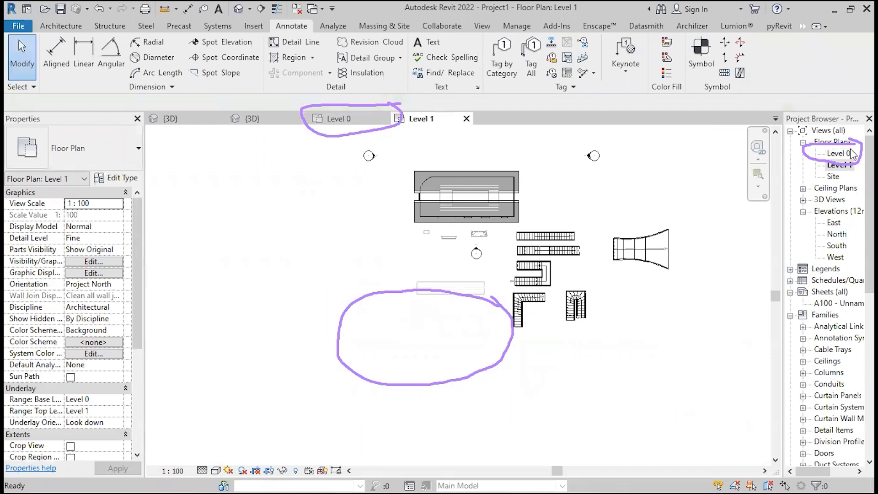
double_click(845, 155)
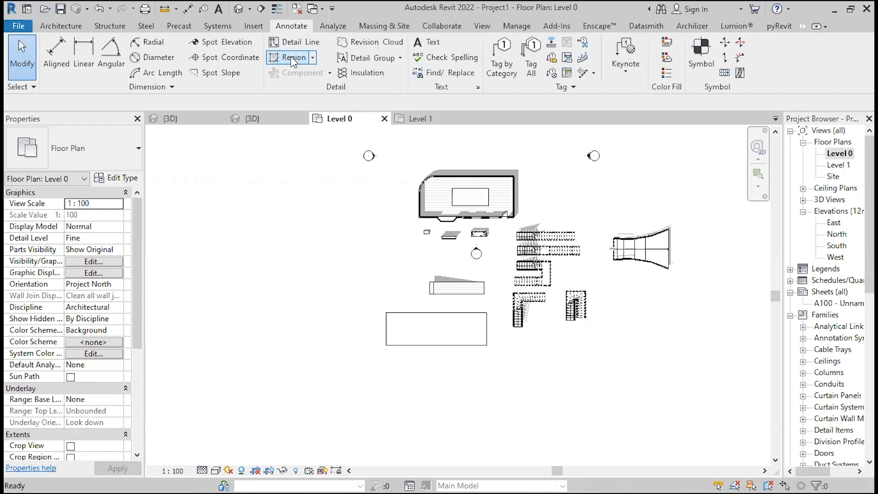
Place a text note reading "denah" inside the detail rectangle, and delete it
left_click(429, 44)
scroll(421, 320, "up", 1)
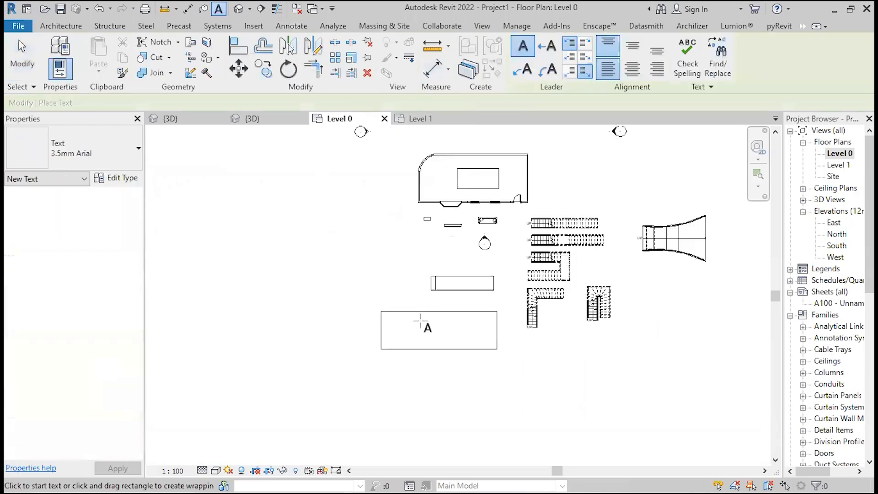
left_click(424, 329)
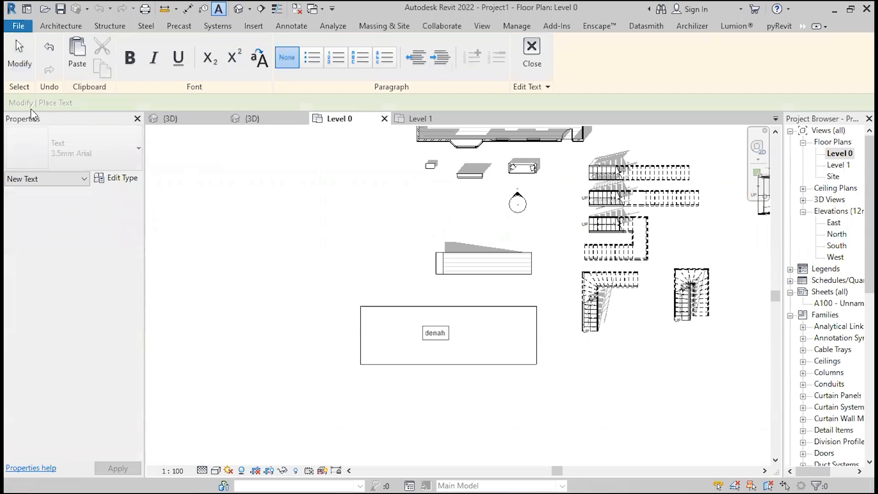
left_click(19, 55)
left_click(443, 342)
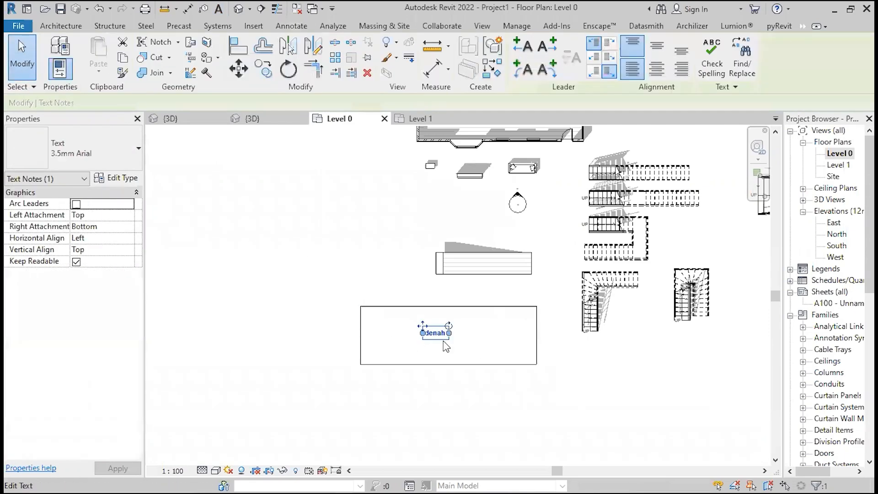
key("Delete")
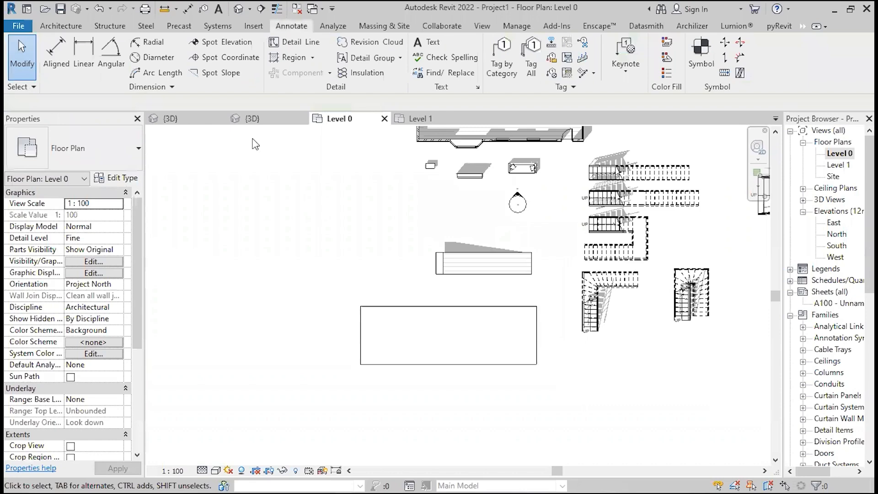
Open the LANTAI DASAR floor plan of the progress les project and examine its annotations
left_click(196, 121)
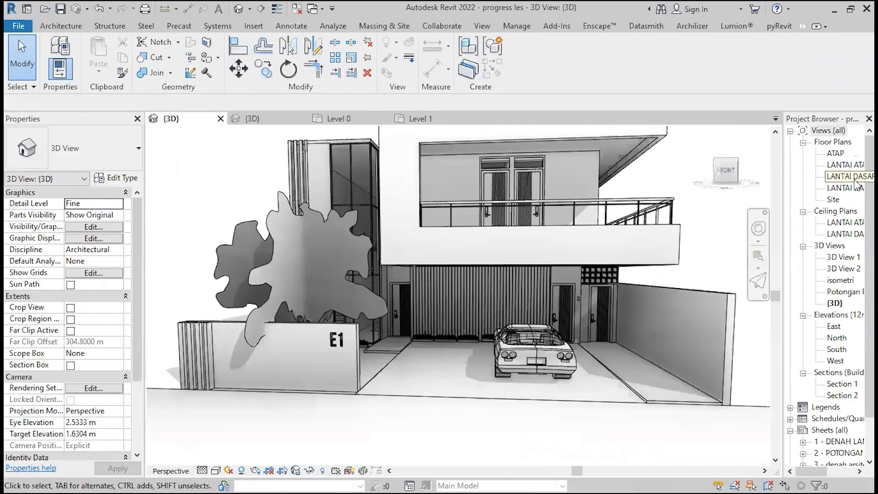
double_click(853, 178)
scroll(473, 278, "up", 5)
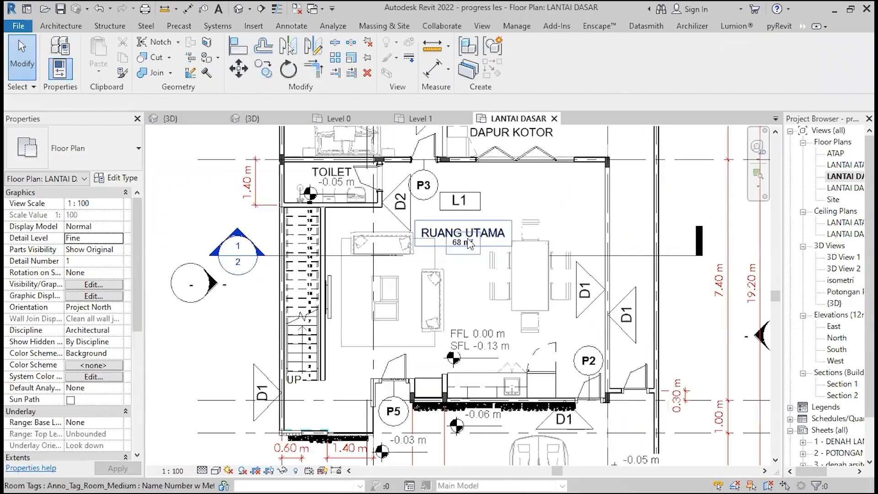
scroll(457, 274, "down", 5)
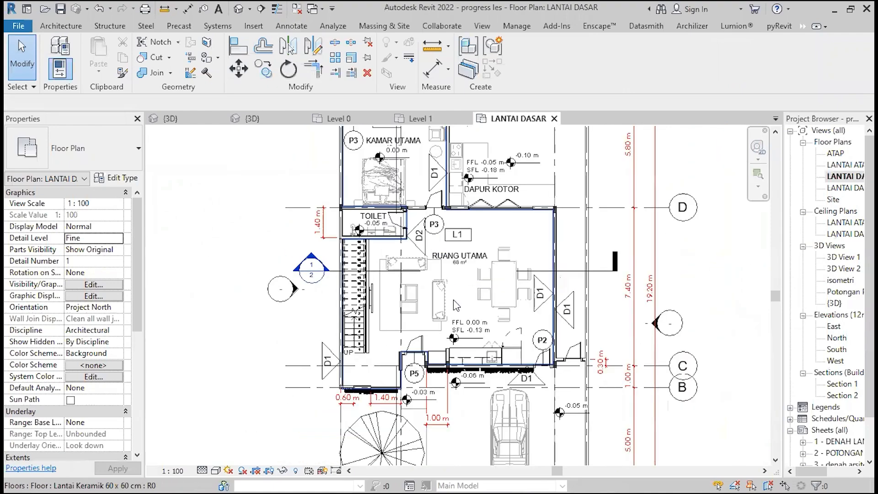
middle_click_drag(250, 337, 287, 320)
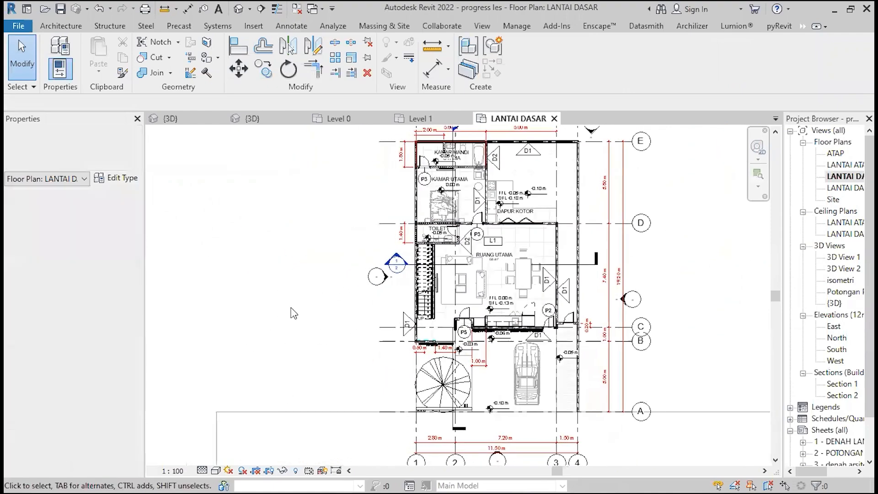
scroll(300, 301, "down", 1)
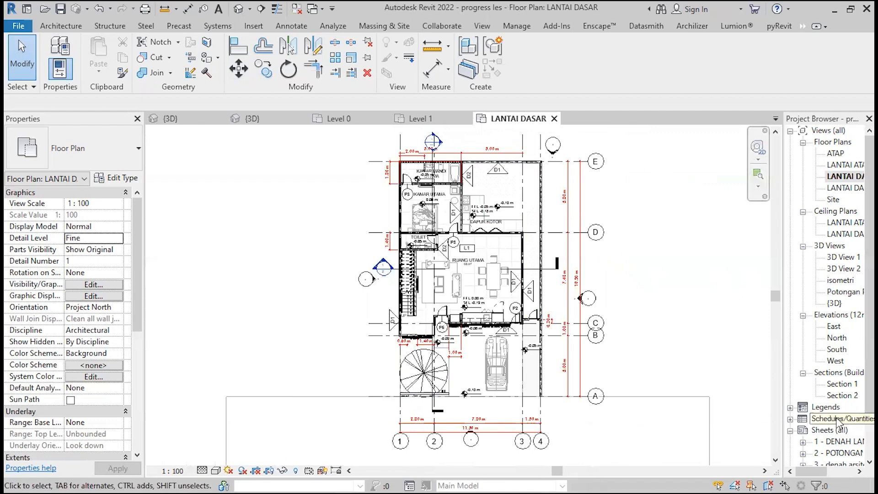
Open the sheet 1 - DENAH LANTAI DASAR and close all inactive views
scroll(836, 420, "down", 2)
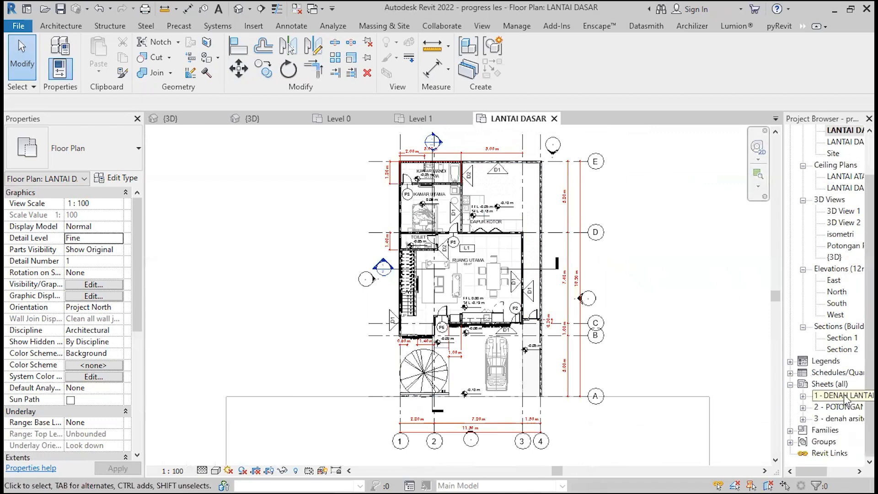
double_click(844, 396)
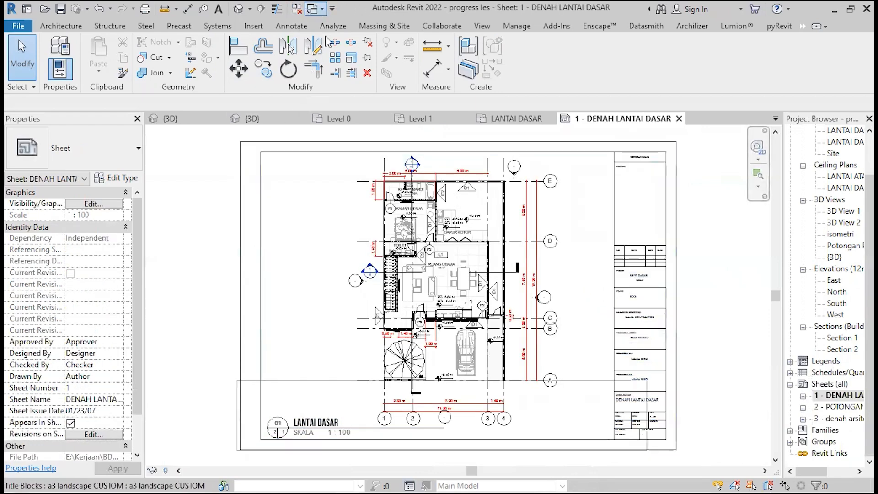
left_click(316, 9)
left_click(296, 10)
Look over Project1's Level 0 plan, and examine the wall, door, room and elevation tags on the DENAH LANTAI DASAR sheet
left_click(196, 121)
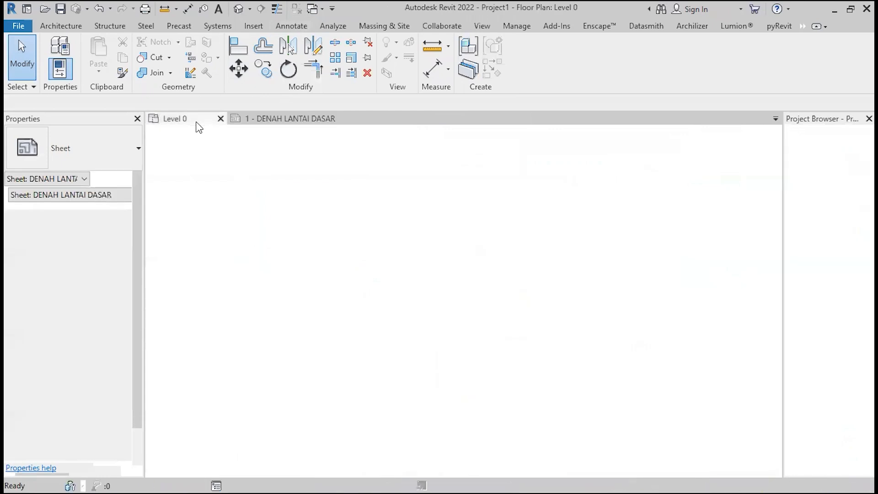
scroll(437, 317, "down", 2)
scroll(430, 178, "up", 1)
middle_click_drag(408, 267, 363, 274)
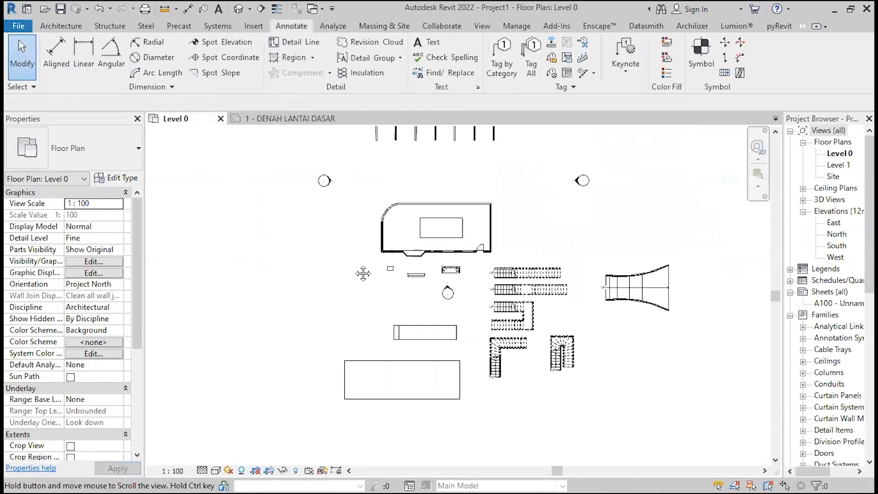
left_click(291, 115)
scroll(445, 223, "up", 10)
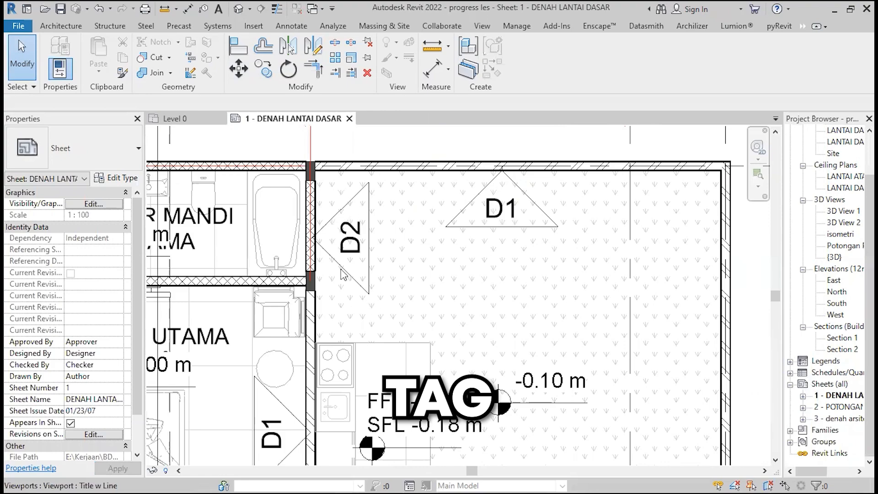
scroll(342, 275, "down", 5)
middle_click_drag(365, 439, 425, 269)
scroll(424, 269, "up", 4)
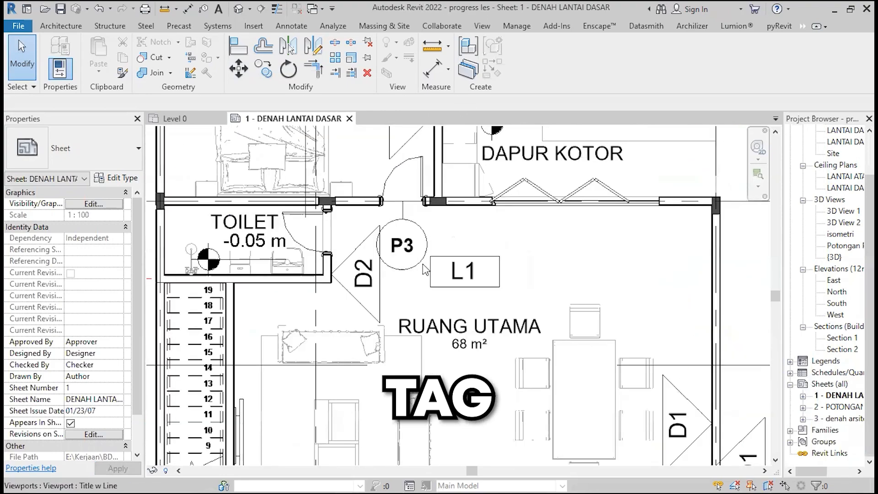
scroll(425, 270, "up", 1)
scroll(397, 206, "down", 5)
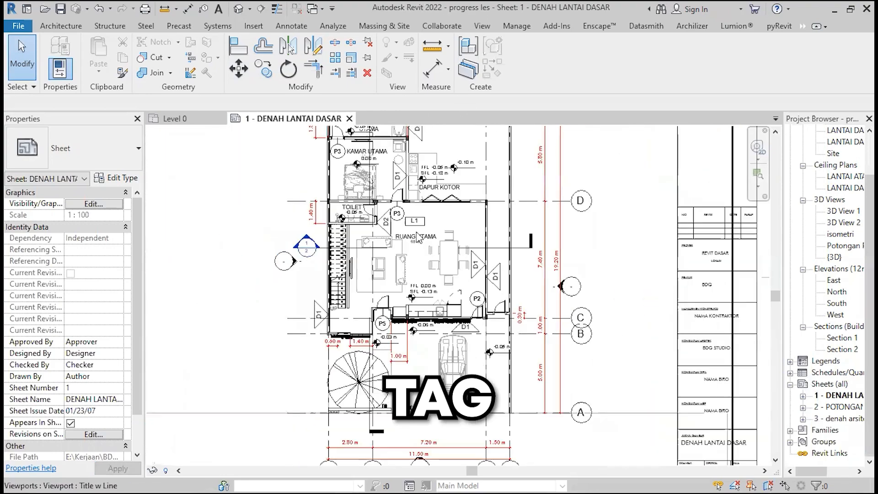
scroll(411, 213, "up", 6)
scroll(389, 257, "down", 7)
middle_click_drag(387, 262, 417, 245)
scroll(351, 317, "up", 1)
scroll(351, 317, "down", 4)
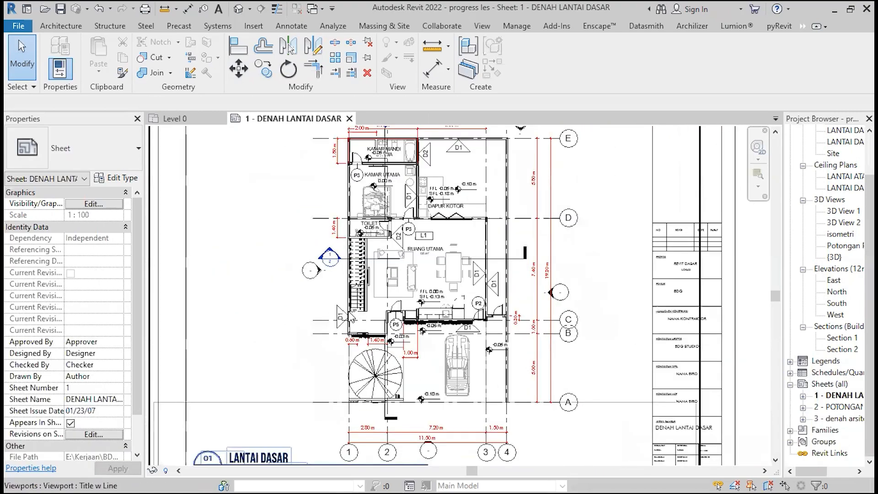
scroll(351, 317, "up", 5)
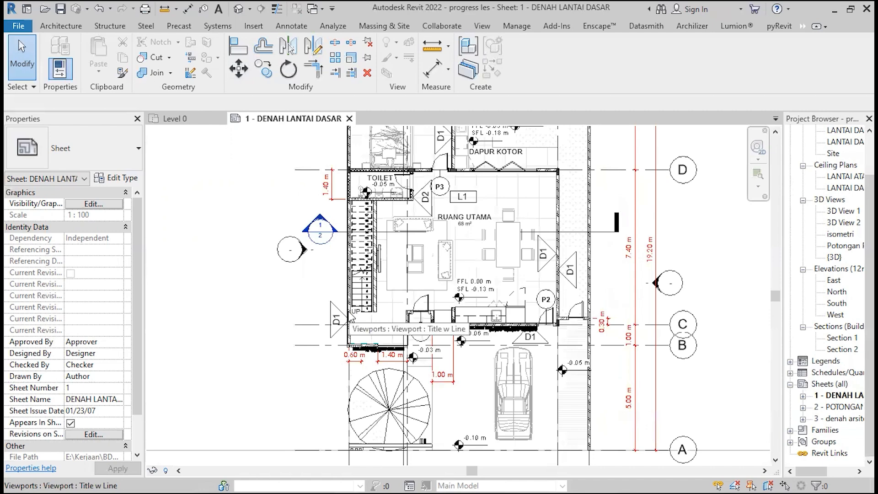
scroll(351, 317, "down", 2)
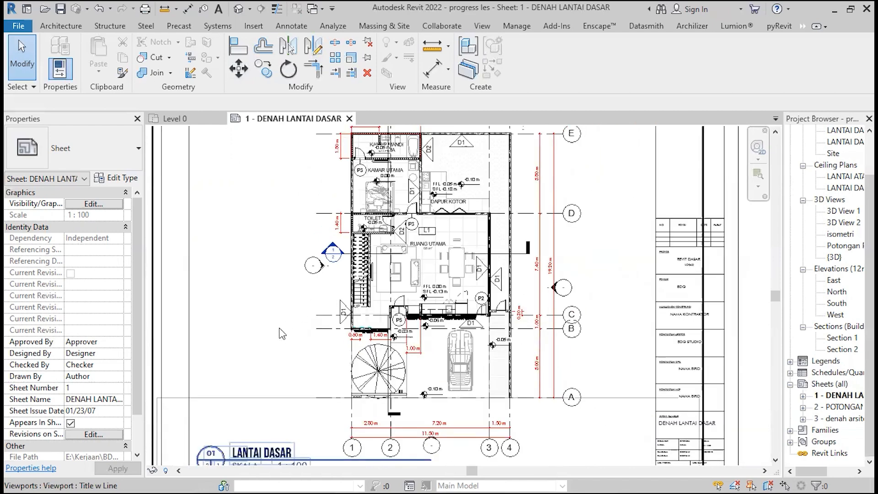
scroll(361, 297, "up", 5)
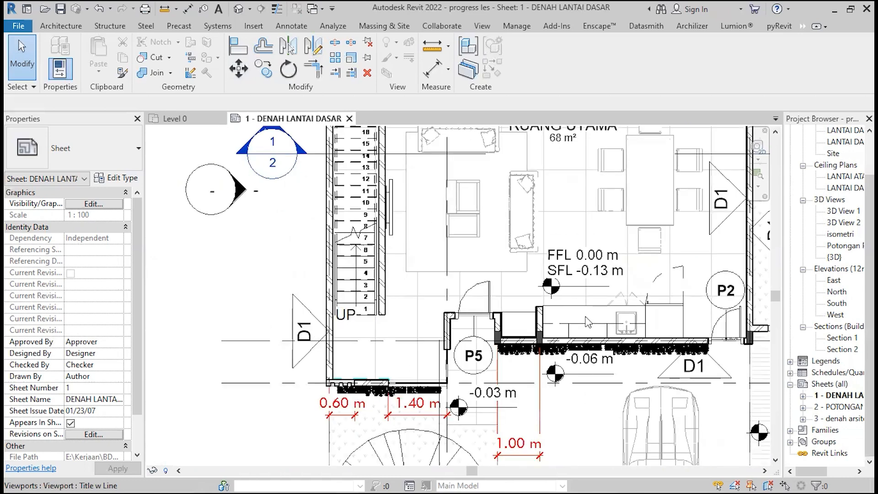
scroll(391, 333, "down", 2)
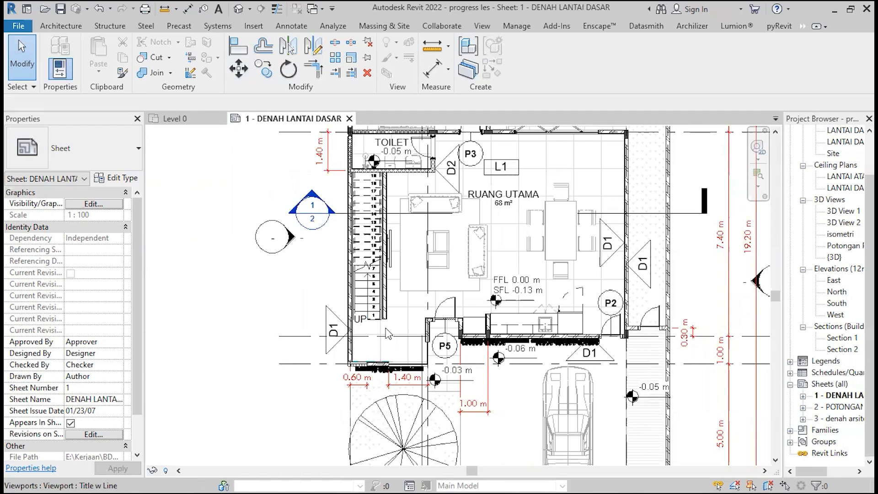
Start a model-in-place component in Project1's Level 0 plan with the Walls family category, accepting its name
left_click(185, 117)
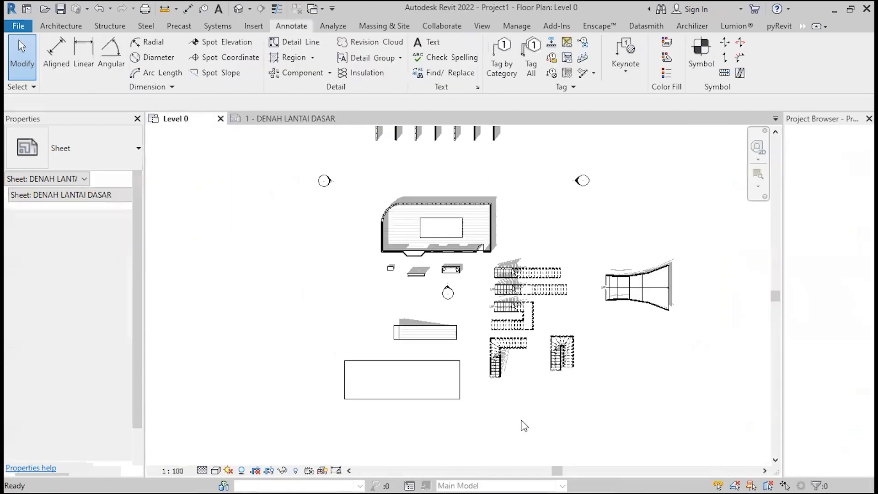
scroll(407, 337, "down", 2)
scroll(358, 223, "up", 1)
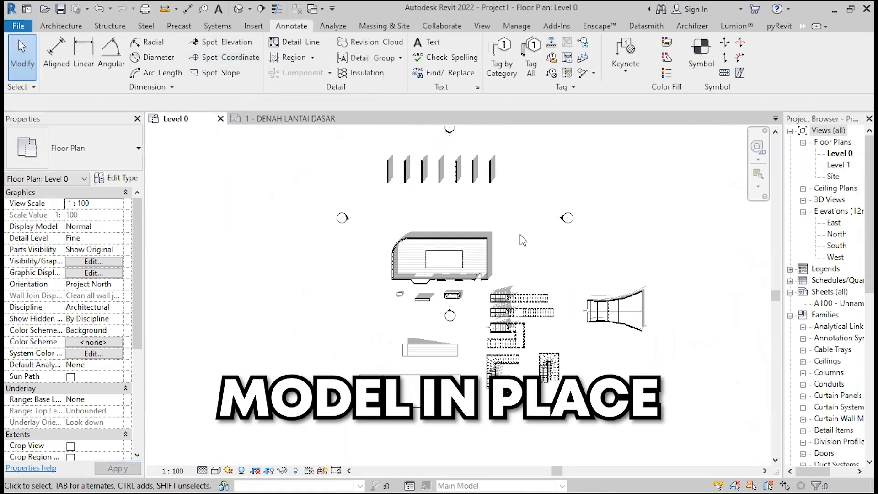
left_click(54, 27)
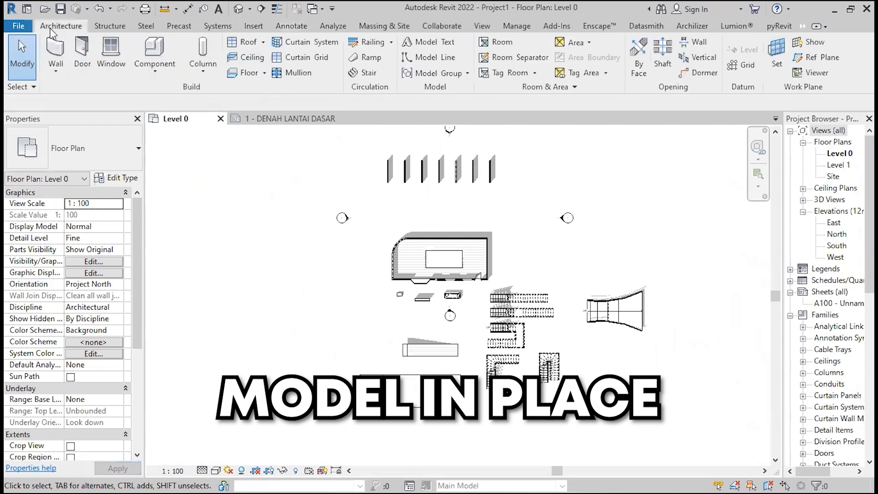
left_click(178, 76)
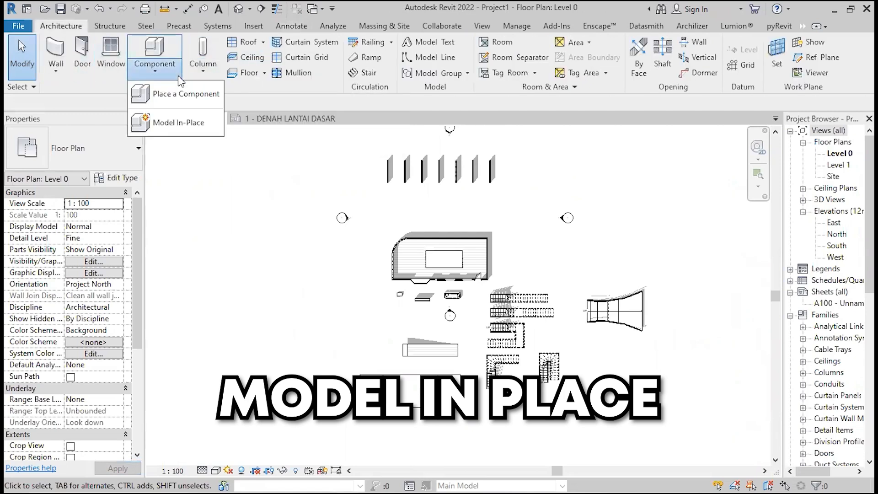
left_click(191, 126)
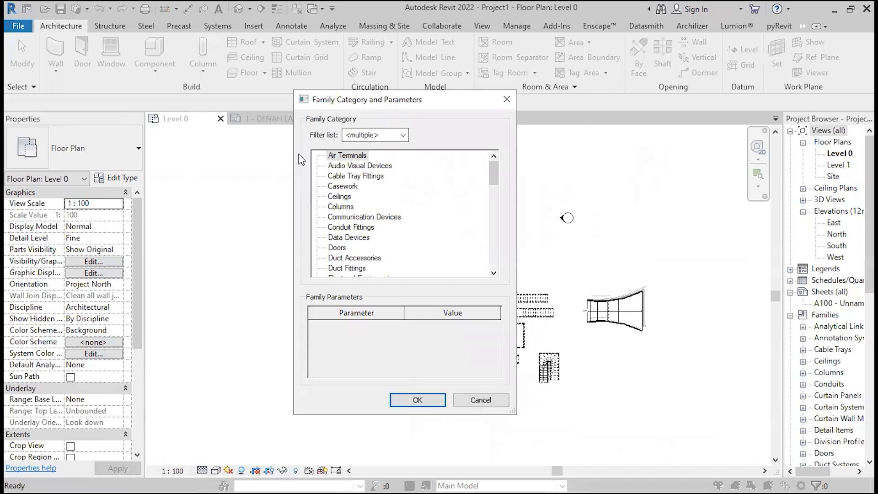
left_click(348, 237)
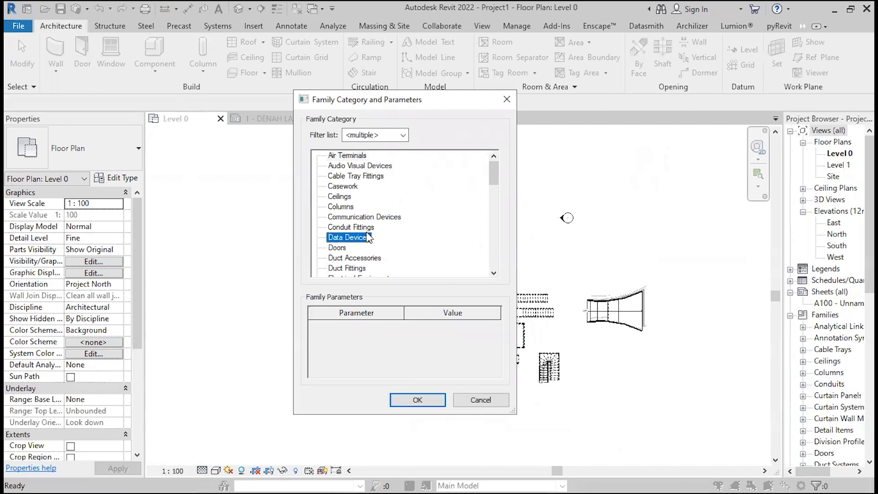
scroll(365, 238, "down", 4)
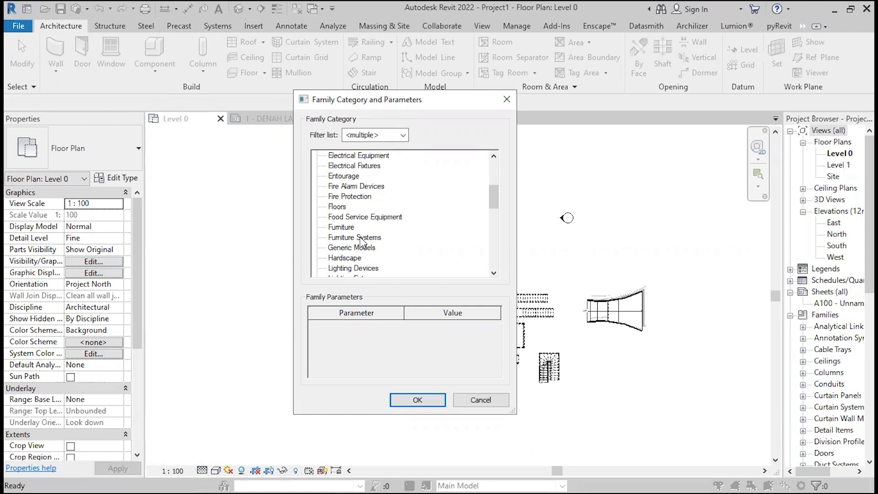
left_click(361, 238)
key("w")
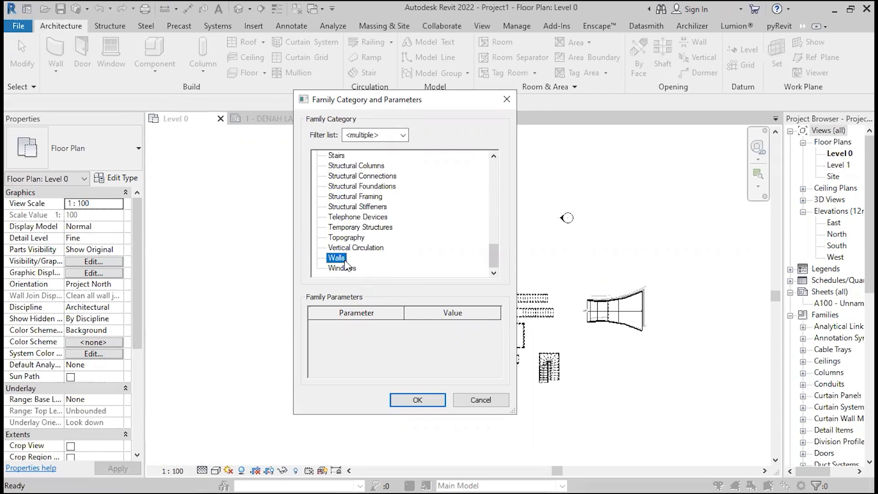
left_click(418, 402)
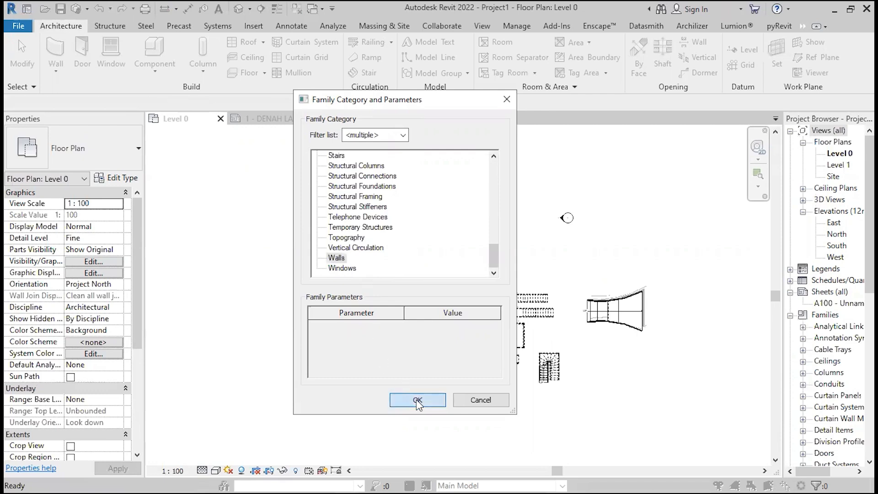
left_click(446, 237)
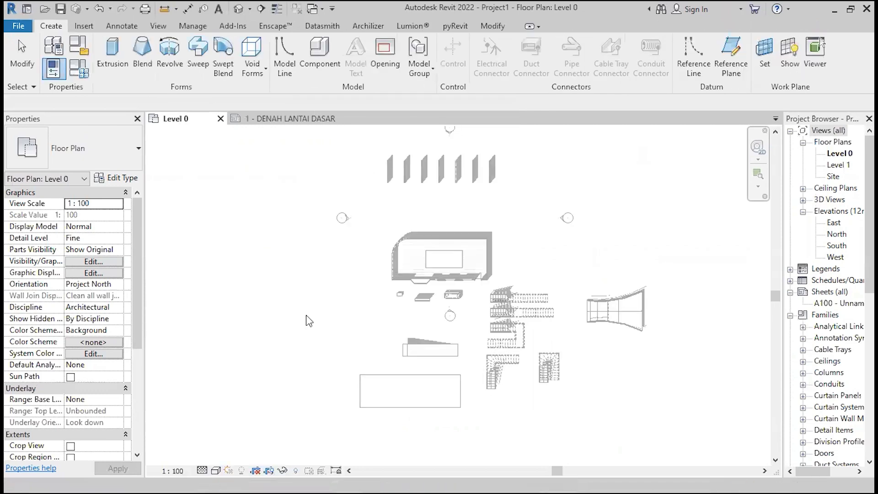
Start an extrusion and sketch a rectangle about 8.1 m by 5.5 m in the empty area west of the existing models
middle_click_drag(437, 313, 491, 326)
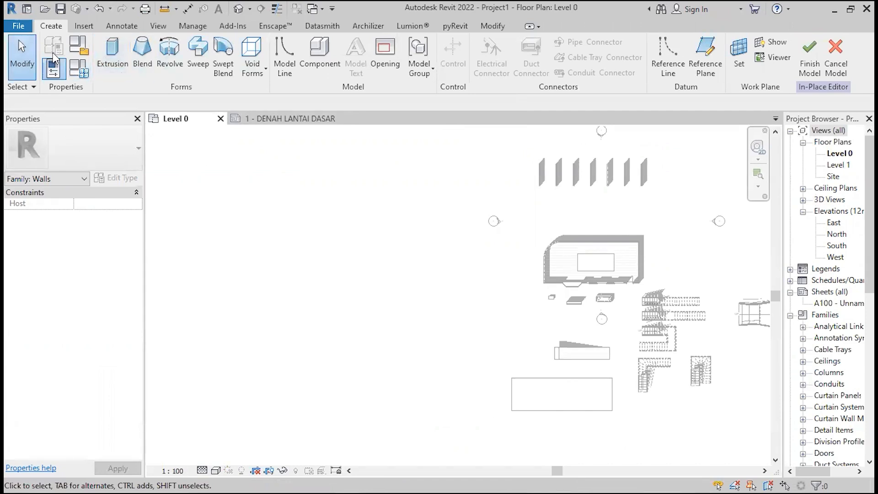
left_click(113, 57)
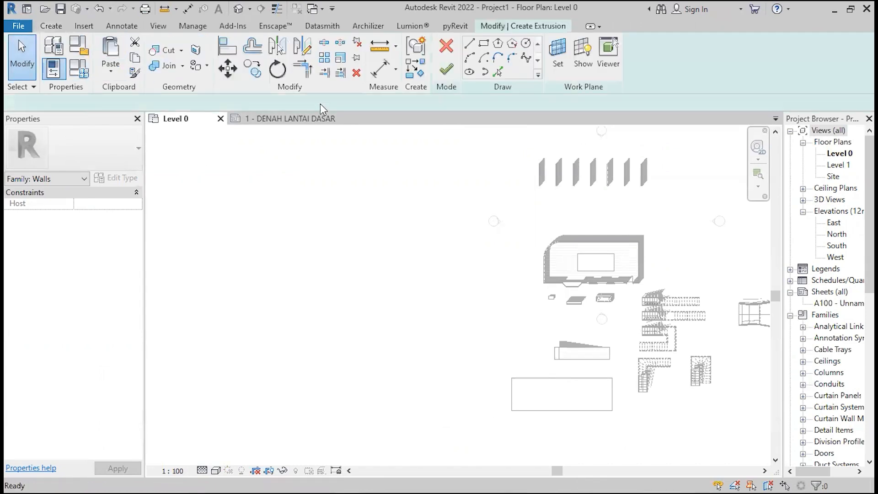
left_click(485, 46)
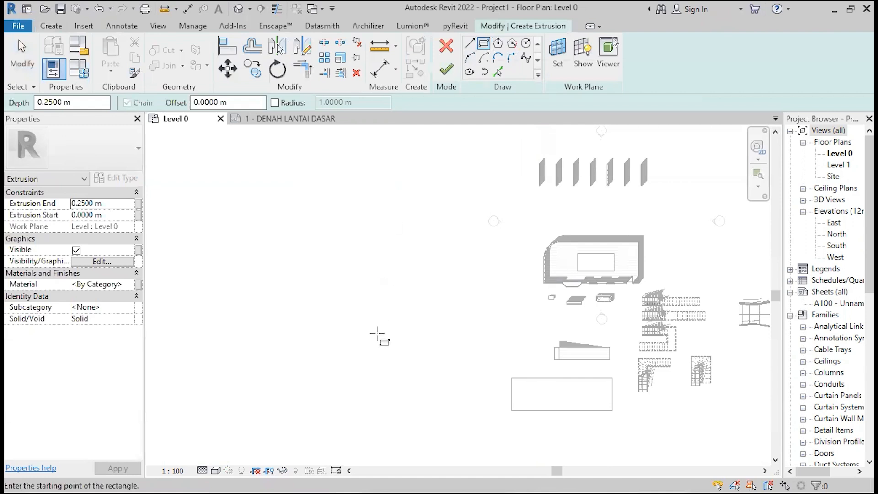
left_click(375, 351)
left_click(443, 305)
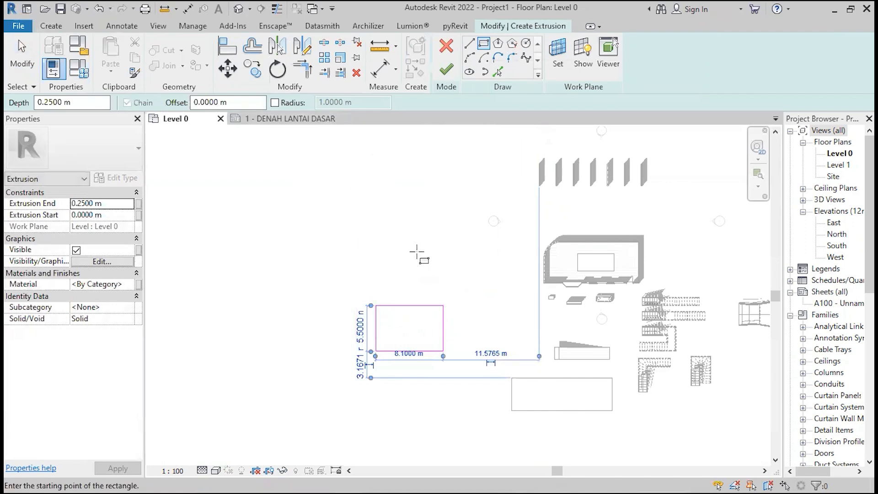
Set the extrusion end to 4 m, keep the material by category, and finish the extrusion
left_click(110, 203)
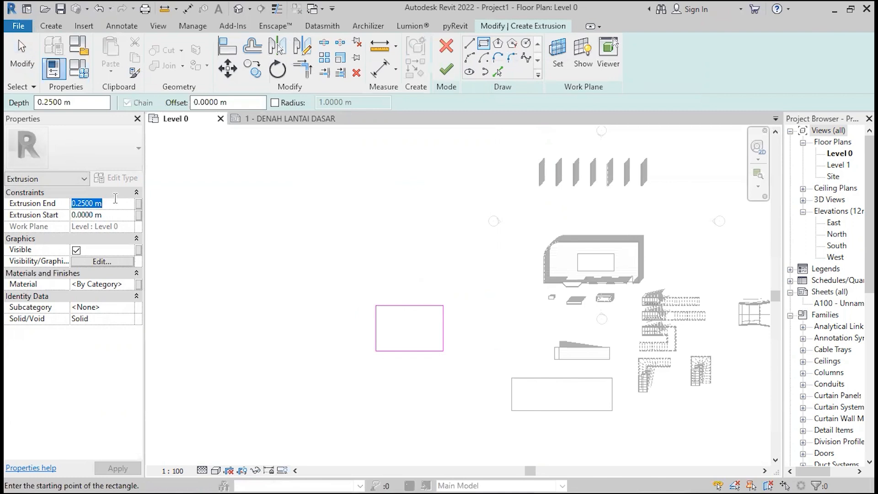
type("4")
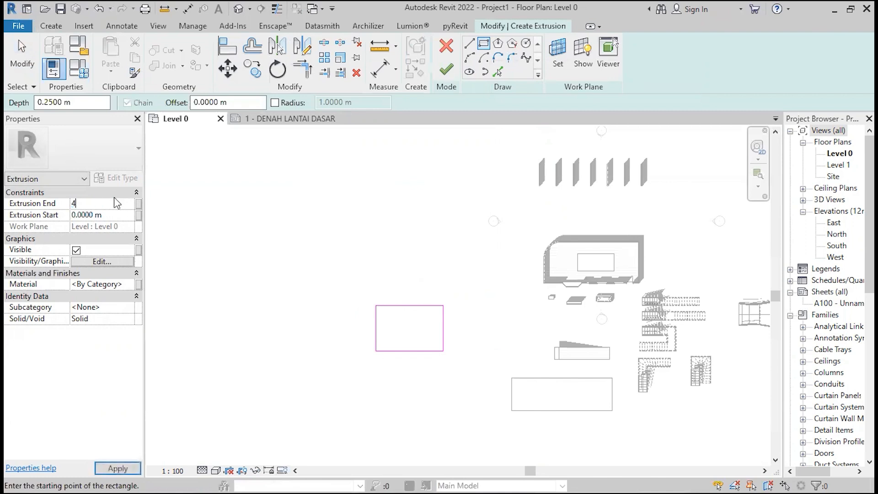
key("Return")
left_click(130, 285)
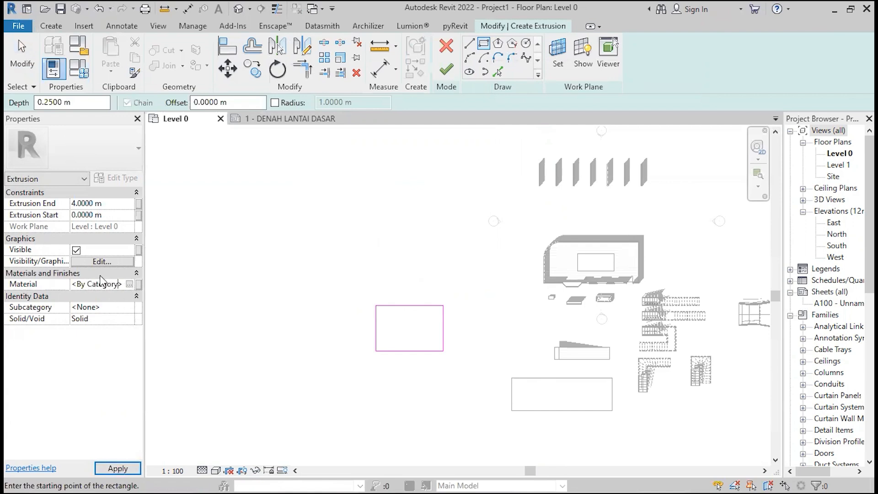
left_click(128, 284)
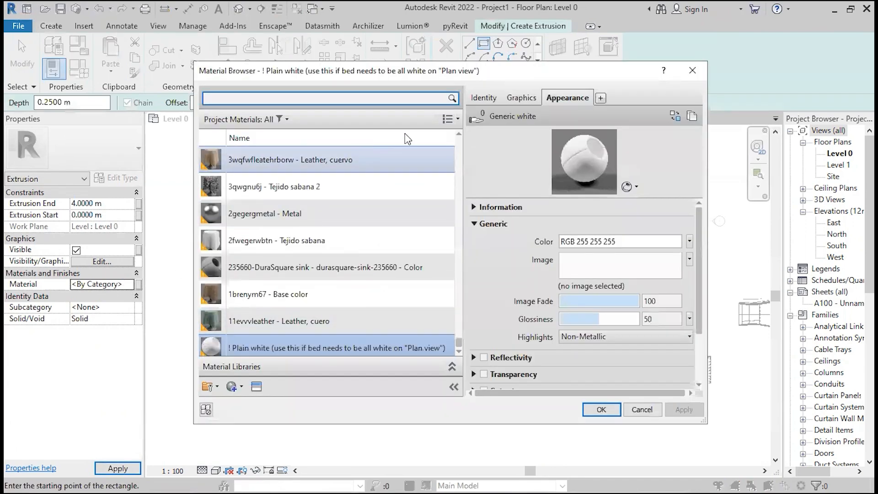
left_click(692, 70)
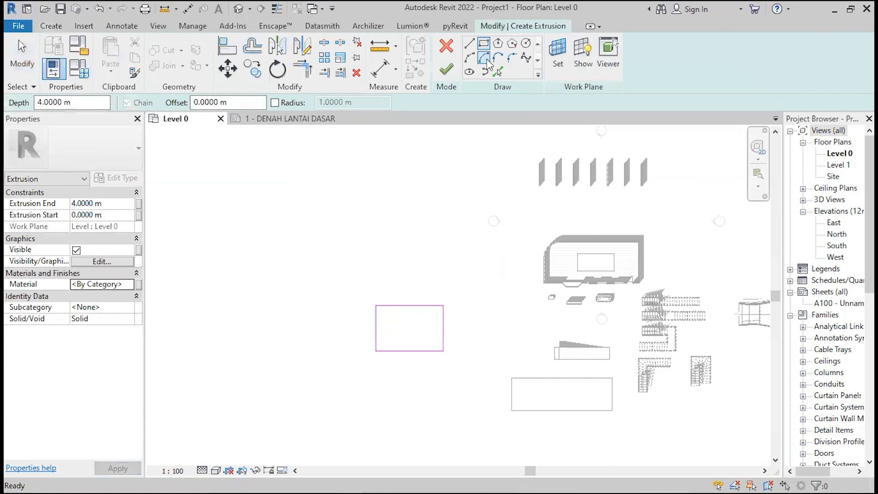
left_click(448, 69)
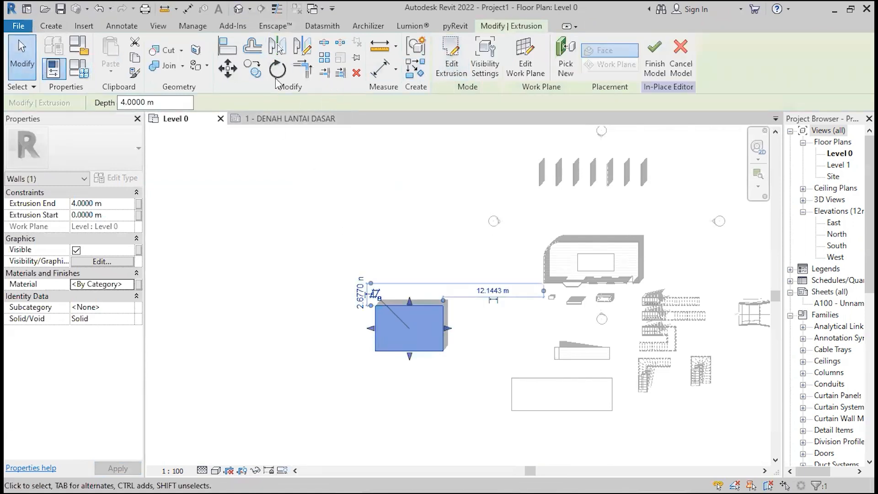
Open the default 3D view and bring the extruded block into view
left_click(238, 8)
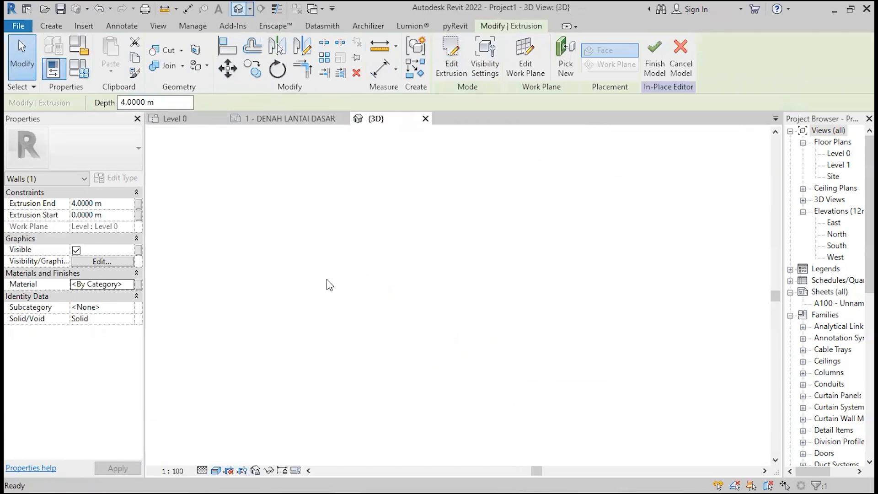
middle_click_drag(215, 335, 446, 274, "shift")
scroll(458, 270, "up", 4)
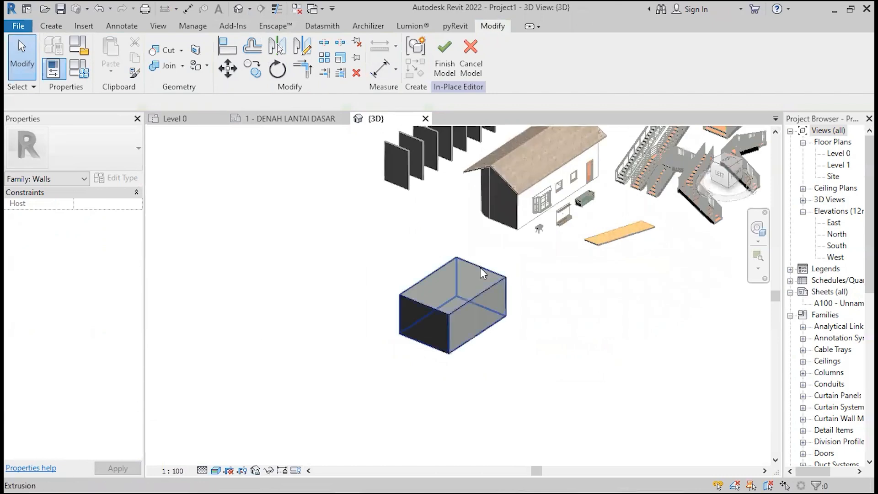
Edit the block's extrusion sketch to add a circle of about 1.8 m radius near the centre, cutting a round hole
left_click(480, 268)
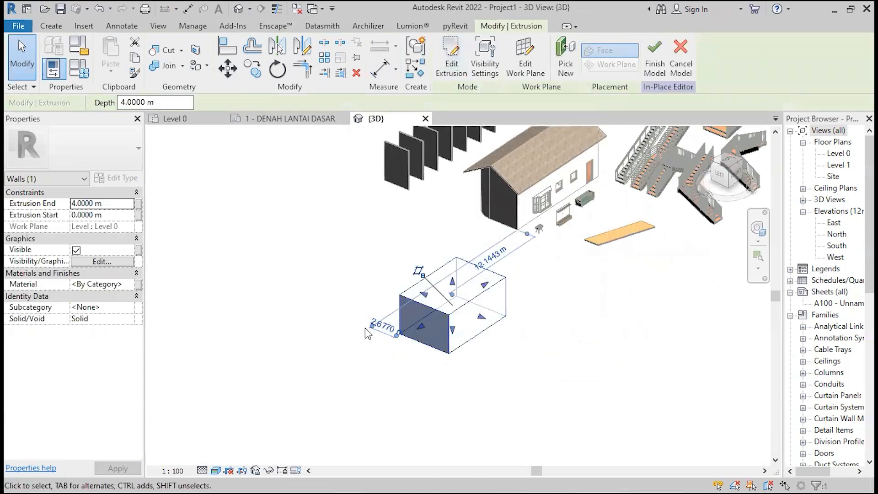
left_click(438, 63)
left_click(446, 64)
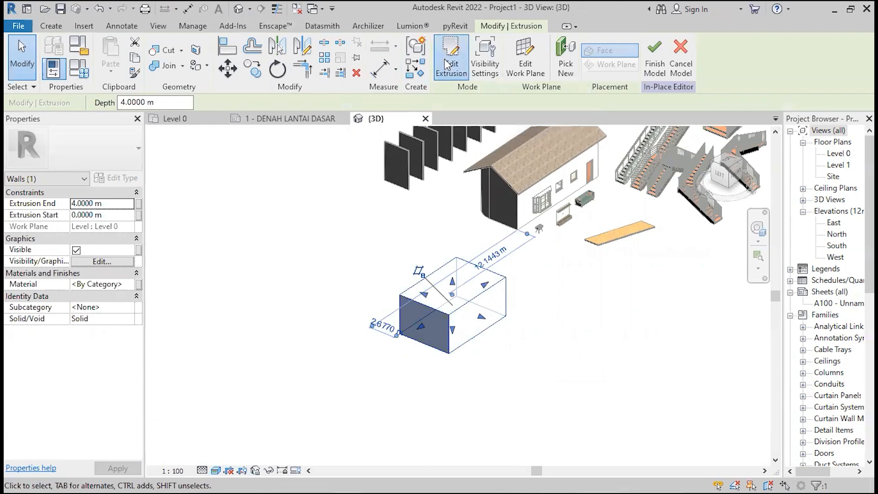
mouse_move(497, 403)
middle_mouse_down()
mouse_move(498, 376)
mouse_move(455, 414)
mouse_move(323, 265)
mouse_move(398, 165)
middle_mouse_up()
left_click(526, 44)
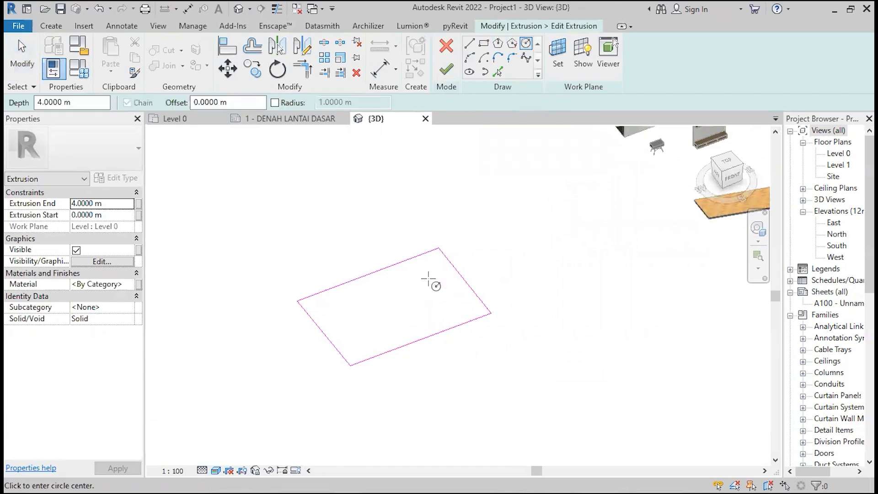
left_click(402, 304)
left_click(426, 260)
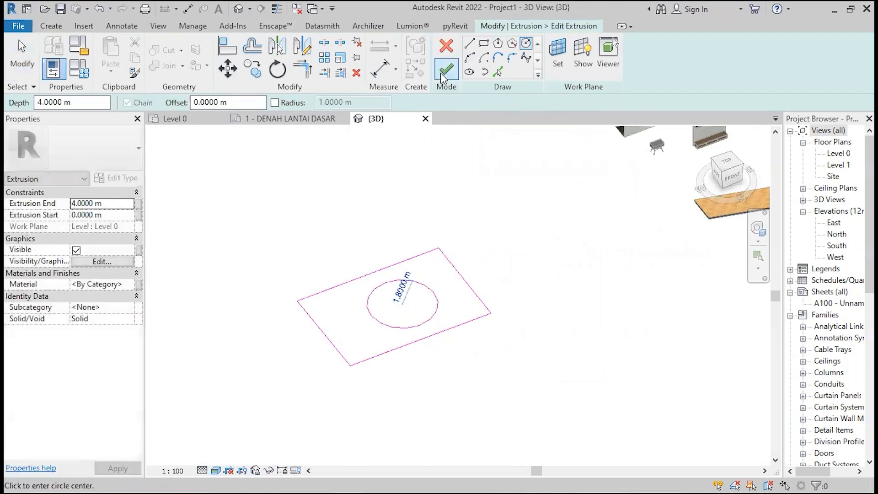
left_click(446, 69)
scroll(457, 298, "down", 3)
middle_click_drag(515, 369, 436, 336, "shift")
scroll(424, 317, "up", 3)
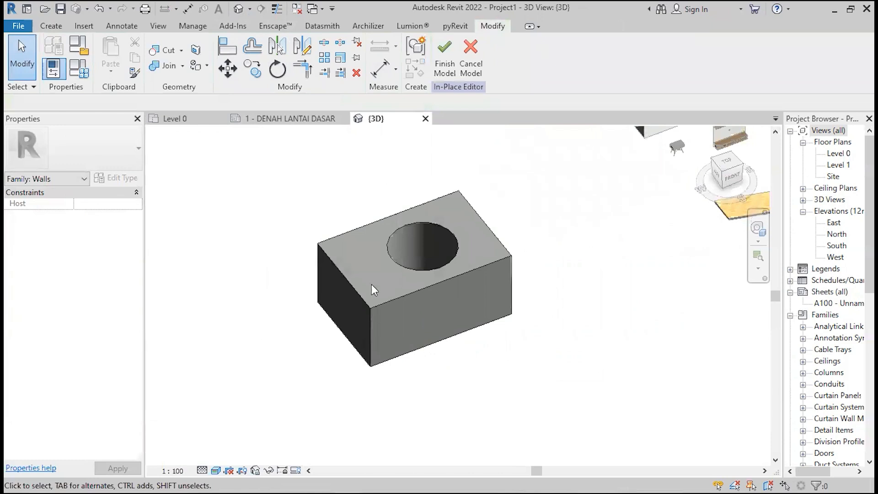
Edit the block's extrusion sketch again to add a small rectangular opening between the circle and the block's short west edge
left_click(407, 222)
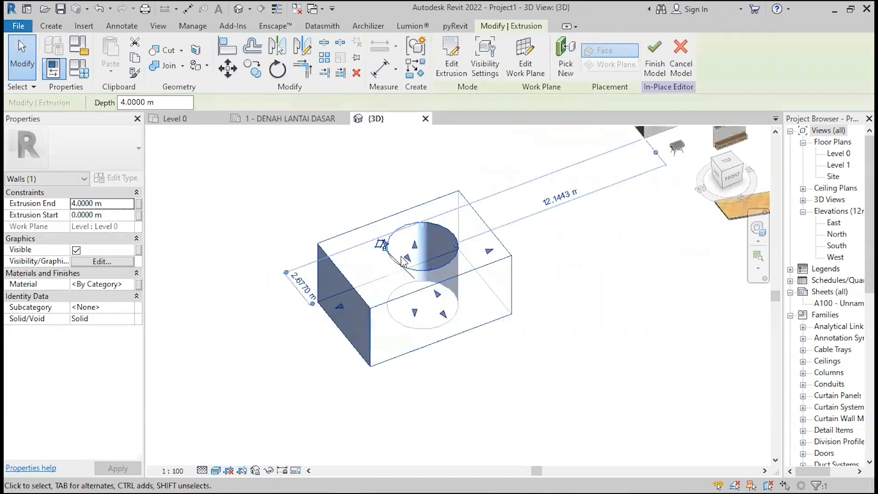
left_click(450, 54)
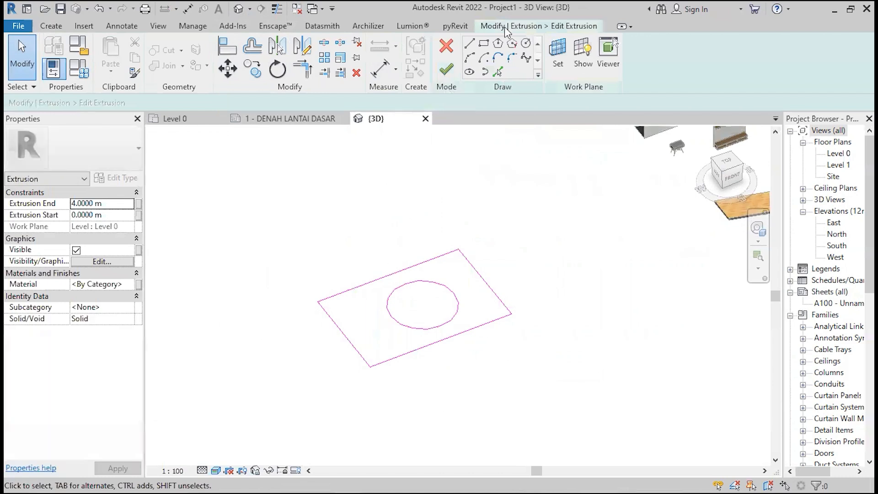
left_click(525, 43)
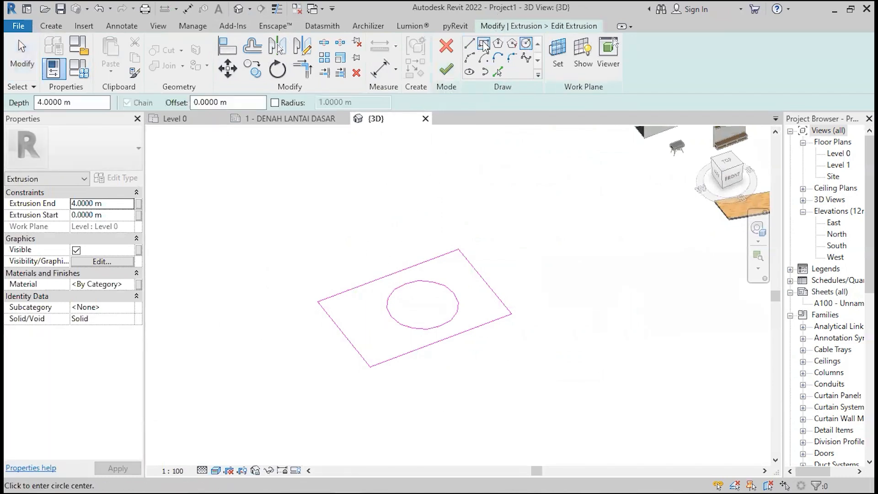
left_click(483, 43)
left_click(367, 309)
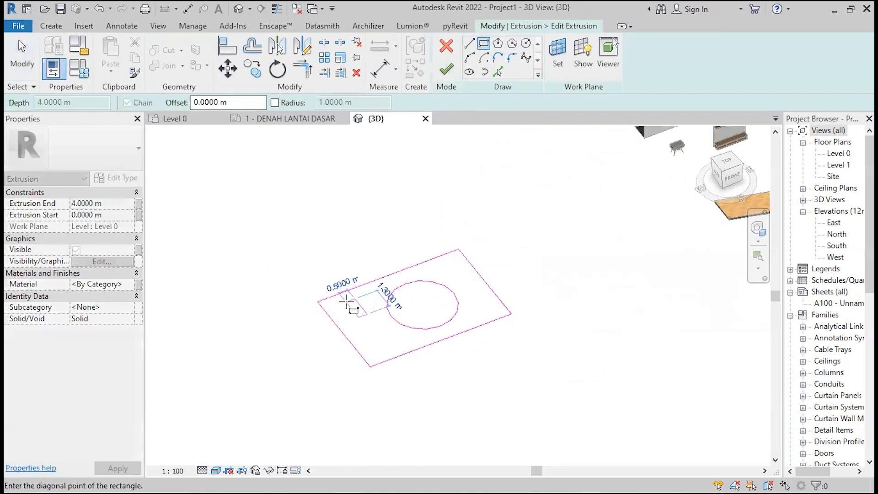
left_click(331, 304)
left_click(448, 71)
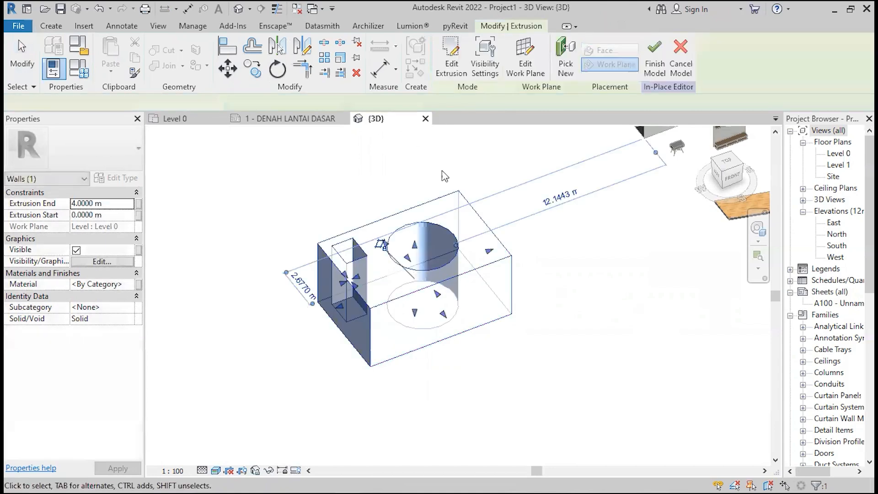
left_click(533, 375)
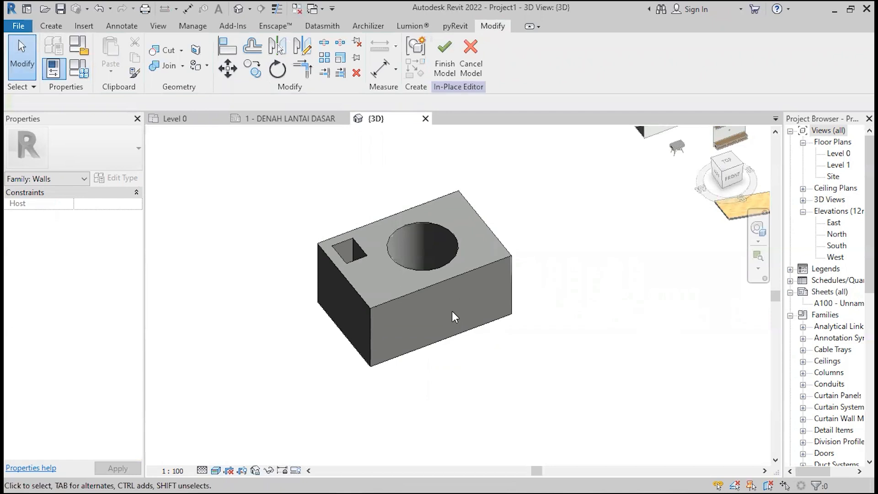
Start a void extrusion and pick the block's long front face as its work plane
left_click(51, 26)
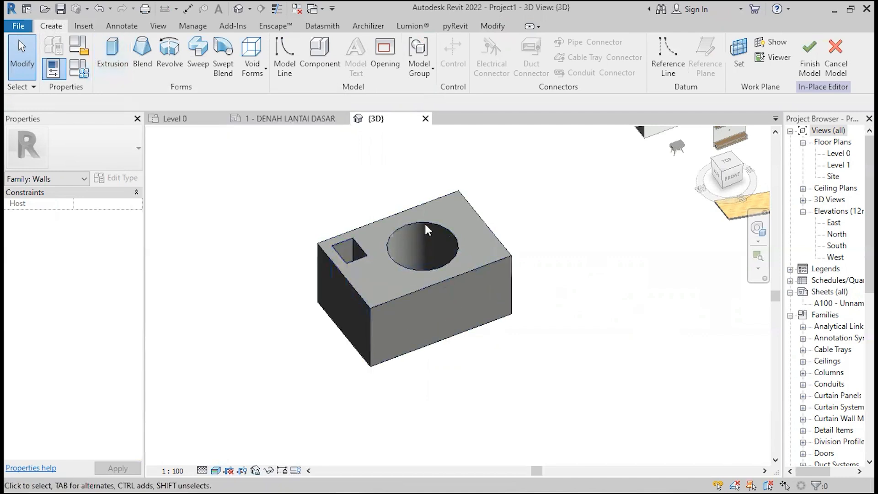
left_click(266, 77)
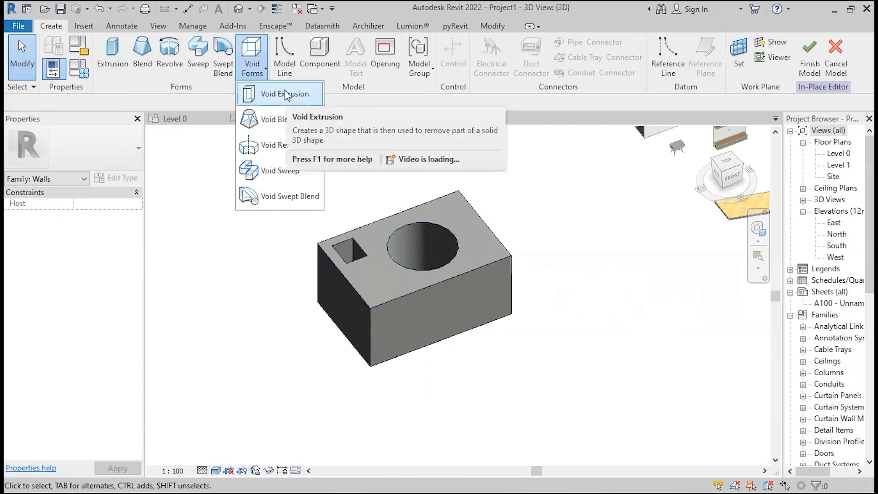
left_click(286, 95)
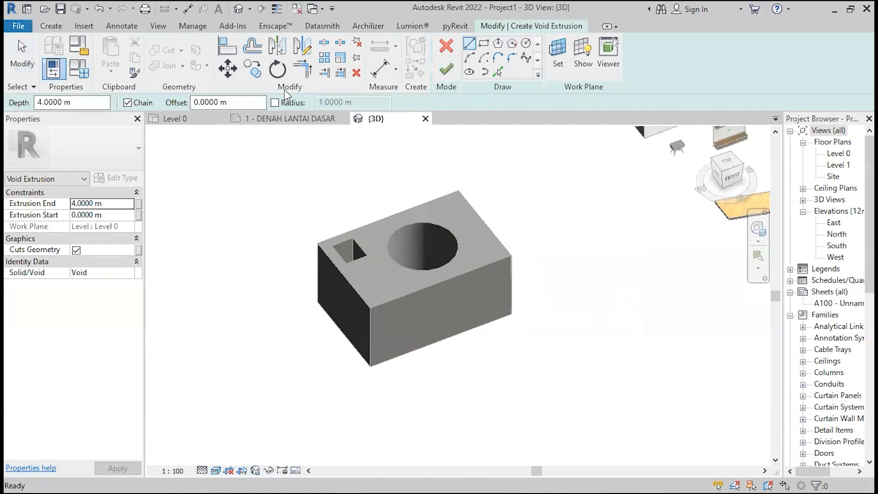
left_click(558, 49)
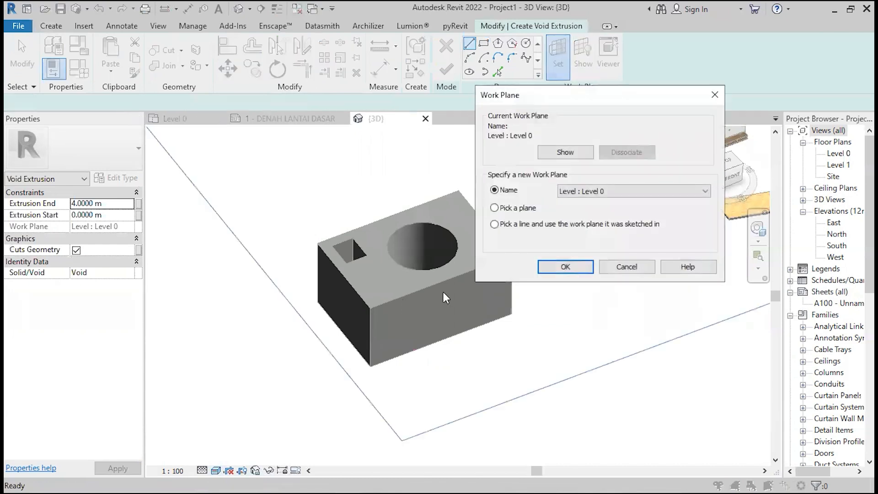
left_click(526, 209)
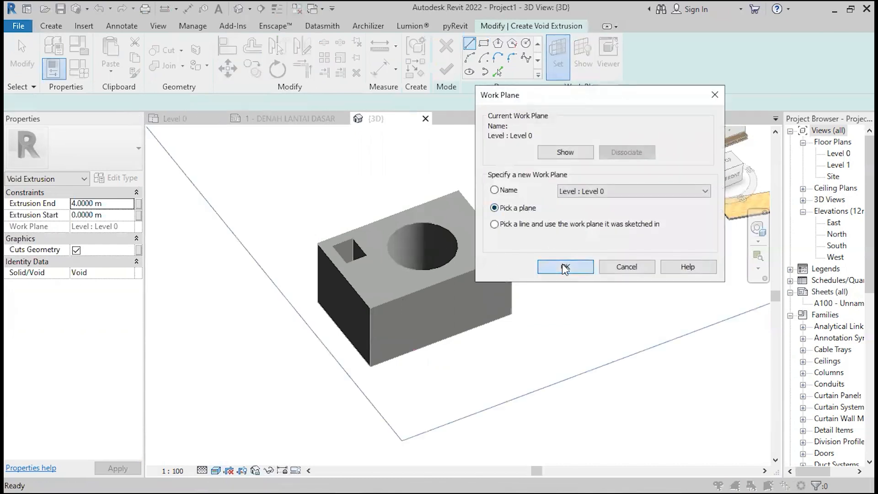
left_click(412, 294)
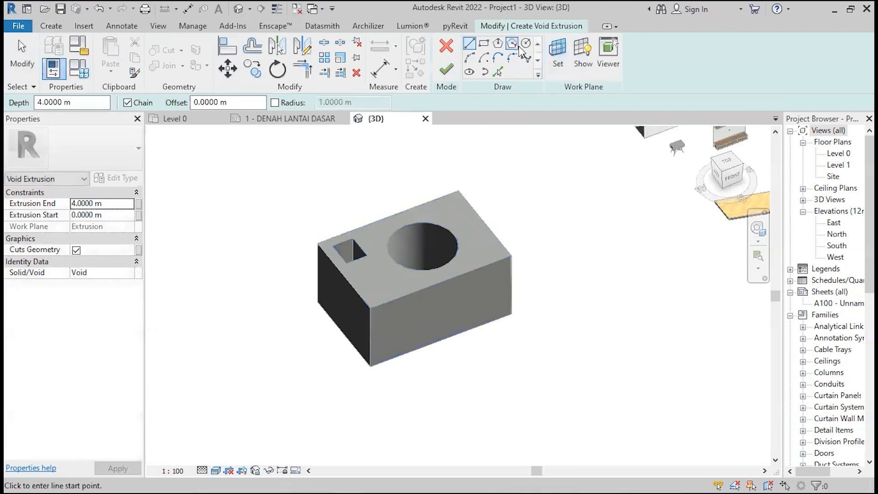
Sketch a circle of about 1.4 m radius near the front face's west end and finish the void extrusion
left_click(525, 43)
left_click(414, 326)
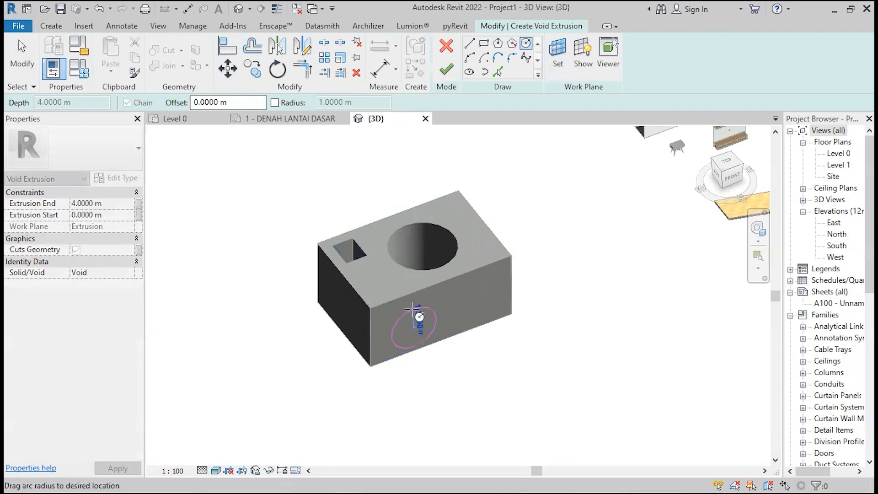
left_click(408, 310)
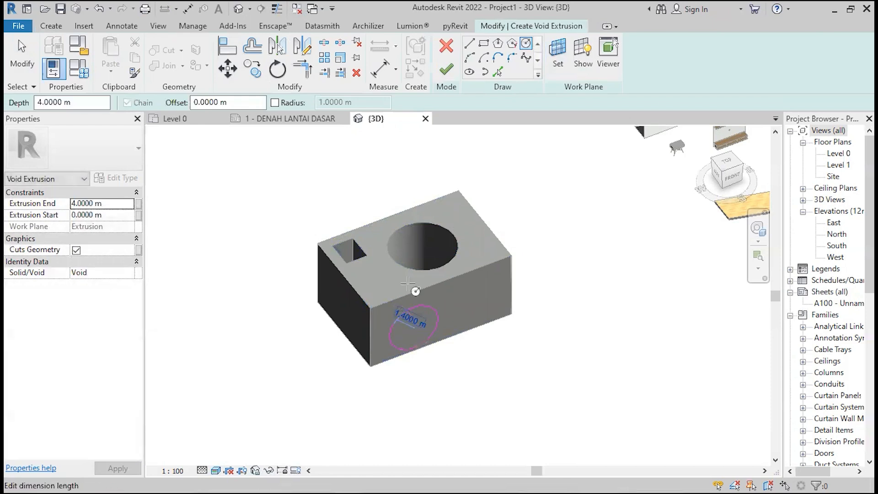
left_click(444, 67)
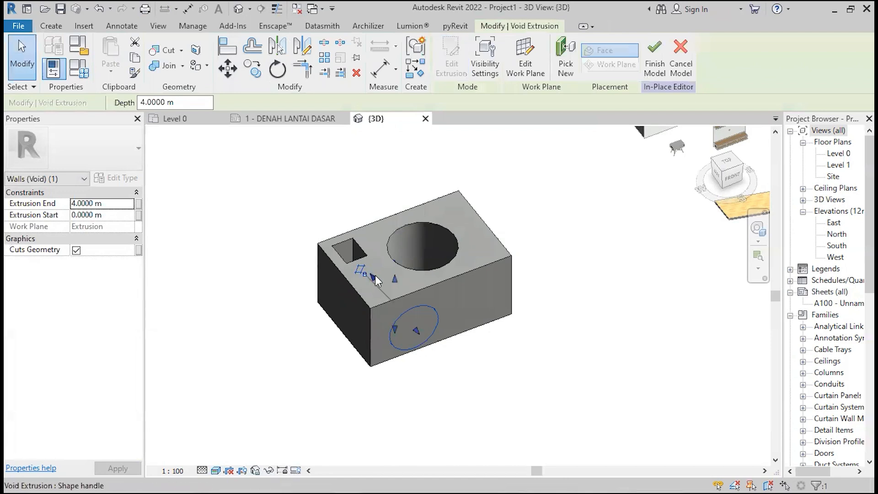
Stretch the round void's extrusion end to about 8.9 m, past the block's back face, and deselect it to apply the cut
left_click_drag(374, 277, 326, 218)
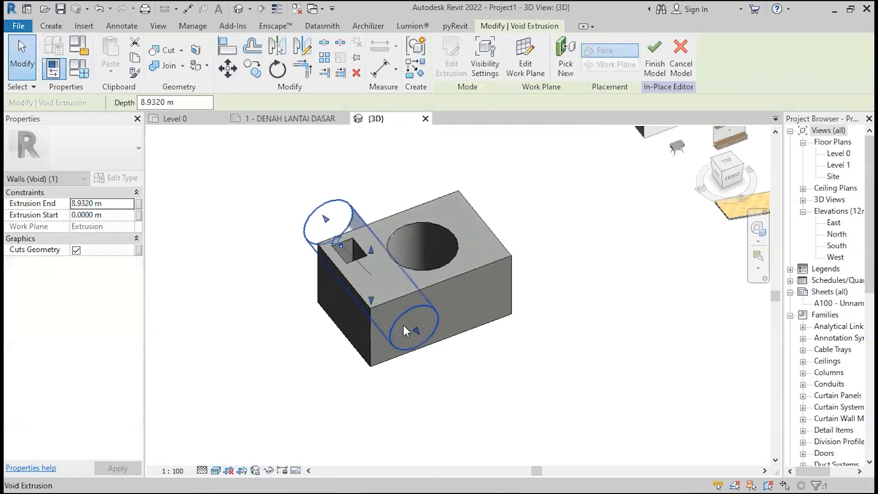
left_click_drag(418, 334, 432, 352)
left_click(295, 366)
Examine the block from the front and from above to see how the horizontal round void crosses the vertical openings
middle_click_drag(402, 413, 462, 443, "shift")
scroll(426, 269, "up", 5)
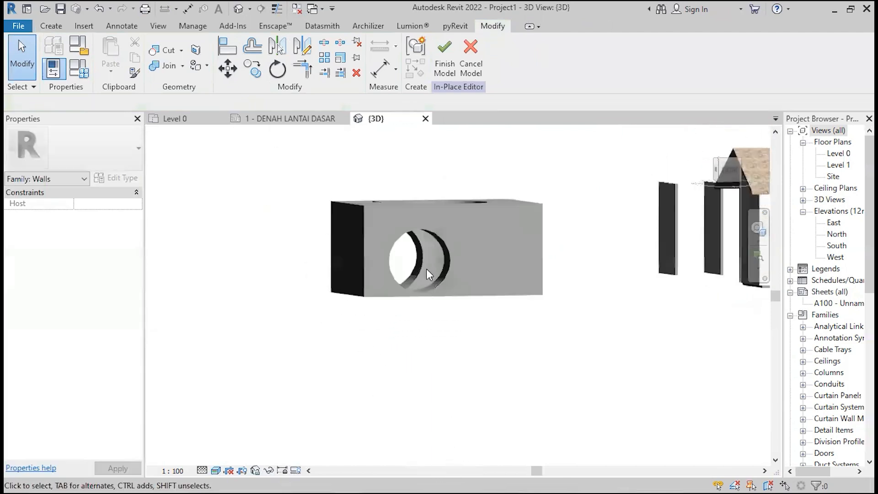
middle_click_drag(505, 283, 447, 225)
scroll(408, 243, "up", 3)
scroll(408, 243, "down", 7)
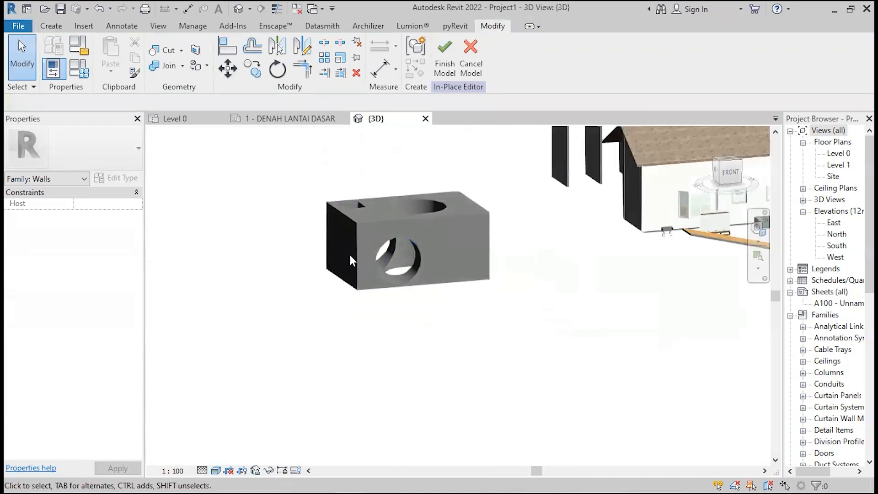
scroll(349, 253, "up", 3)
scroll(423, 247, "up", 6)
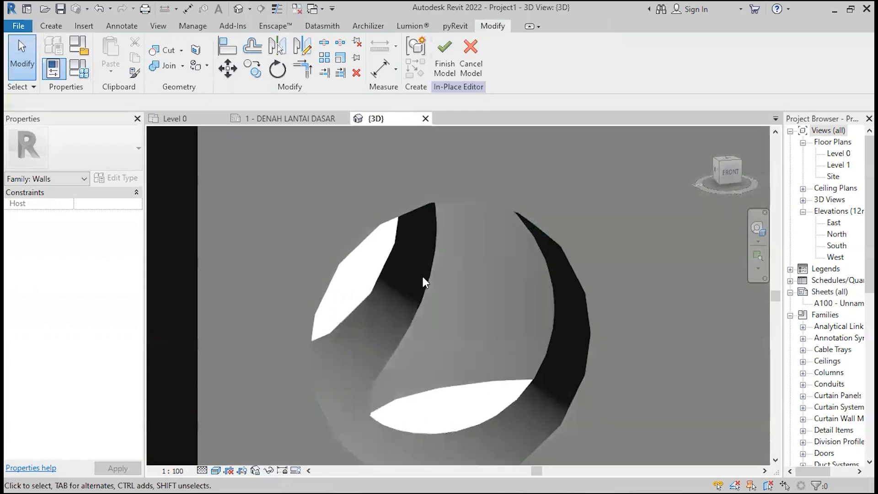
scroll(427, 275, "down", 6)
middle_click_drag(293, 385, 292, 270, "shift")
scroll(490, 170, "up", 4)
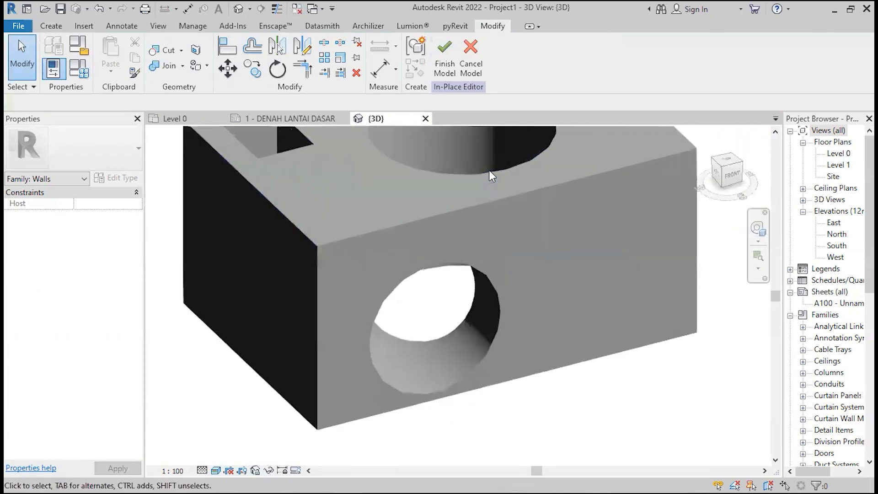
scroll(477, 176, "down", 7)
middle_click_drag(538, 331, 534, 480, "shift")
scroll(458, 298, "up", 3)
scroll(450, 274, "up", 4)
scroll(434, 240, "down", 4)
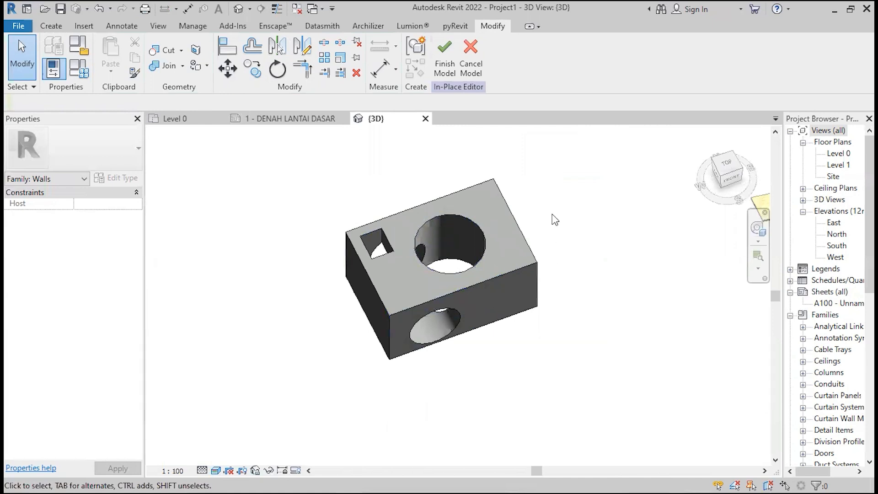
scroll(457, 291, "down", 3)
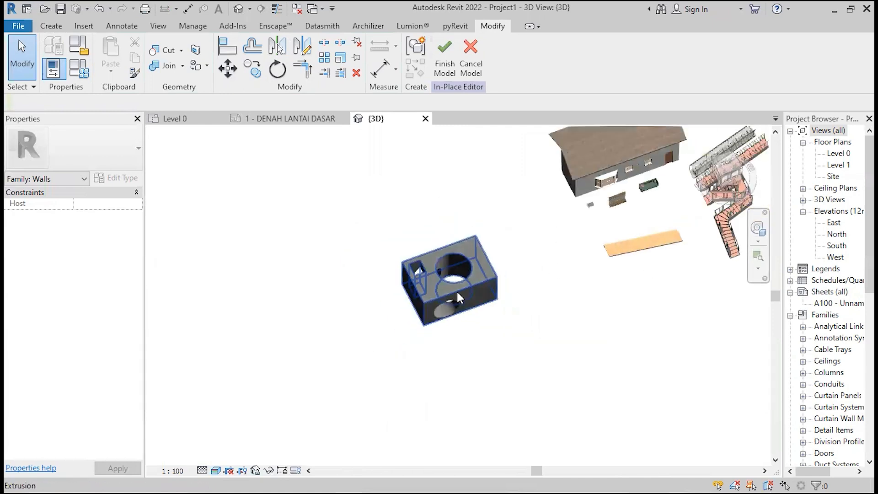
middle_click_drag(461, 355, 427, 224, "shift")
scroll(427, 219, "up", 3)
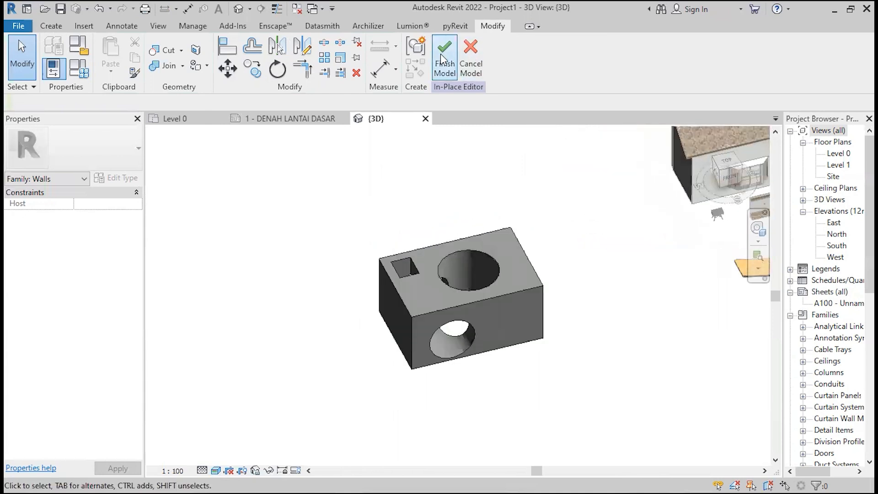
Start a solid Blend form in the in-place model
left_click(51, 25)
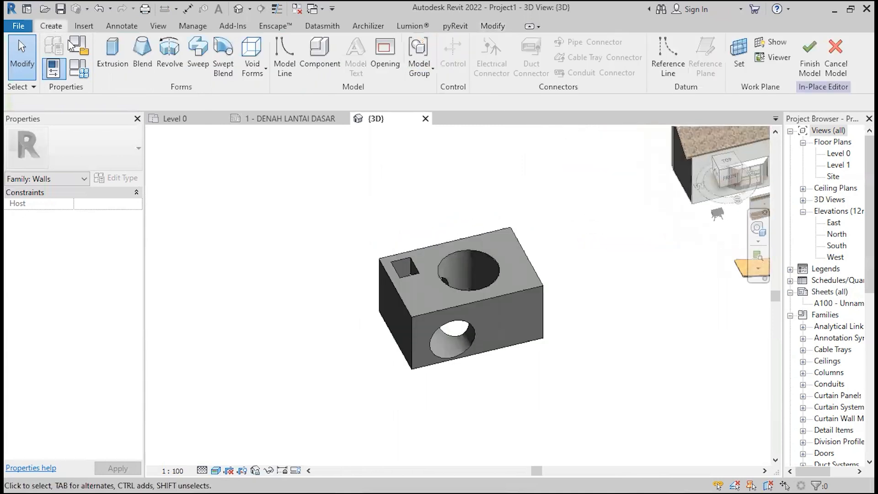
left_click(142, 62)
middle_click_drag(337, 265, 402, 272)
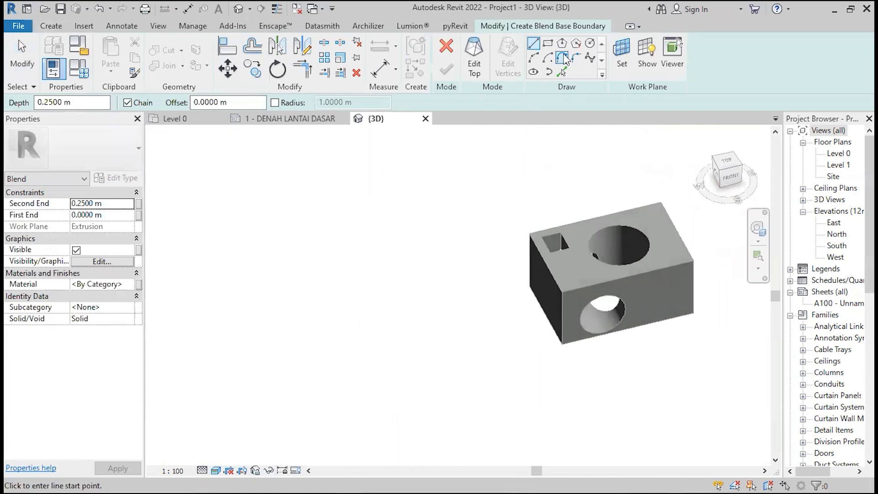
left_click(548, 43)
left_click(361, 375)
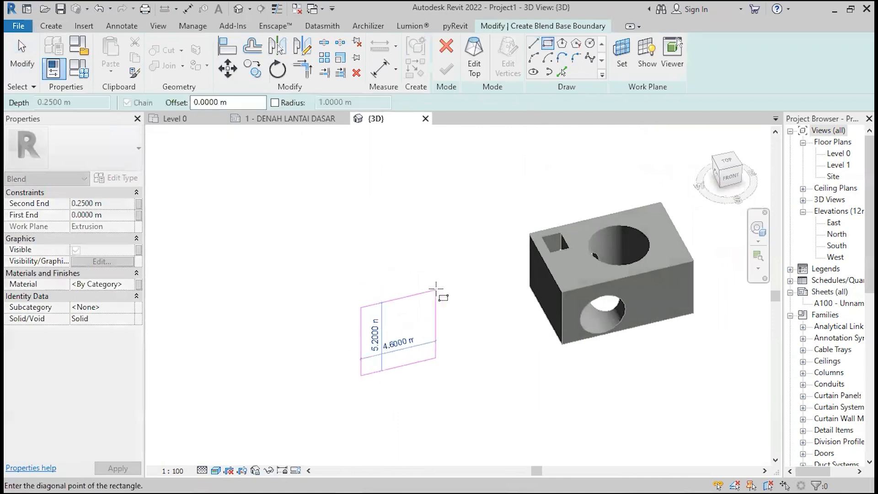
key("Escape")
key("Escape")
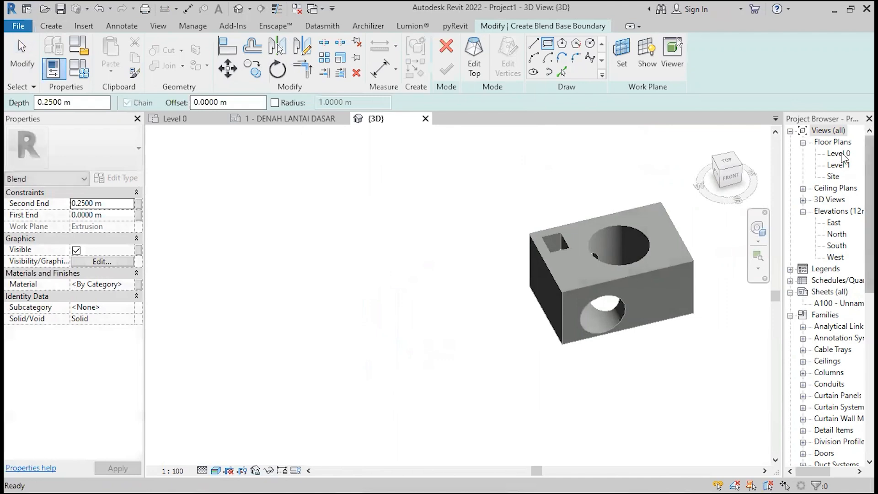
Open the Level 0 floor plan and set the blend's work plane to Level : Level 0
double_click(842, 154)
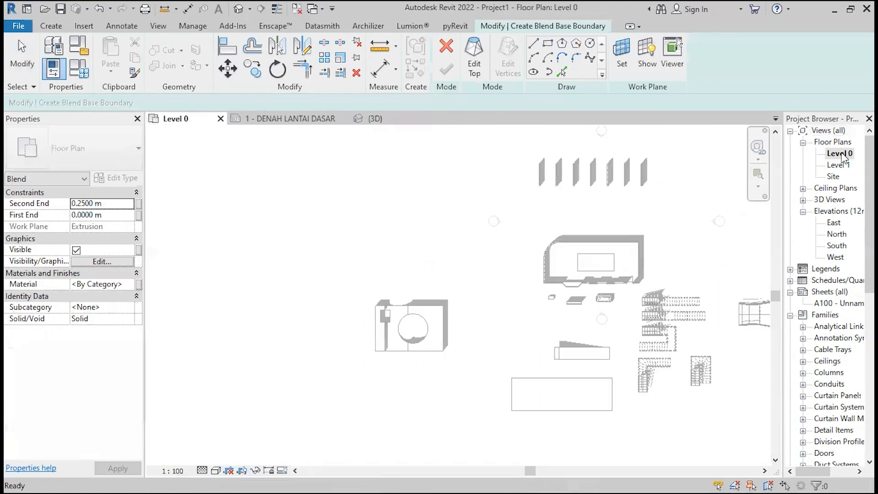
left_click(548, 44)
scroll(356, 364, "up", 3)
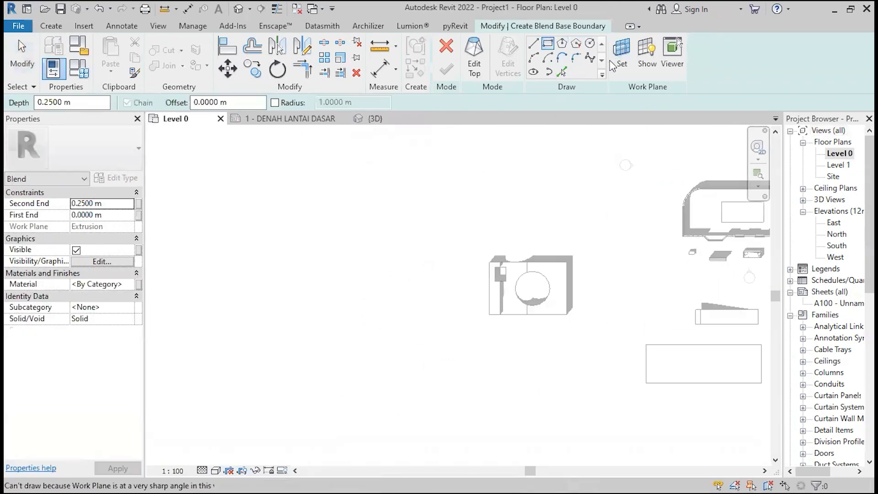
left_click(622, 58)
left_click(589, 191)
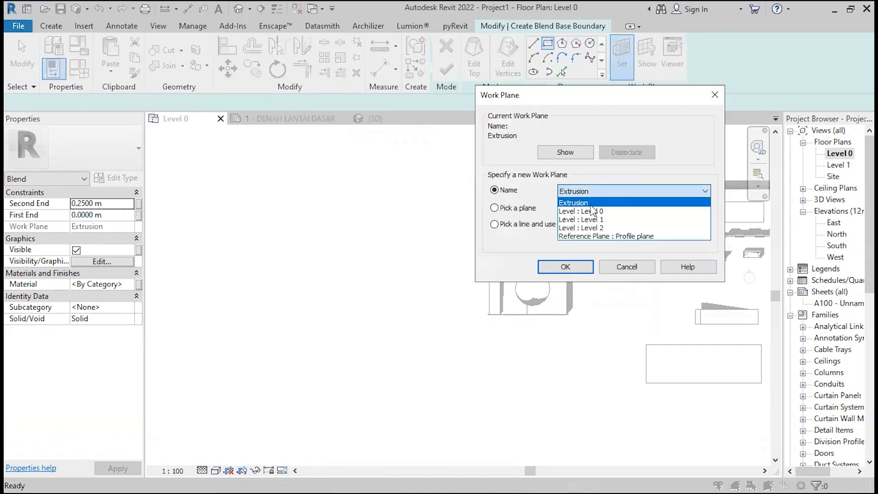
left_click(590, 212)
left_click(565, 266)
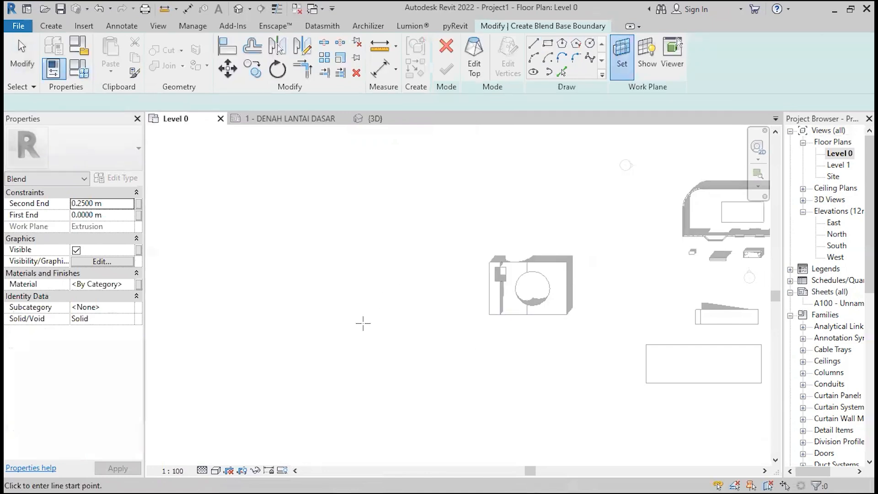
Draw the blend's rectangular base boundary, about 7.8 m wide, west of the block
left_click(547, 46)
left_click(362, 334)
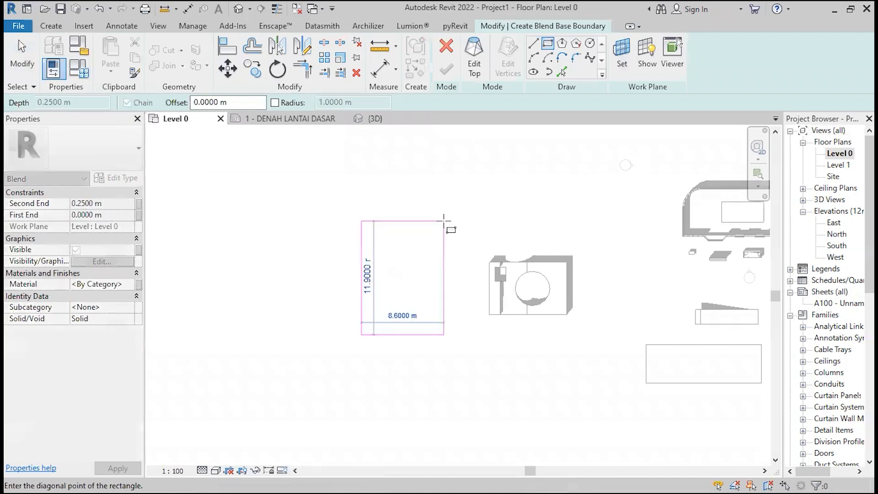
left_click(436, 223)
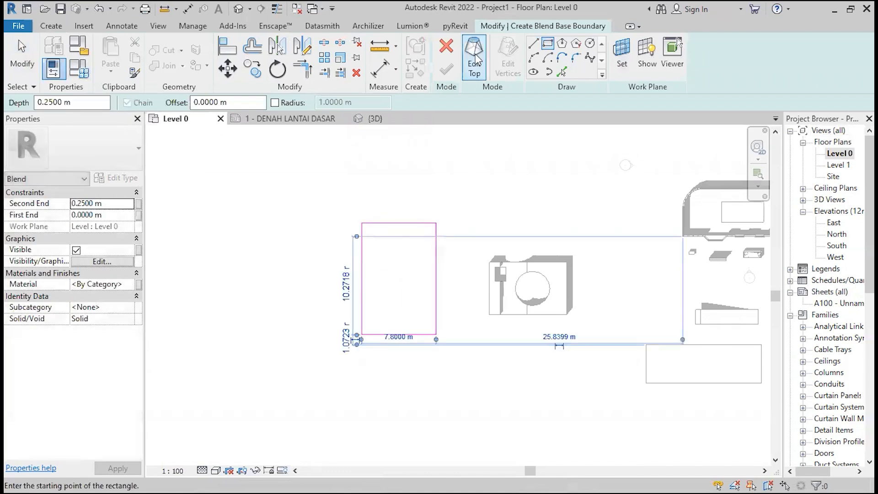
Switch to the blend's top boundary and draw a circle of about 3.8 m radius over the southern part of the base rectangle
left_click(475, 59)
left_click(590, 43)
left_click(394, 297)
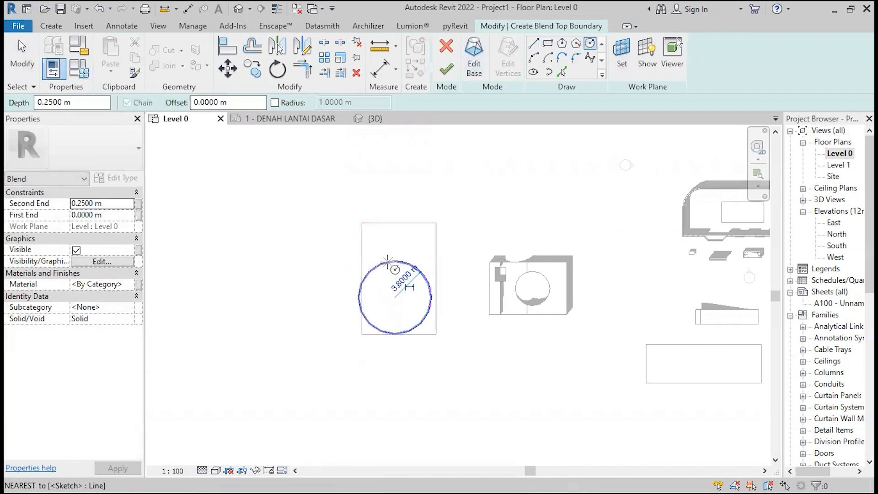
left_click(386, 262)
key("Escape")
key("Escape")
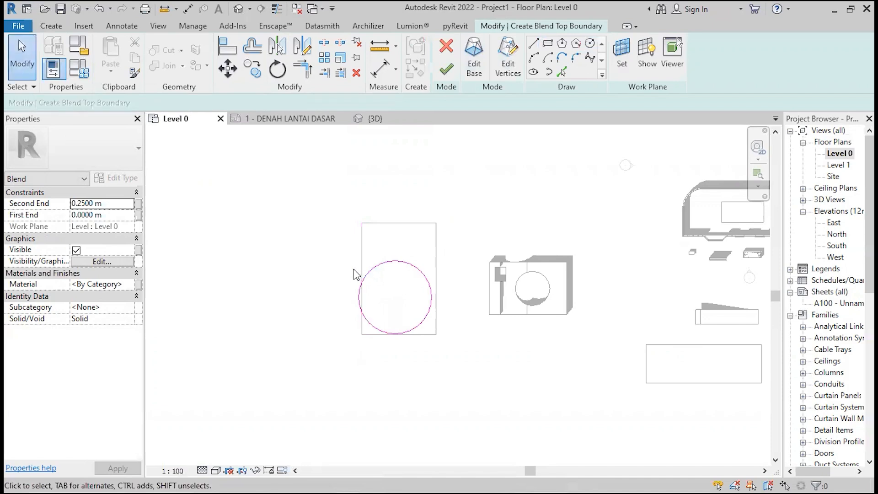
Set the blend's second end to 4 m and finish the blend
left_click(111, 202)
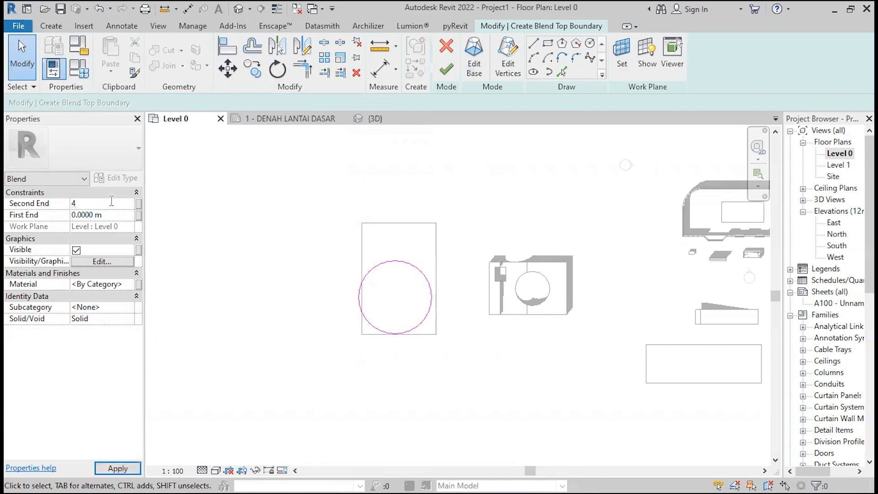
key("Return")
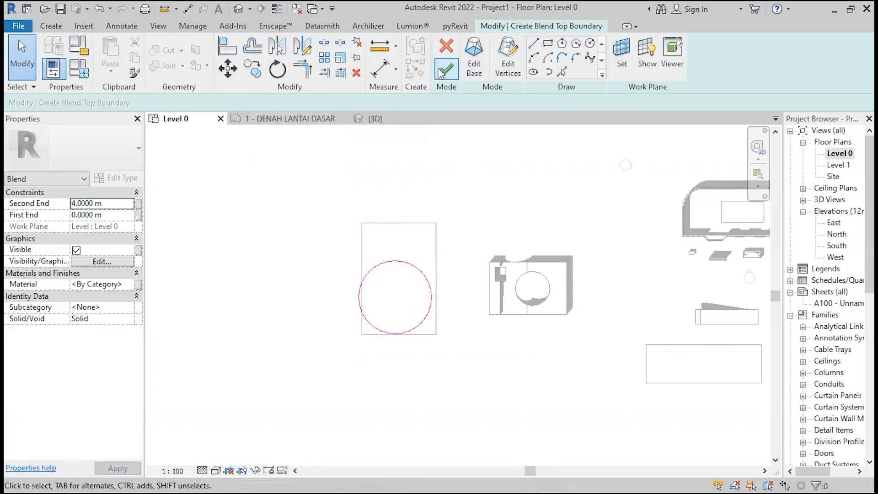
left_click(444, 69)
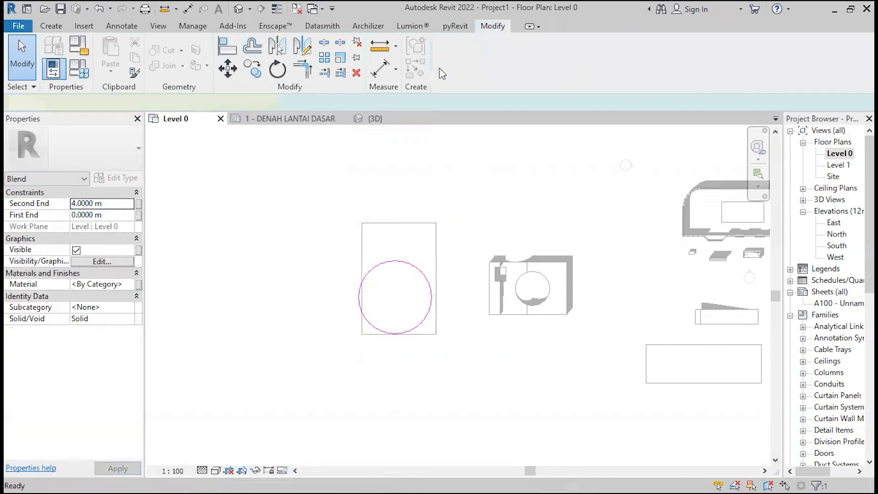
Open the default 3D view and stretch the blend's circular top upward until it stands well above the block
left_click(240, 11)
scroll(356, 295, "down", 2)
middle_click_drag(262, 409, 307, 380)
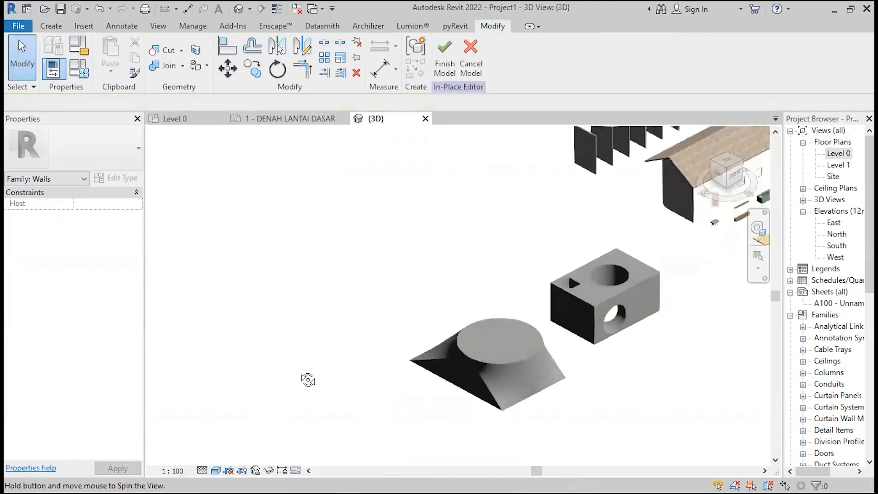
left_click(511, 361)
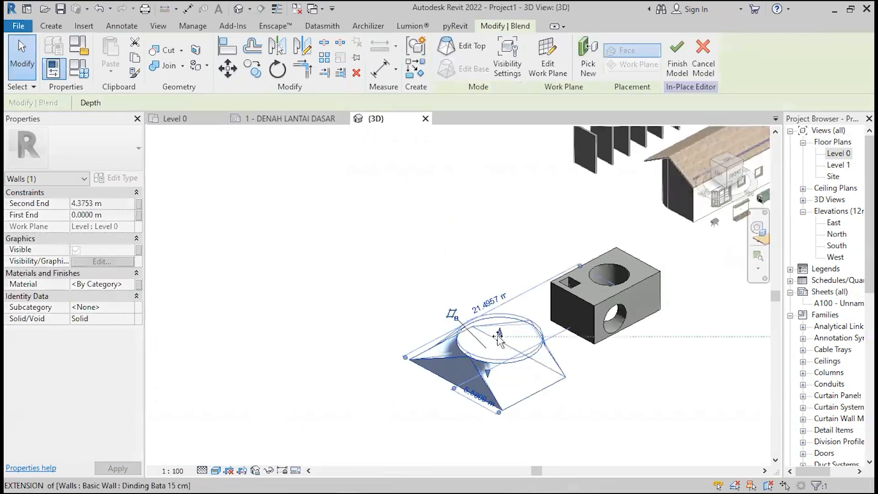
left_click_drag(498, 337, 500, 266)
left_click(325, 333)
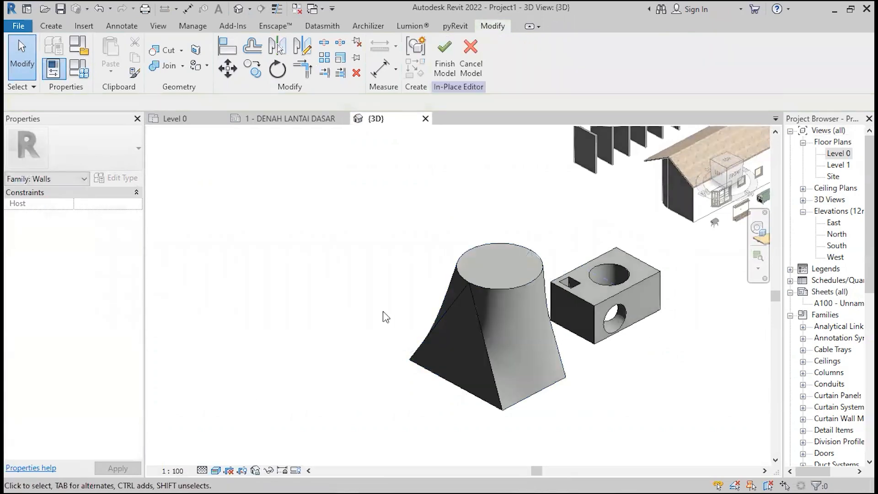
Start a void extrusion and pick the block's front face as its work plane
middle_click_drag(384, 312, 438, 242, "shift")
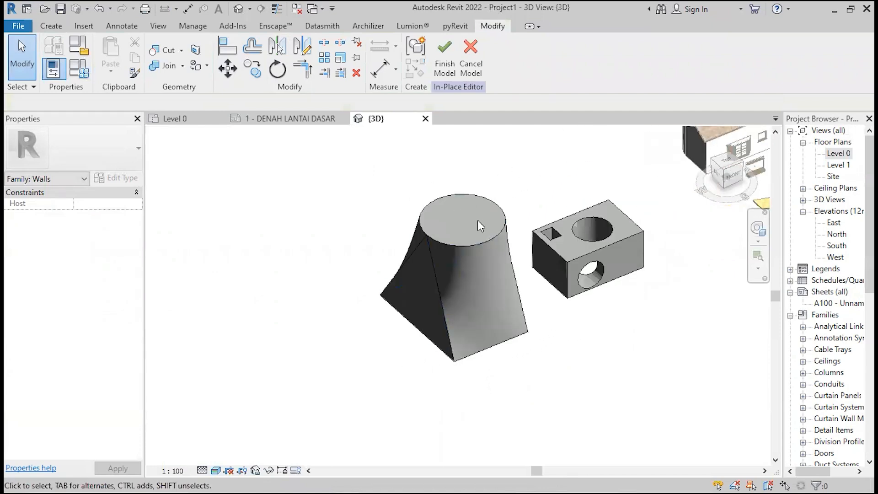
left_click(57, 27)
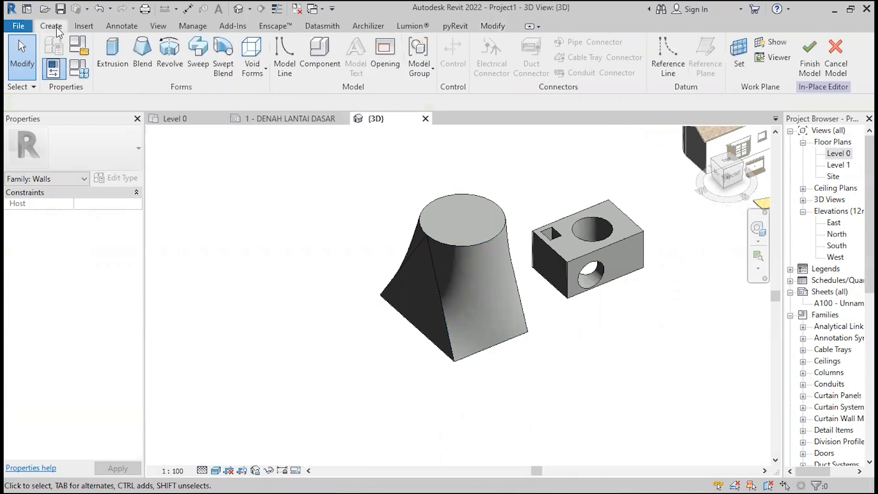
left_click(247, 62)
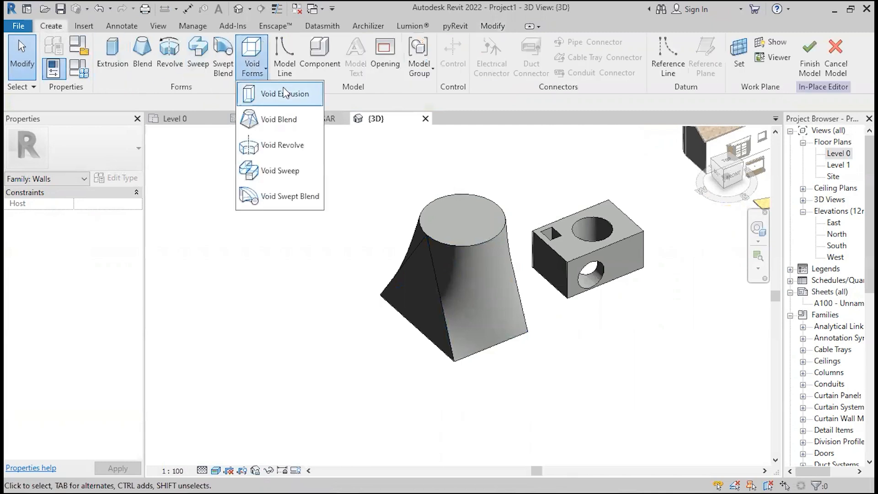
left_click(284, 93)
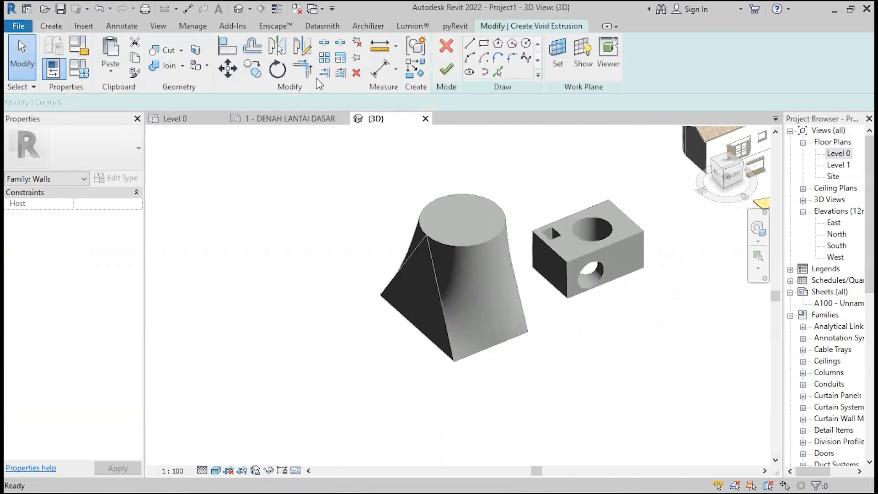
left_click(557, 54)
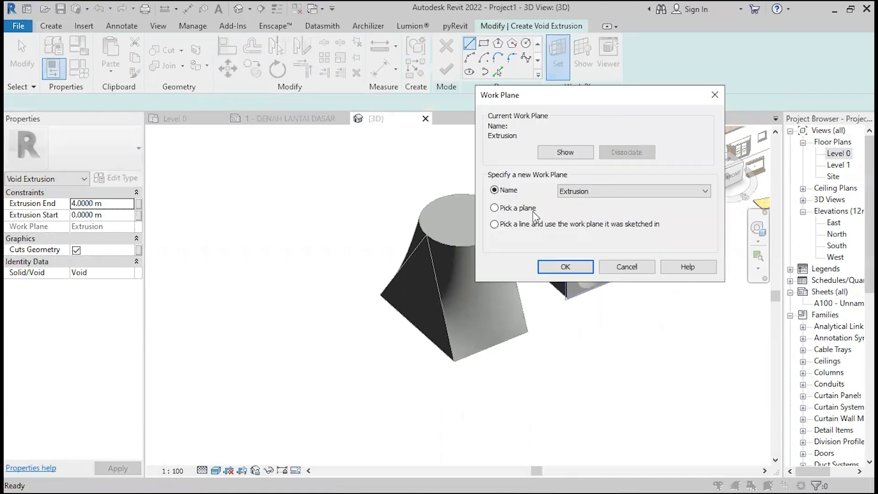
left_click(512, 209)
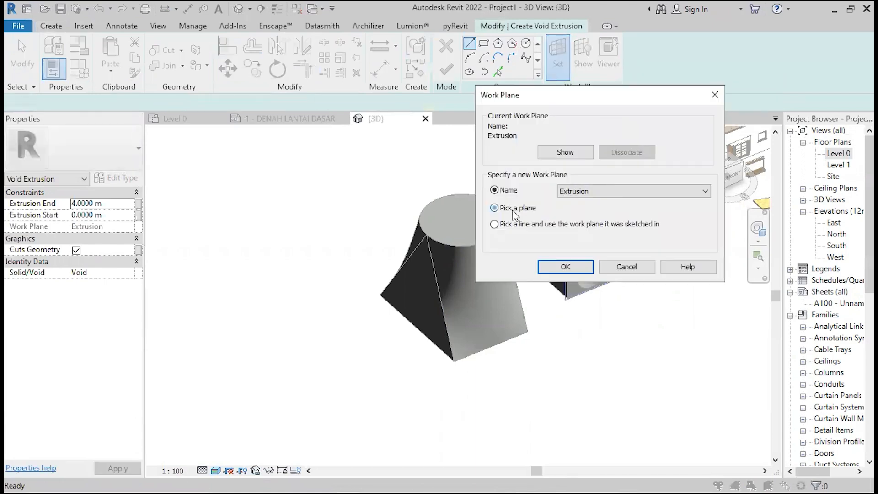
left_click(566, 267)
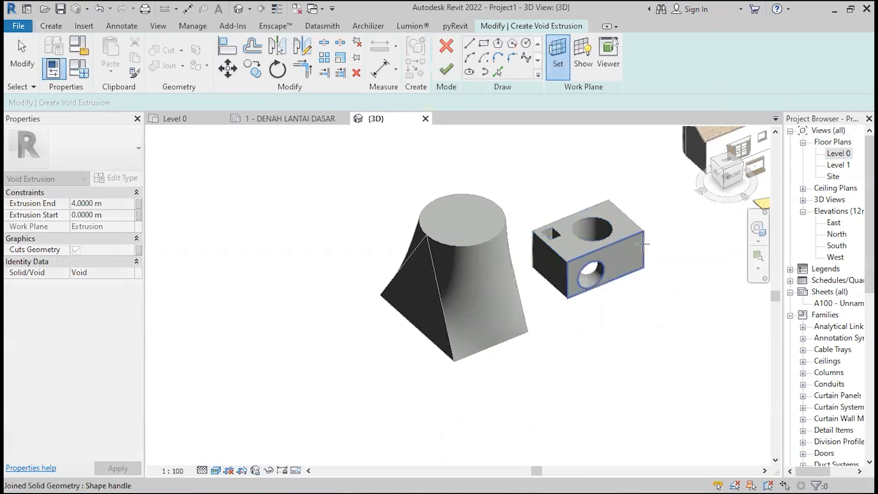
left_click(641, 244)
Sketch a rectangle about 3.5 m by 3.1 m over the blend's front side and finish the void extrusion
left_click(483, 43)
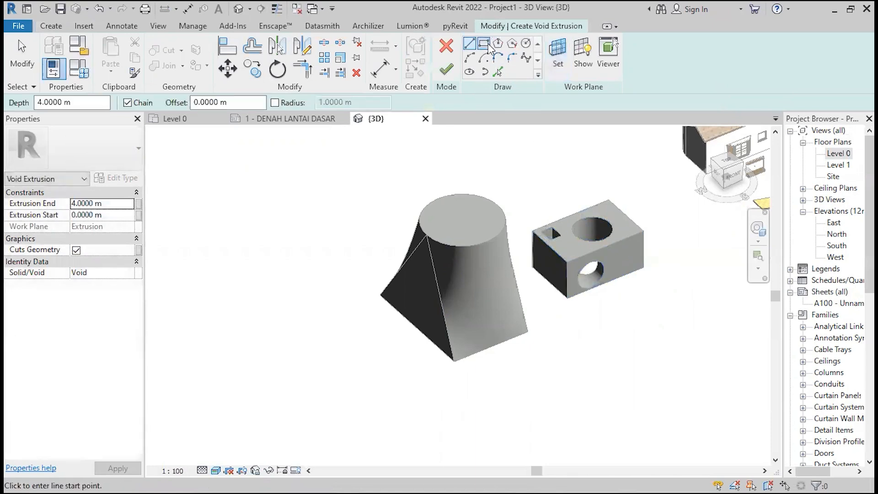
left_click(471, 316)
left_click(502, 273)
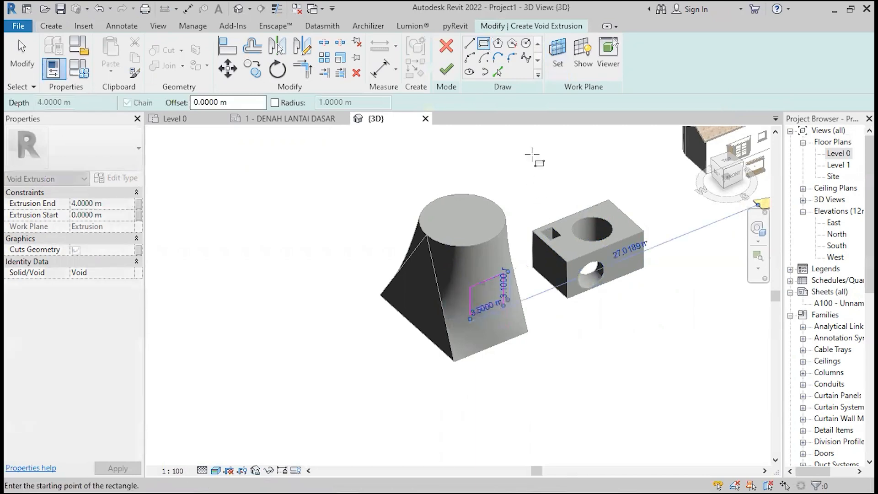
left_click(447, 70)
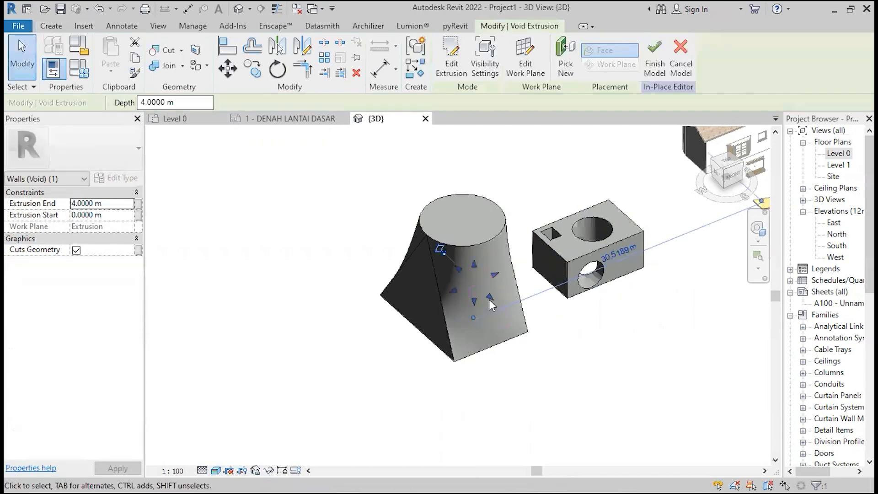
Stretch the void's depth in both directions, from about -4.4 m to 11.5 m, to cut into the blend
left_click_drag(489, 298, 518, 321)
middle_click_drag(422, 344, 438, 296, "shift")
scroll(437, 294, "up", 2)
left_click_drag(438, 270, 320, 246)
left_click(259, 266)
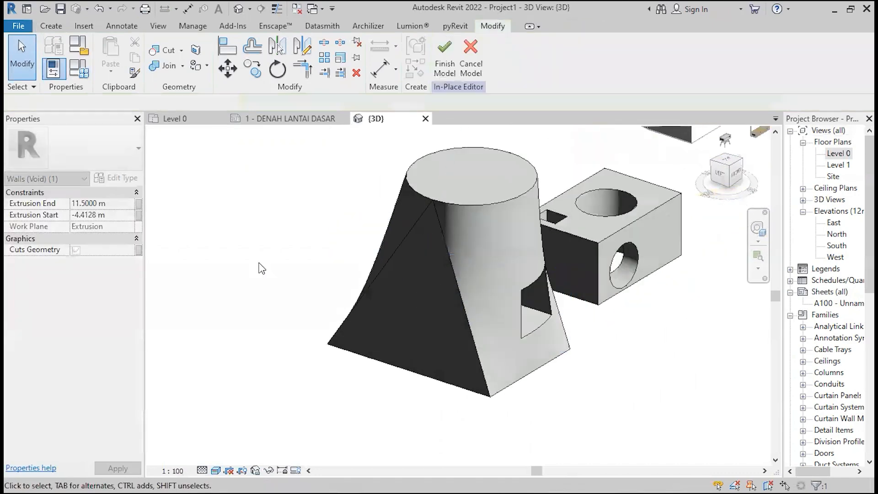
Examine the rectangular opening cut in the blend from the front and from an angle
scroll(299, 334, "down", 3)
middle_click_drag(299, 375, 445, 355)
middle_click_drag(445, 356, 388, 273, "shift")
scroll(541, 298, "up", 2)
middle_click_drag(541, 300, 426, 337)
scroll(457, 274, "up", 3)
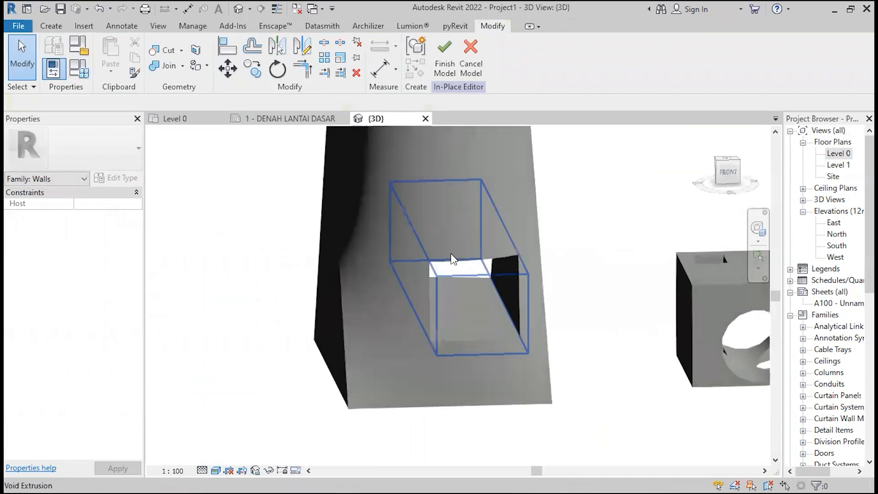
scroll(454, 320, "down", 3)
scroll(337, 364, "down", 3)
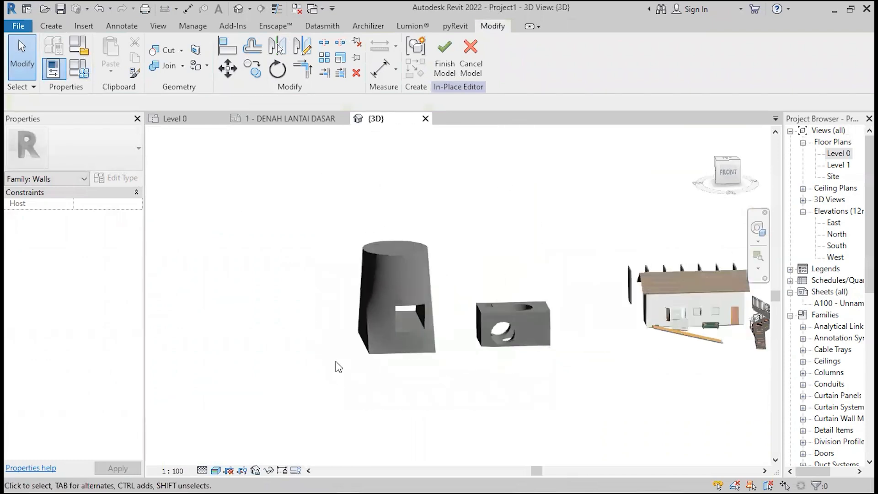
middle_click_drag(337, 365, 490, 343, "shift")
Start a revolve, view the model from the top and set the work plane to Level 0
left_click(58, 28)
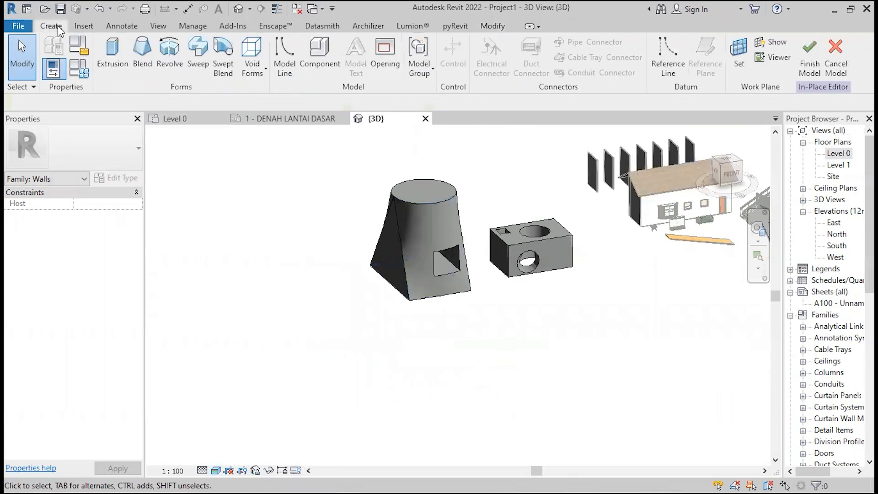
left_click(178, 59)
mouse_move(349, 233)
middle_mouse_down("shift")
mouse_move(377, 208)
mouse_move(394, 275)
middle_mouse_up("shift")
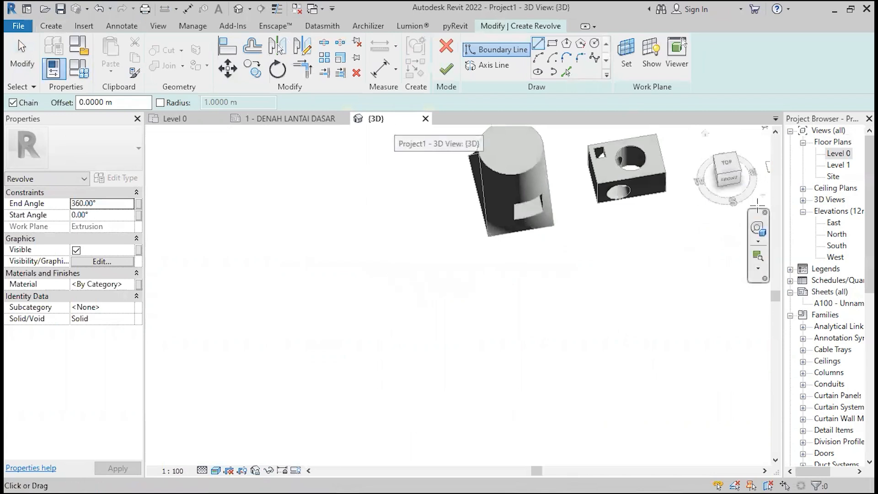
left_click(727, 168)
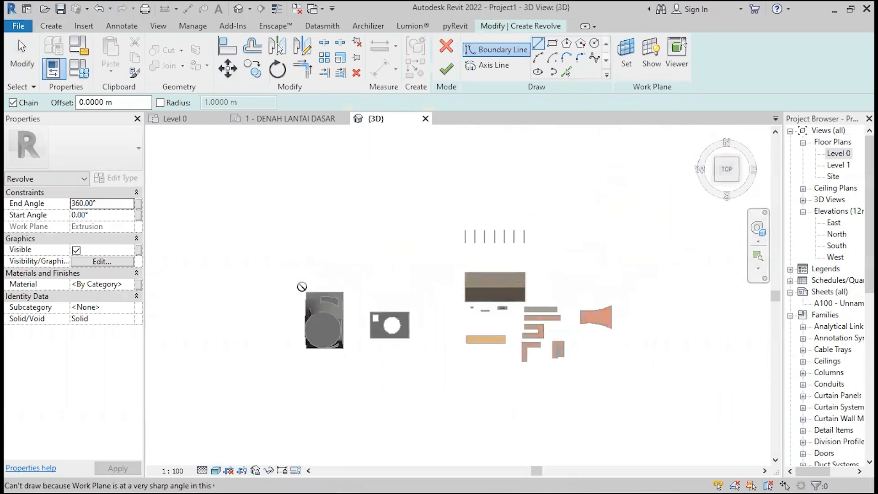
middle_click_drag(304, 288, 515, 237)
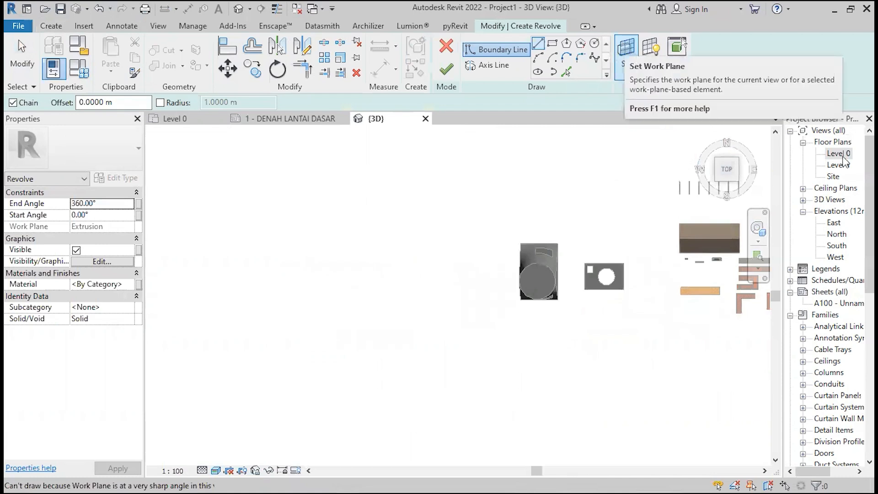
left_click(626, 66)
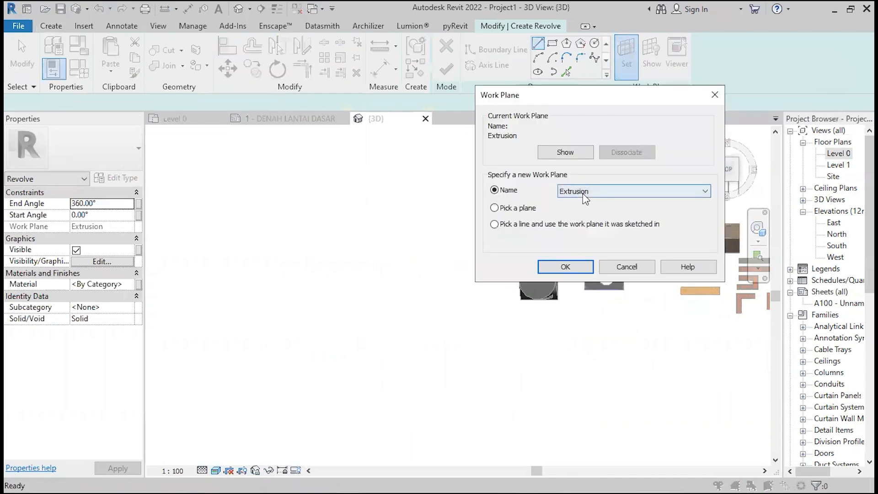
left_click(584, 197)
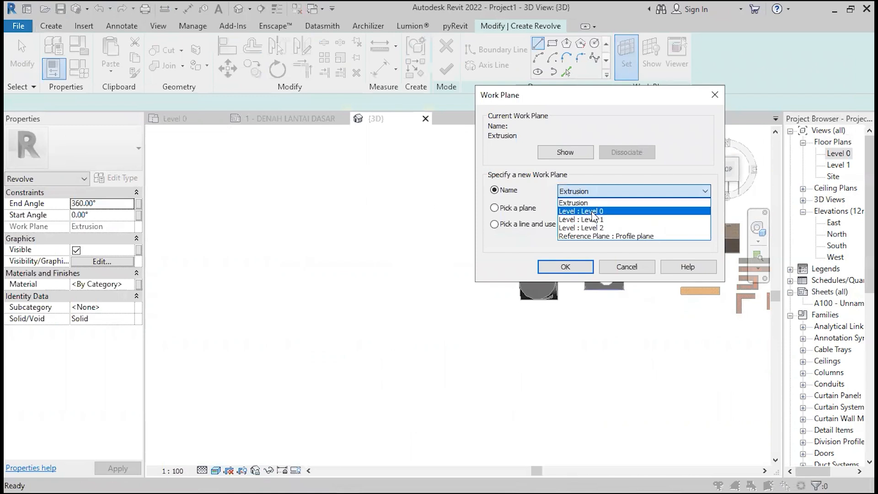
left_click(566, 267)
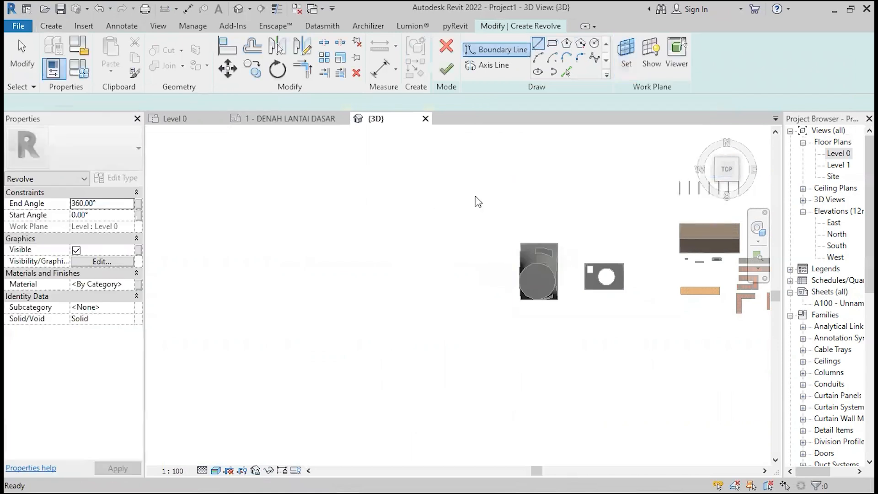
Draw a vertical boundary line about 18.7 m long in the empty area west of the blend
left_click(405, 309)
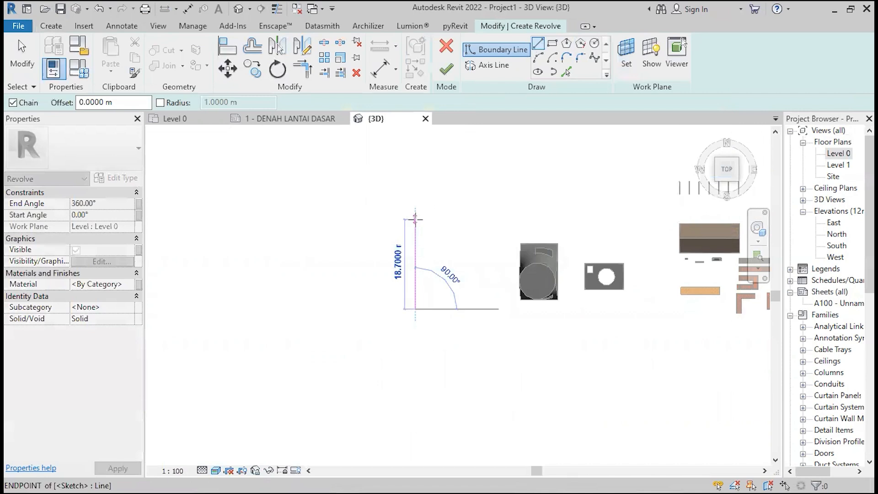
left_click(415, 219)
key("Escape")
Draw a wavy spline bulging west that joins the vertical line's north and south ends into a closed profile
scroll(366, 232, "up", 2)
left_click(594, 57)
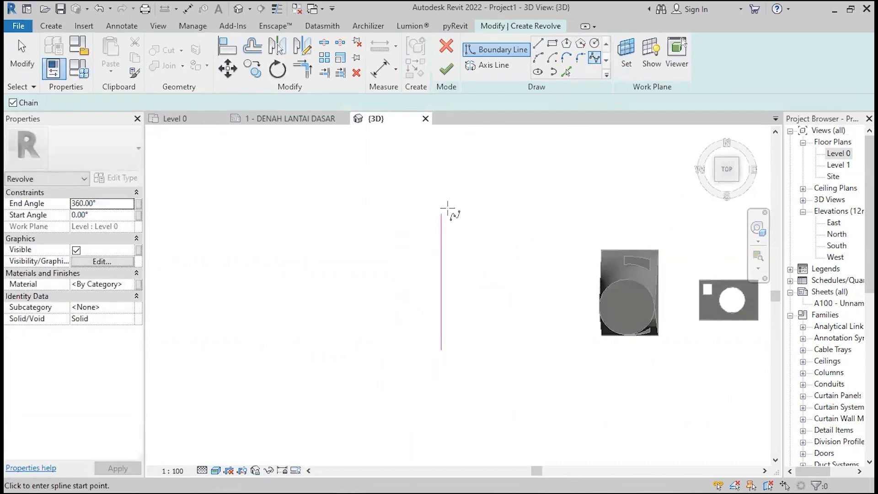
left_click(441, 213)
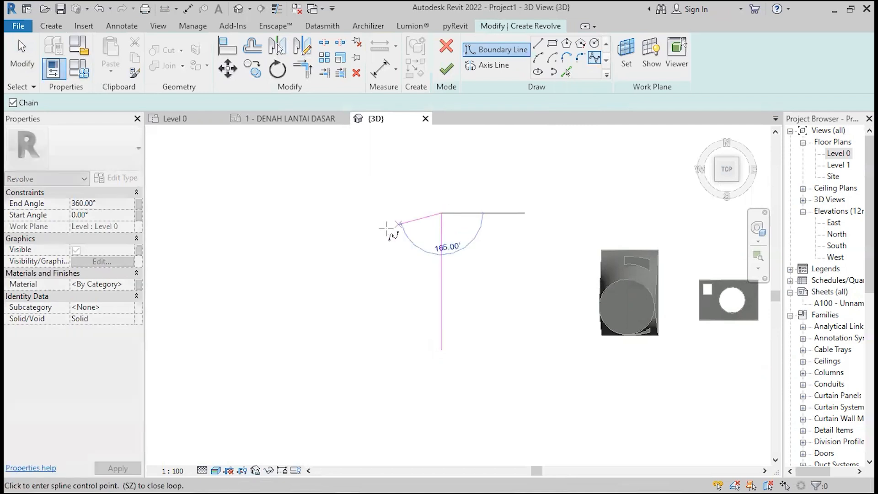
left_click(414, 265)
left_click(370, 313)
scroll(418, 343, "up", 2)
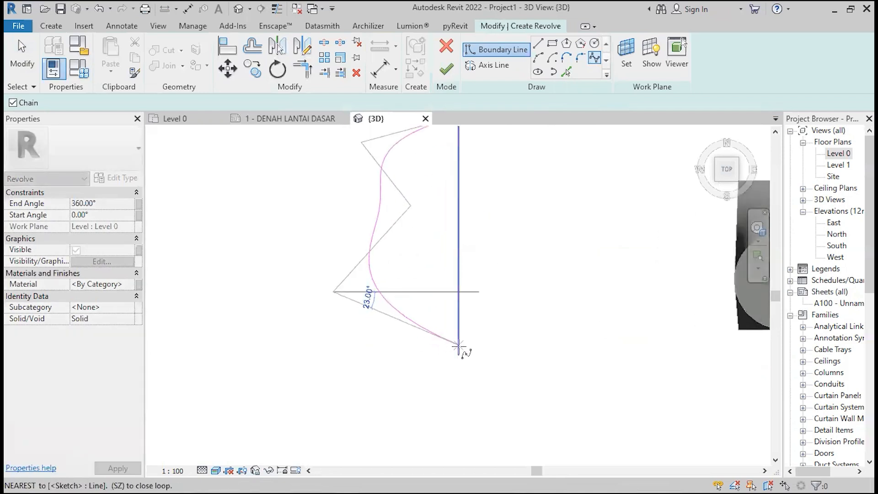
left_click(457, 354)
scroll(458, 354, "down", 2)
key("Escape")
key("Escape")
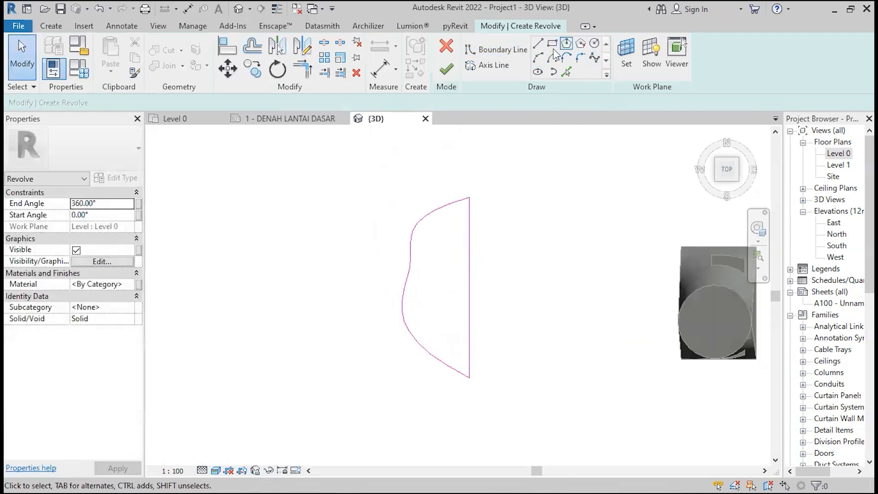
Add a semicircular arc about 6.4 m across, with both ends on the vertical line and bulging into the profile
left_click(538, 58)
left_click(469, 319)
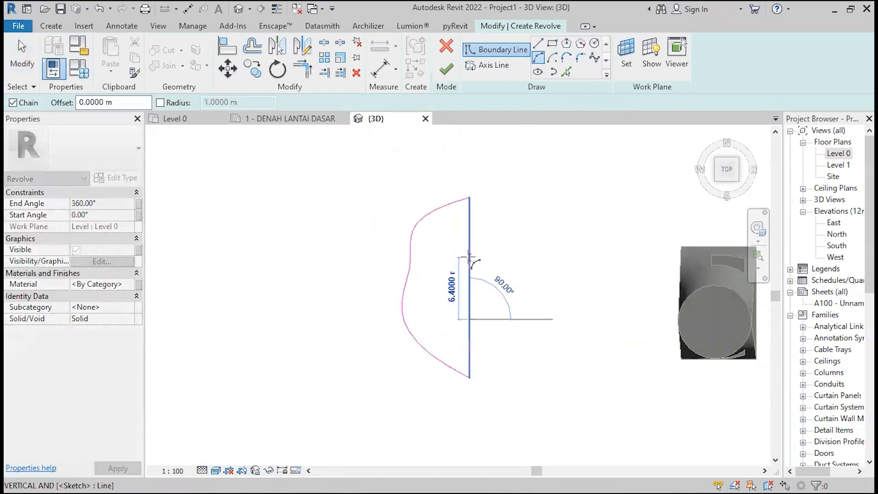
left_click(469, 257)
left_click(439, 288)
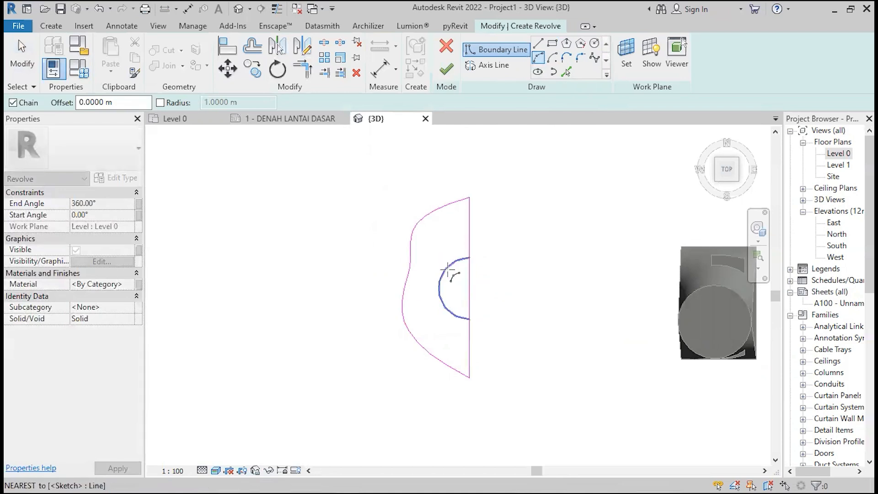
key("Escape")
key("Escape")
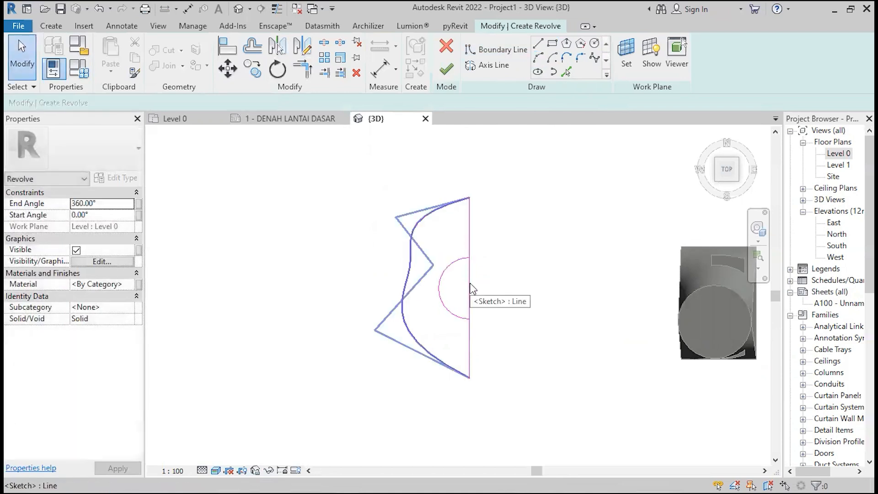
Split the vertical line between the arc's ends and trim both halves to the arc, leaving one closed boundary
scroll(473, 289, "up", 2)
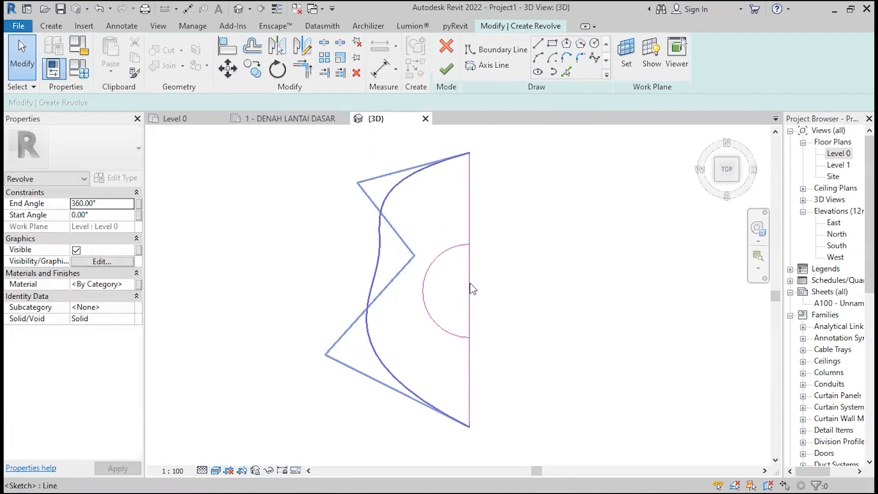
key("s")
key("l")
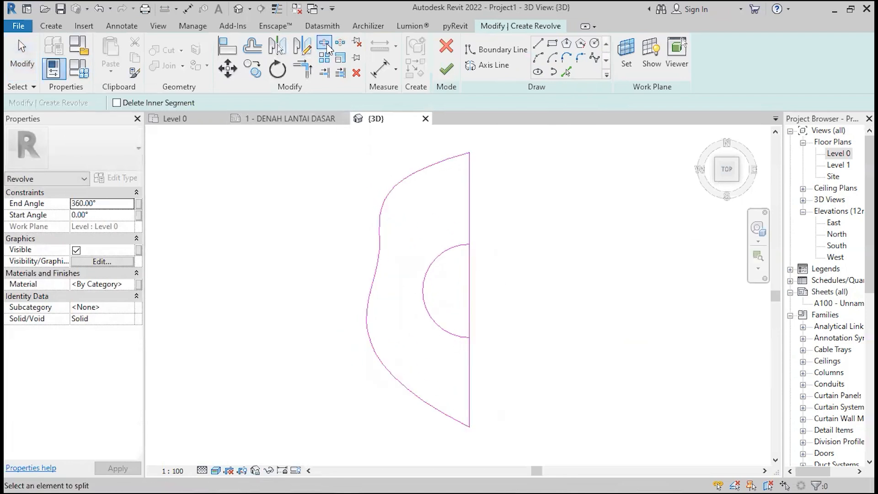
left_click(470, 276)
key("t")
key("r")
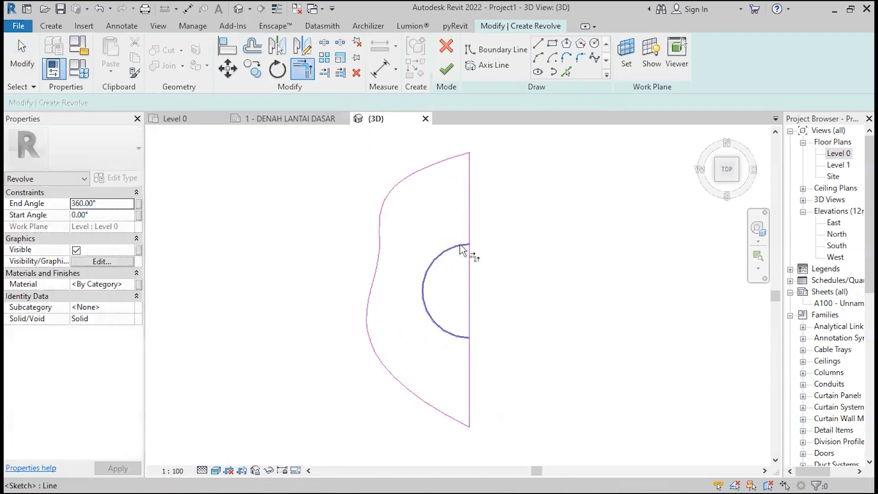
left_click(460, 245)
left_click(469, 230)
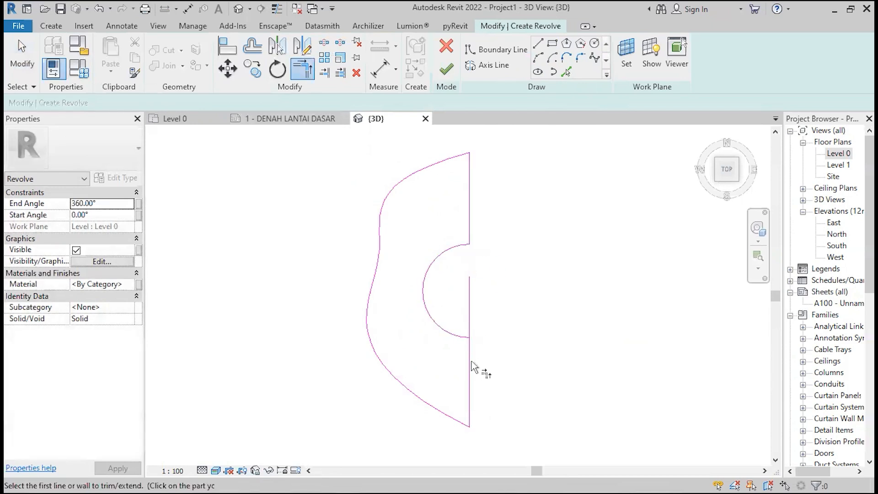
left_click(470, 365)
left_click(458, 336)
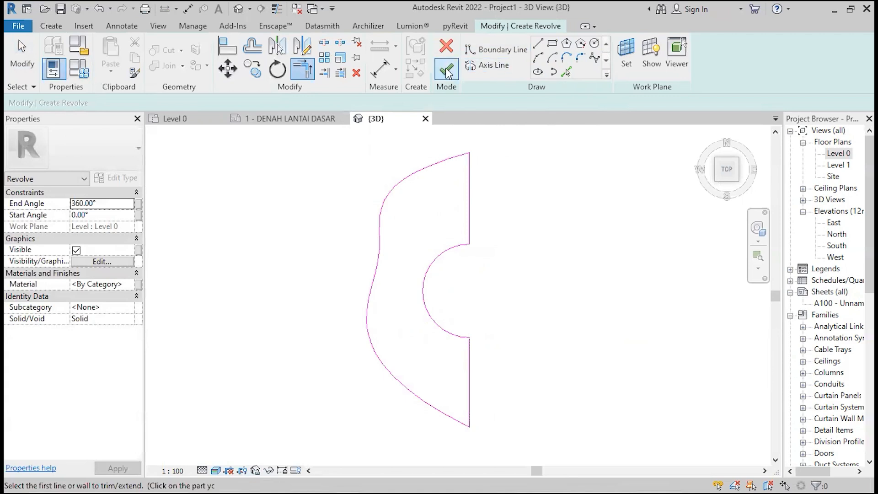
Draw the revolve's axis line along the full straight east side of the profile and finish the revolve
left_click(500, 67)
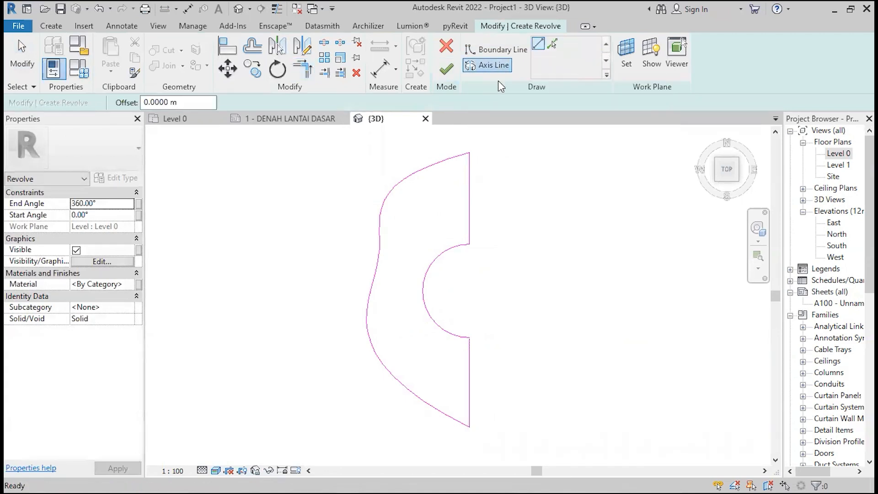
left_click(469, 153)
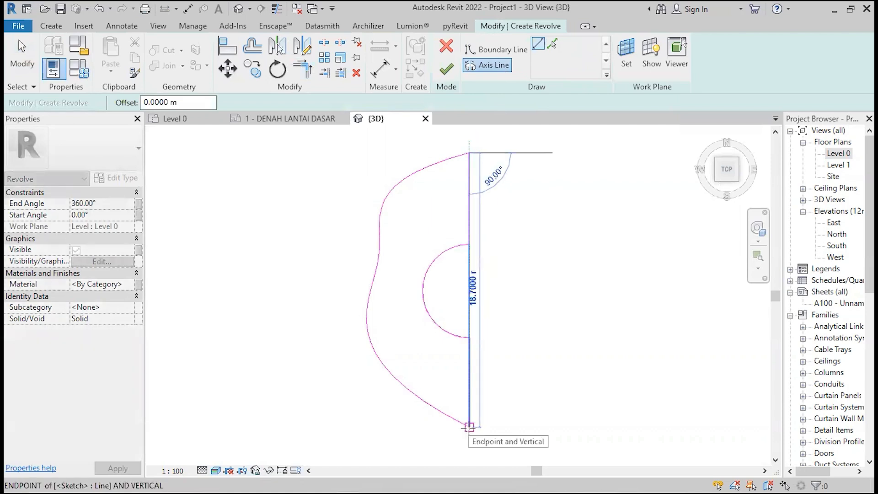
left_click(469, 427)
left_click(453, 70)
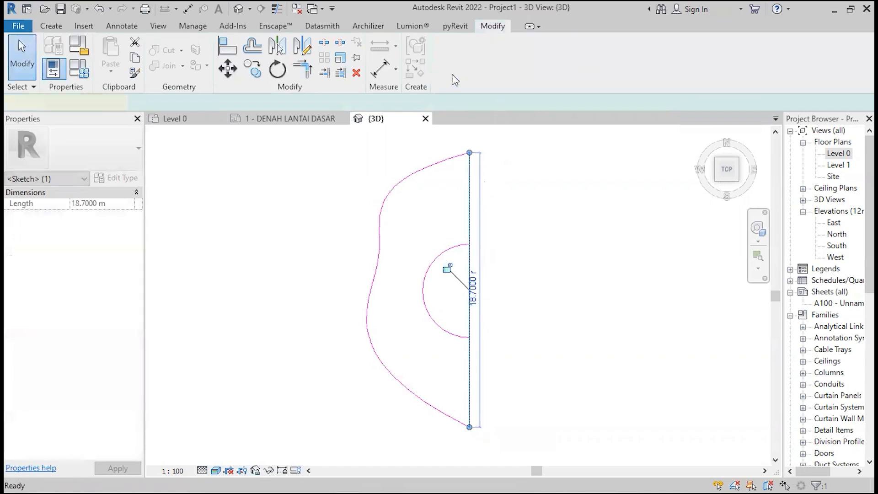
scroll(421, 225, "down", 3)
middle_click_drag(406, 356, 469, 126, "shift")
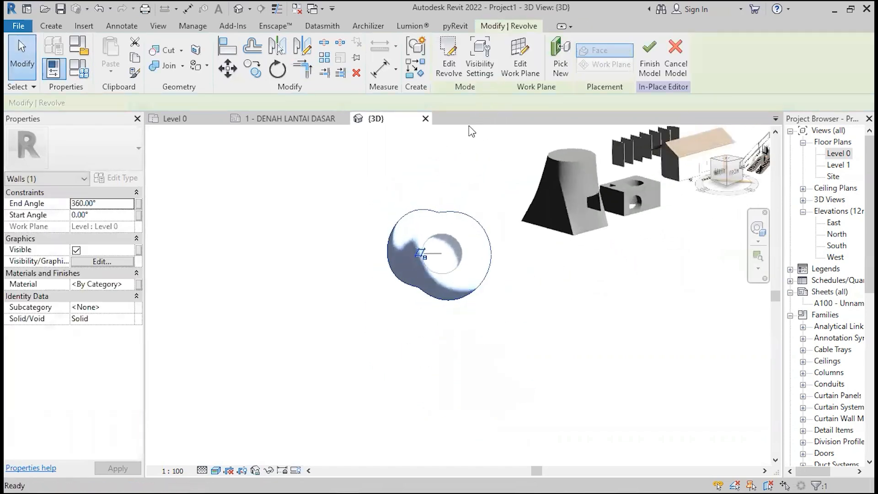
left_click(381, 331)
scroll(415, 241, "up", 3)
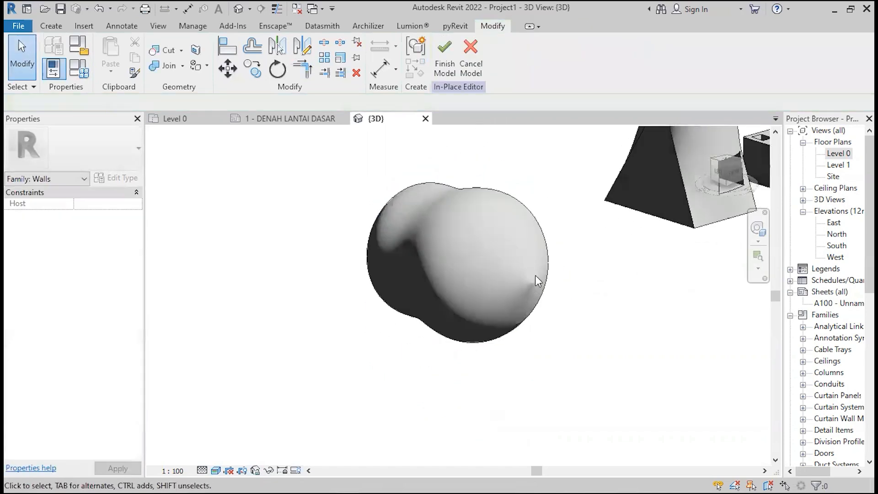
Set the revolved solid's End Angle to 180° and inspect the resulting half form
left_click_drag(564, 163, 427, 282)
scroll(427, 282, "down", 3)
middle_click_drag(427, 282, 480, 208, "shift")
scroll(483, 213, "up", 2)
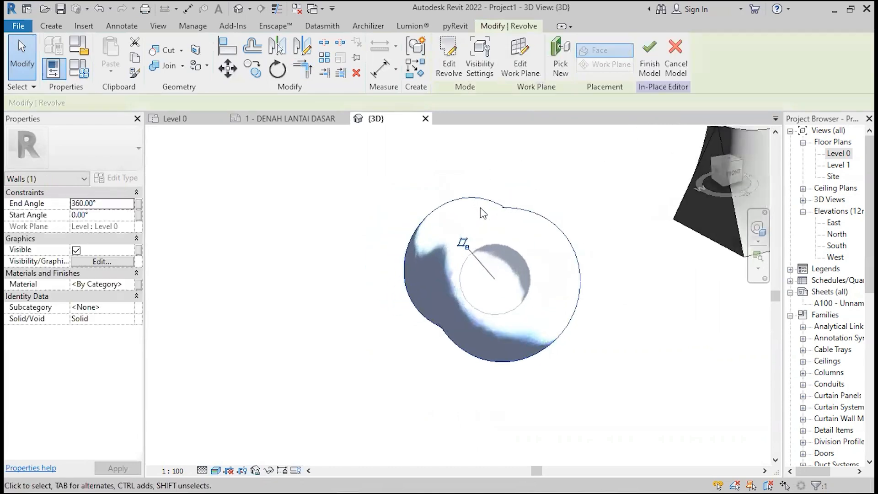
left_click(112, 204)
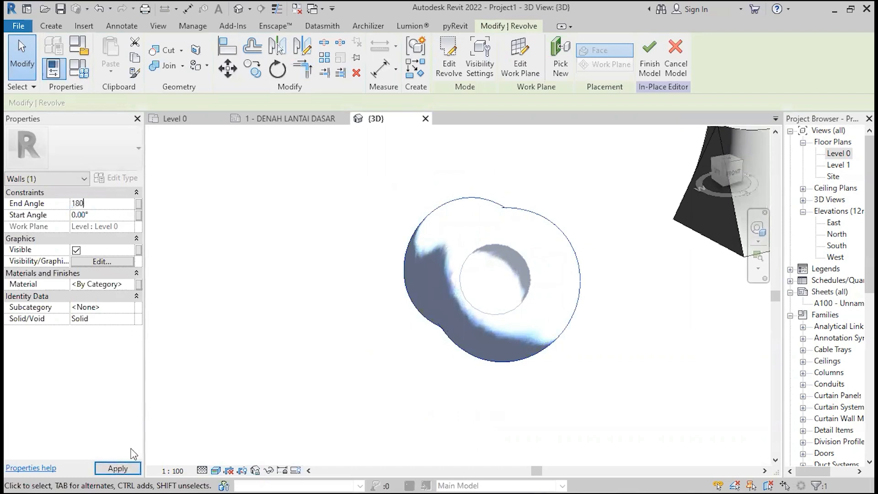
left_click(123, 469)
left_click(298, 342)
middle_click_drag(302, 344, 410, 480, "shift")
scroll(499, 297, "up", 2)
scroll(499, 297, "down", 3)
middle_click_drag(492, 345, 498, 250, "shift")
scroll(498, 250, "up", 2)
scroll(423, 284, "down", 2)
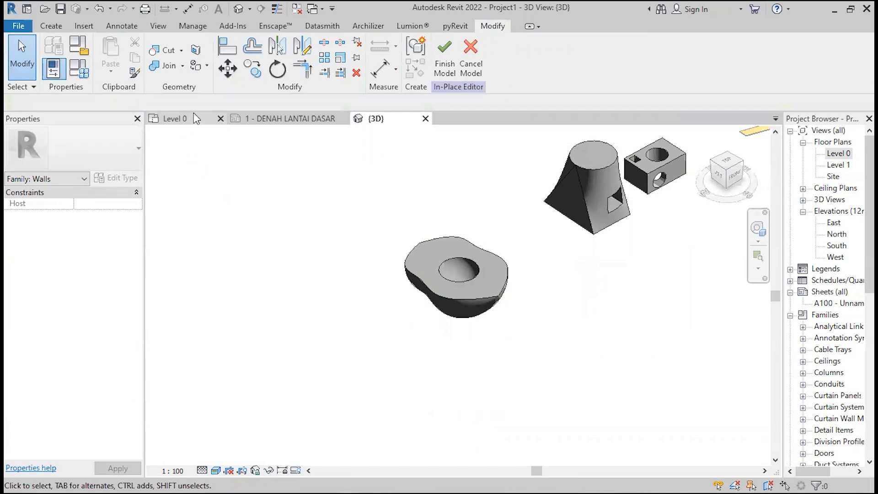
Start a void extrusion with Level 0 as its work plane and switch to the Level 0 floor plan
left_click(59, 24)
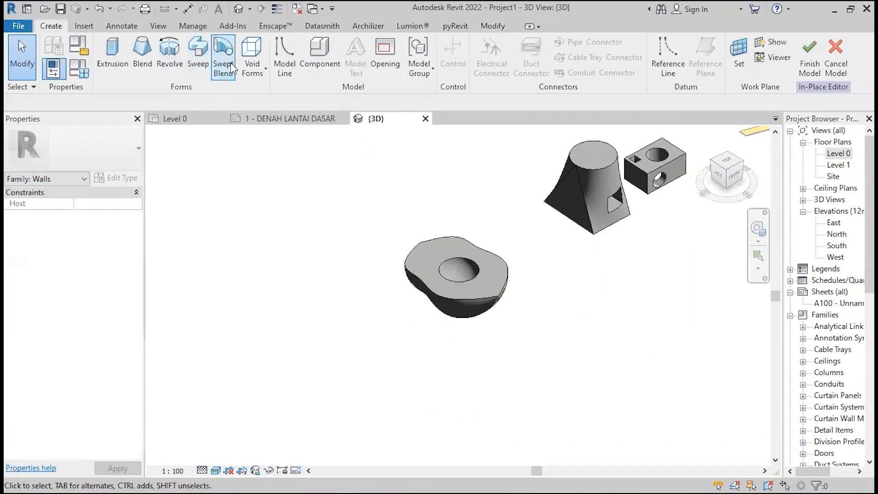
left_click(249, 69)
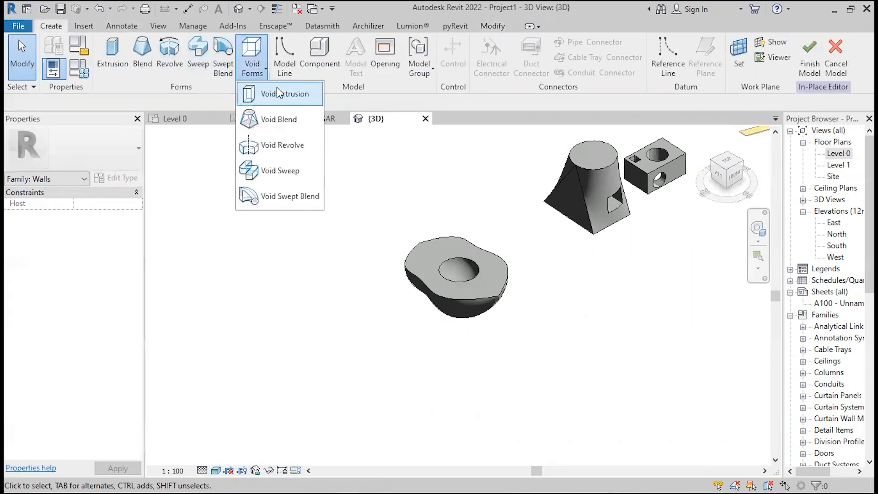
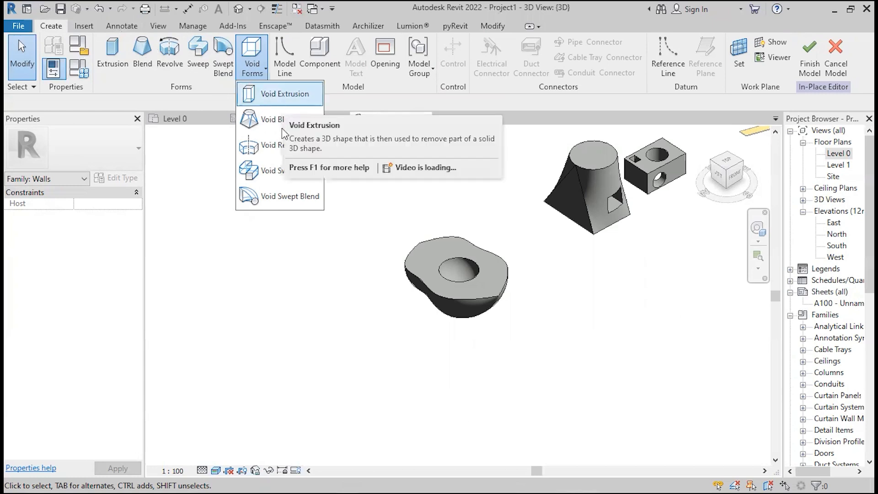
left_click(297, 94)
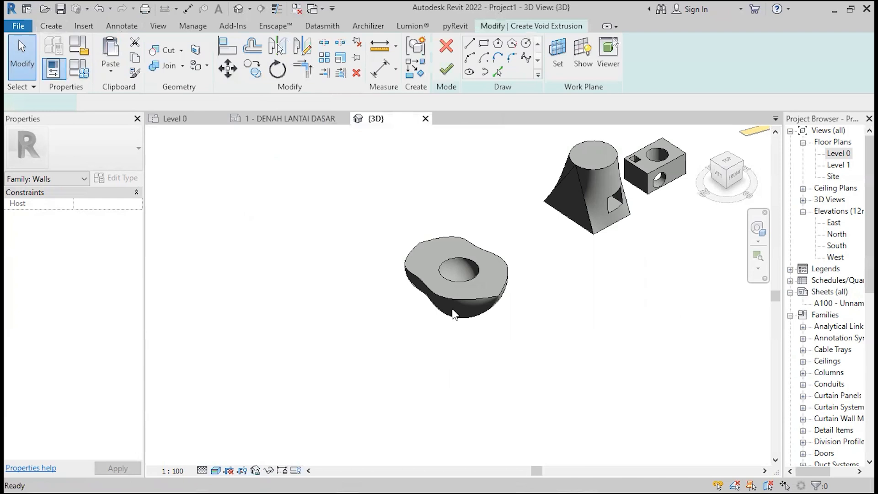
left_click(549, 48)
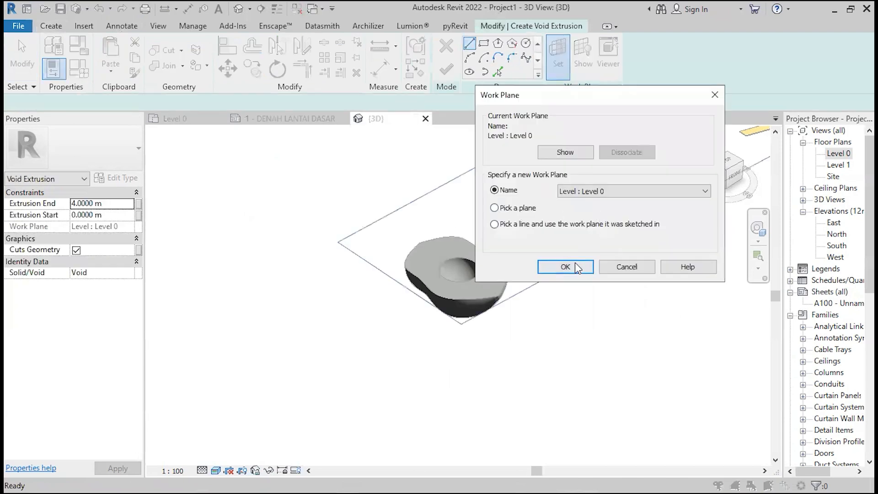
left_click(565, 266)
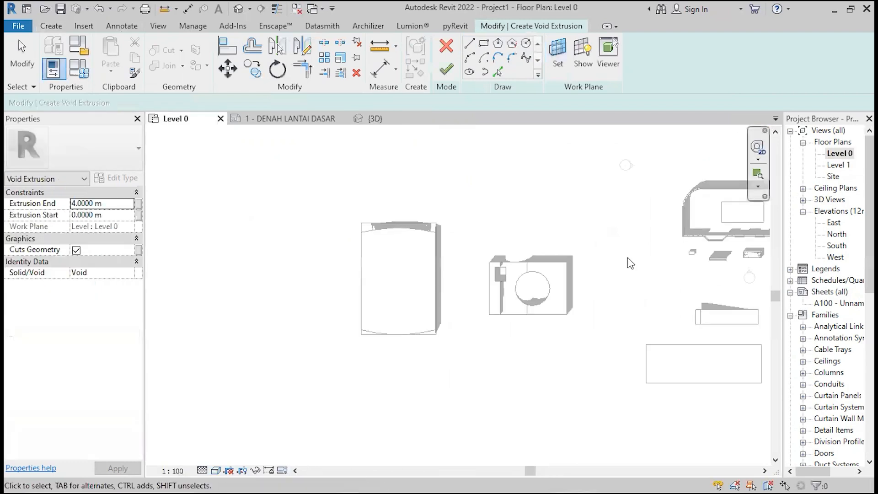
Sketch a circle about 5.2 m in radius overlapping the blend's west side and finish the void extrusion
scroll(515, 289, "down", 3)
scroll(483, 284, "up", 3)
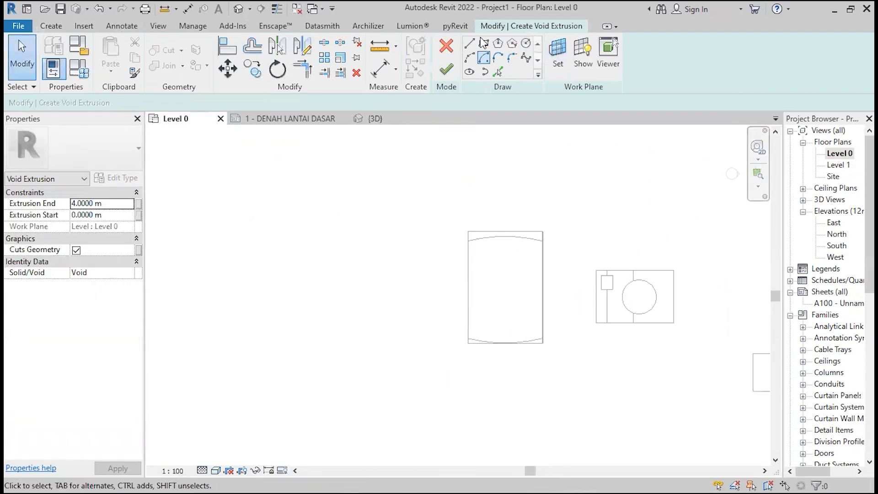
left_click(512, 58)
left_click(525, 44)
left_click(445, 304)
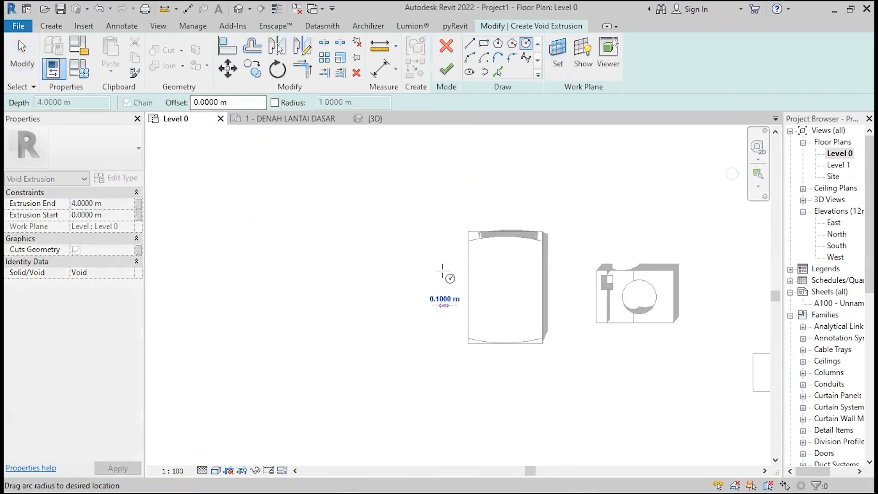
left_click(452, 253)
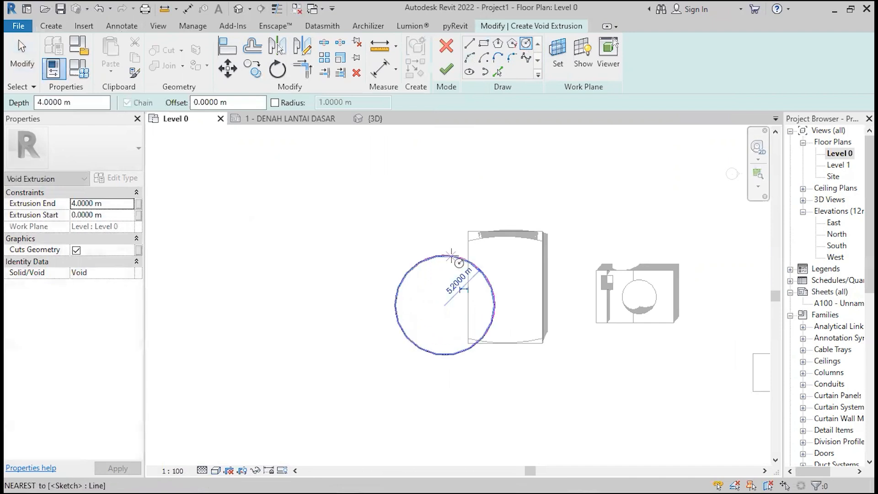
left_click(444, 71)
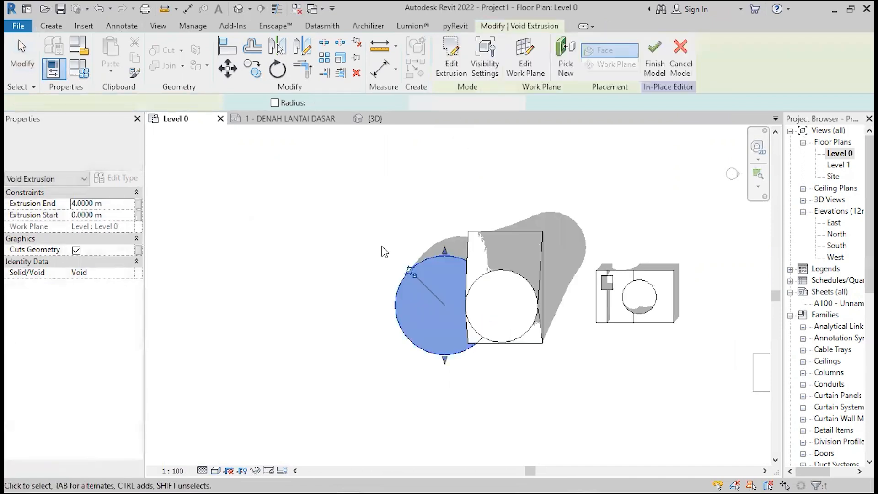
Try moving the cylindrical void from the blend onto the half revolve in the 3D view, and undo that move
left_click(248, 9)
left_click(282, 243)
scroll(466, 284, "down", 3)
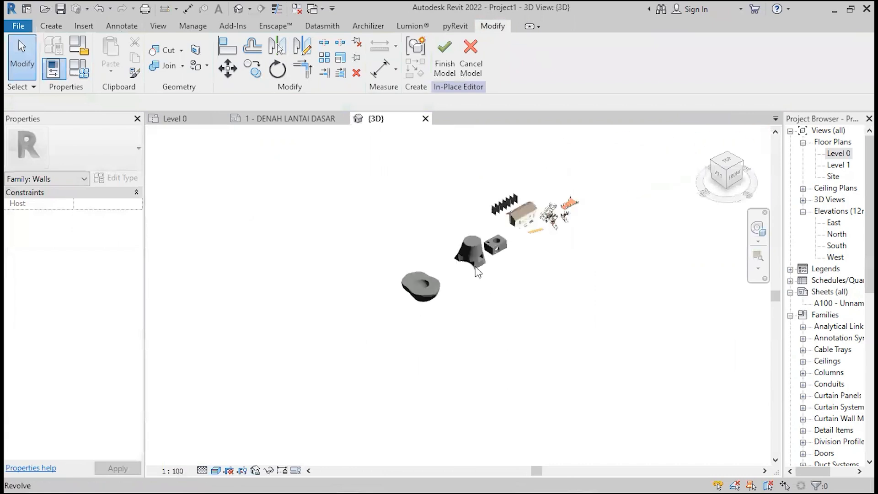
scroll(478, 271, "up", 3)
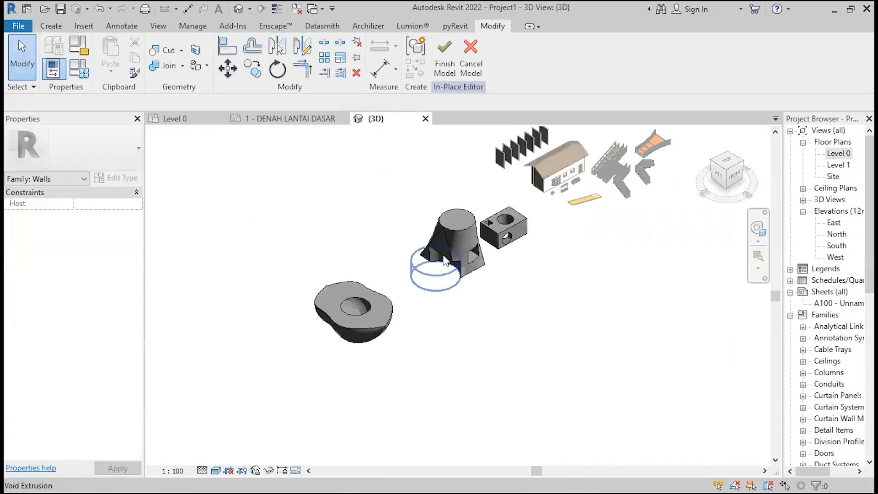
left_click_drag(422, 273, 313, 370)
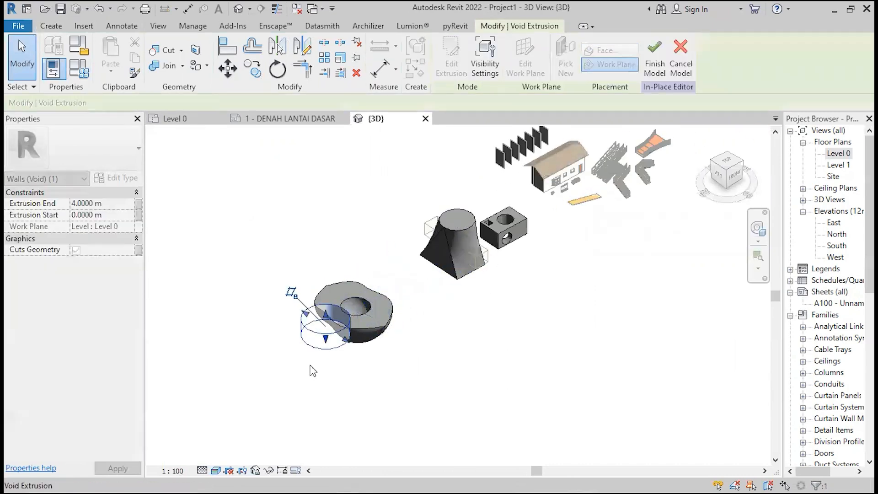
left_click(261, 392)
scroll(278, 379, "up", 5)
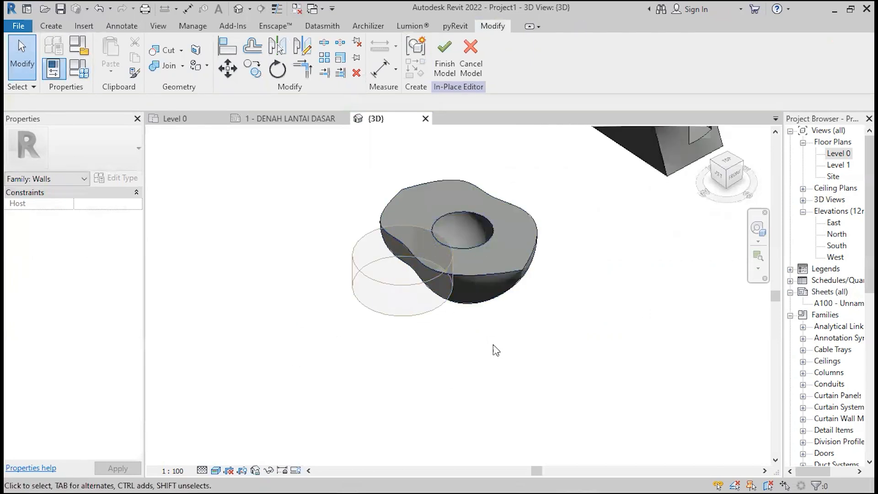
middle_click_drag(492, 349, 441, 278, "shift")
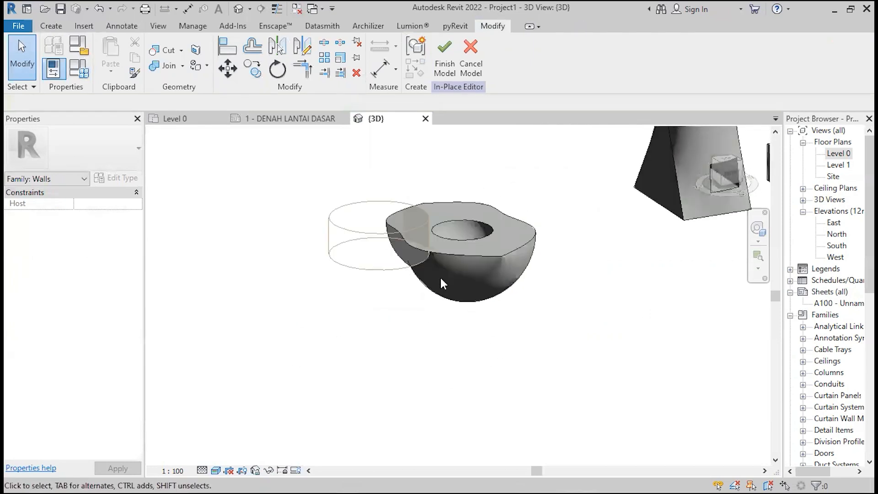
double_click(836, 156)
scroll(608, 310, "down", 3)
key("ctrl+z")
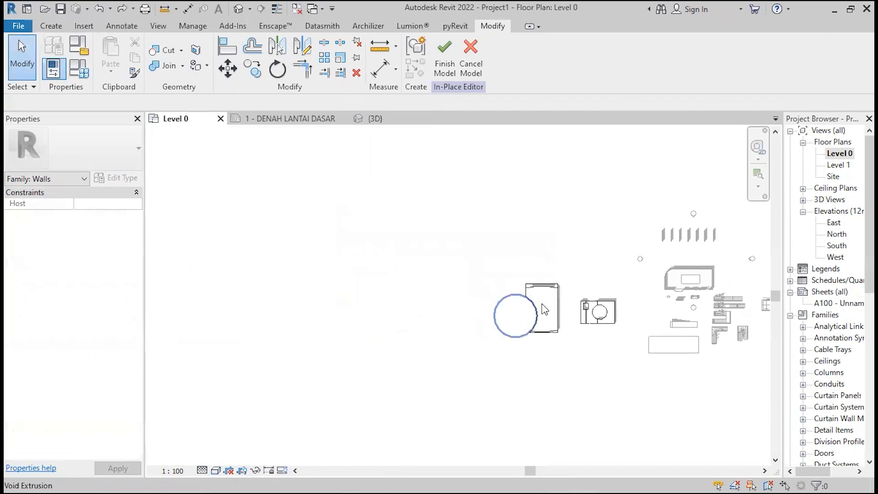
Move the cylindrical void west in the Level 0 plan, from the blend to the half revolve, and return to the 3D view
left_click_drag(537, 311, 432, 312)
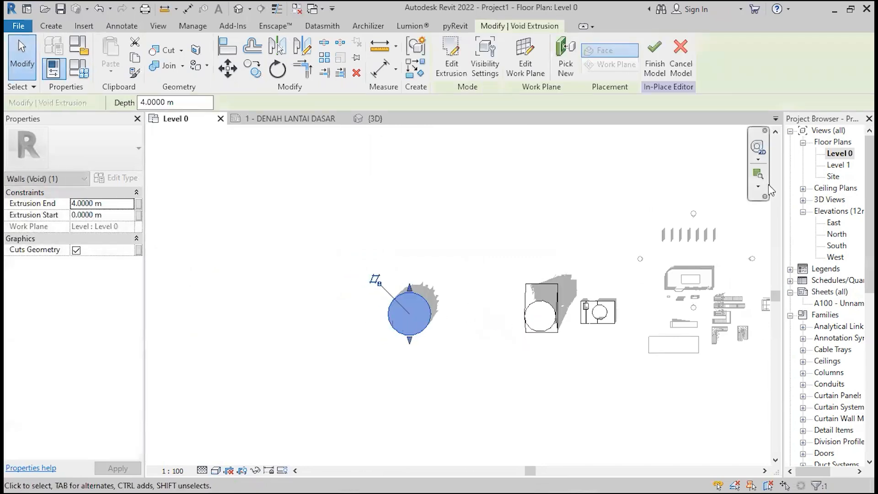
double_click(839, 165)
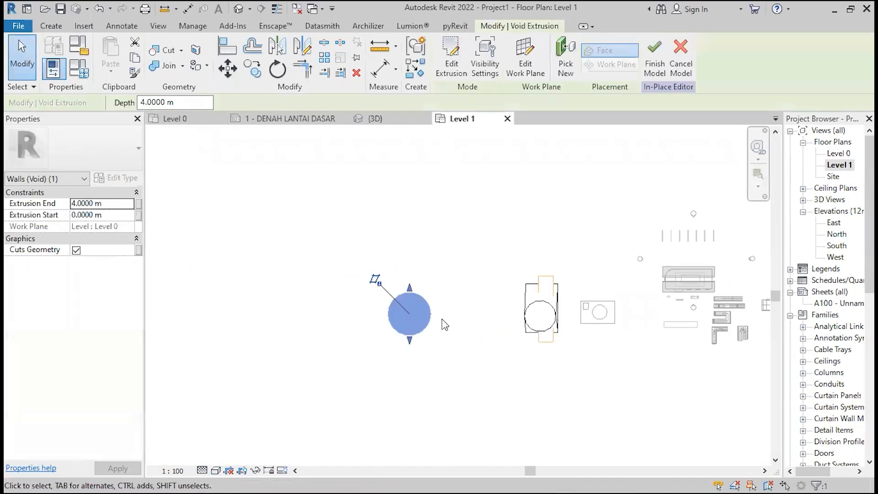
left_click(238, 11)
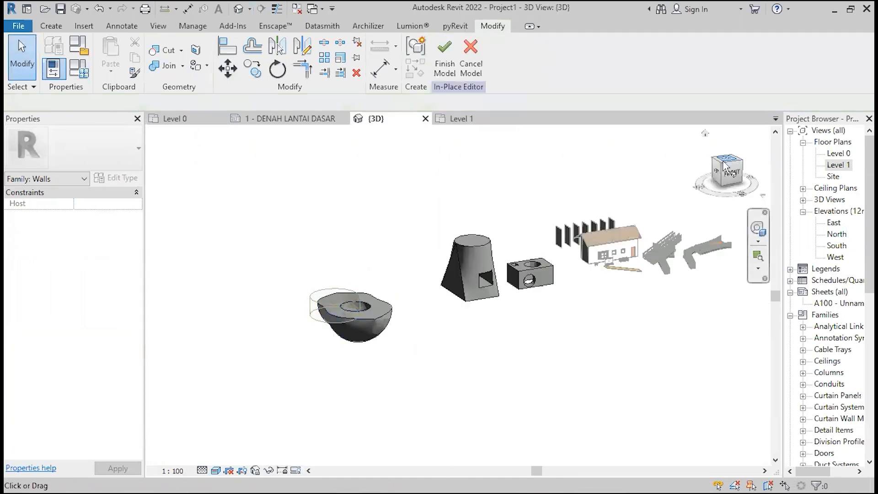
Stretch the cylindrical void's lower face down past the underside of the half revolve
scroll(311, 341, "up", 6)
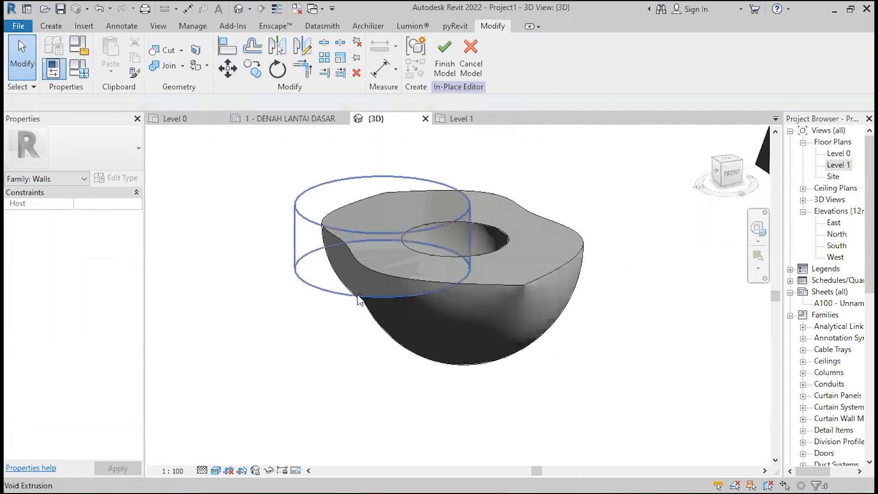
left_click(365, 289)
left_click_drag(381, 272, 251, 390)
left_click(253, 388)
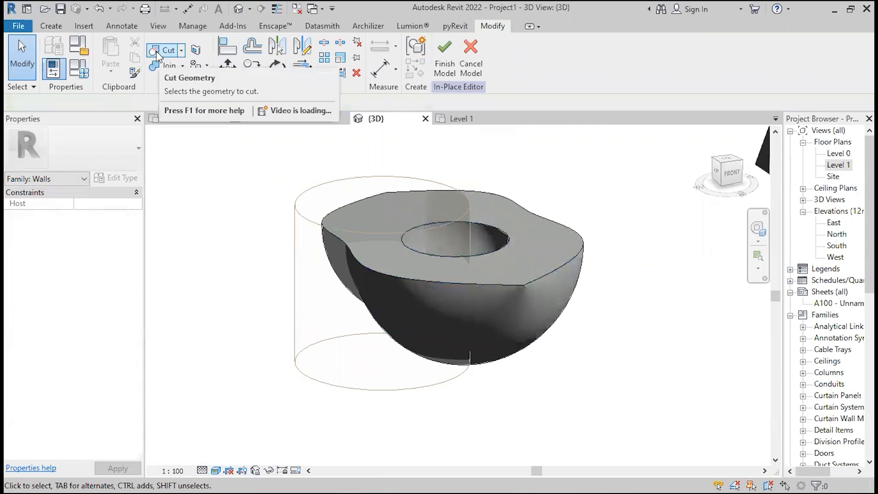
Cut the half revolve with the cylindrical void using Cut Geometry and inspect the cut form
left_click(519, 291)
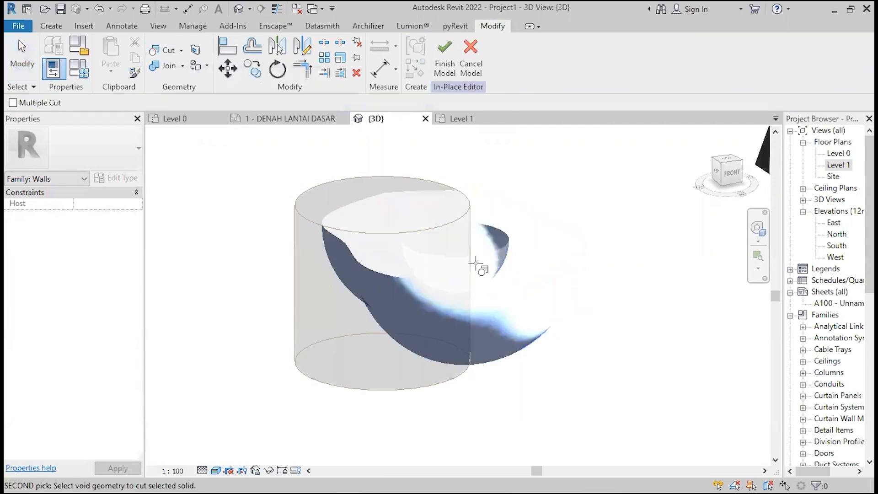
left_click(304, 192)
middle_click_drag(633, 343, 518, 395, "shift")
scroll(579, 300, "up", 3)
scroll(469, 232, "down", 3)
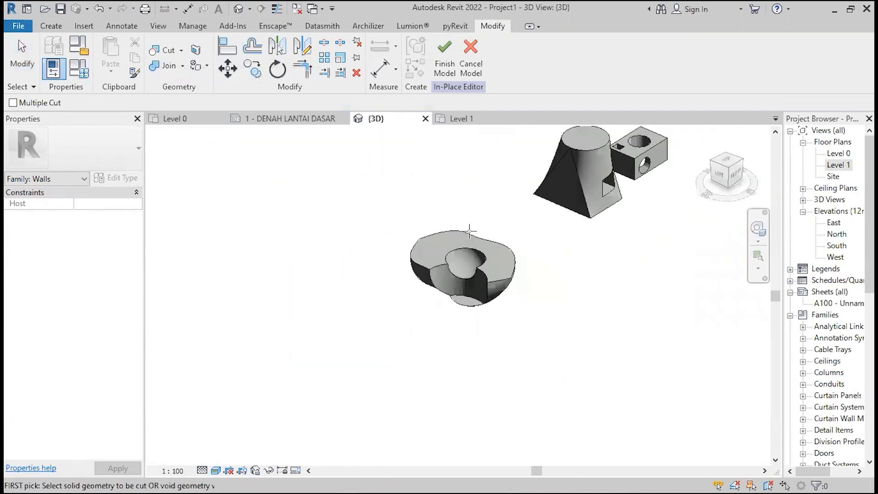
left_click(50, 25)
scroll(226, 313, "down", 3)
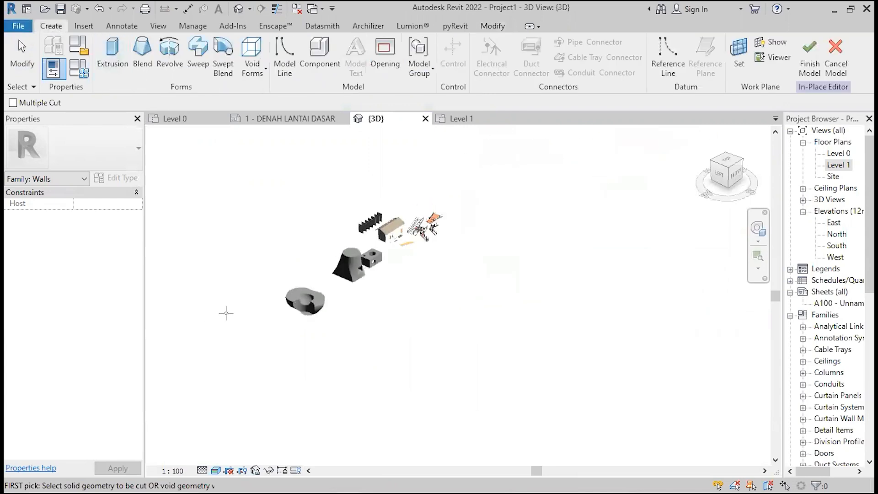
scroll(416, 212, "up", 5)
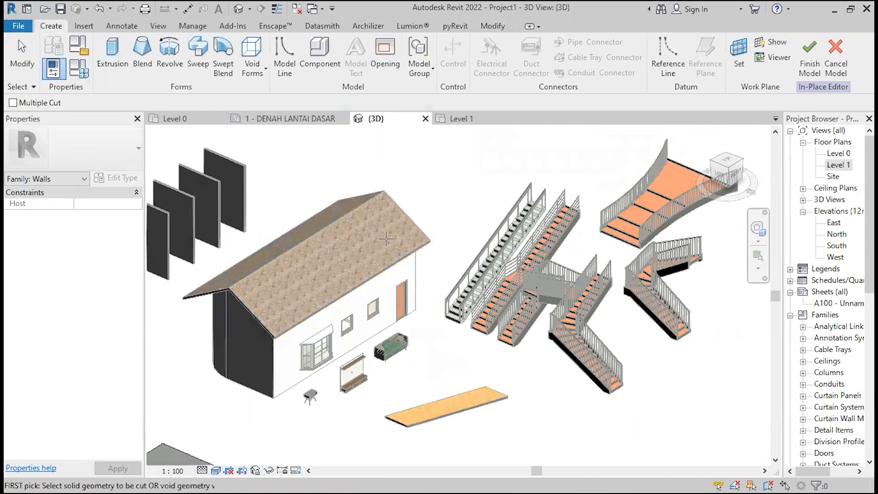
scroll(498, 230, "down", 5)
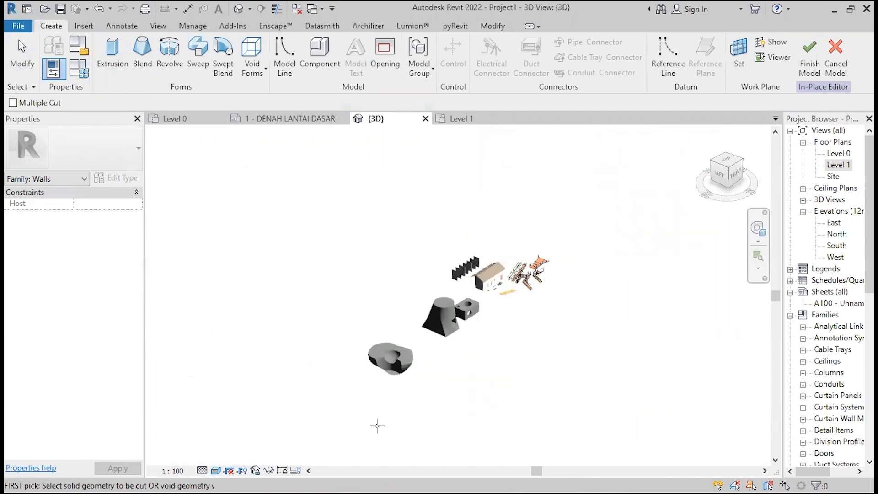
scroll(358, 402, "up", 2)
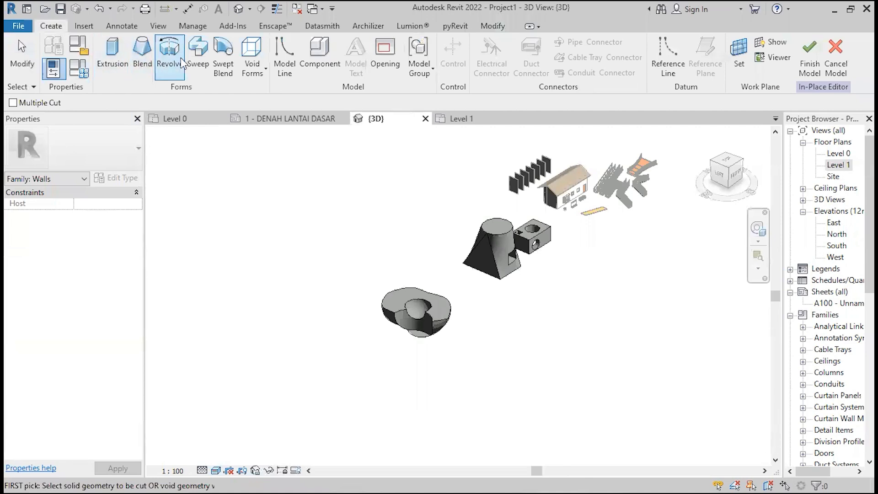
Start a Sweep and sketch an S-shaped spline path in front of the blend and half revolve, finishing the path sketch
left_click(192, 56)
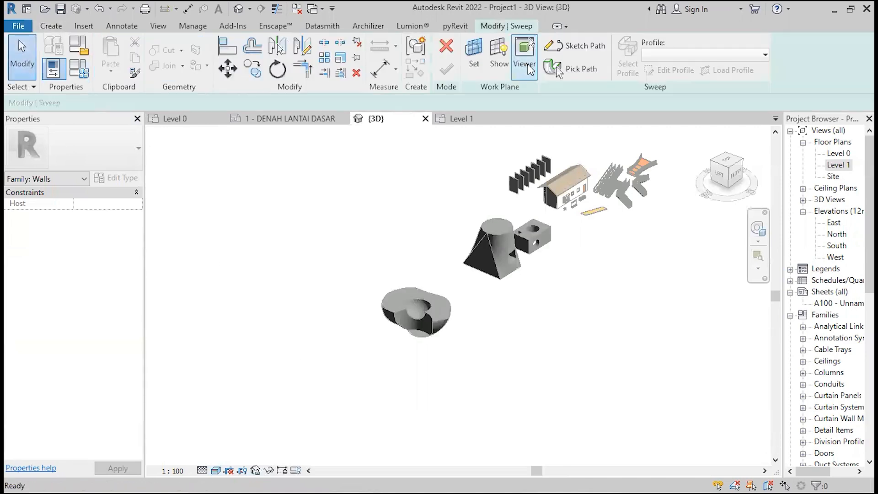
left_click(581, 47)
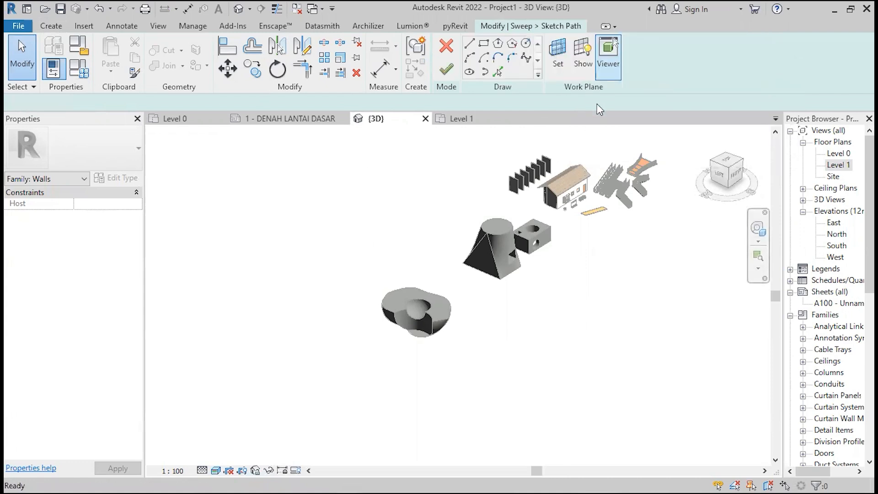
left_click(527, 58)
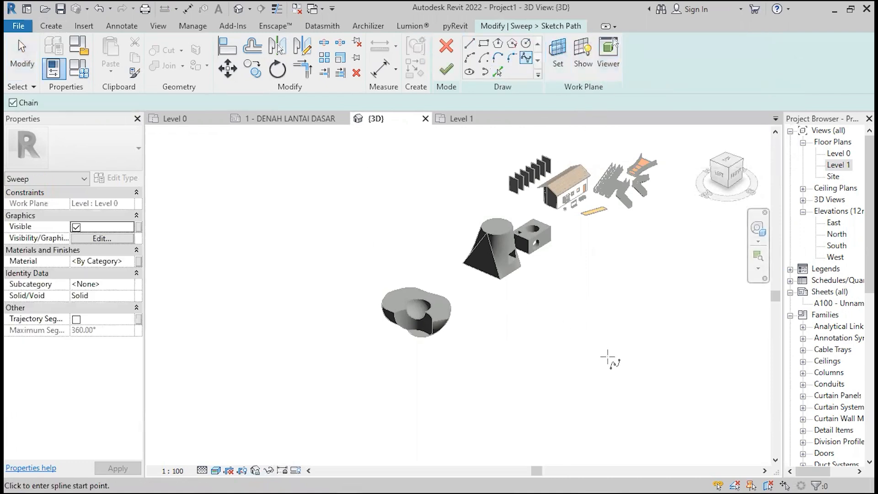
left_click(524, 322)
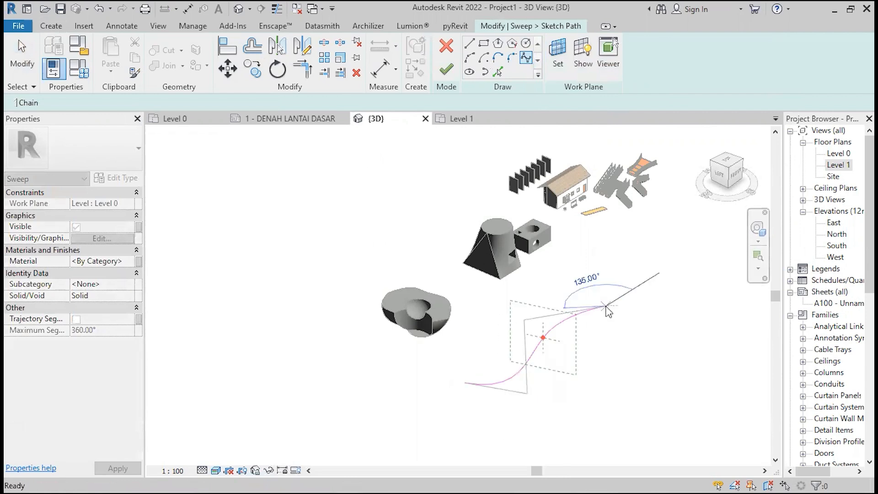
left_click(602, 304)
key("Escape")
key("Escape")
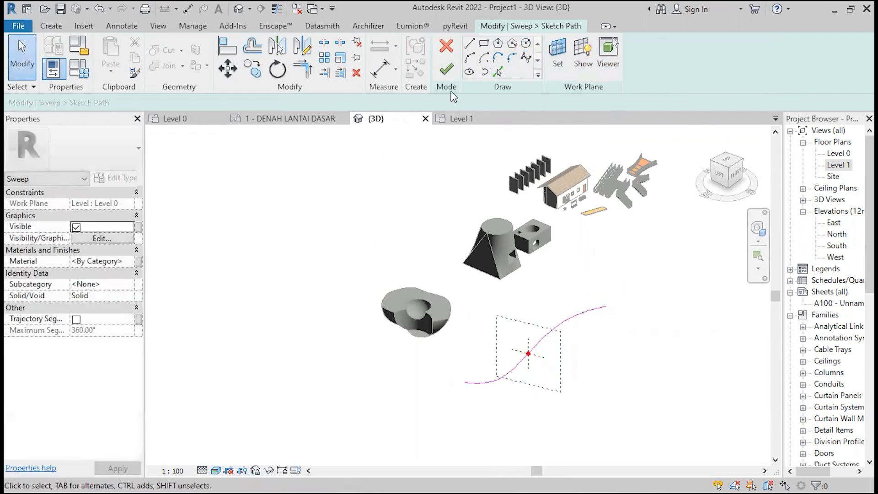
left_click(454, 70)
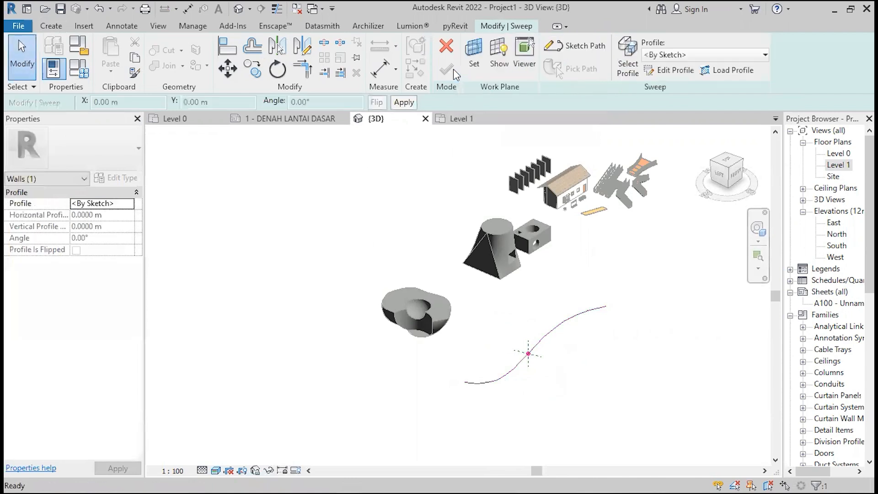
Sketch a circular sweep profile of about 8.5 m radius centred on the path's profile plane, and try to finish the sweep
left_click(683, 75)
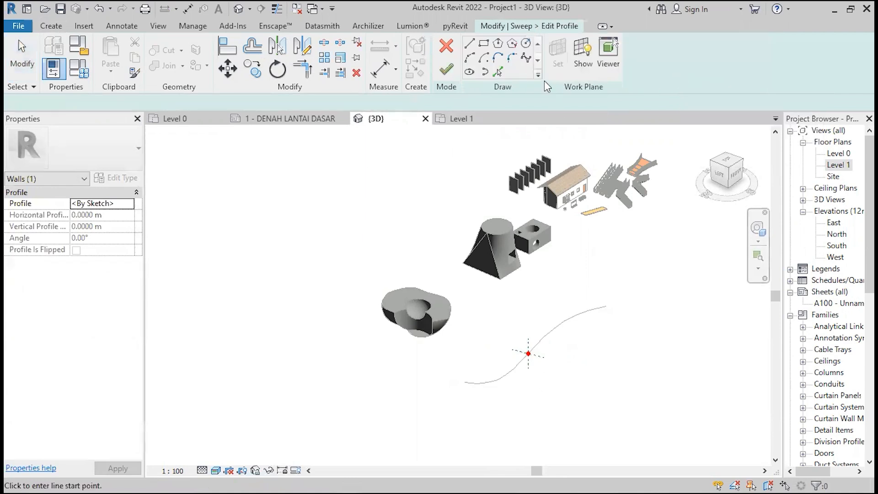
left_click(527, 43)
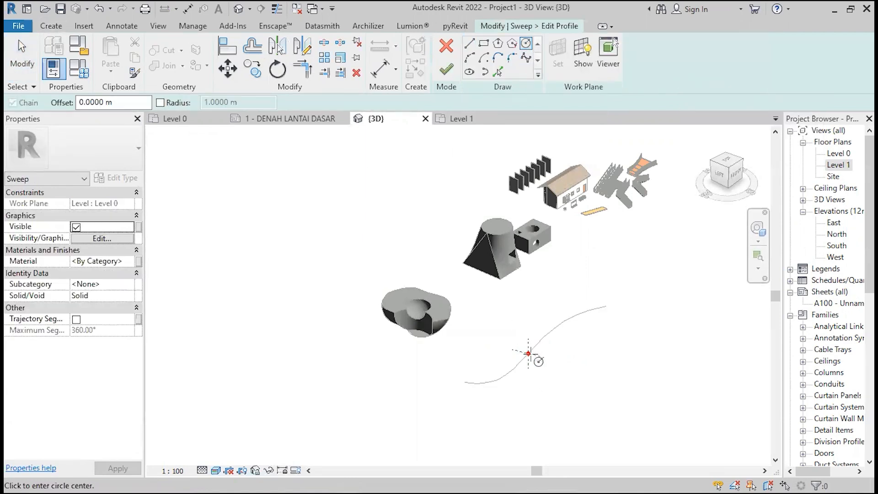
left_click(528, 354)
left_click(529, 385)
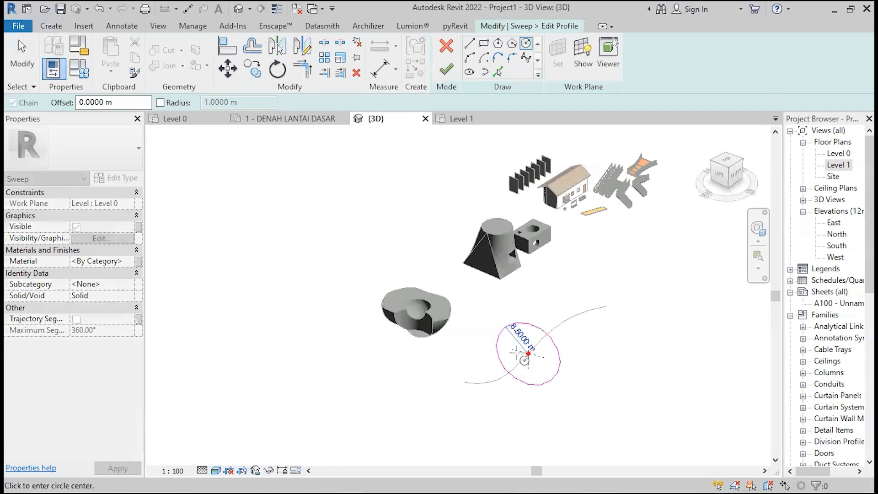
left_click(446, 69)
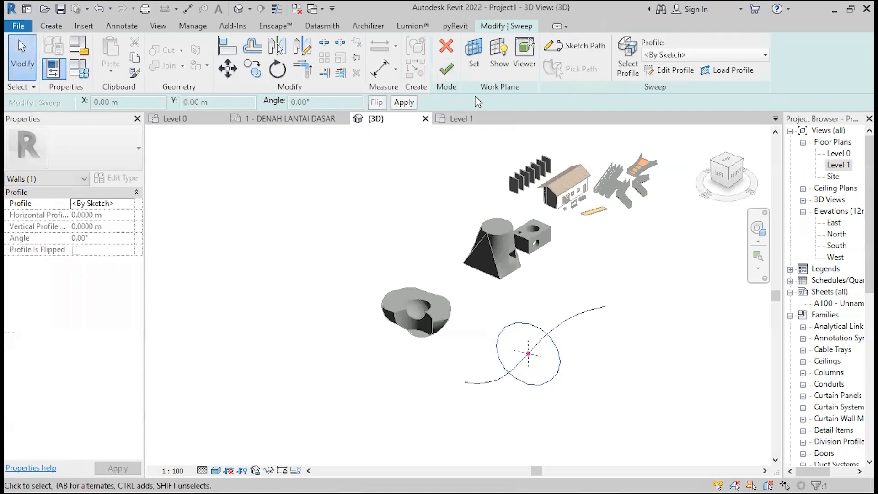
left_click(446, 69)
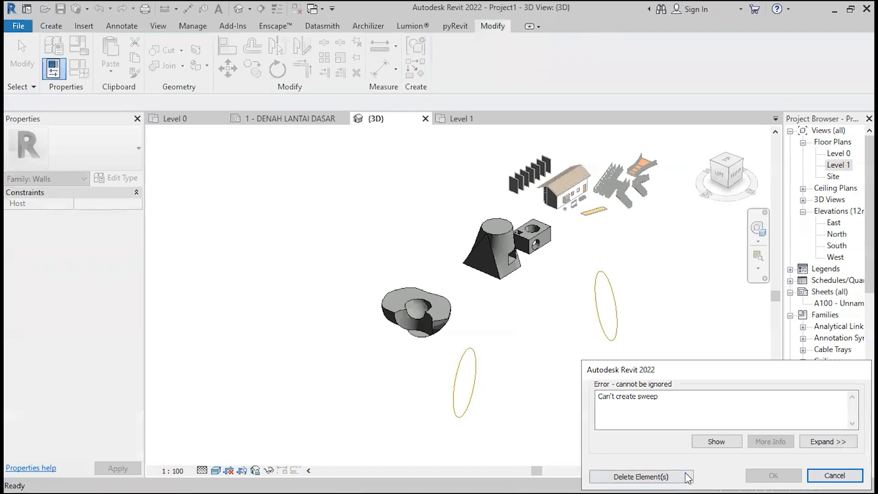
left_click(819, 471)
Reopen the sweep profile, set the circle's radius to 3 m and finish the sweep
scroll(523, 352, "up", 3)
left_click(588, 355)
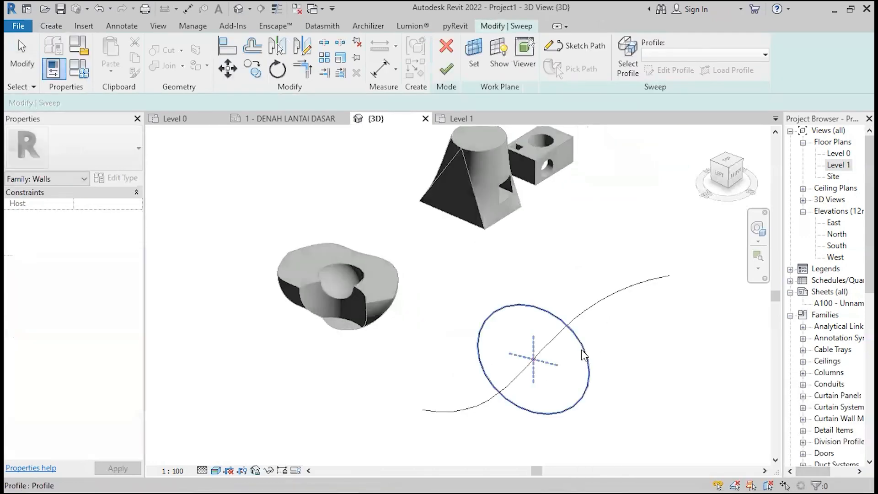
left_click(672, 69)
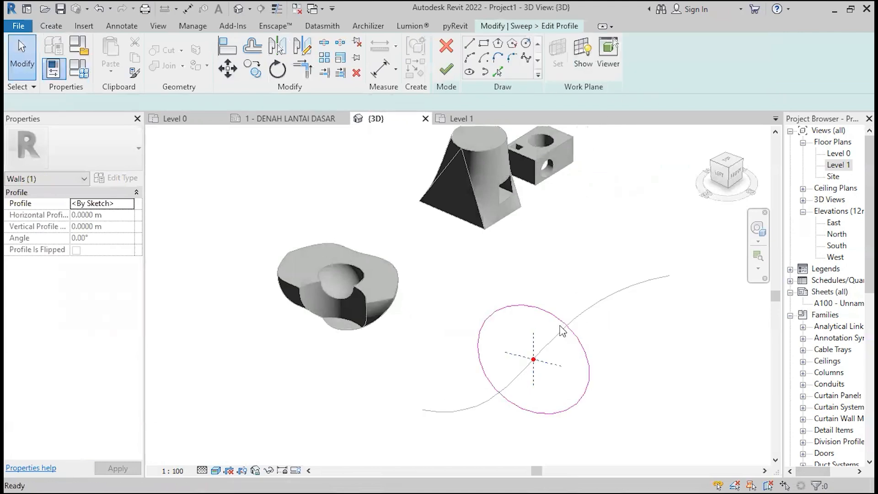
left_click(587, 354)
left_click(569, 360)
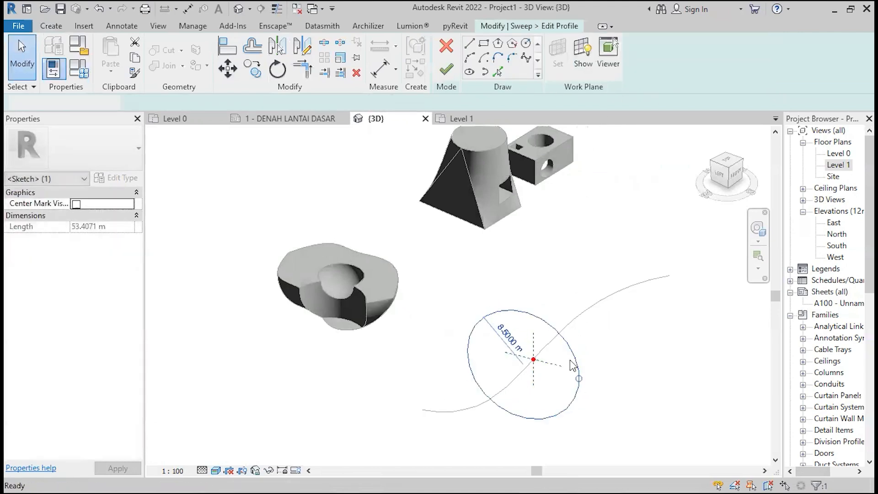
left_click(576, 336)
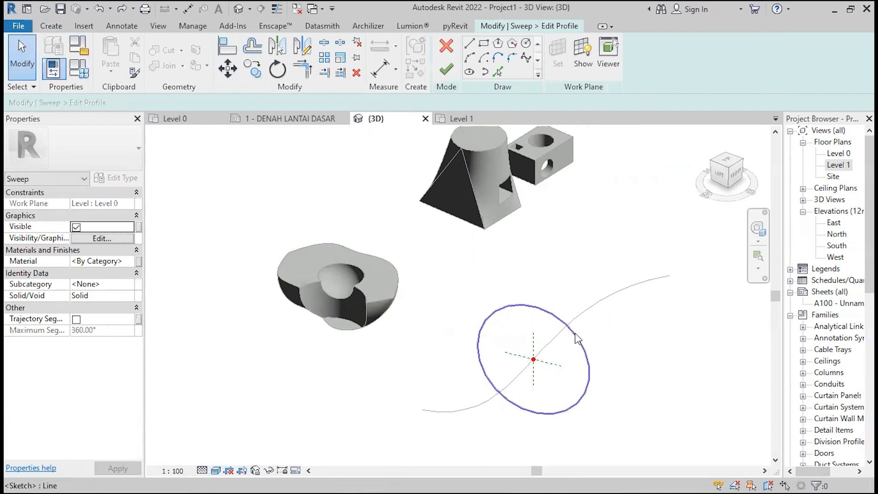
left_click(520, 334)
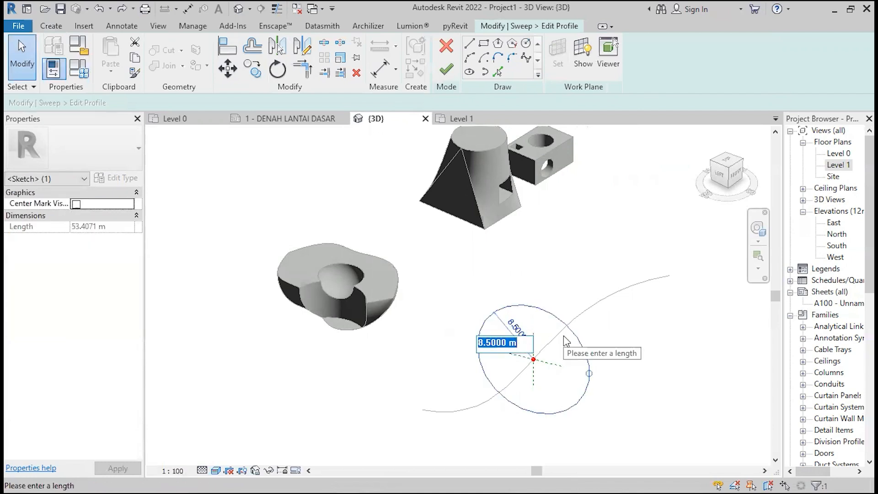
type("3")
key("Return")
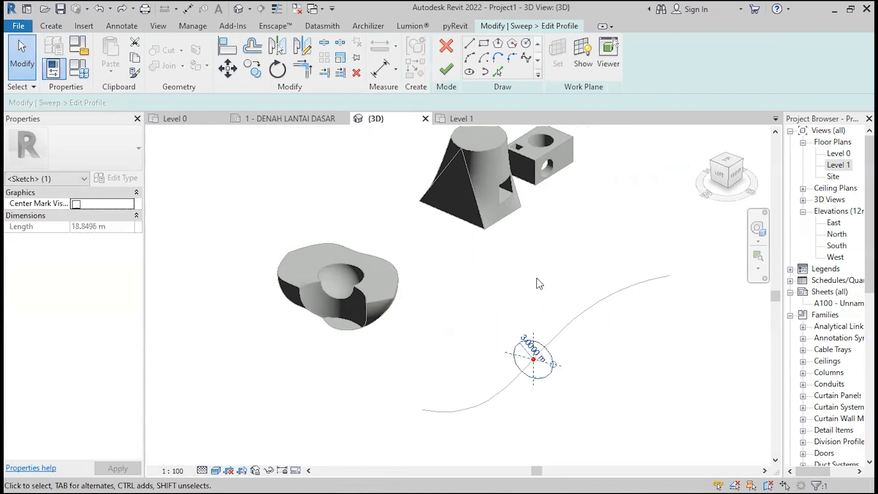
left_click(446, 68)
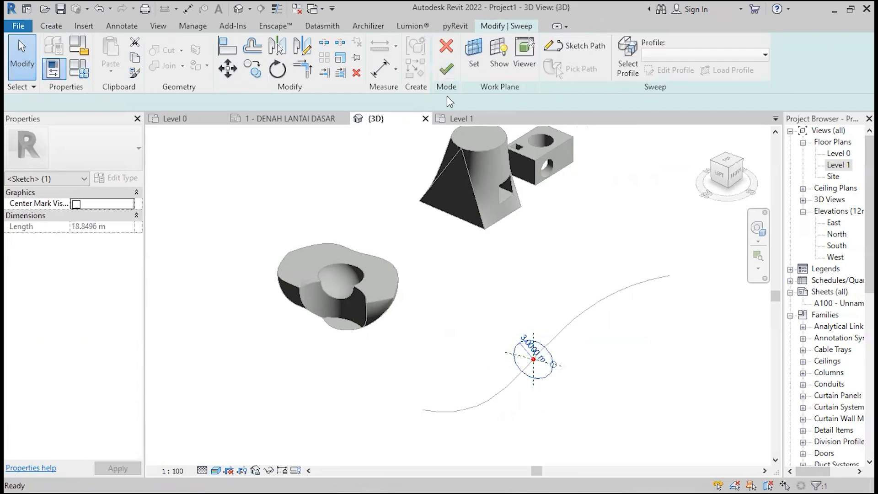
left_click(446, 69)
Reopen the finished sweep for editing and delete the circle from its profile sketch
scroll(506, 290, "down", 3)
middle_click_drag(506, 290, 623, 364, "shift")
scroll(547, 277, "up", 5)
scroll(550, 280, "down", 3)
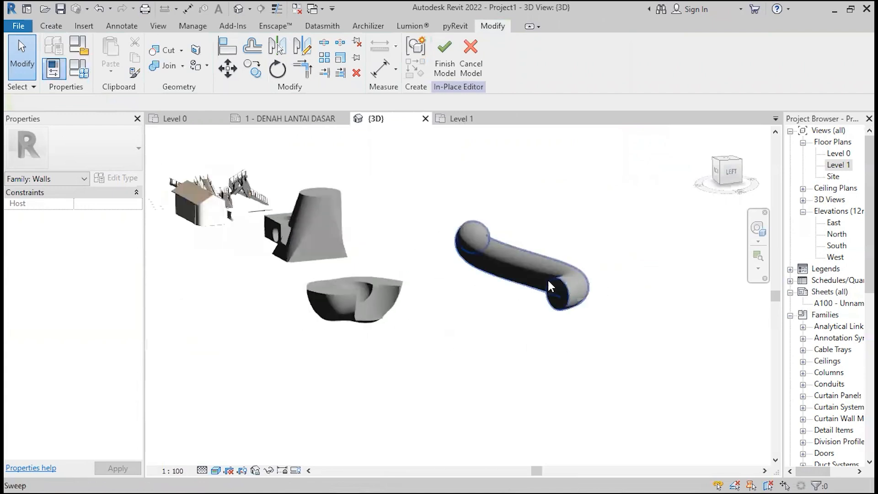
middle_click_drag(548, 281, 464, 341, "shift")
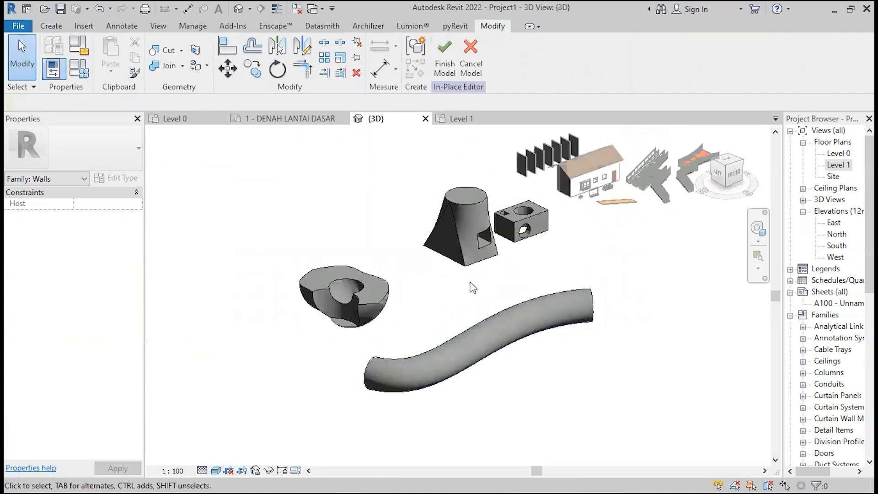
left_click(592, 300)
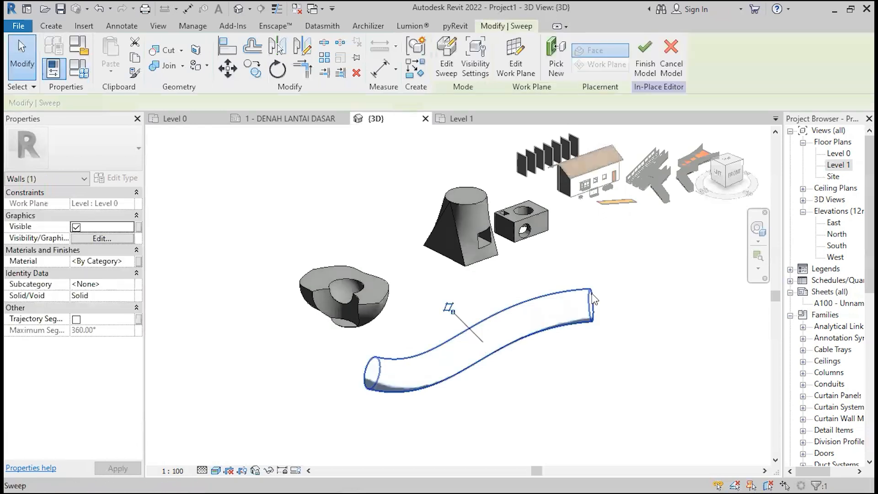
left_click(447, 73)
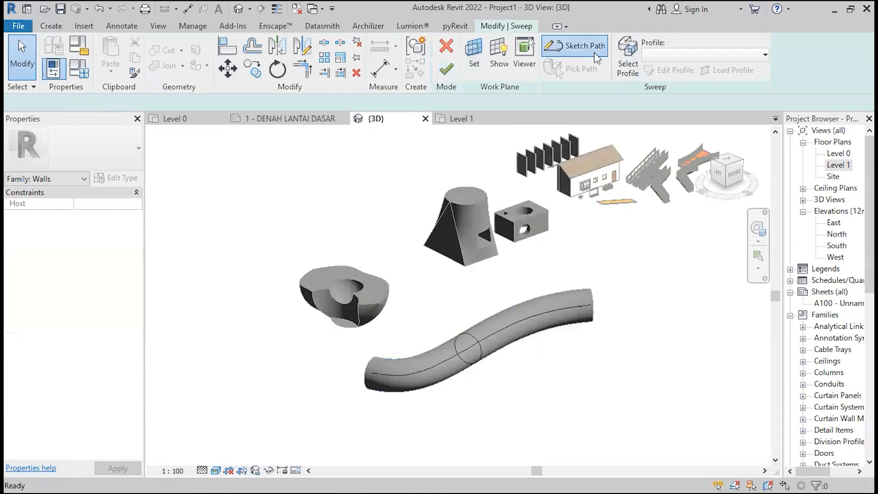
left_click(585, 51)
left_click(447, 69)
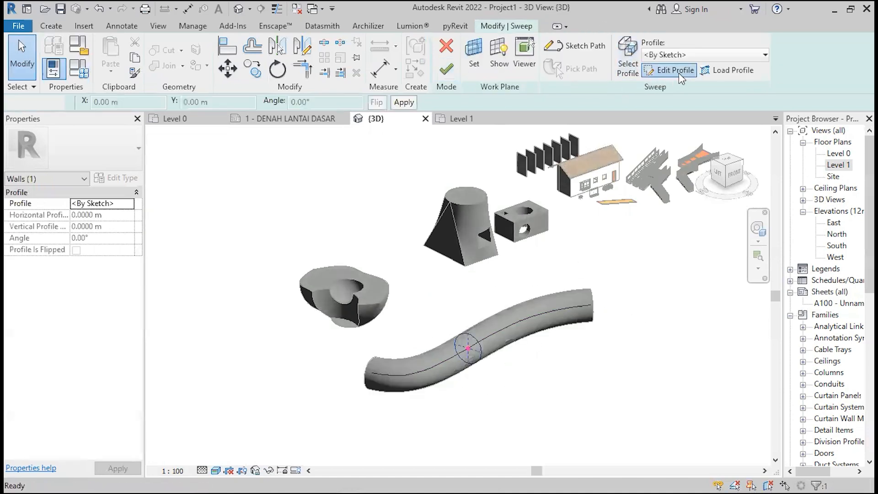
left_click(679, 73)
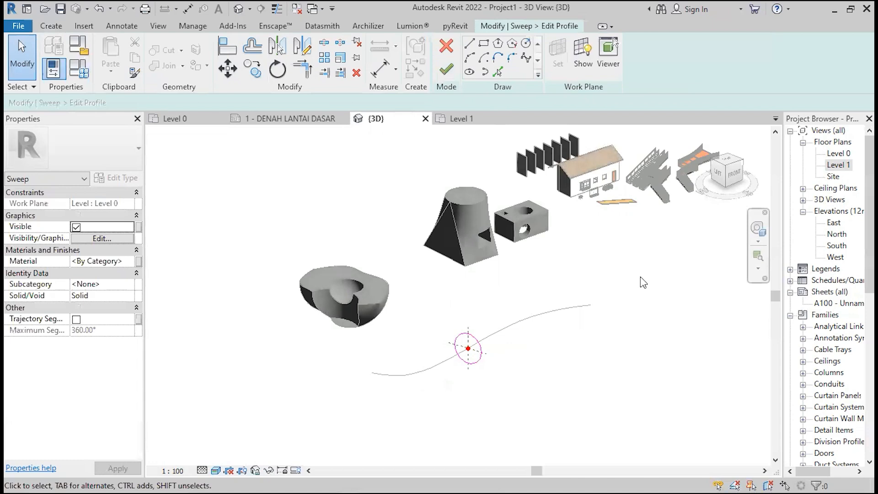
left_click(479, 341)
key("Delete")
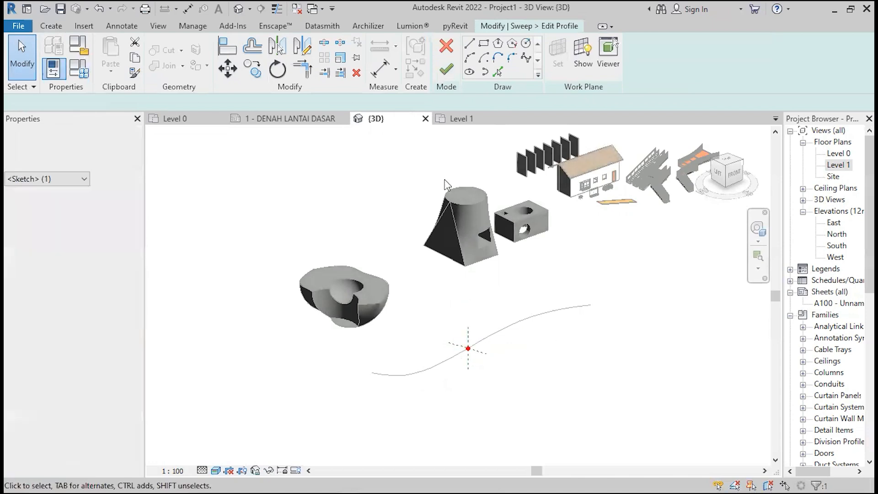
Draw an upright ellipse centred on the path as the new profile and finish the sweep
left_click(473, 72)
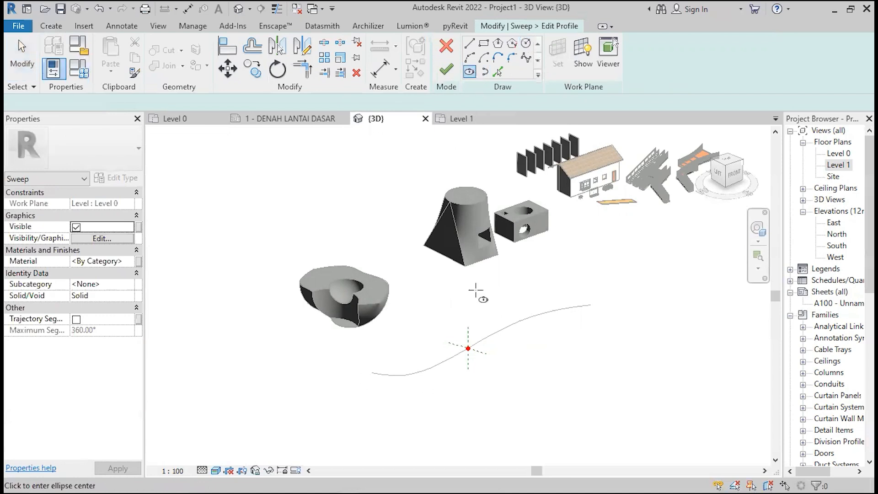
left_click(476, 358)
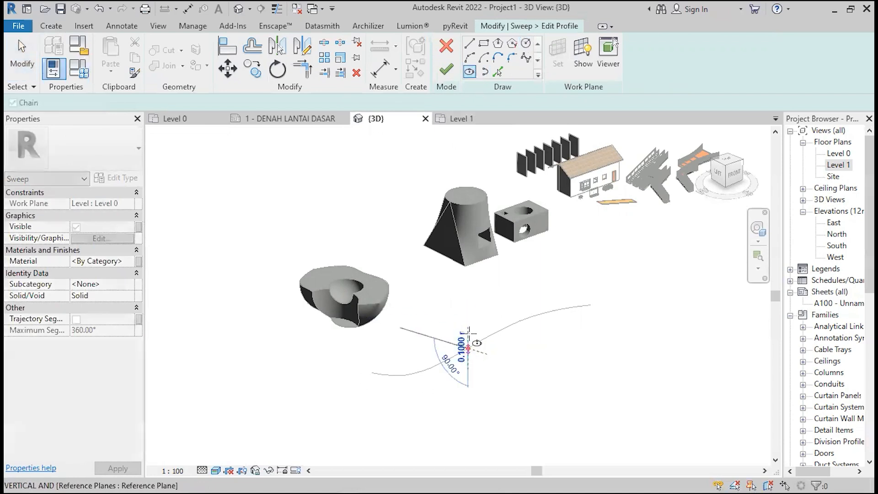
left_click(487, 361)
left_click(447, 70)
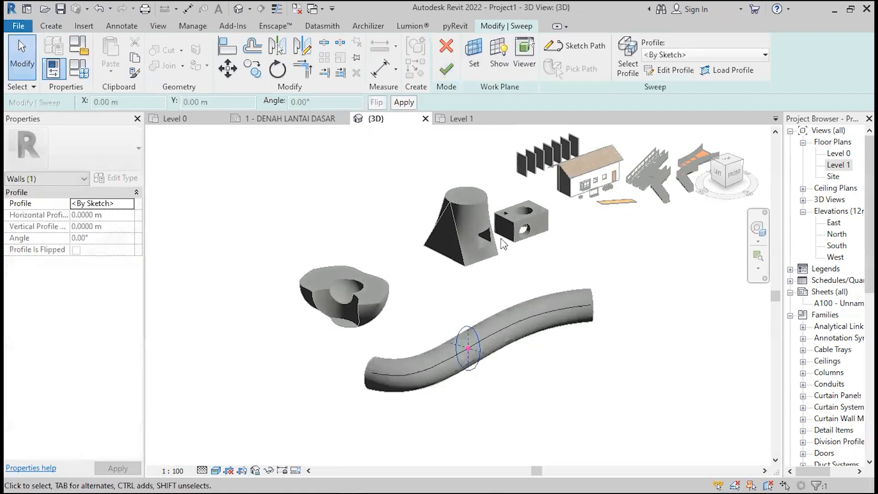
left_click(446, 70)
Start a swept blend and sketch an S-shaped spline path beside the bowl-shaped form, finishing the path sketch
scroll(405, 311, "down", 3)
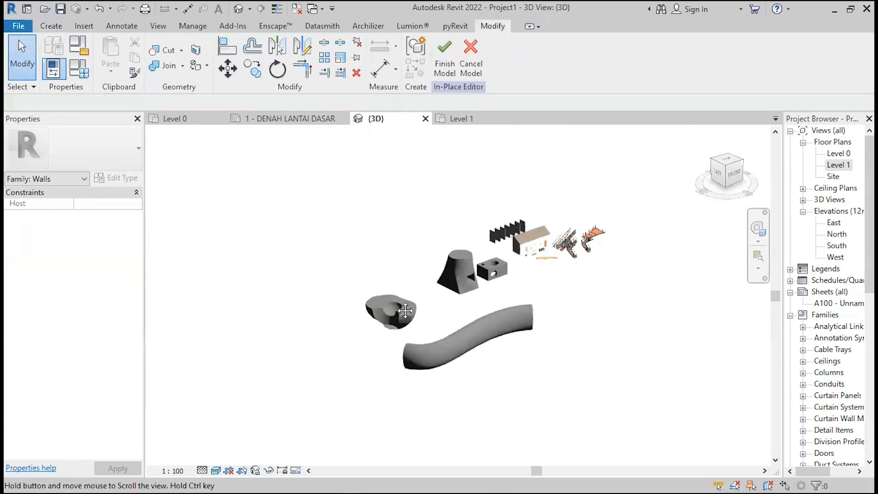
mouse_move(405, 310)
middle_mouse_down("shift")
mouse_move(514, 254)
mouse_move(529, 331)
mouse_move(420, 343)
mouse_move(360, 294)
mouse_move(412, 312)
middle_mouse_up("shift")
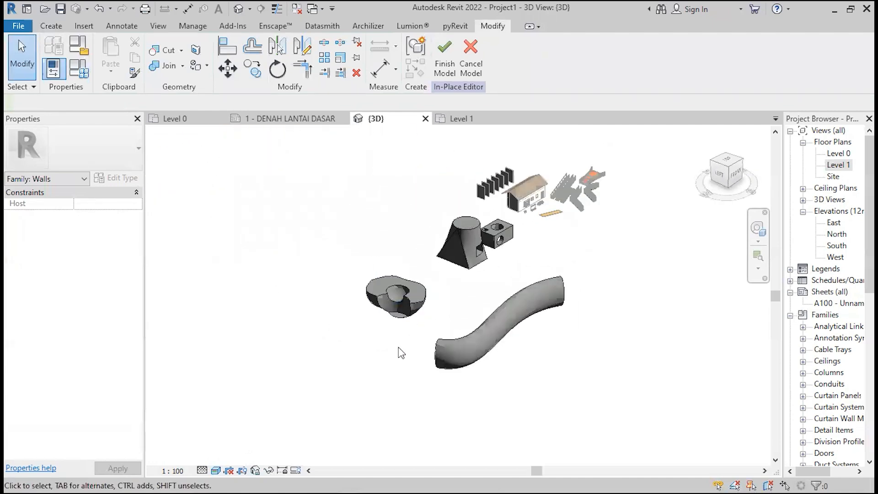
left_click(58, 26)
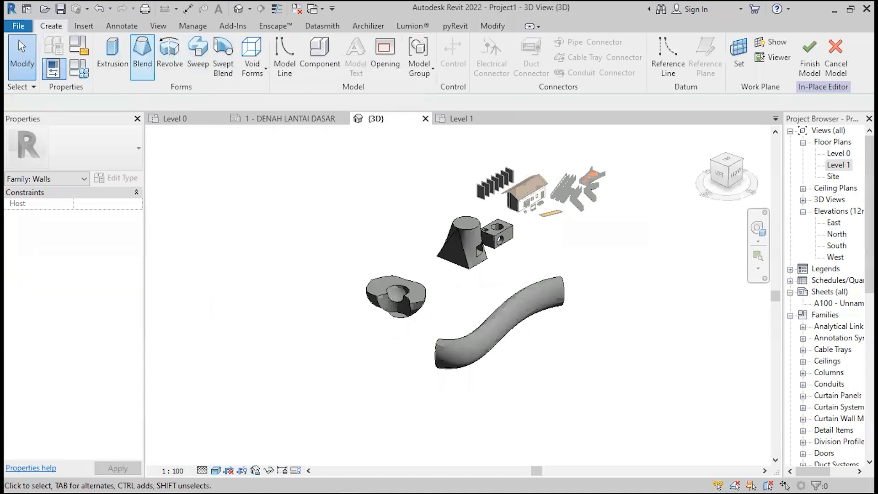
left_click(230, 54)
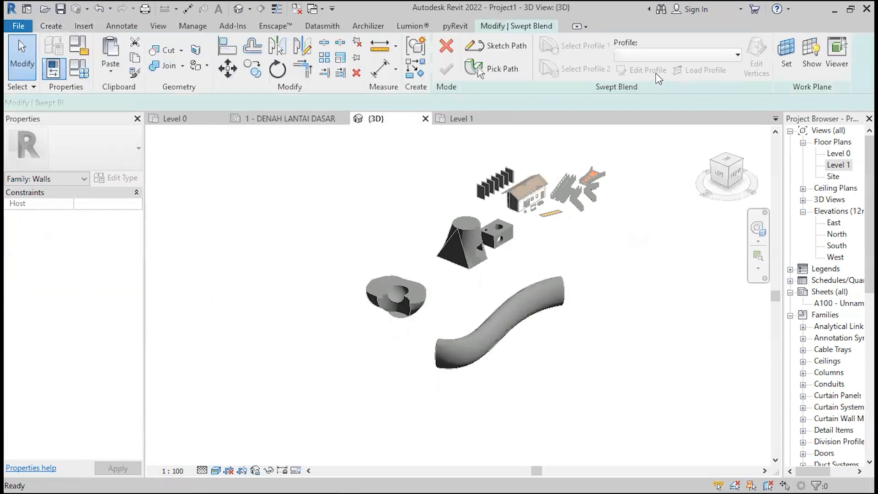
left_click(497, 51)
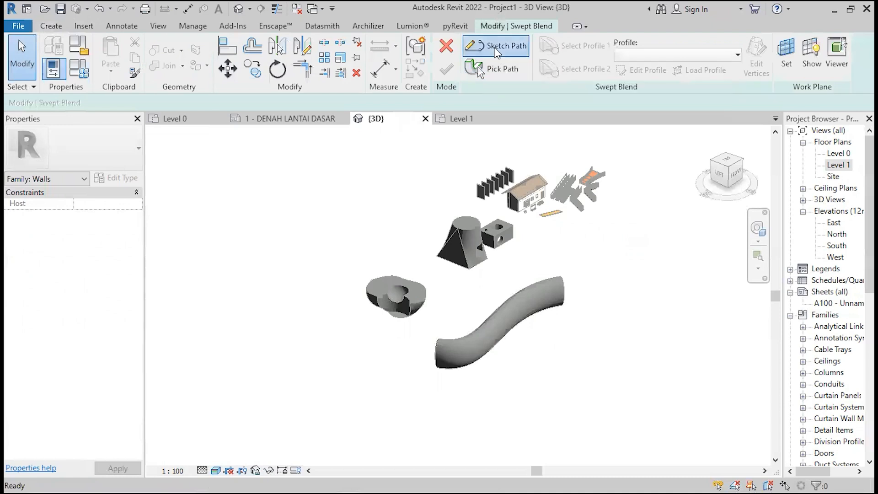
left_click(469, 58)
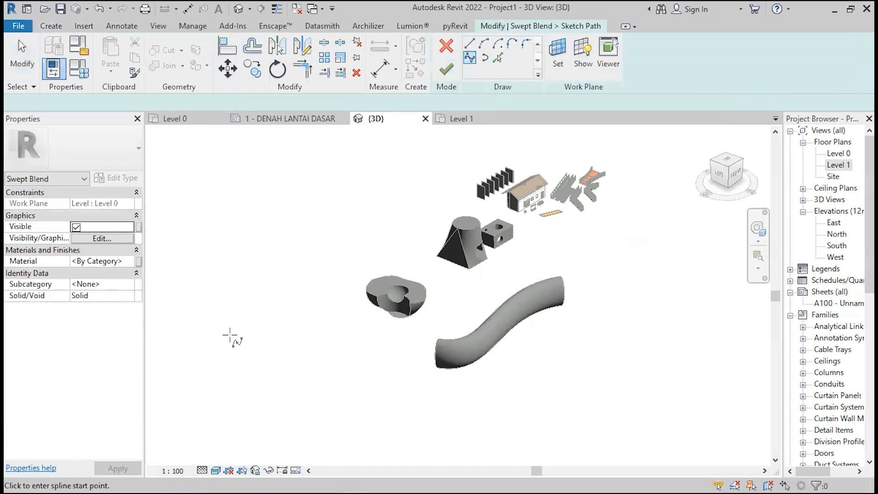
left_click(225, 343)
left_click(304, 269)
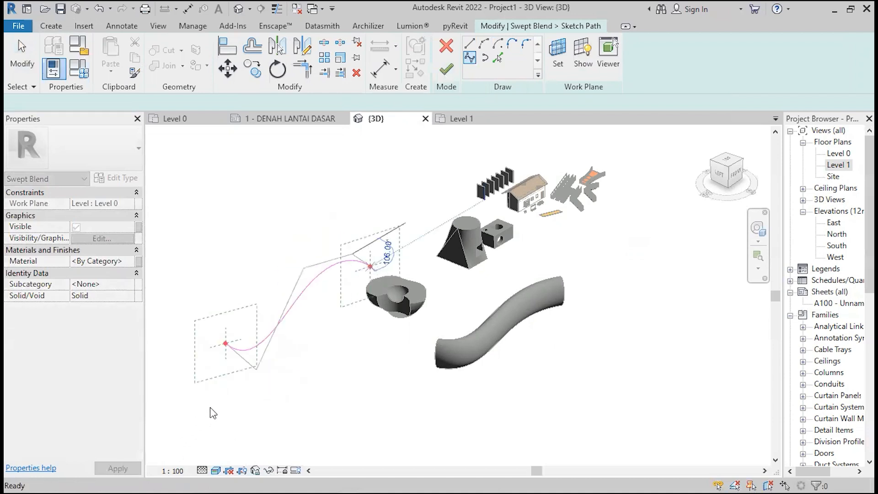
key("Escape")
key("Escape")
mouse_move(270, 390)
middle_mouse_down("shift")
mouse_move(455, 348)
mouse_move(492, 182)
middle_mouse_up("shift")
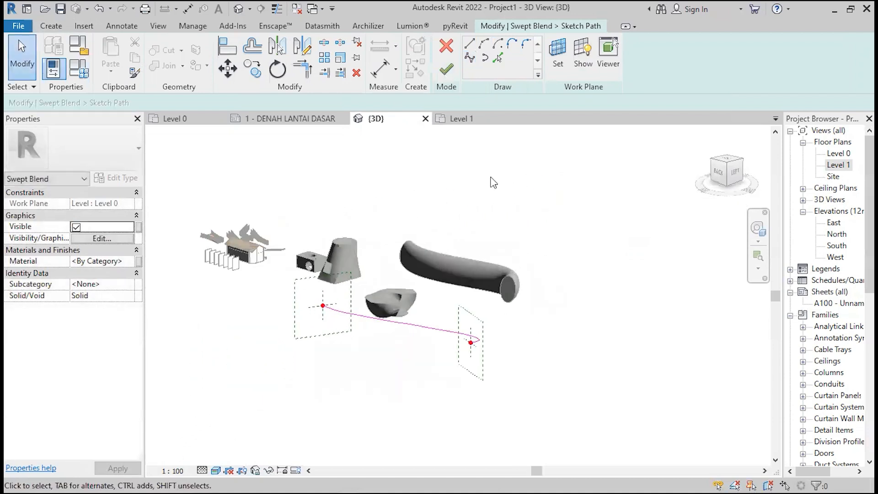
left_click(445, 69)
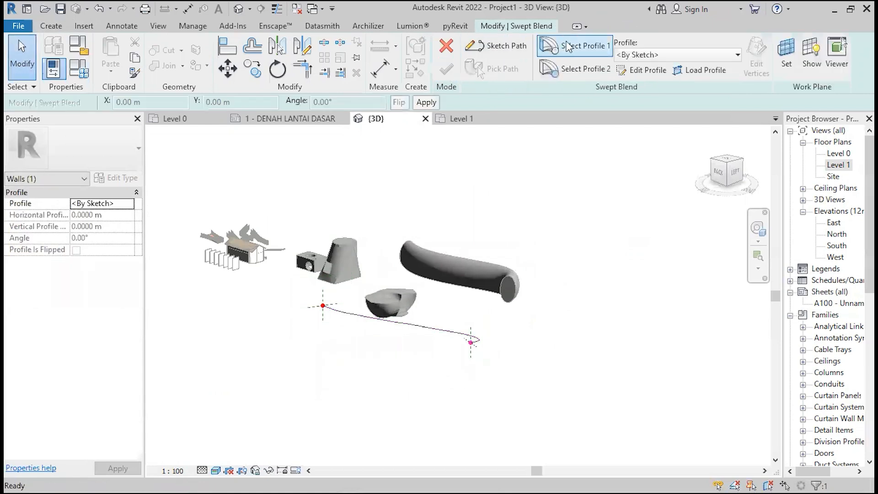
Sketch the swept blend's first profile as a rectangle of about 15 by 13 m from the path's start point and finish it
left_click(645, 72)
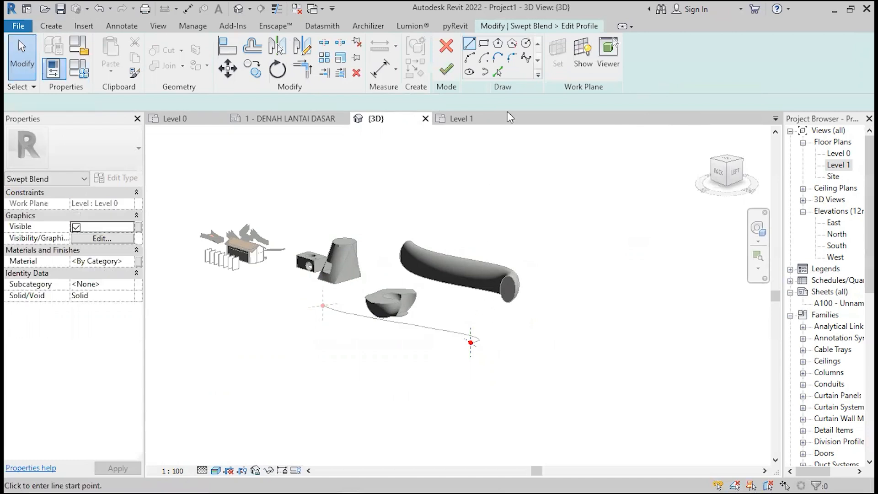
left_click(484, 43)
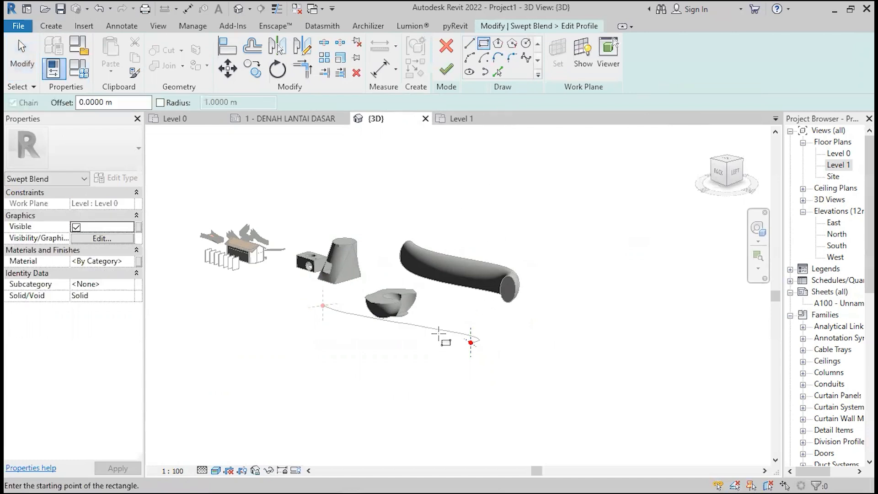
left_click(470, 342)
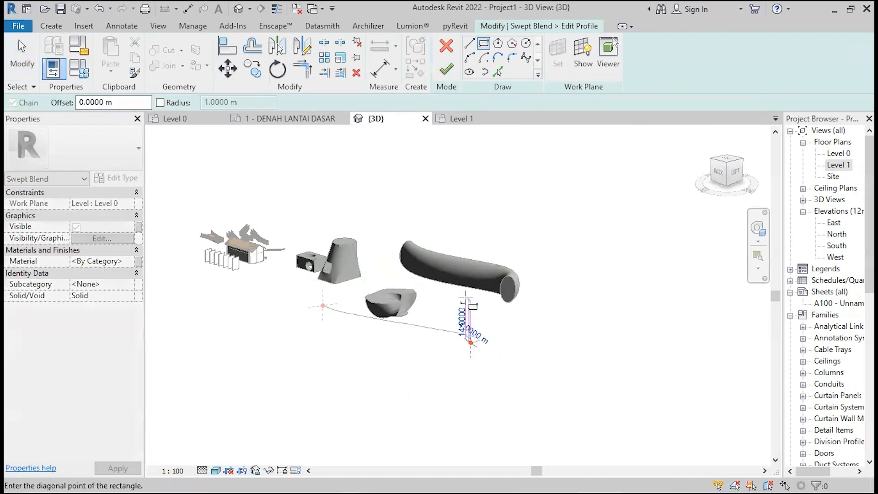
left_click(490, 316)
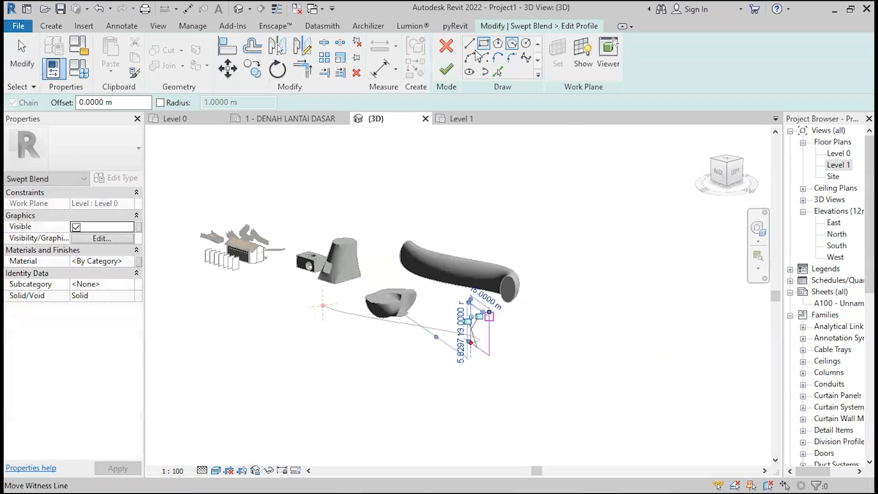
left_click(446, 68)
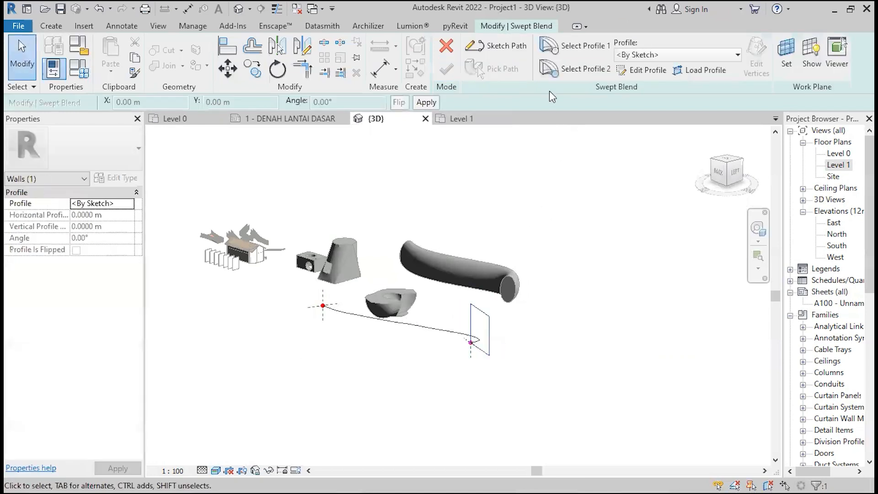
Sketch the second profile as a circle of about 7 m radius centred on the path's other end, and finish the swept blend
left_click(645, 70)
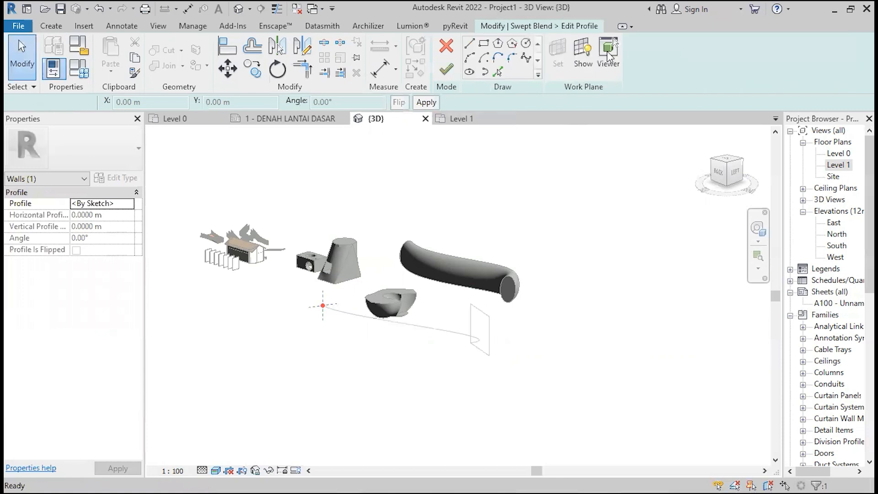
left_click(525, 44)
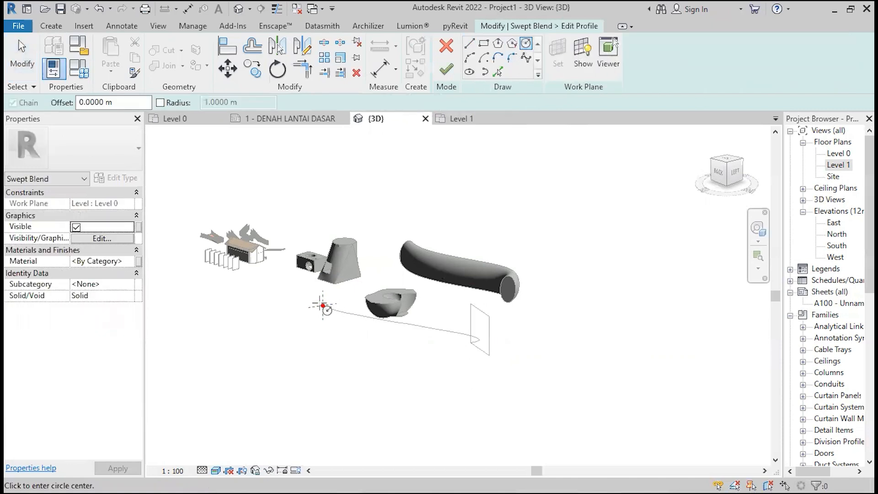
left_click(323, 305)
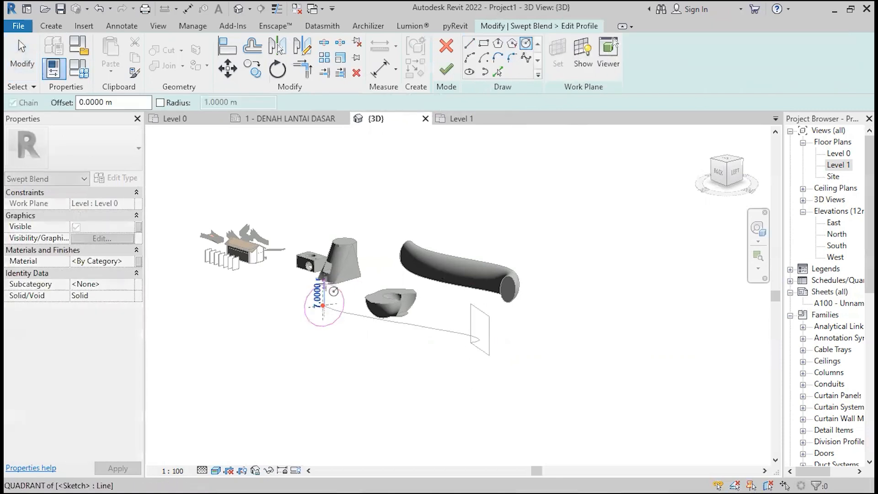
left_click(324, 284)
key("Escape")
left_click(443, 73)
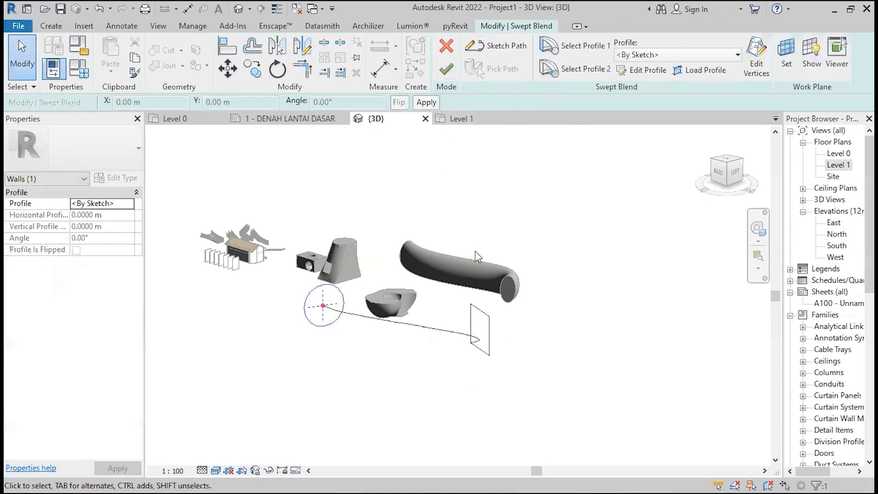
left_click(446, 69)
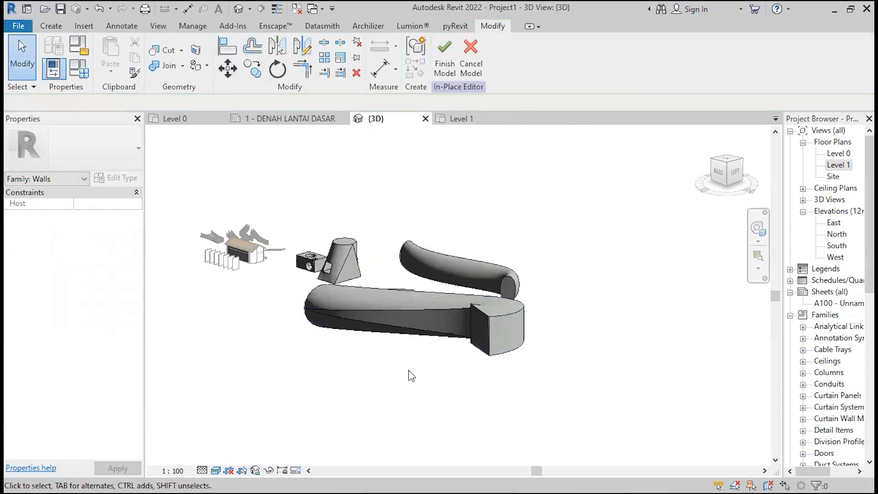
Check the swept blend's shape from several sides and finish the in-place wall model
middle_click_drag(410, 374, 332, 332, "shift")
scroll(443, 273, "up", 4)
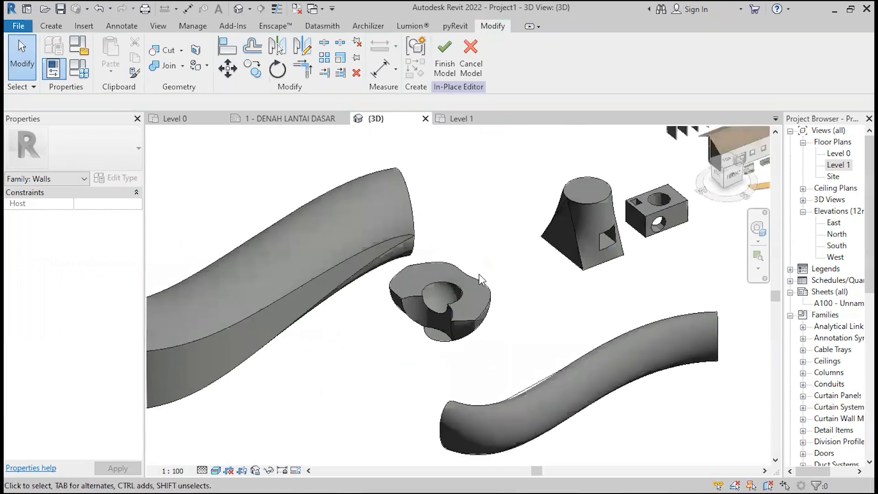
scroll(521, 250, "down", 3)
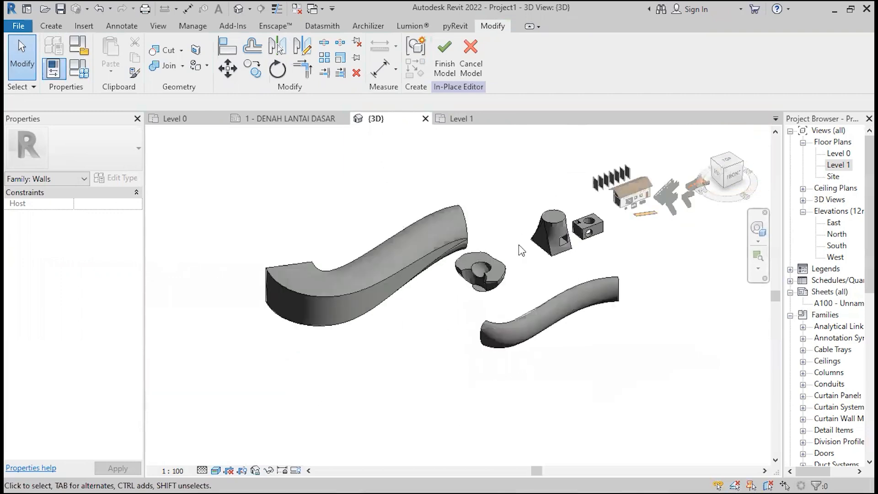
left_click(442, 52)
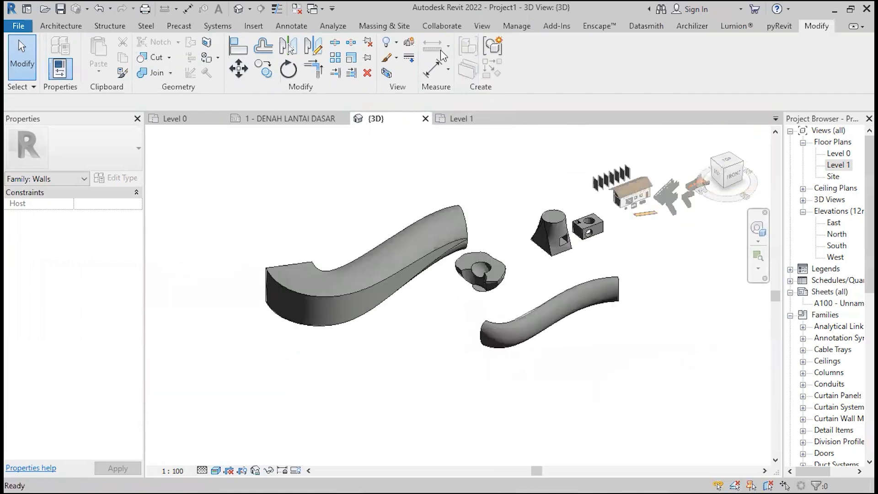
Select the finished in-place wall and examine its combined forms next to the rest of the model
scroll(299, 293, "down", 3)
scroll(313, 274, "up", 2)
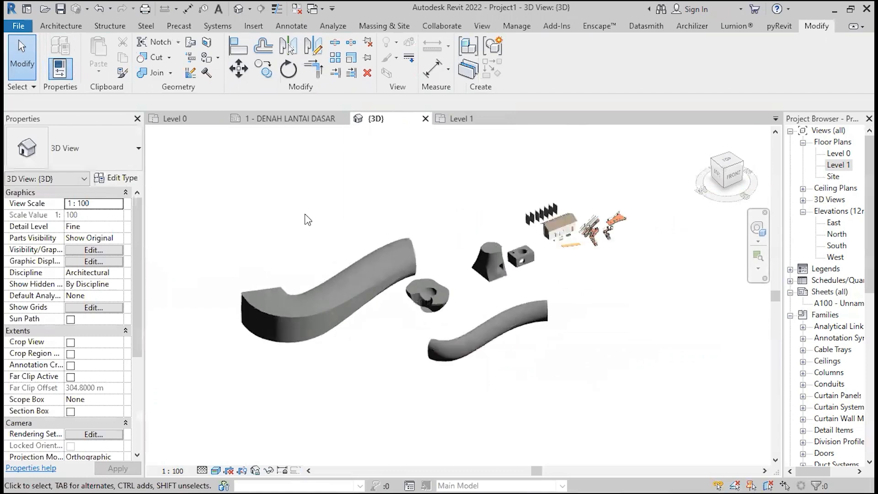
scroll(308, 220, "up", 1)
left_click(362, 308)
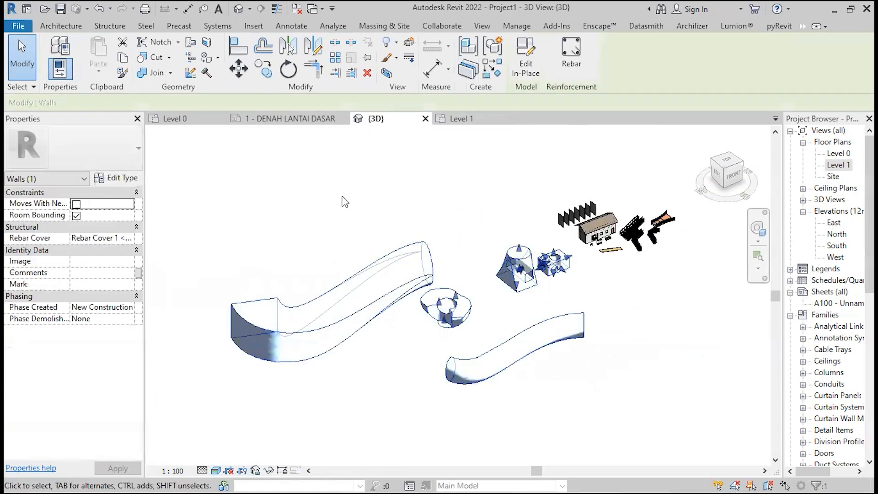
left_click(515, 169)
middle_click_drag(459, 210, 216, 205)
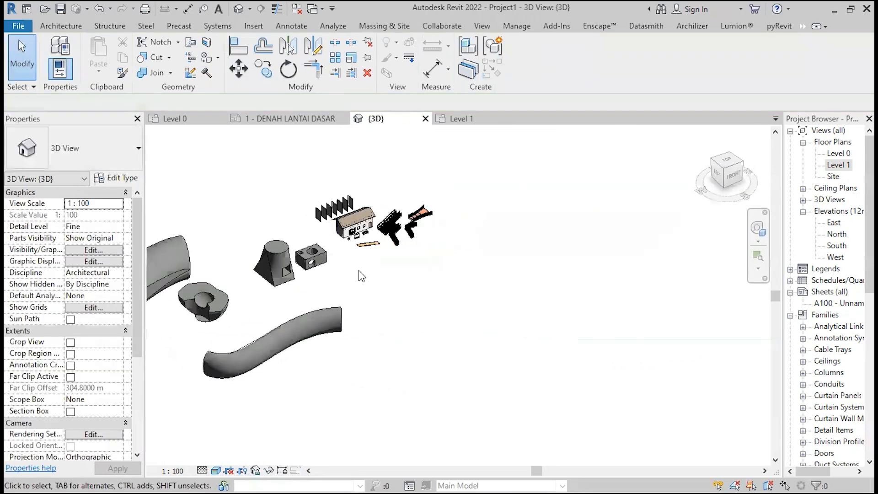
middle_click_drag(359, 271, 462, 255)
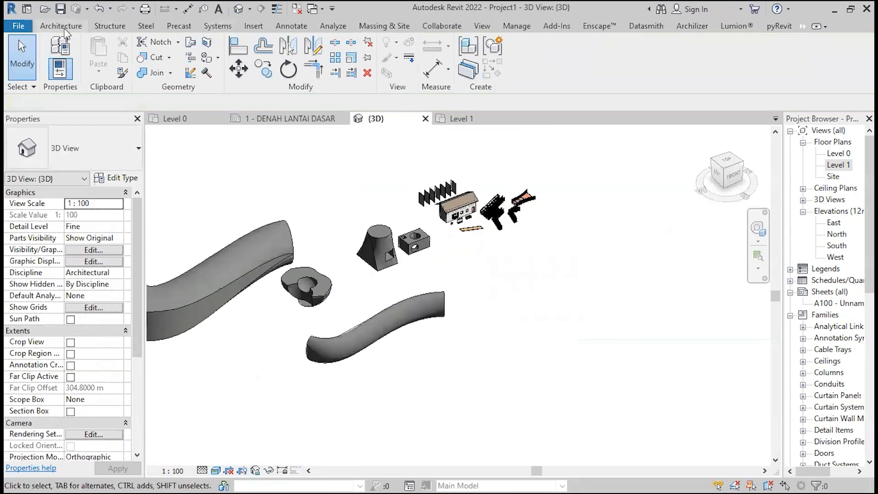
middle_click_drag(320, 265, 286, 172, "shift")
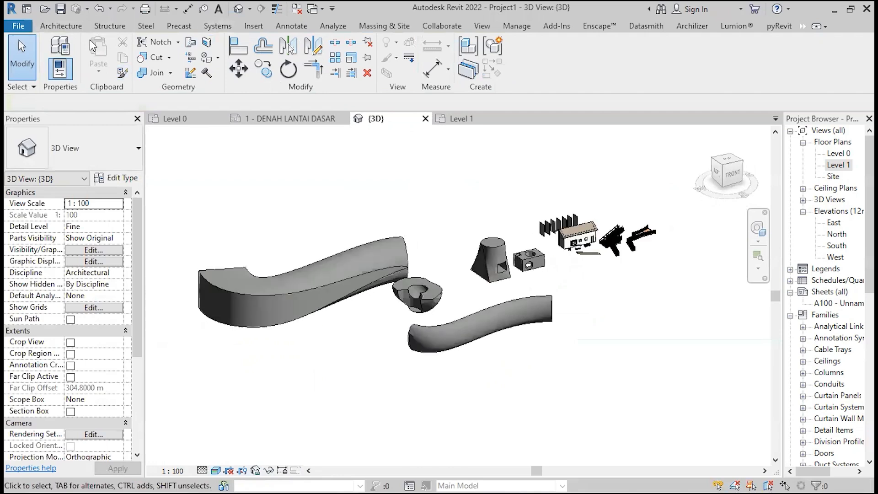
left_click(336, 282)
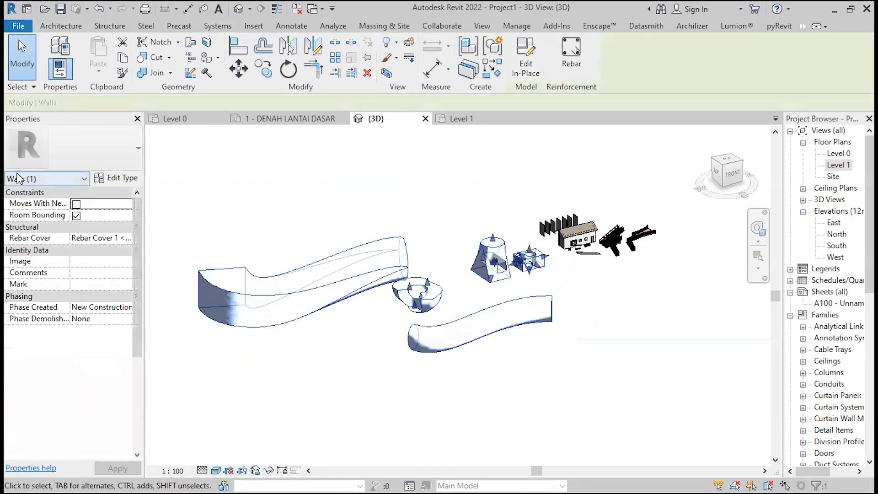
Place a Doors_IntSgl 810x2110mm door in the side of the curved sweep form
left_click(61, 26)
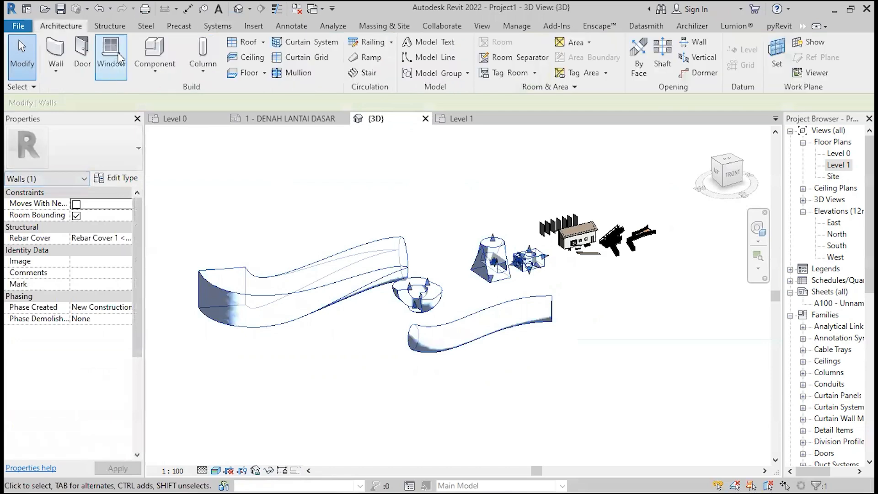
left_click(82, 54)
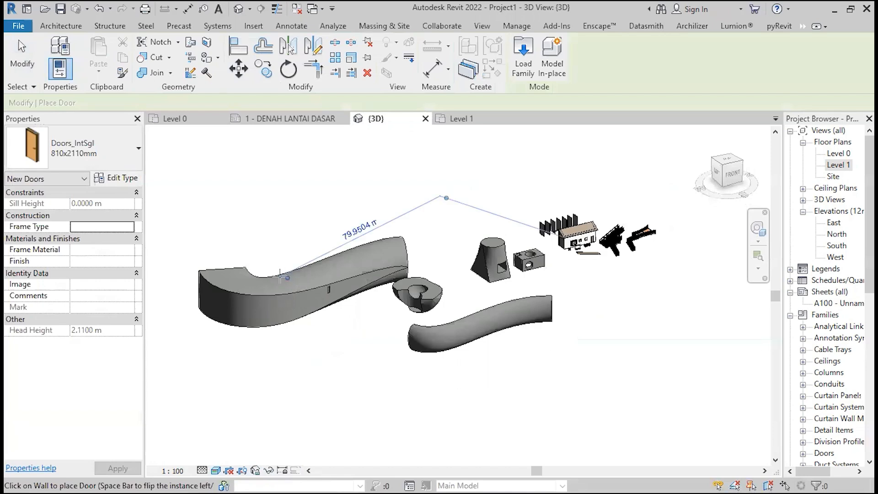
scroll(392, 290, "up", 5)
scroll(346, 277, "down", 4)
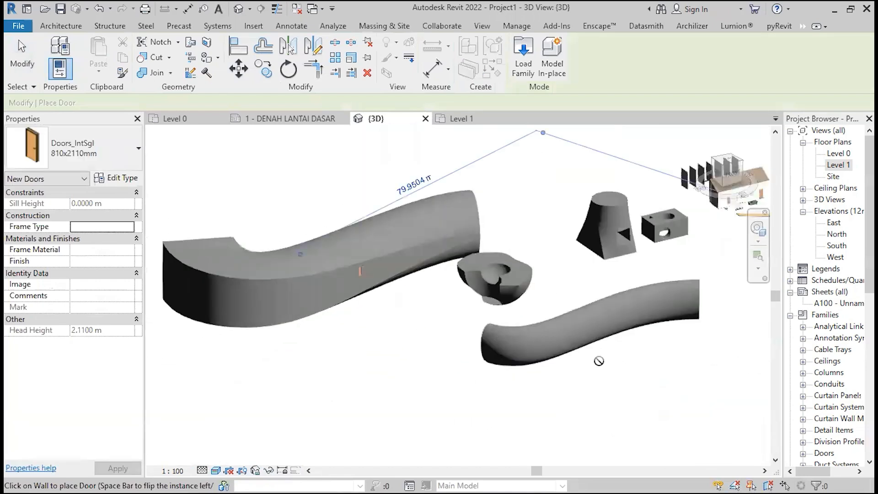
scroll(633, 324, "up", 3)
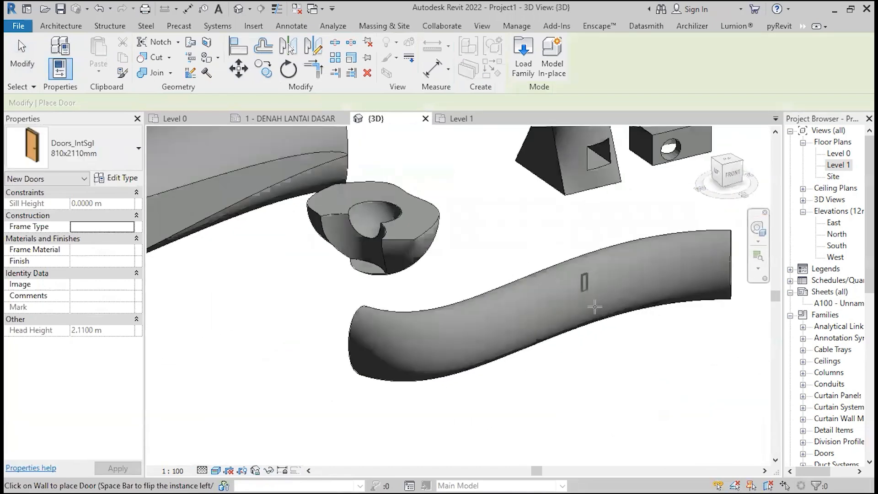
scroll(608, 291, "up", 5)
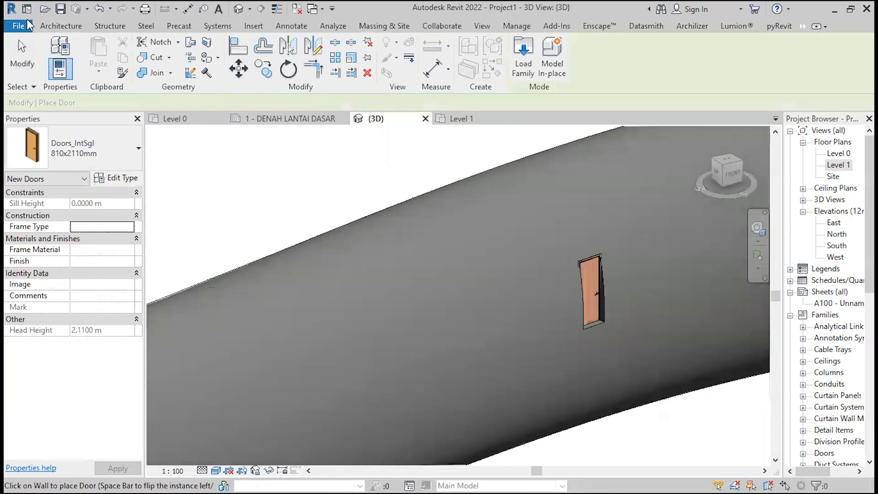
Place a 2200 x 1500 x 450mm bay casement window on the curved sweep beside the door
left_click(68, 30)
left_click(110, 53)
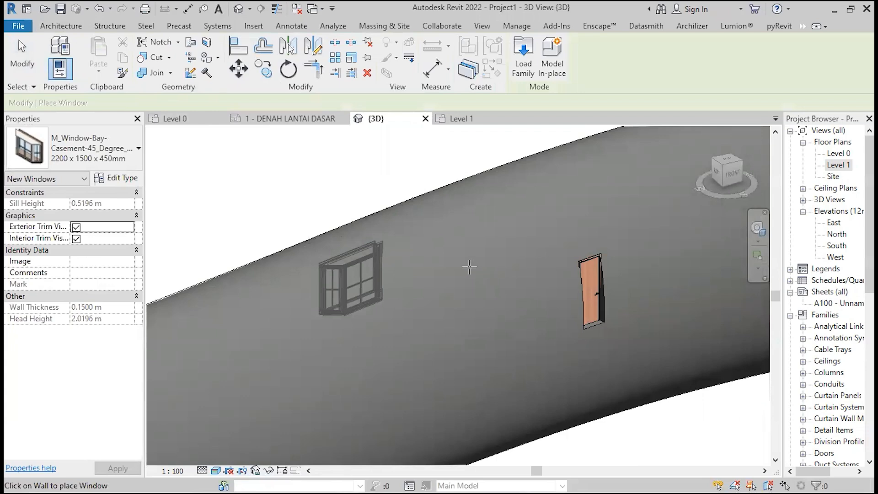
scroll(469, 267, "down", 5)
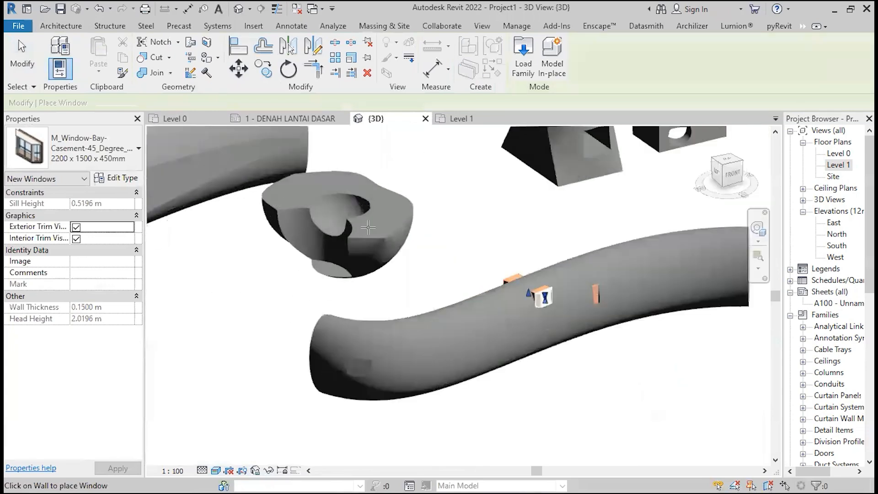
Place another 2200 x 1500 x 450mm bay casement window on the large swept blend wall and end window placement
scroll(368, 227, "down", 6)
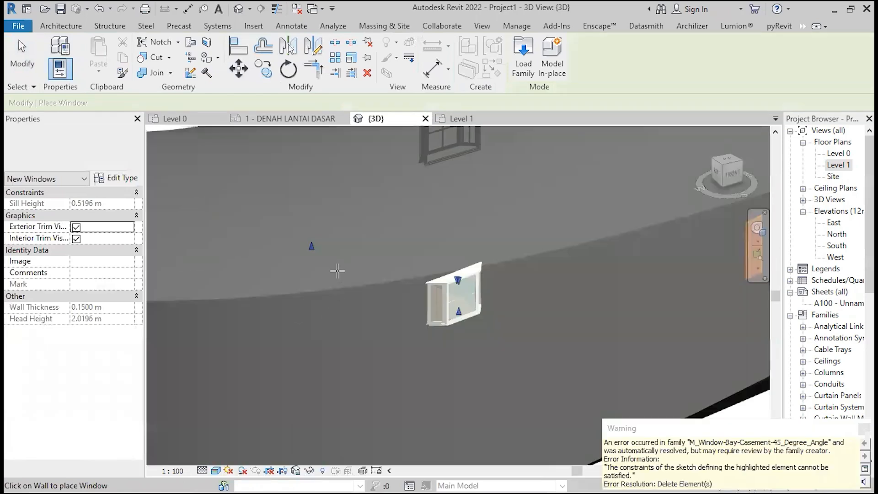
key("Escape")
scroll(322, 259, "down", 6)
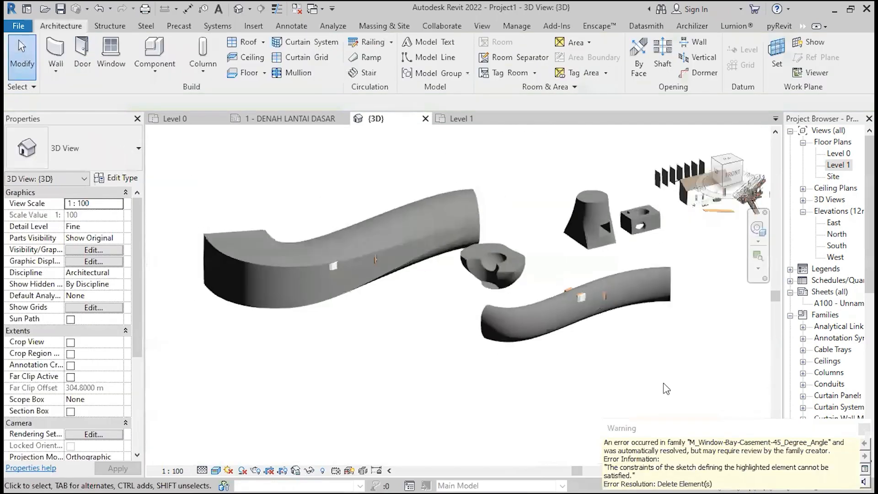
Examine the in-place wall forms with their doors and windows alongside the house, wall panels and stairs in 3D
middle_click_drag(640, 275, 489, 317)
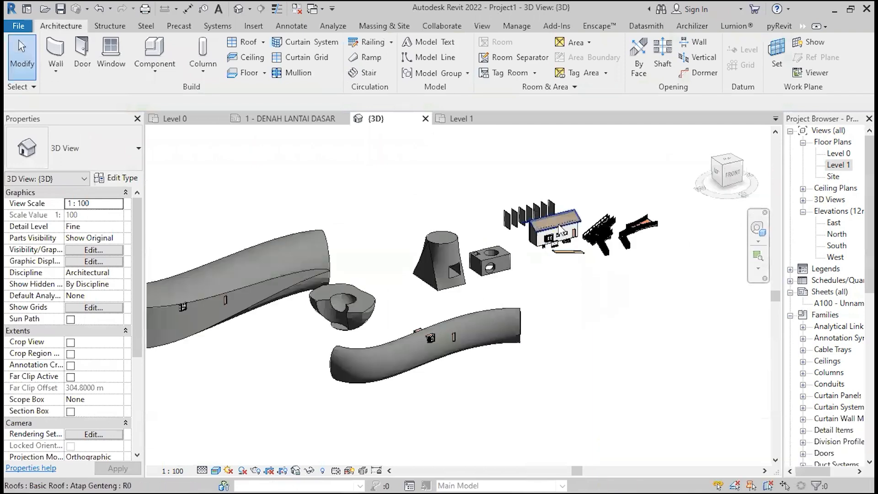
scroll(551, 238, "up", 5)
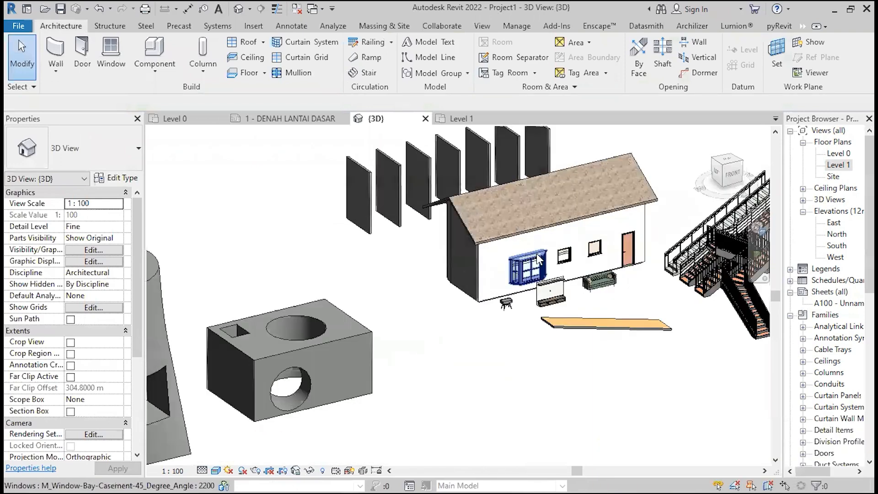
scroll(496, 291, "down", 5)
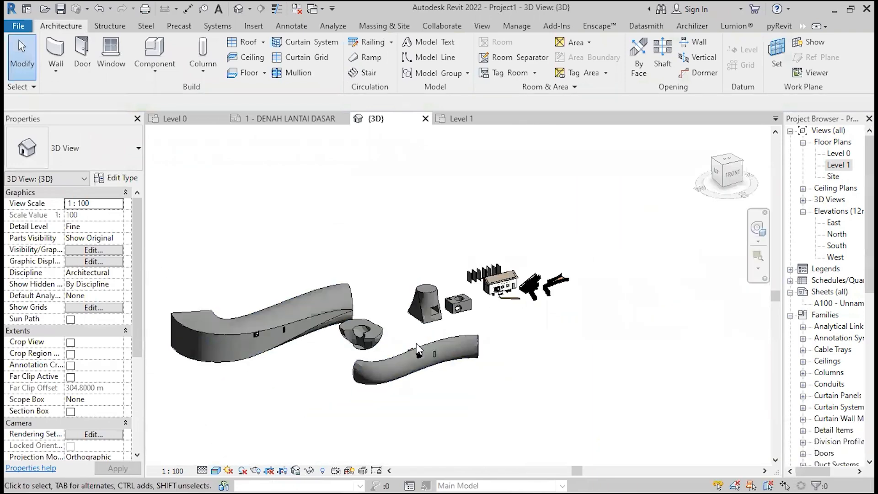
middle_click_drag(305, 386, 391, 355)
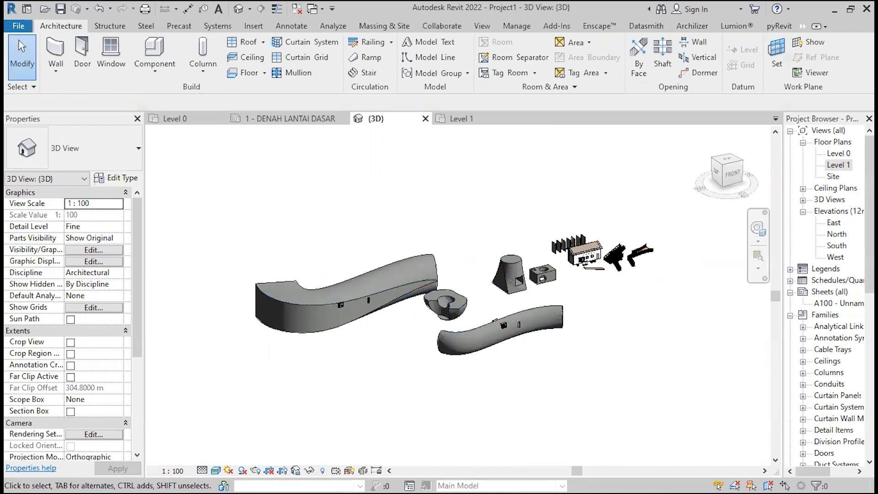
scroll(533, 261, "up", 2)
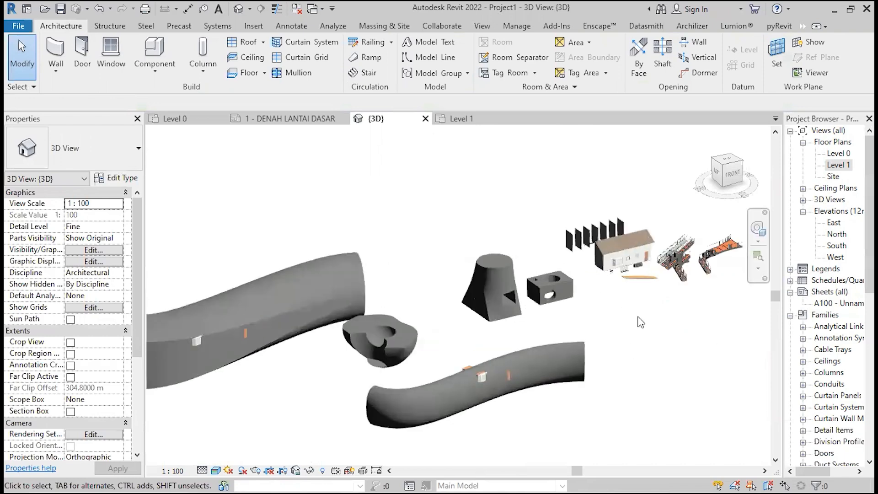
middle_click_drag(639, 321, 555, 366)
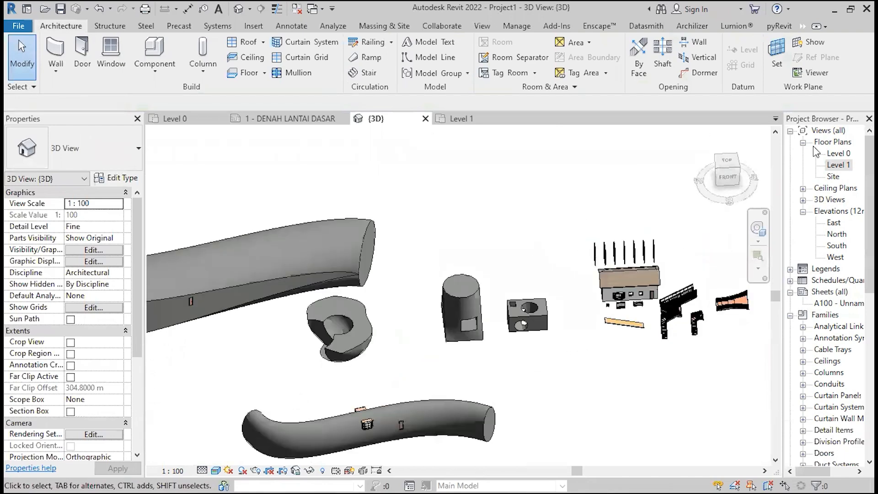
Open the Level 0 floor plan, dismiss the save reminder without saving, and bring all the modelled forms into view
double_click(838, 154)
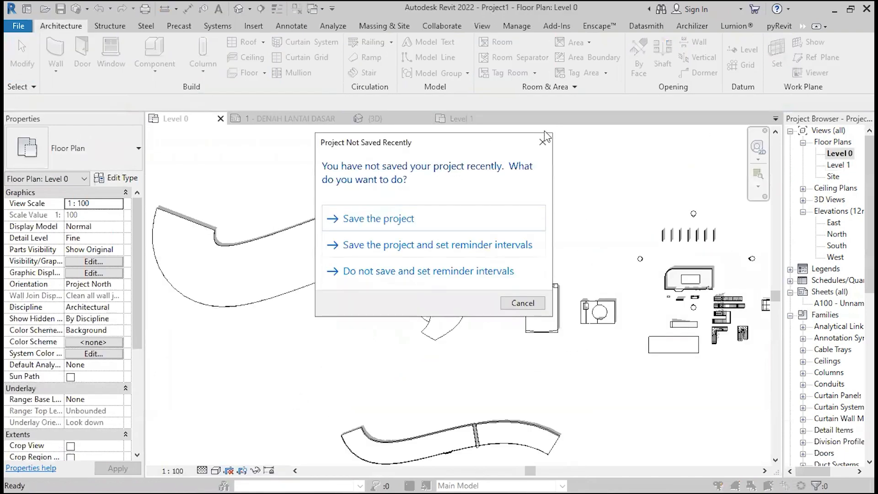
left_click(544, 140)
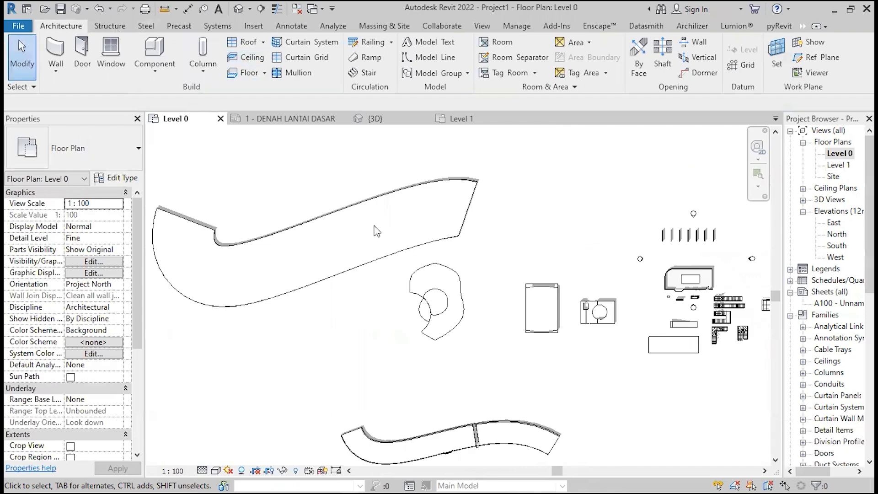
scroll(376, 231, "down", 3)
scroll(411, 234, "up", 2)
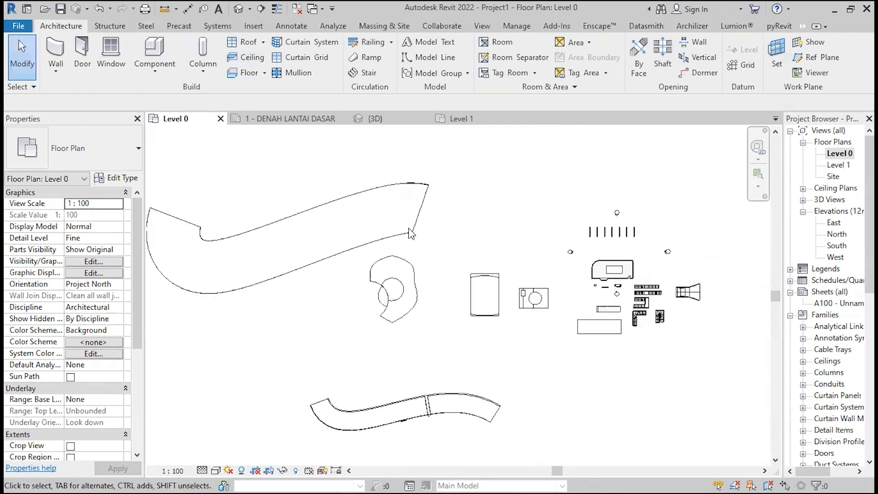